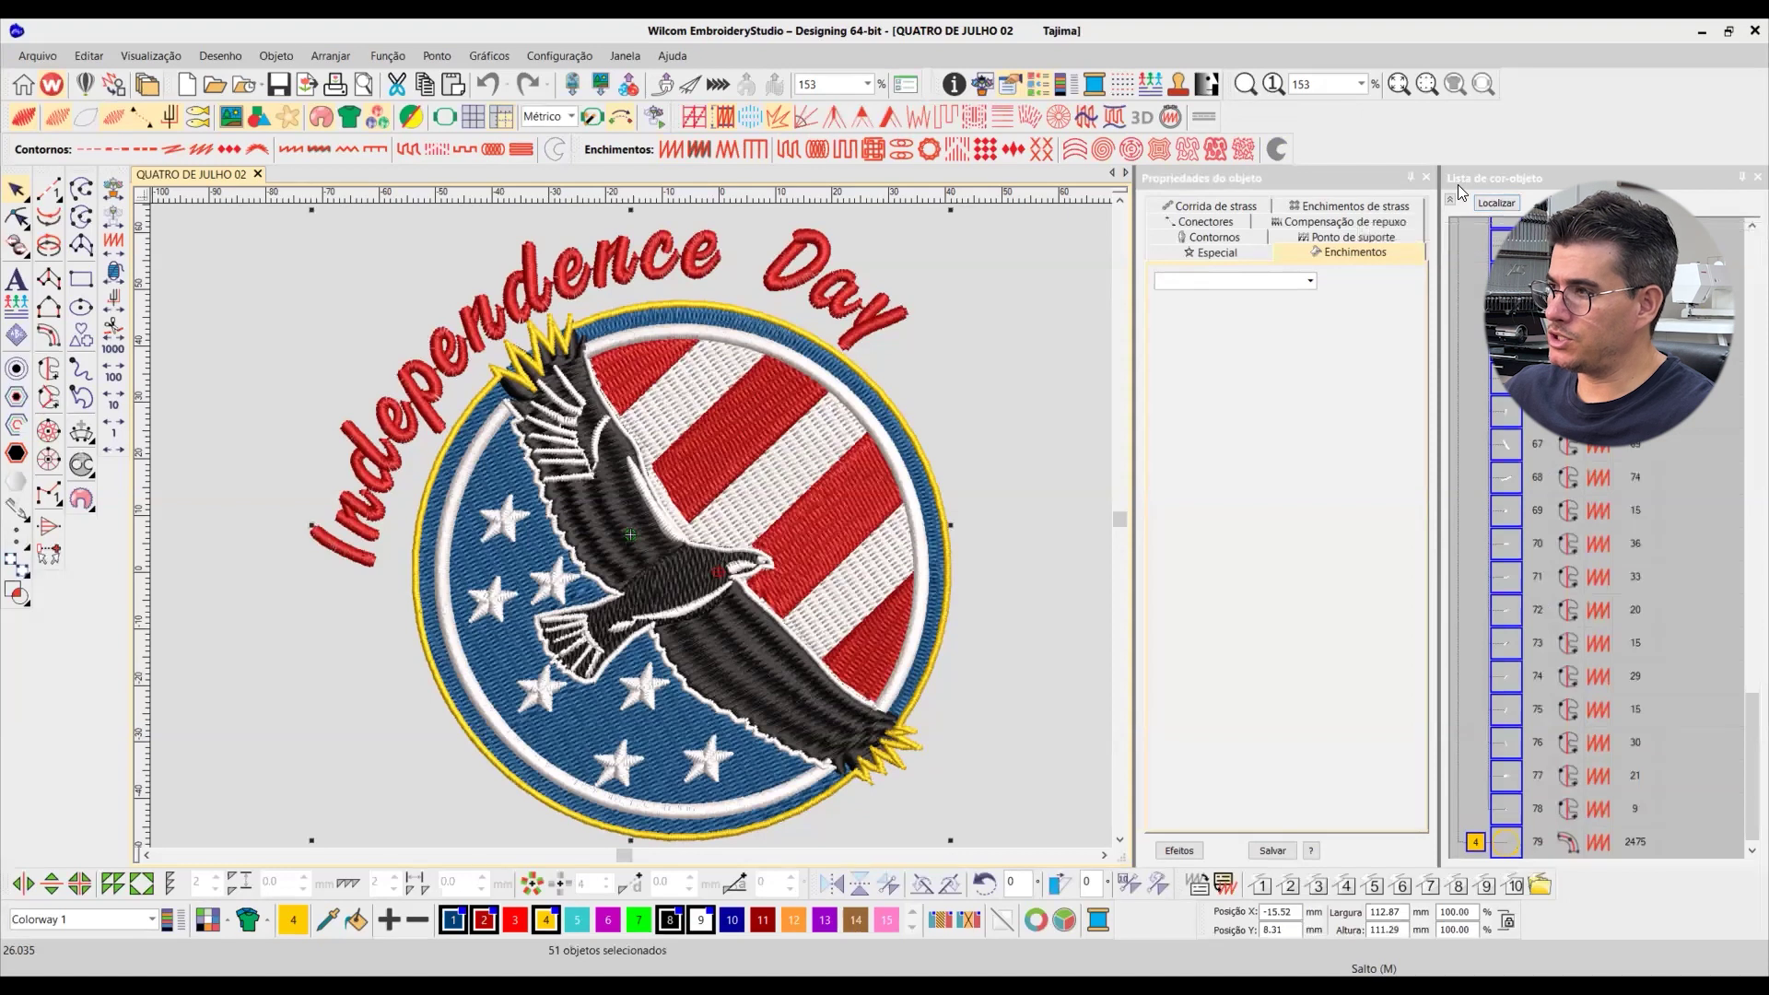
# Step: Collapse the color-object list into its color groups and clear the object selection
pyautogui.click(1450, 199)
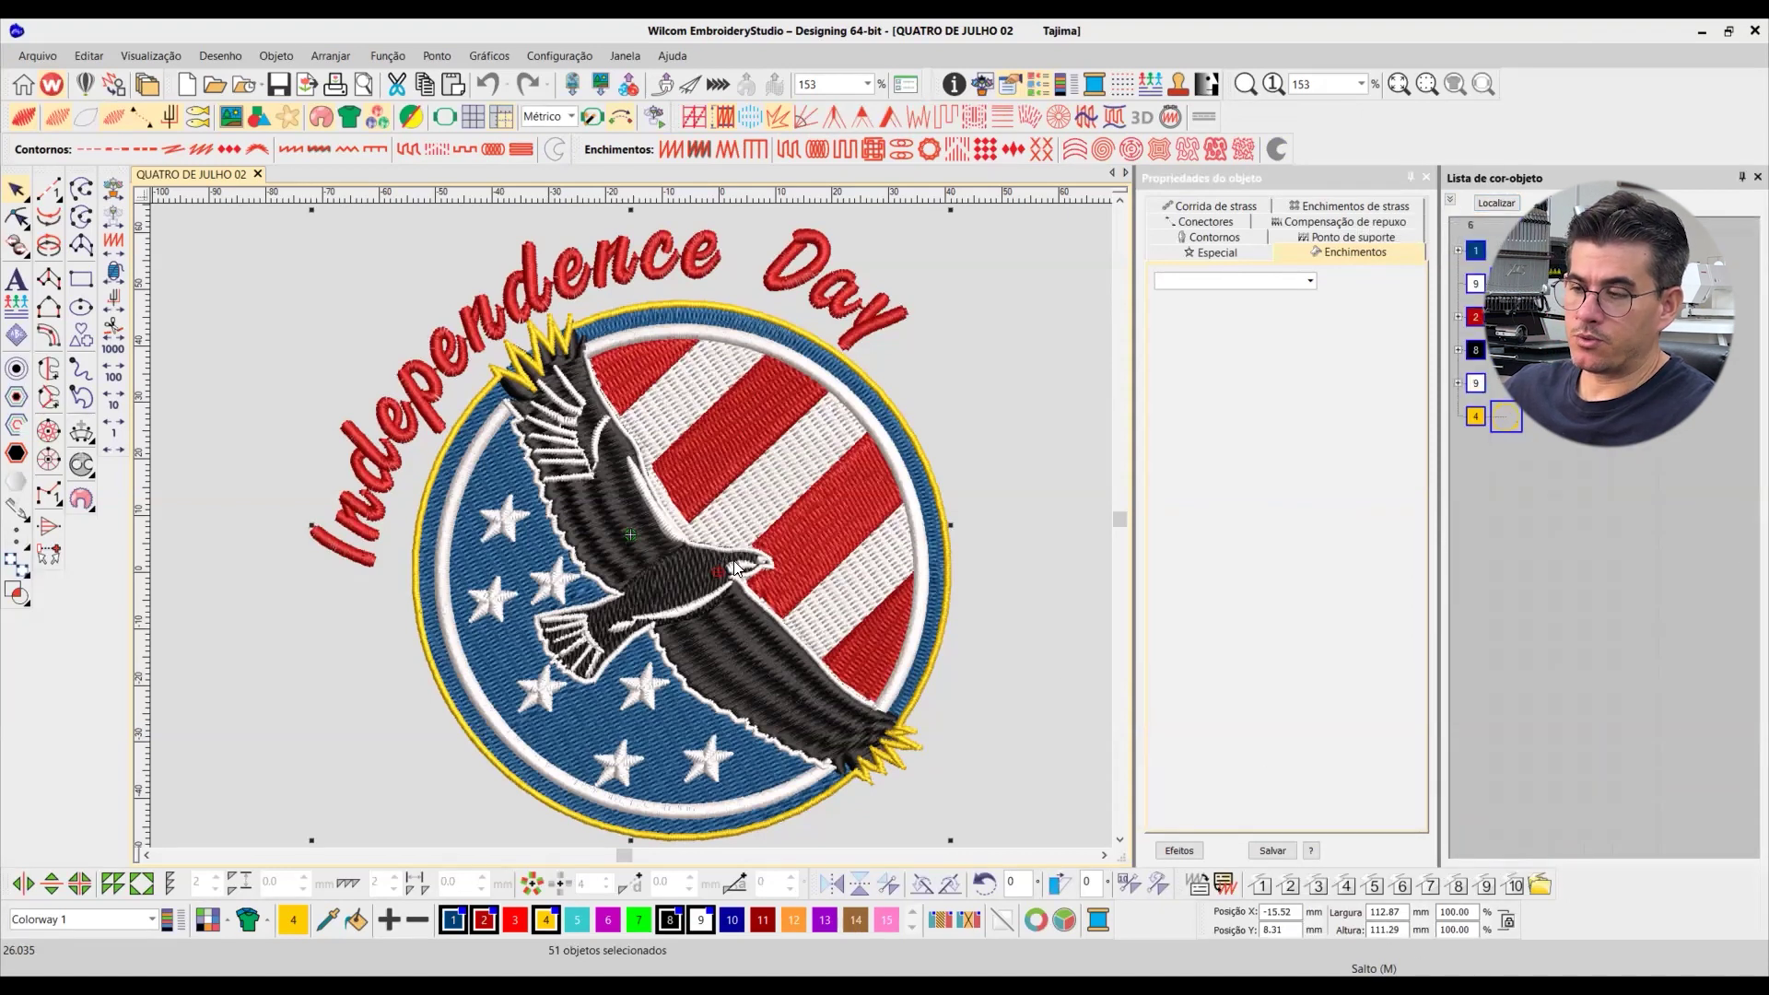
pyautogui.click(977, 373)
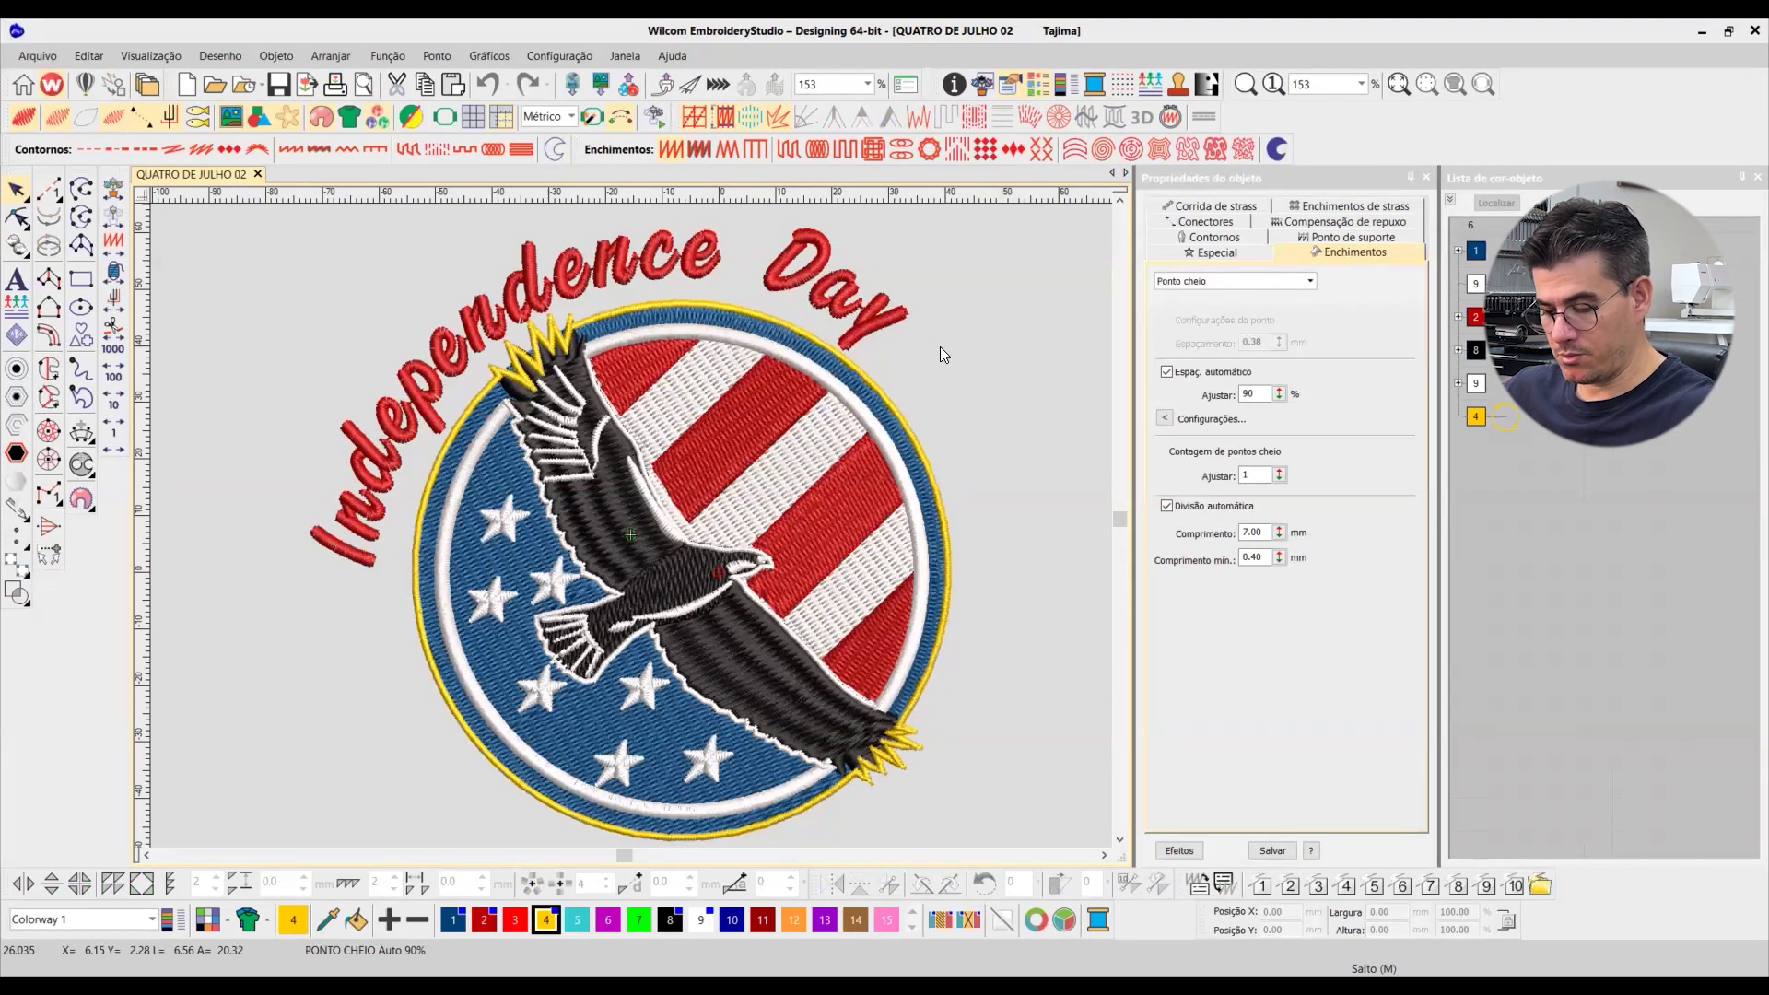
# Step: Play the stitch-out simulation of the whole design at about 17700 s/m, then return to the full design view
pyautogui.hotkey('shift', 'r')
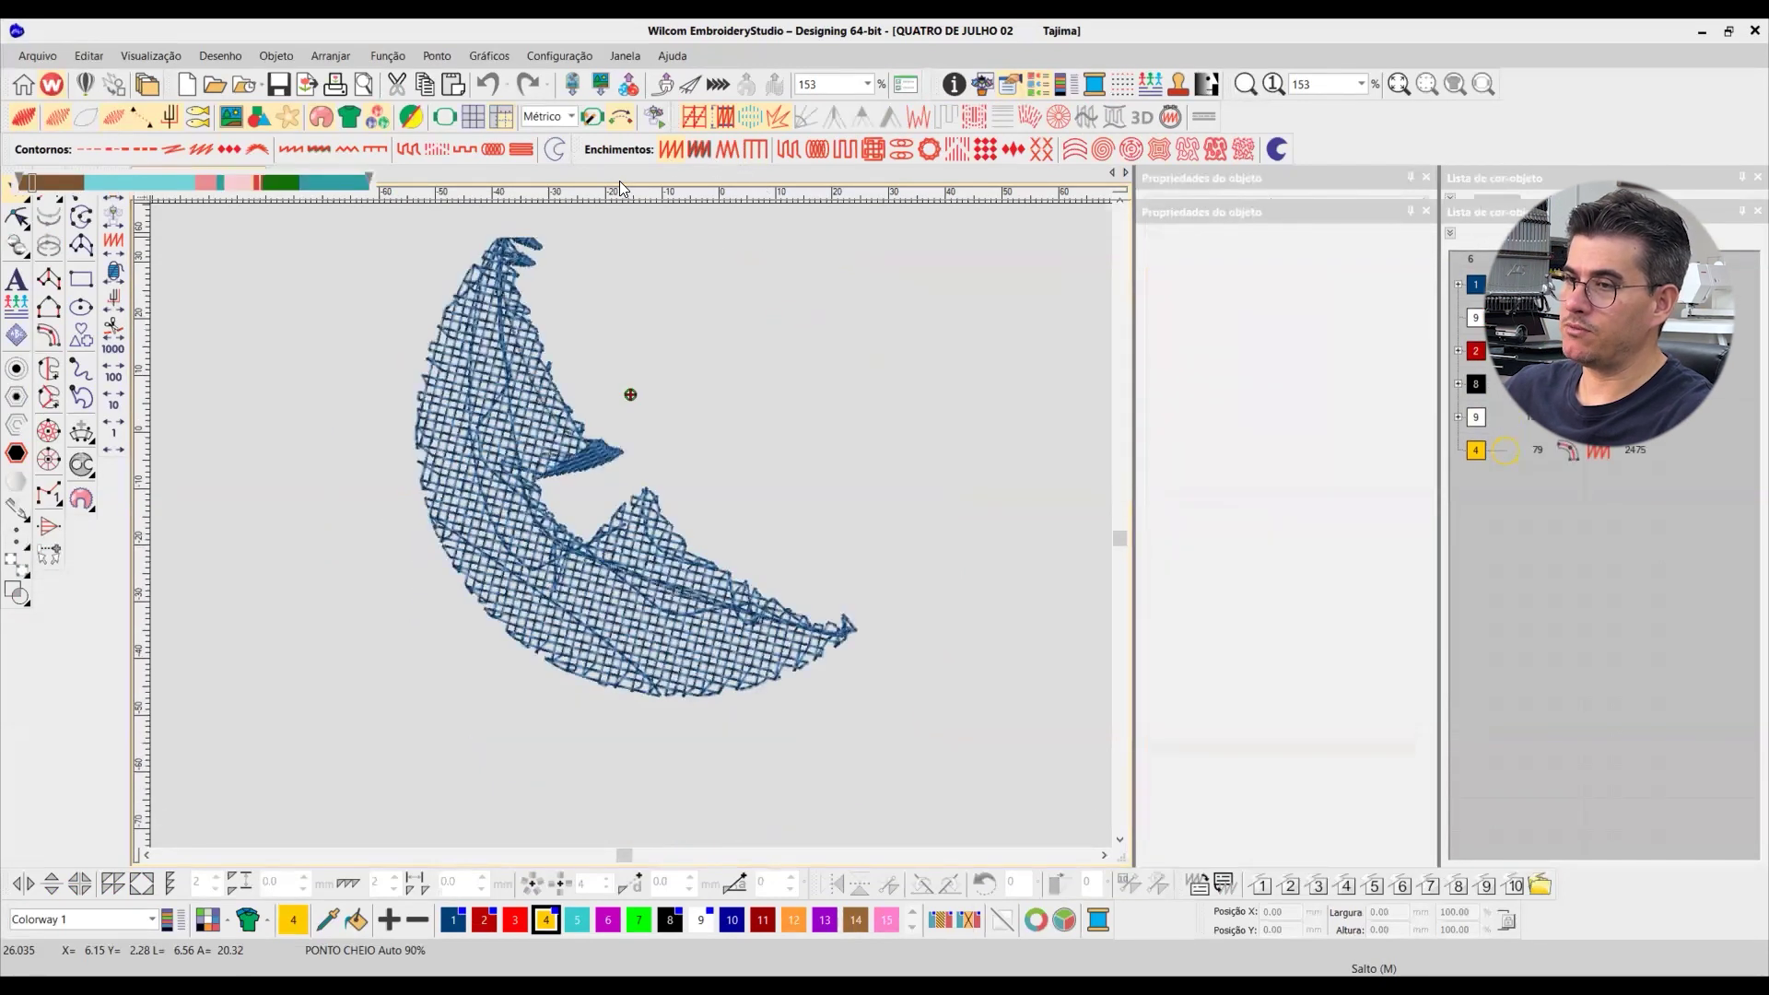
pyautogui.moveTo(712, 183); pyautogui.dragTo(704, 182)
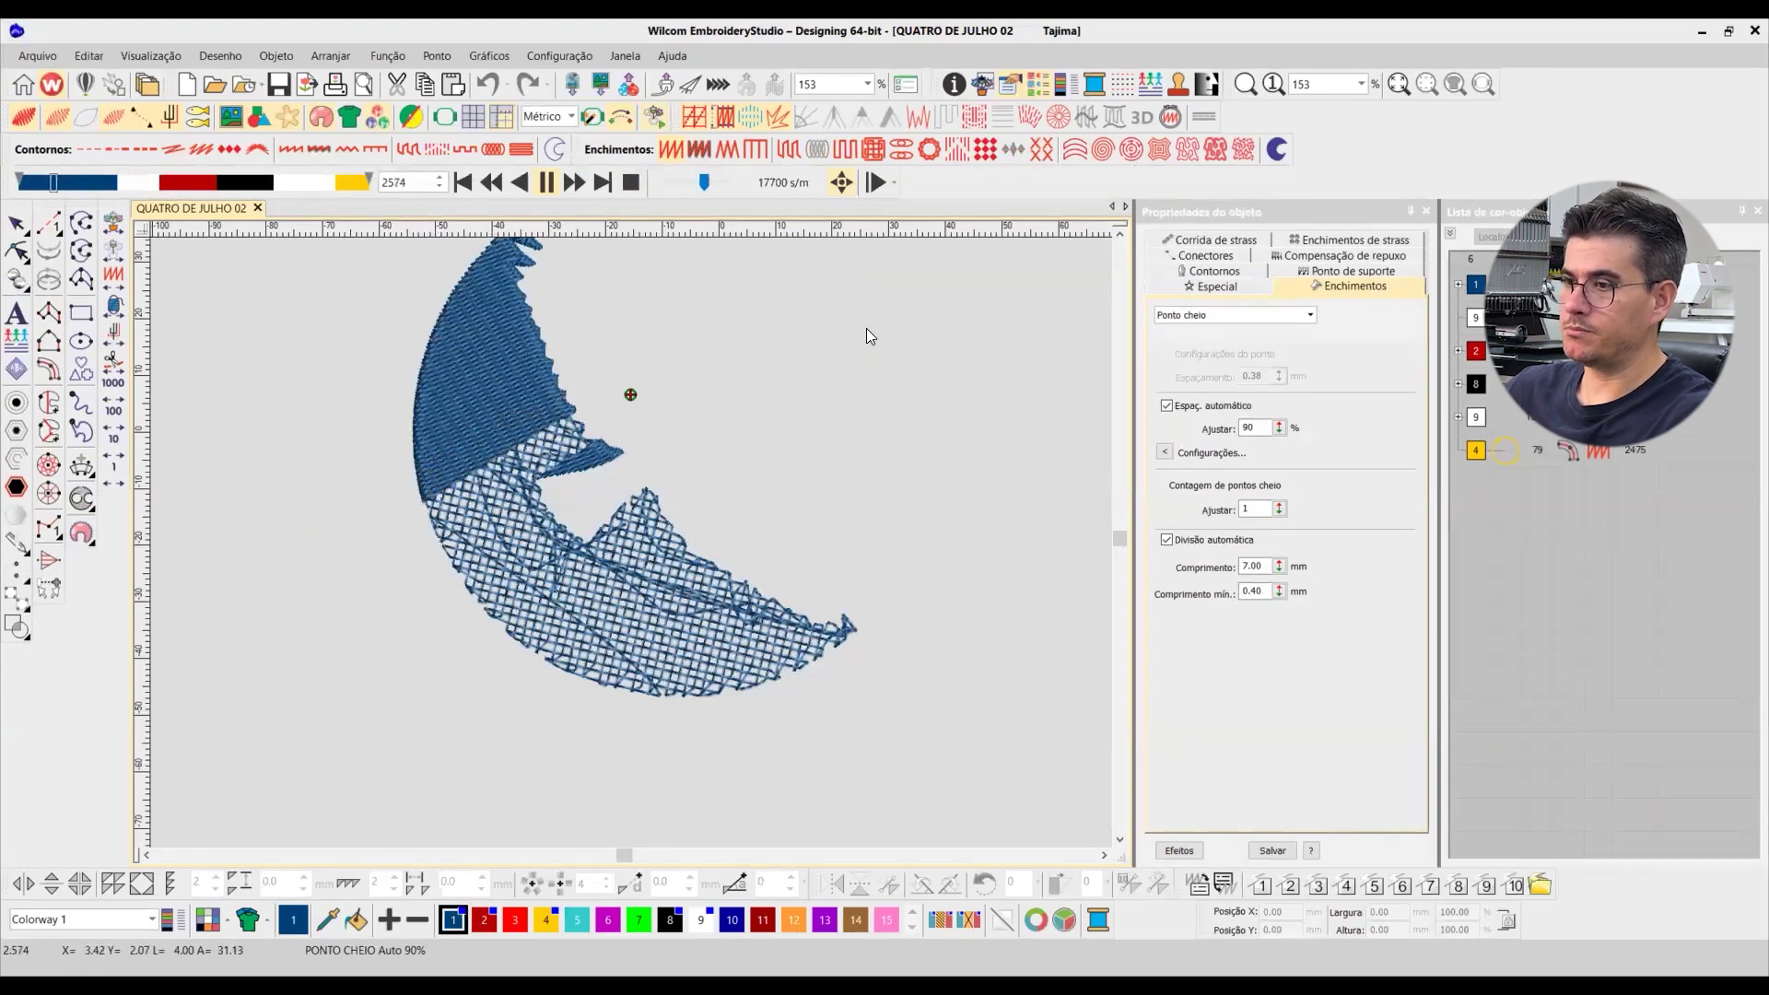
pyautogui.scroll(-1, 585, 534)
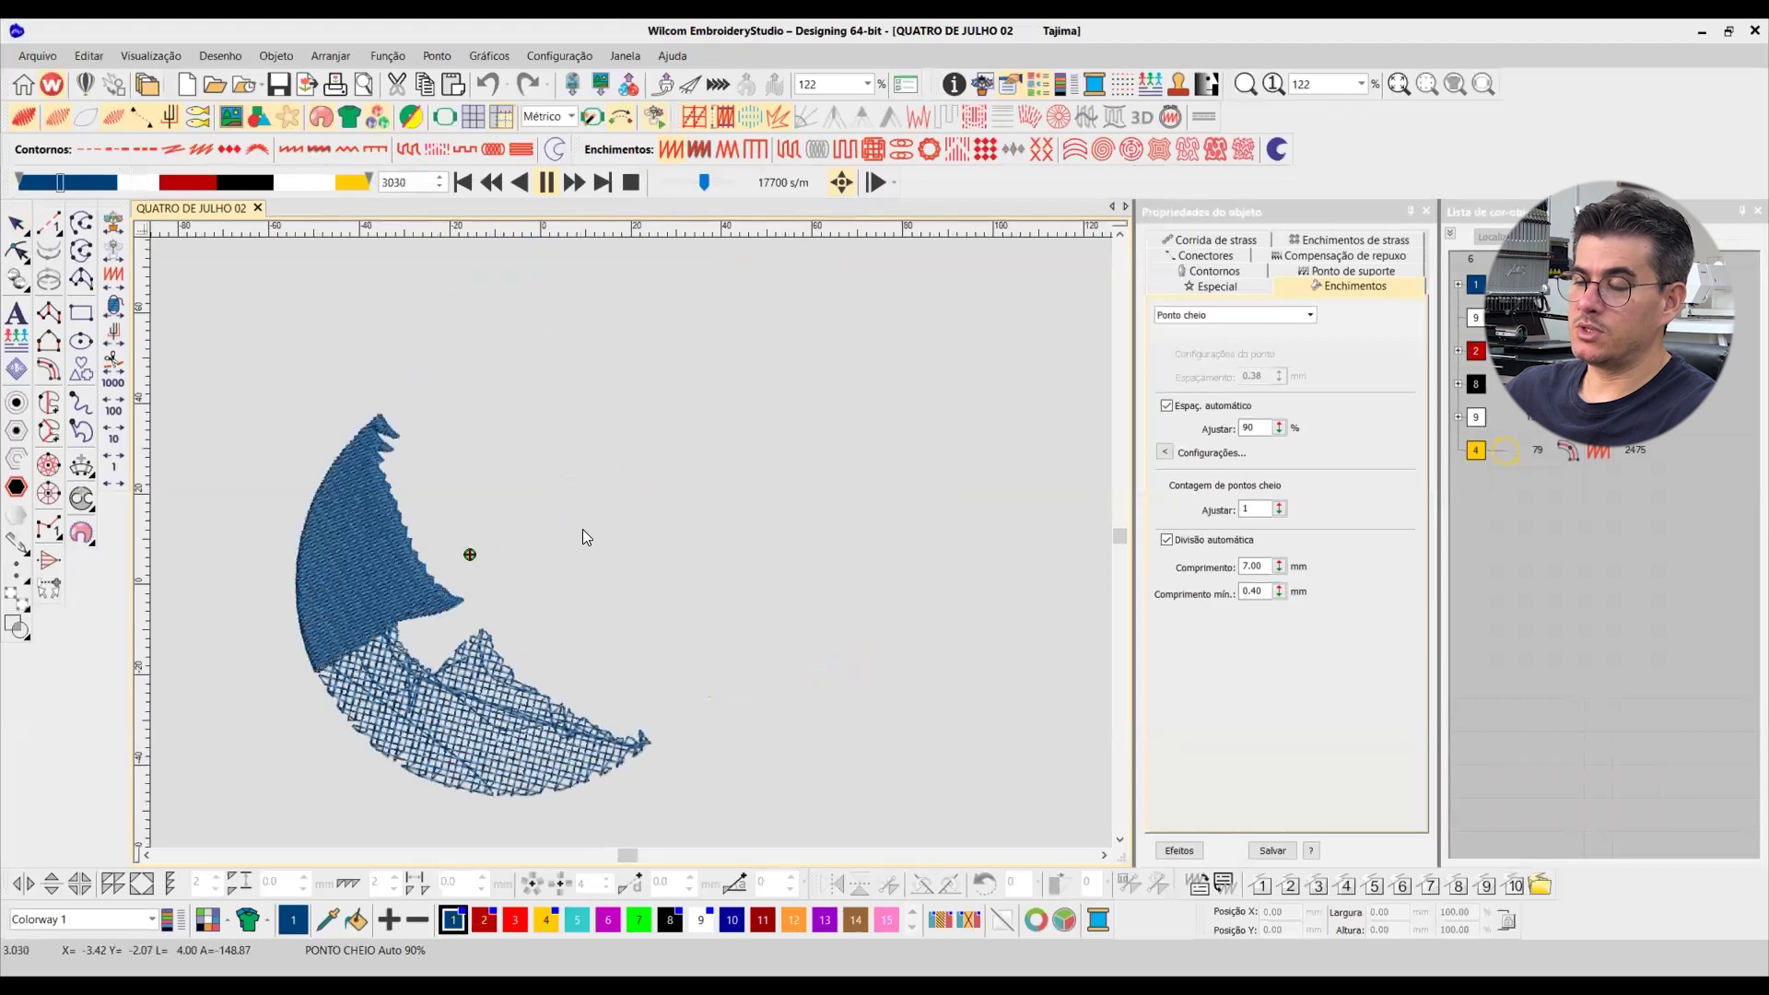
pyautogui.scroll(1, 636, 542)
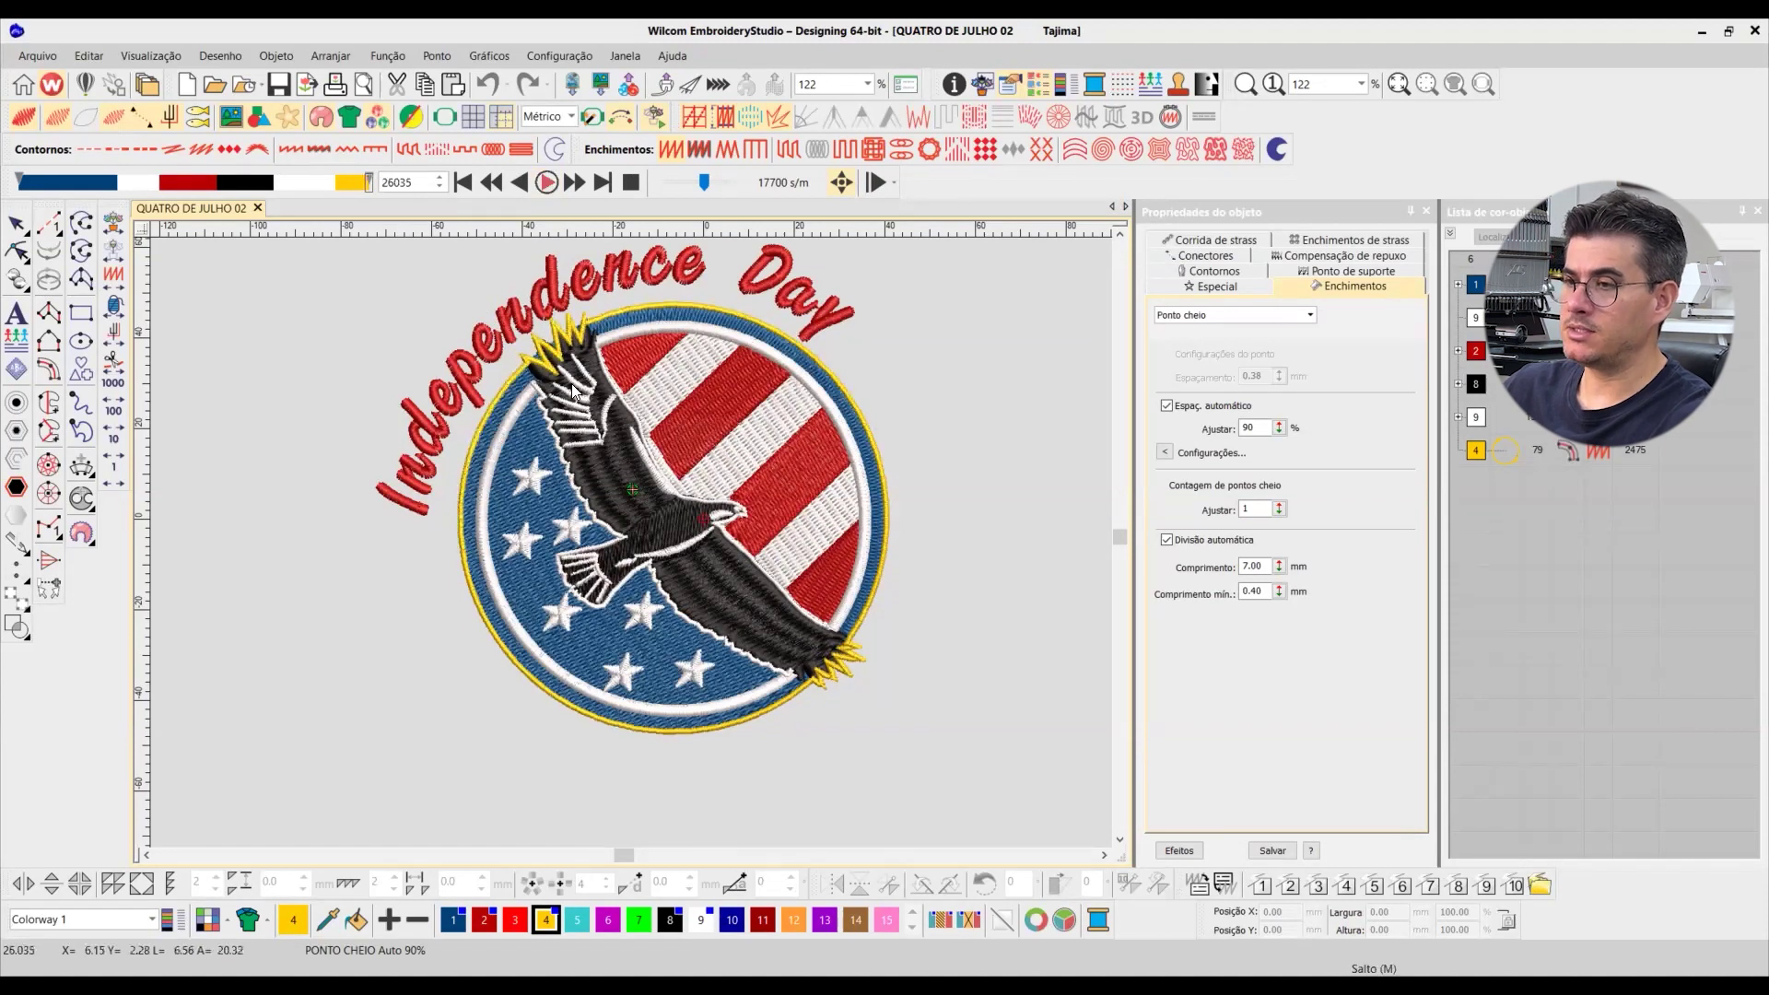
pyautogui.click(17, 226)
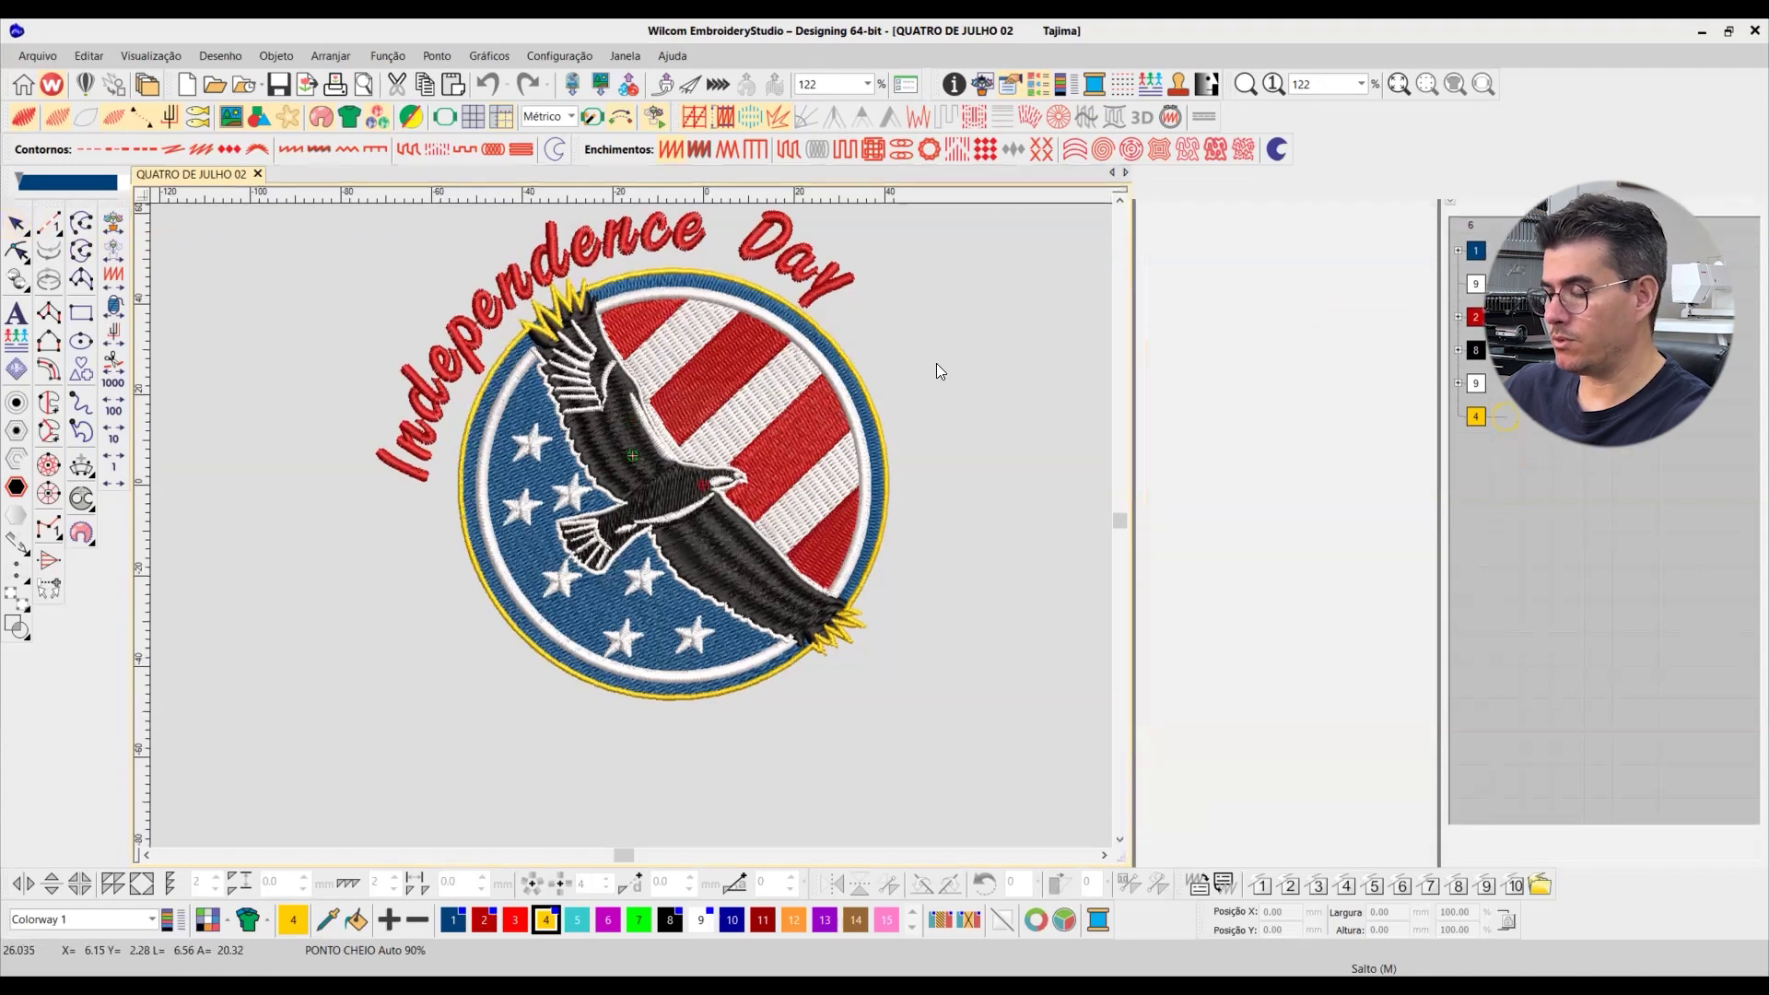
pyautogui.press('0')
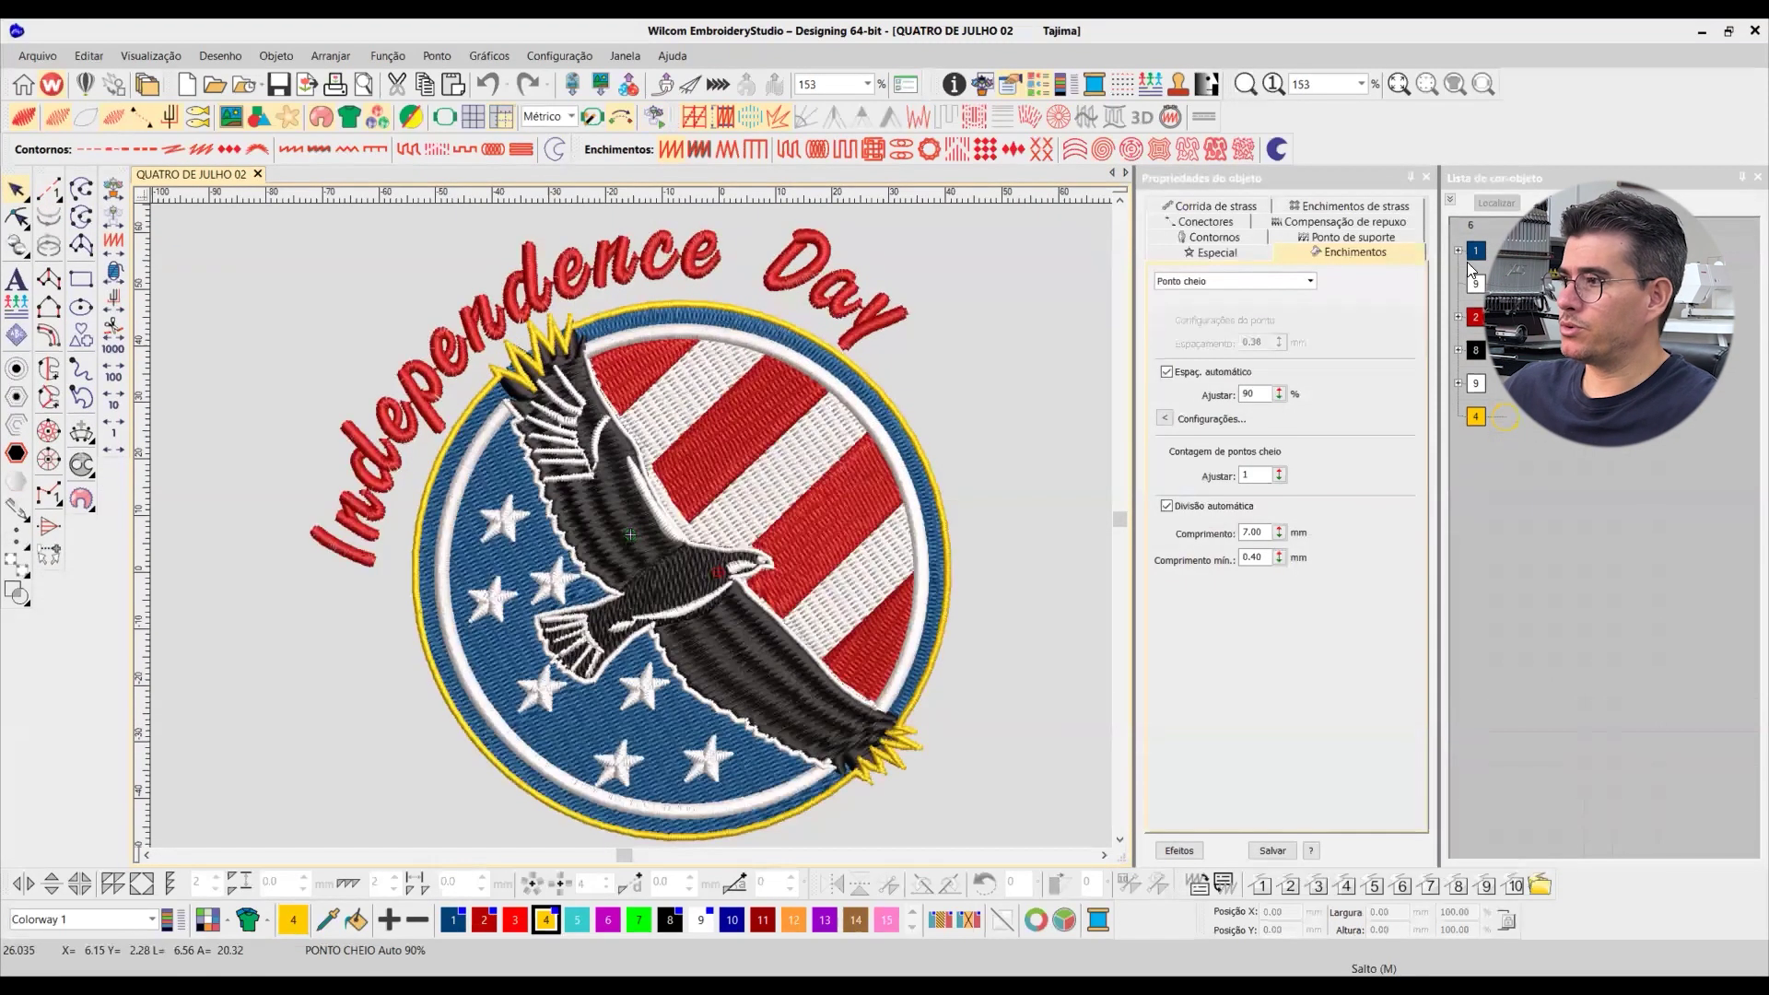
# Step: Isolate the objects of the first blue color 1 block so that all other objects are hidden
pyautogui.click(1471, 258)
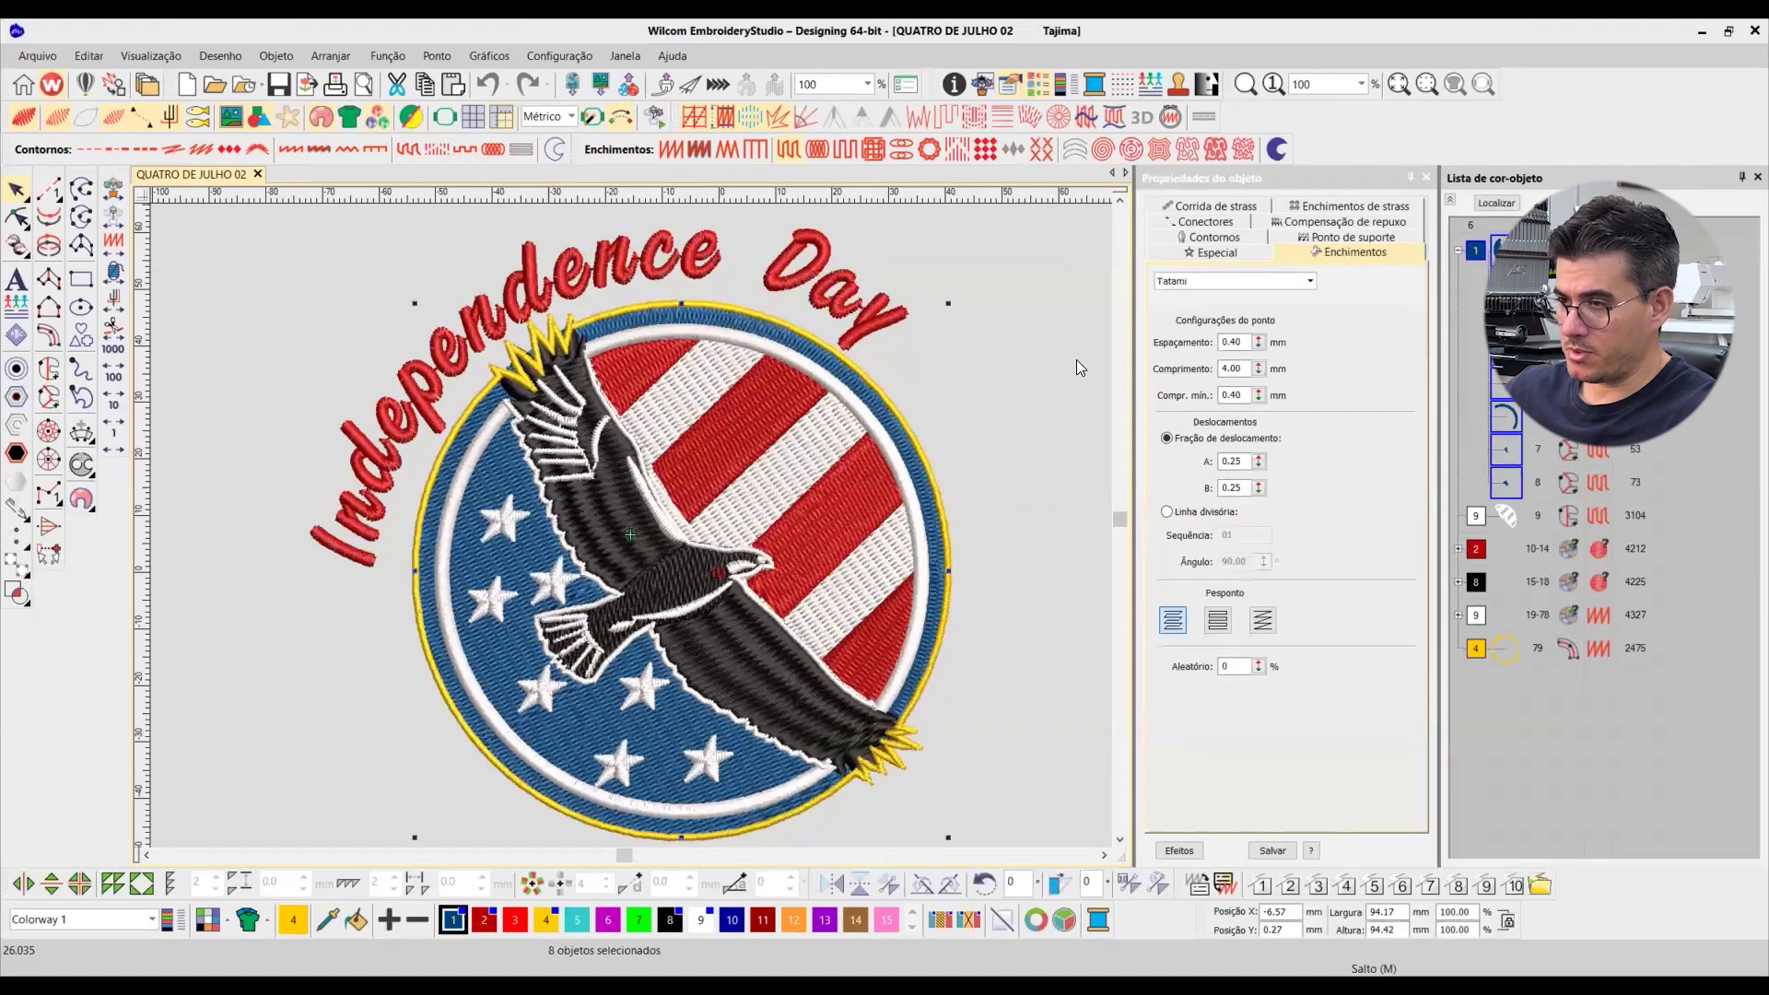
pyautogui.hotkey('shift', 's')
pyautogui.click(1034, 337)
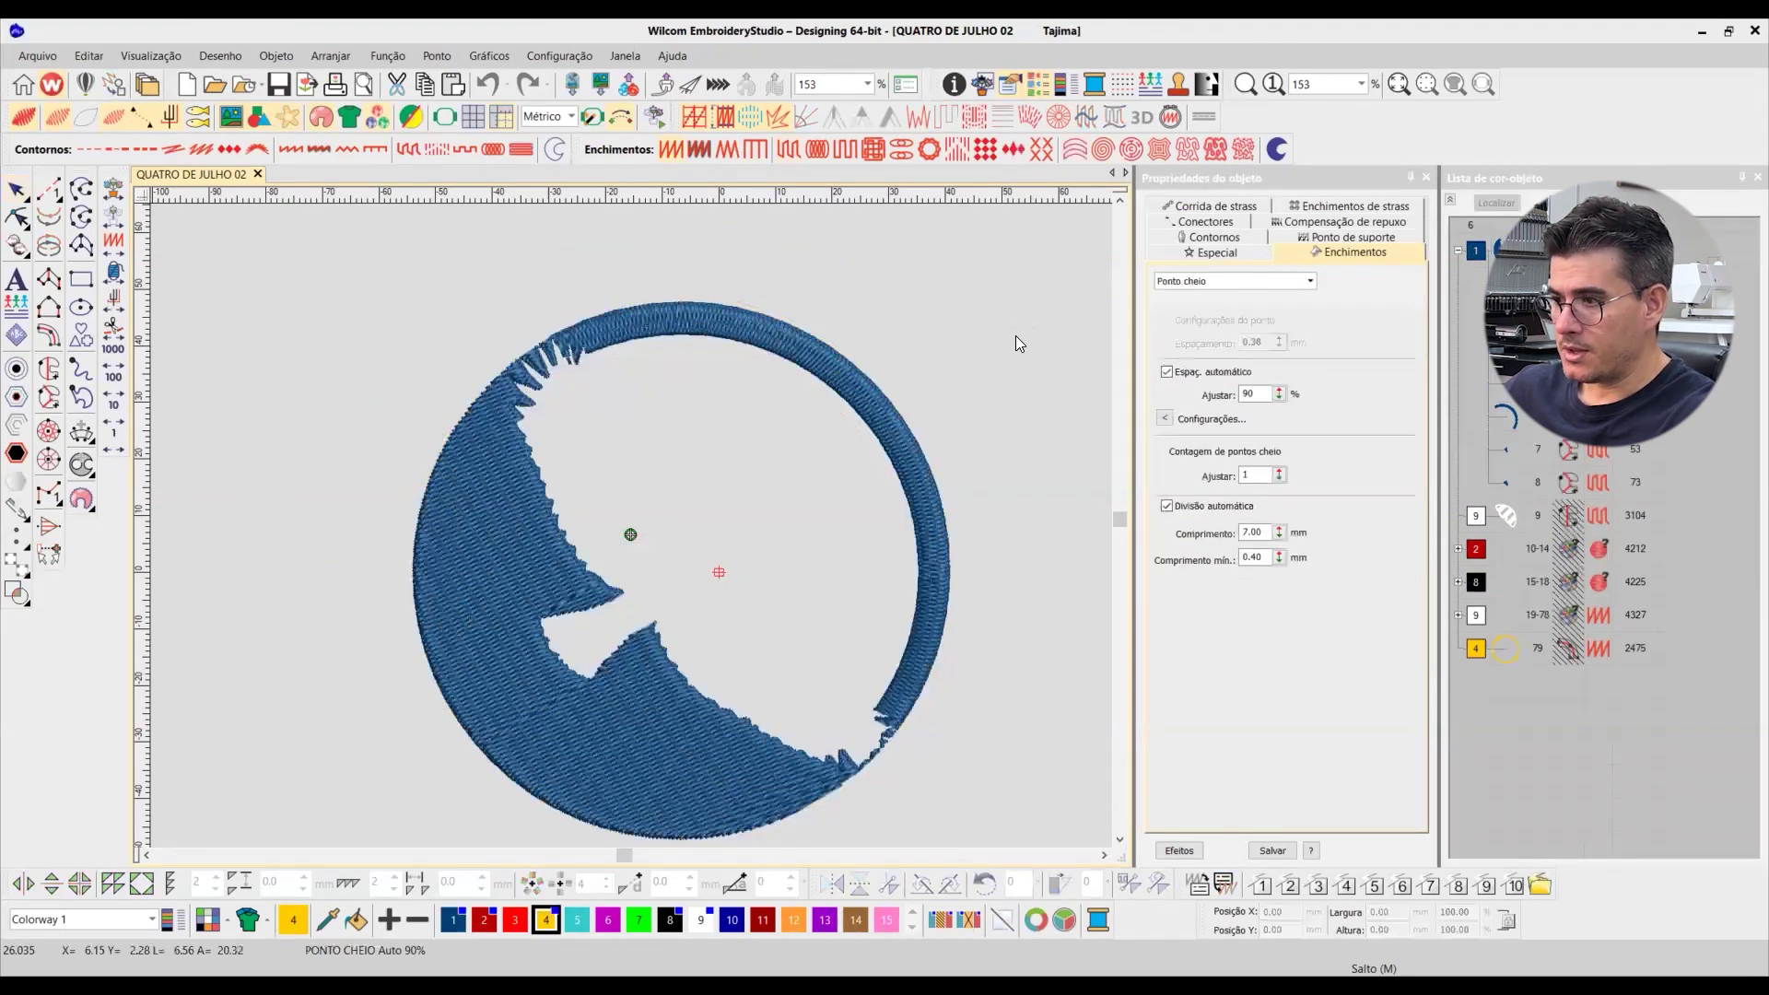
# Step: Inspect the narrow blue tatami wedges at the upper-left wing tip in realistic and plain stitch views, and measure the smallest wedge's width
pyautogui.scroll(6, 630, 525)
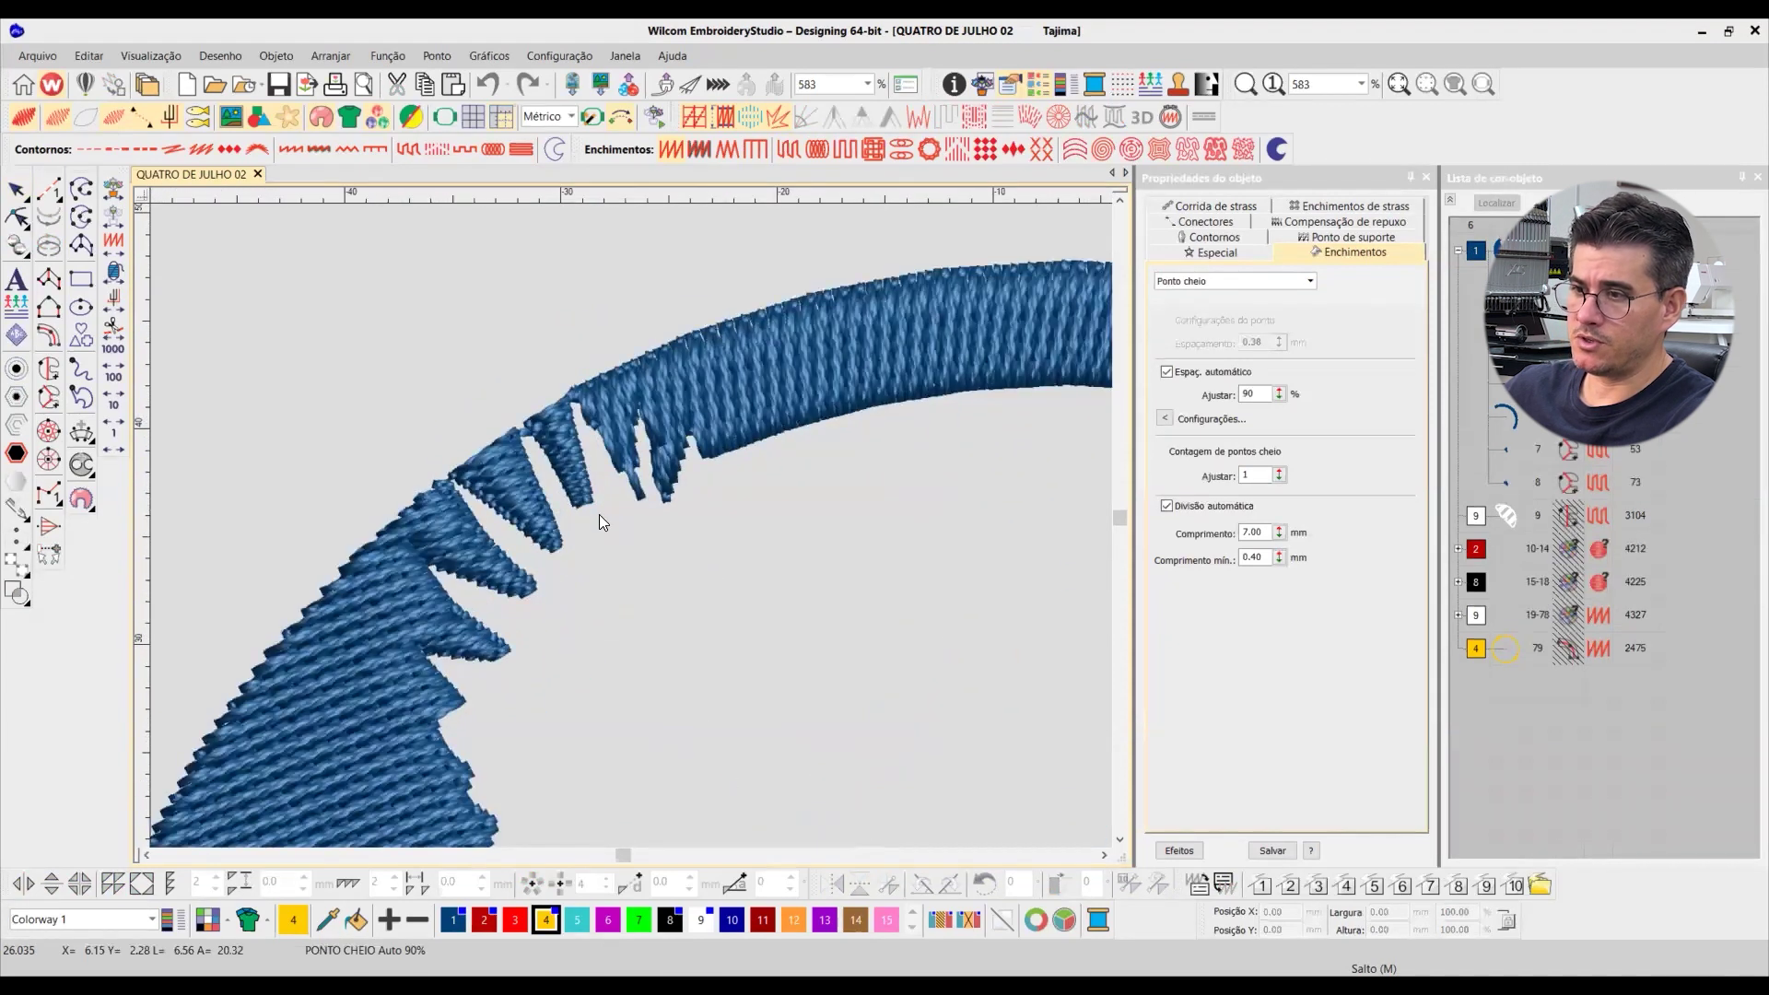
pyautogui.press('t')
pyautogui.scroll(-1, 630, 525)
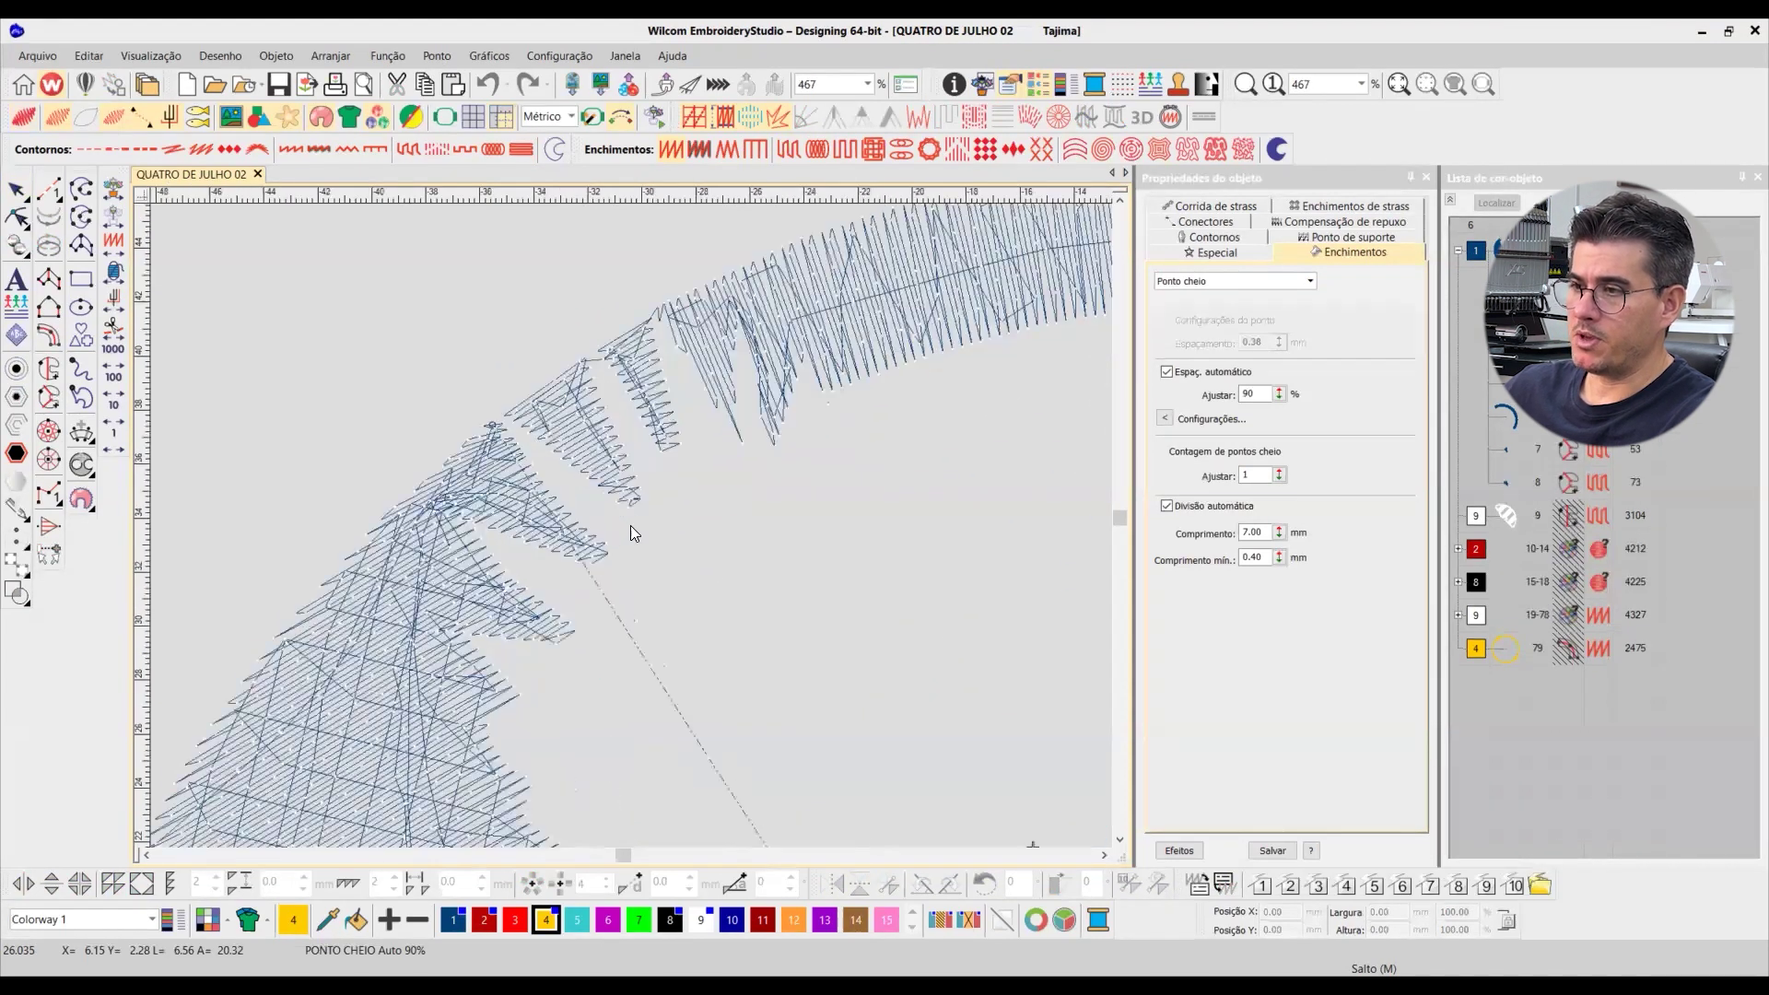
pyautogui.scroll(4, 650, 487)
pyautogui.click(665, 362)
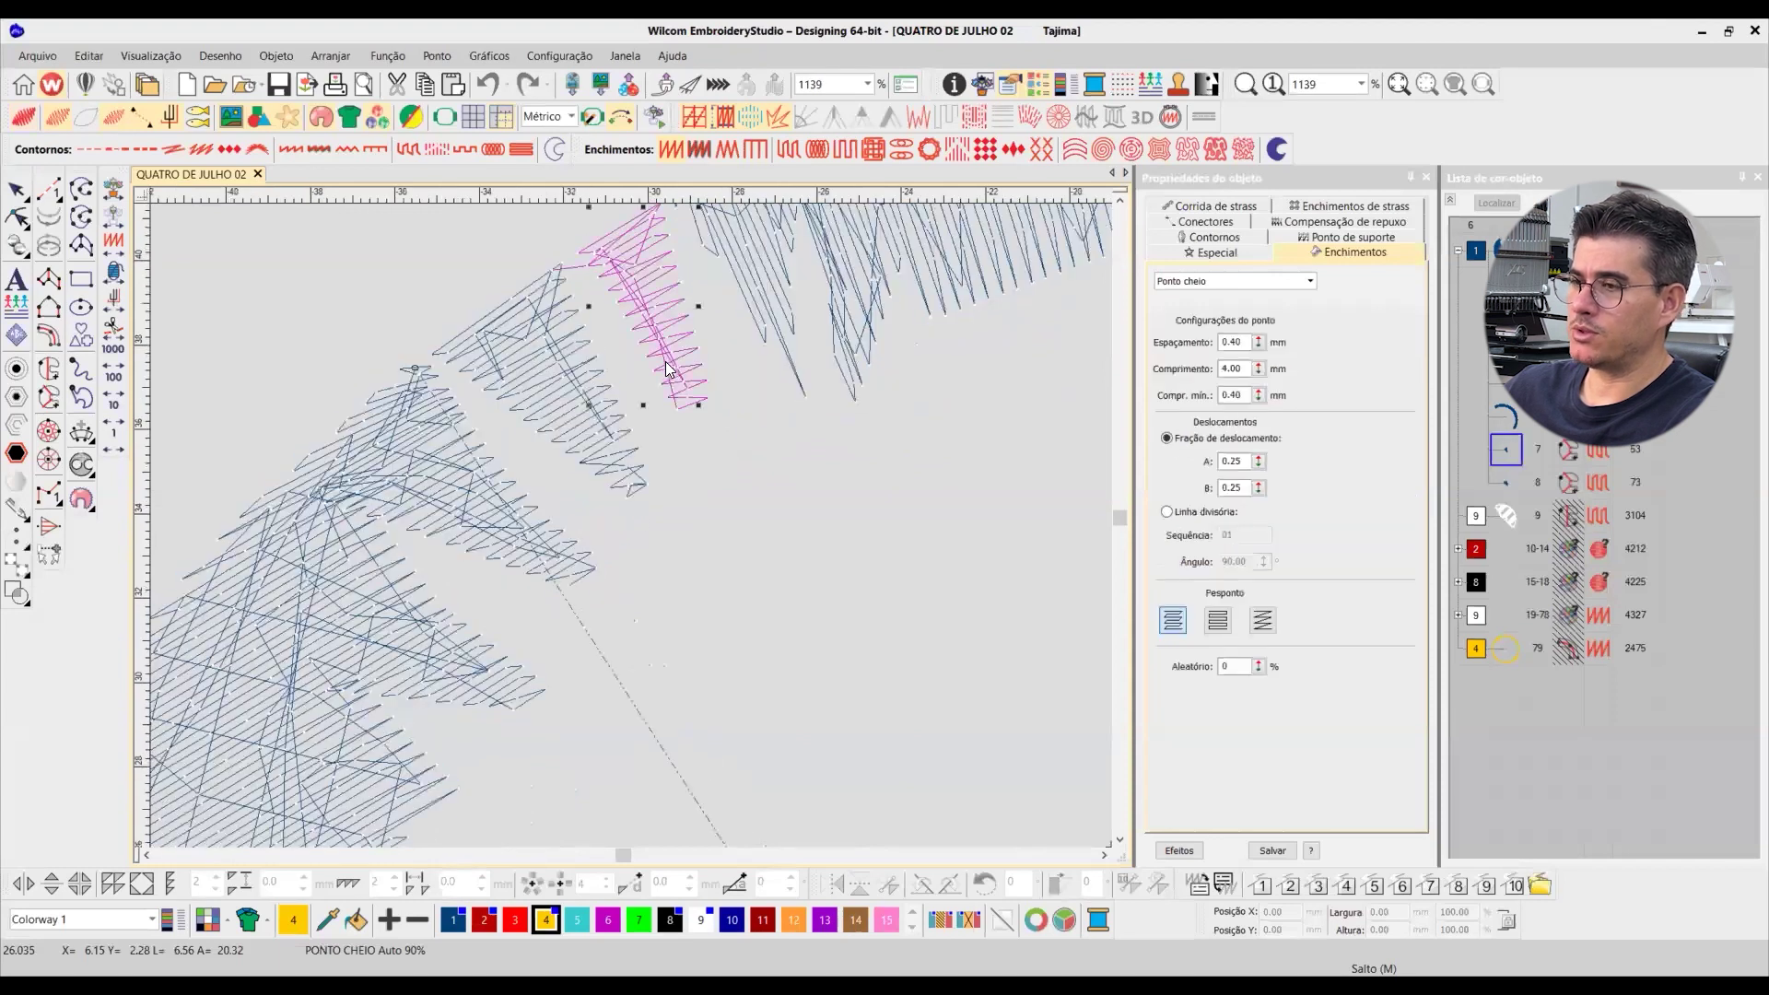
pyautogui.press('t')
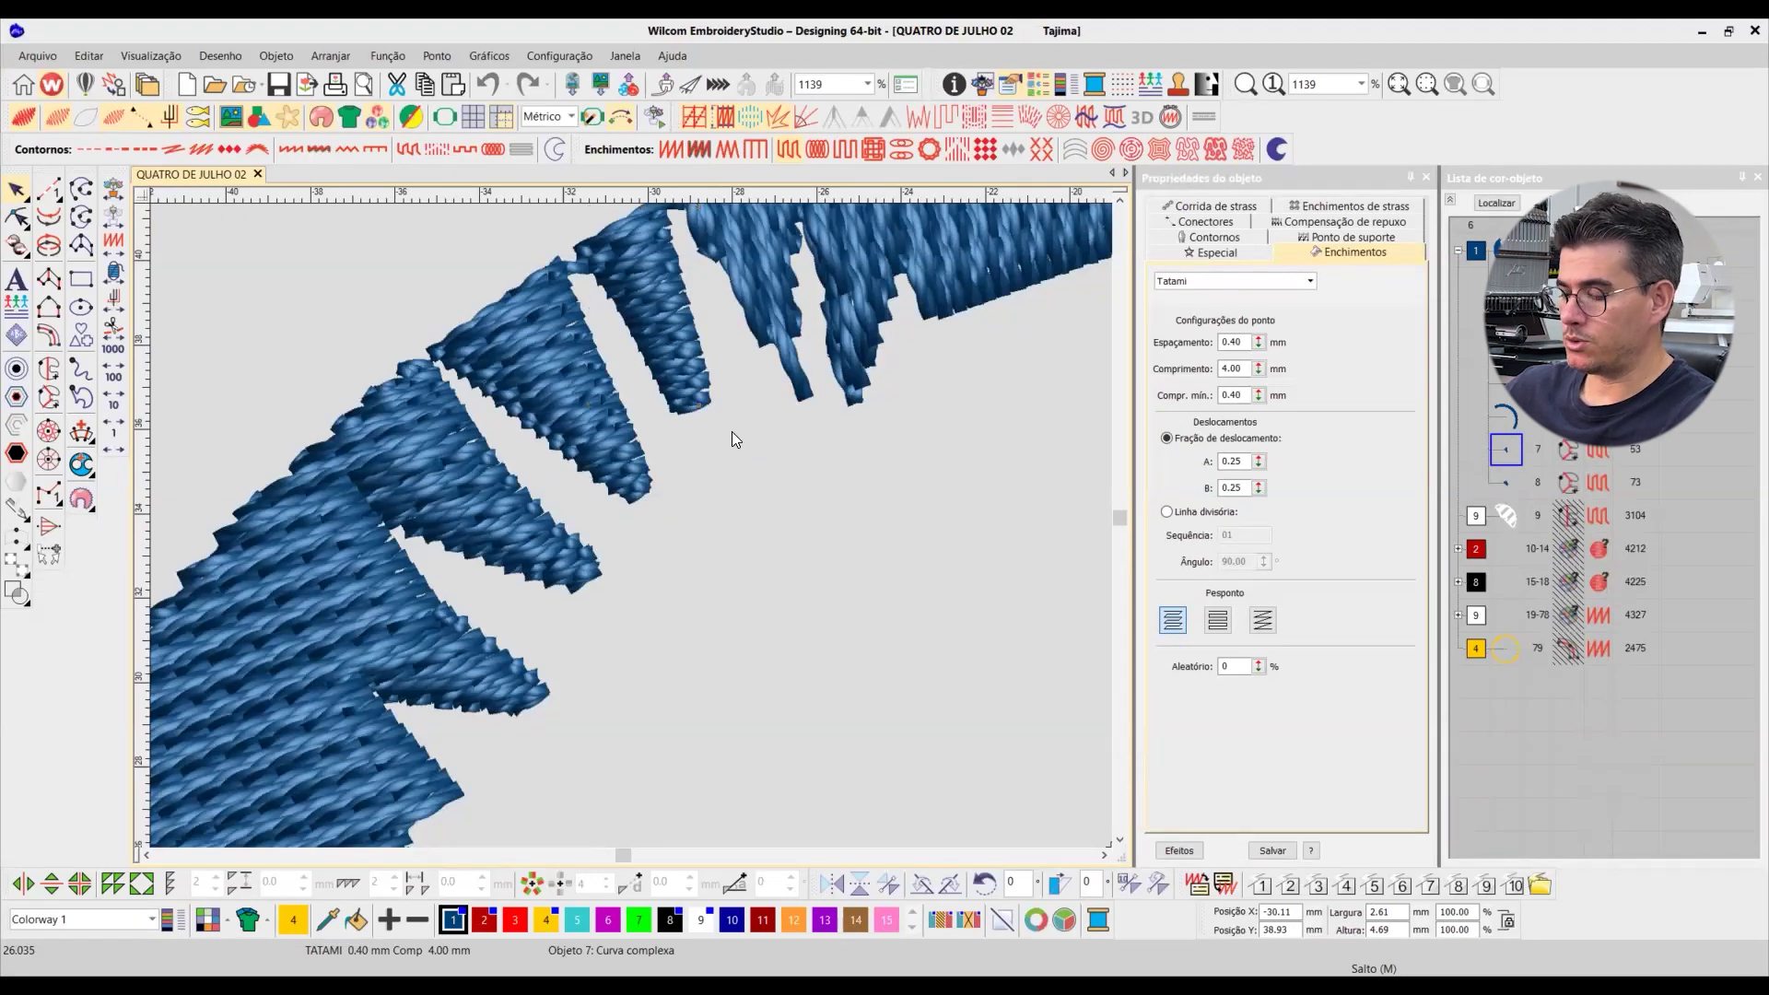
pyautogui.press('Escape')
pyautogui.scroll(2, 621, 514)
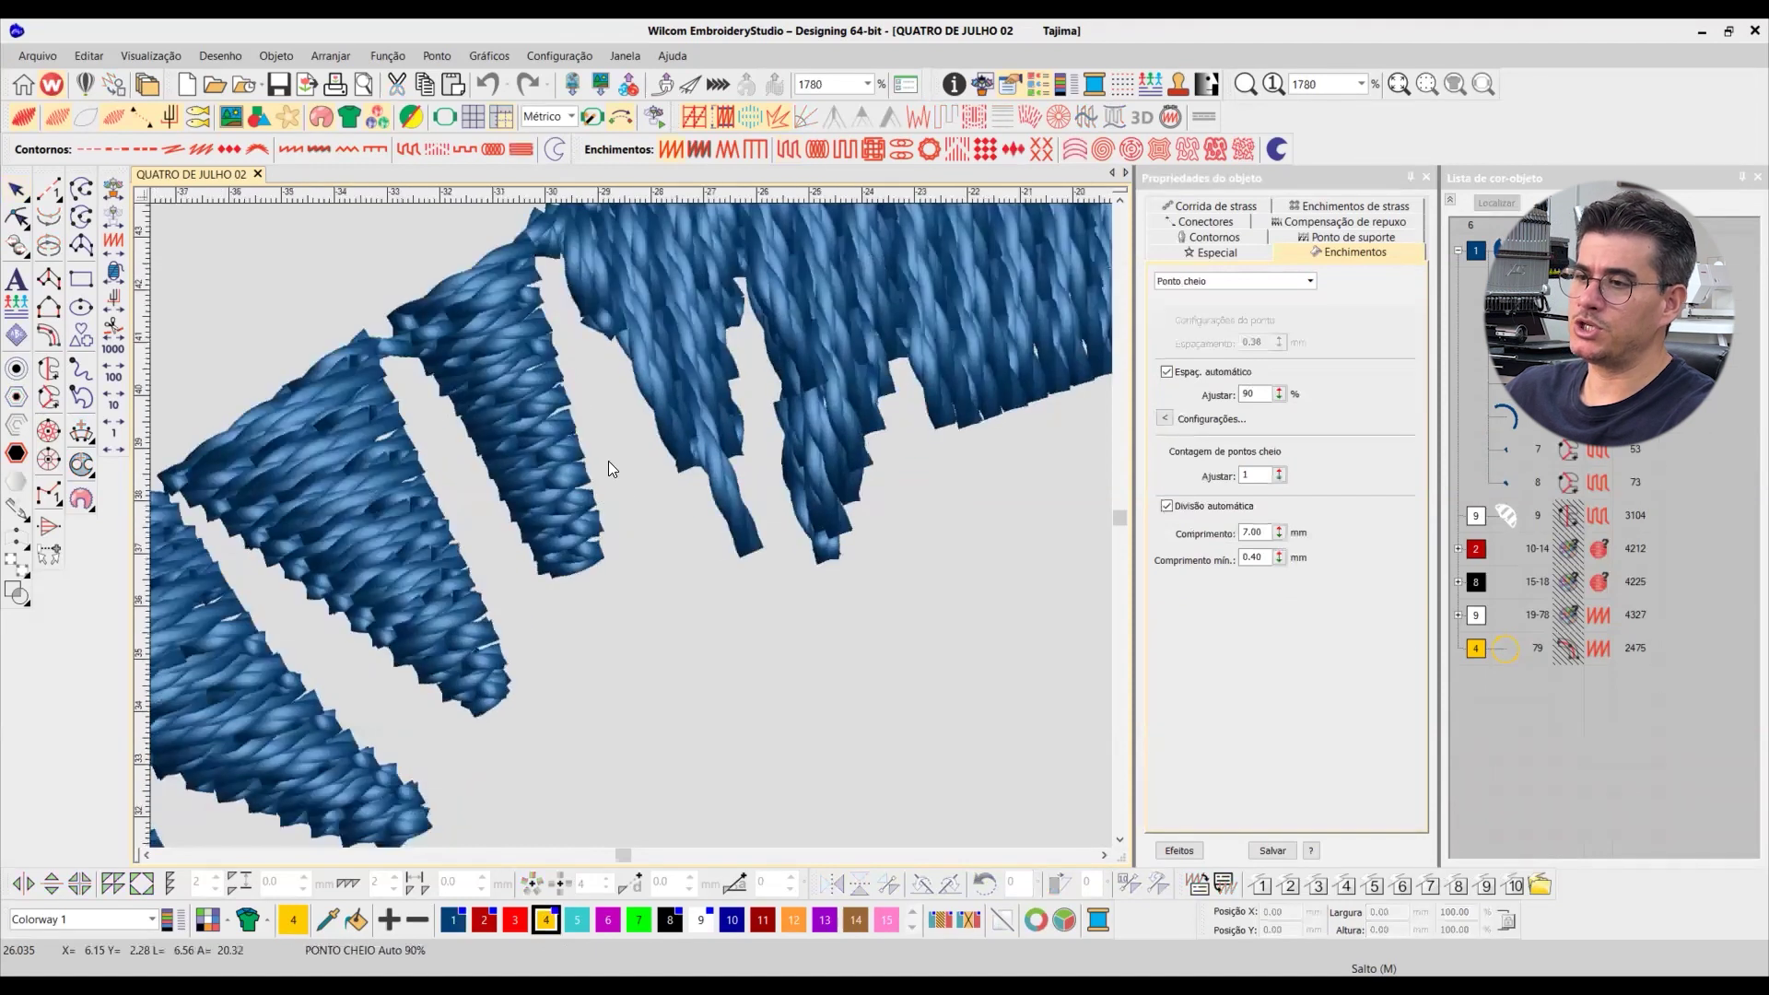
pyautogui.scroll(-2, 608, 462)
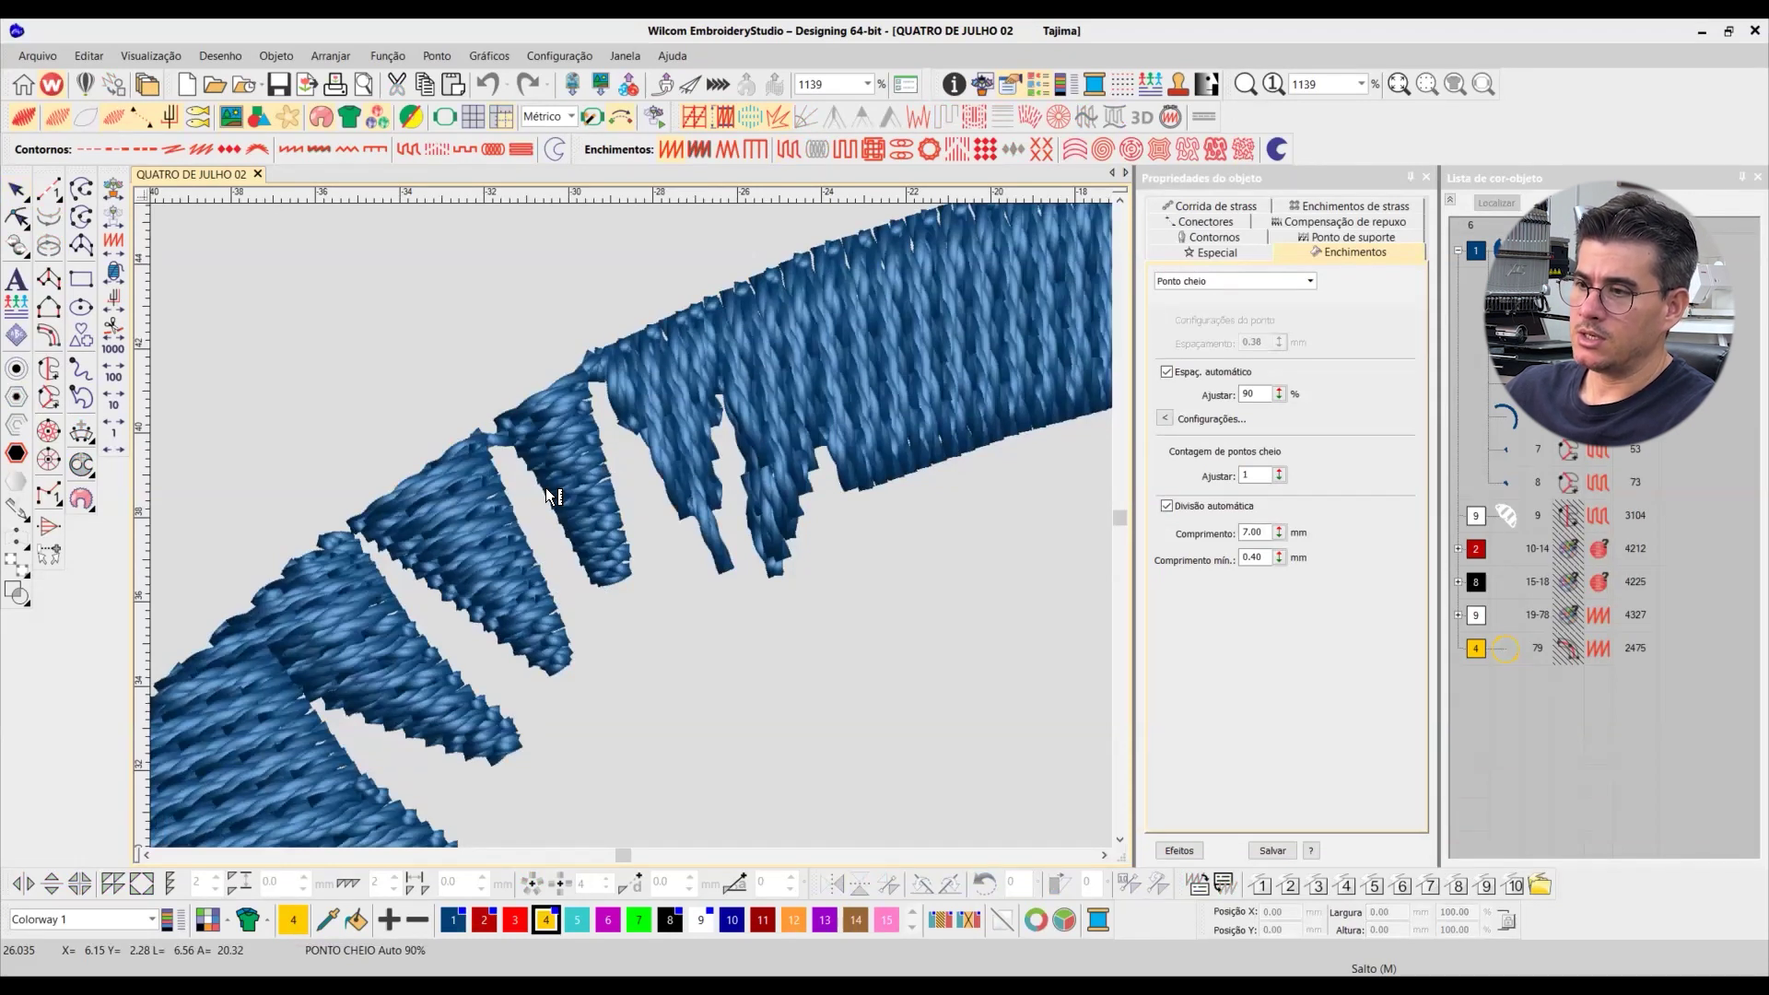
pyautogui.moveTo(546, 489)
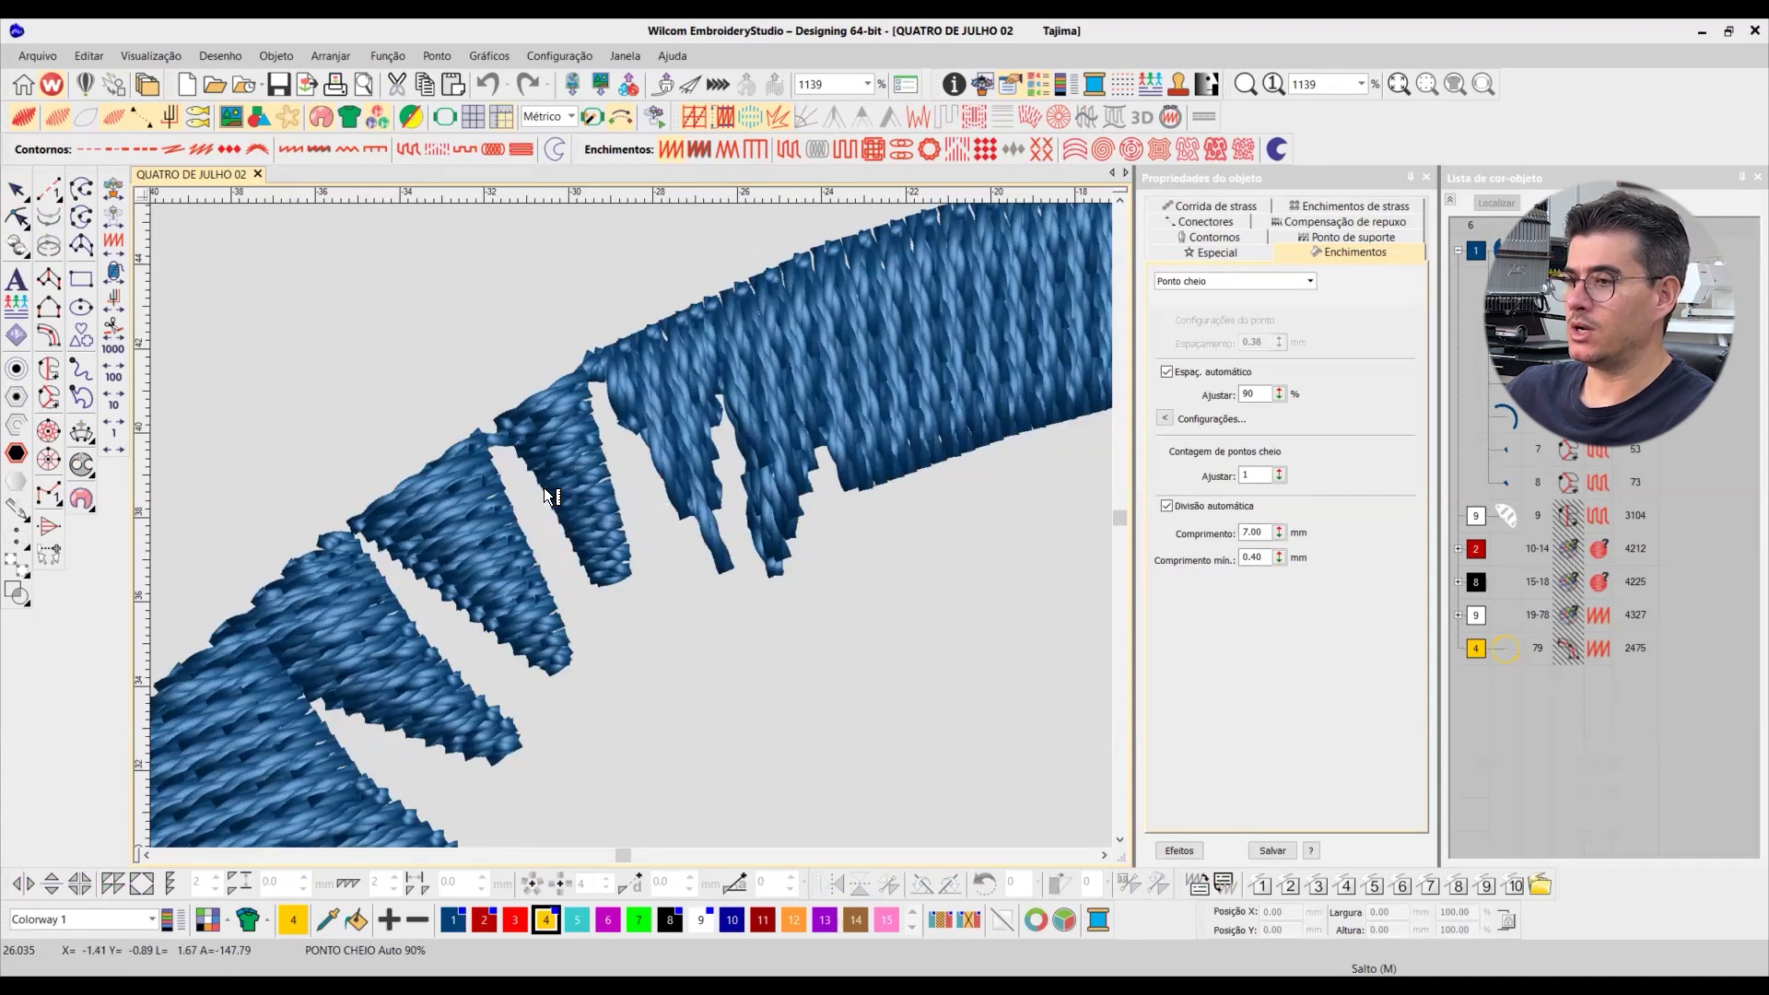
# Step: Convert the smallest blue wedge from tatami to satin fill (Ponto cheio) with a fixed spacing of 0.60 mm
pyautogui.click(542, 496)
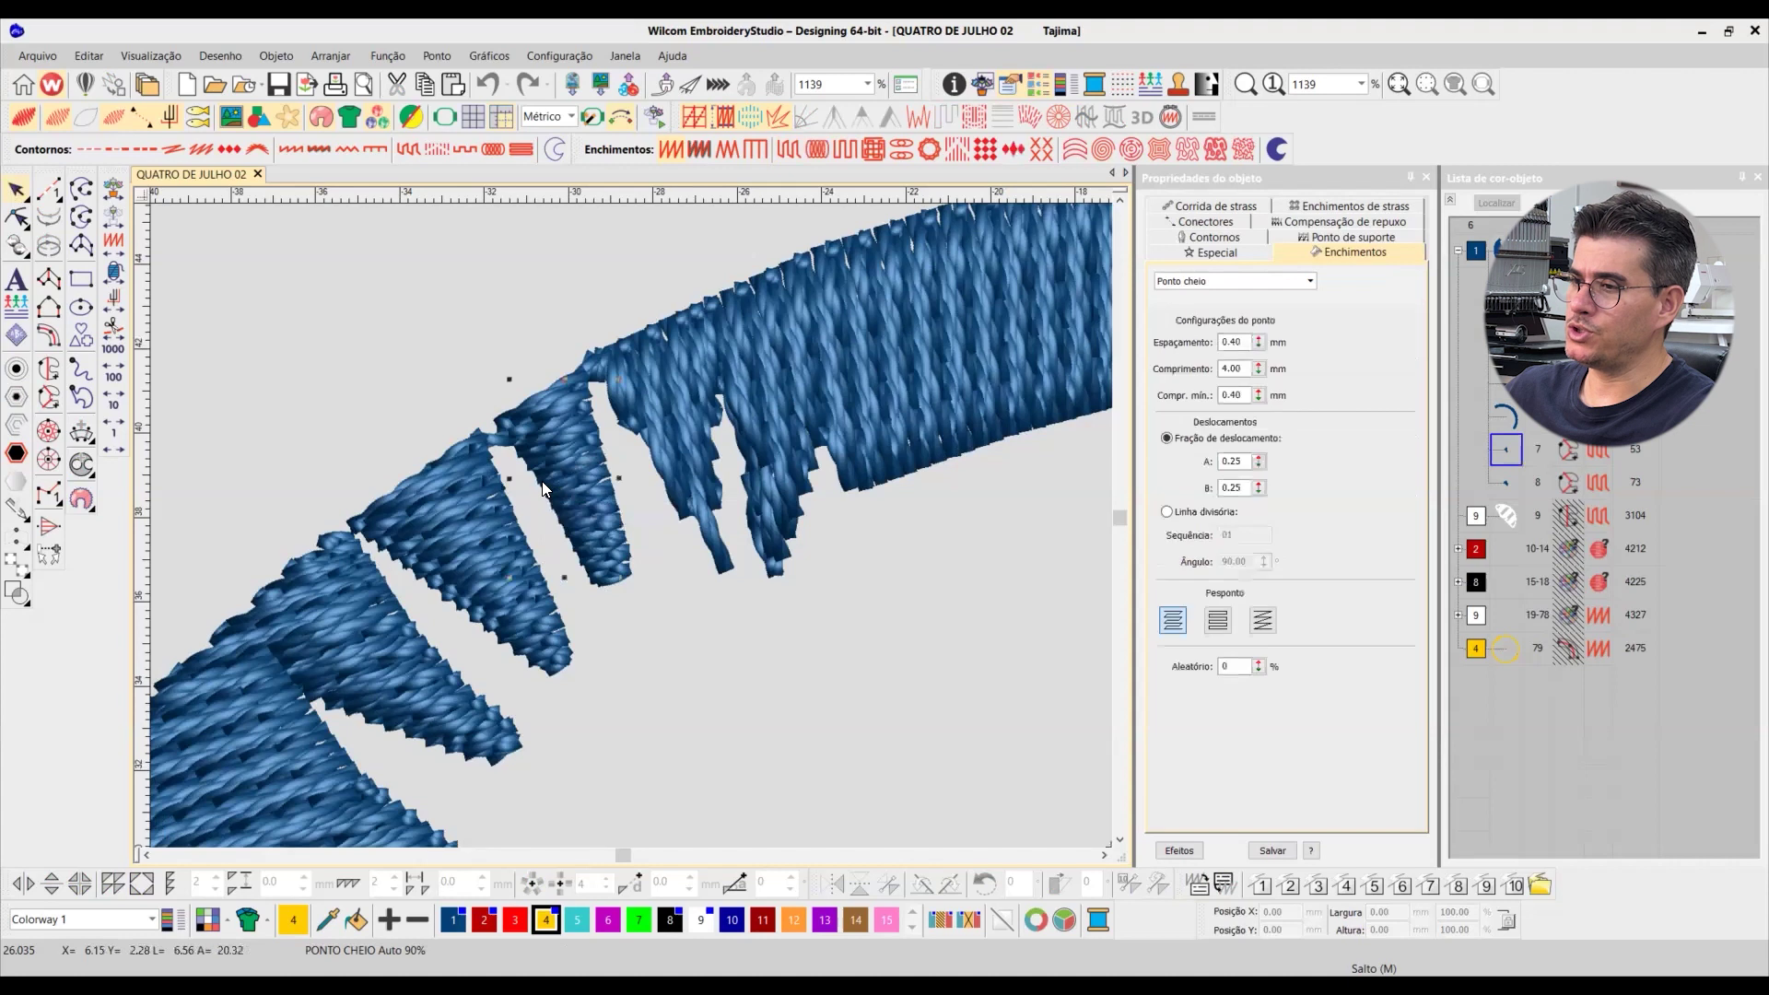
pyautogui.click(674, 152)
pyautogui.click(1228, 372)
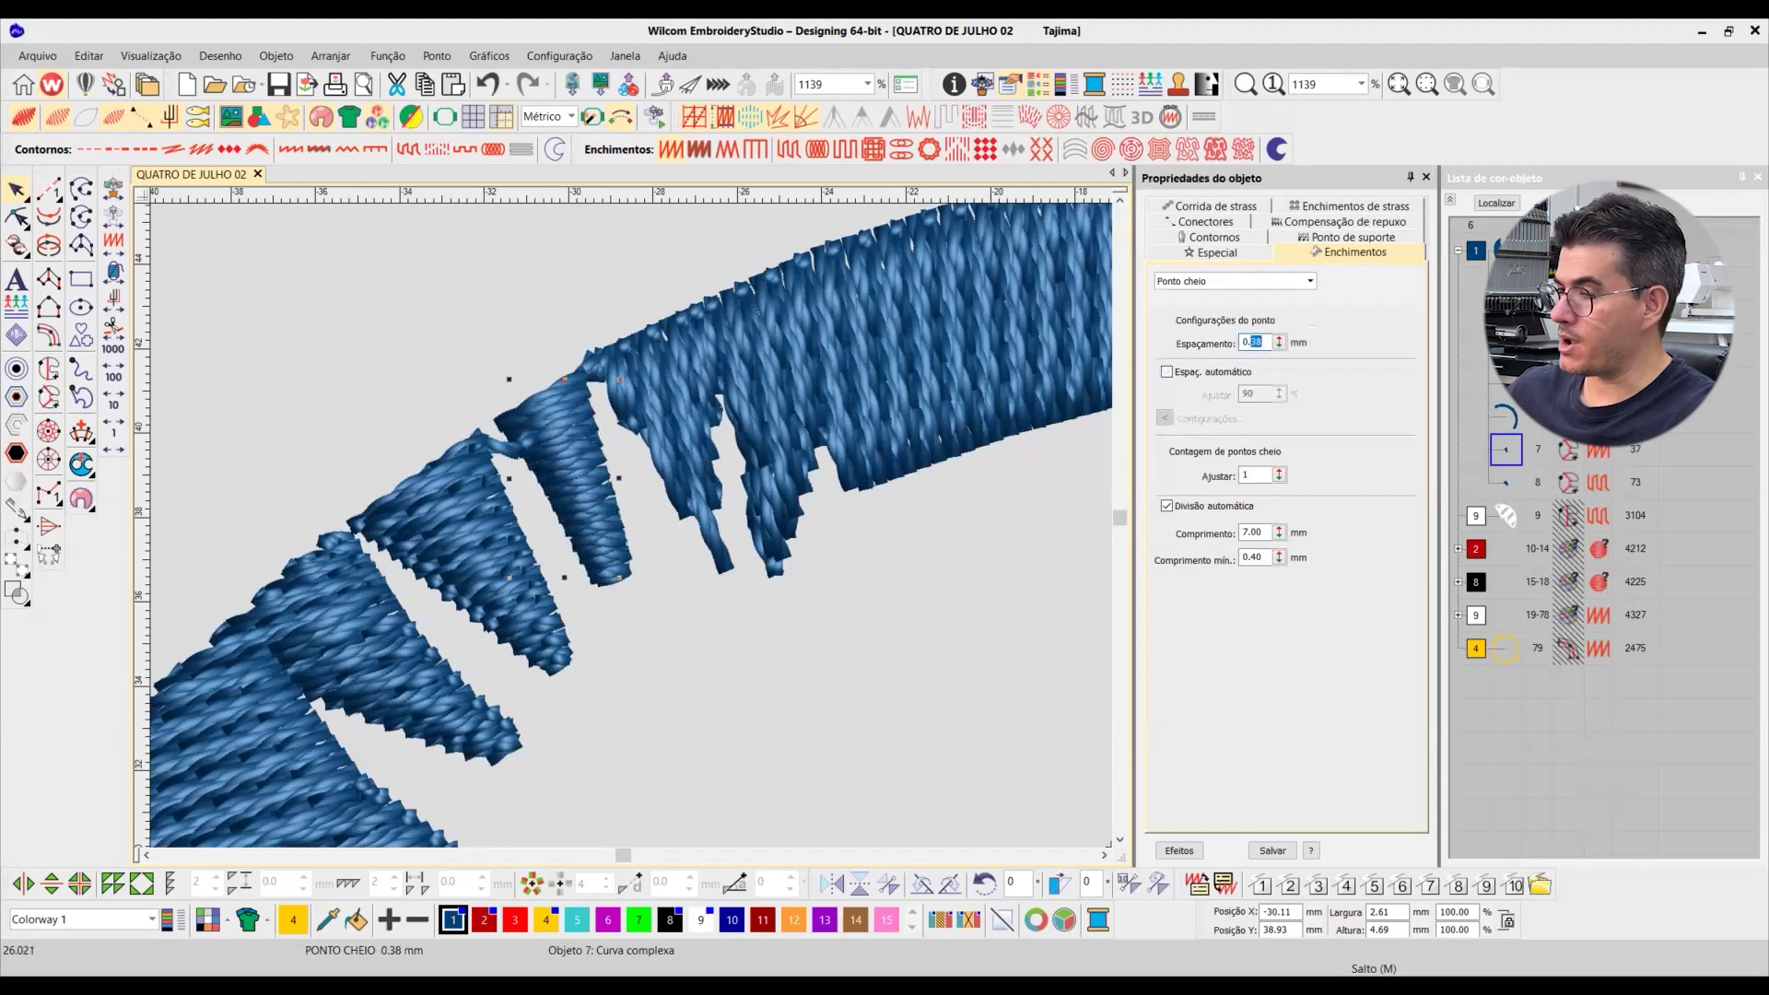
pyautogui.write('0.5')
pyautogui.press('Return')
pyautogui.moveTo(1252, 341); pyautogui.dragTo(1306, 337)
pyautogui.write('60')
pyautogui.press('Return')
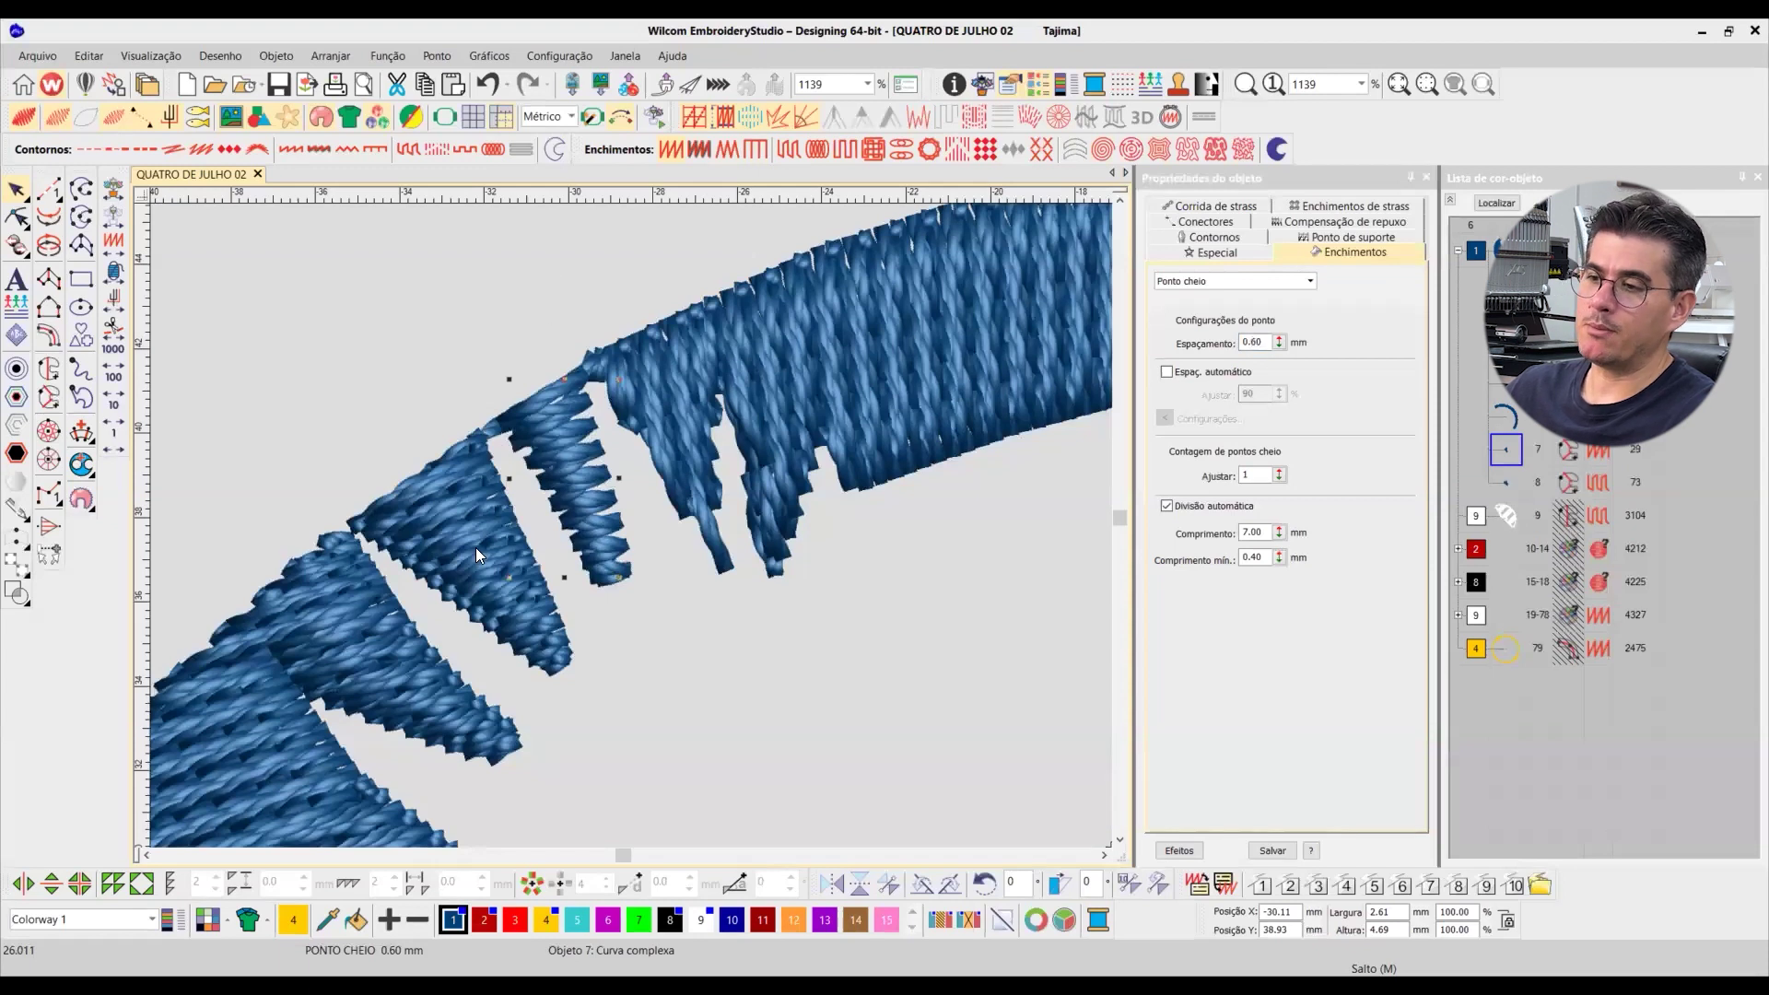
# Step: Measure the width of the neighboring, wider blue tatami wedge
pyautogui.press('Escape')
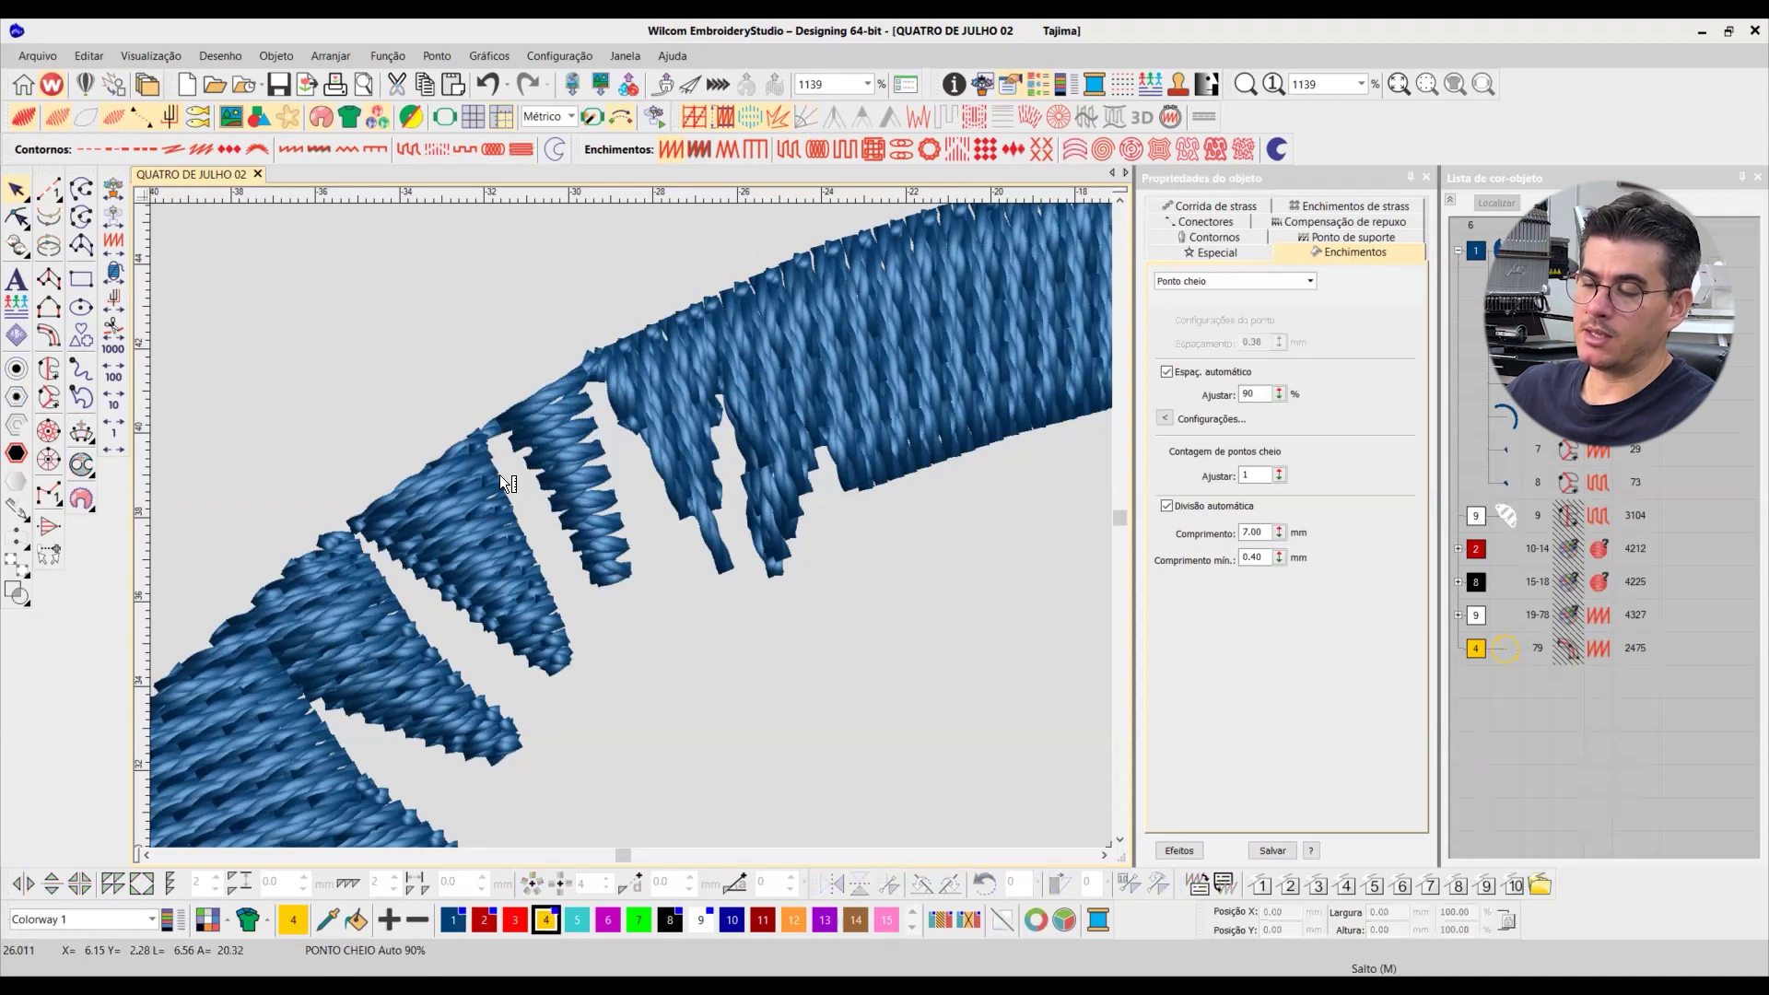
pyautogui.moveTo(499, 475)
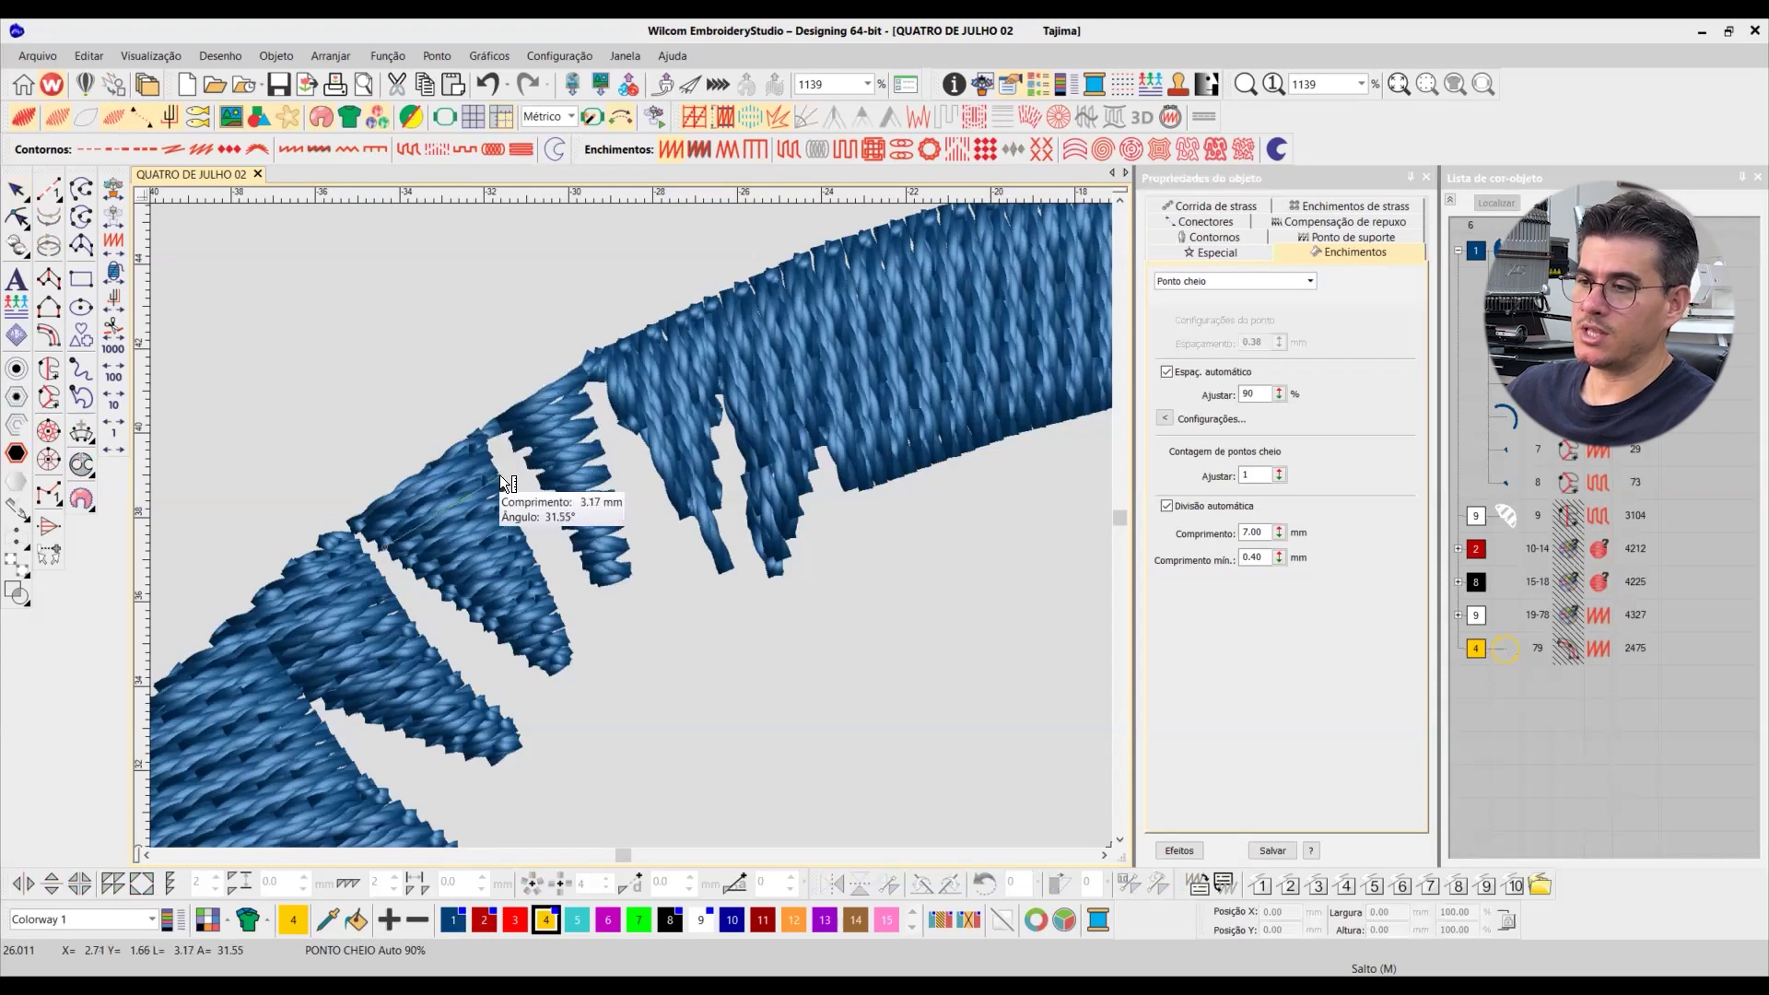
pyautogui.press('Escape')
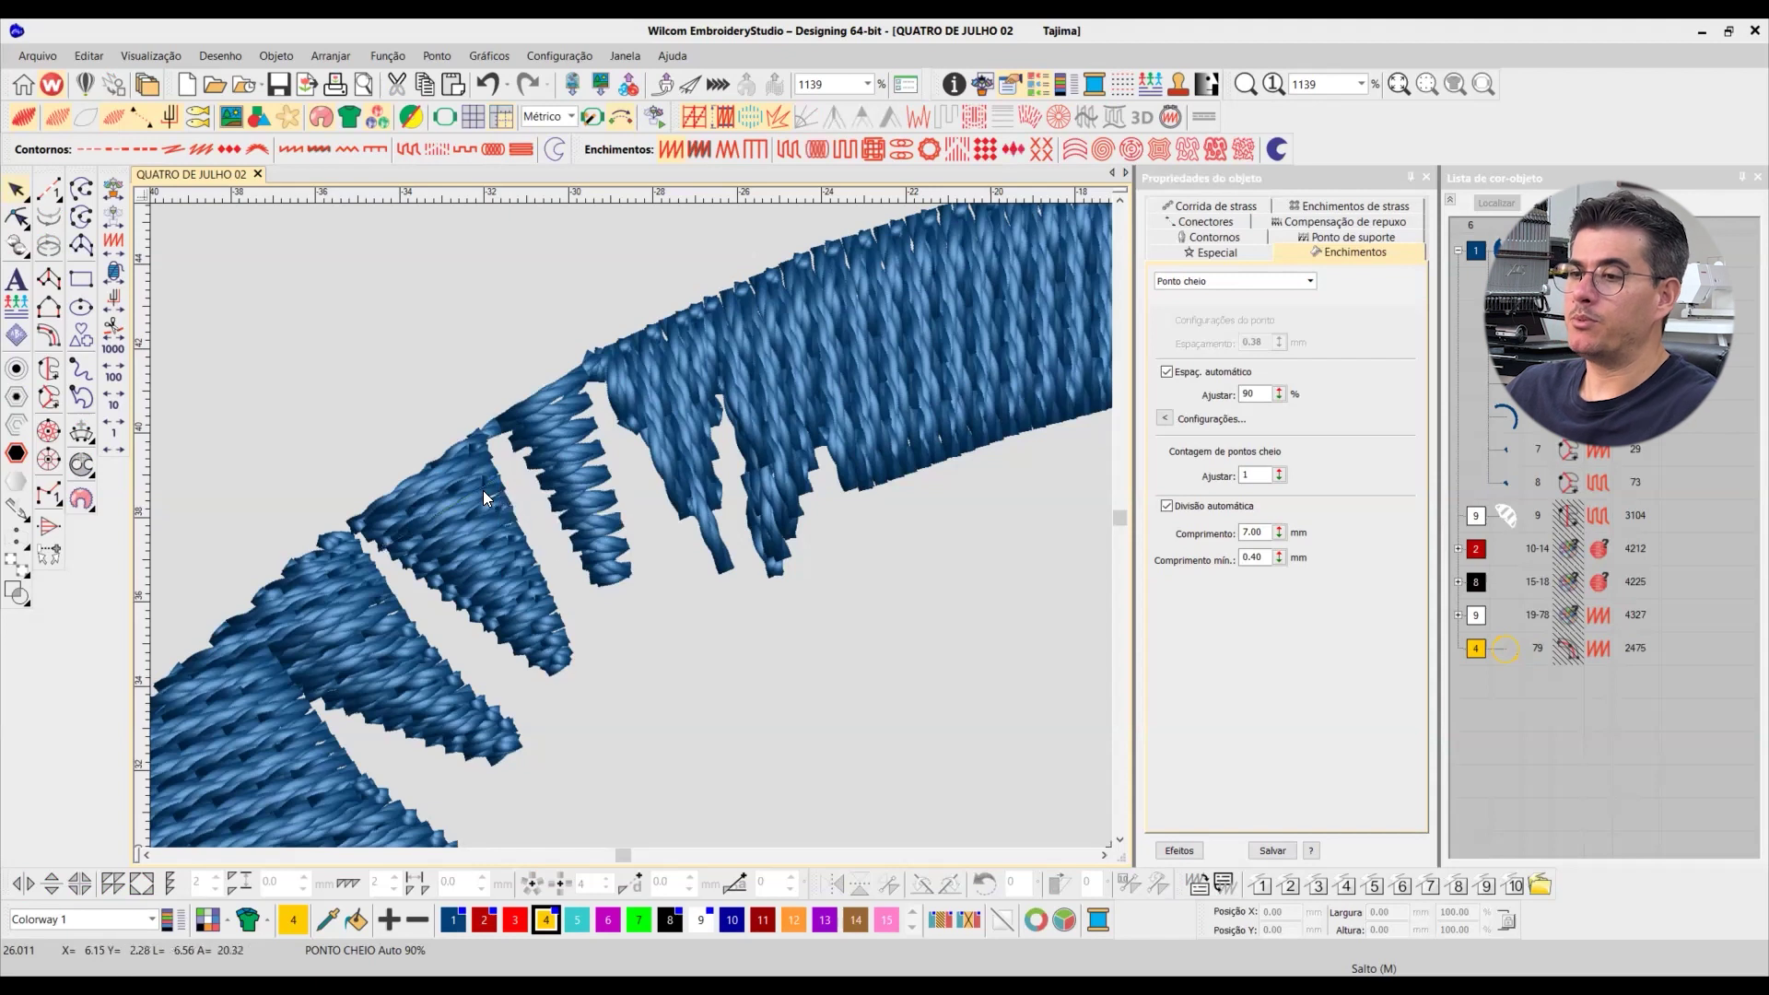
# Step: Copy the satin fill with 0.60 mm spacing from the smallest wedge to the neighboring wider wedge
pyautogui.click(482, 493)
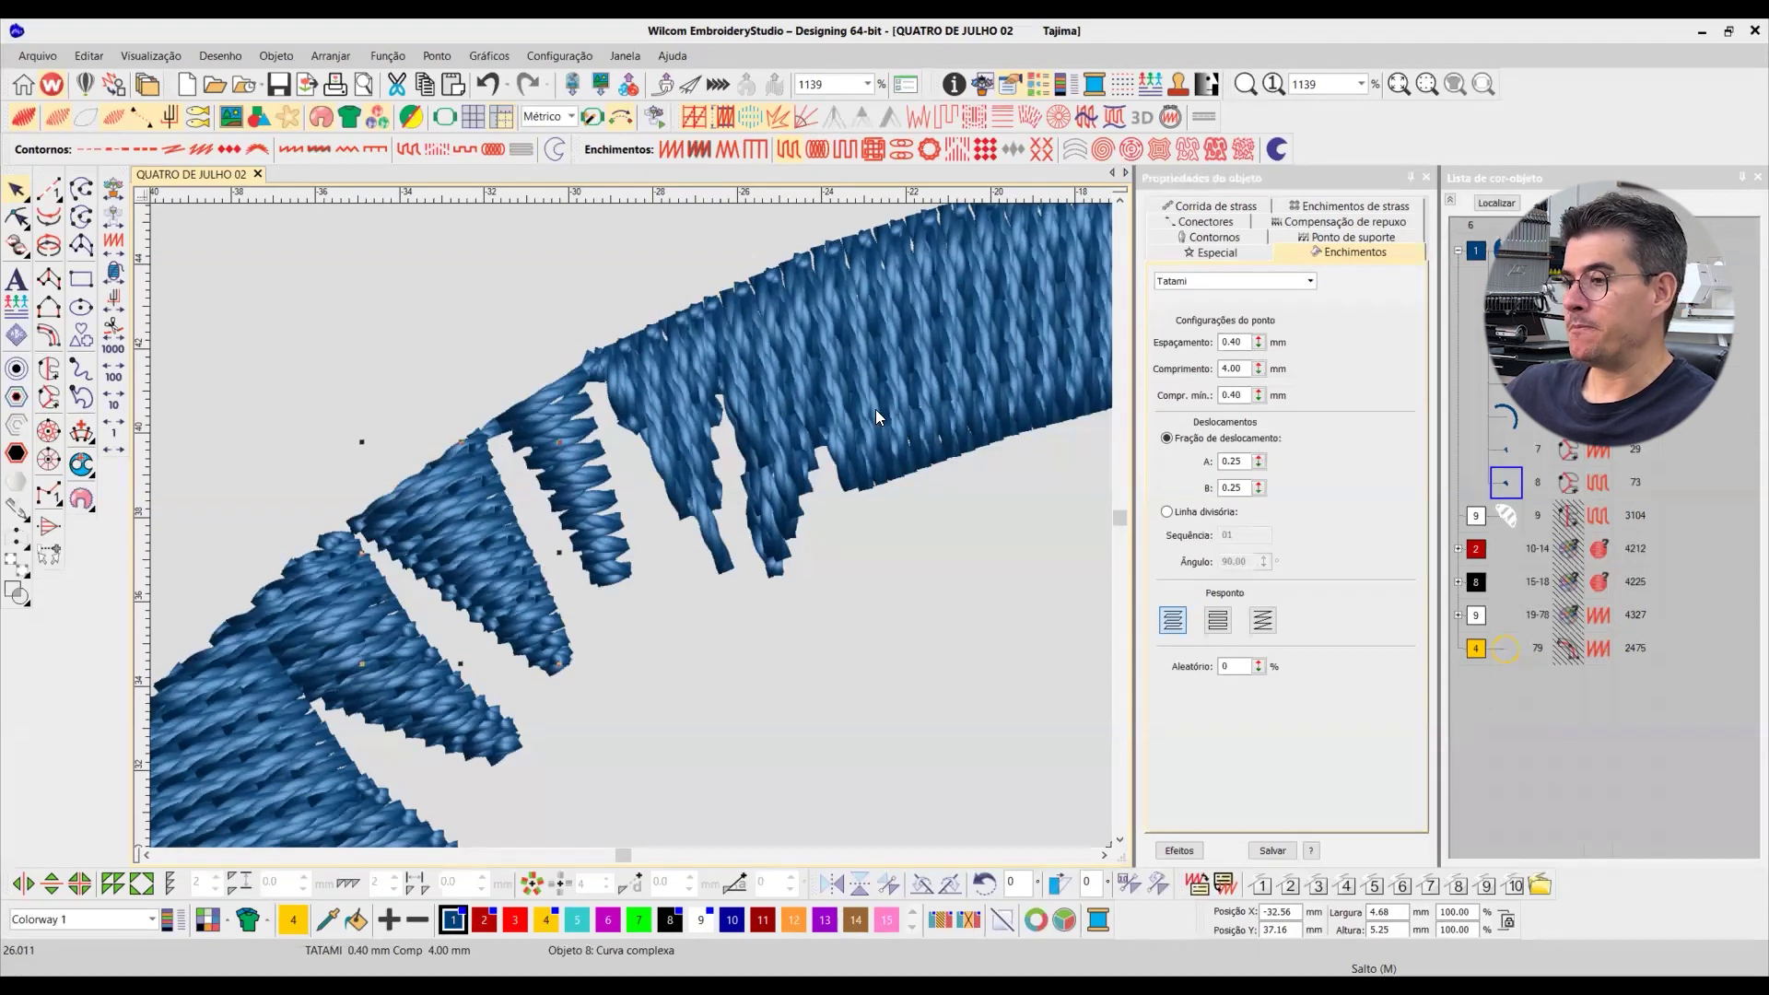
pyautogui.click(575, 502)
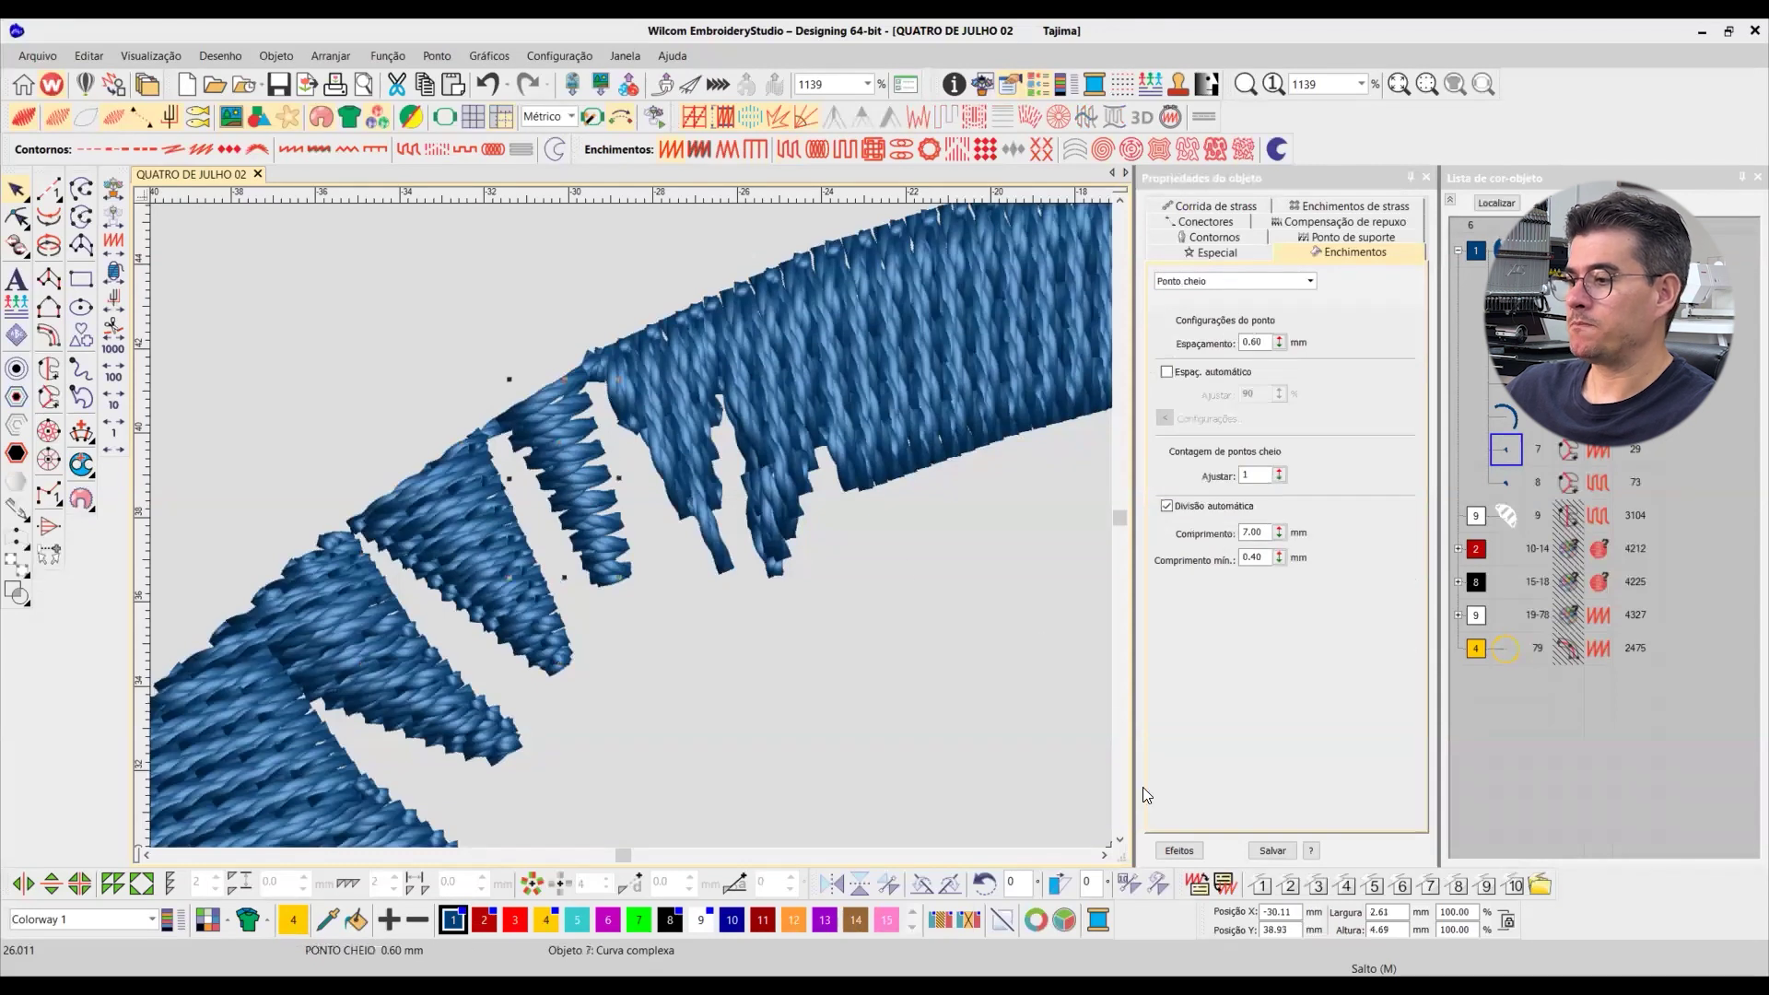
pyautogui.click(457, 555)
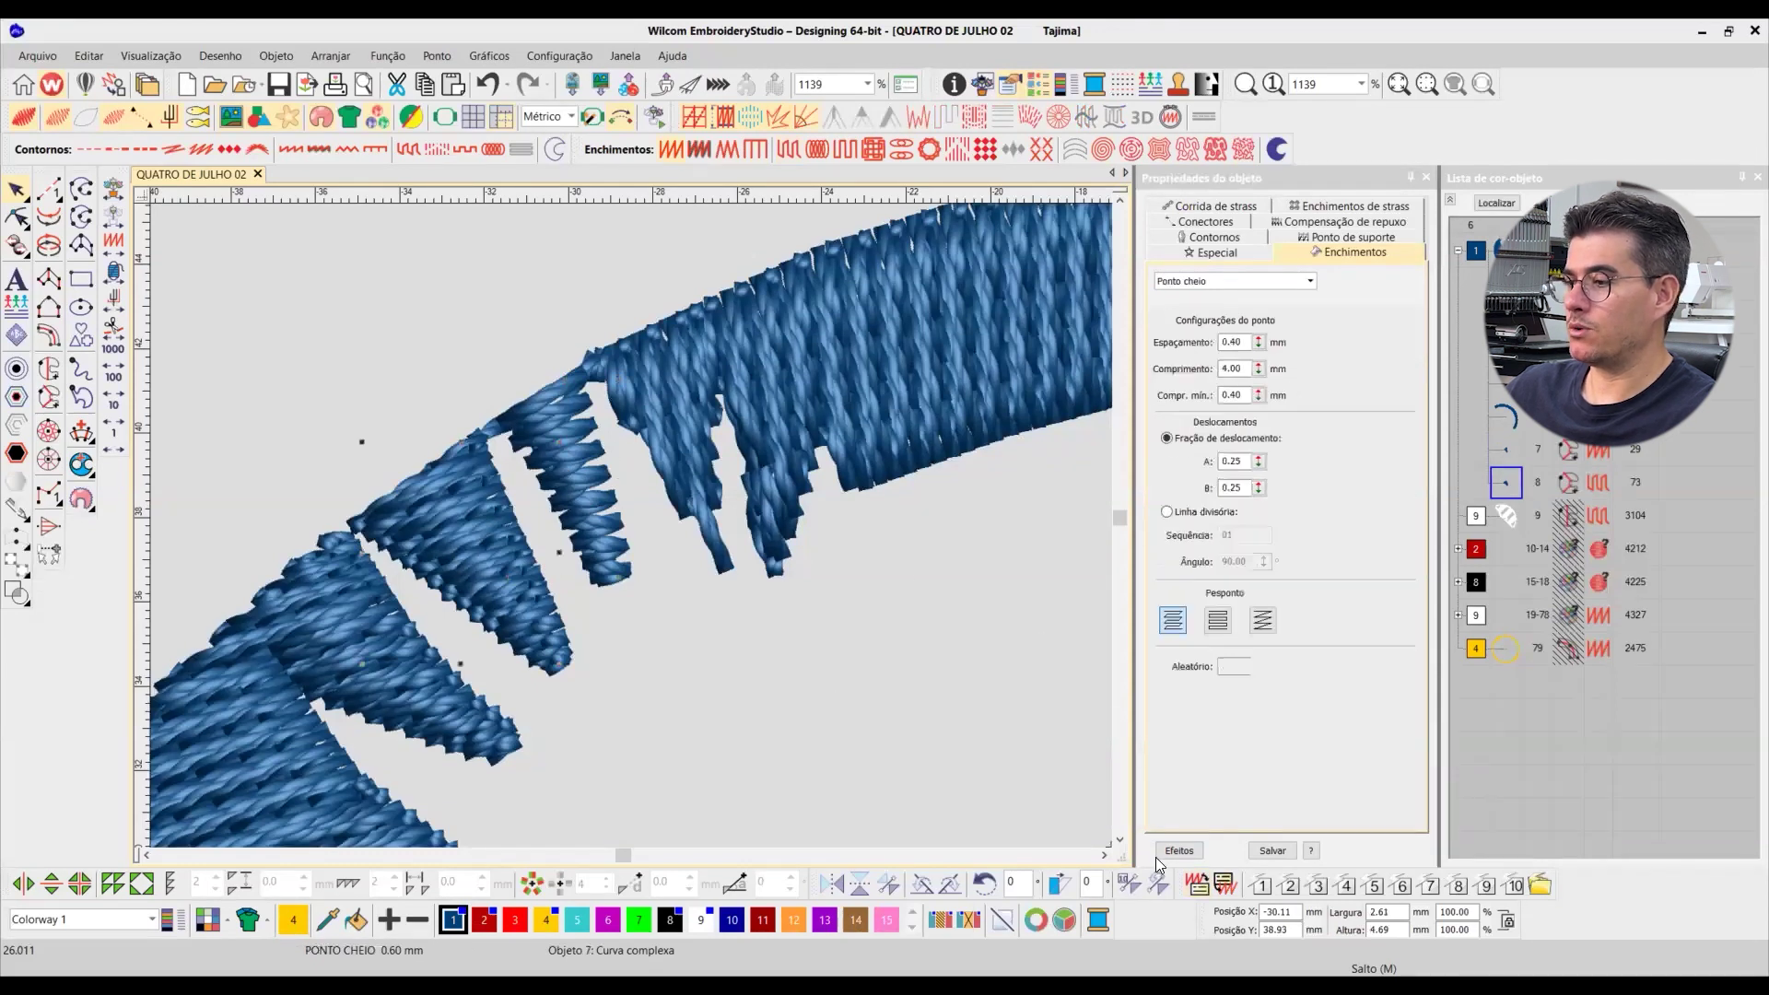
pyautogui.click(1224, 885)
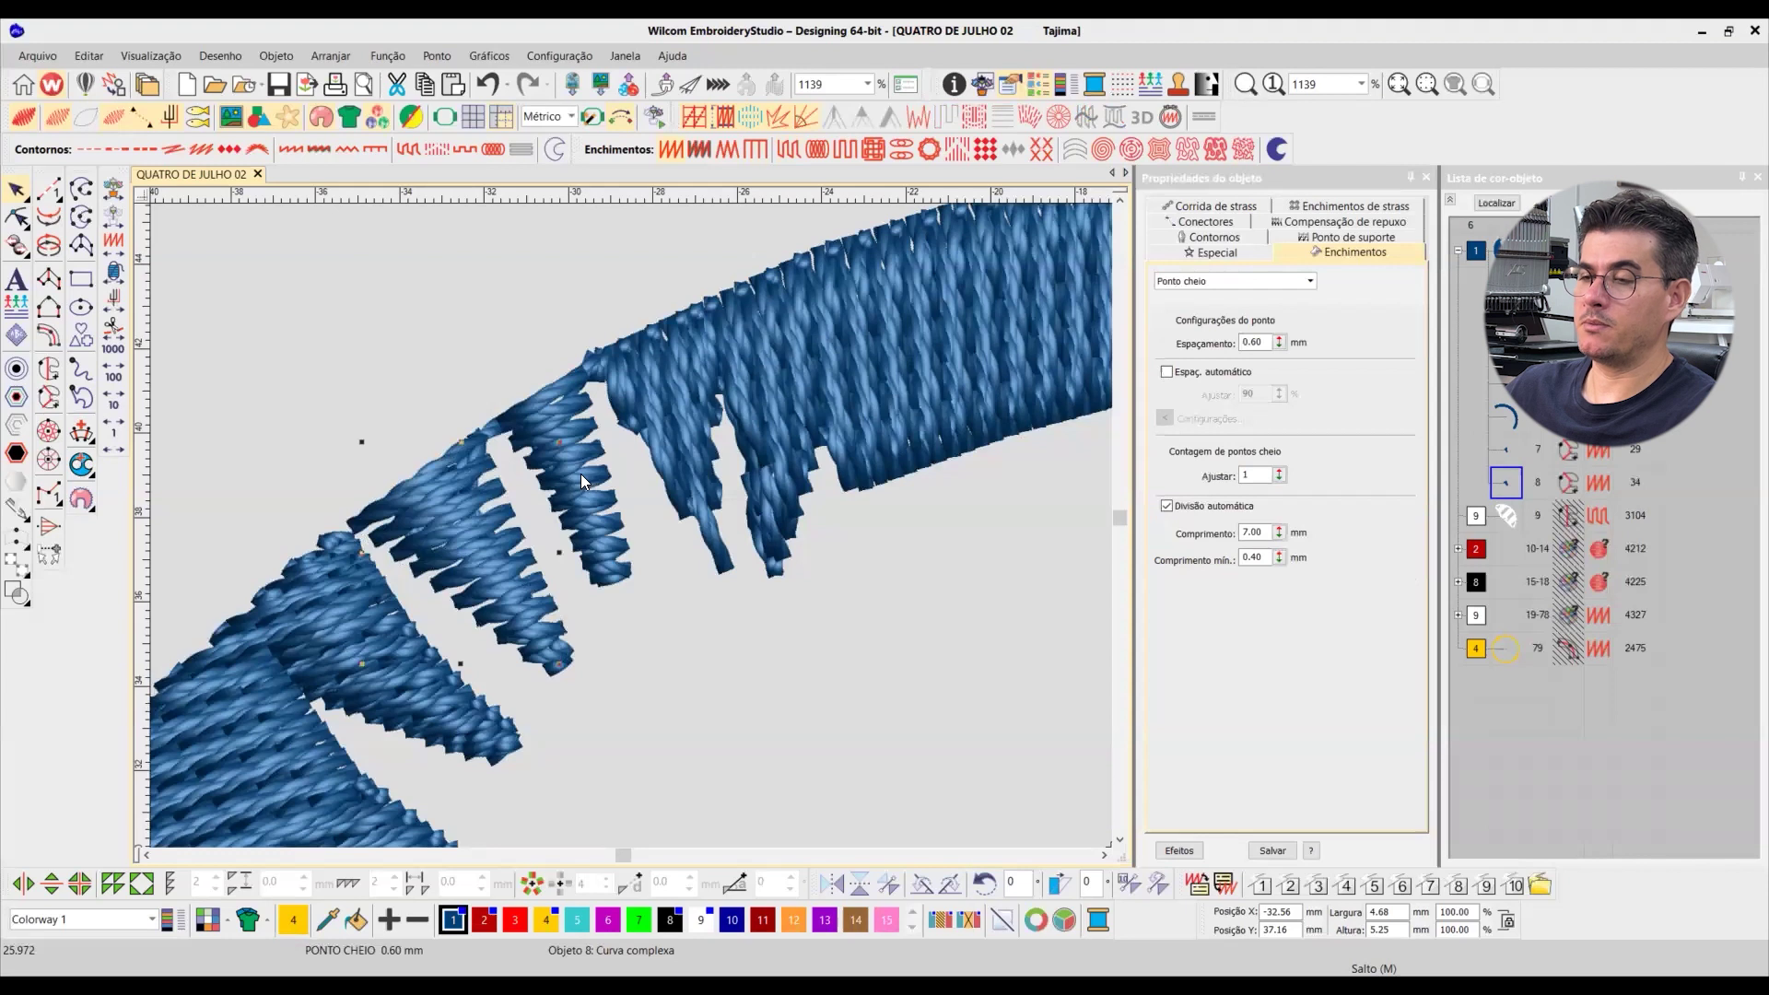
# Step: Turn off the first underlay (Primeiro ponto de suporte) for both blue satin wedges
pyautogui.click(564, 519)
pyautogui.keyDown('ctrl'); pyautogui.click(471, 496); pyautogui.keyUp('ctrl')
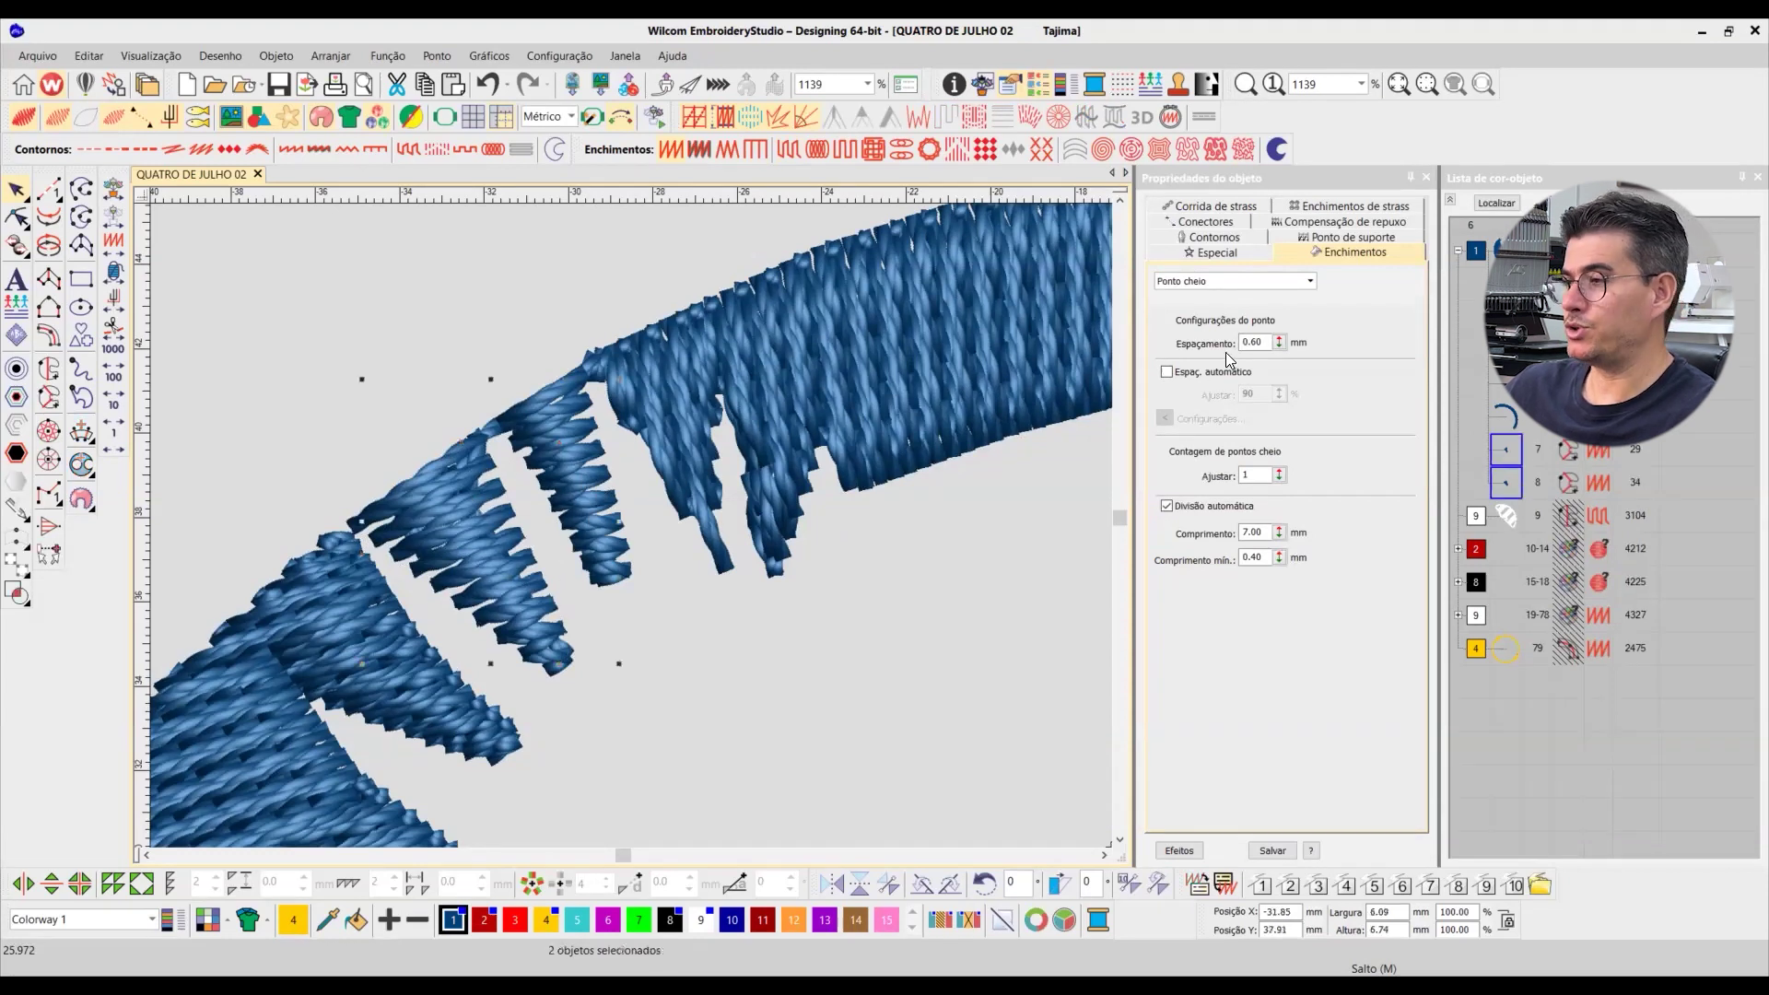
pyautogui.click(1323, 236)
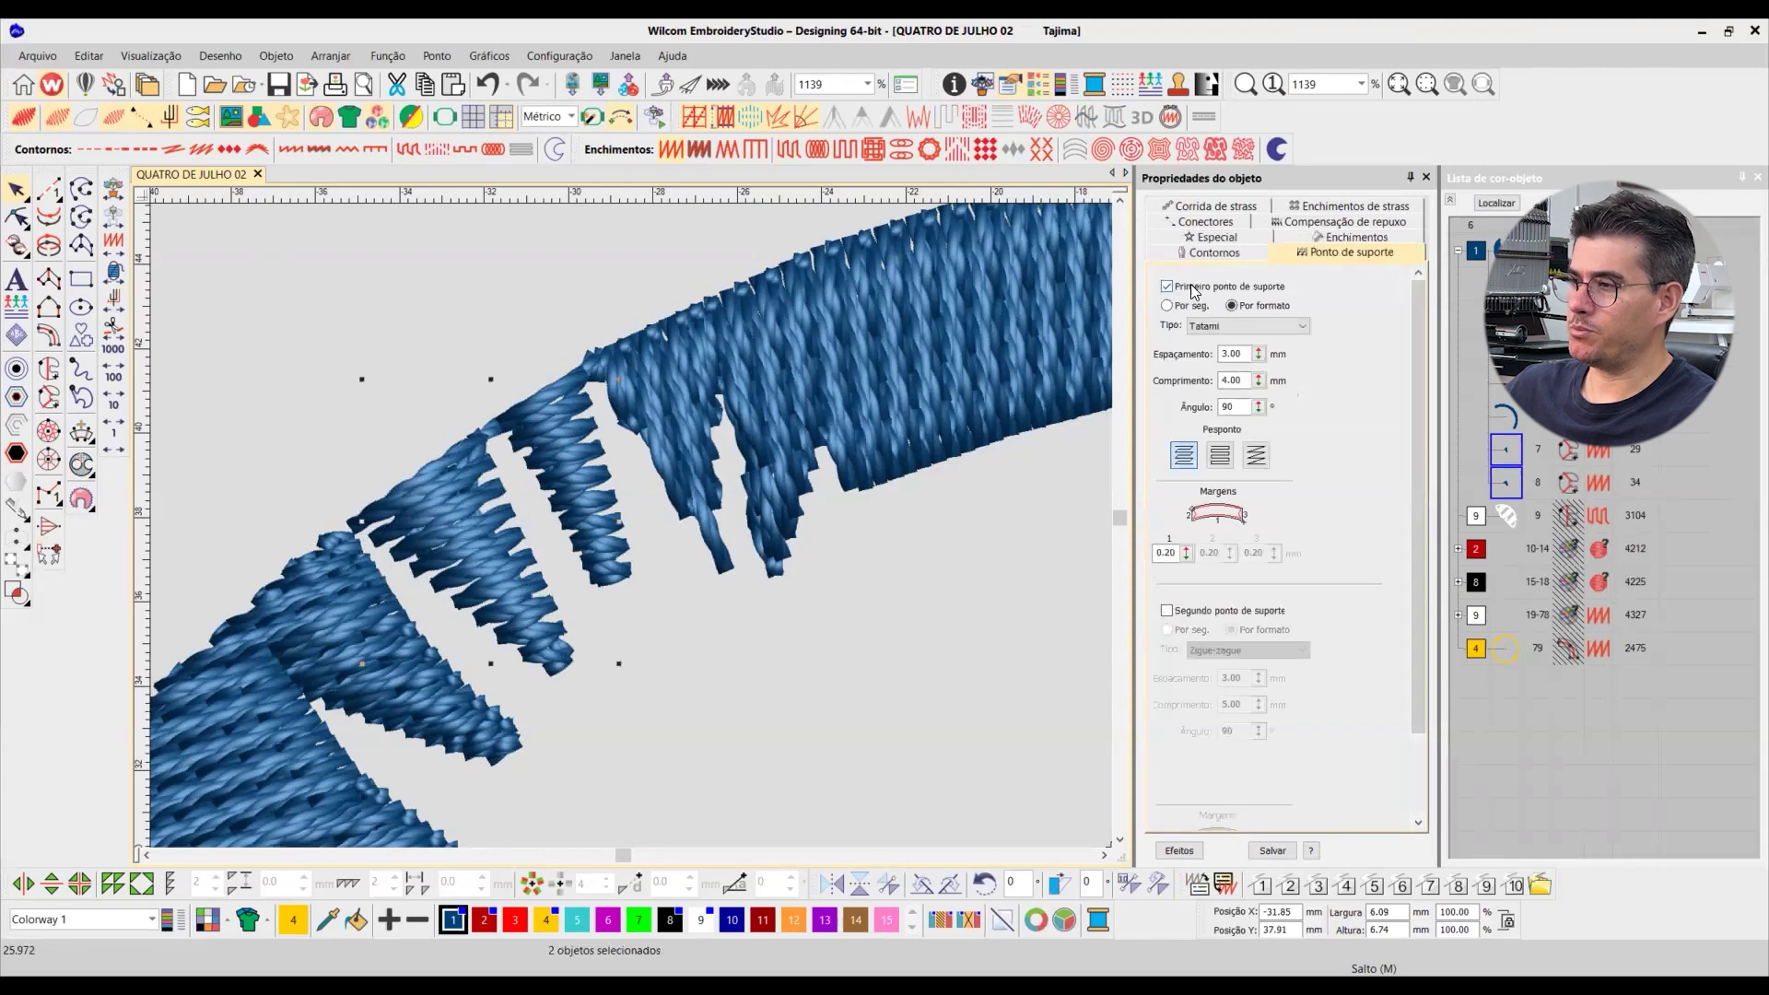
pyautogui.click(825, 612)
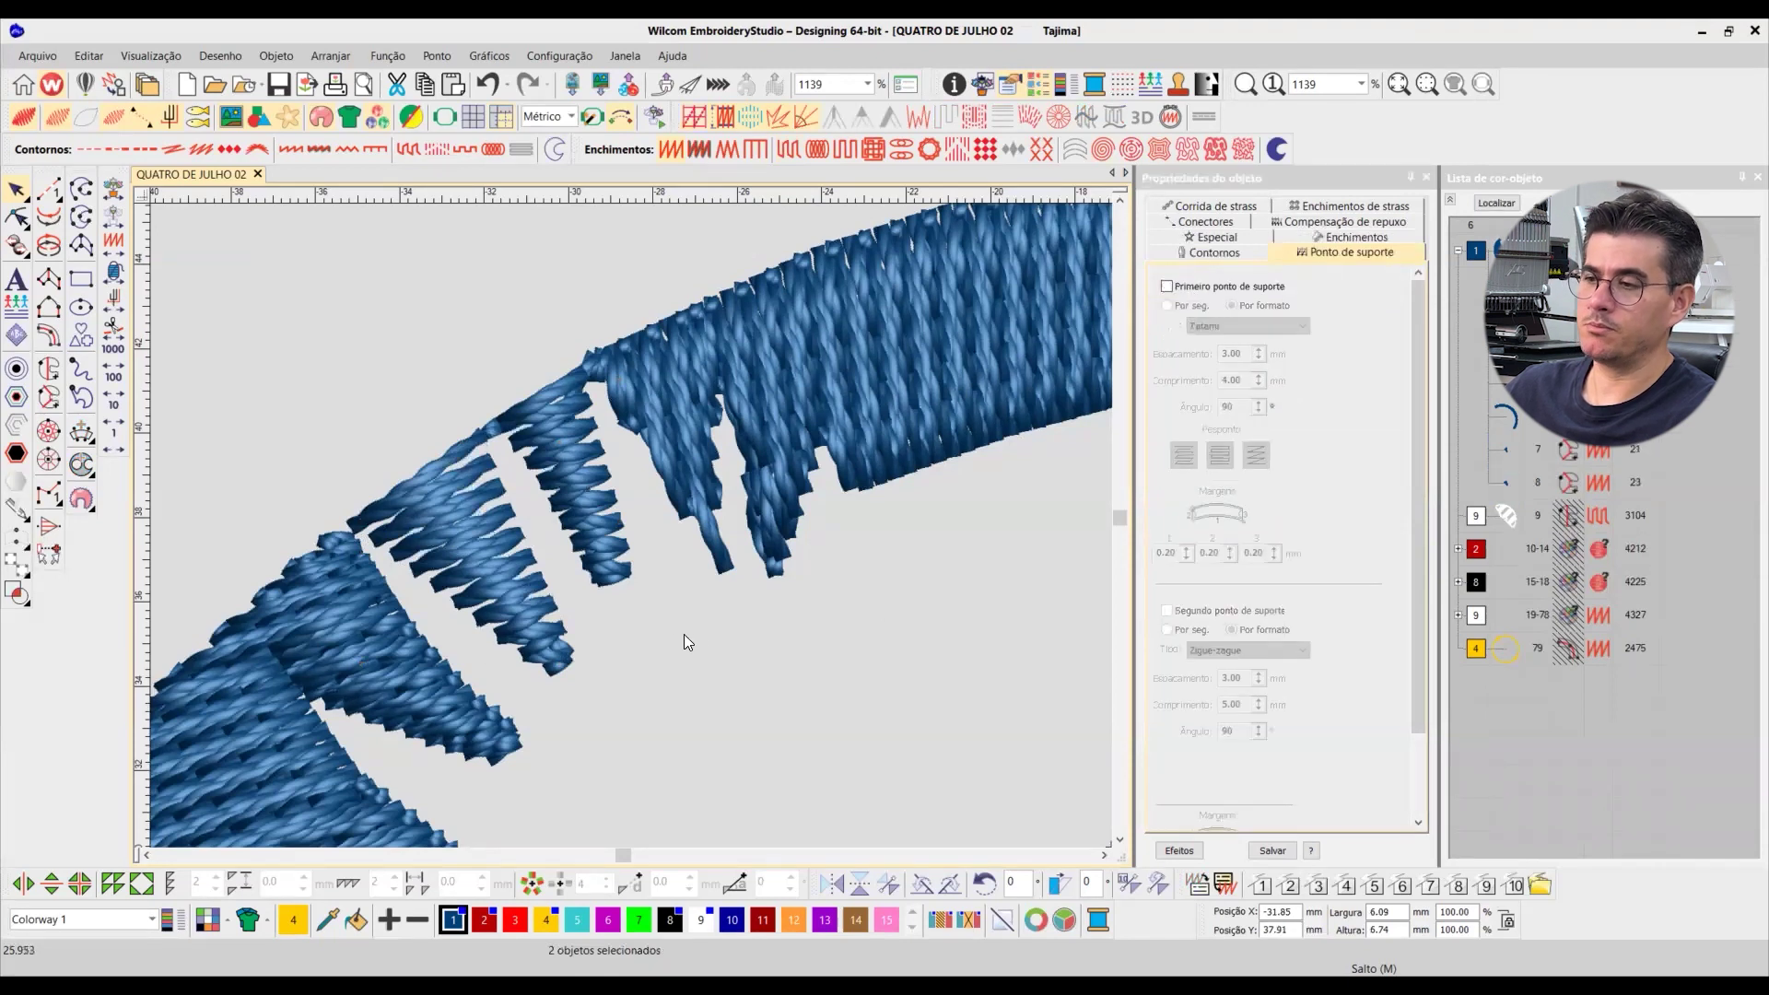
# Step: Examine the pointed tips of the large blue tatami fill next to the two satin wedges, with that fill selected
pyautogui.scroll(-2, 630, 525)
pyautogui.click(593, 535)
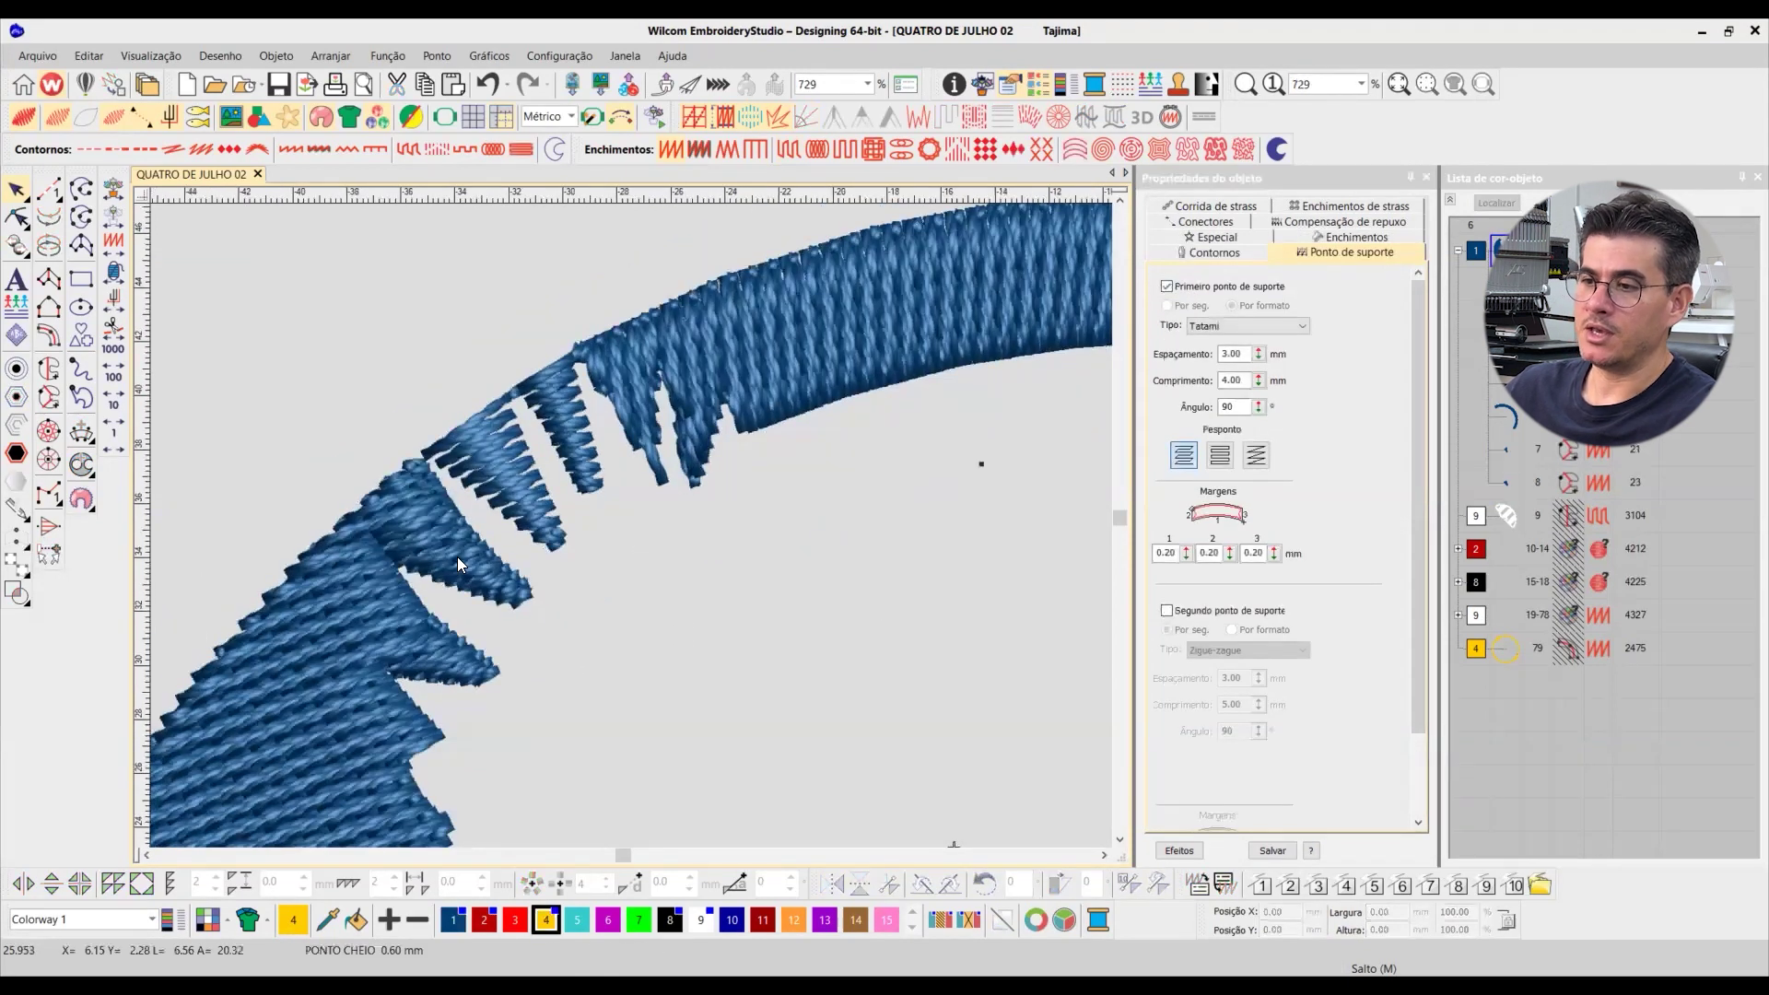
pyautogui.scroll(3, 630, 525)
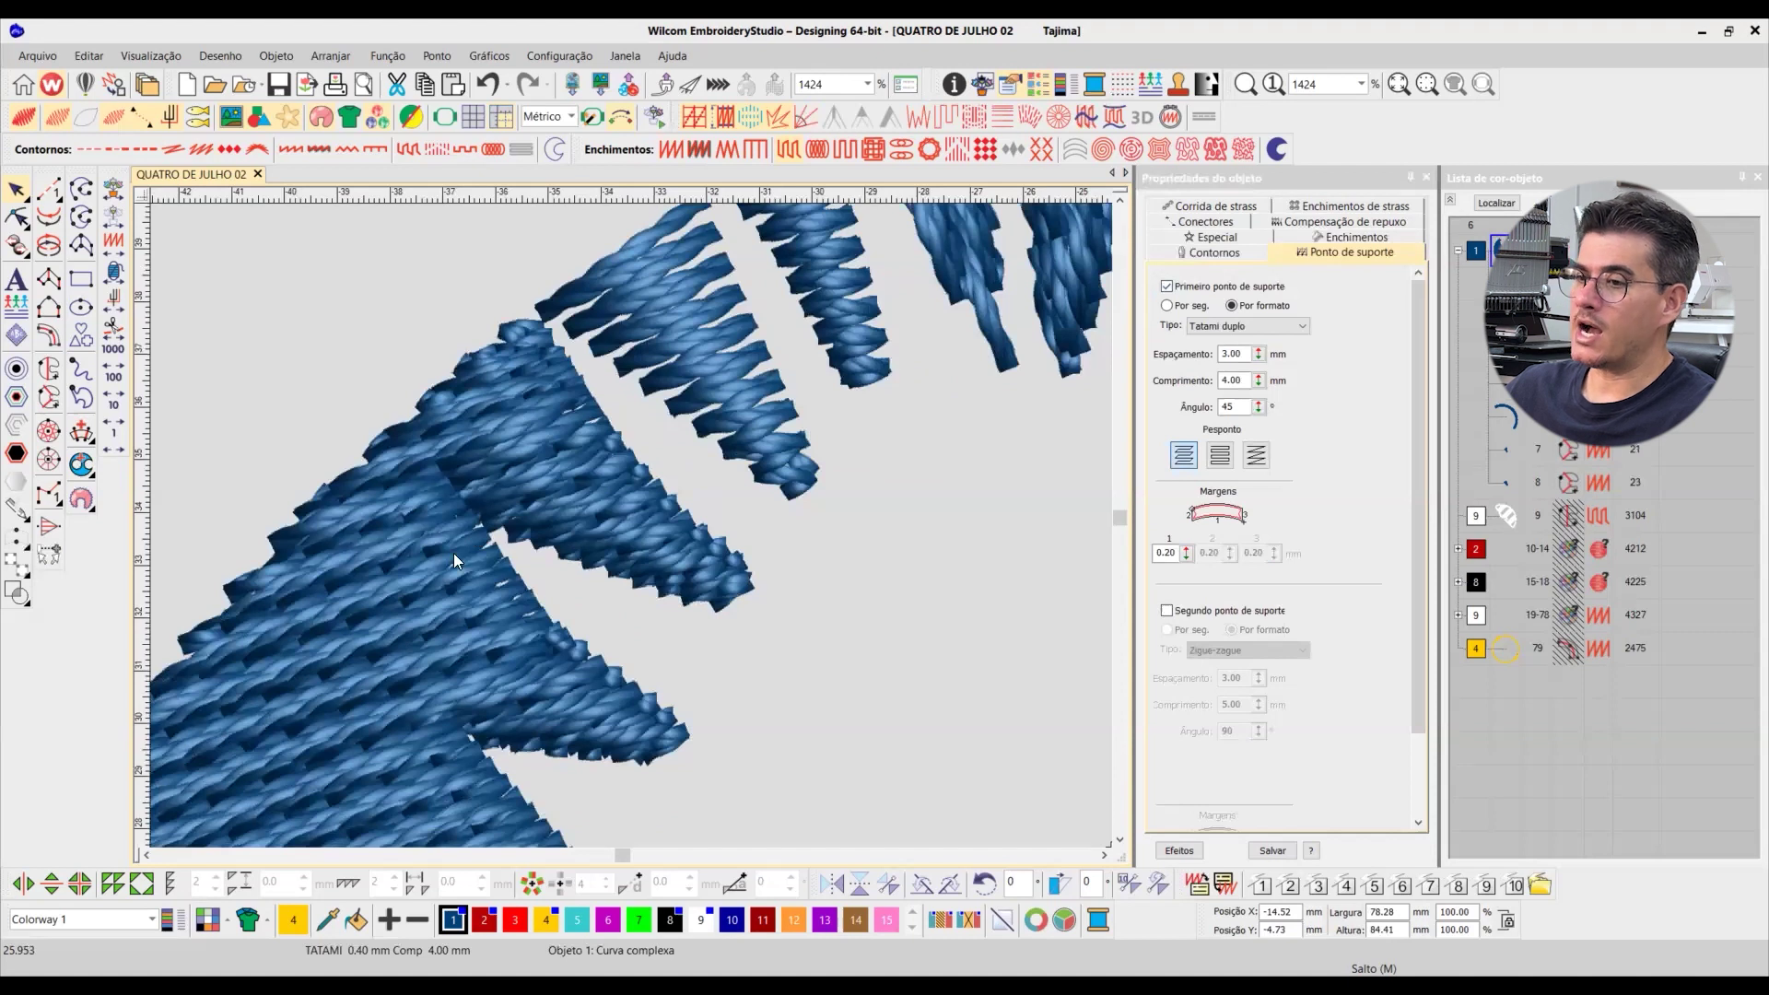
pyautogui.scroll(-6, 643, 516)
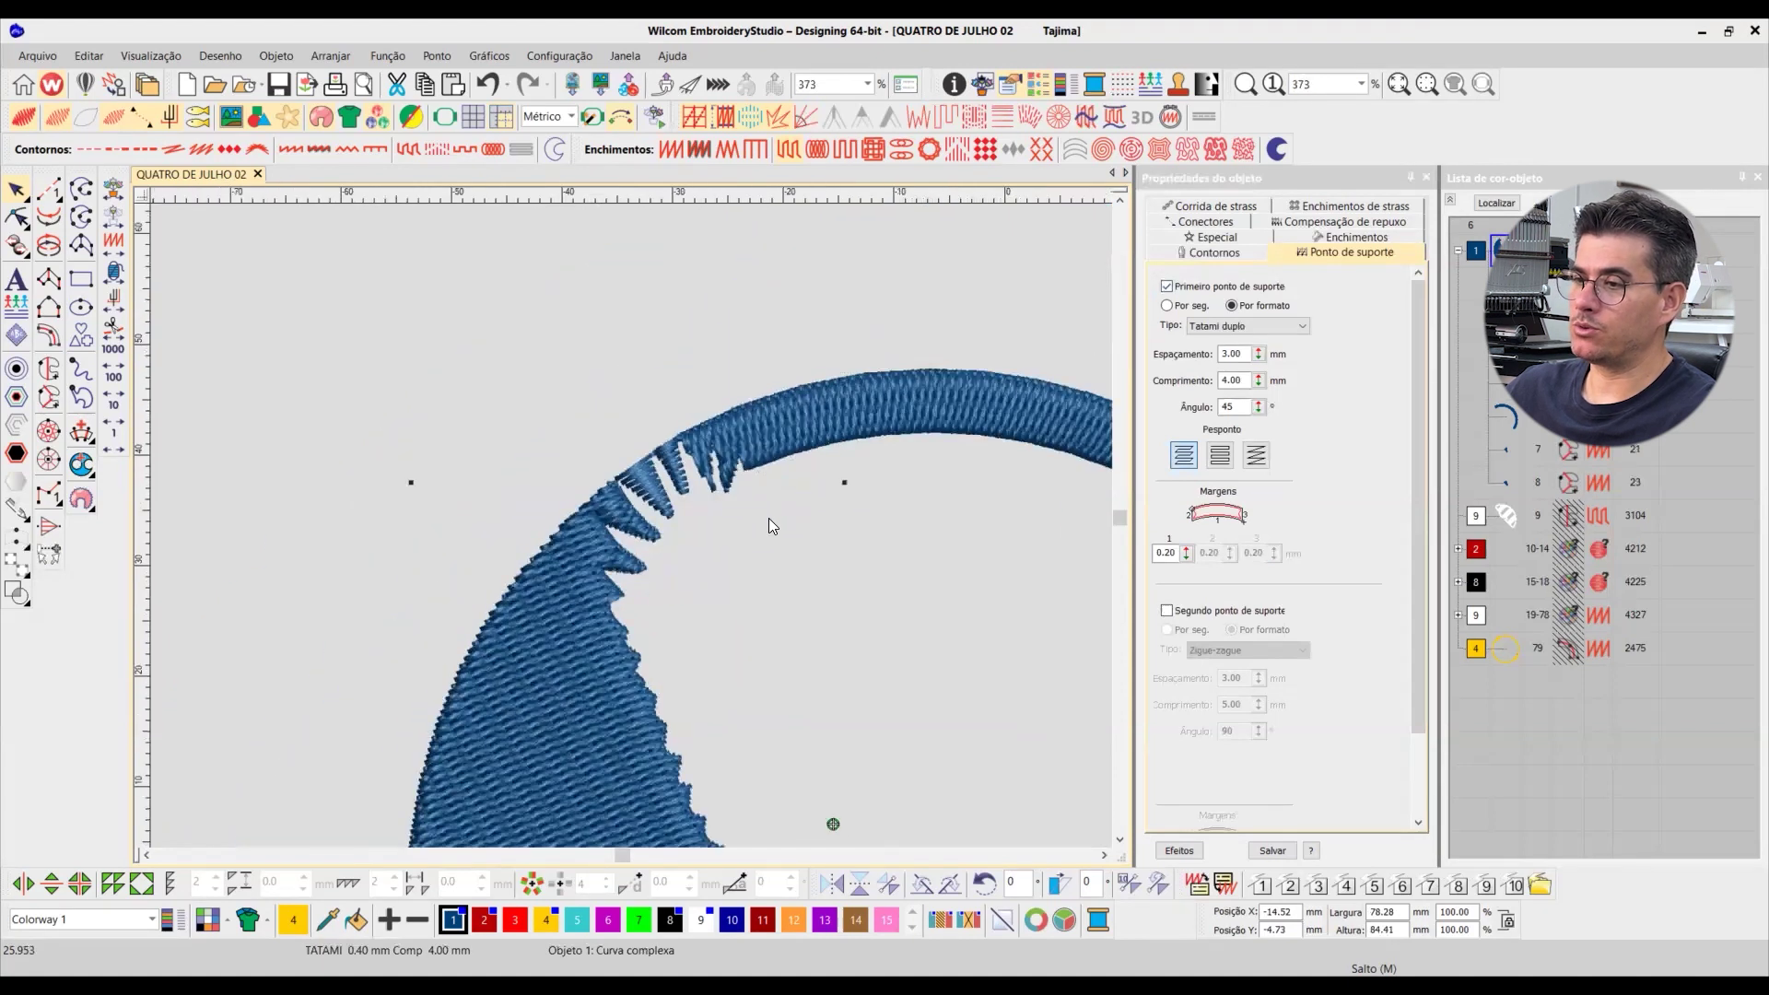
pyautogui.scroll(3, 600, 529)
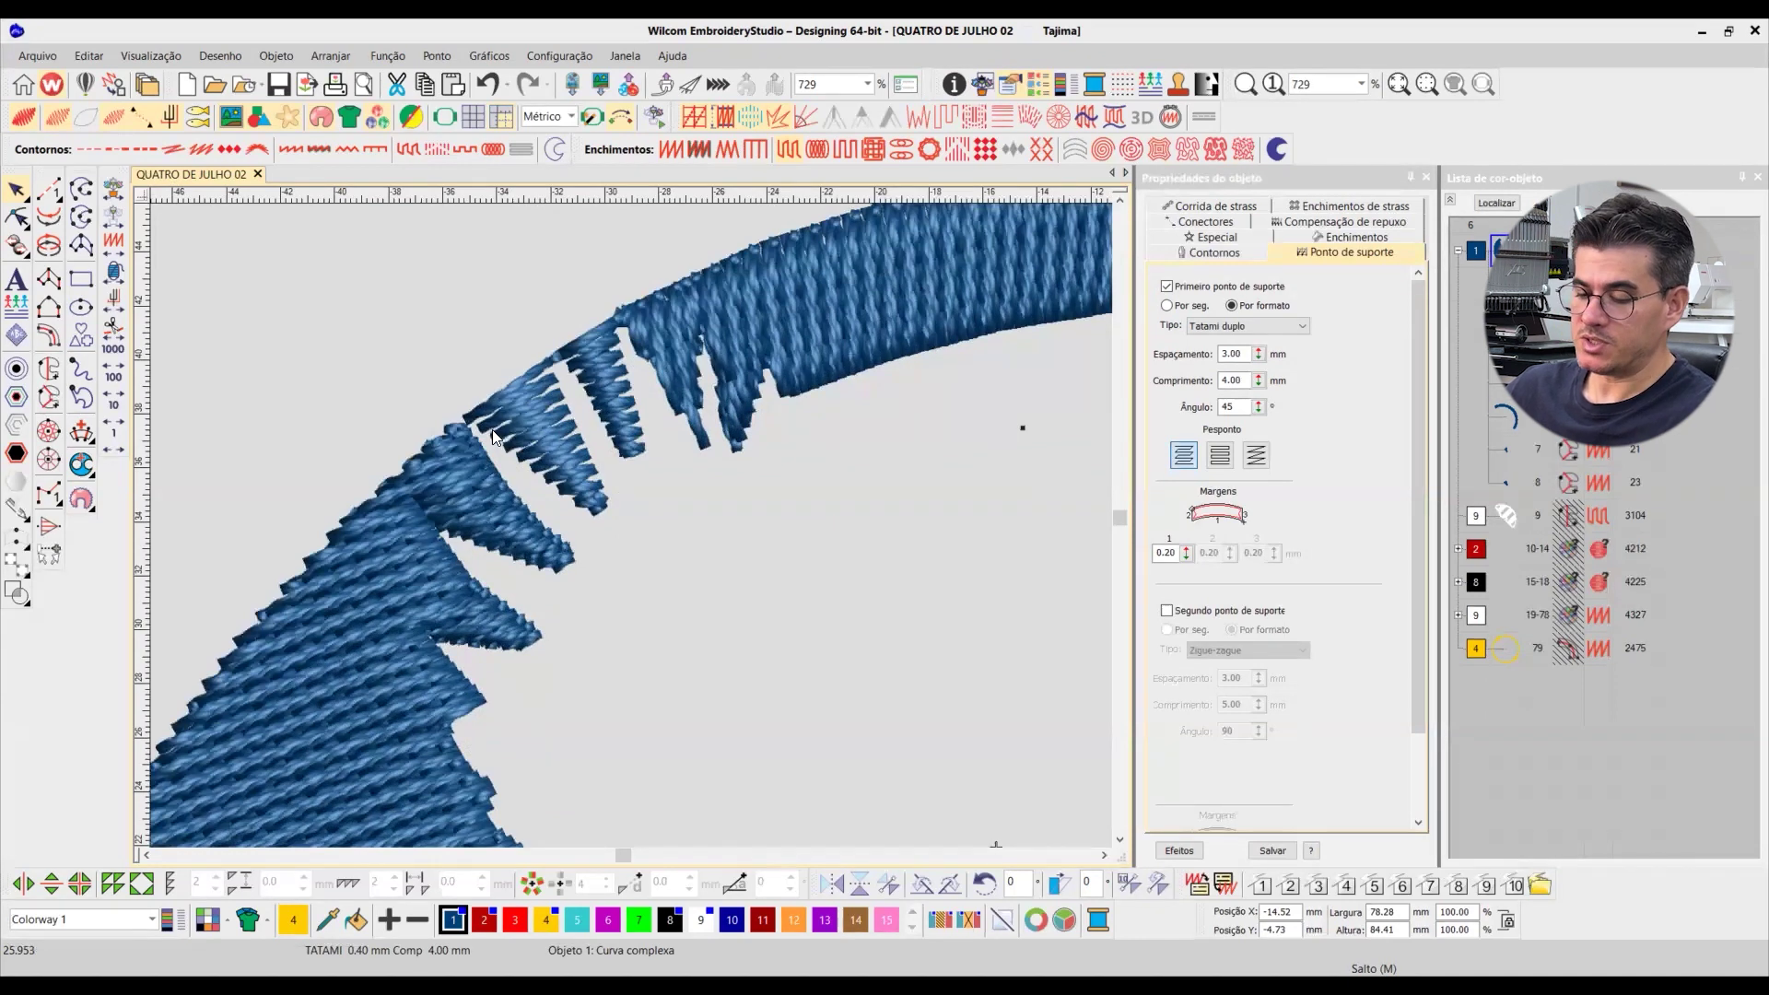
pyautogui.press('Escape')
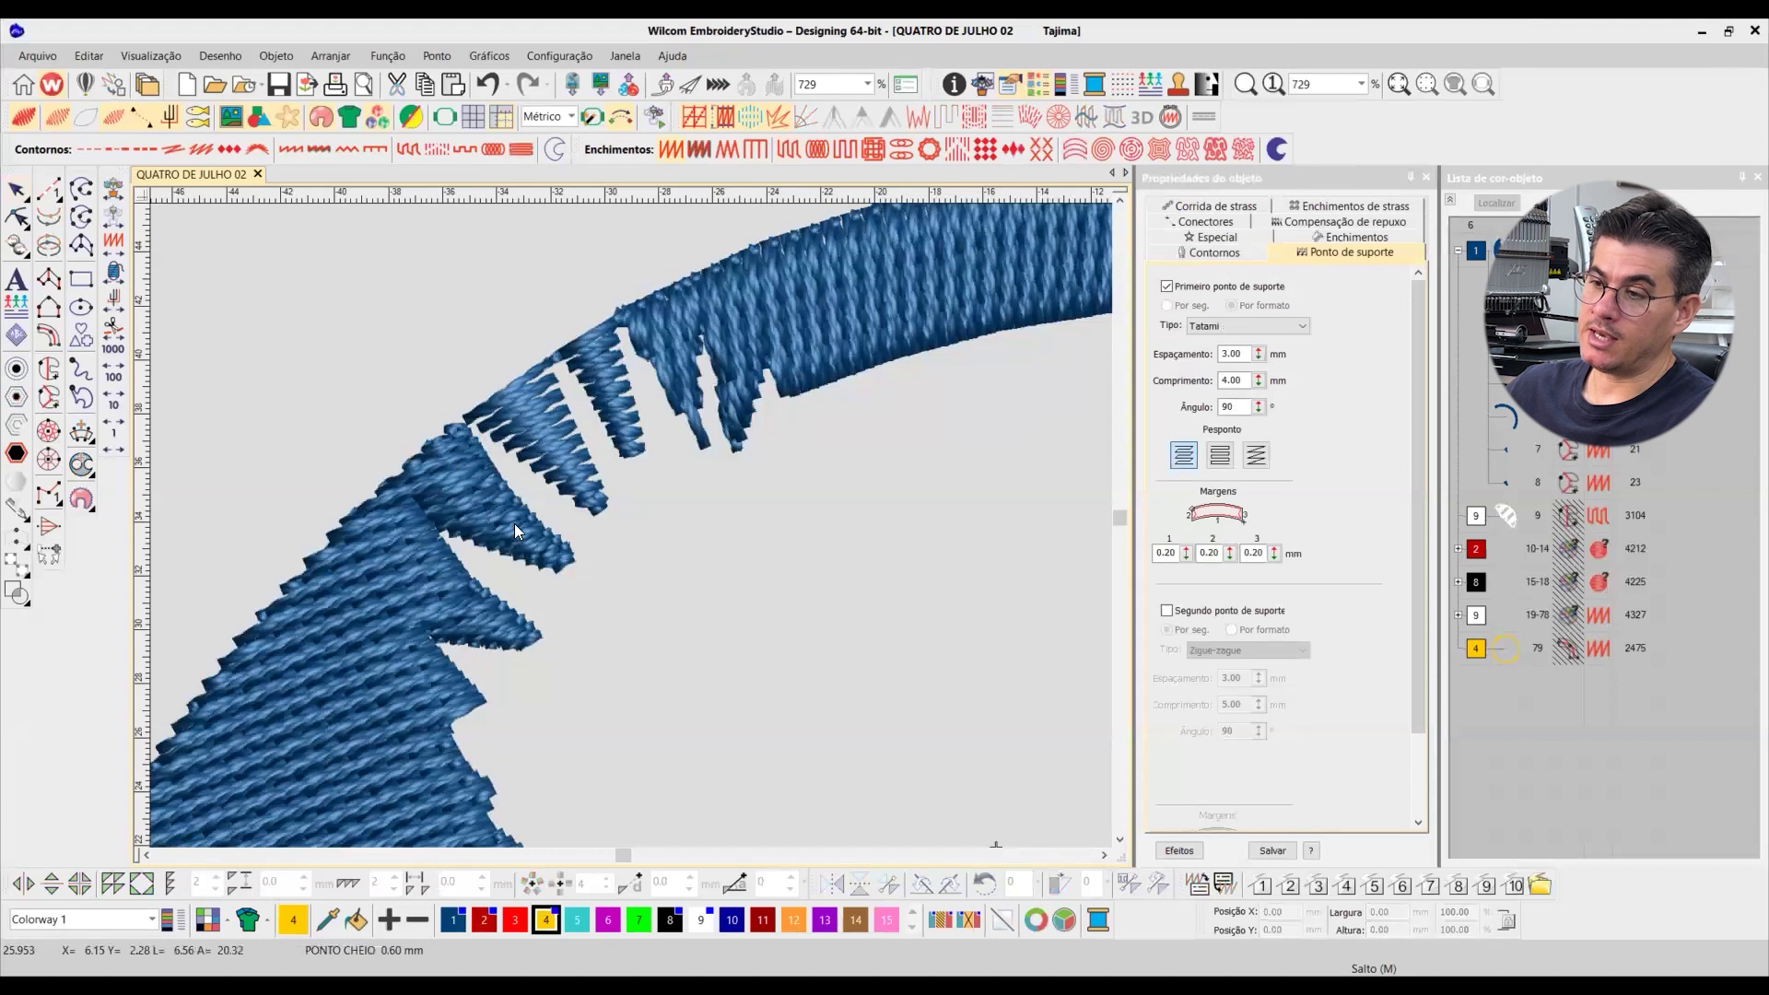
# Step: Measure the width of the large blue tatami fill's pointed tip closest to the two satin wedges
pyautogui.click(461, 486)
pyautogui.press('Escape')
pyautogui.click(411, 505)
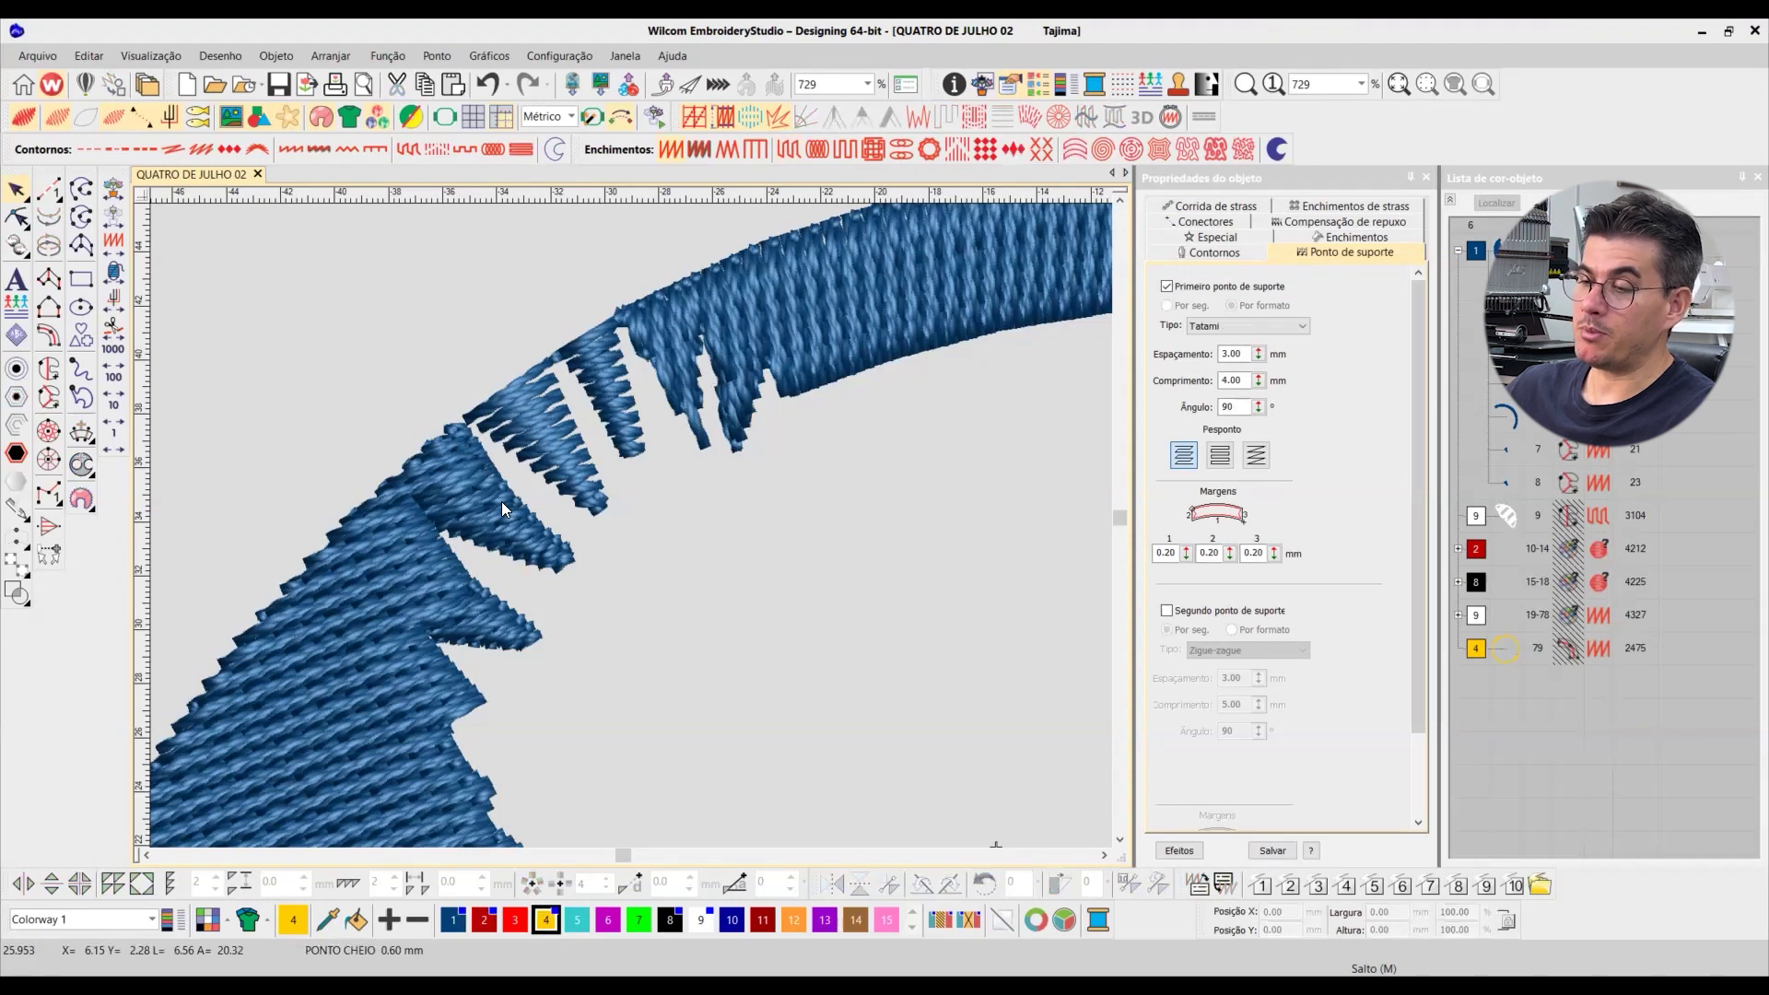
pyautogui.scroll(2, 502, 508)
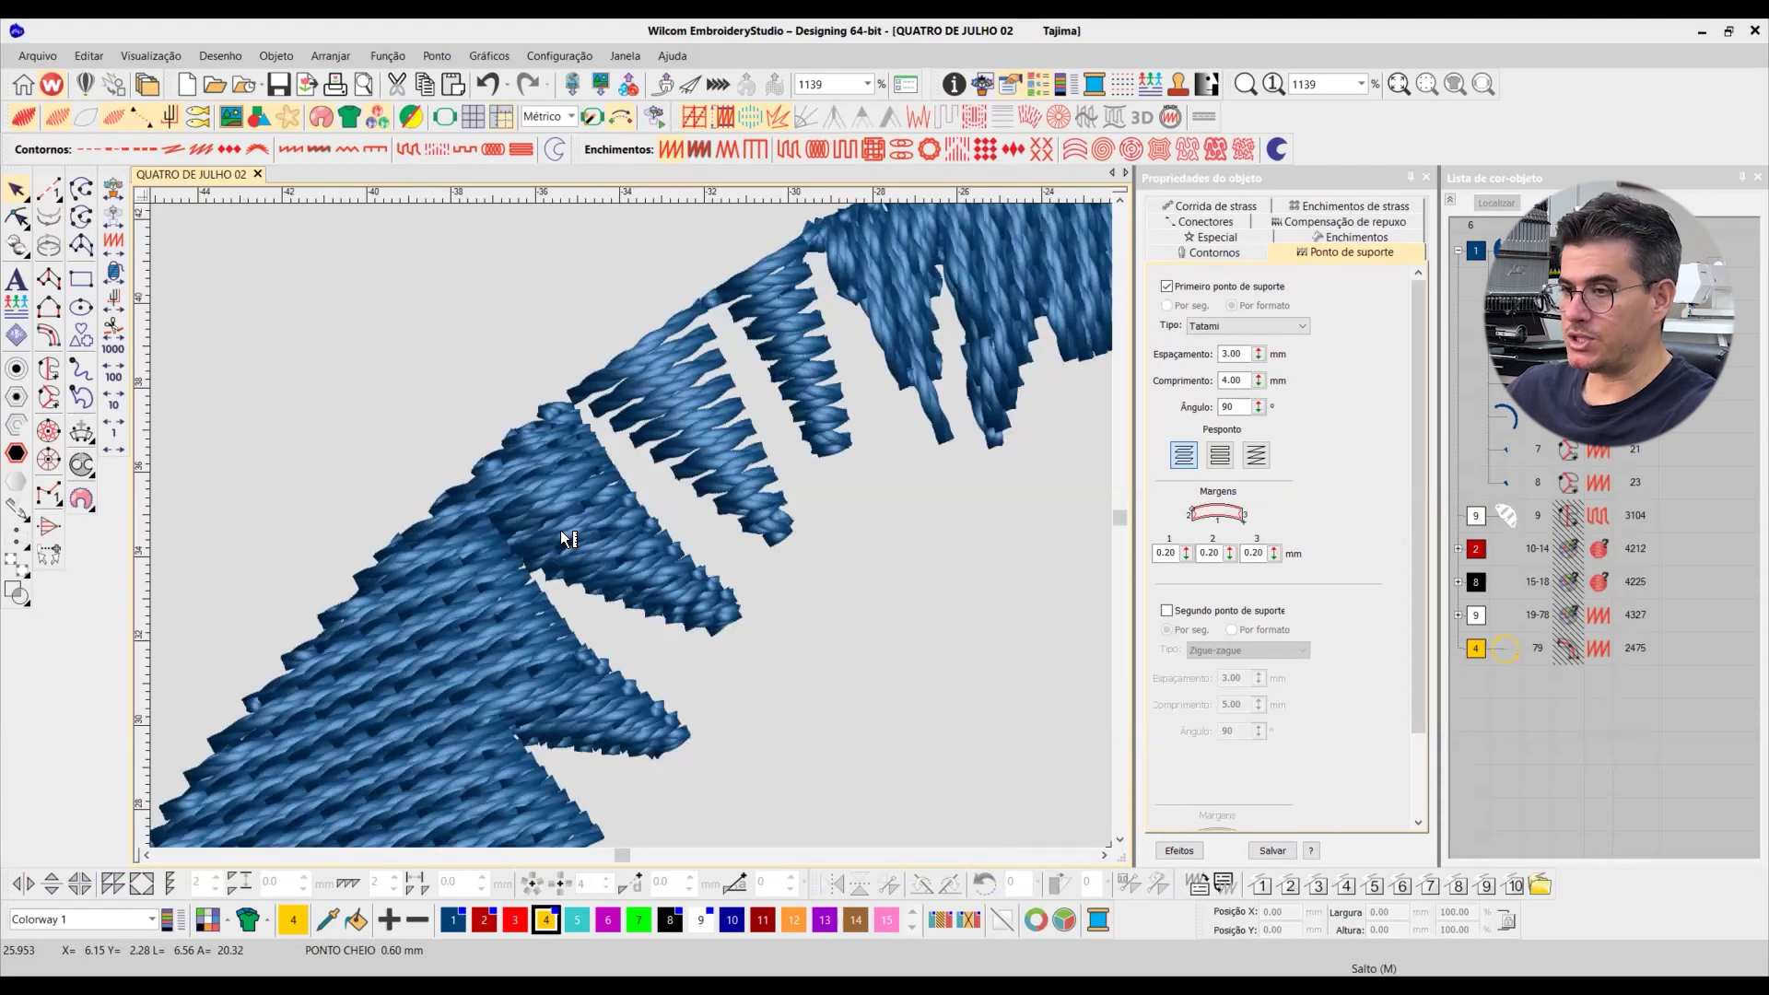
pyautogui.click(592, 429)
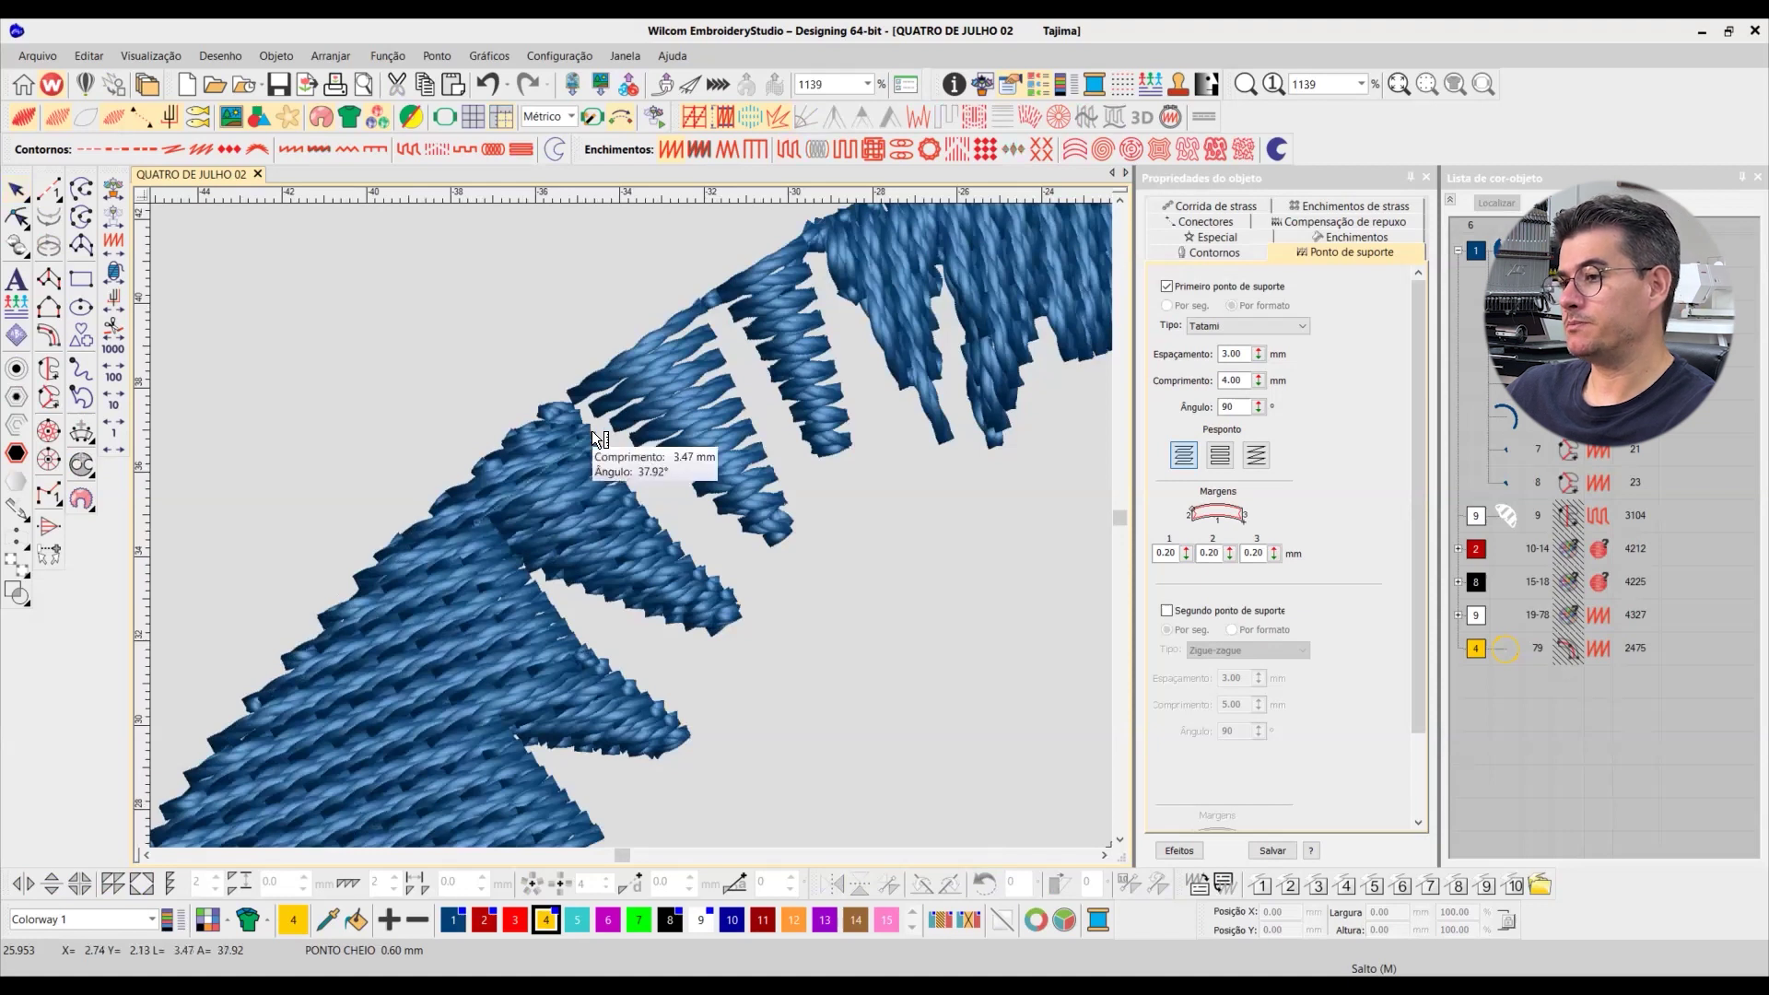
pyautogui.click(57, 218)
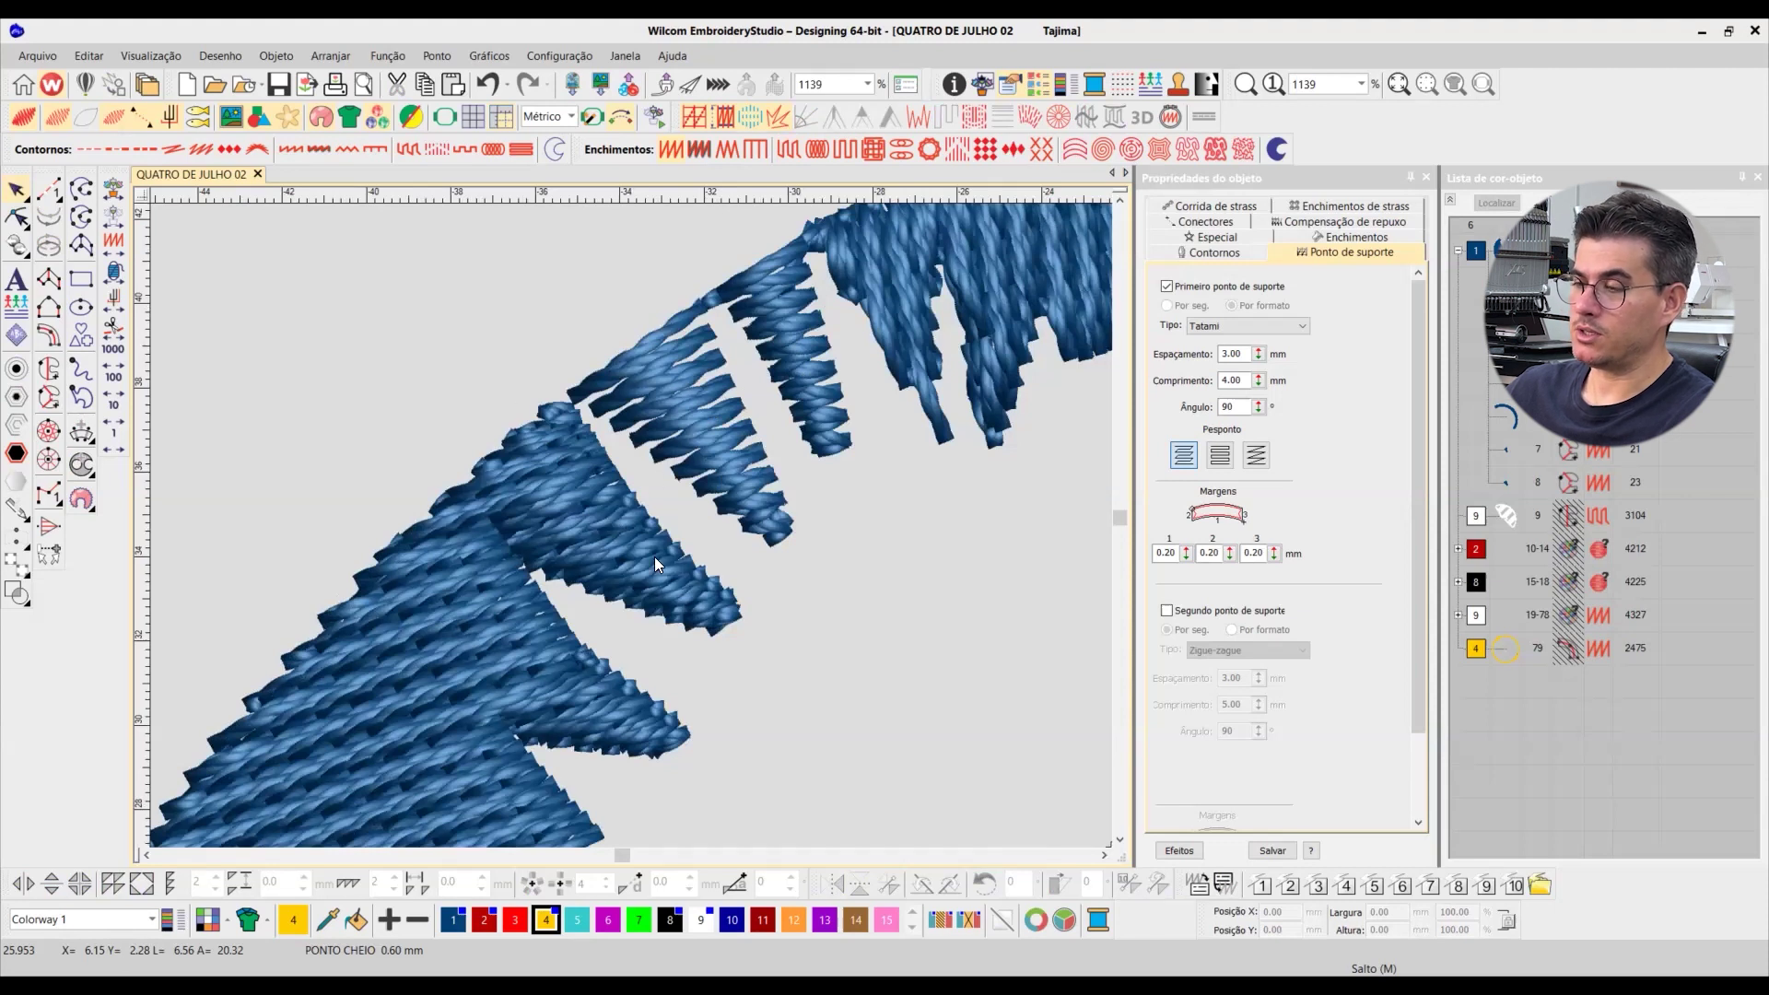
# Step: Examine the tiny blue tatami fragments along the ring at the lower wing tip, in both realistic and plain stitch view
pyautogui.scroll(-3, 633, 527)
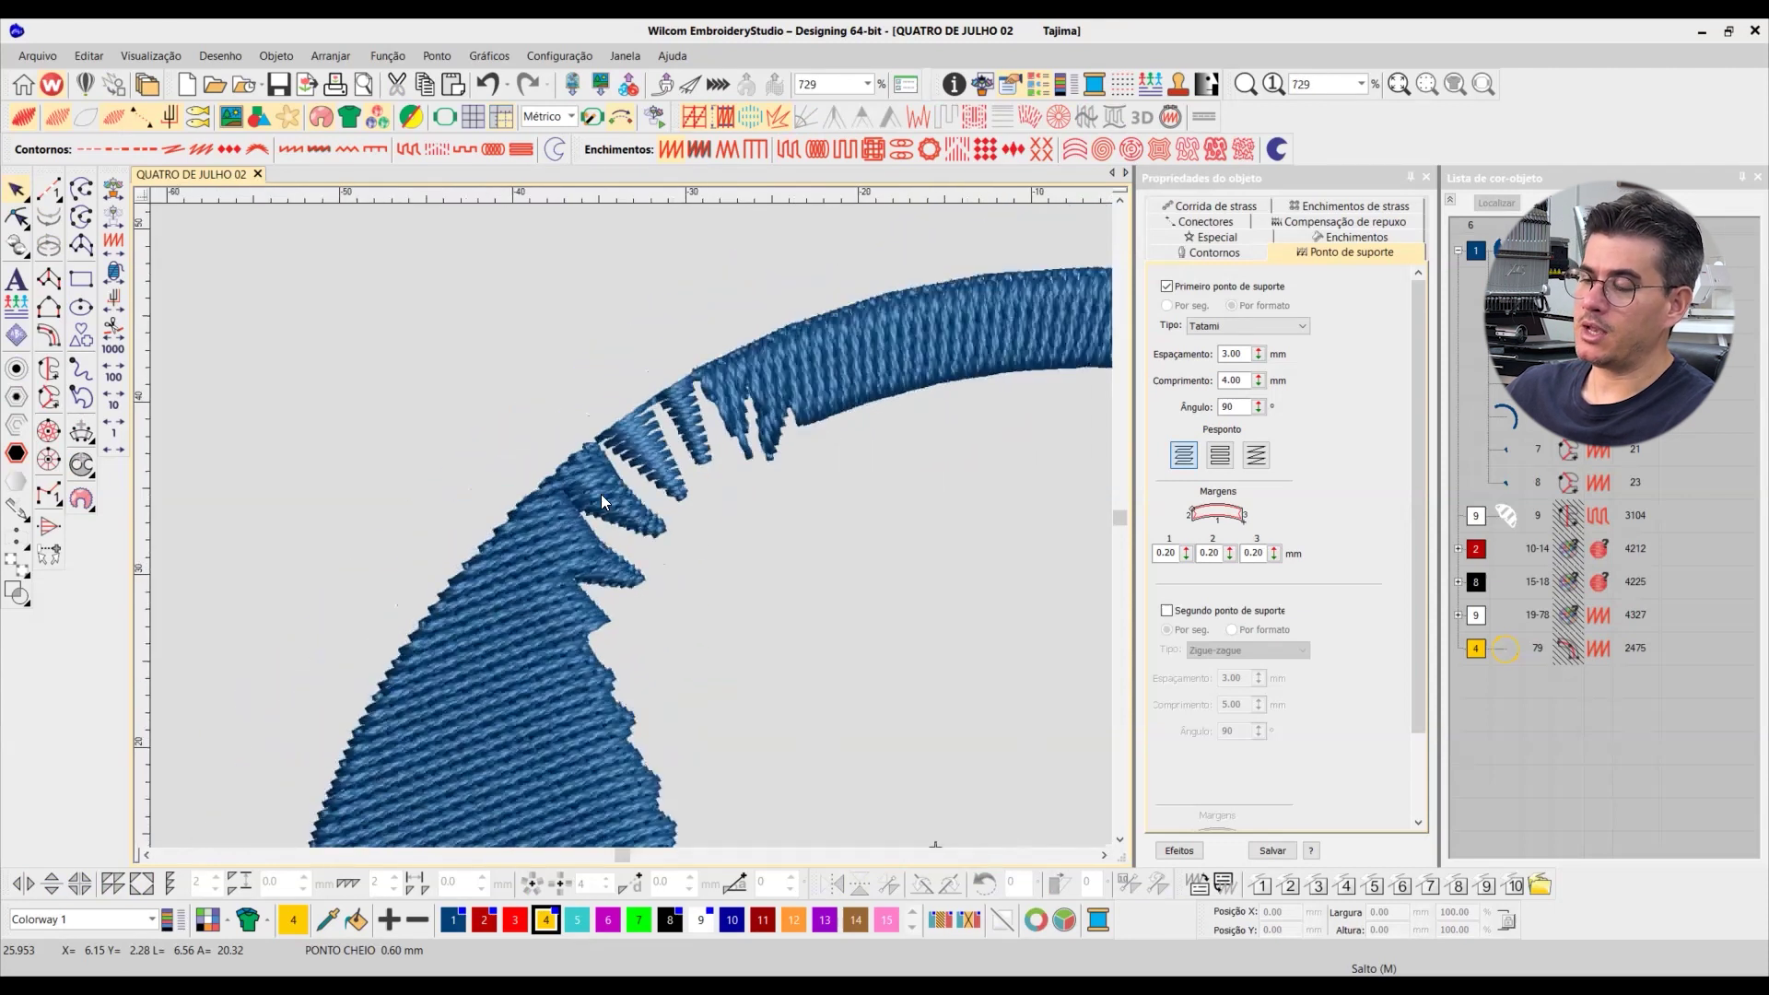
pyautogui.scroll(-2, 649, 507)
pyautogui.scroll(-3, 643, 500)
pyautogui.scroll(5, 632, 529)
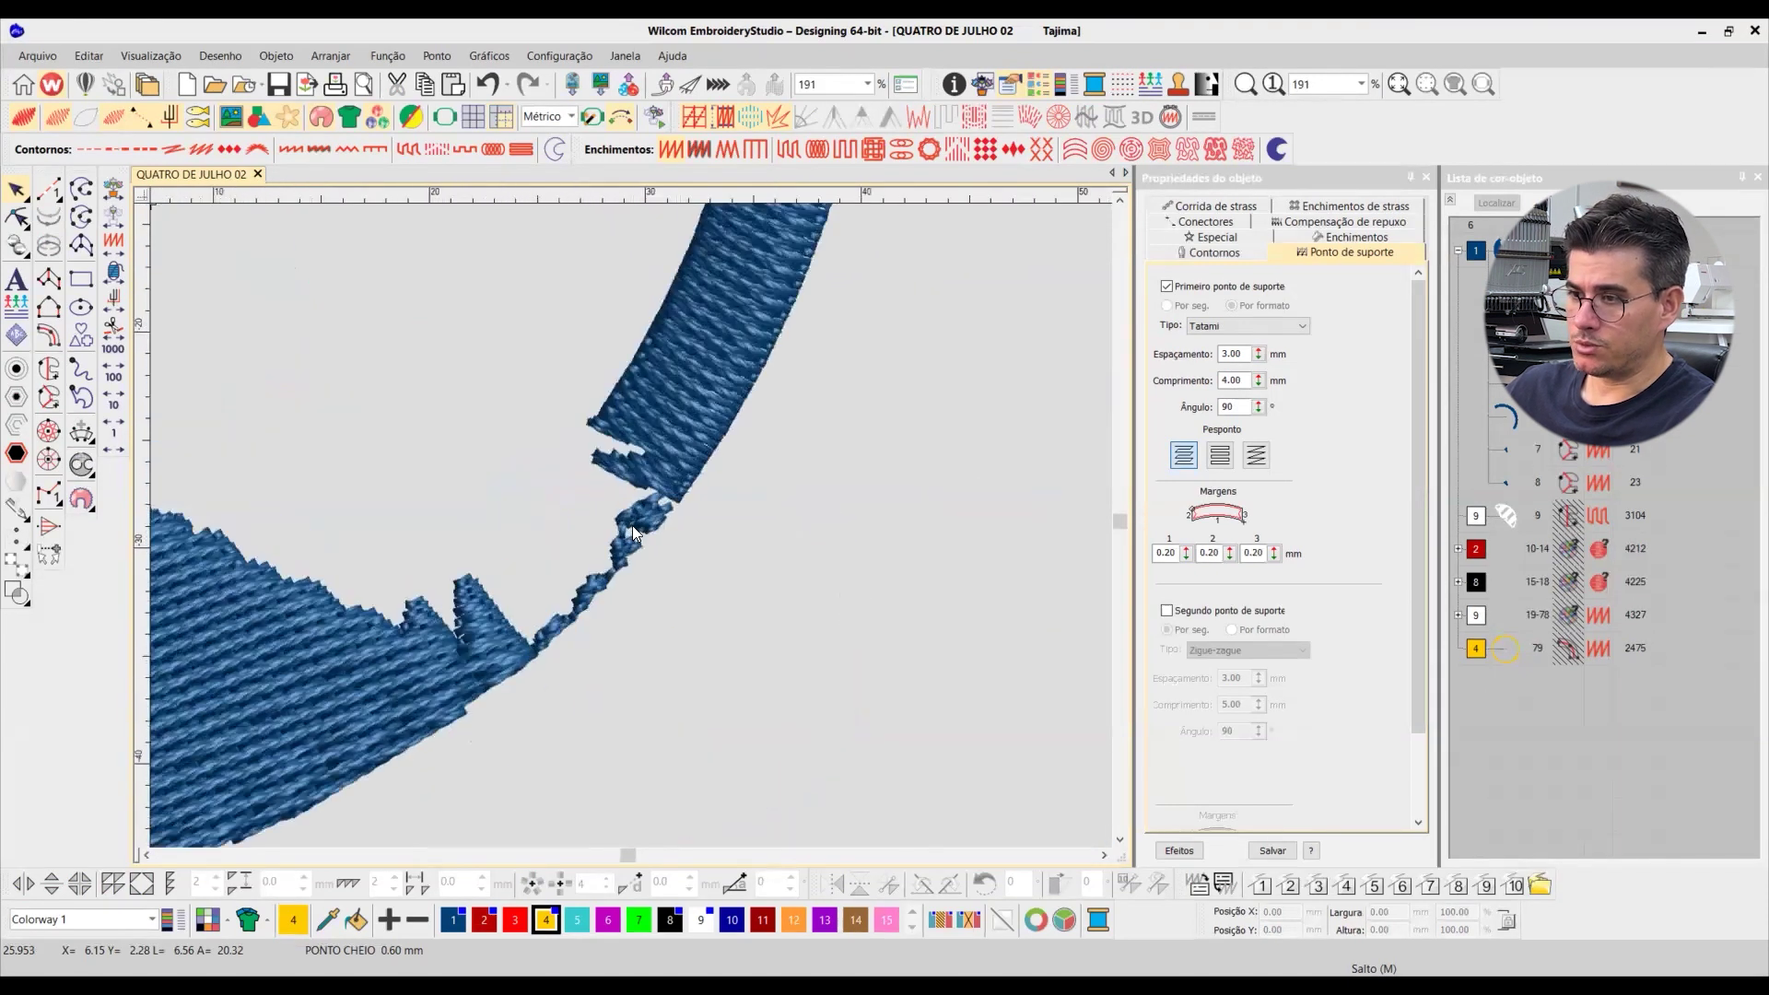
pyautogui.scroll(5, 631, 527)
pyautogui.click(661, 523)
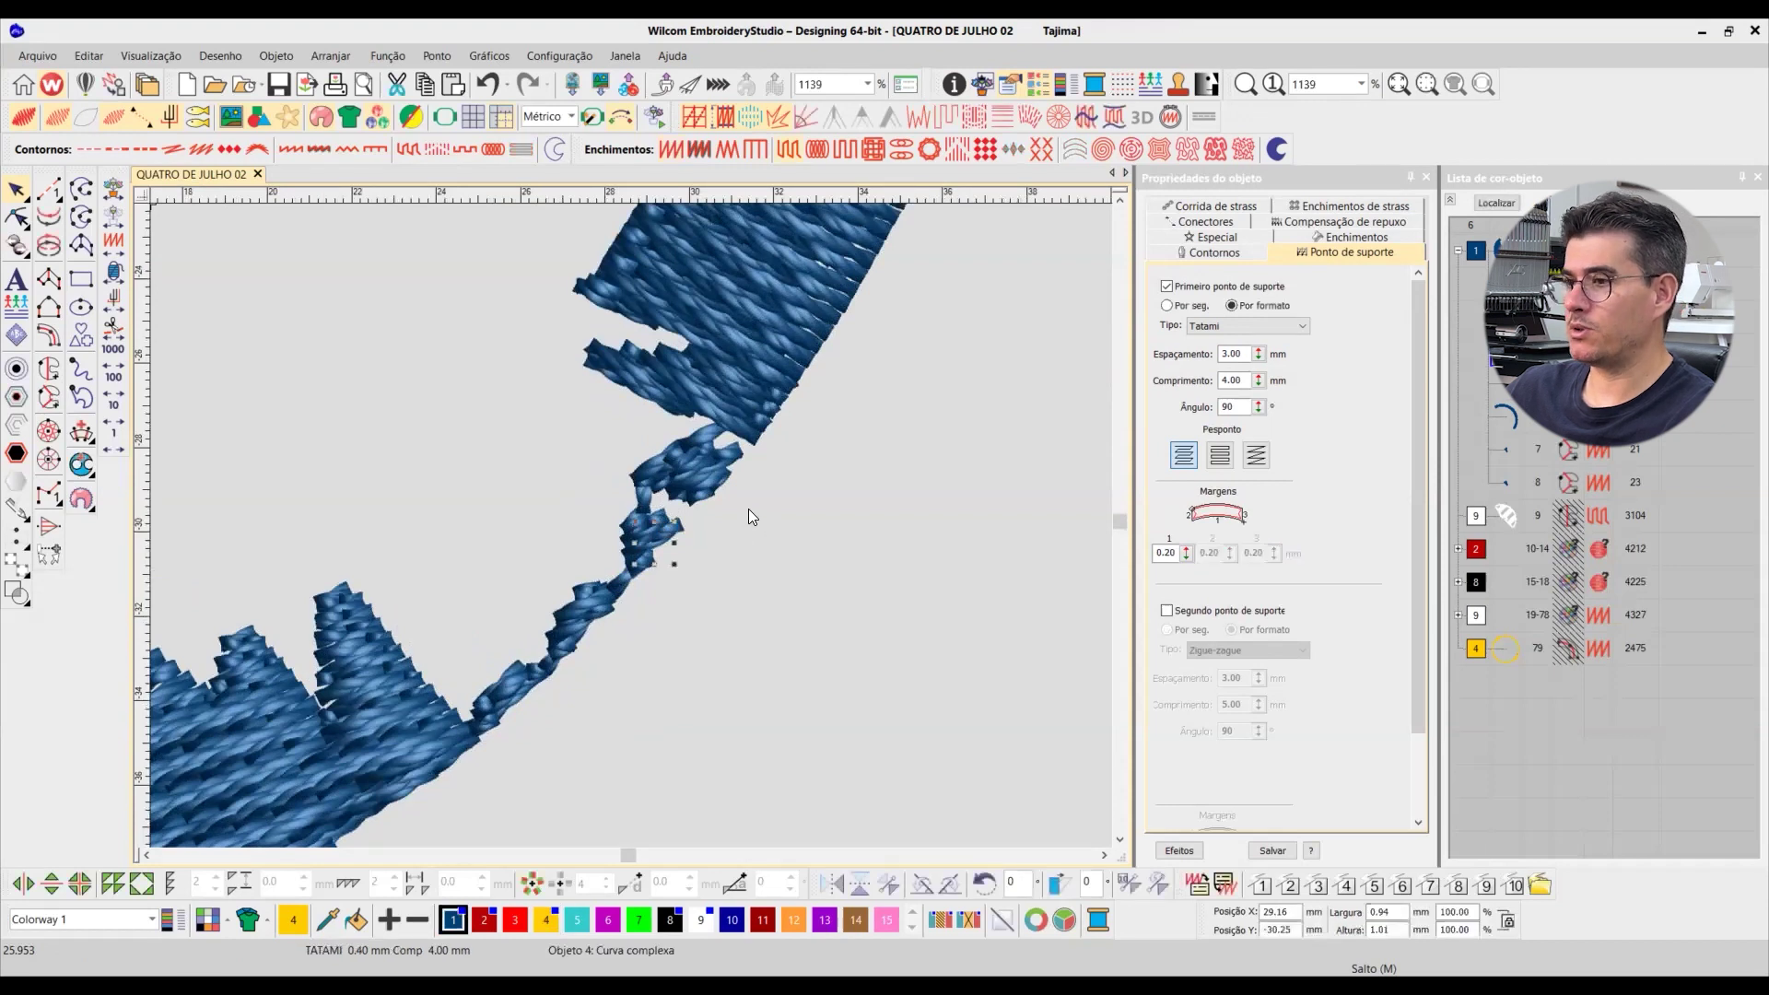
pyautogui.click(693, 464)
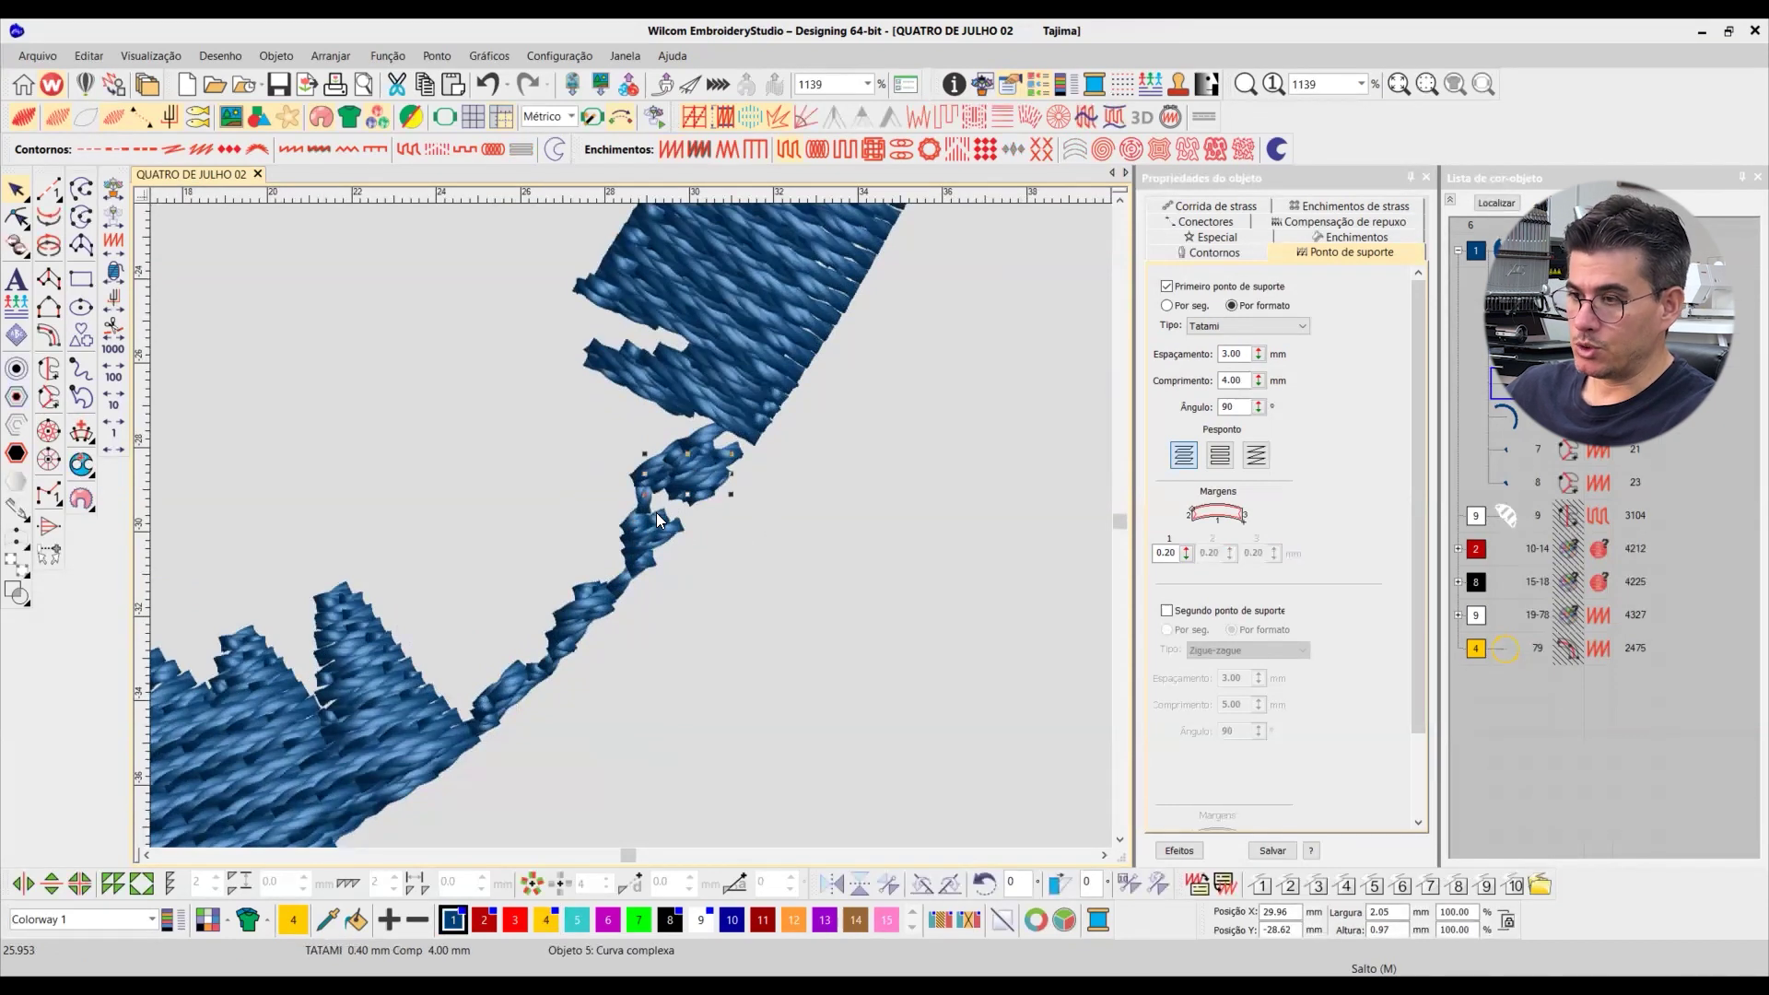
pyautogui.press('t')
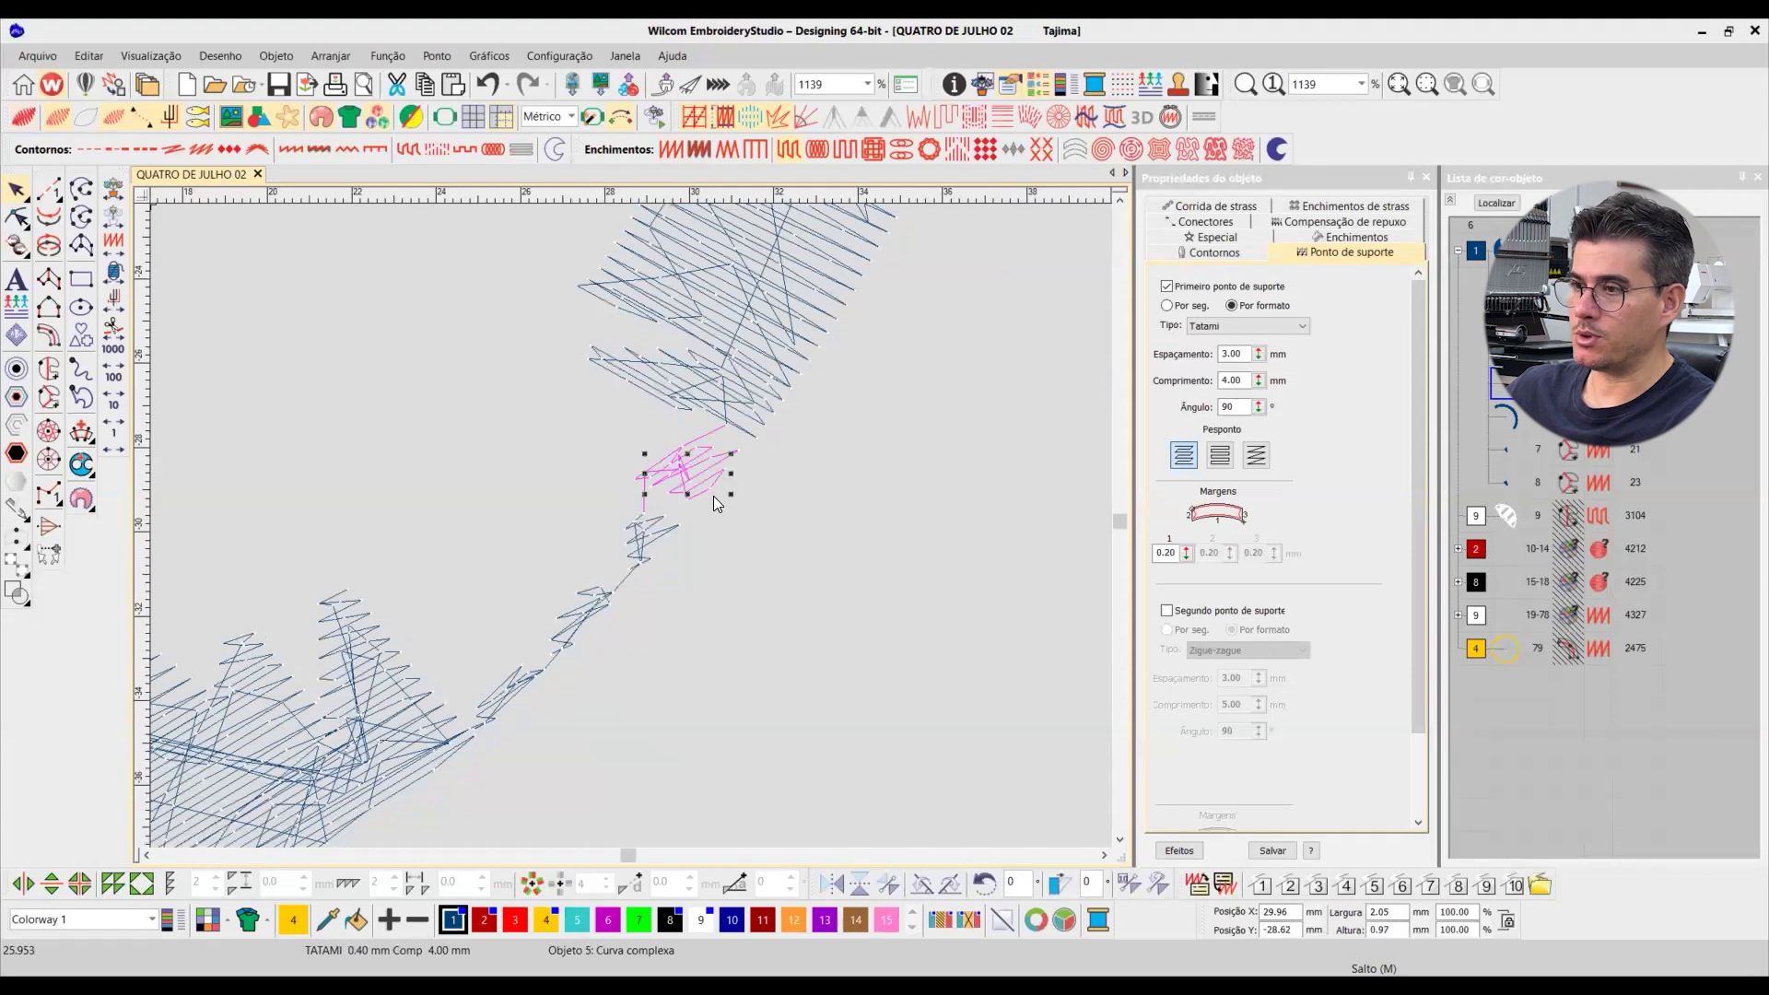
pyautogui.press('t')
pyautogui.press('t')
pyautogui.press('t')
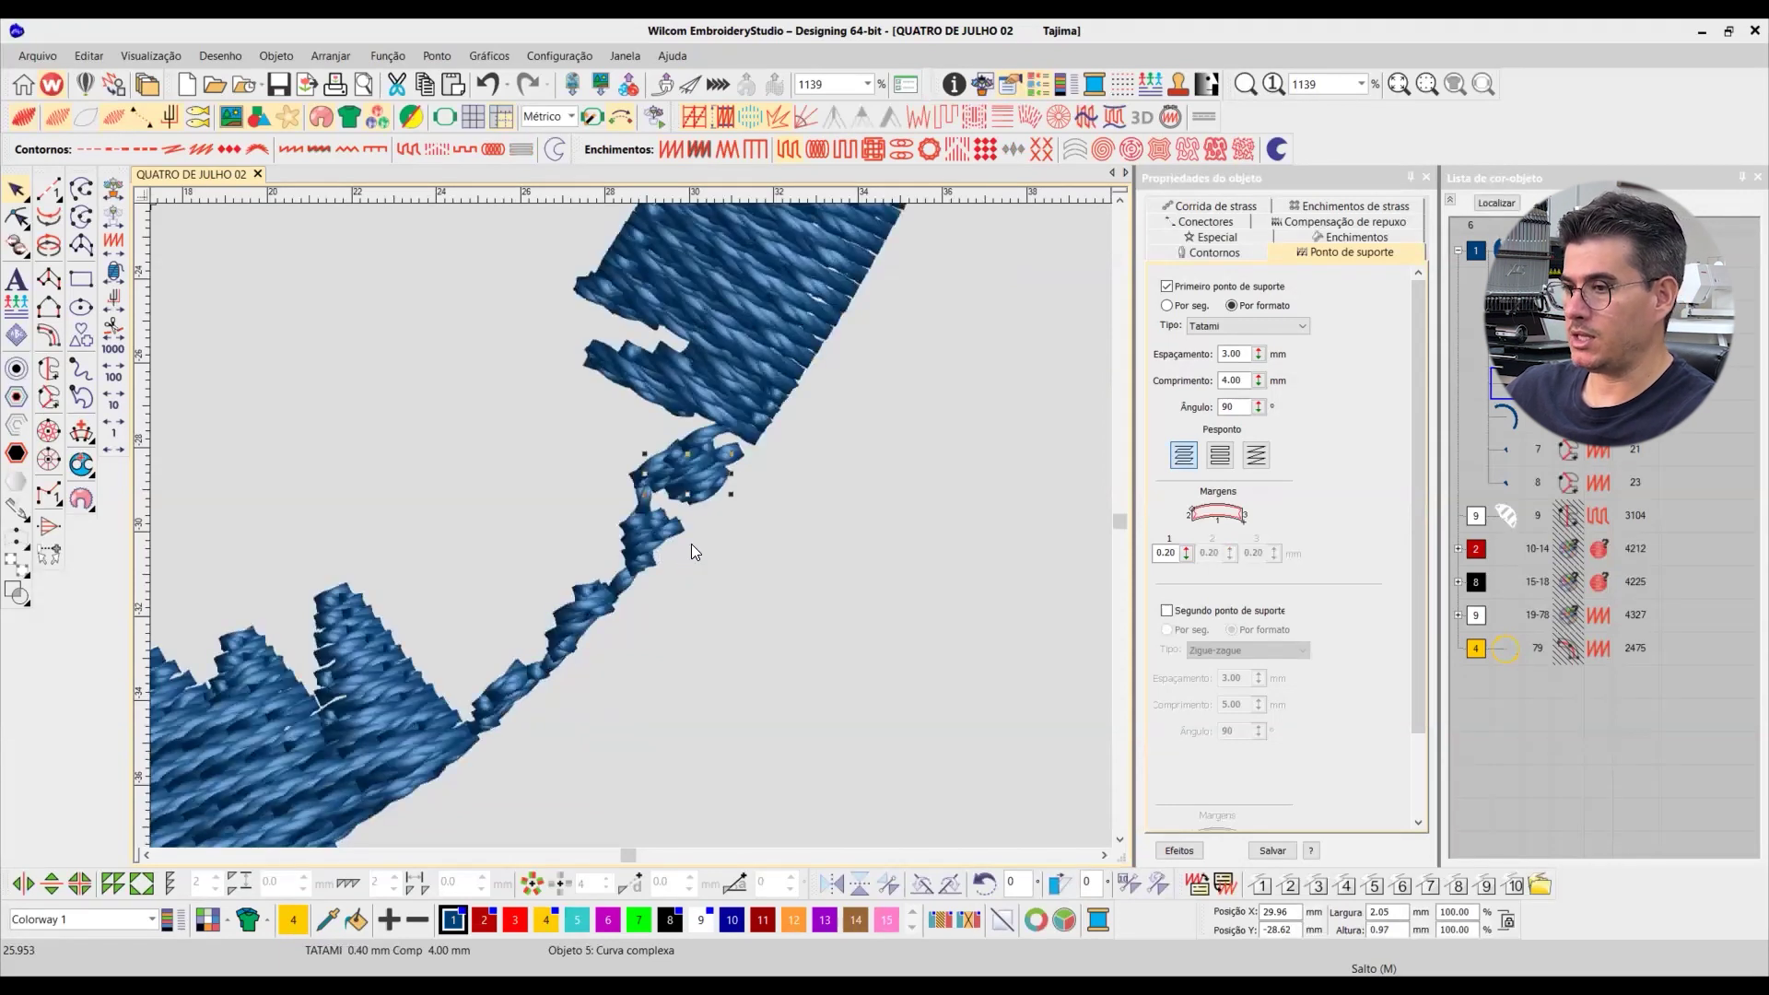
# Step: Display all colors again and examine how the upper wing's black feathers and yellow border cover the blue ring
pyautogui.press('Escape')
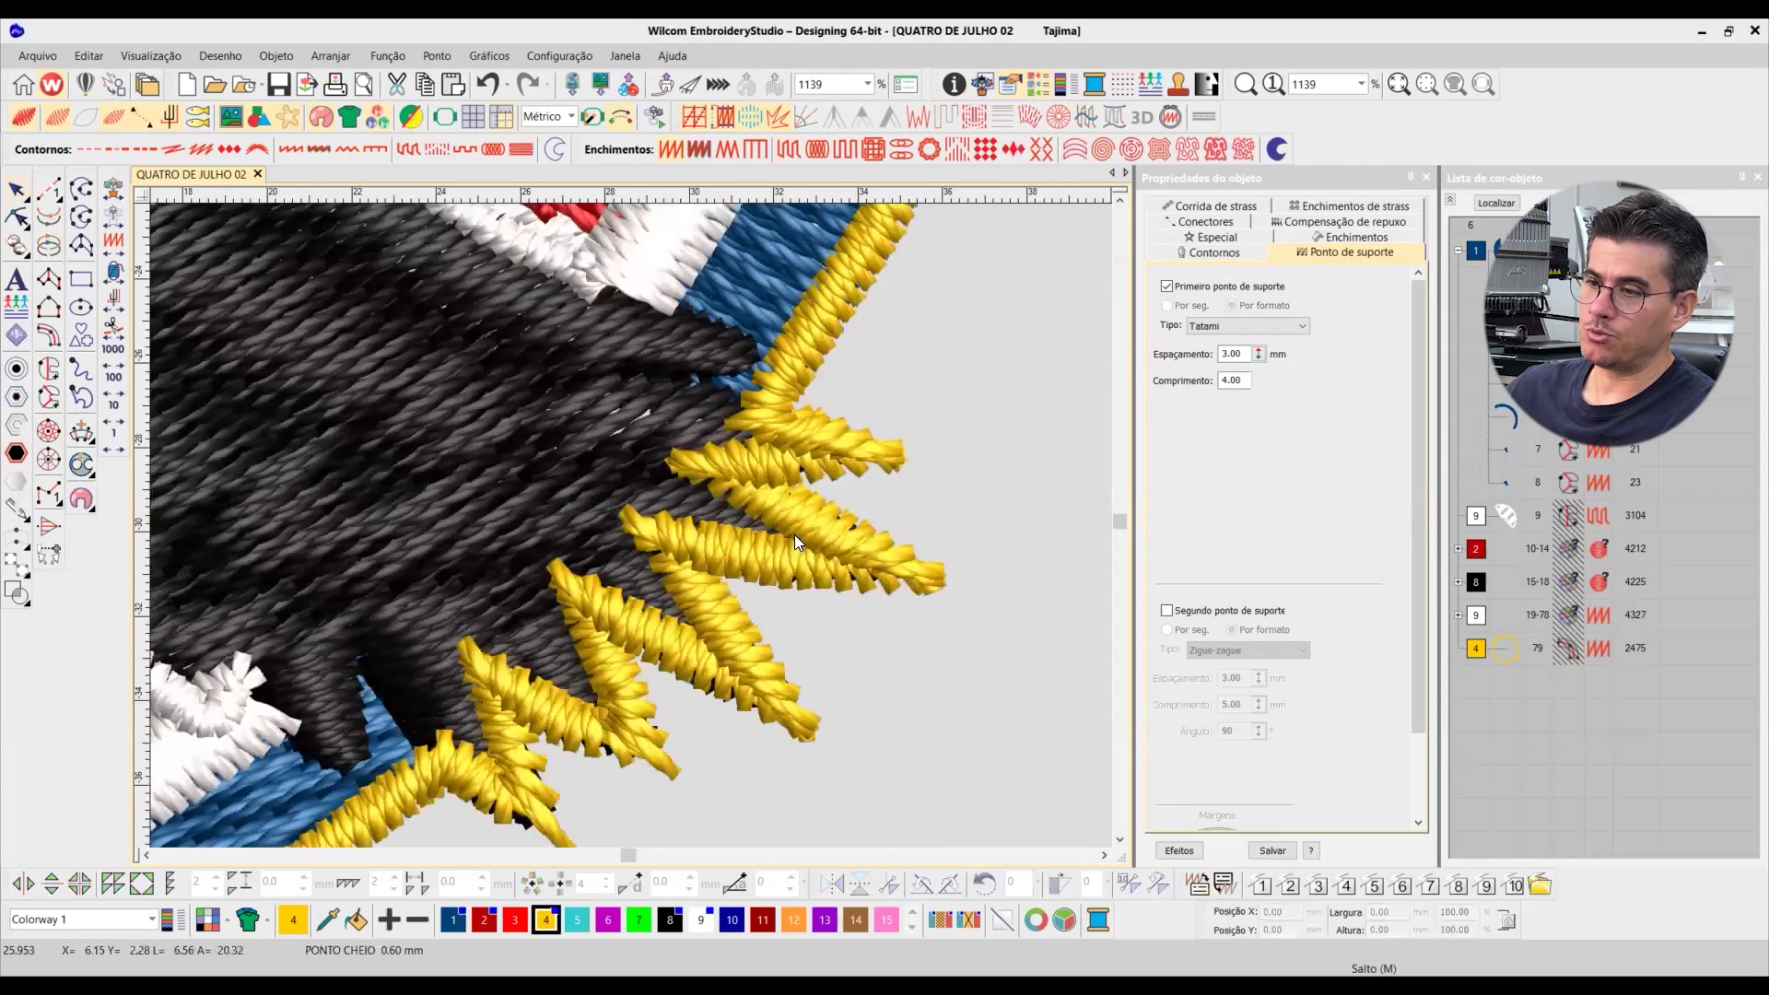
pyautogui.scroll(-4, 636, 525)
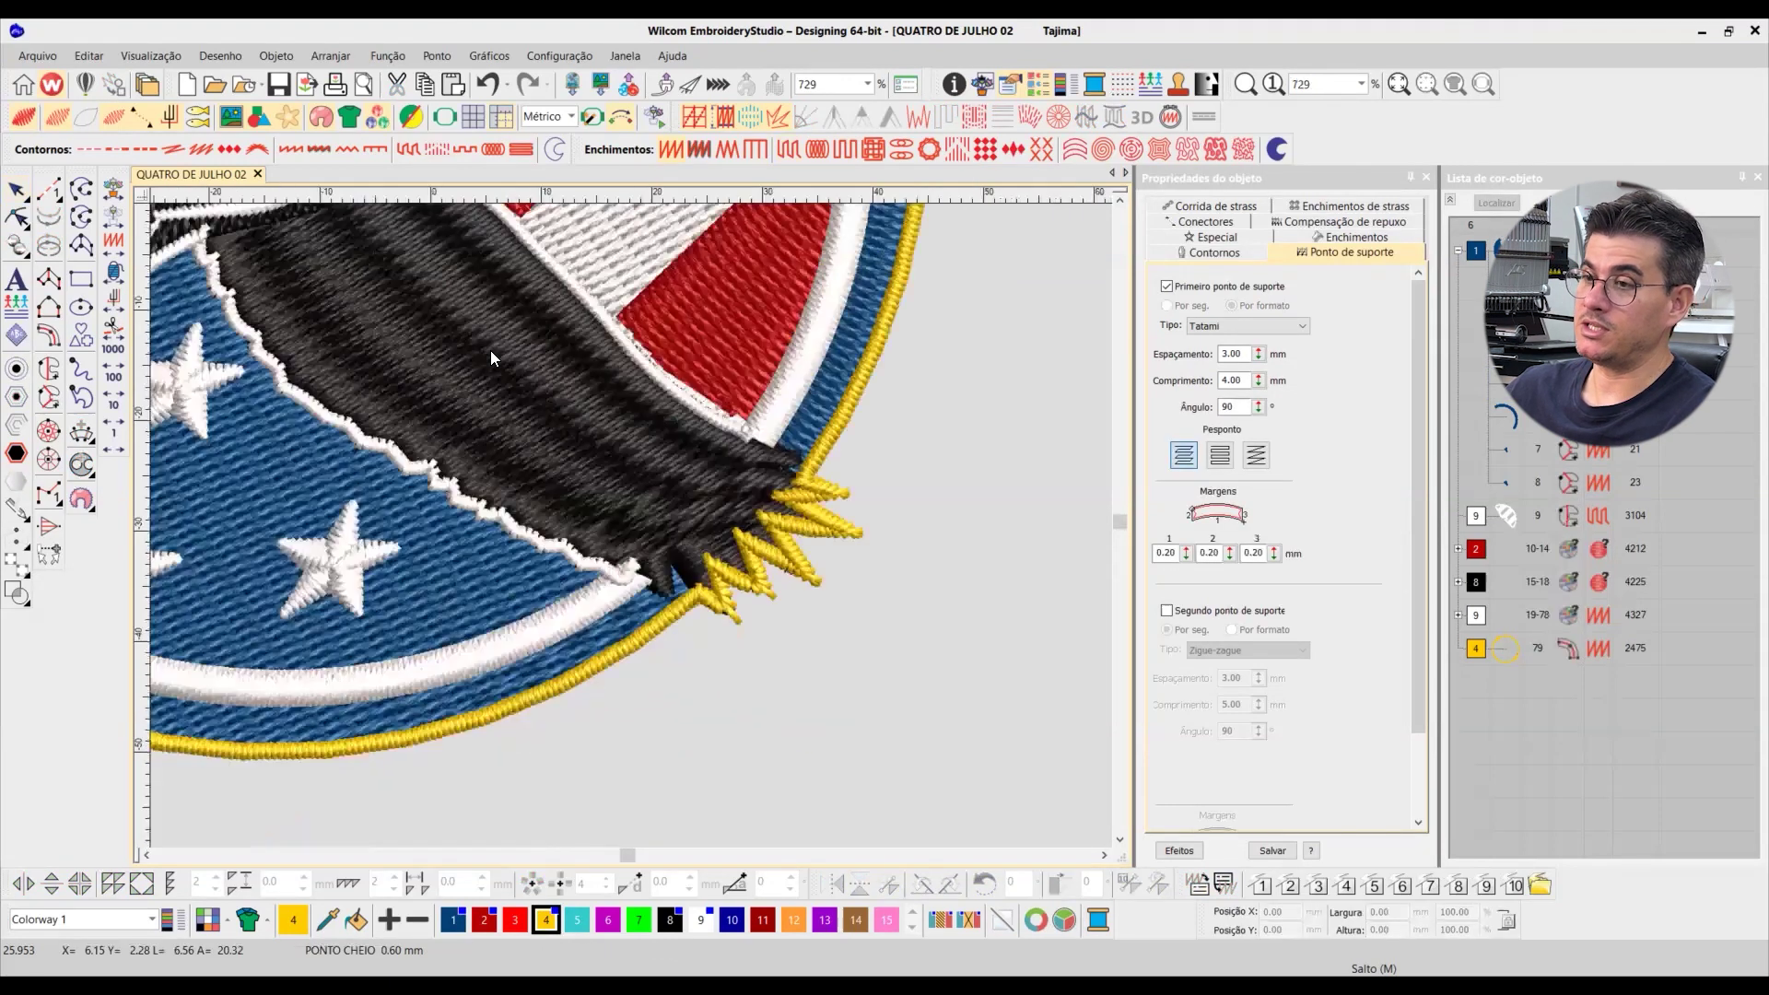
pyautogui.press('0')
pyautogui.scroll(3, 631, 527)
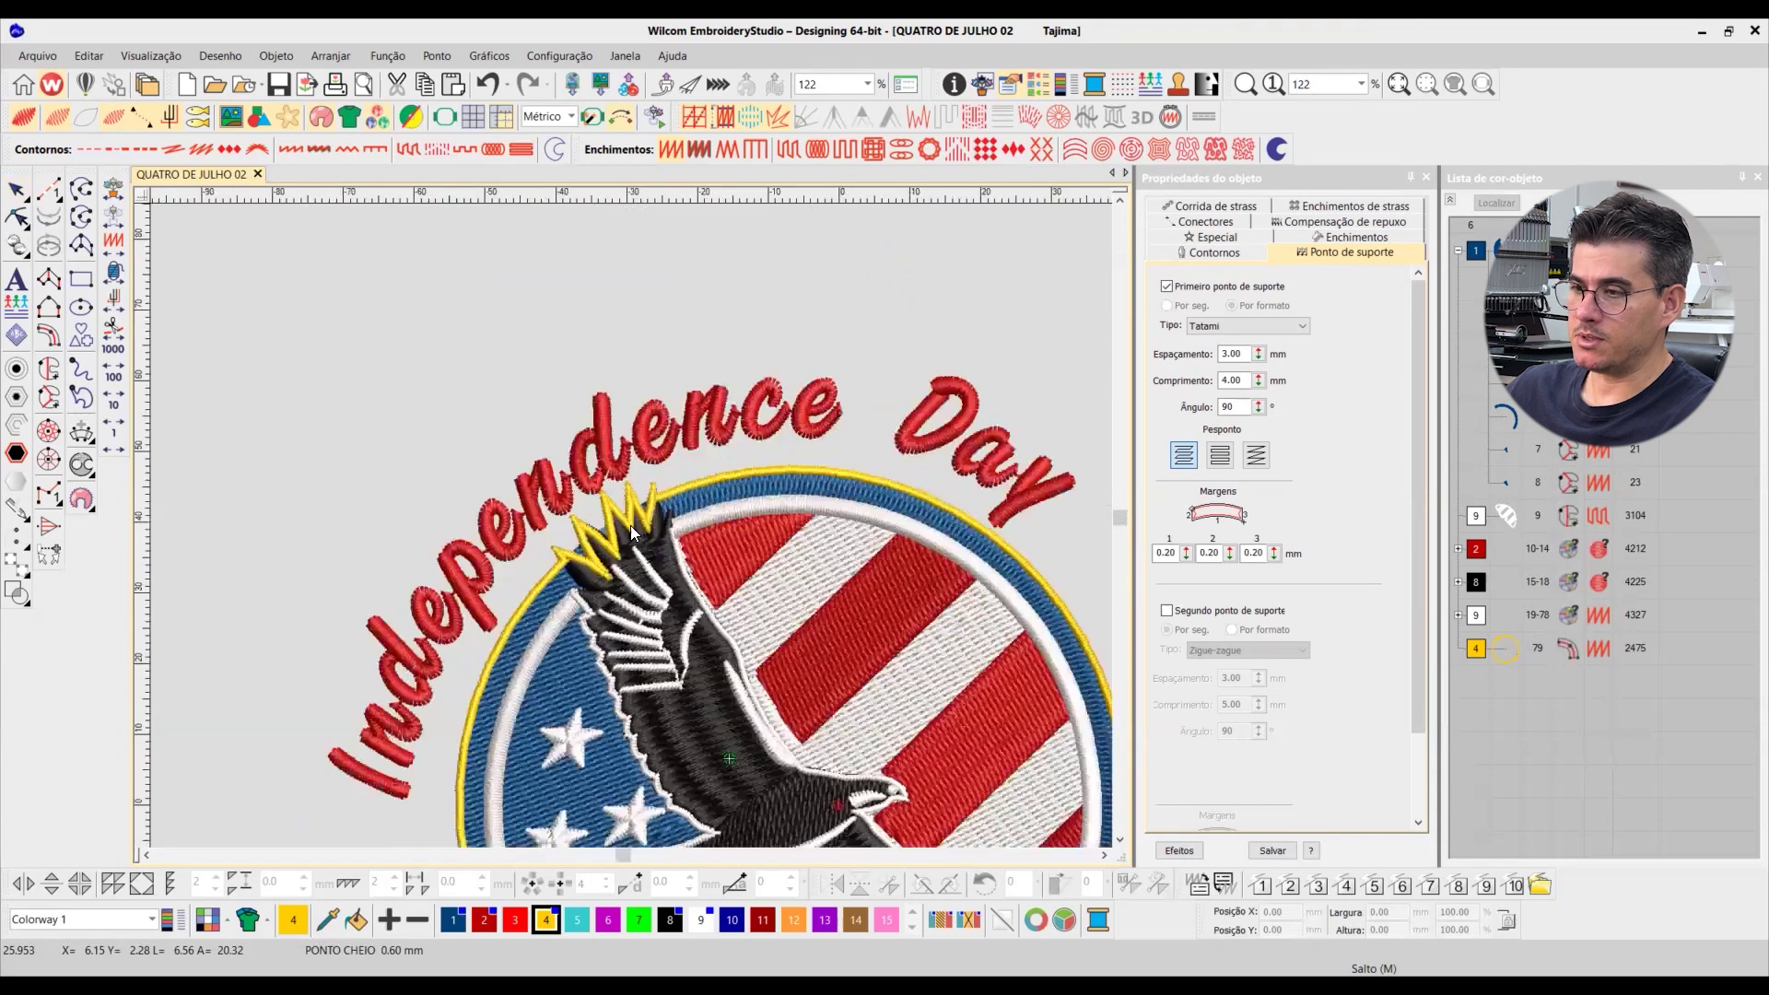
pyautogui.scroll(3, 630, 525)
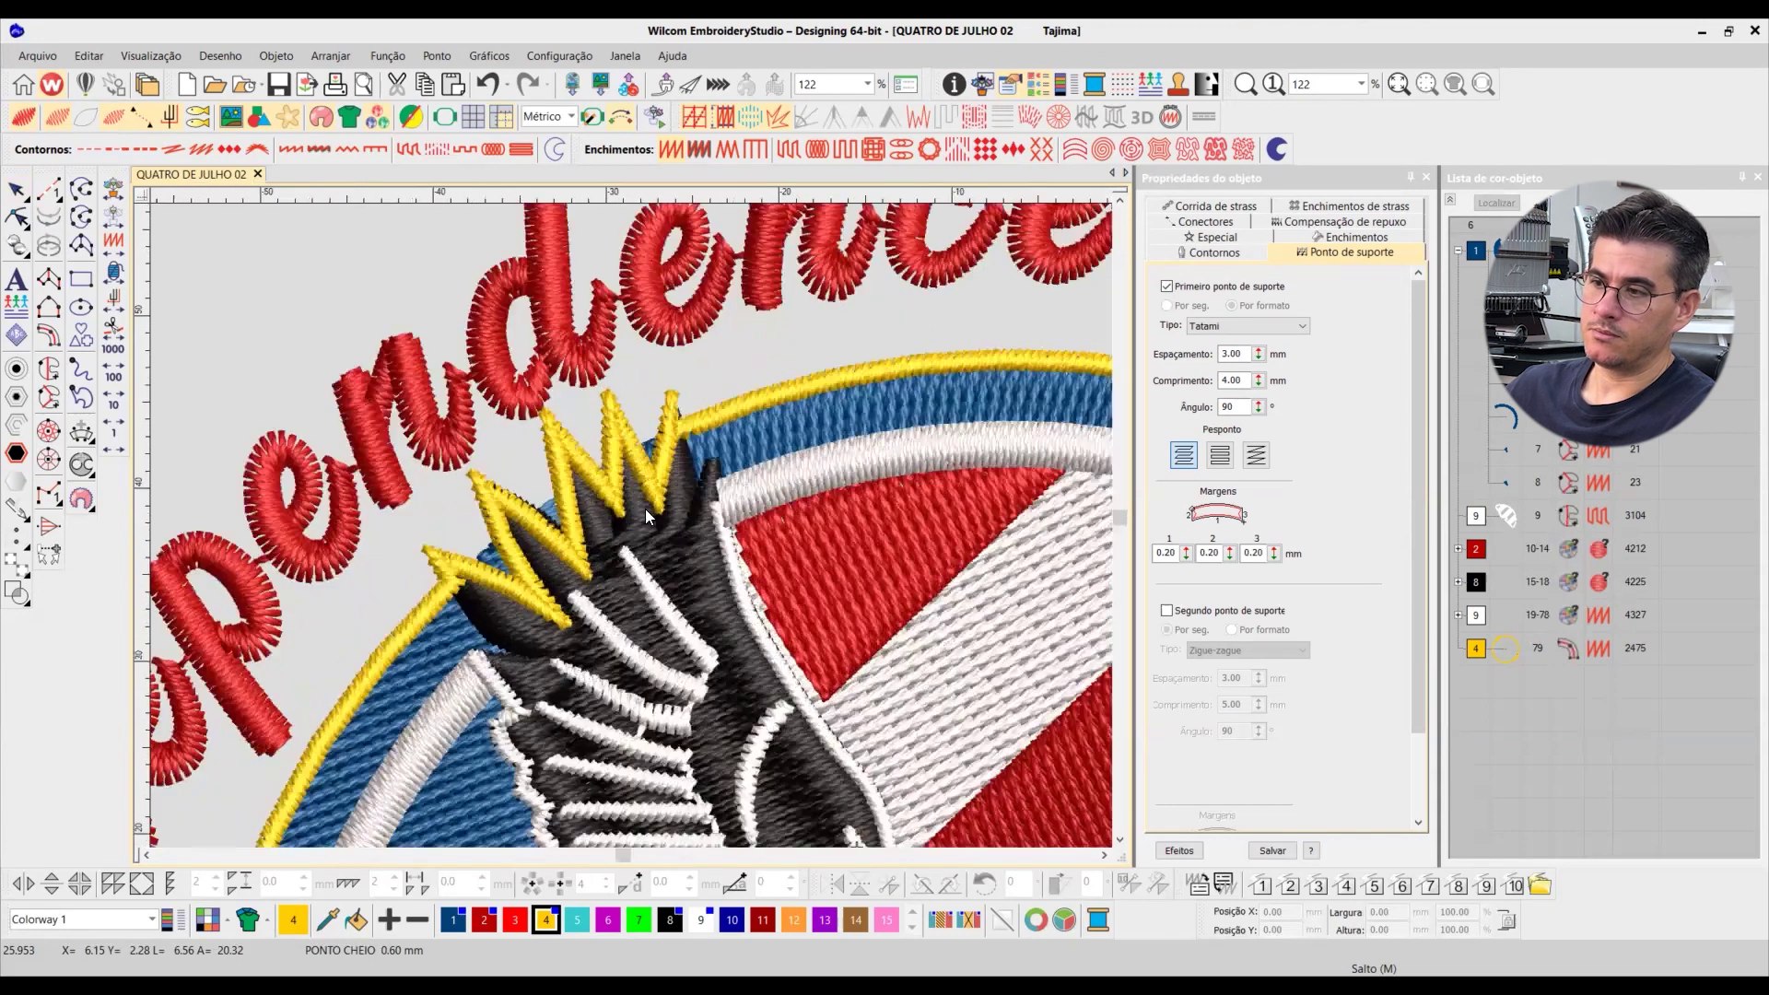
pyautogui.scroll(1, 659, 499)
pyautogui.scroll(1, 558, 460)
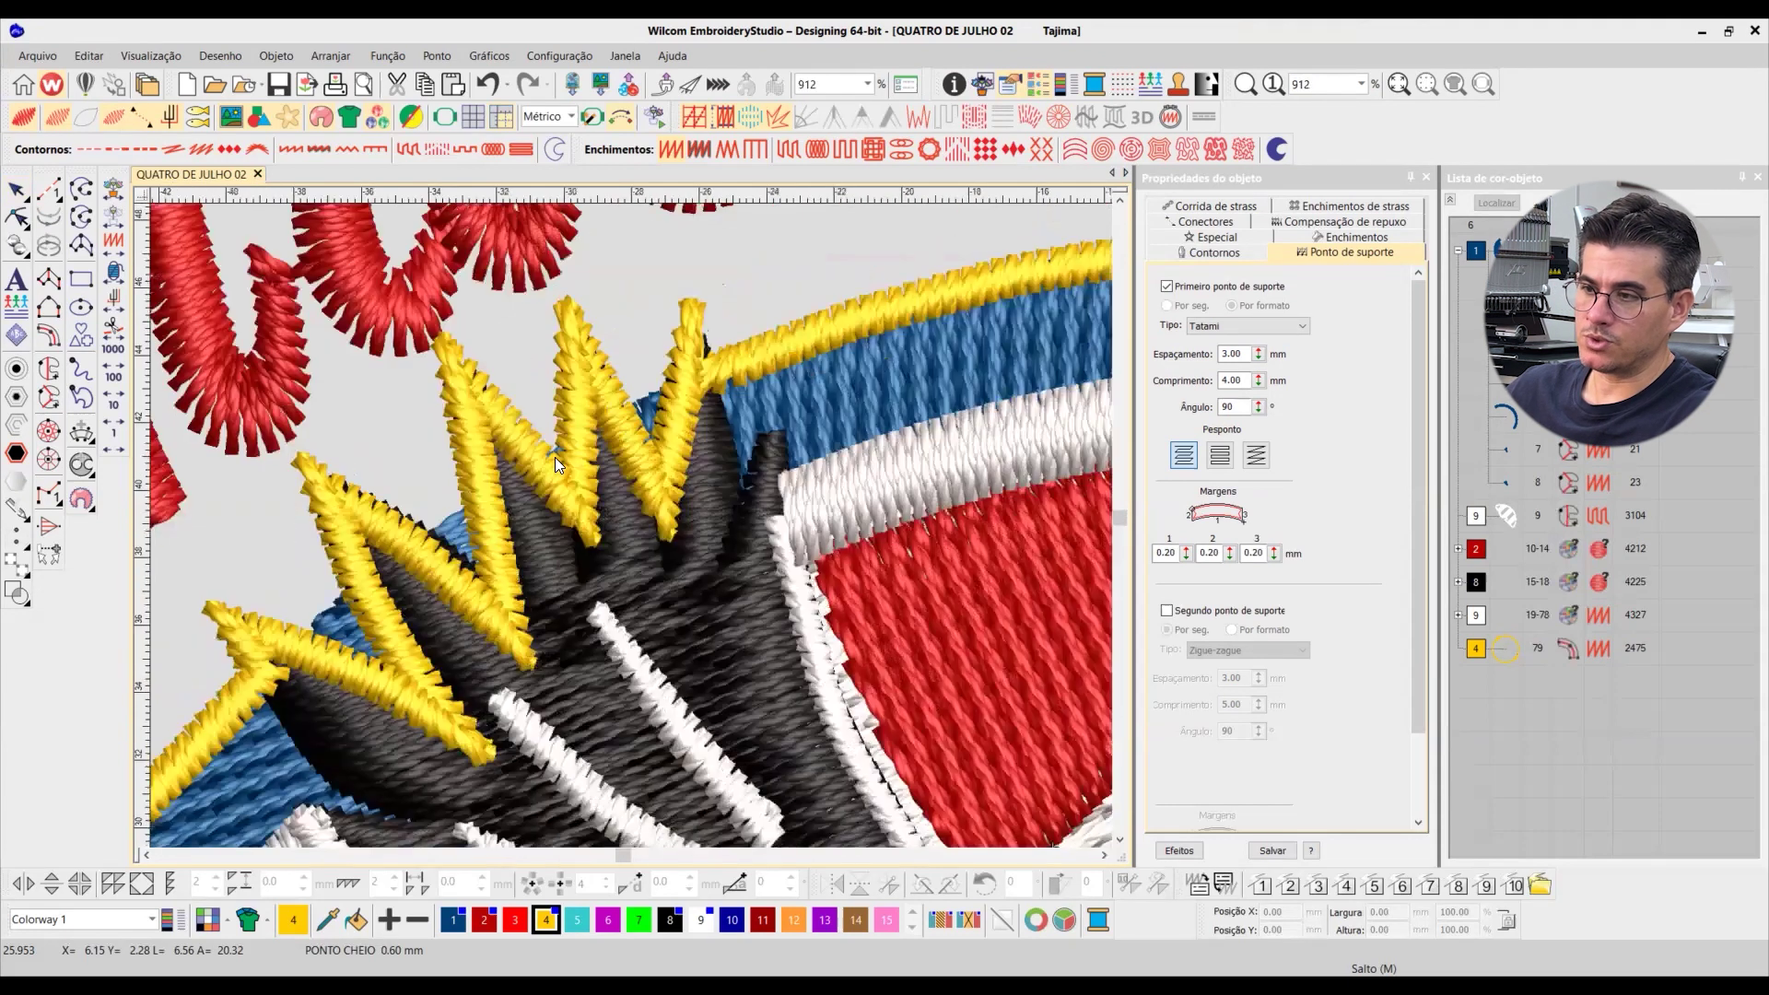
# Step: Compare the overlapping stitches at the upper wing tip with the blue fills isolated from the rest of the design
pyautogui.press('t')
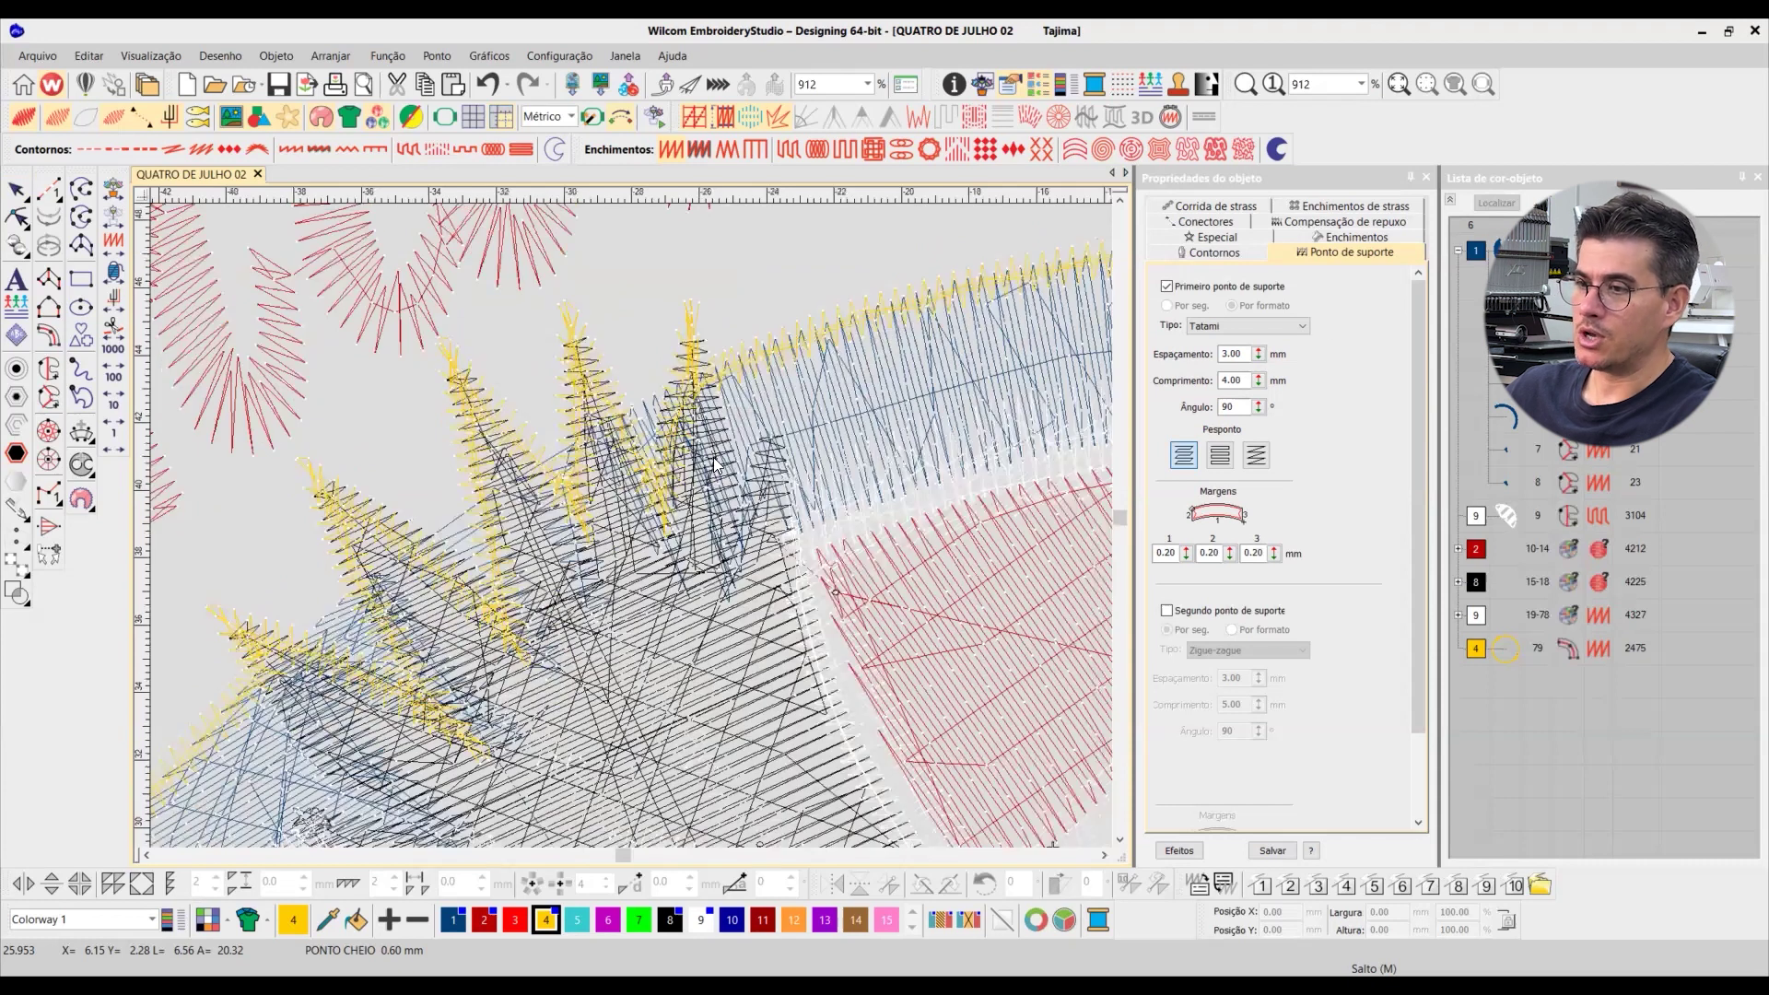
pyautogui.click(633, 482)
pyautogui.click(584, 469)
pyautogui.press('t')
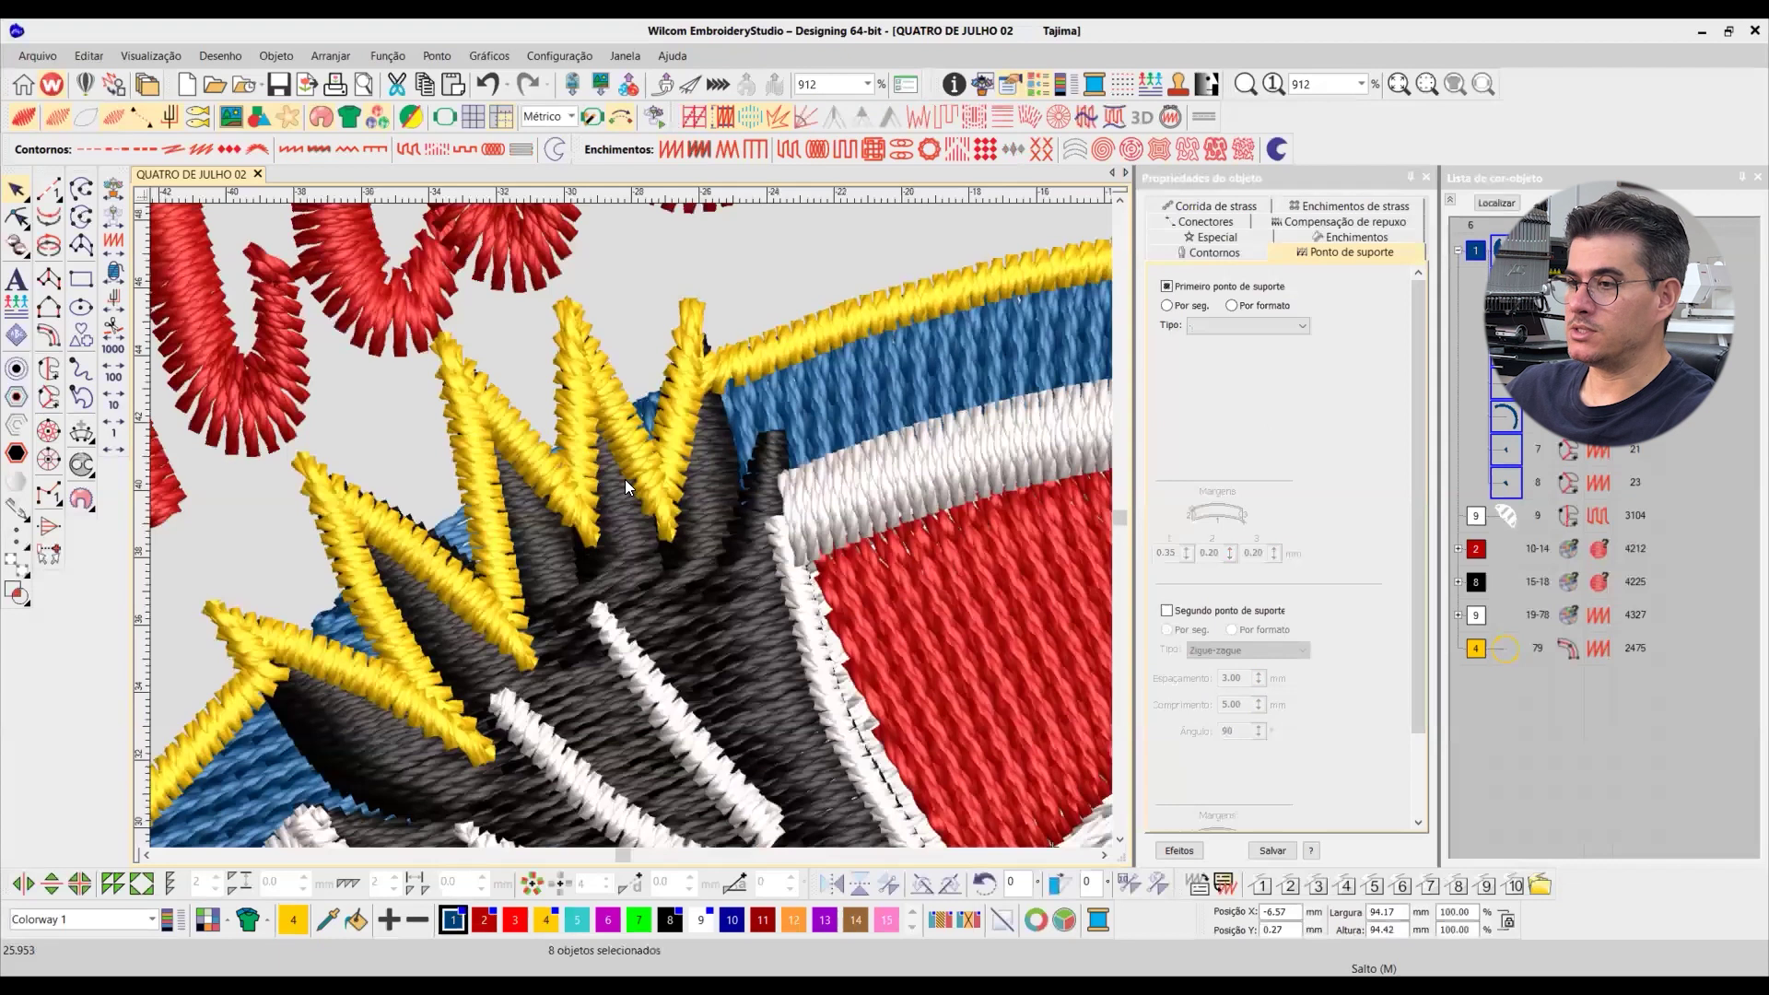
pyautogui.click(1504, 206)
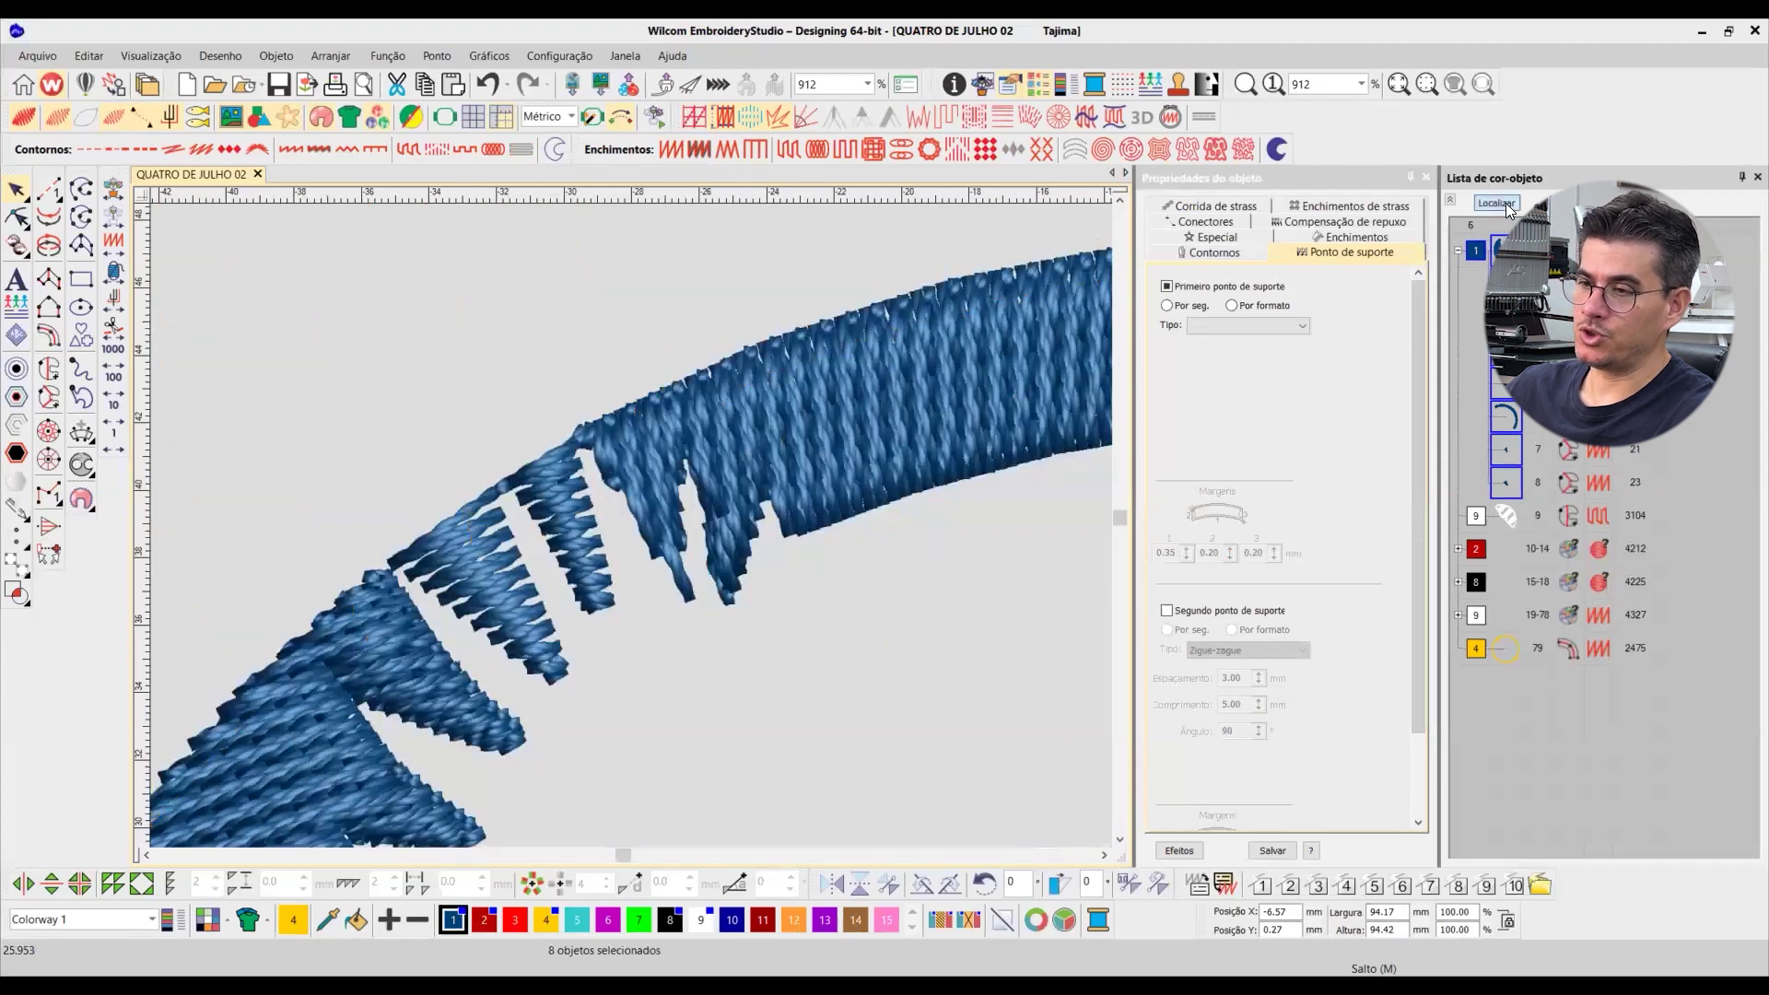
pyautogui.click(1499, 204)
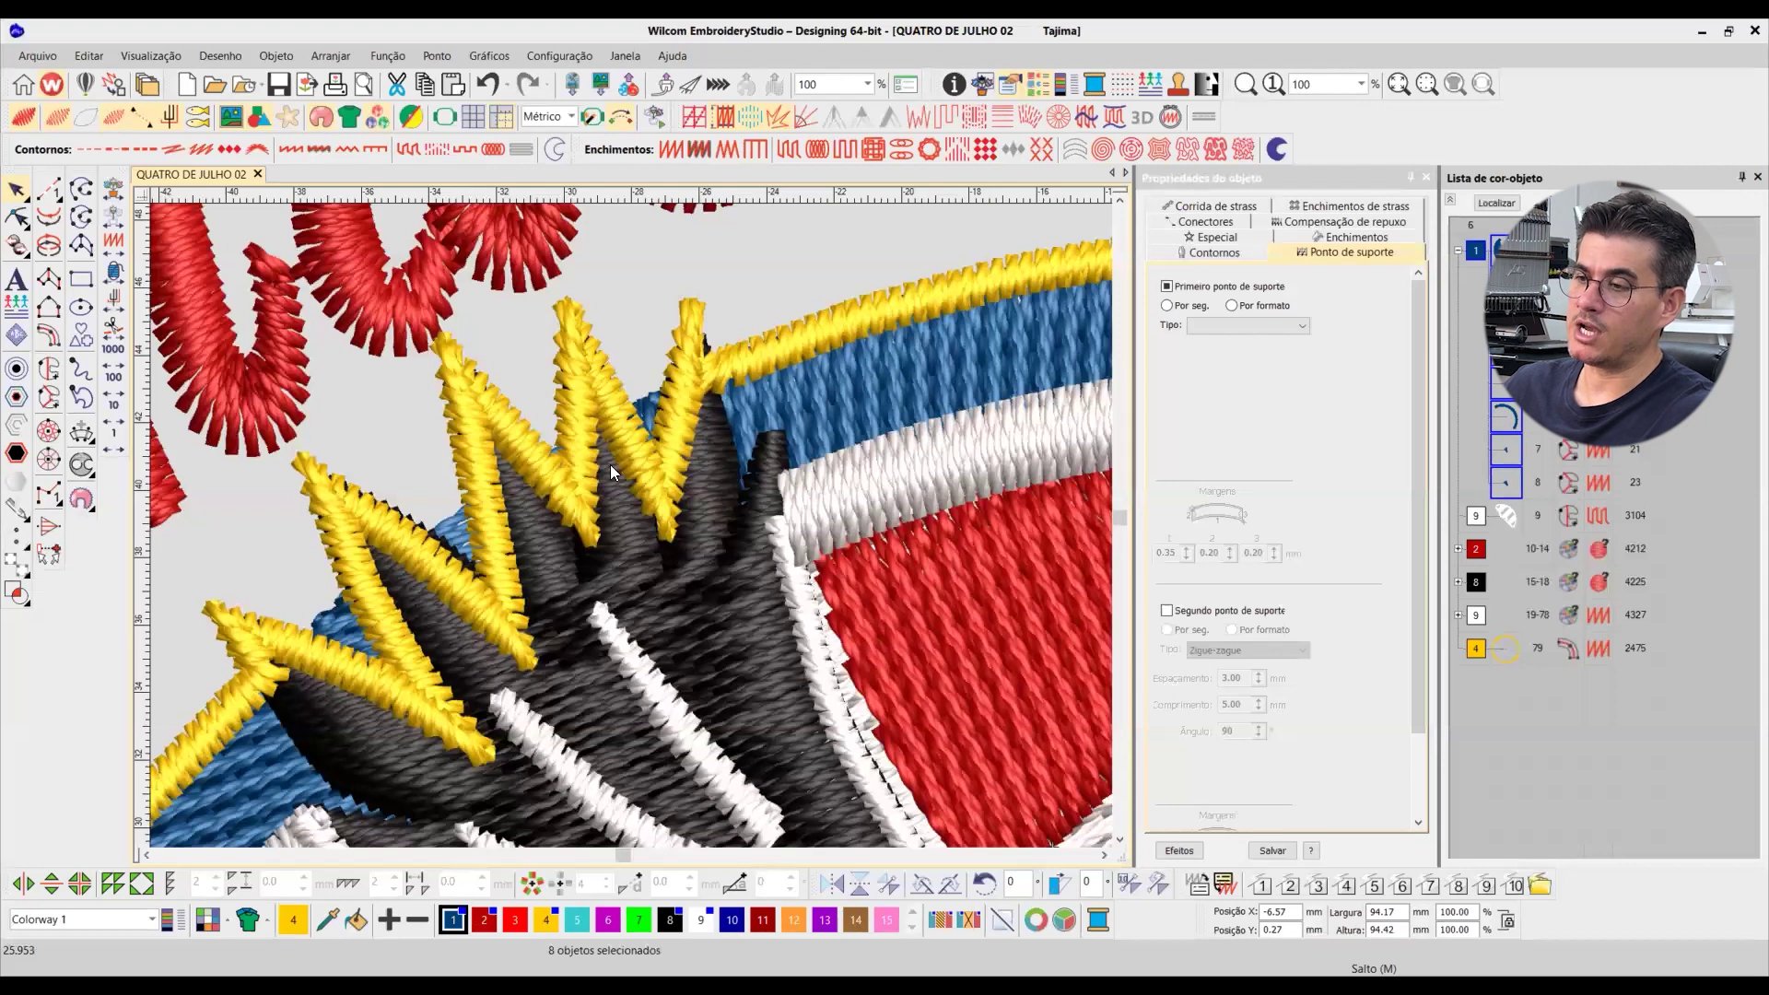
# Step: Examine the yellow zigzag border and black feather tips over the blue ring at the upper wing, with all colors shown
pyautogui.scroll(1, 630, 525)
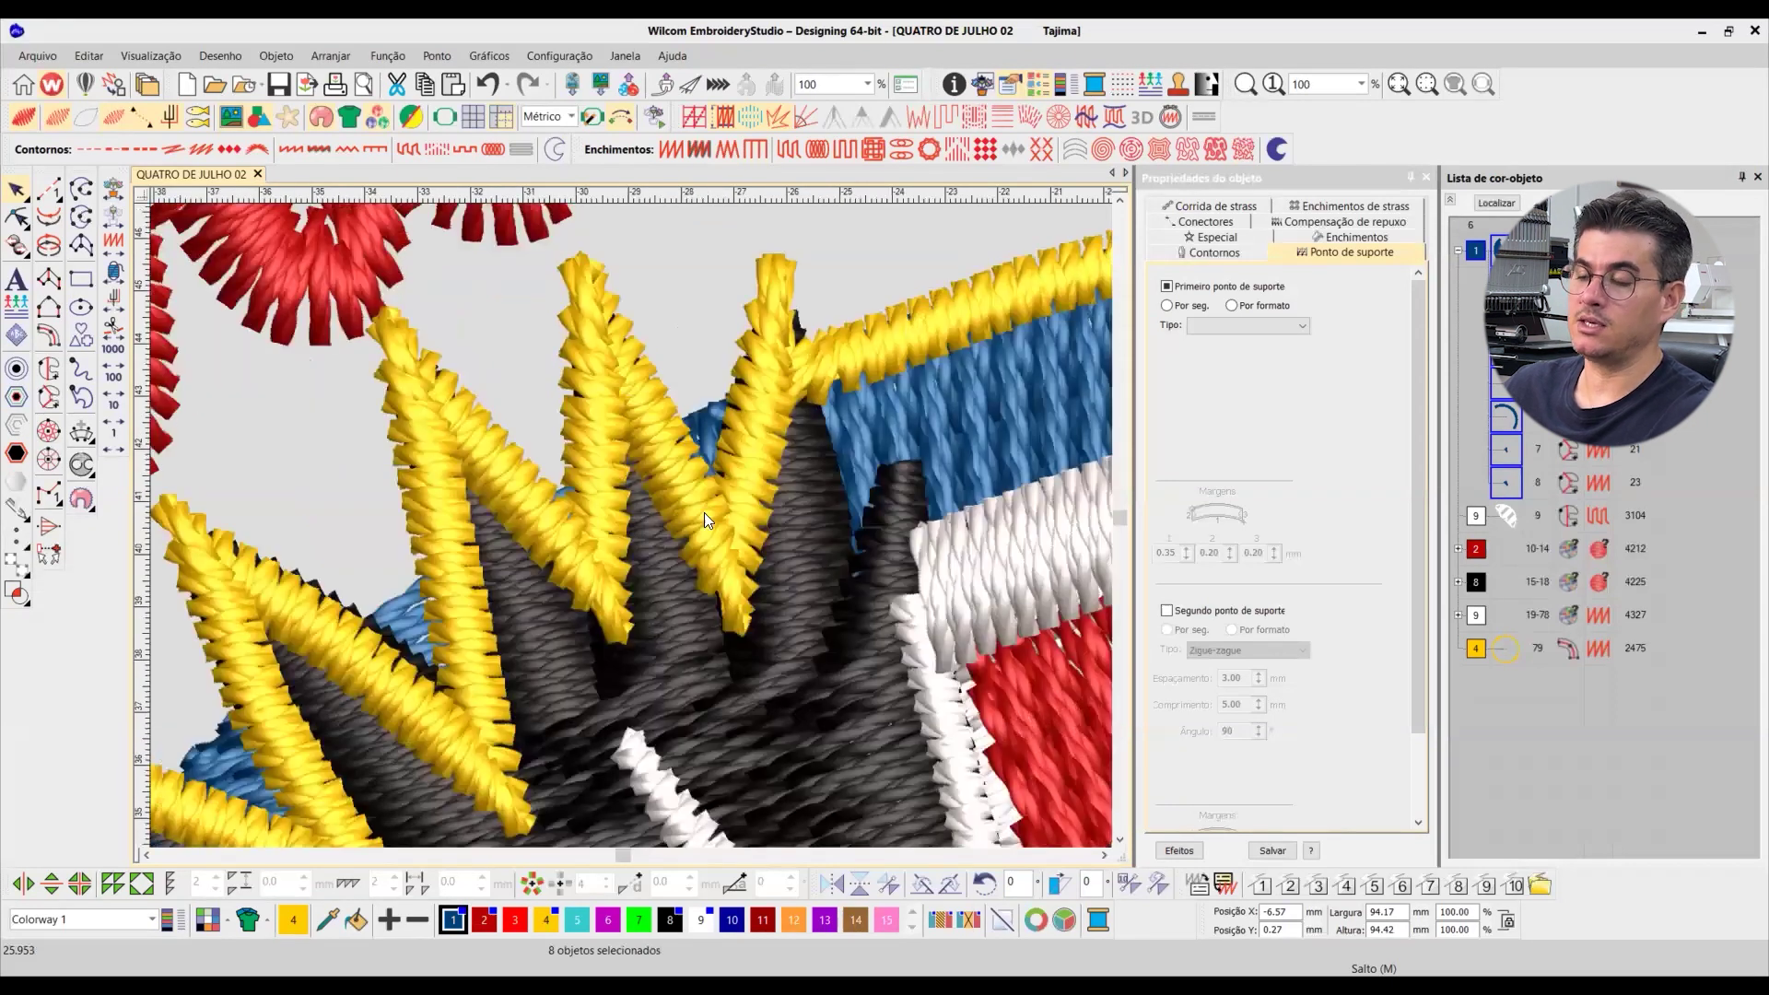
pyautogui.scroll(-2, 630, 525)
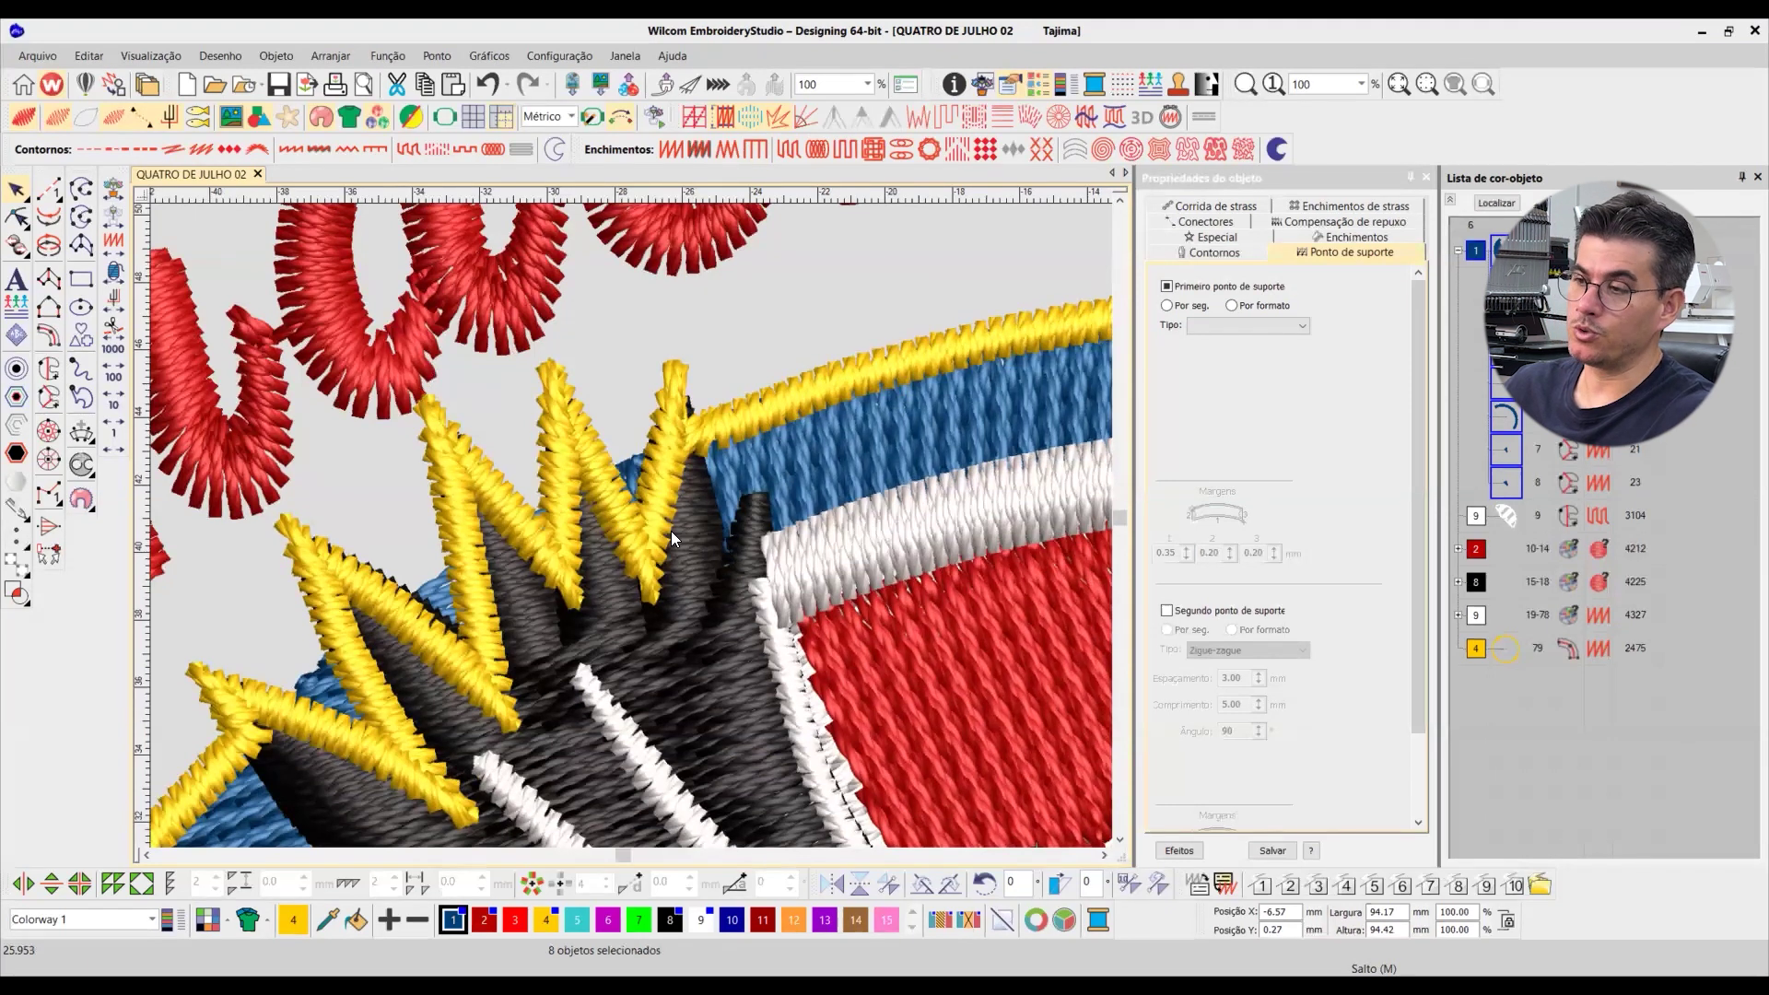
pyautogui.scroll(-1, 630, 525)
pyautogui.scroll(-3, 630, 525)
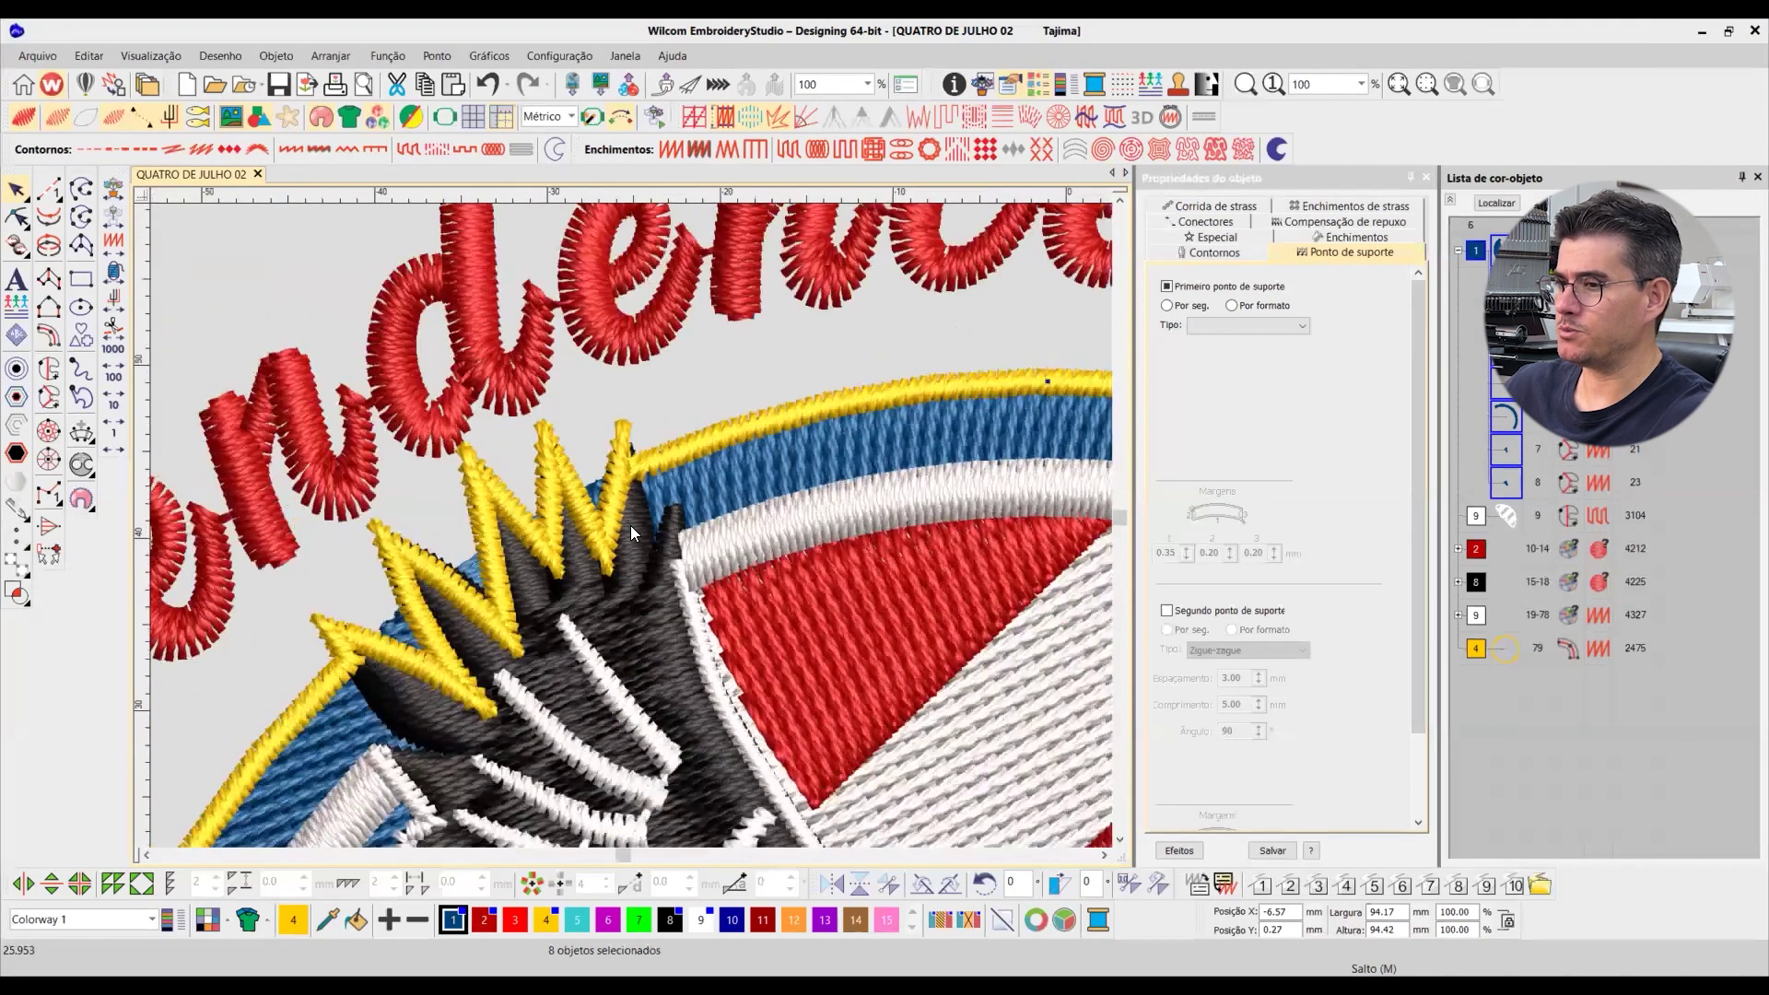
pyautogui.scroll(-1, 568, 520)
pyautogui.scroll(-1, 649, 487)
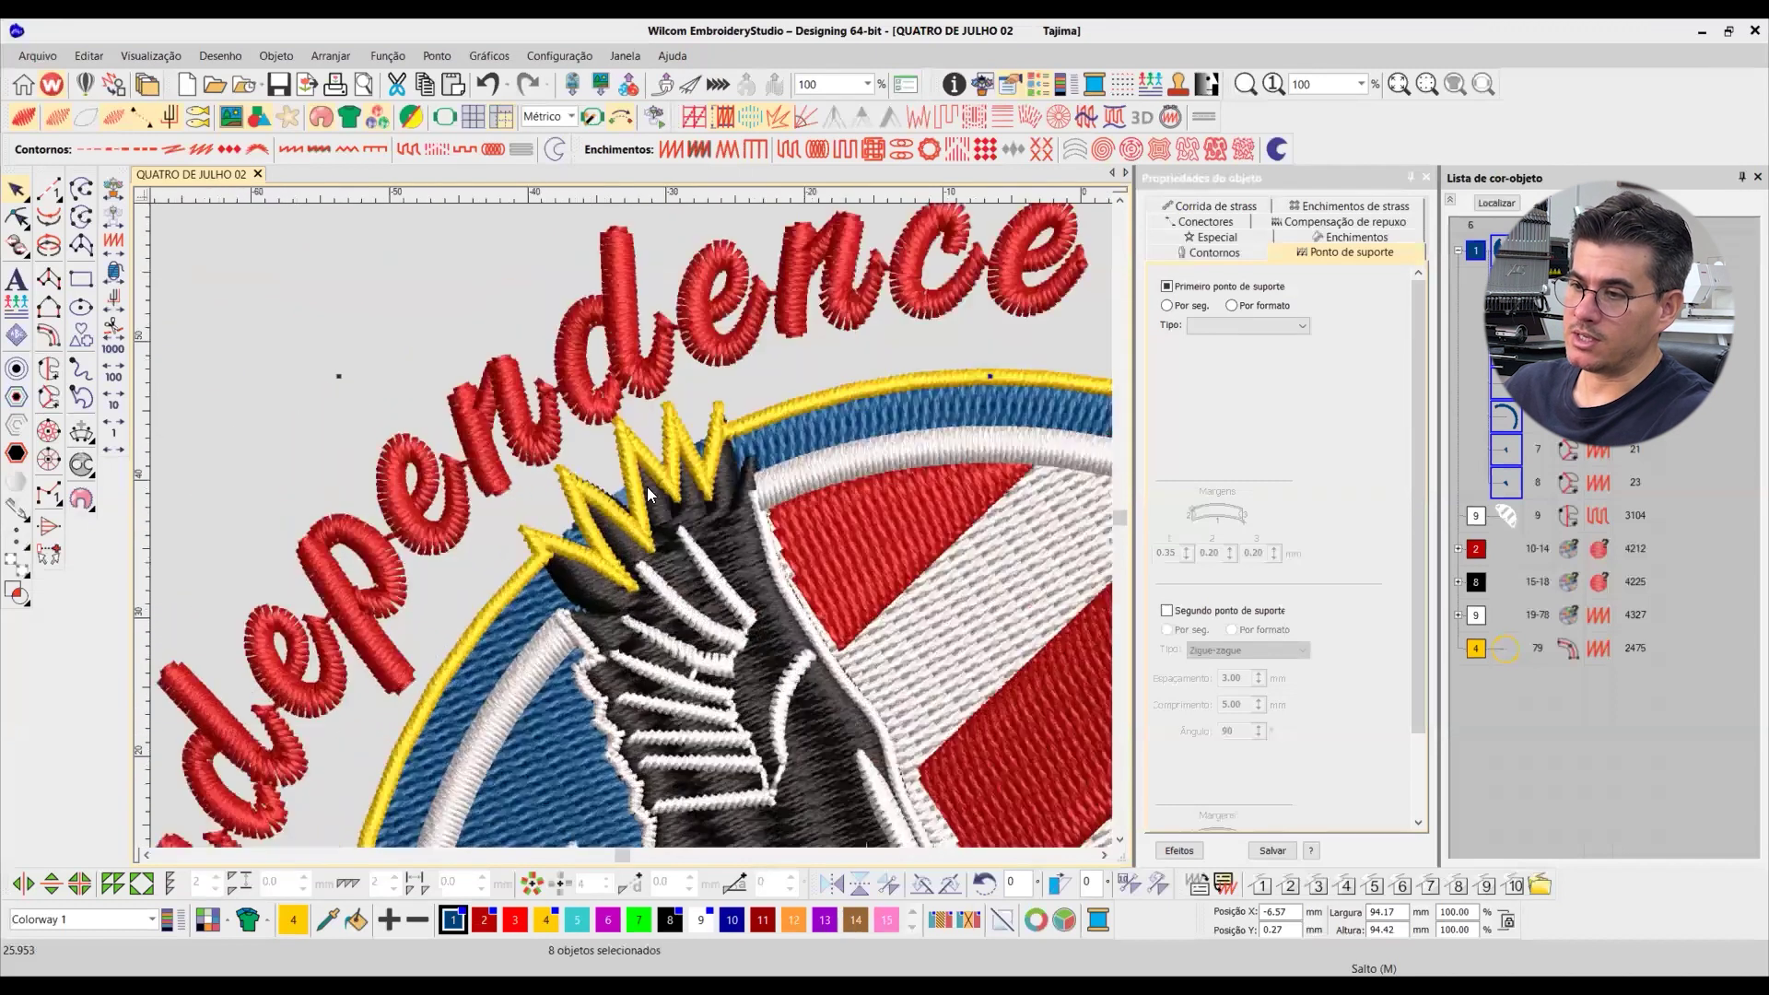
pyautogui.scroll(-4, 630, 496)
# Step: Select all the blue objects and isolate them at the lower wing tip
pyautogui.press('b')
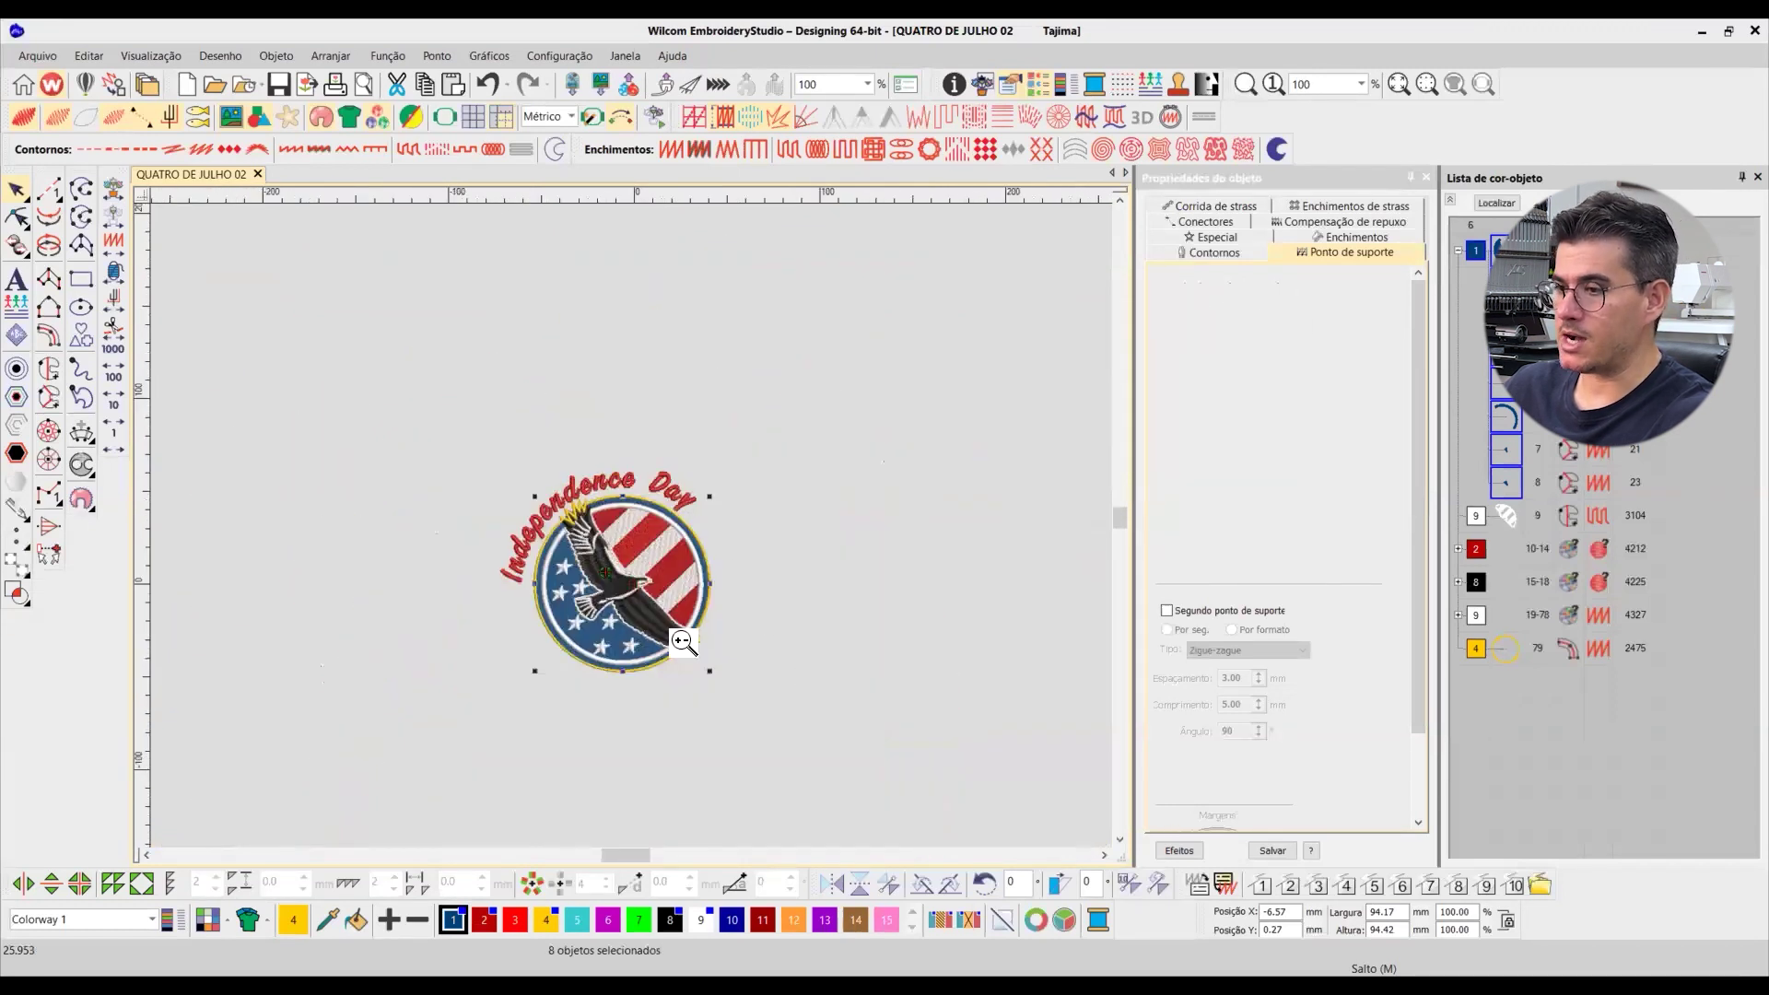
pyautogui.moveTo(637, 608); pyautogui.dragTo(729, 671)
pyautogui.press('b')
pyautogui.moveTo(443, 361); pyautogui.dragTo(862, 669)
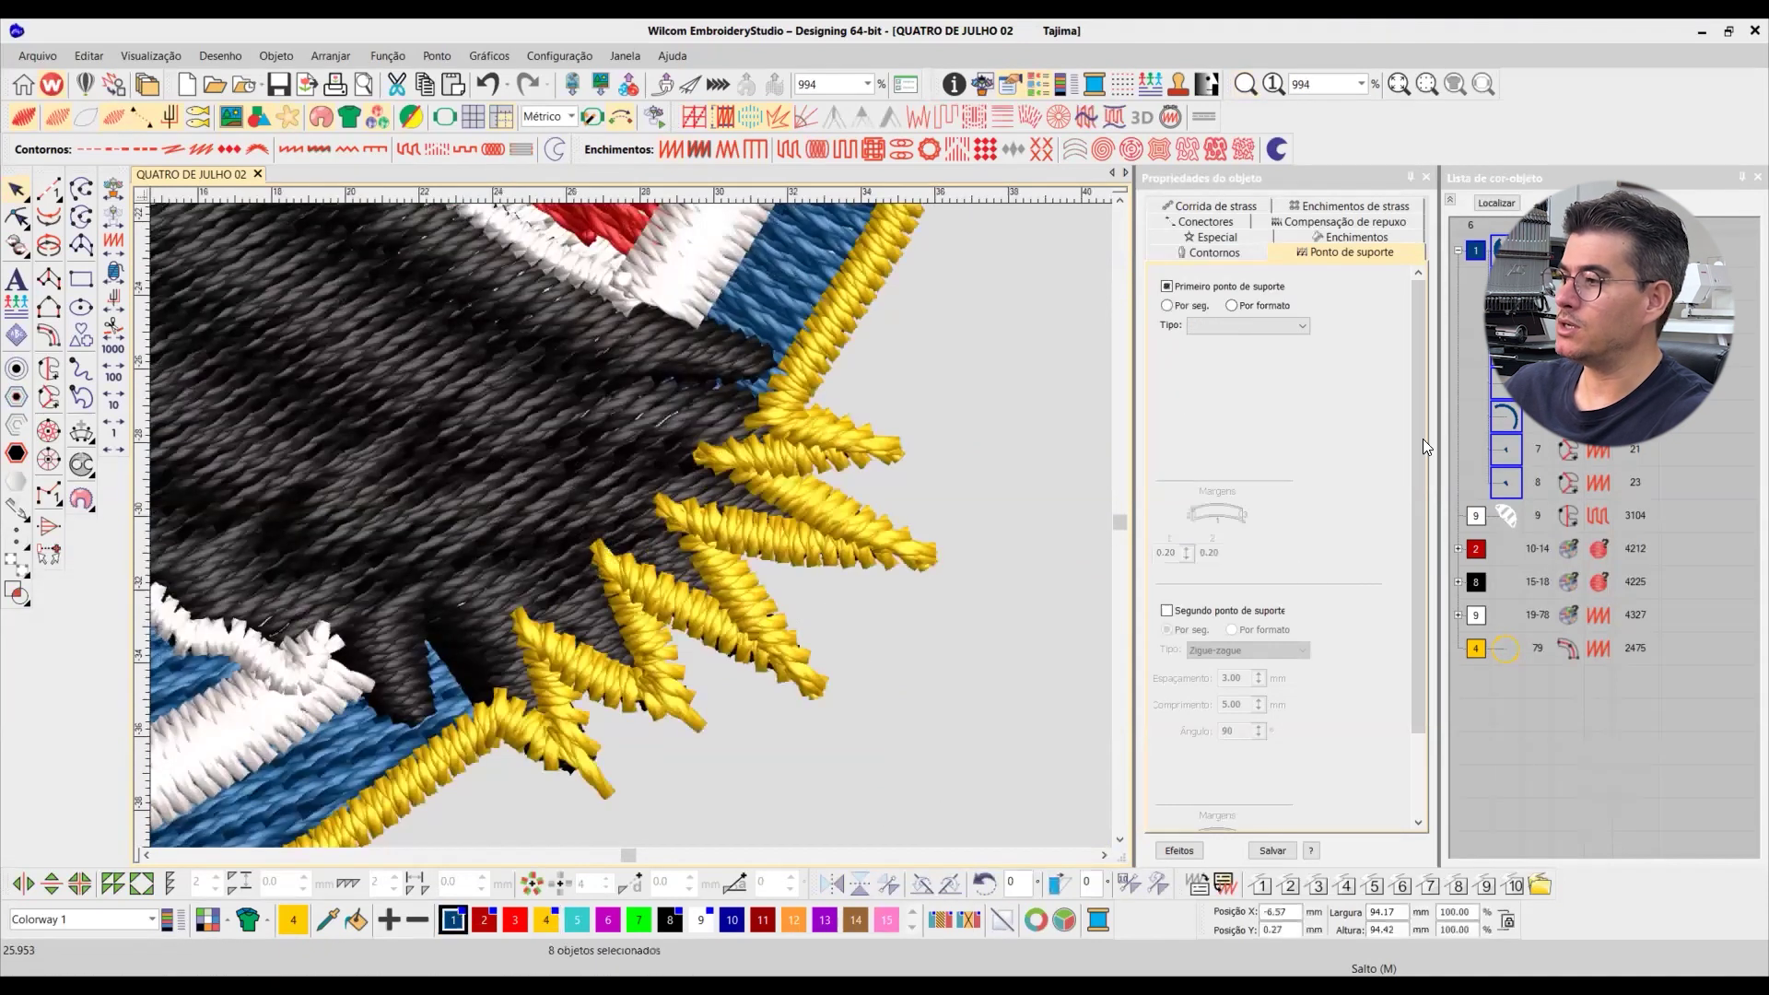
pyautogui.click(1483, 462)
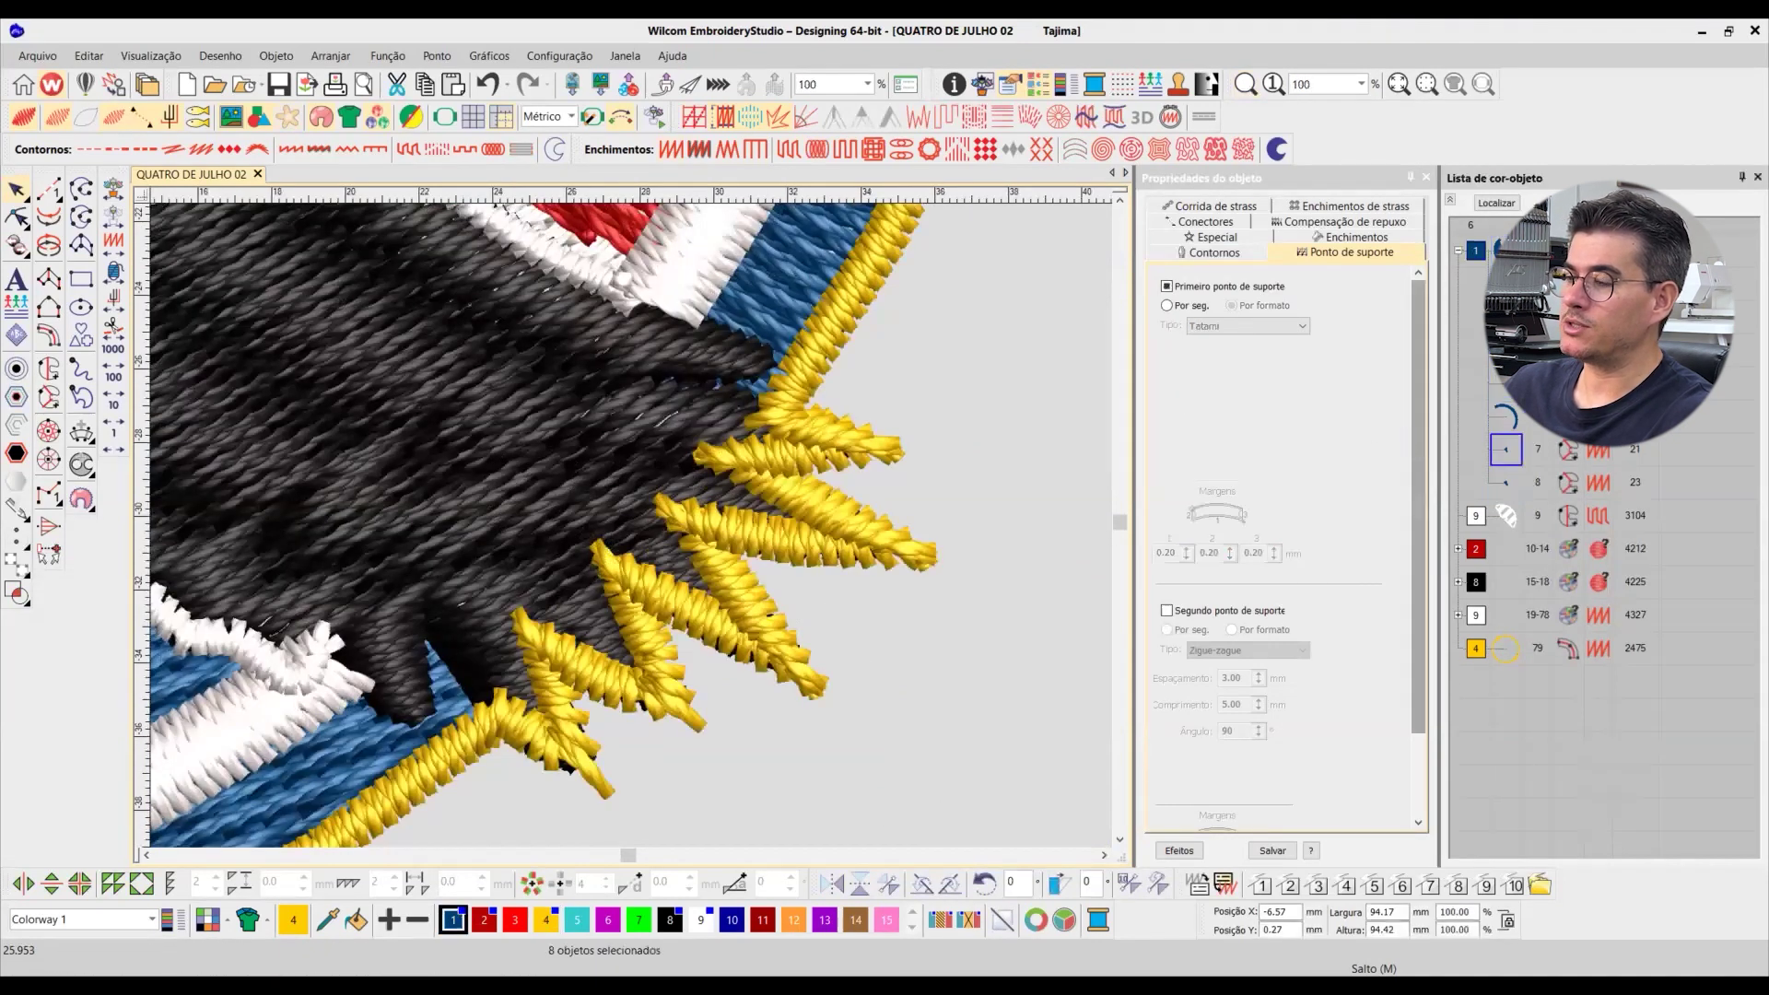
pyautogui.click(1475, 252)
pyautogui.hotkey('shift', 'i')
pyautogui.moveTo(644, 527); pyautogui.dragTo(321, 205)
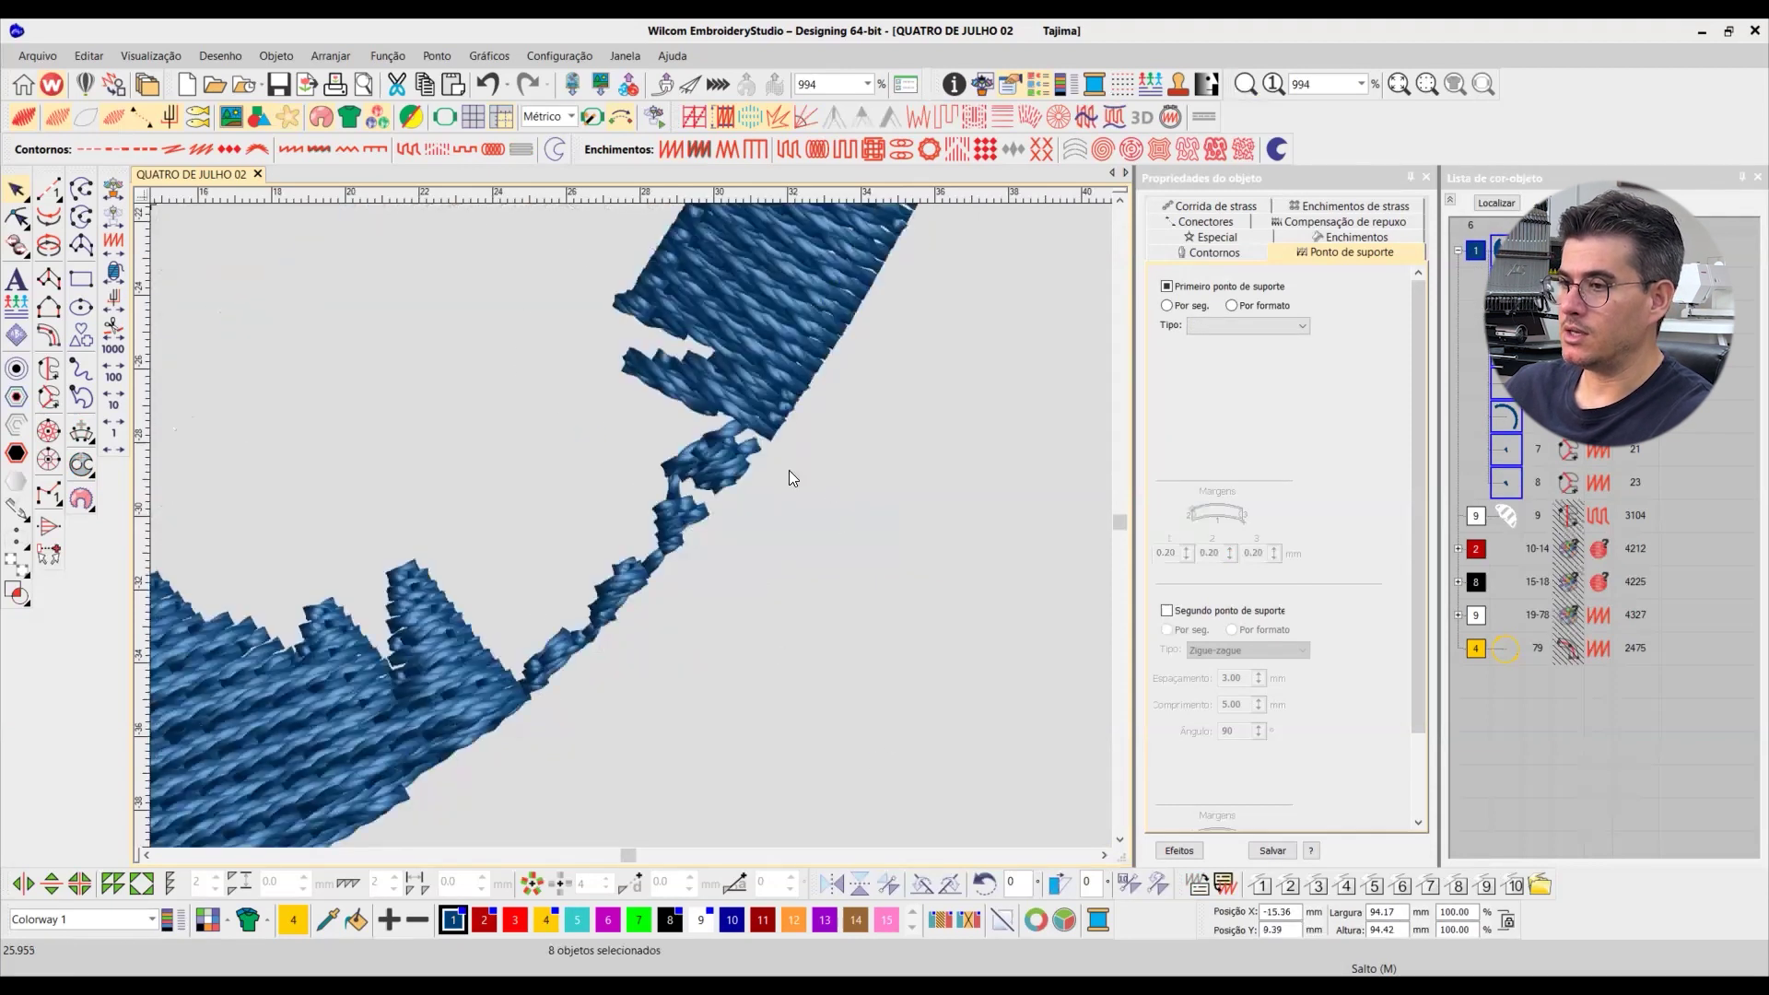
# Step: Delete the four tiny blue tatami fragments between the large blue fill and the ring section at the lower wing tip
pyautogui.click(711, 495)
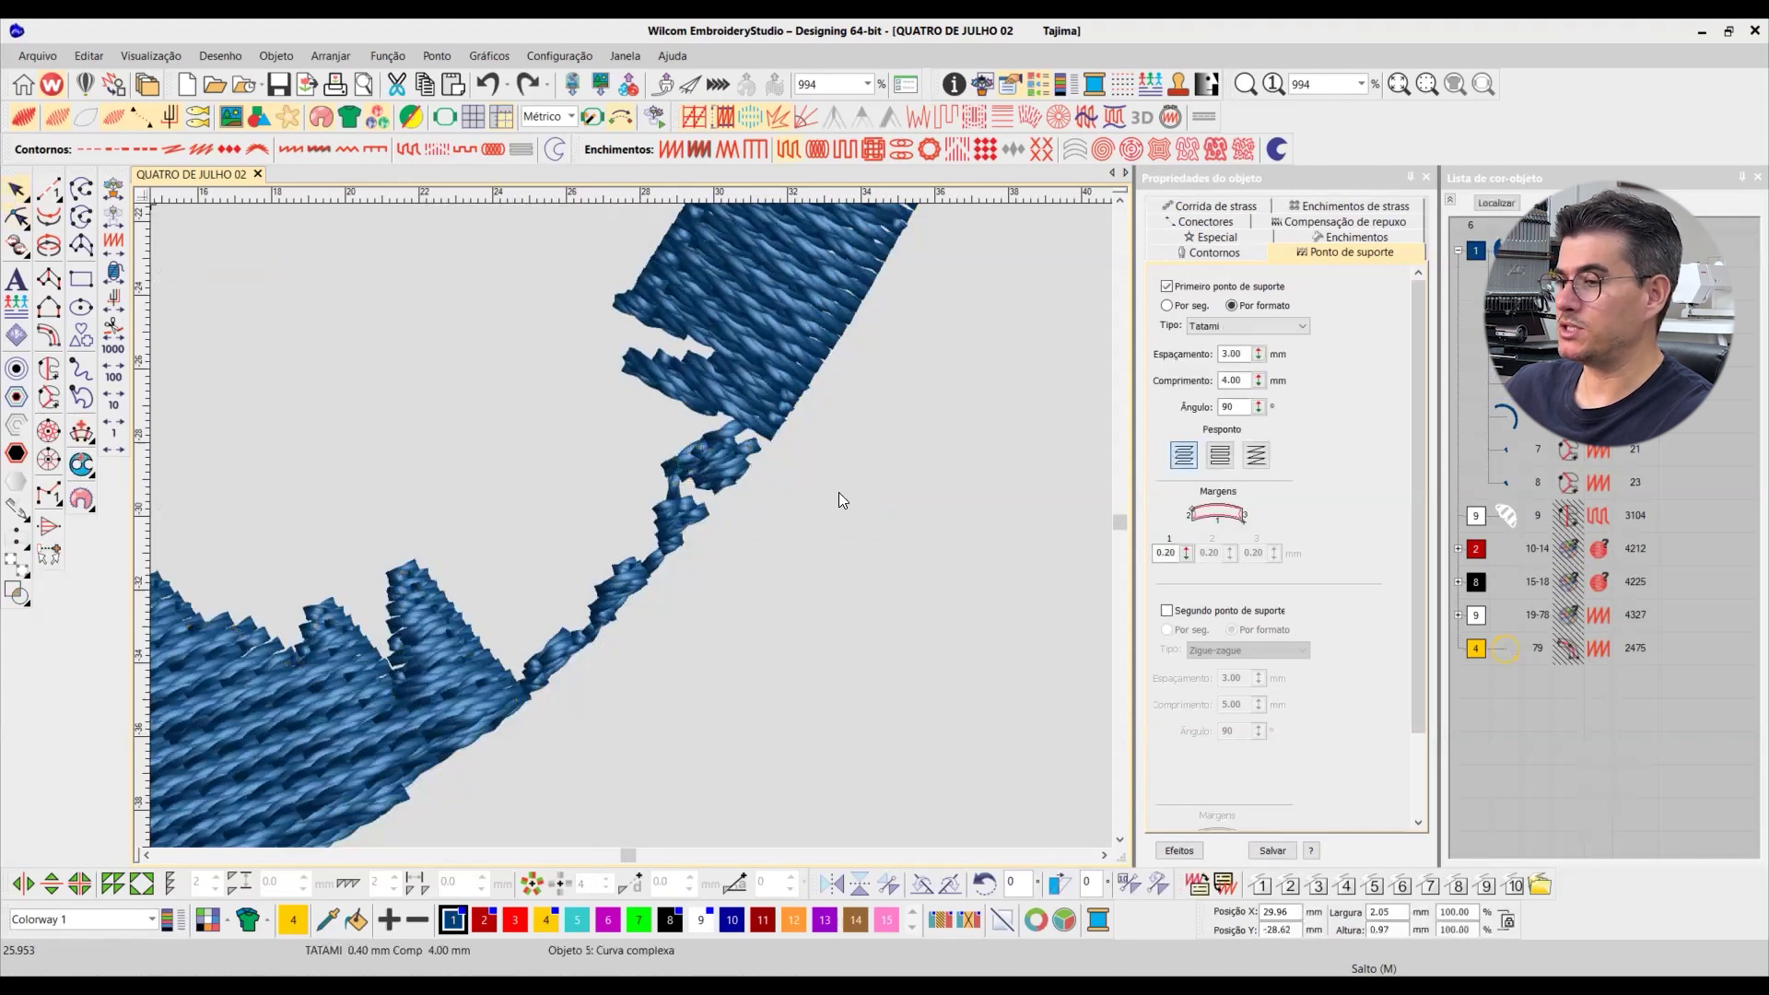
pyautogui.click(885, 445)
pyautogui.moveTo(462, 692); pyautogui.dragTo(448, 728)
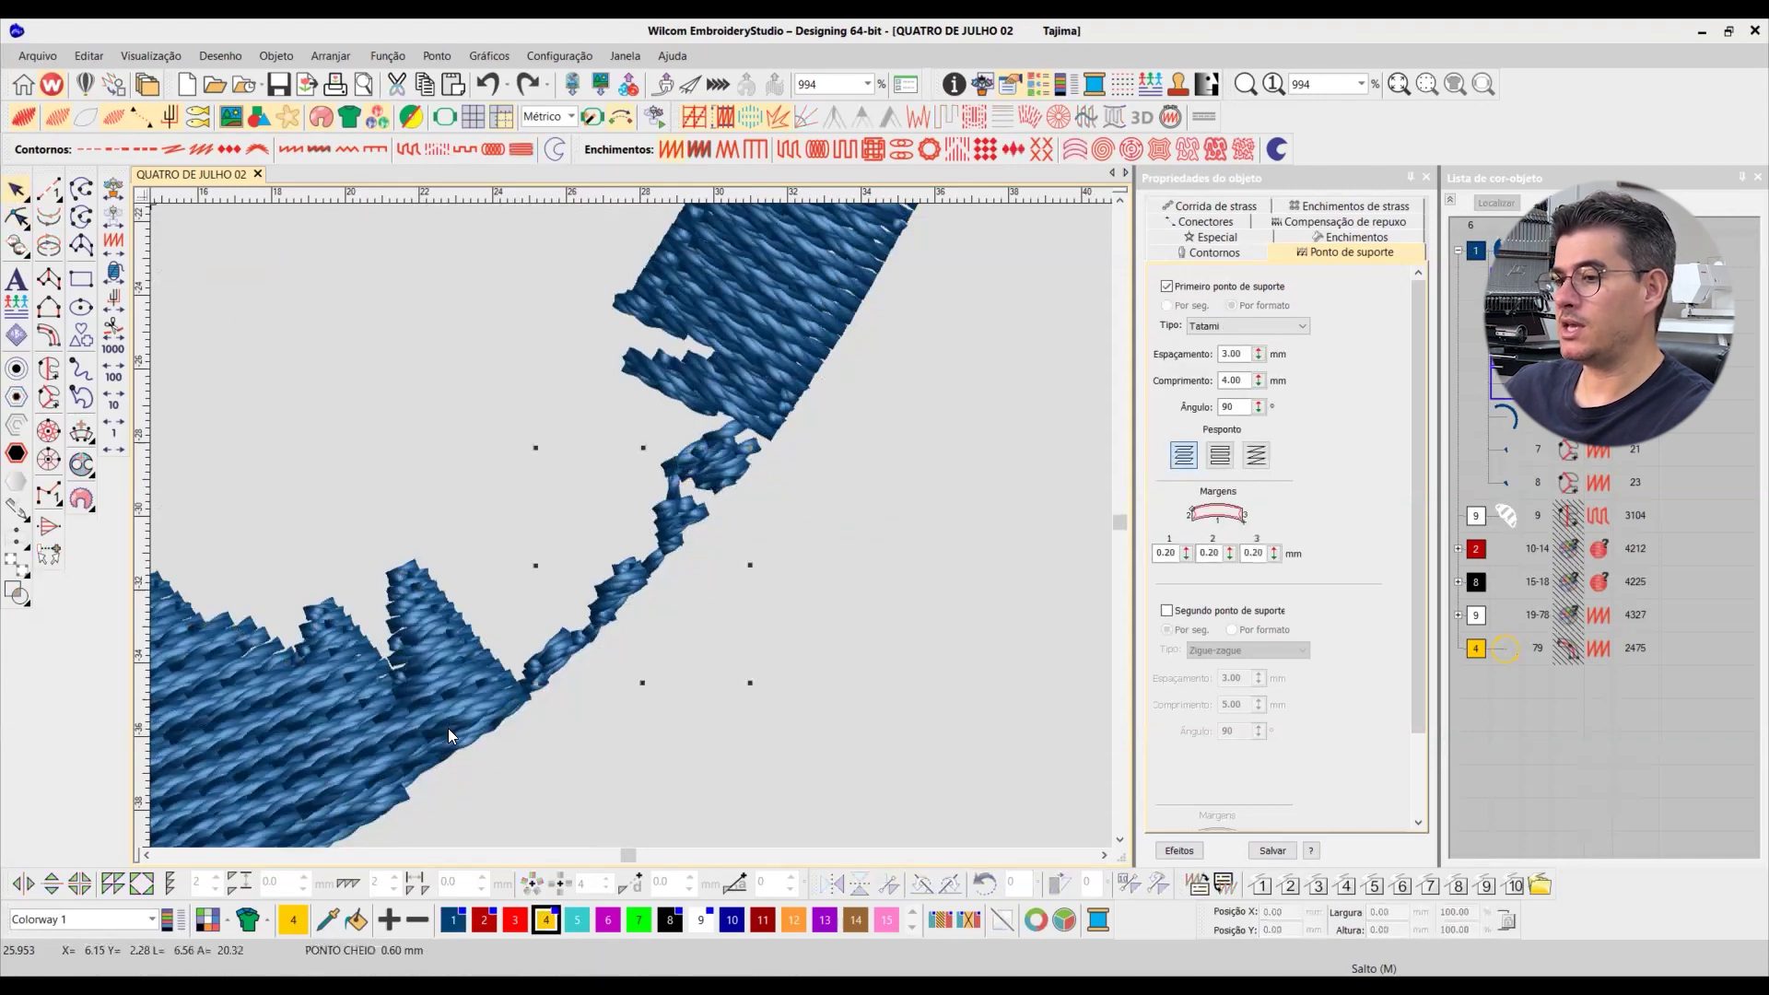
pyautogui.press('Delete')
pyautogui.click(832, 516)
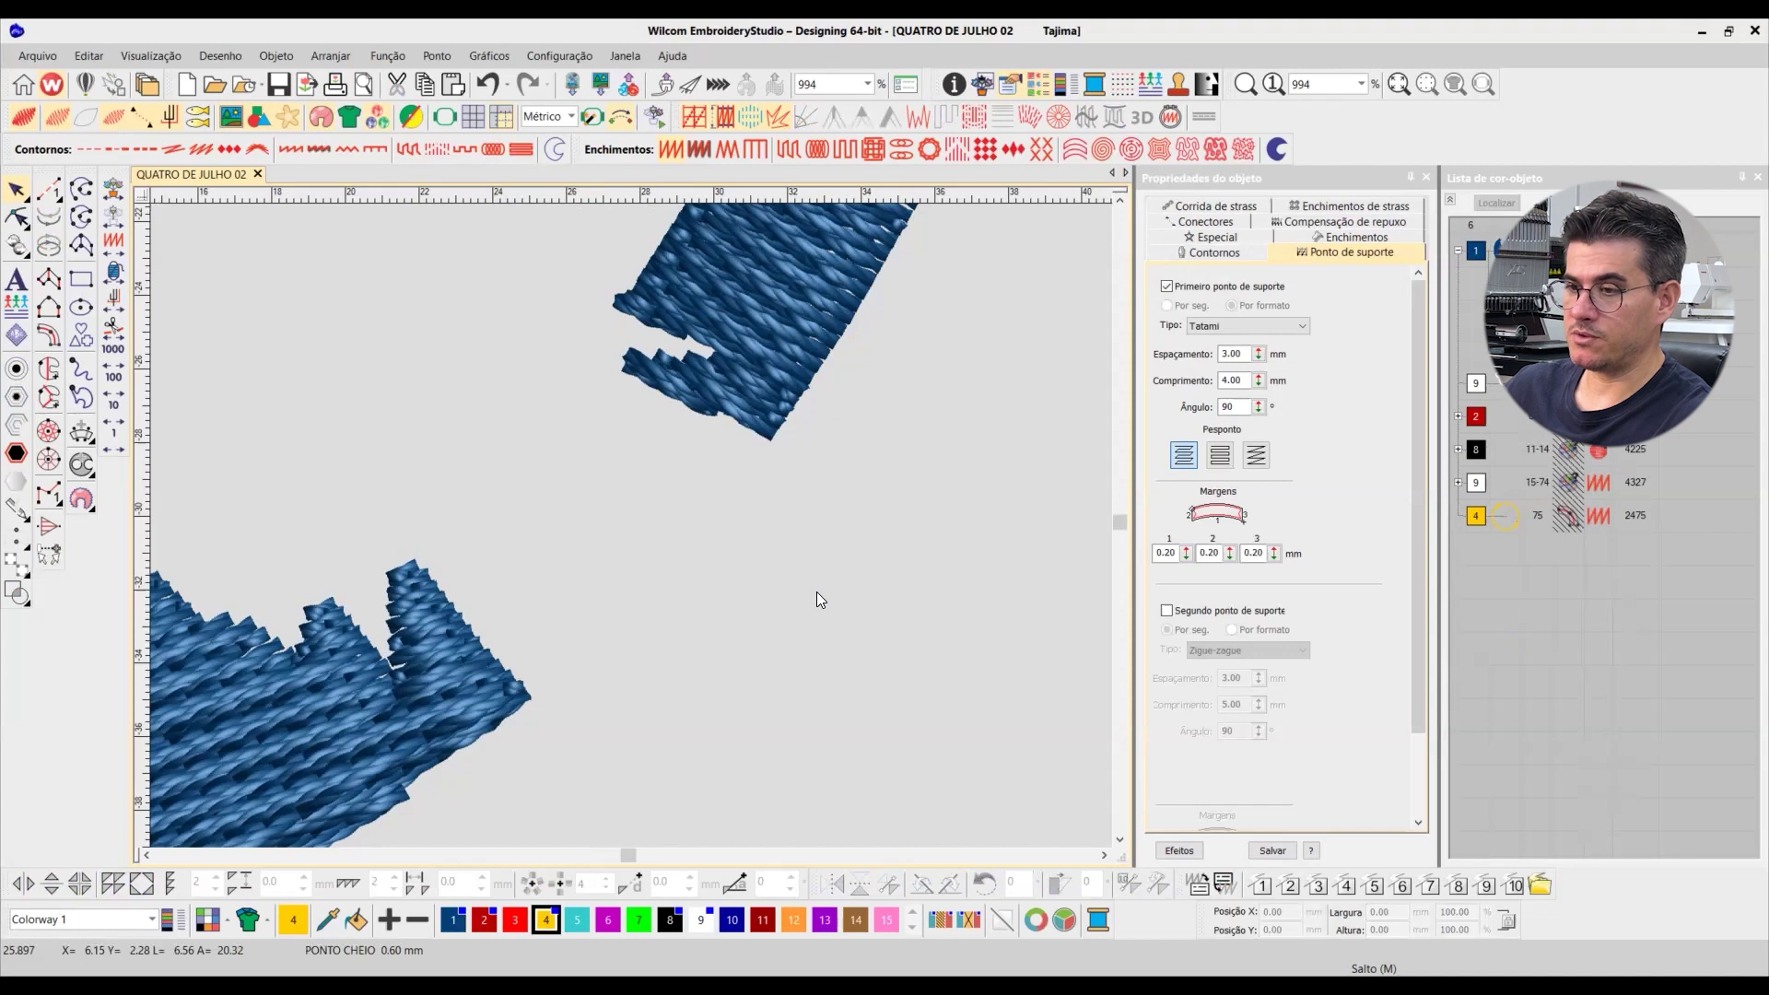
# Step: Compare the large blue fill, isolated at the lower wing tip, with the same area in the full design
pyautogui.hotkey('shift', 'h')
pyautogui.click(363, 742)
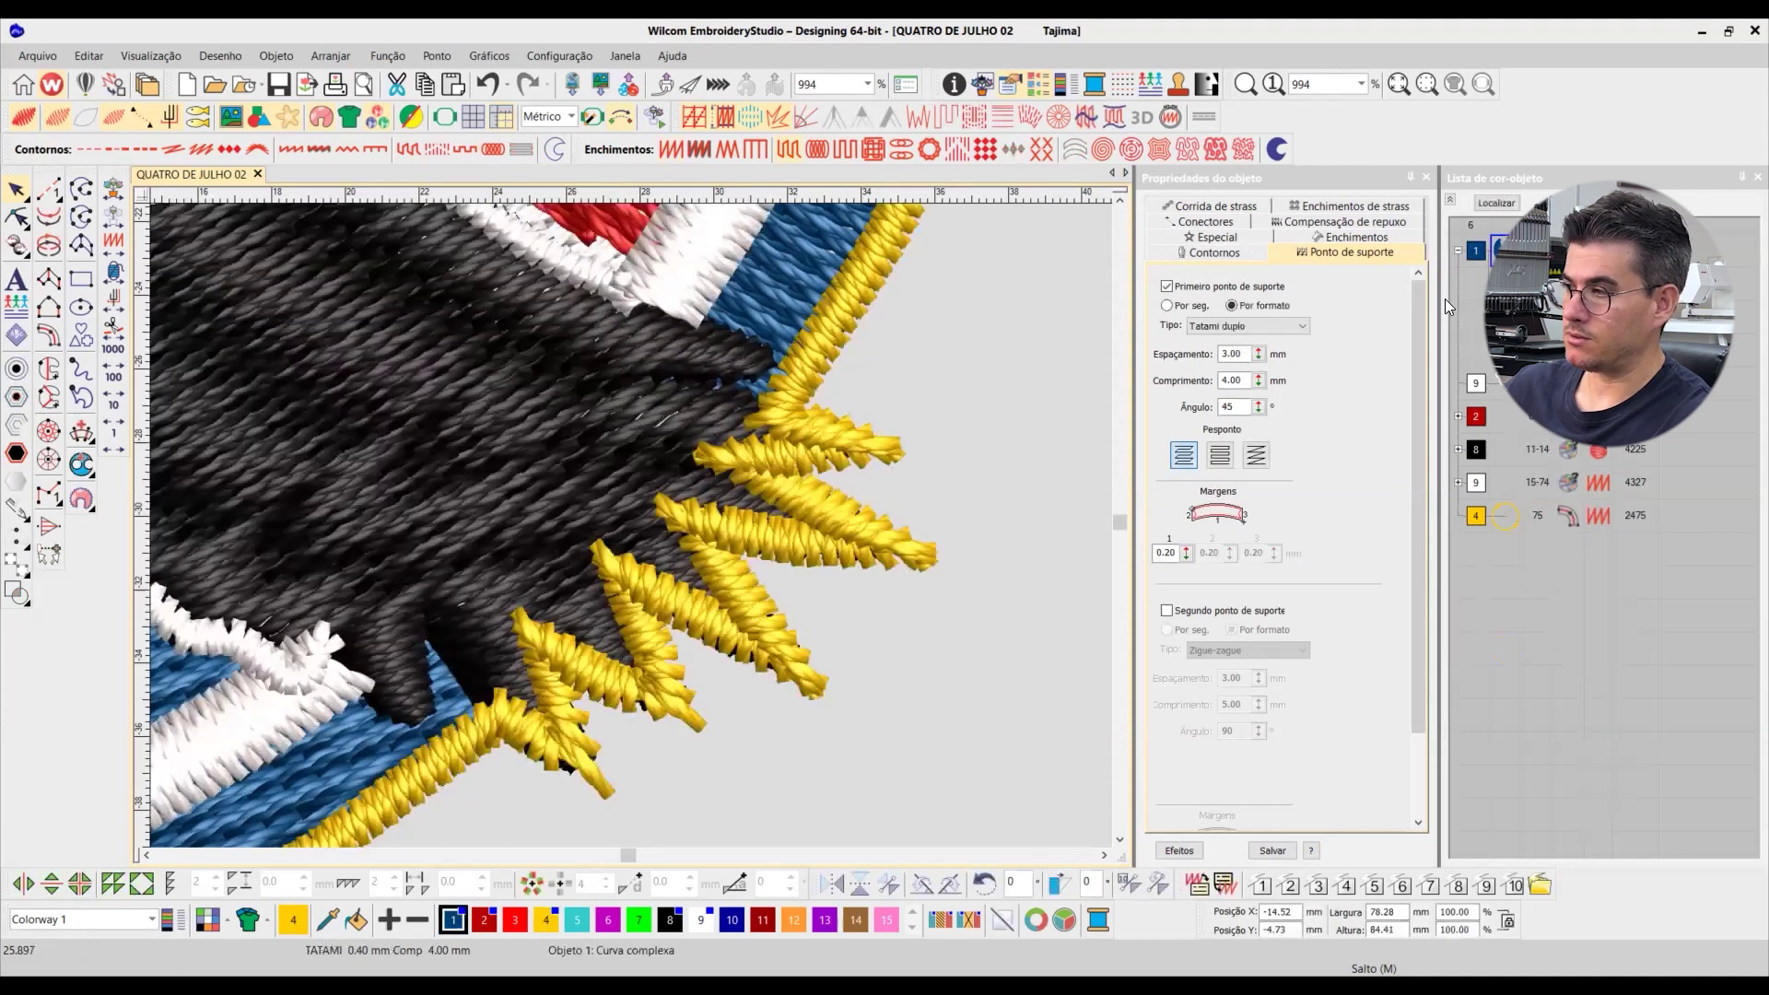
pyautogui.hotkey('alt', 'h')
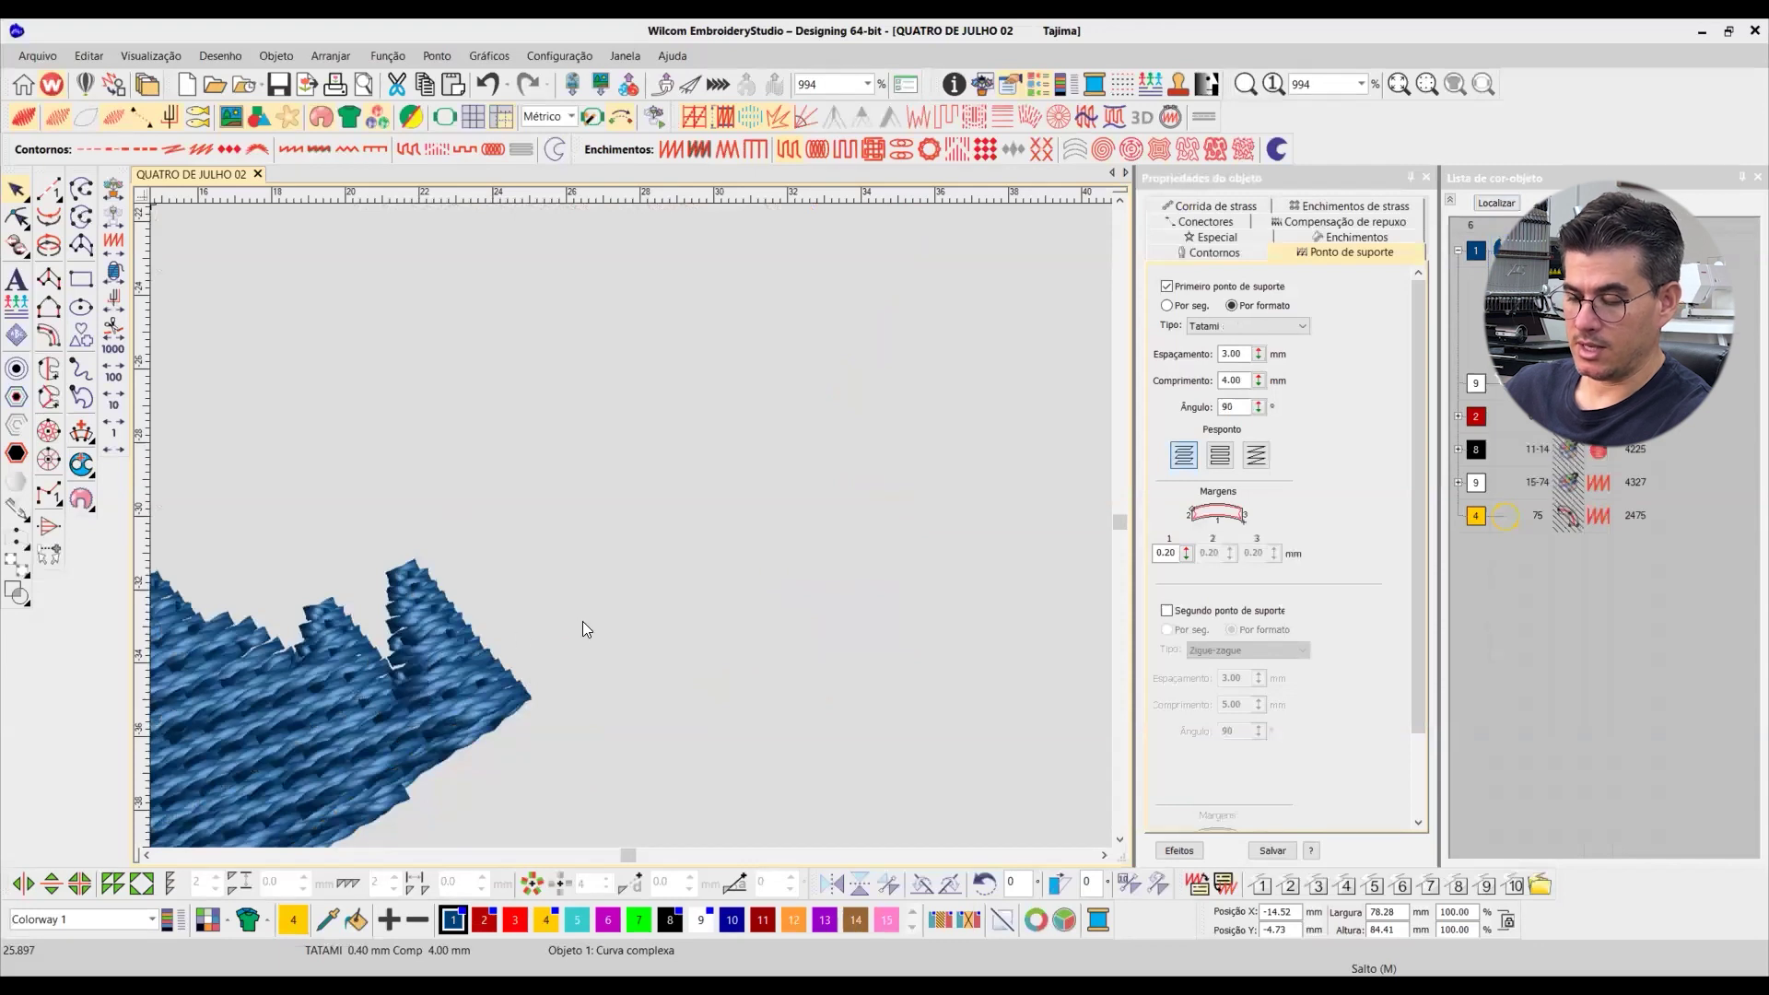
pyautogui.hotkey('shift', 'h')
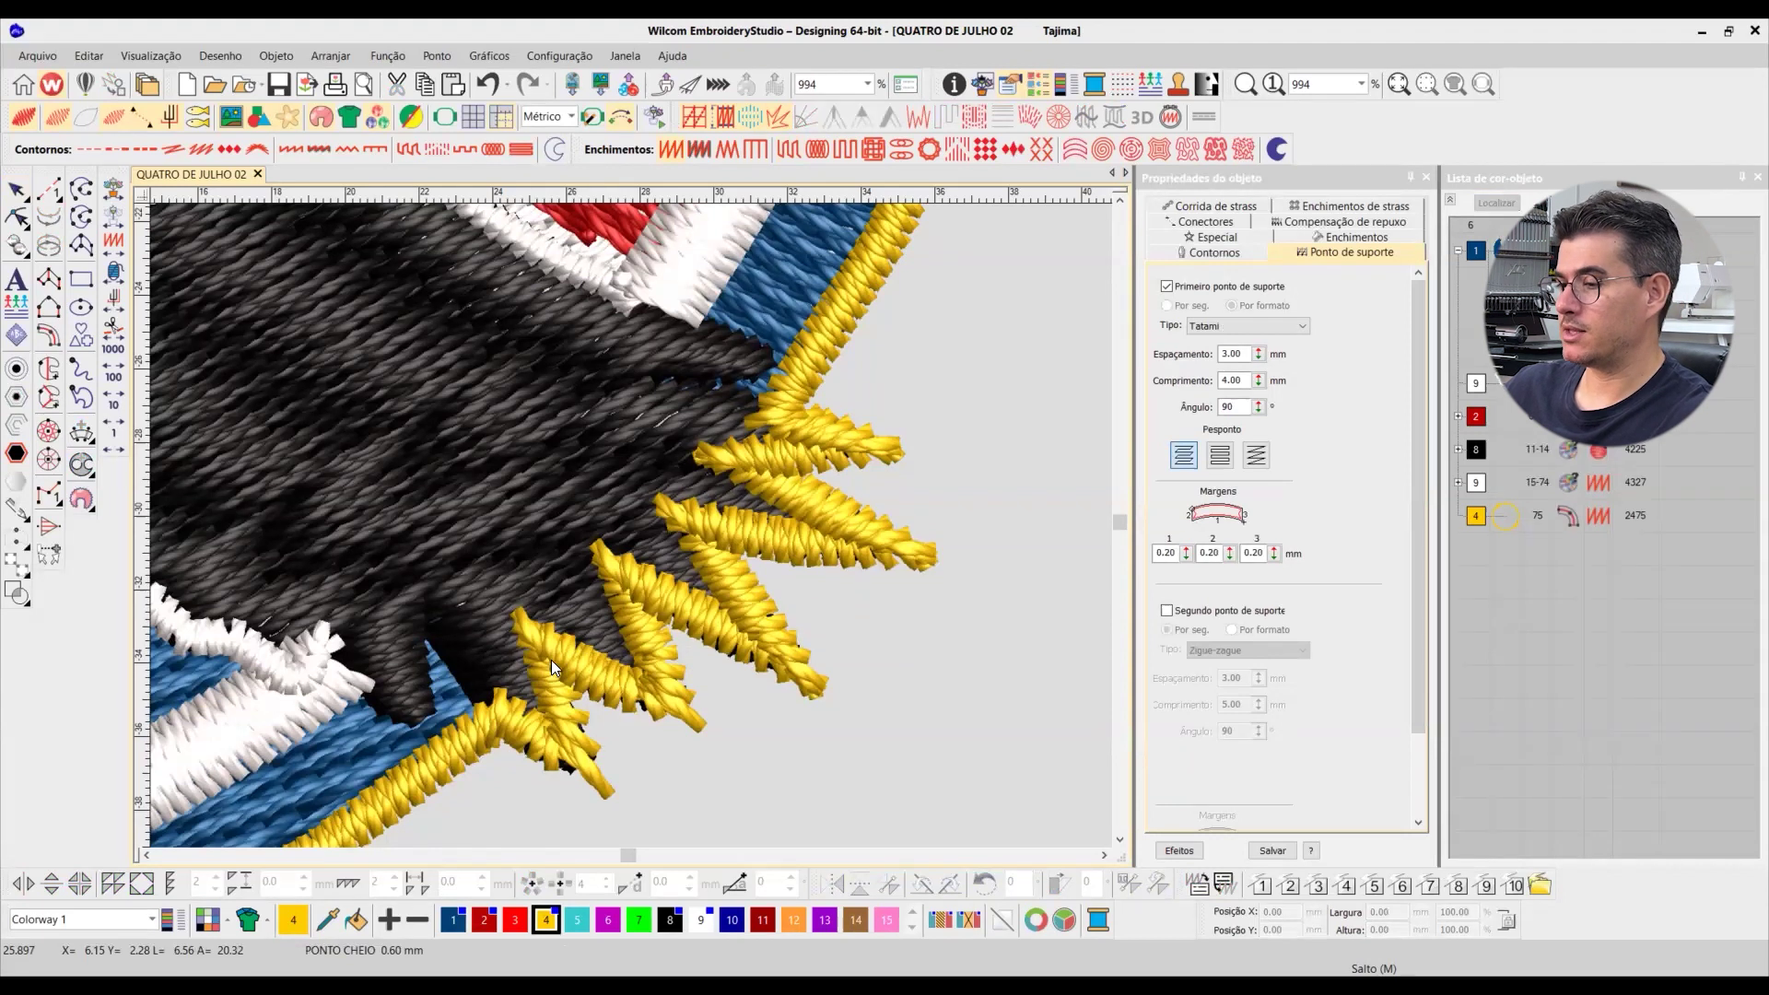
# Step: Select the white striped fill, isolate it, and examine its narrow border strips along the wing outline and at the lower tip
pyautogui.press('0')
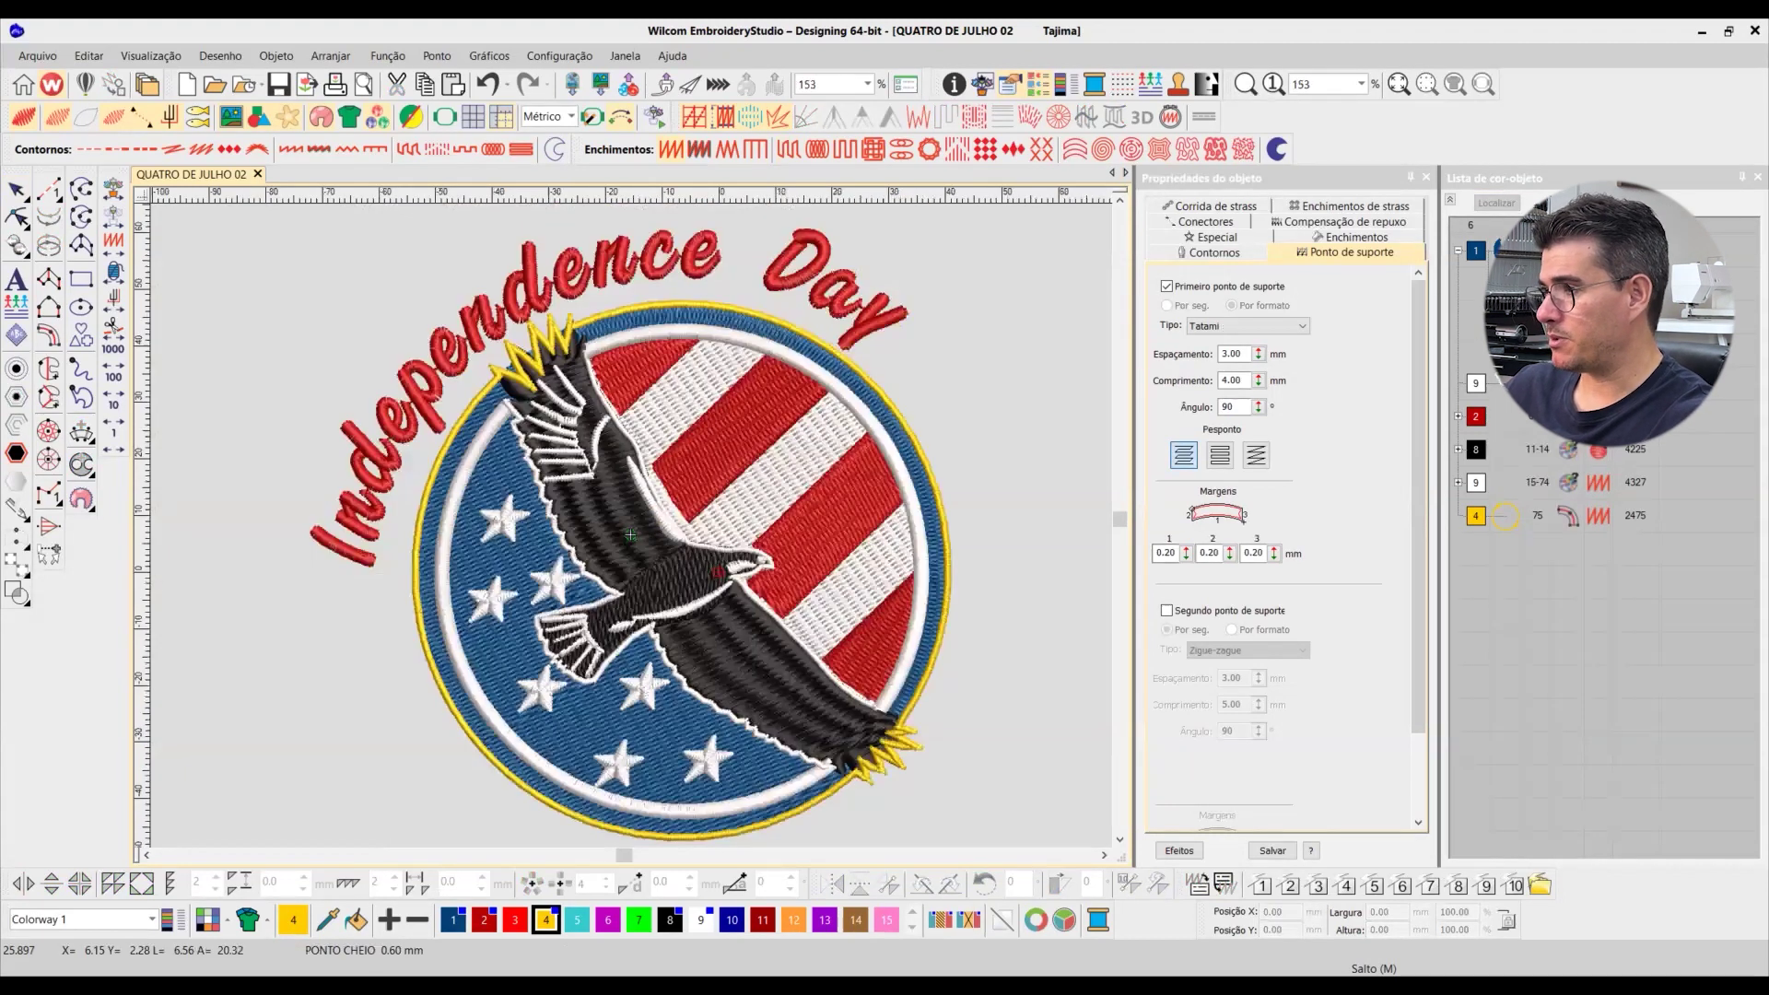
pyautogui.click(1503, 385)
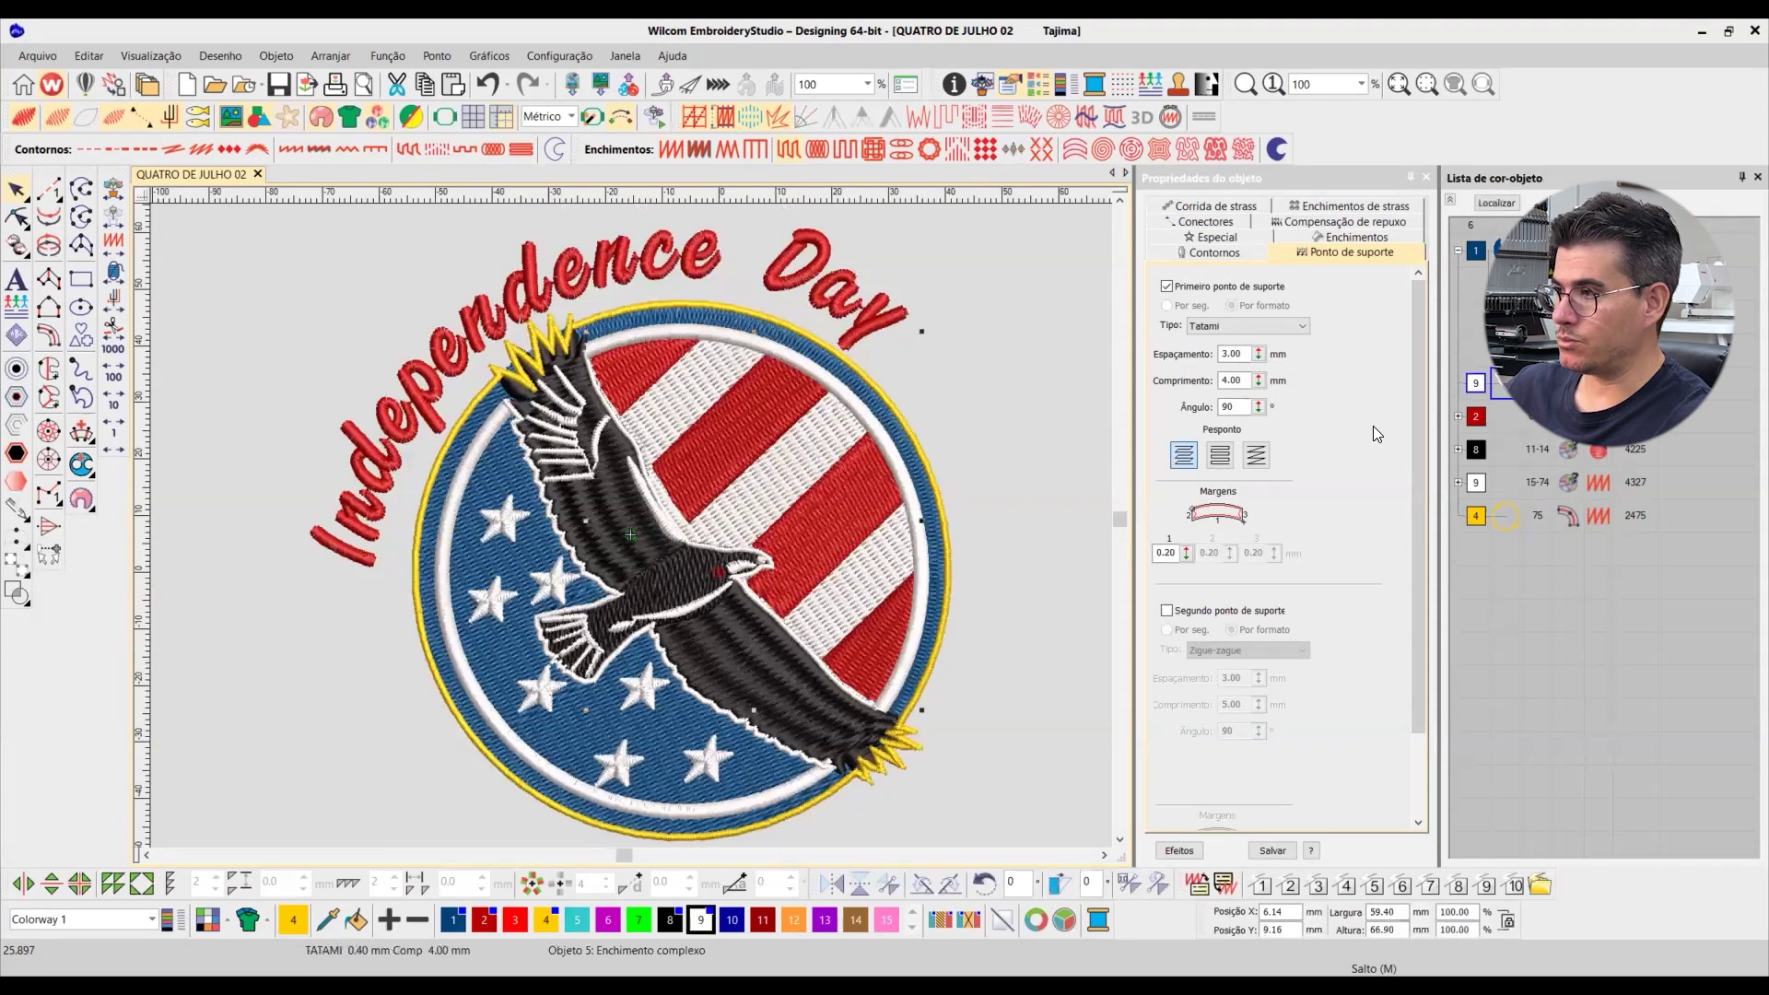
pyautogui.press('i')
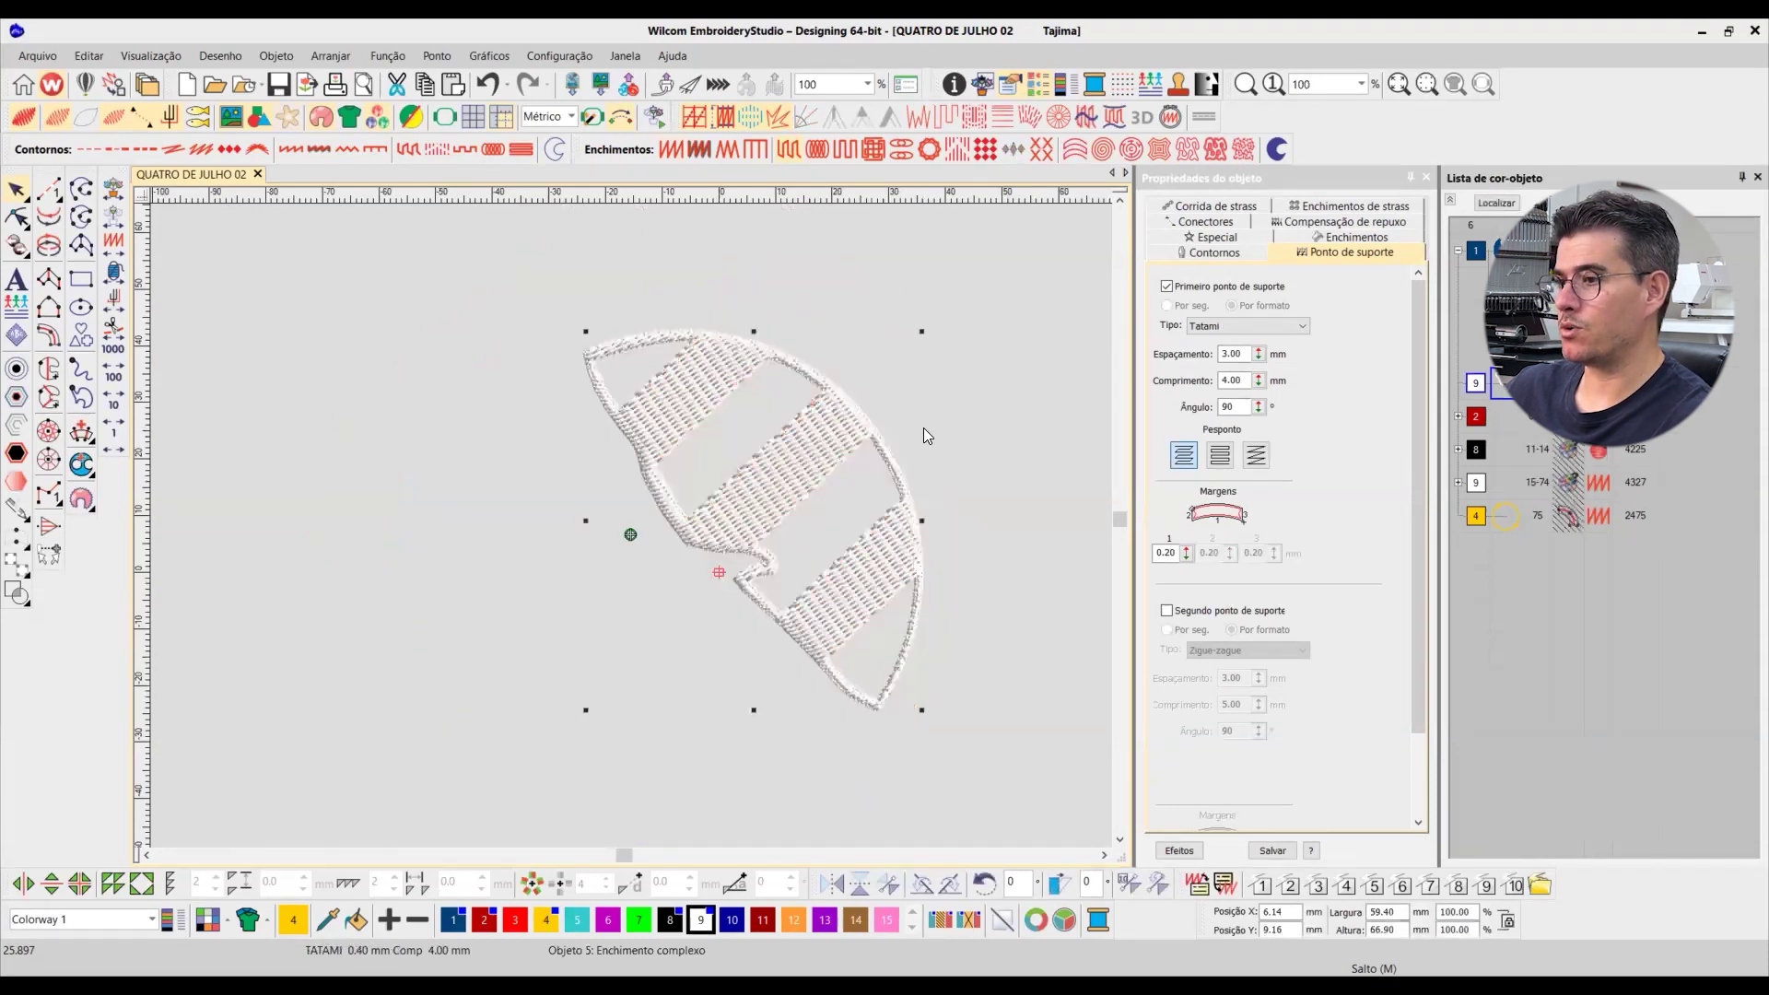
pyautogui.press('b')
pyautogui.moveTo(642, 397); pyautogui.dragTo(957, 738)
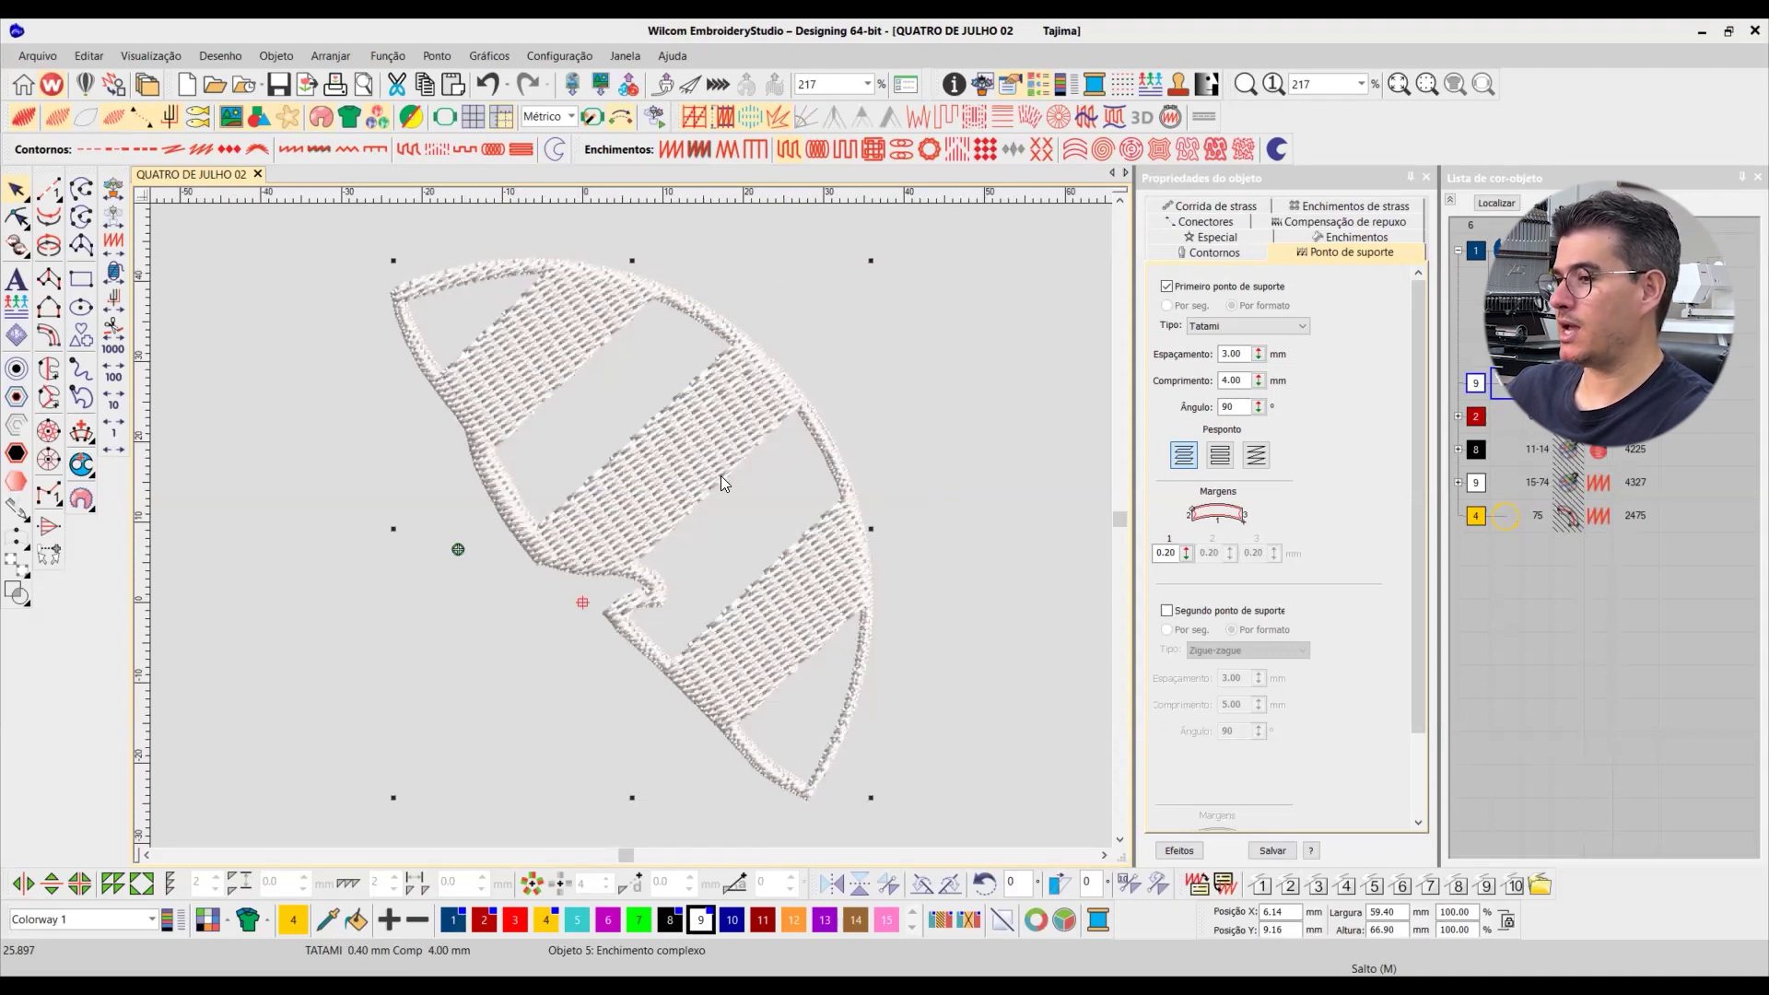
pyautogui.scroll(2, 590, 460)
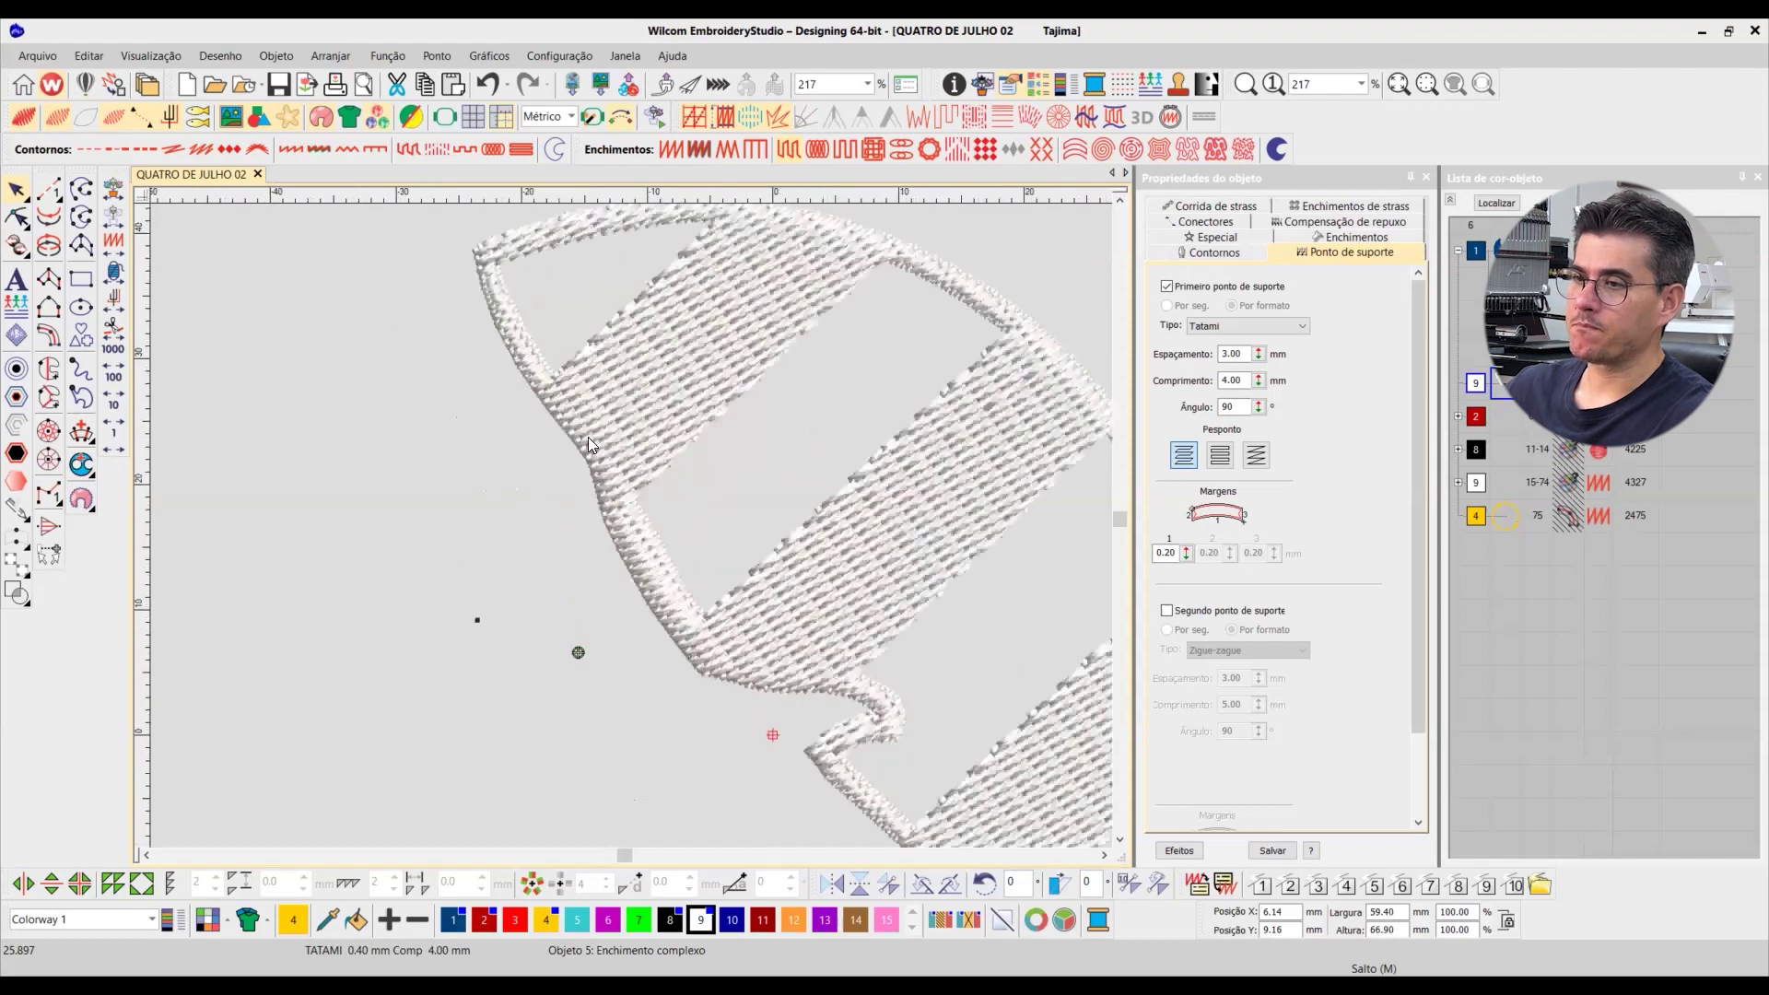
pyautogui.scroll(2, 588, 438)
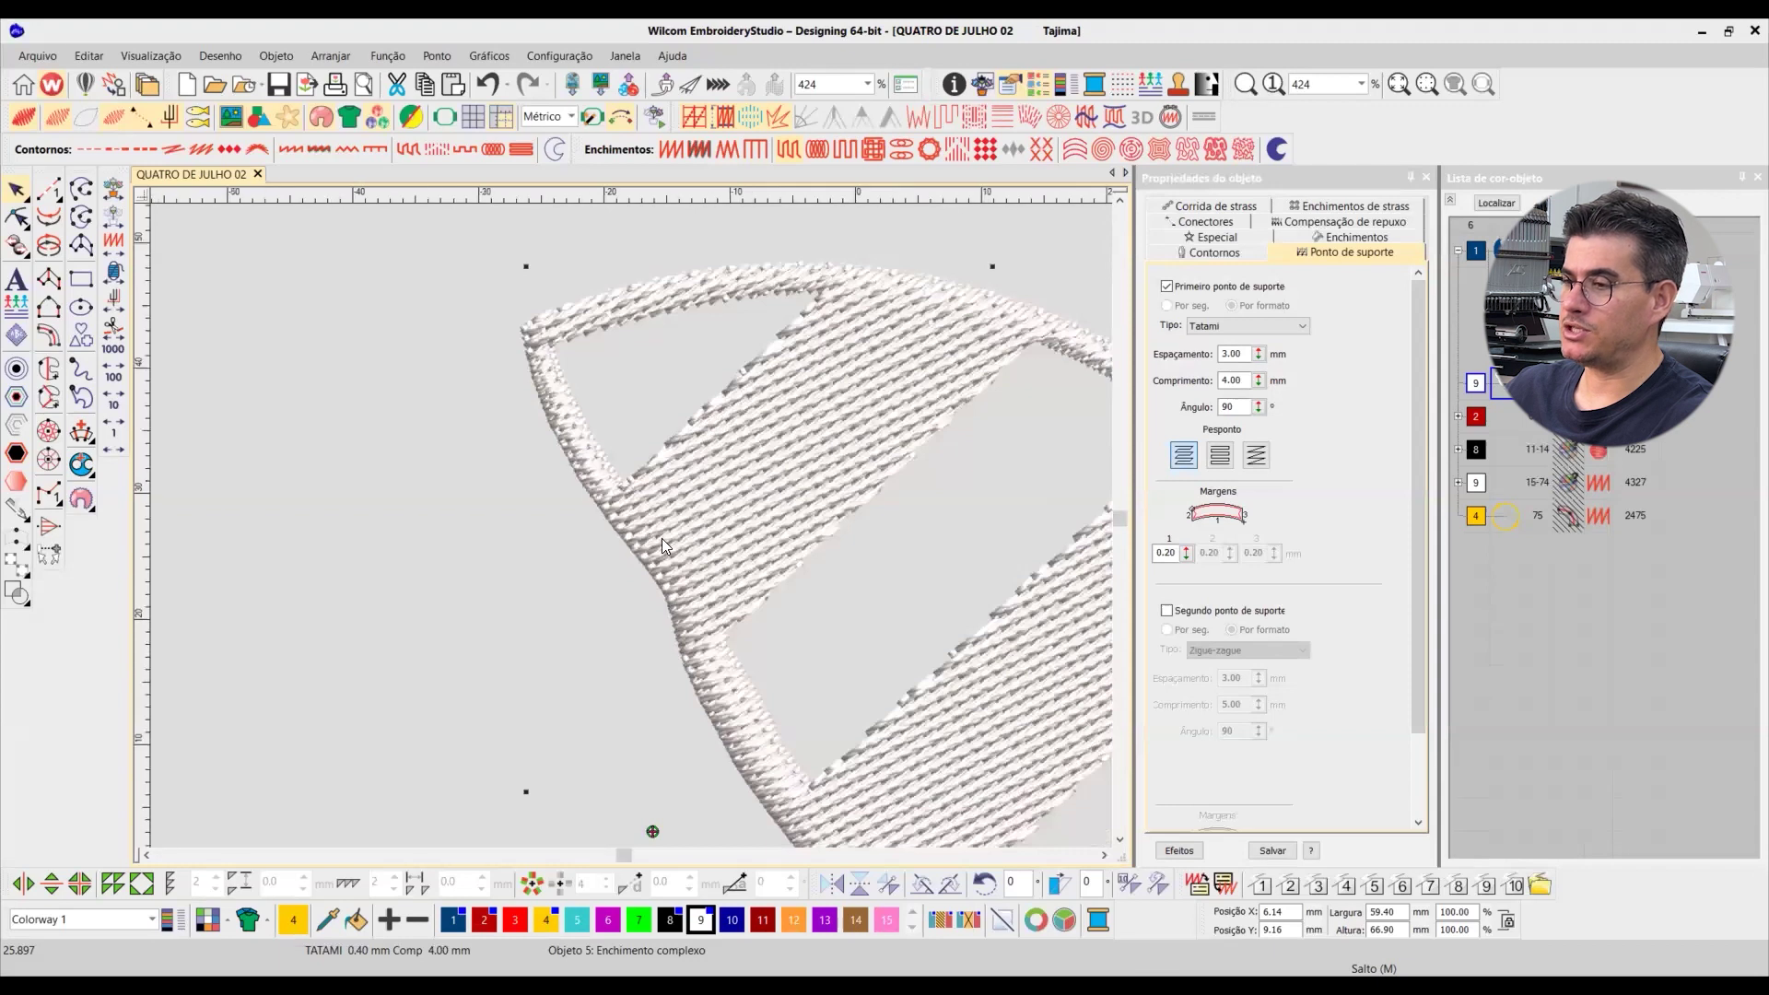
pyautogui.scroll(-4, 645, 532)
pyautogui.scroll(1, 635, 529)
pyautogui.scroll(4, 636, 529)
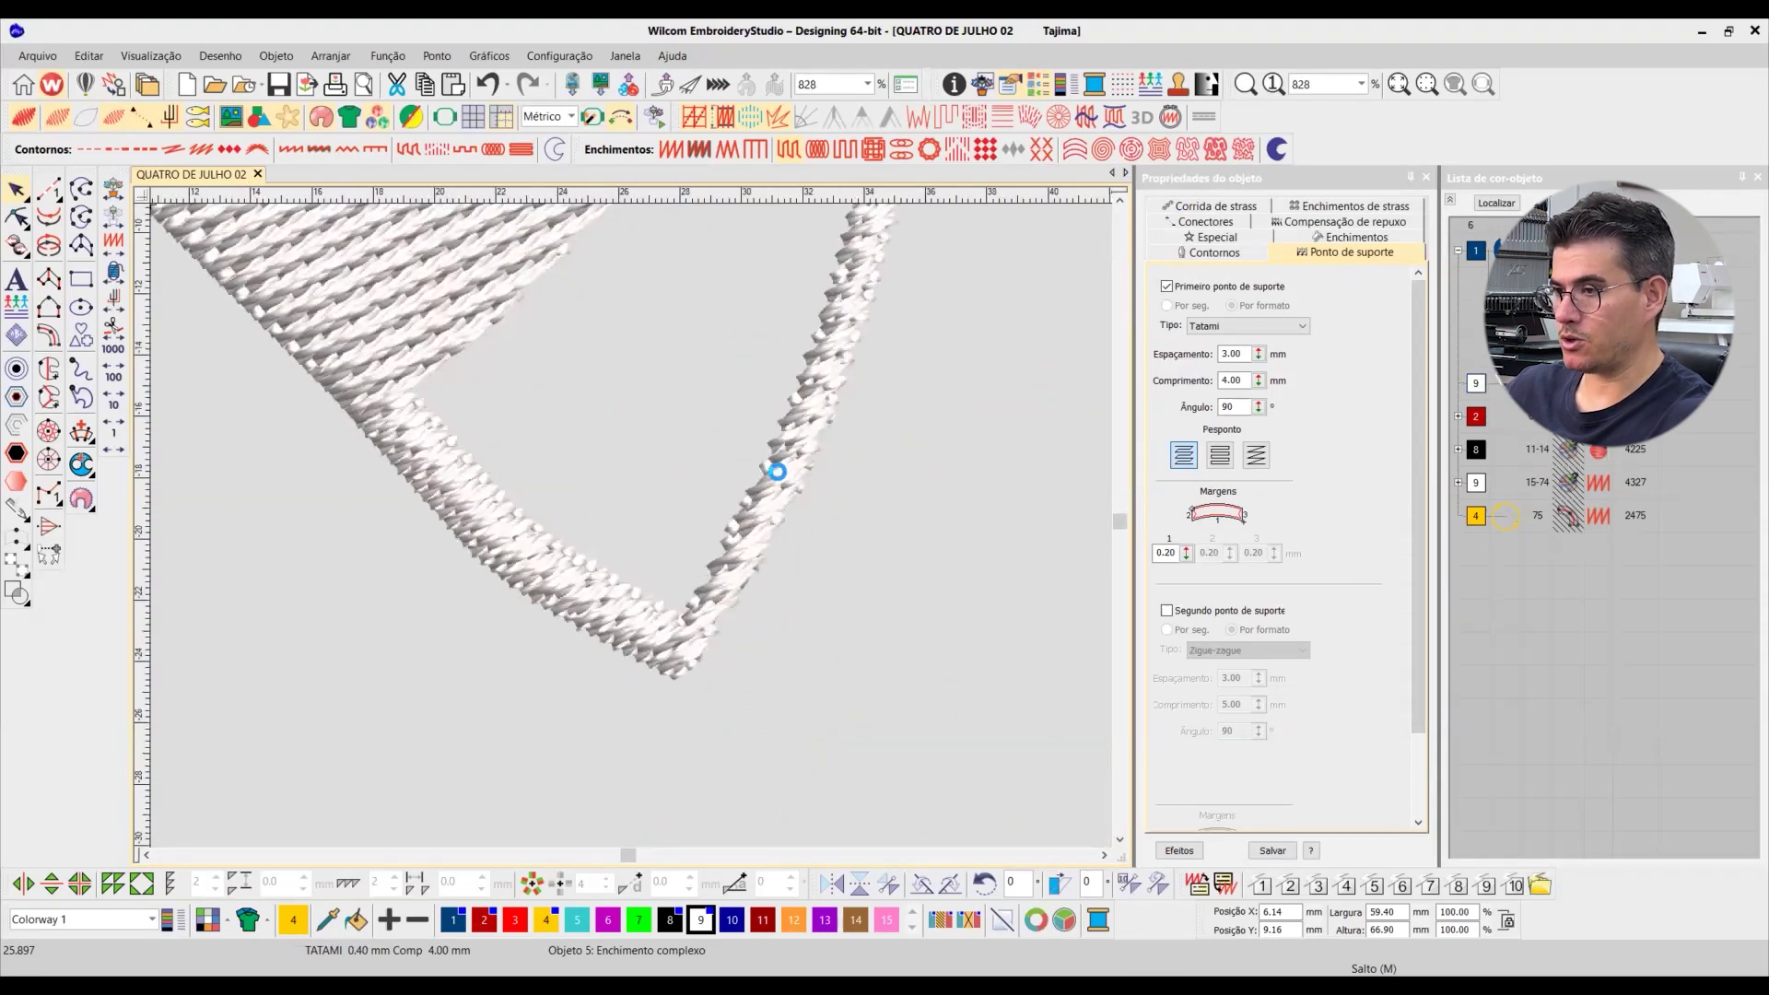
# Step: Measure the width of the thin white border strip near the fill's lower tip
pyautogui.press('m')
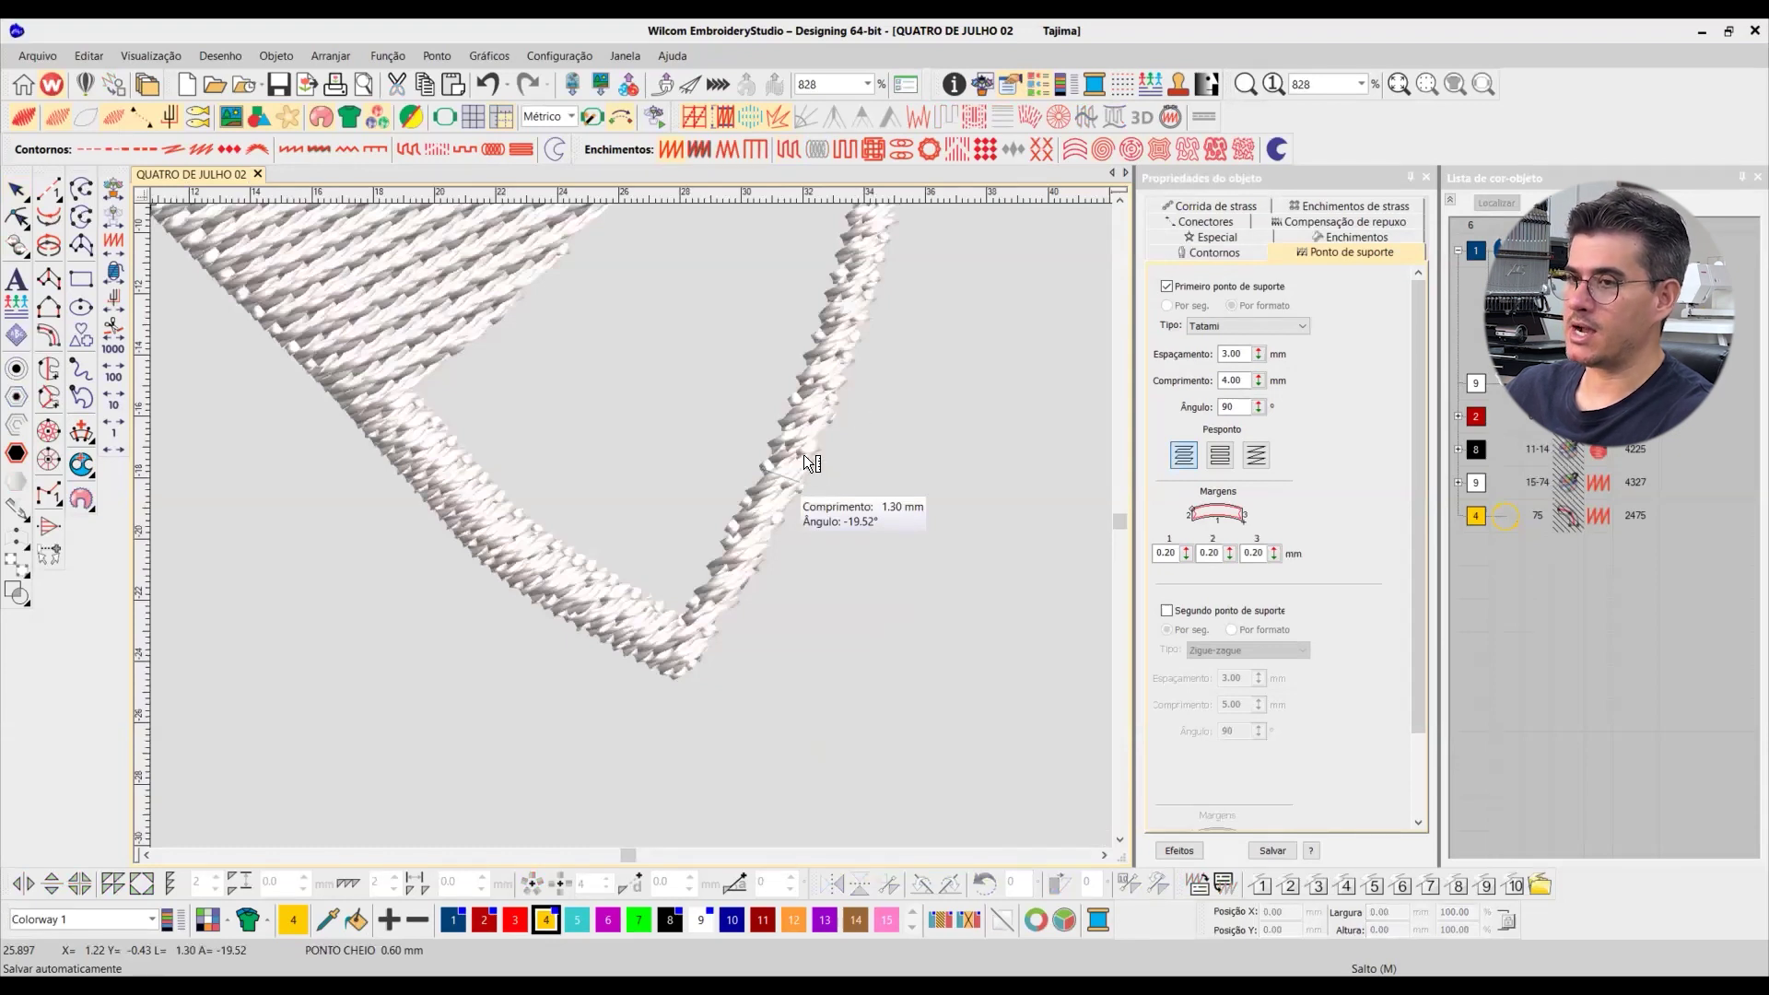
pyautogui.press('Escape')
pyautogui.click(899, 466)
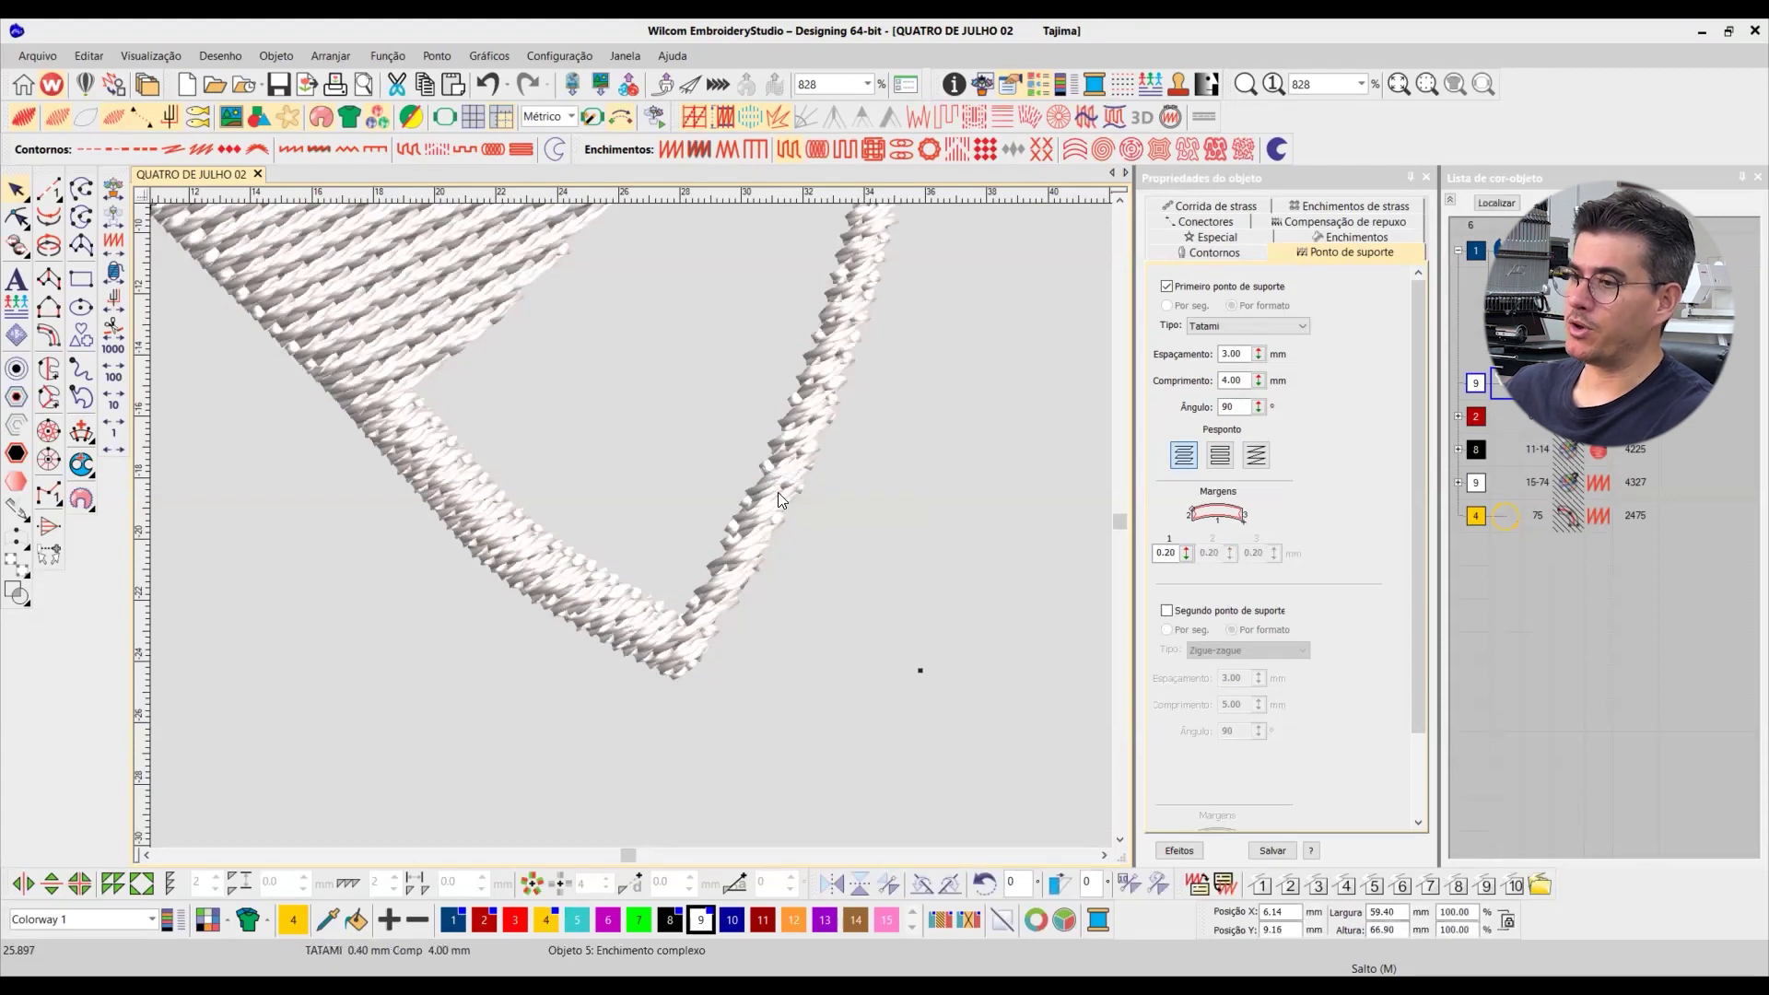
pyautogui.press('Escape')
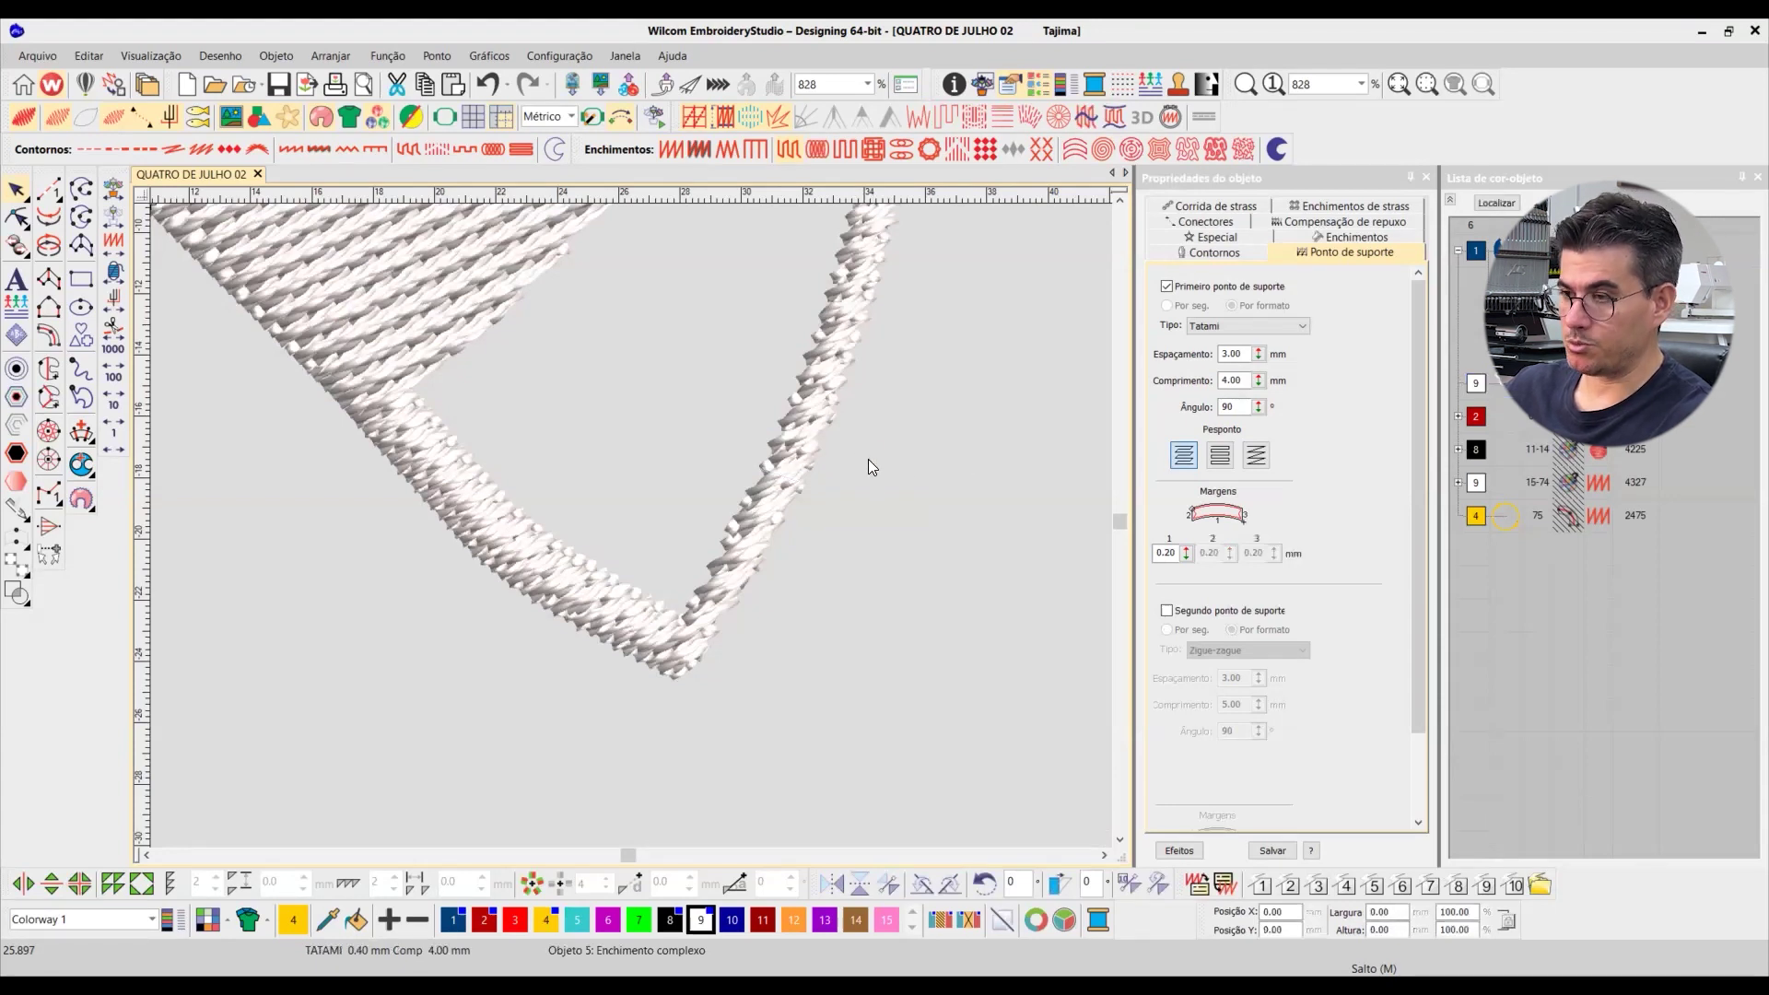
# Step: Show all the colors again and shift the right white satin ring section outward to expose the fill edge underneath
pyautogui.scroll(-4, 860, 458)
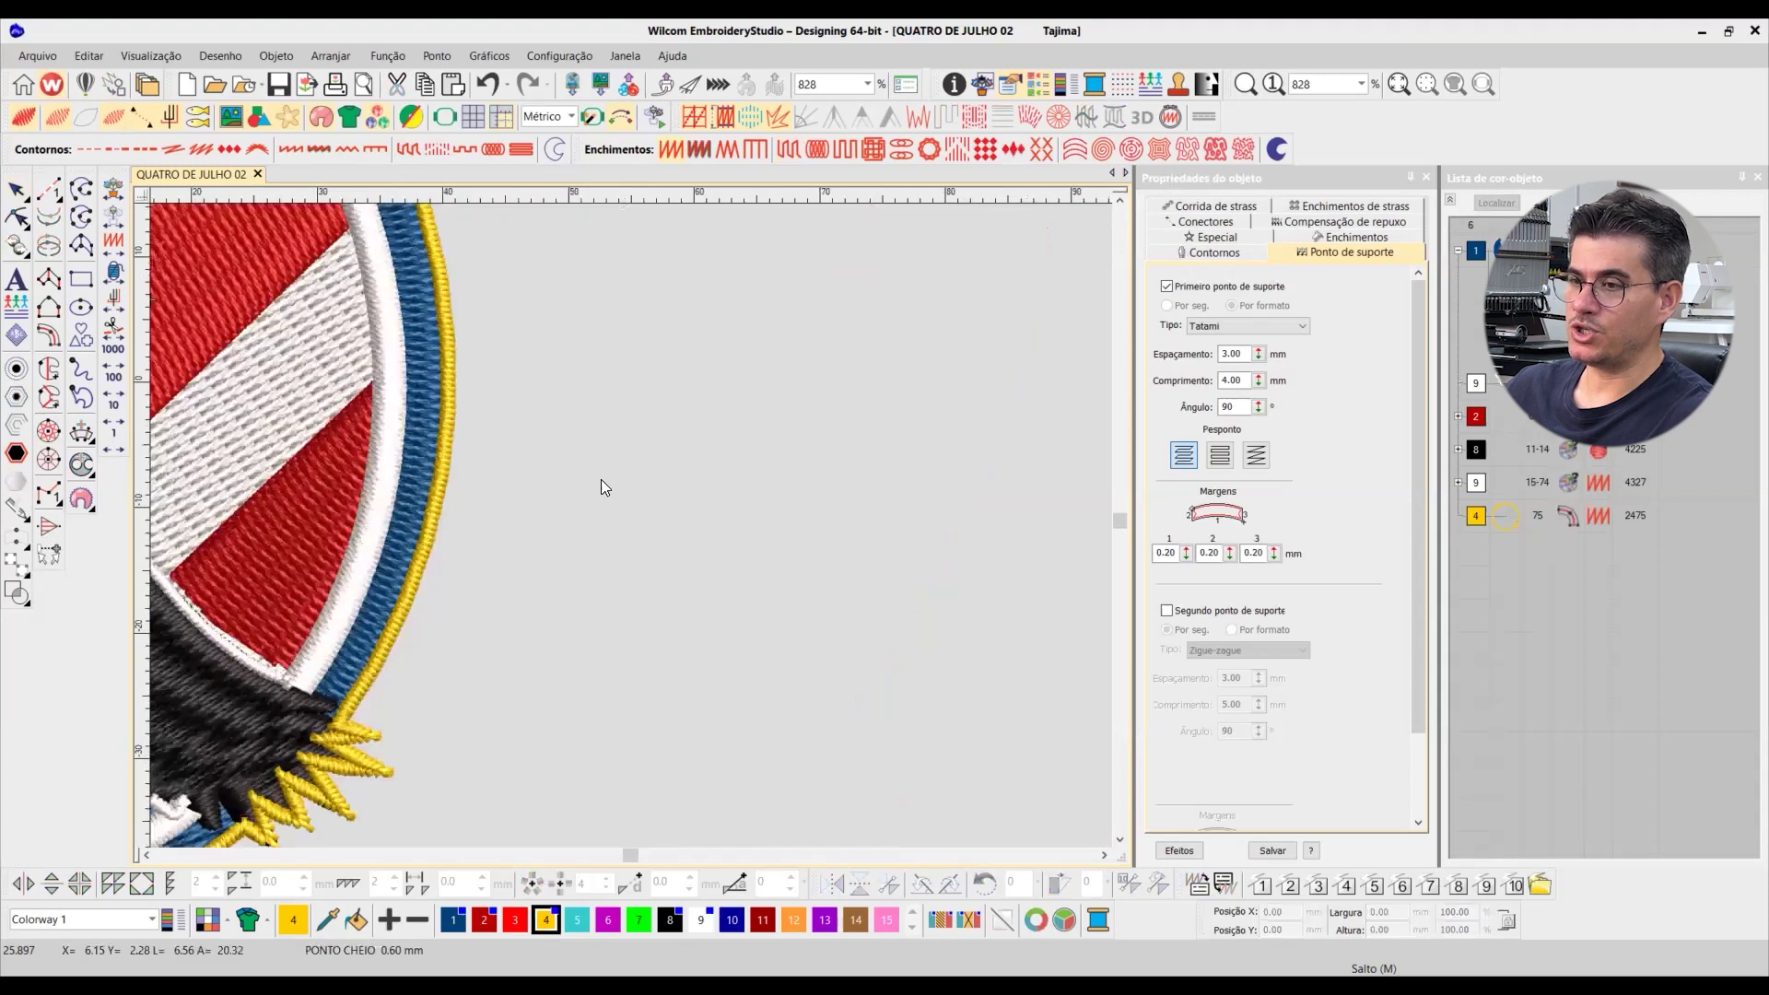
pyautogui.scroll(-2, 601, 479)
pyautogui.press('v')
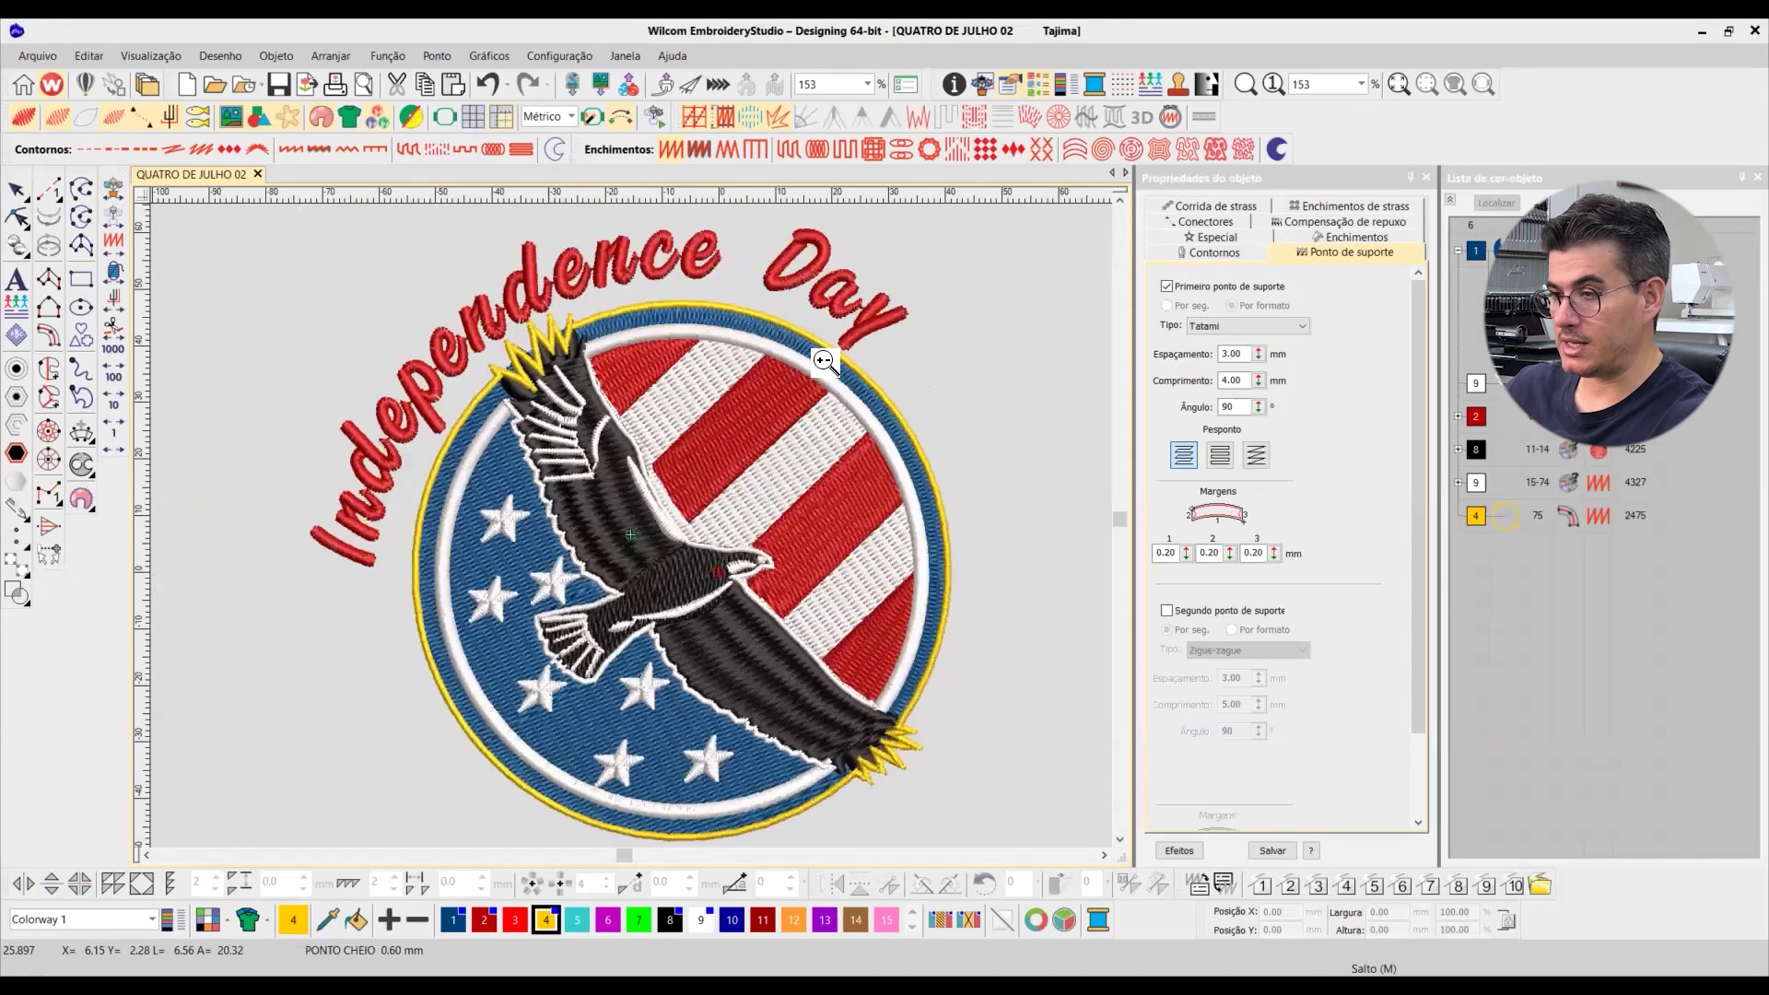
pyautogui.click(856, 457)
pyautogui.moveTo(776, 433); pyautogui.dragTo(802, 382)
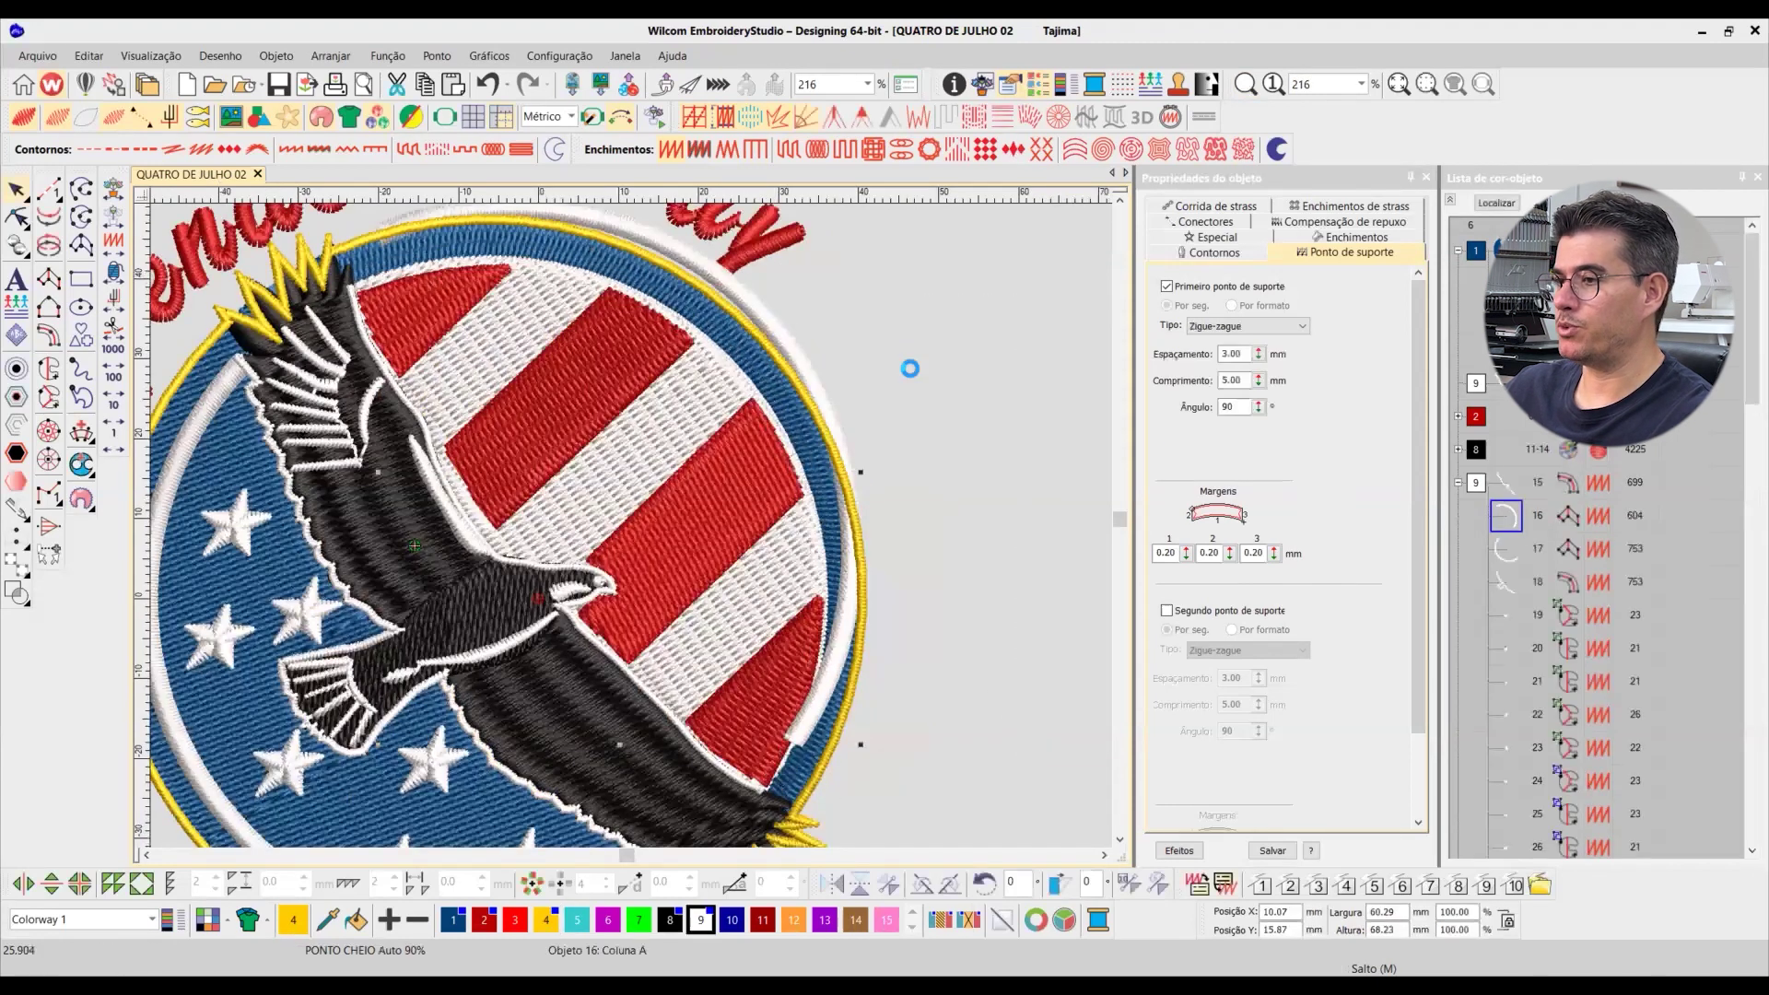
# Step: Select the white striped fill and examine how it meets the red stripes and the eagle's outline in the full design
pyautogui.click(680, 408)
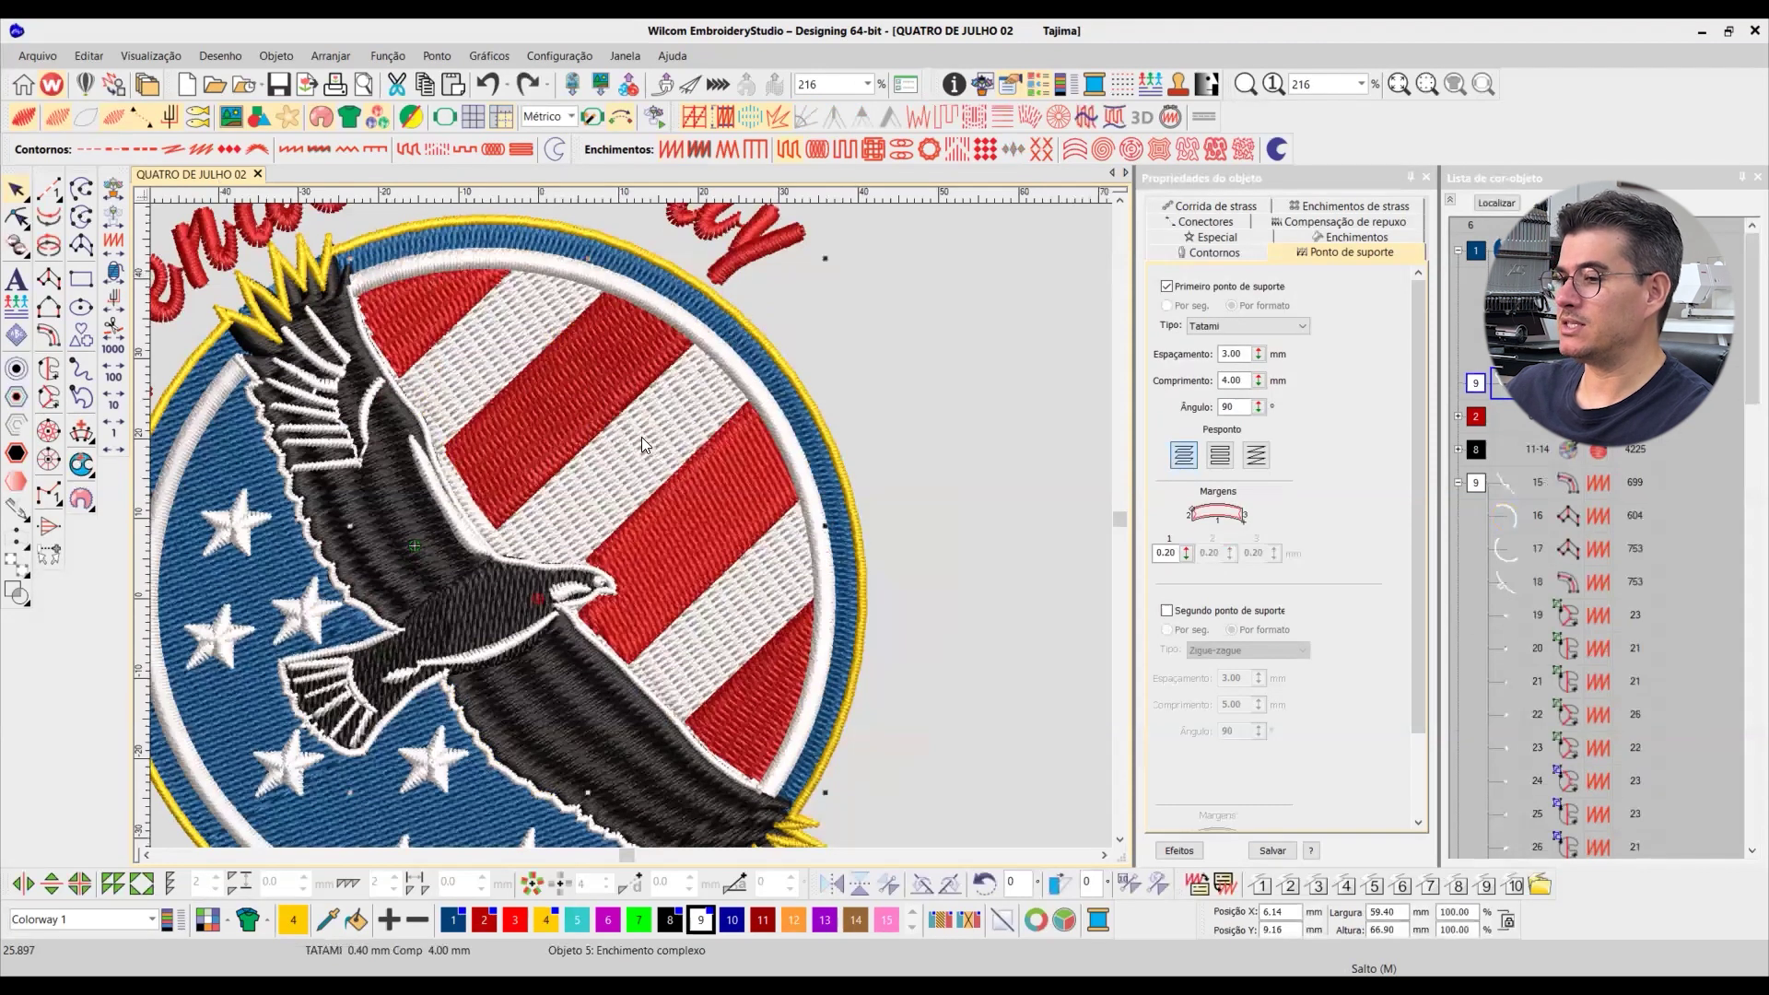
pyautogui.scroll(1, 629, 532)
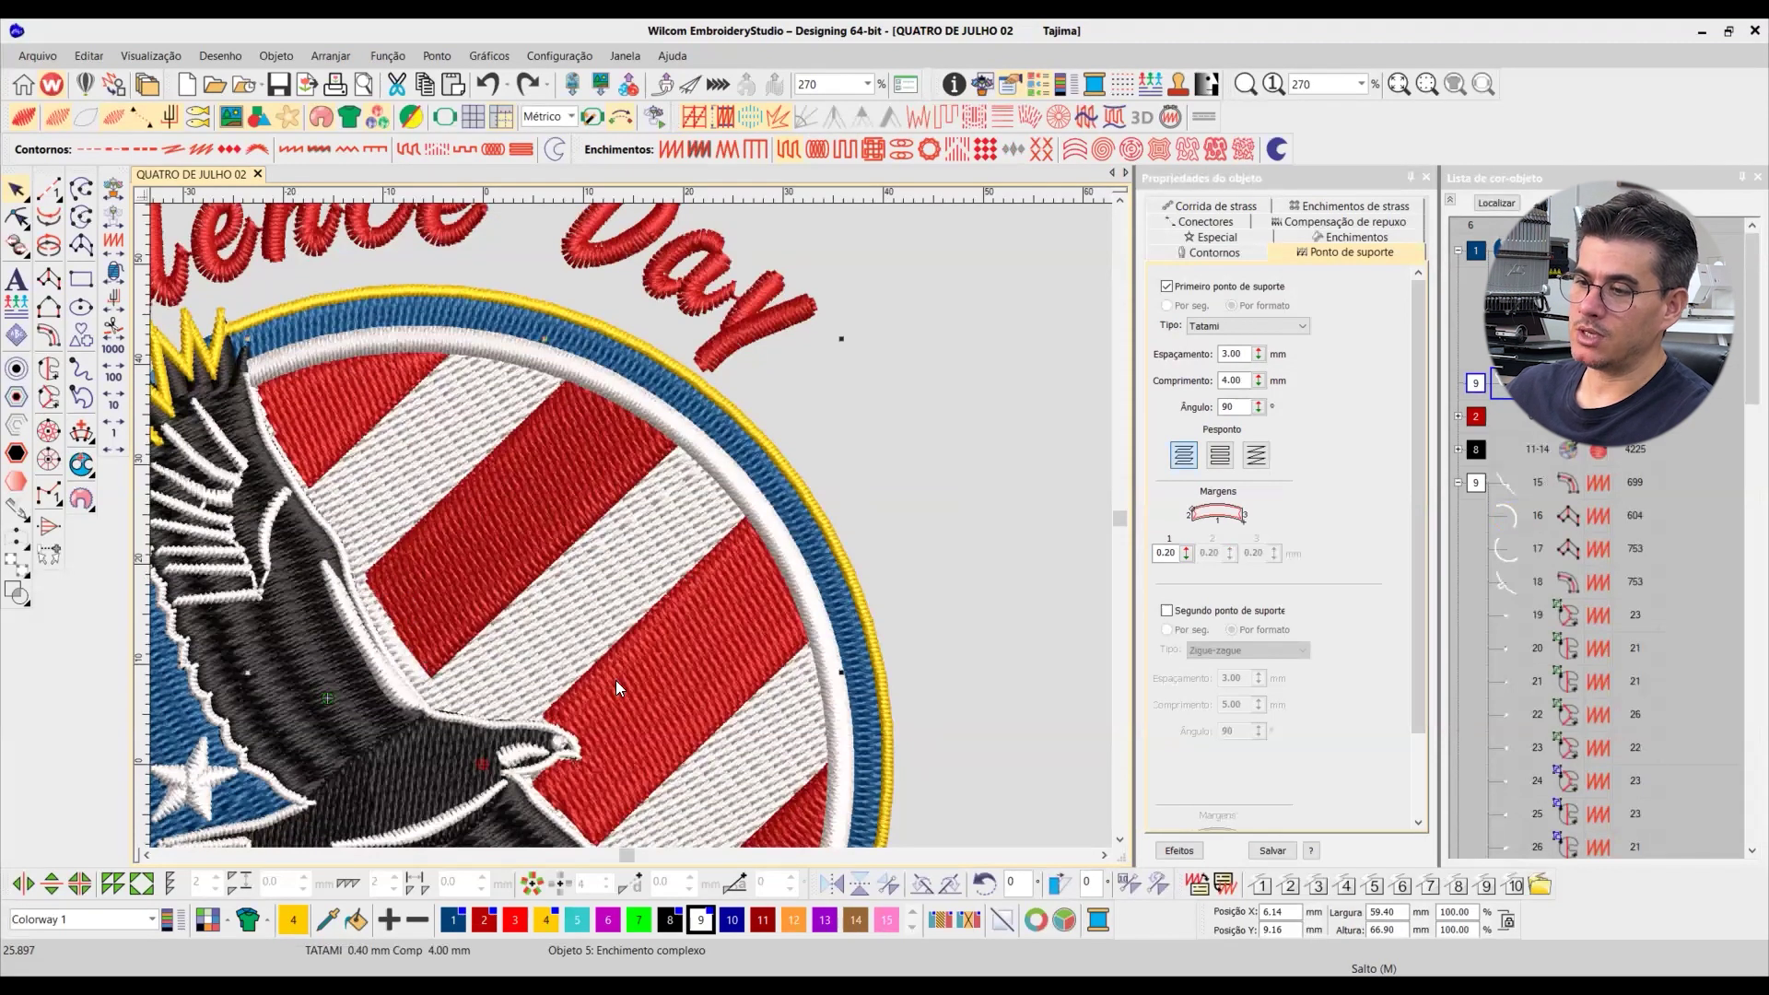
pyautogui.click(1119, 841)
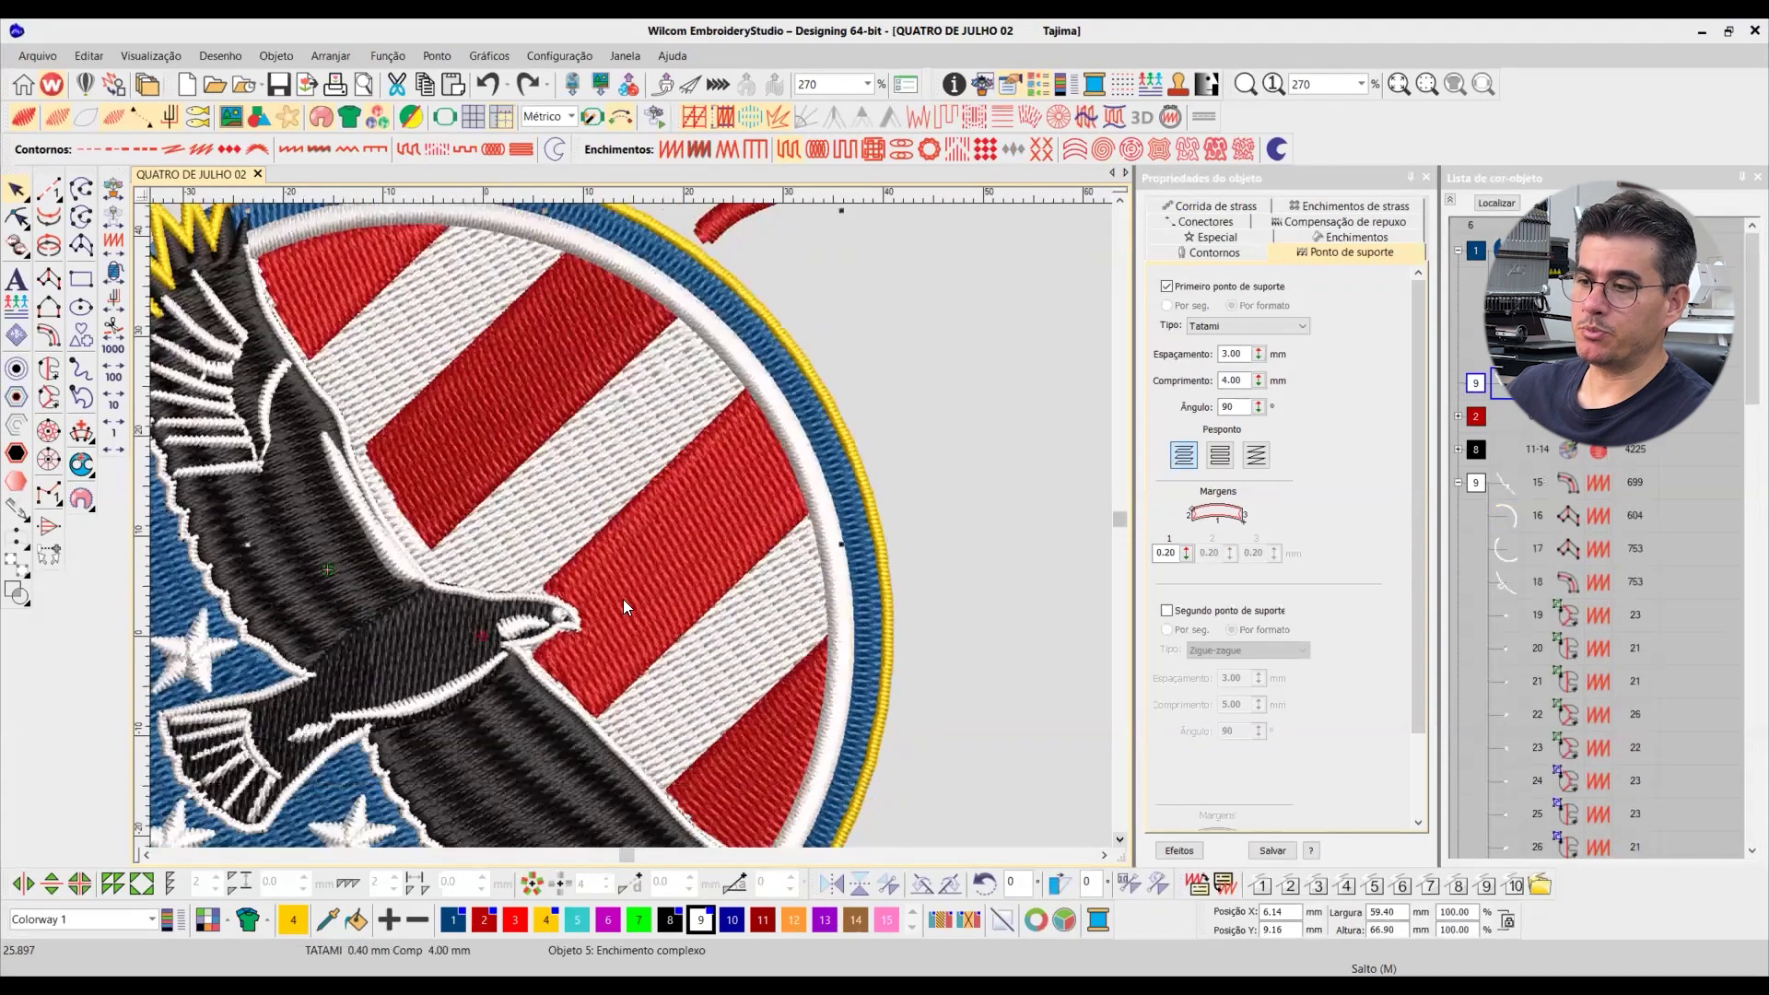
# Step: Reshape the second red stripe so its eagle-side end extends under the white outline of the upper wing
pyautogui.click(492, 455)
pyautogui.click(20, 221)
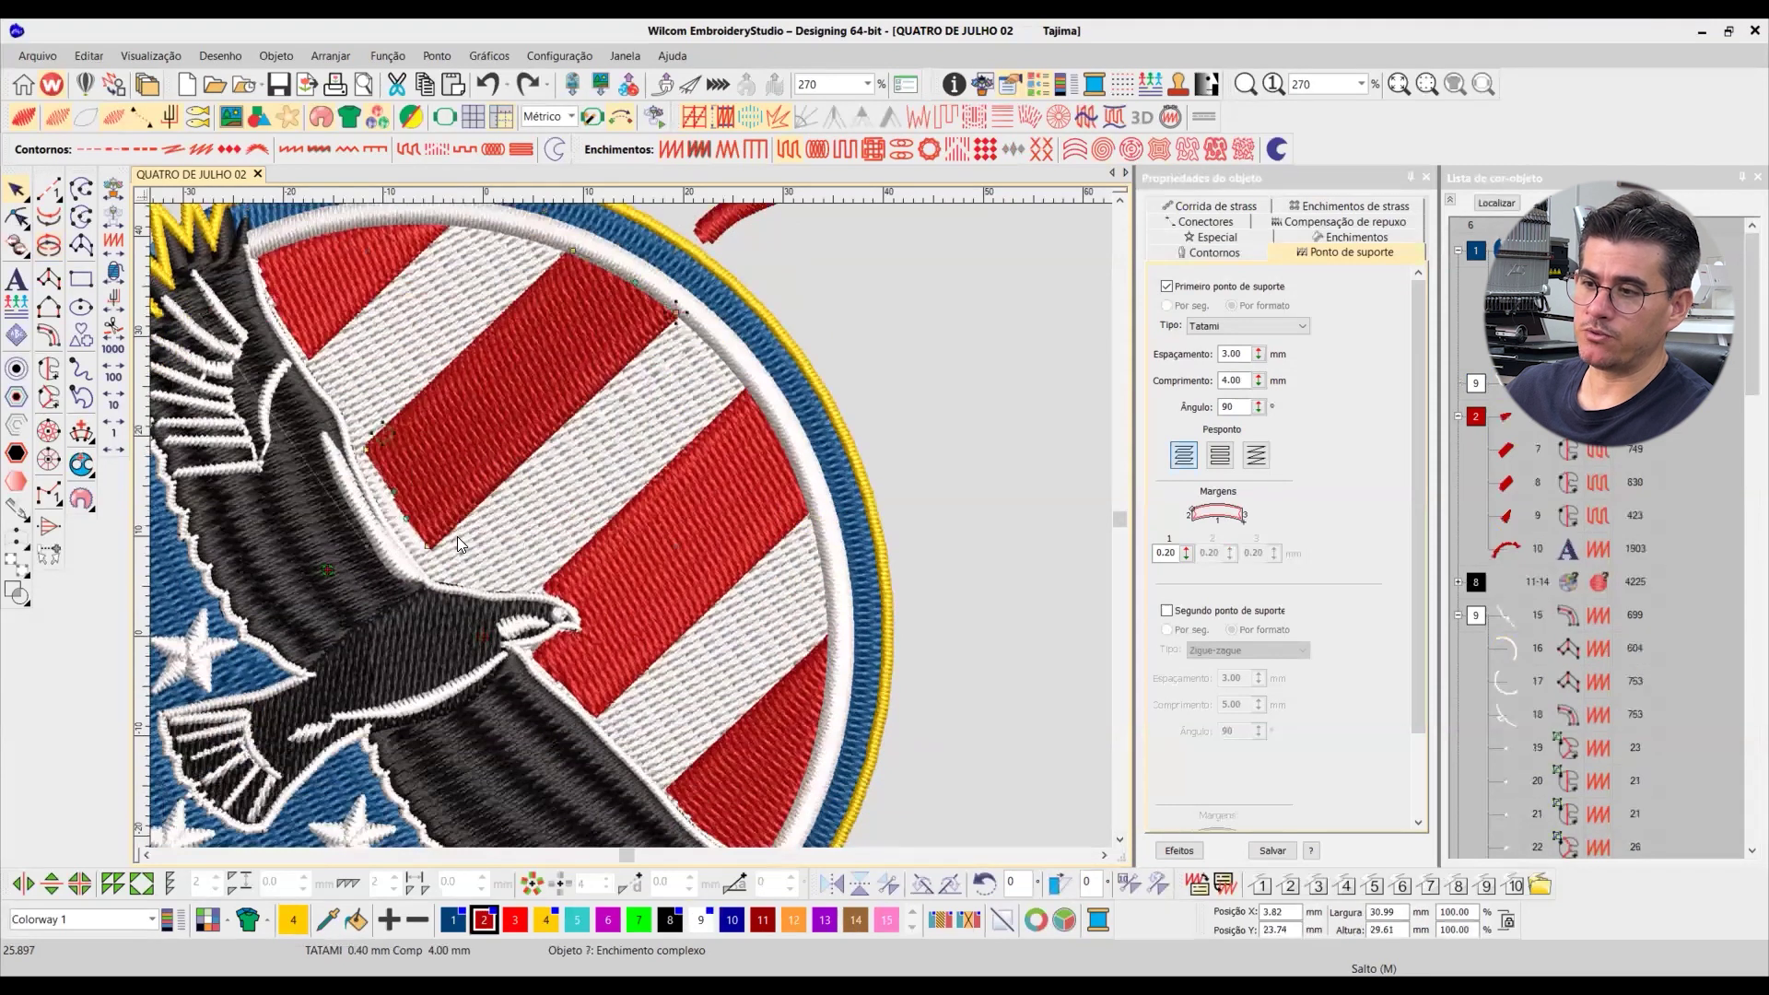
pyautogui.moveTo(414, 522); pyautogui.dragTo(376, 461)
pyautogui.press('Delete')
pyautogui.click(373, 454)
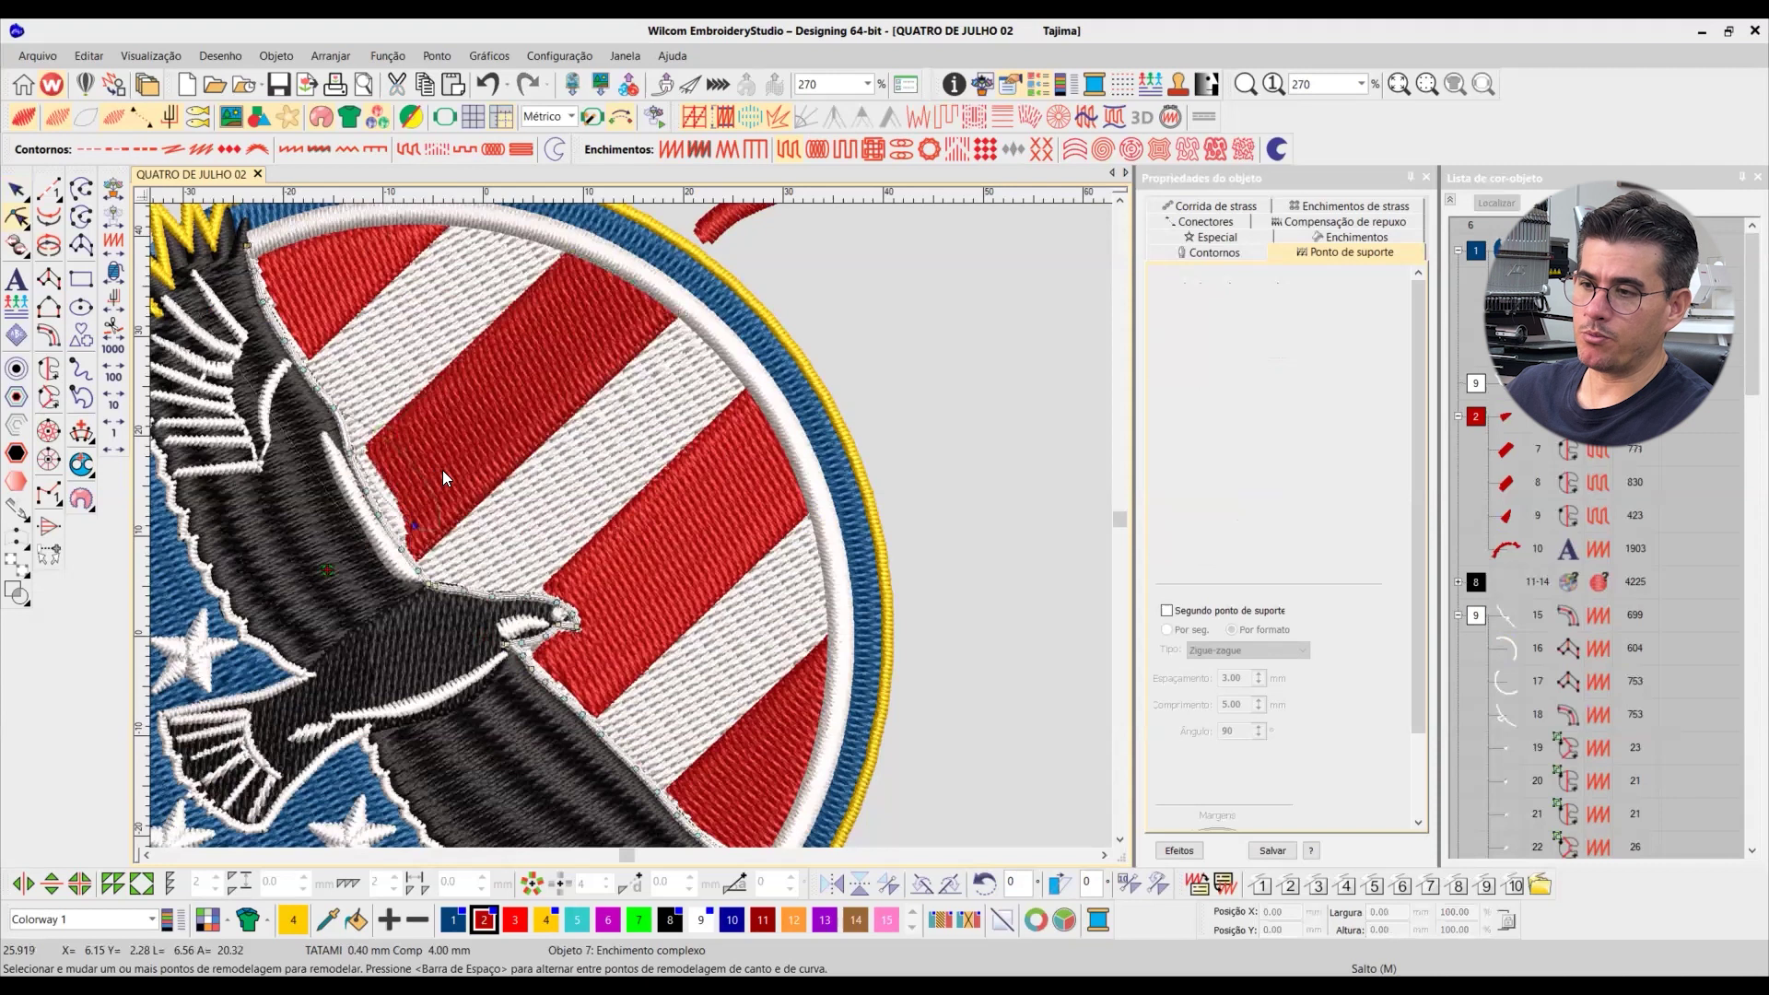
pyautogui.hotkey('ctrl', 'z')
pyautogui.click(479, 489)
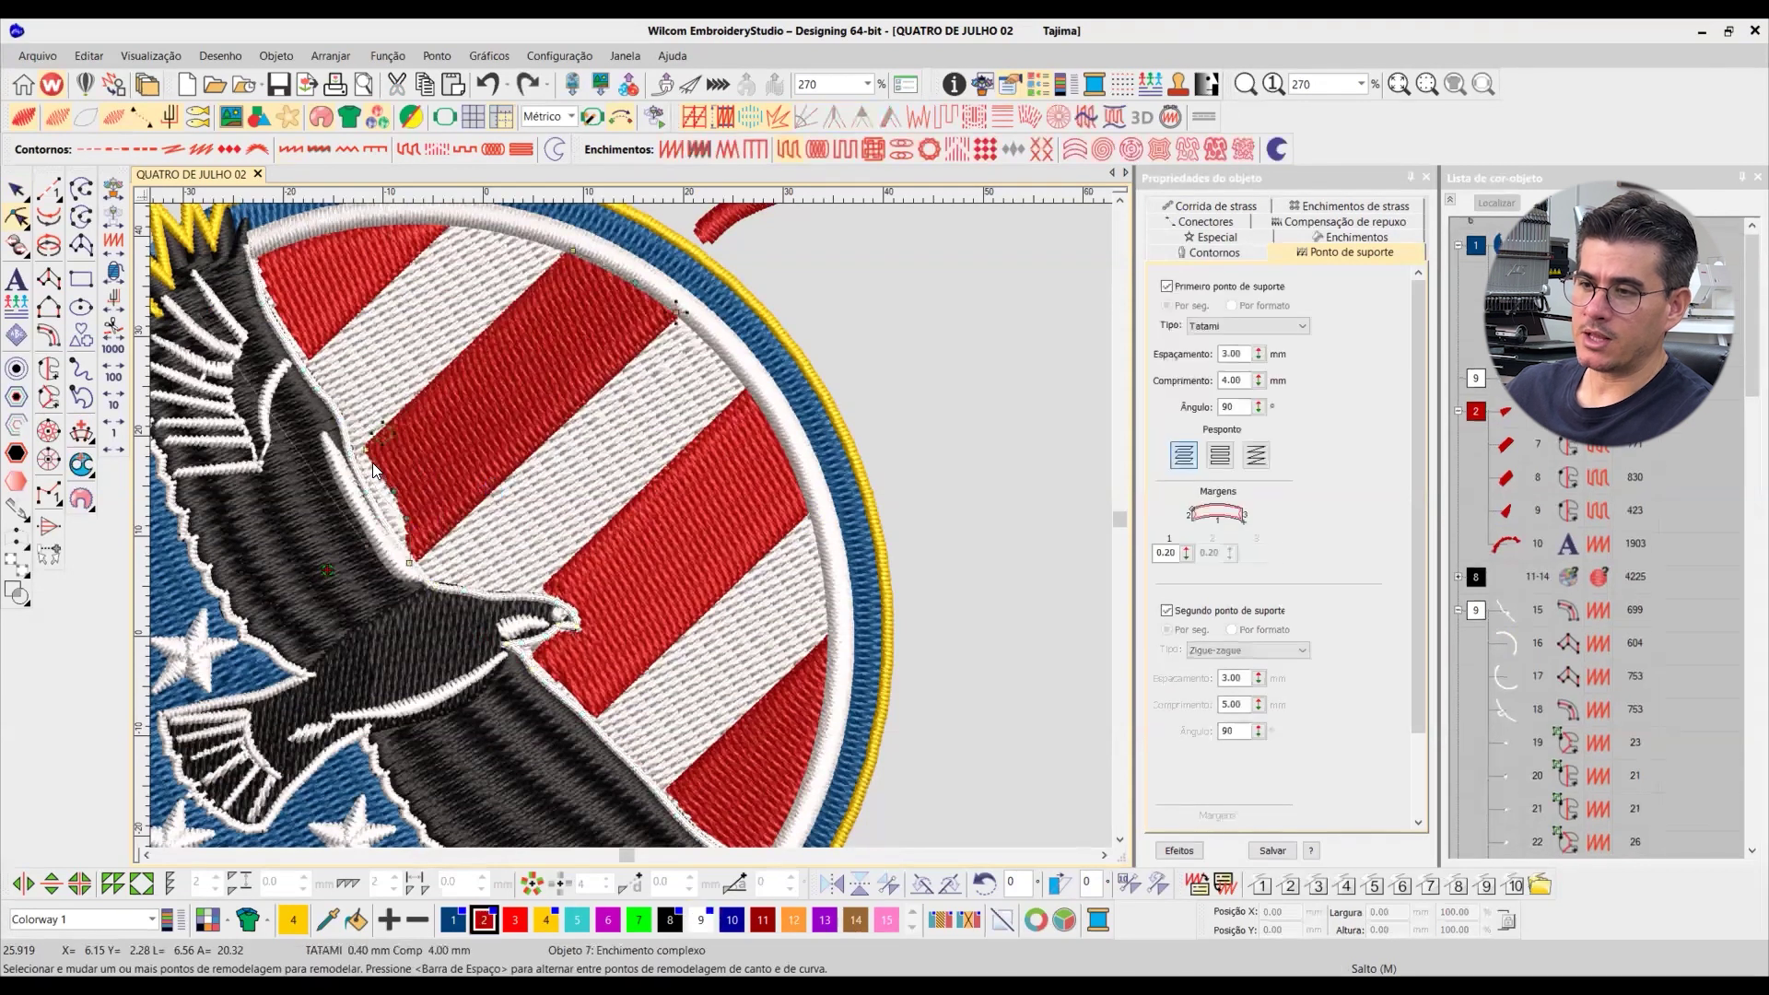
pyautogui.moveTo(395, 490); pyautogui.dragTo(376, 506)
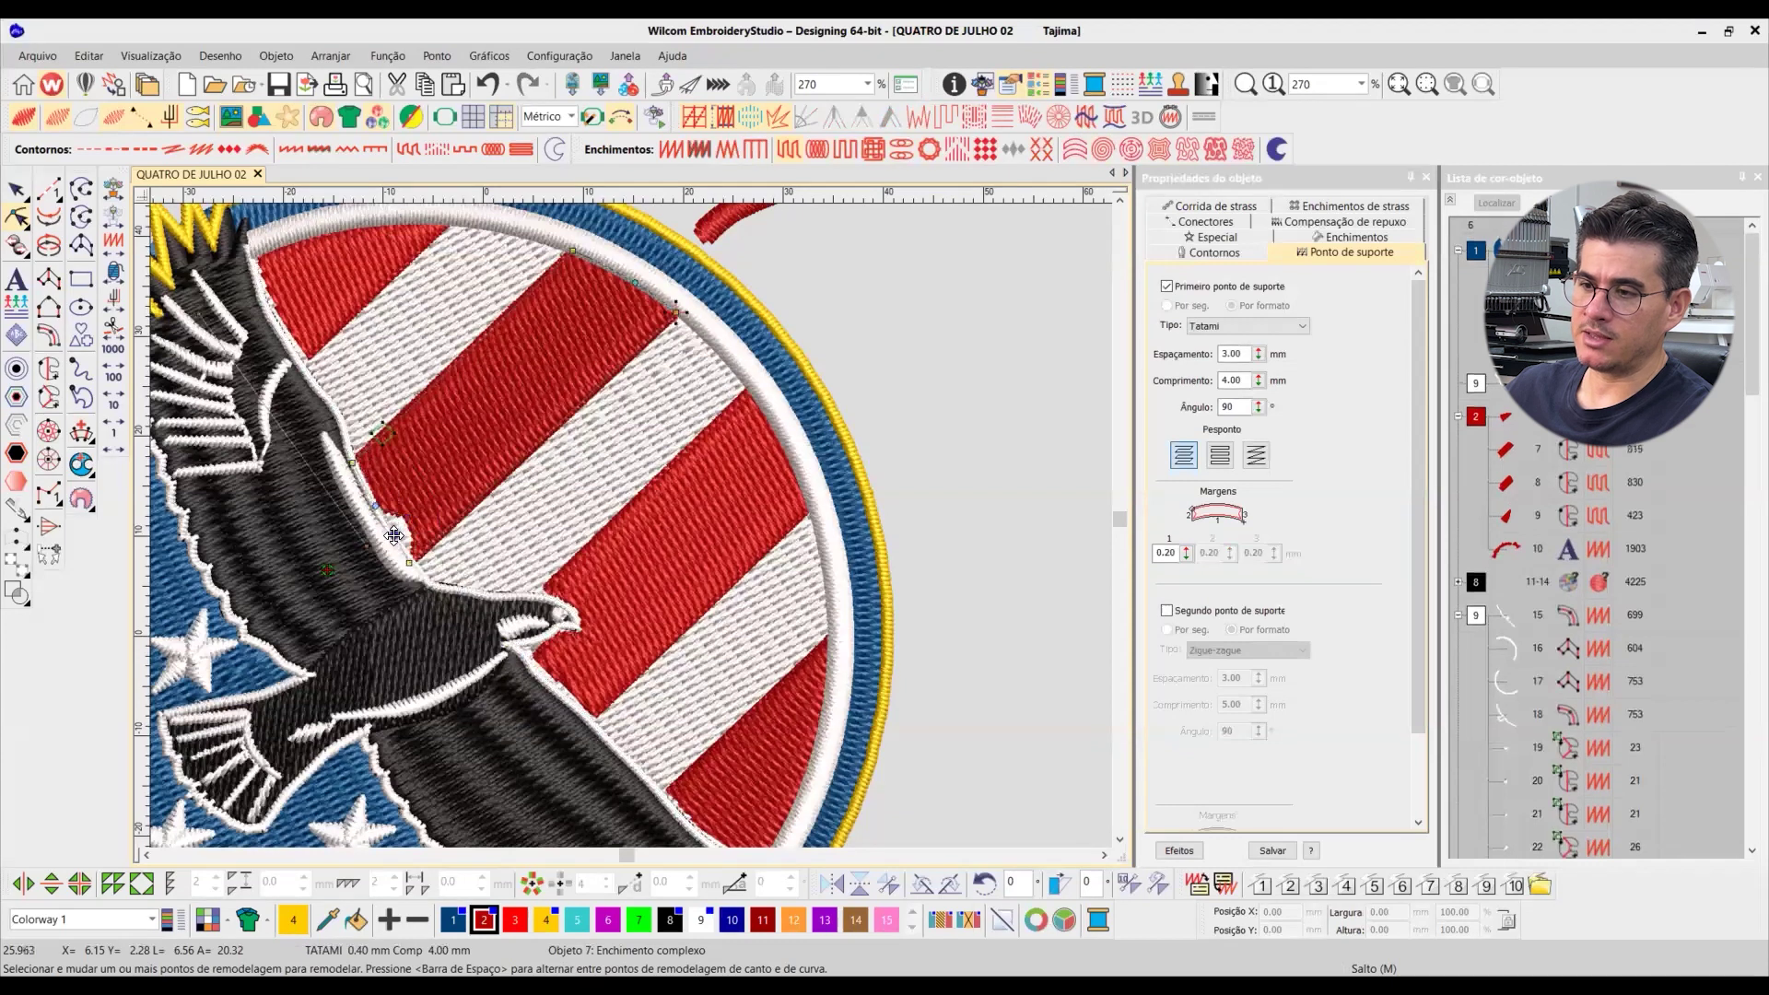
pyautogui.click(22, 197)
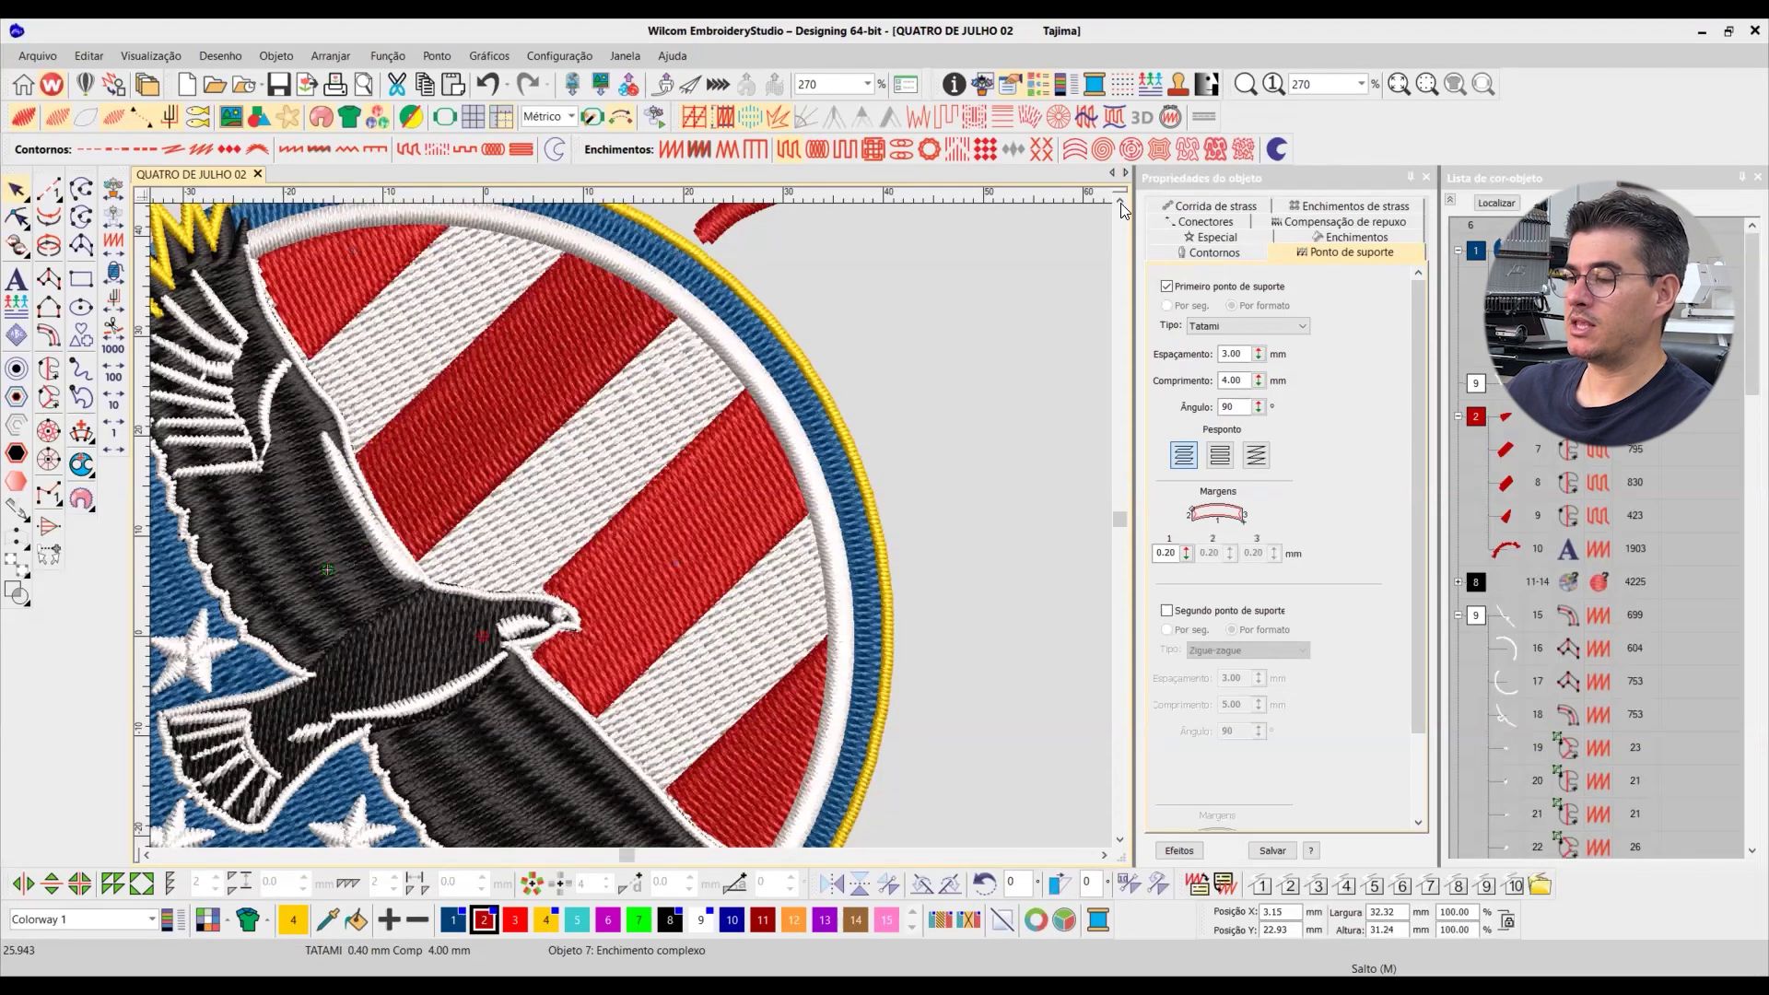
# Step: Inspect the fill stitch settings of the white striped fill behind the red stripes
pyautogui.press('Escape')
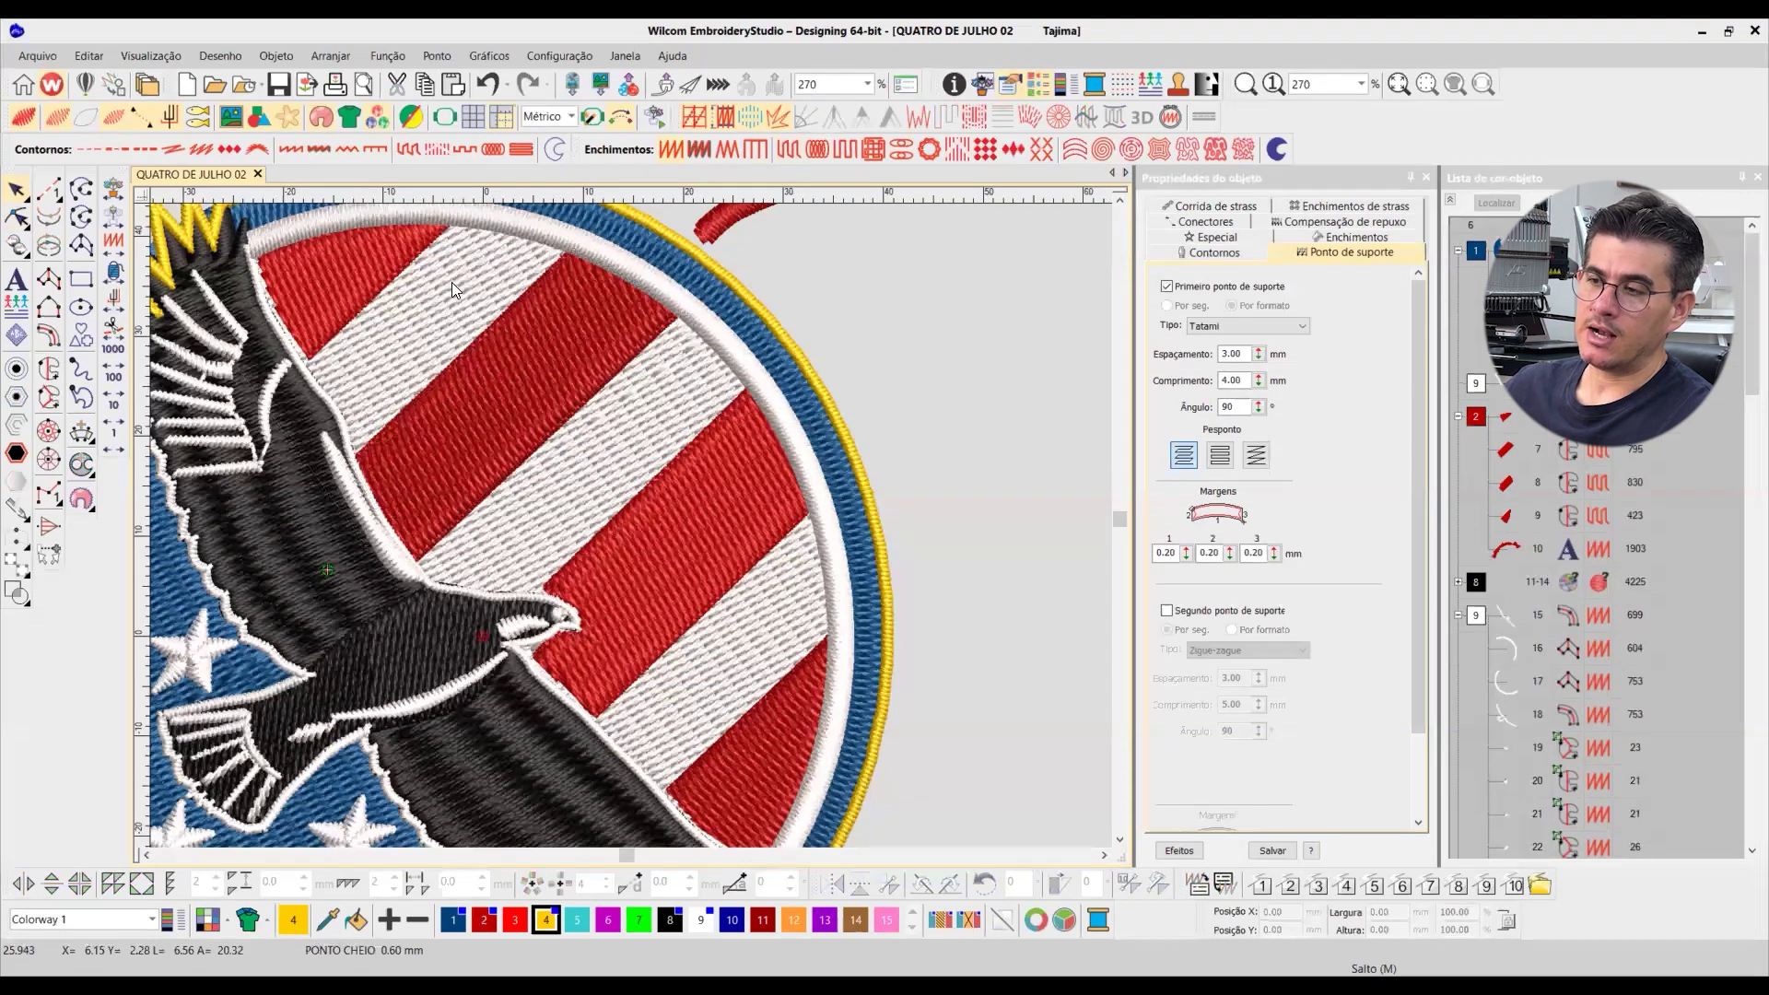
pyautogui.click(440, 308)
pyautogui.click(1124, 199)
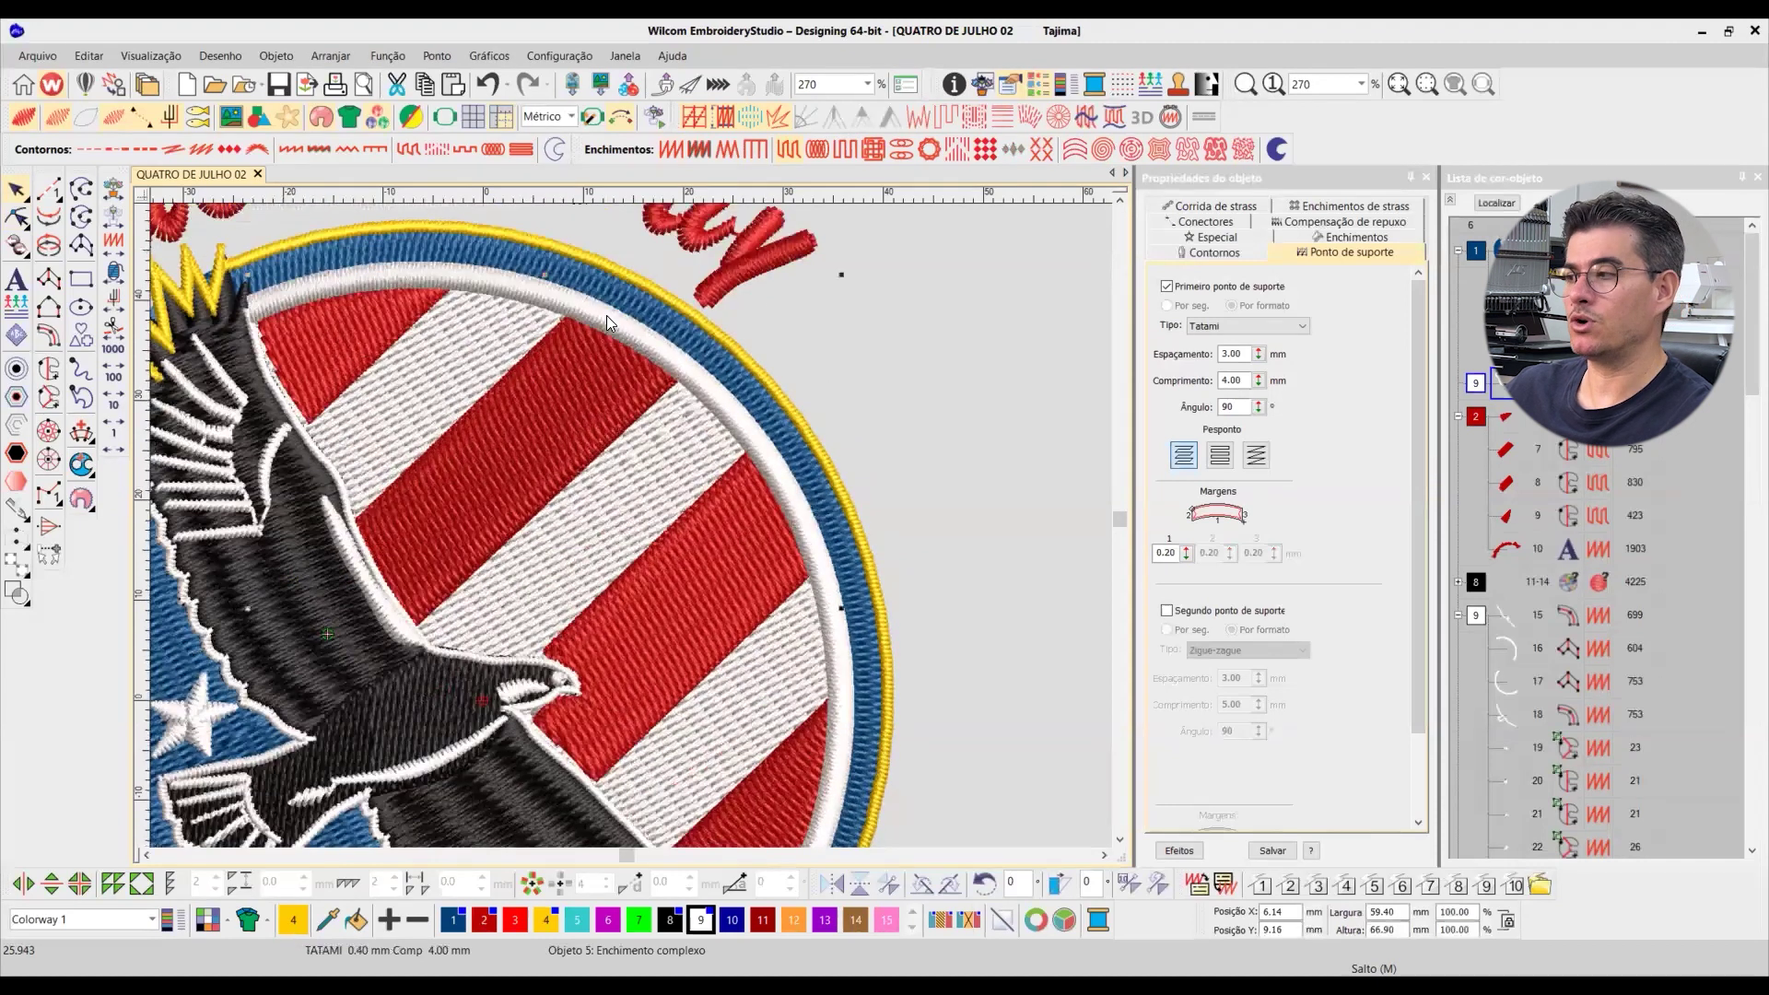
pyautogui.click(1500, 207)
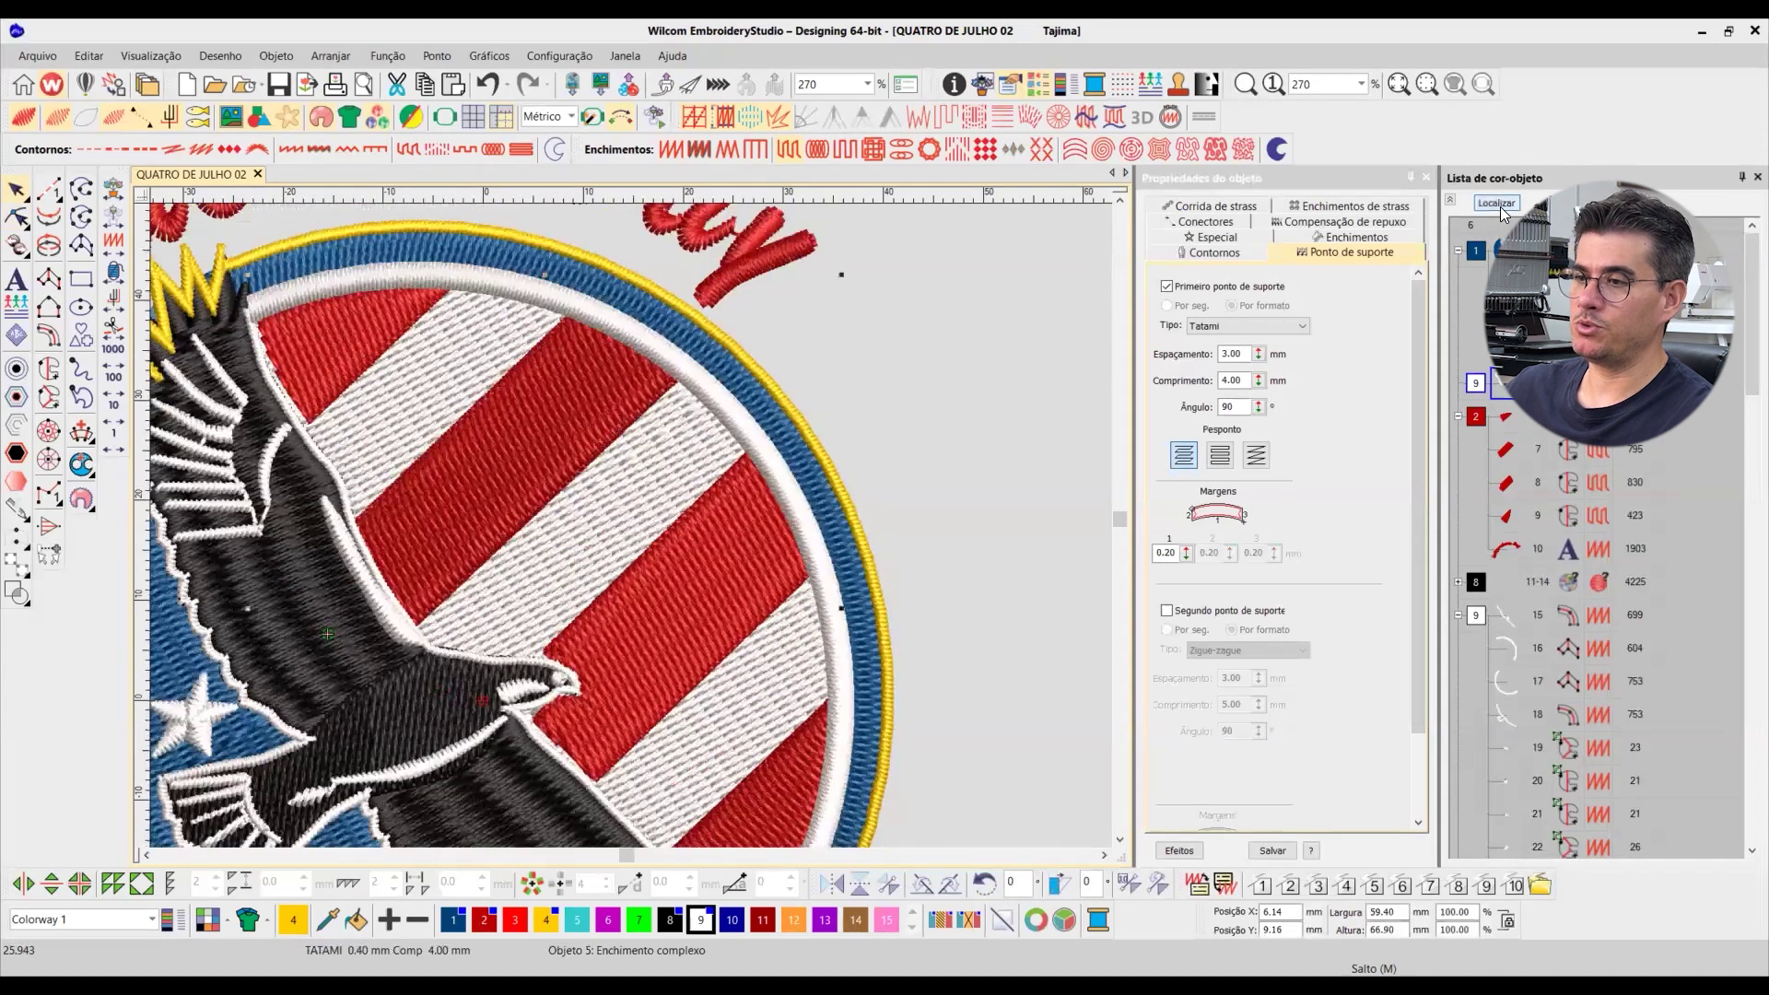
pyautogui.click(1354, 237)
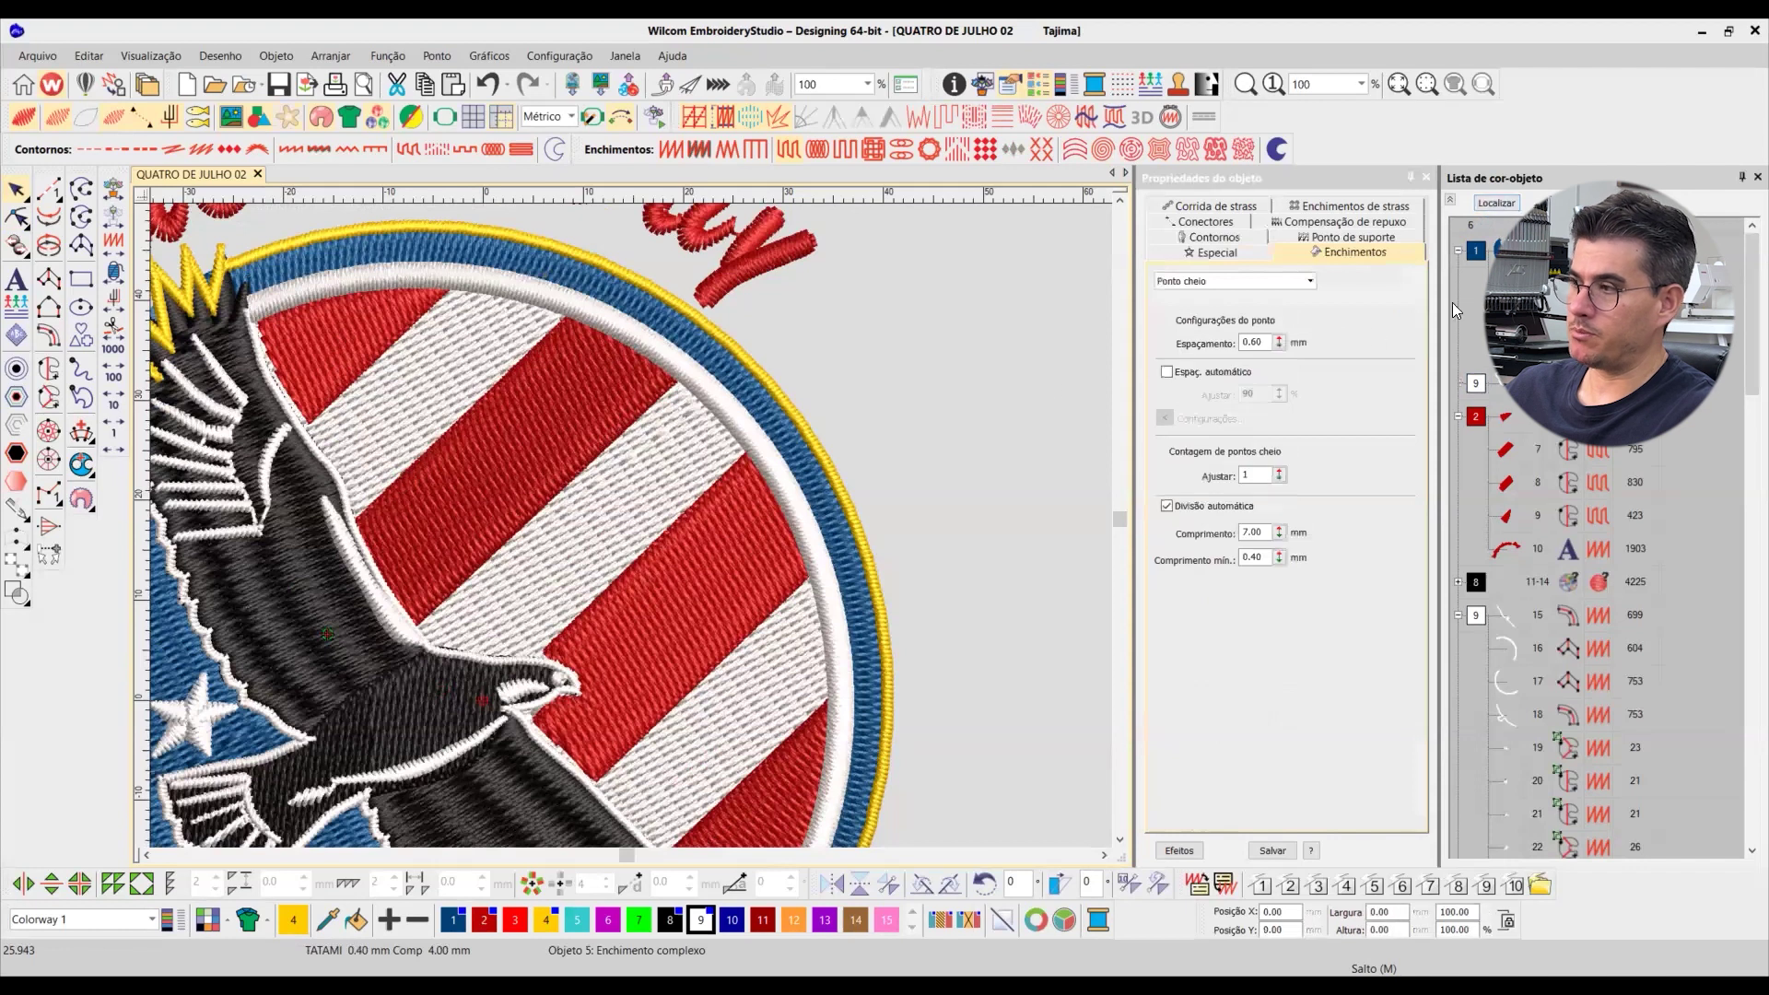
pyautogui.click(1496, 383)
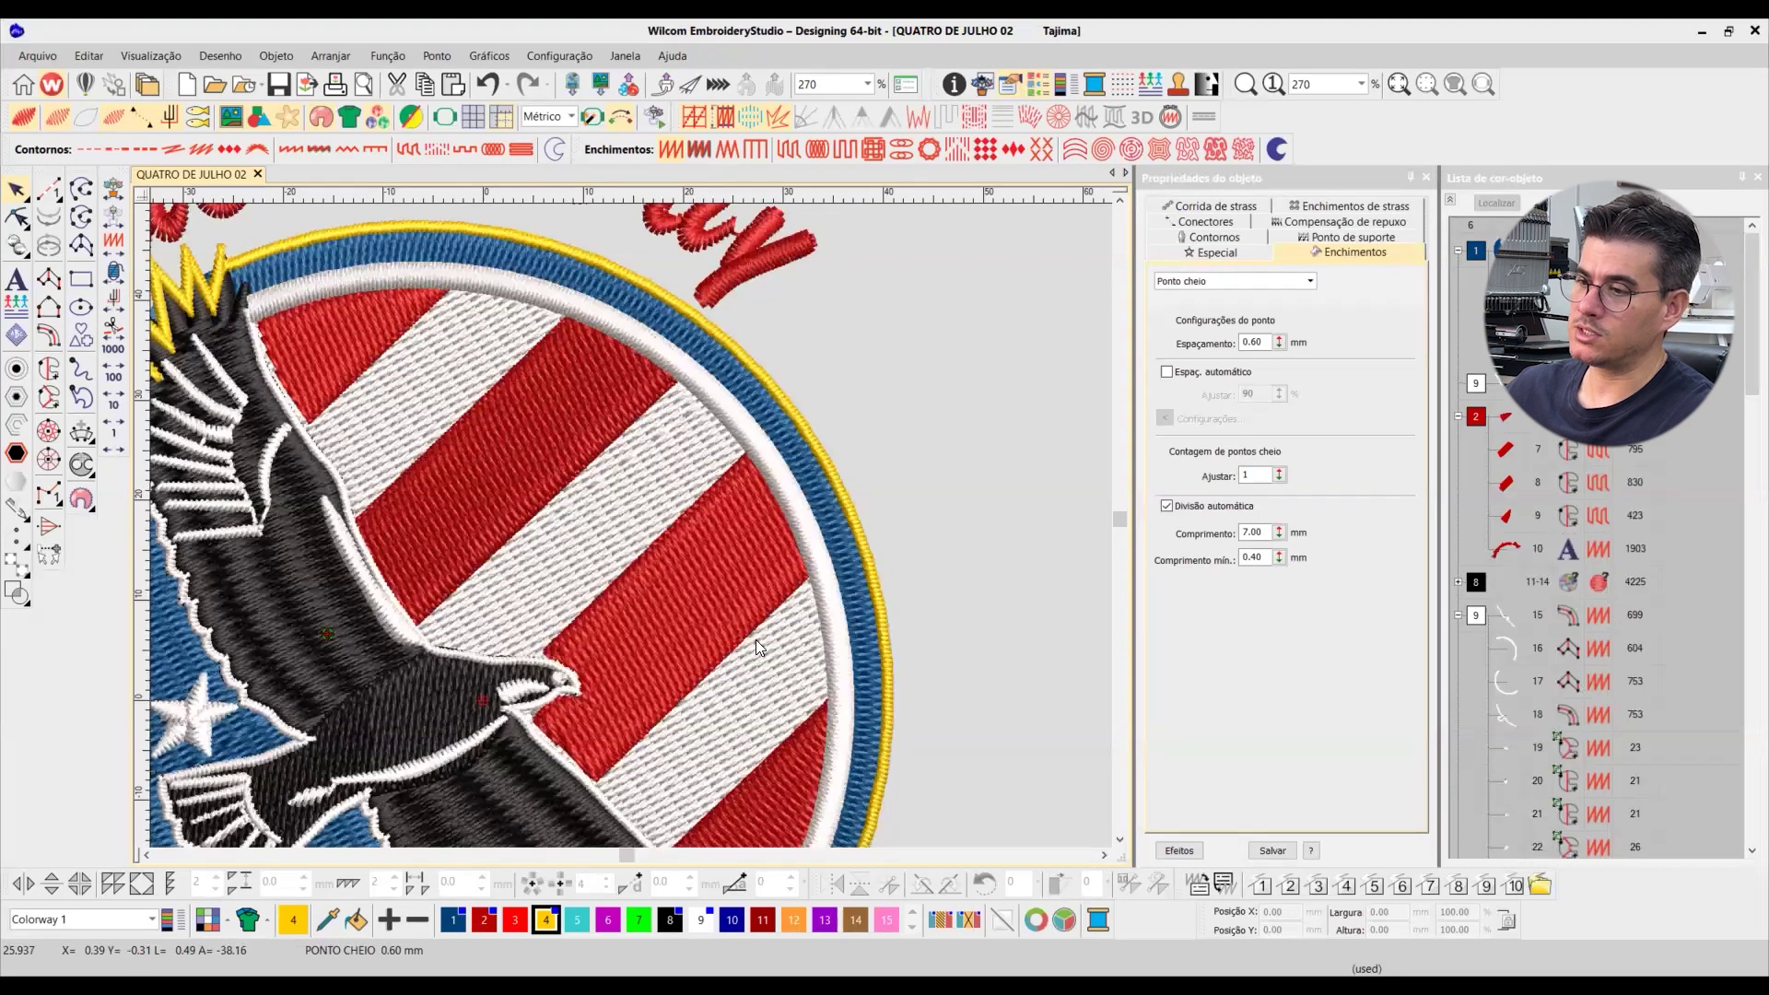
# Step: Reshape the third red stripe by extending its nodes beneath the eagle's head and the white outline of the lower wing
pyautogui.scroll(-1, 644, 350)
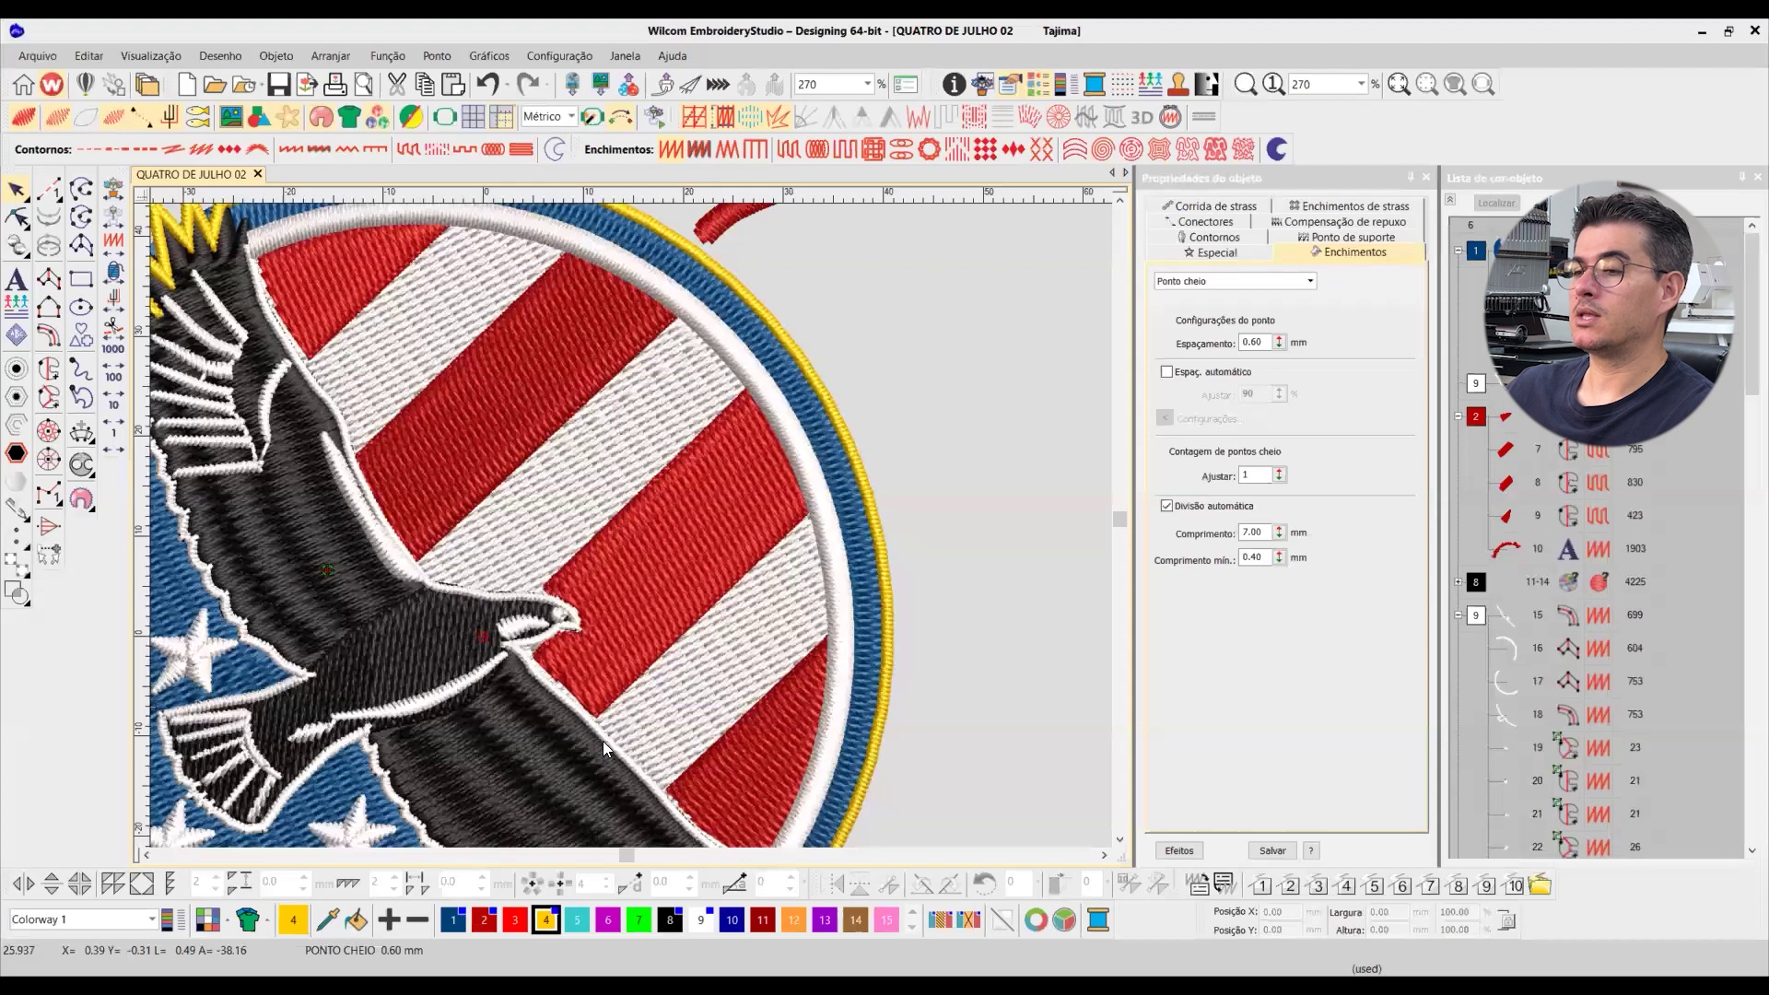
pyautogui.click(655, 616)
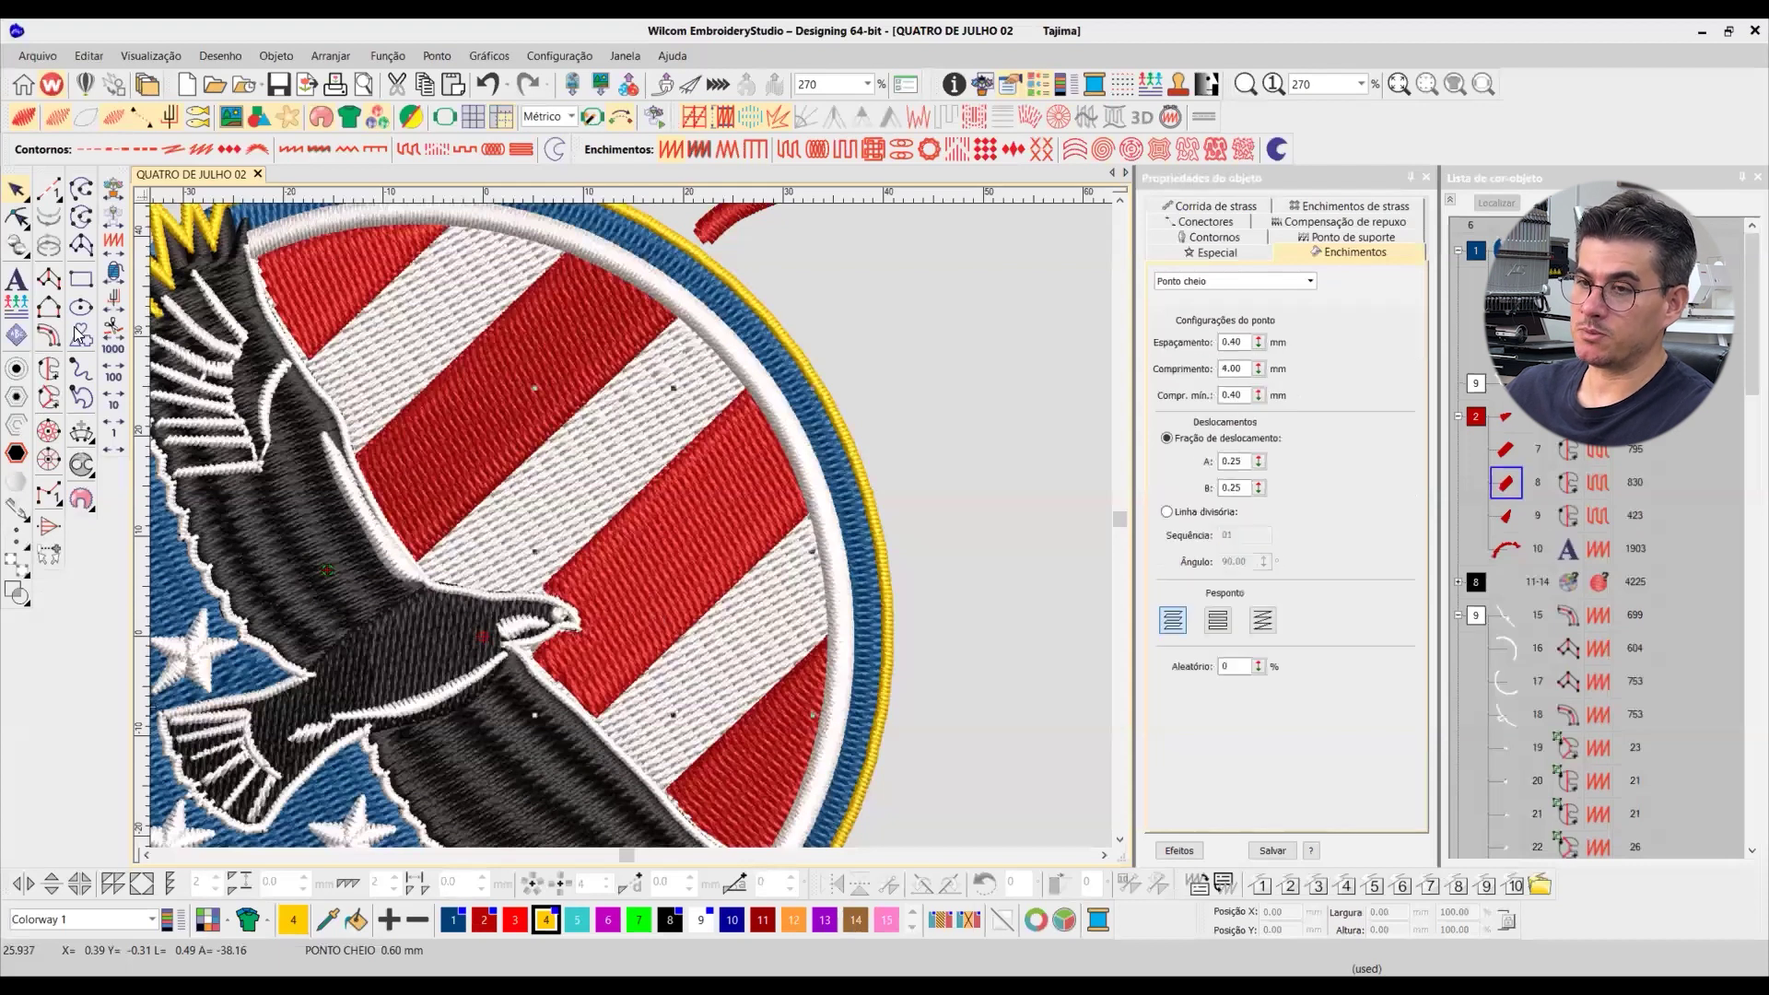
pyautogui.press('h')
pyautogui.moveTo(595, 715); pyautogui.dragTo(584, 724)
pyautogui.moveTo(531, 660); pyautogui.dragTo(513, 652)
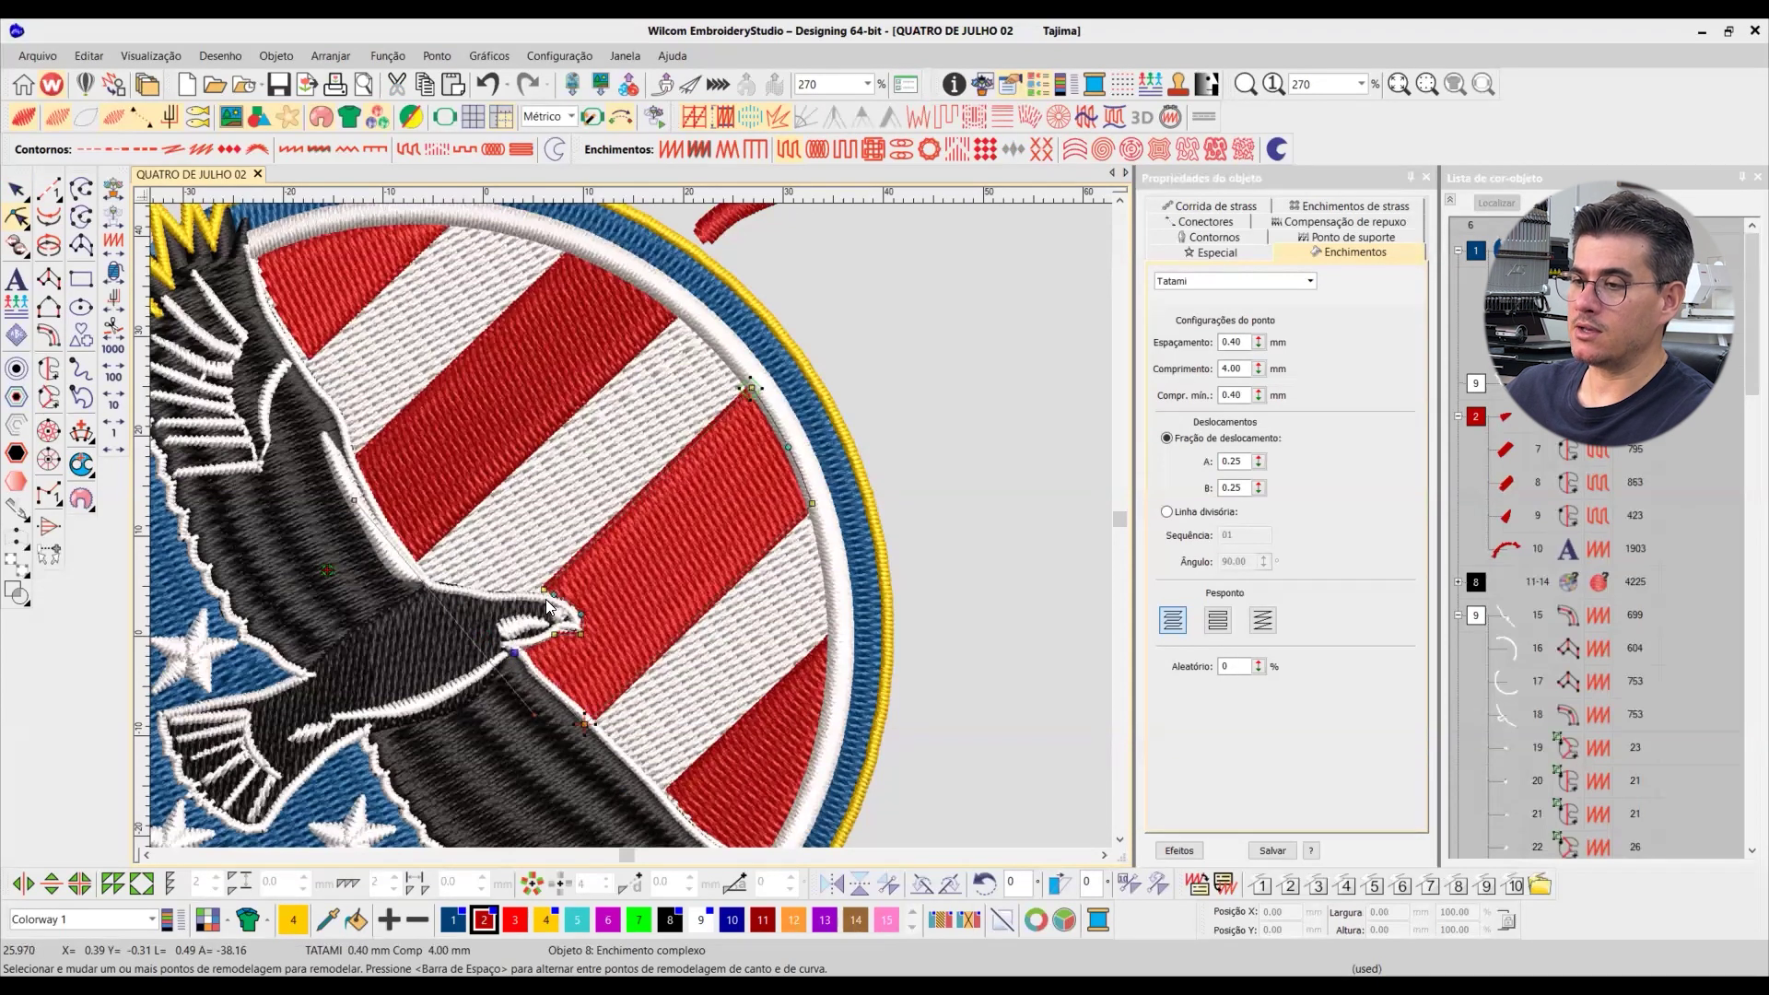
pyautogui.moveTo(543, 590); pyautogui.dragTo(537, 597)
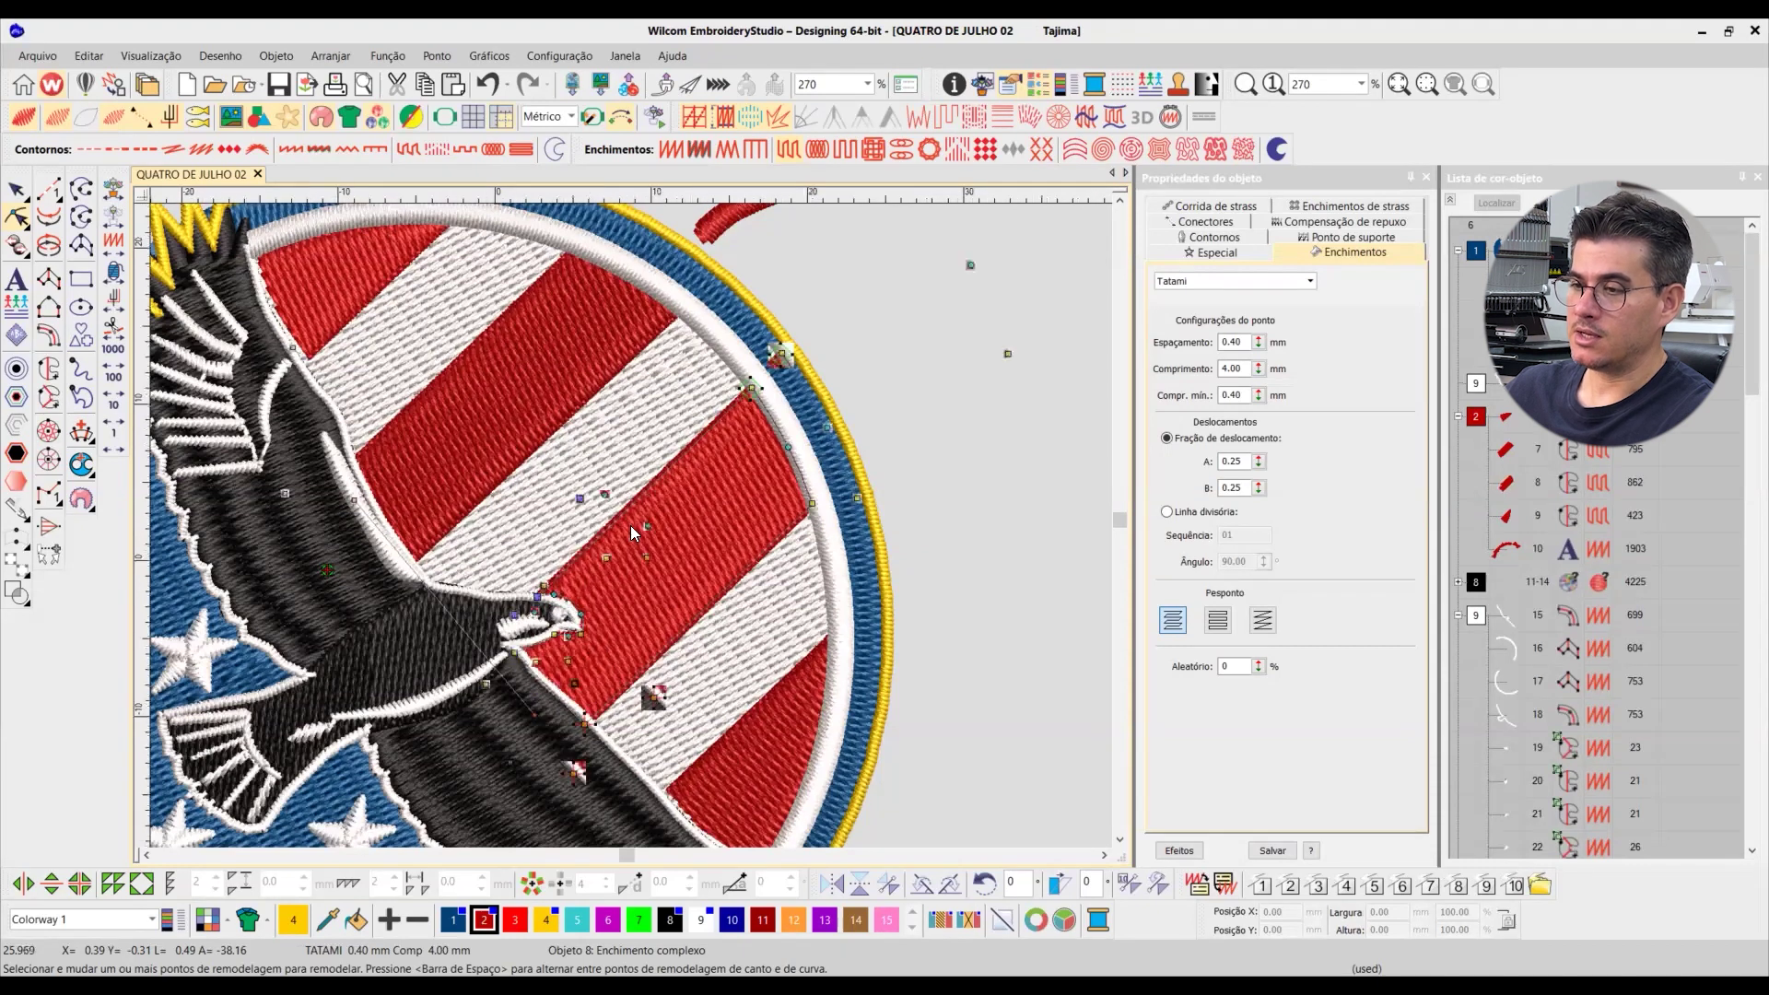
# Step: Refine the third red stripe's nodes around the beak and throat so its edge tucks under the white outline
pyautogui.scroll(3, 571, 617)
pyautogui.moveTo(590, 471); pyautogui.dragTo(612, 550)
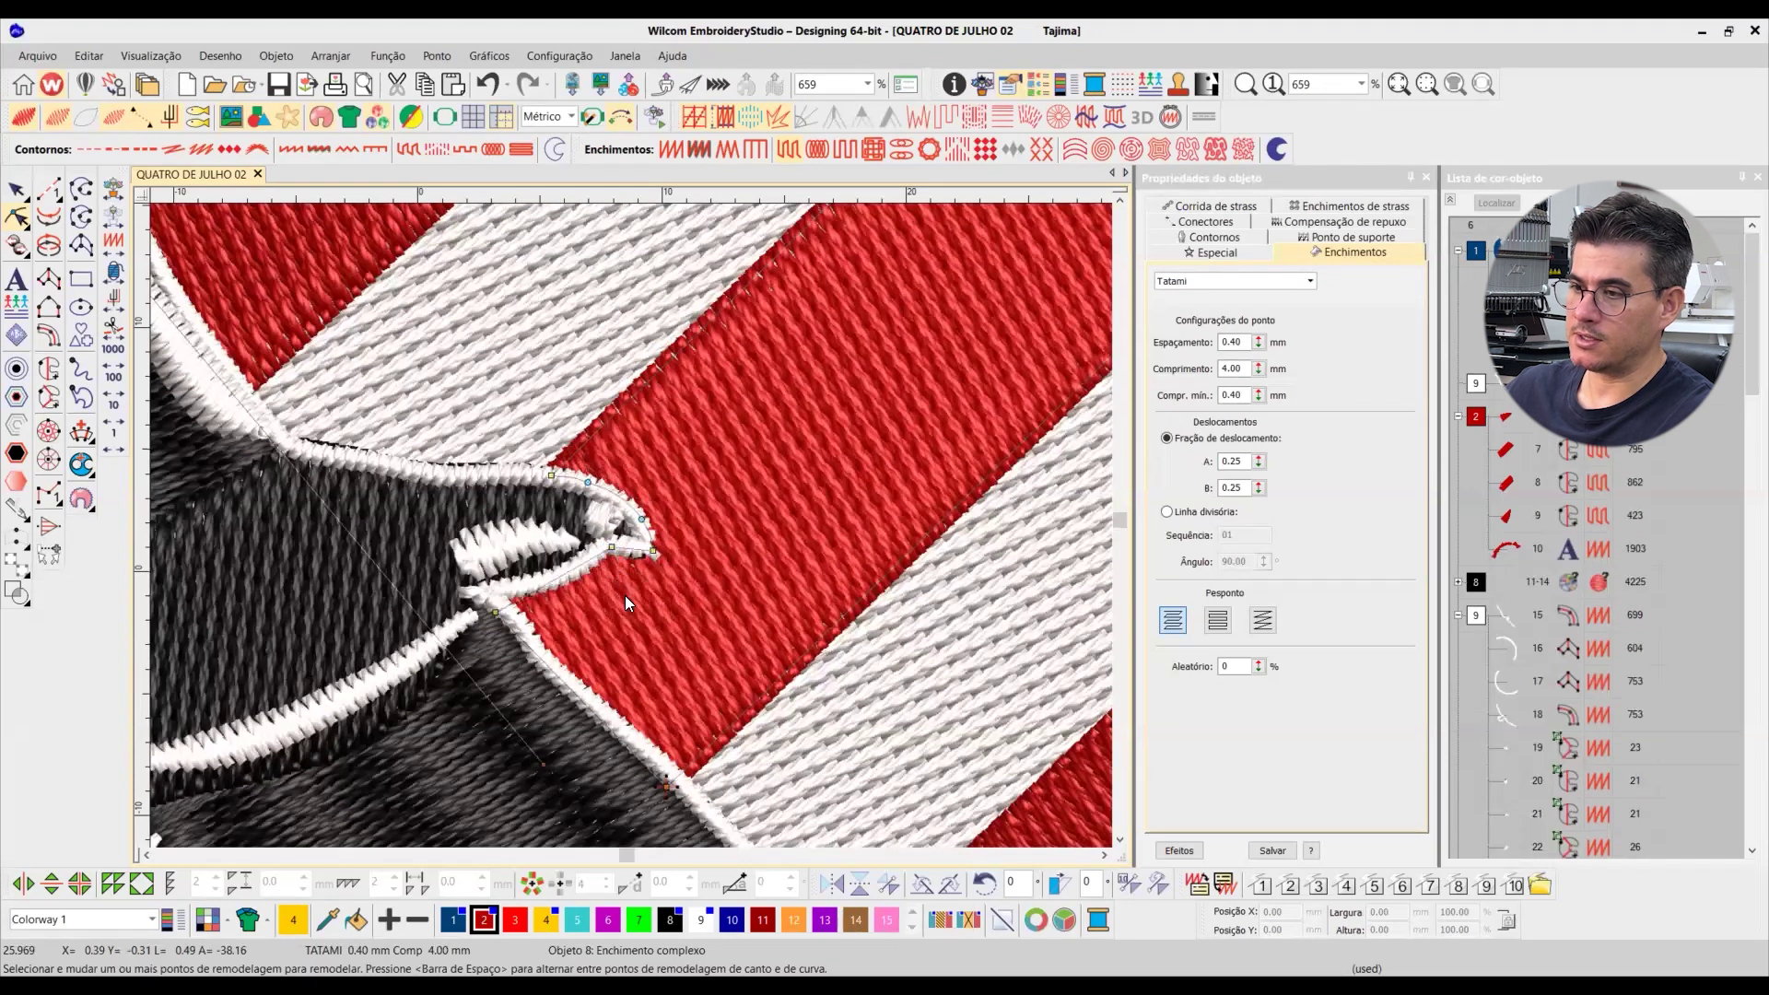
pyautogui.moveTo(495, 611); pyautogui.dragTo(489, 594)
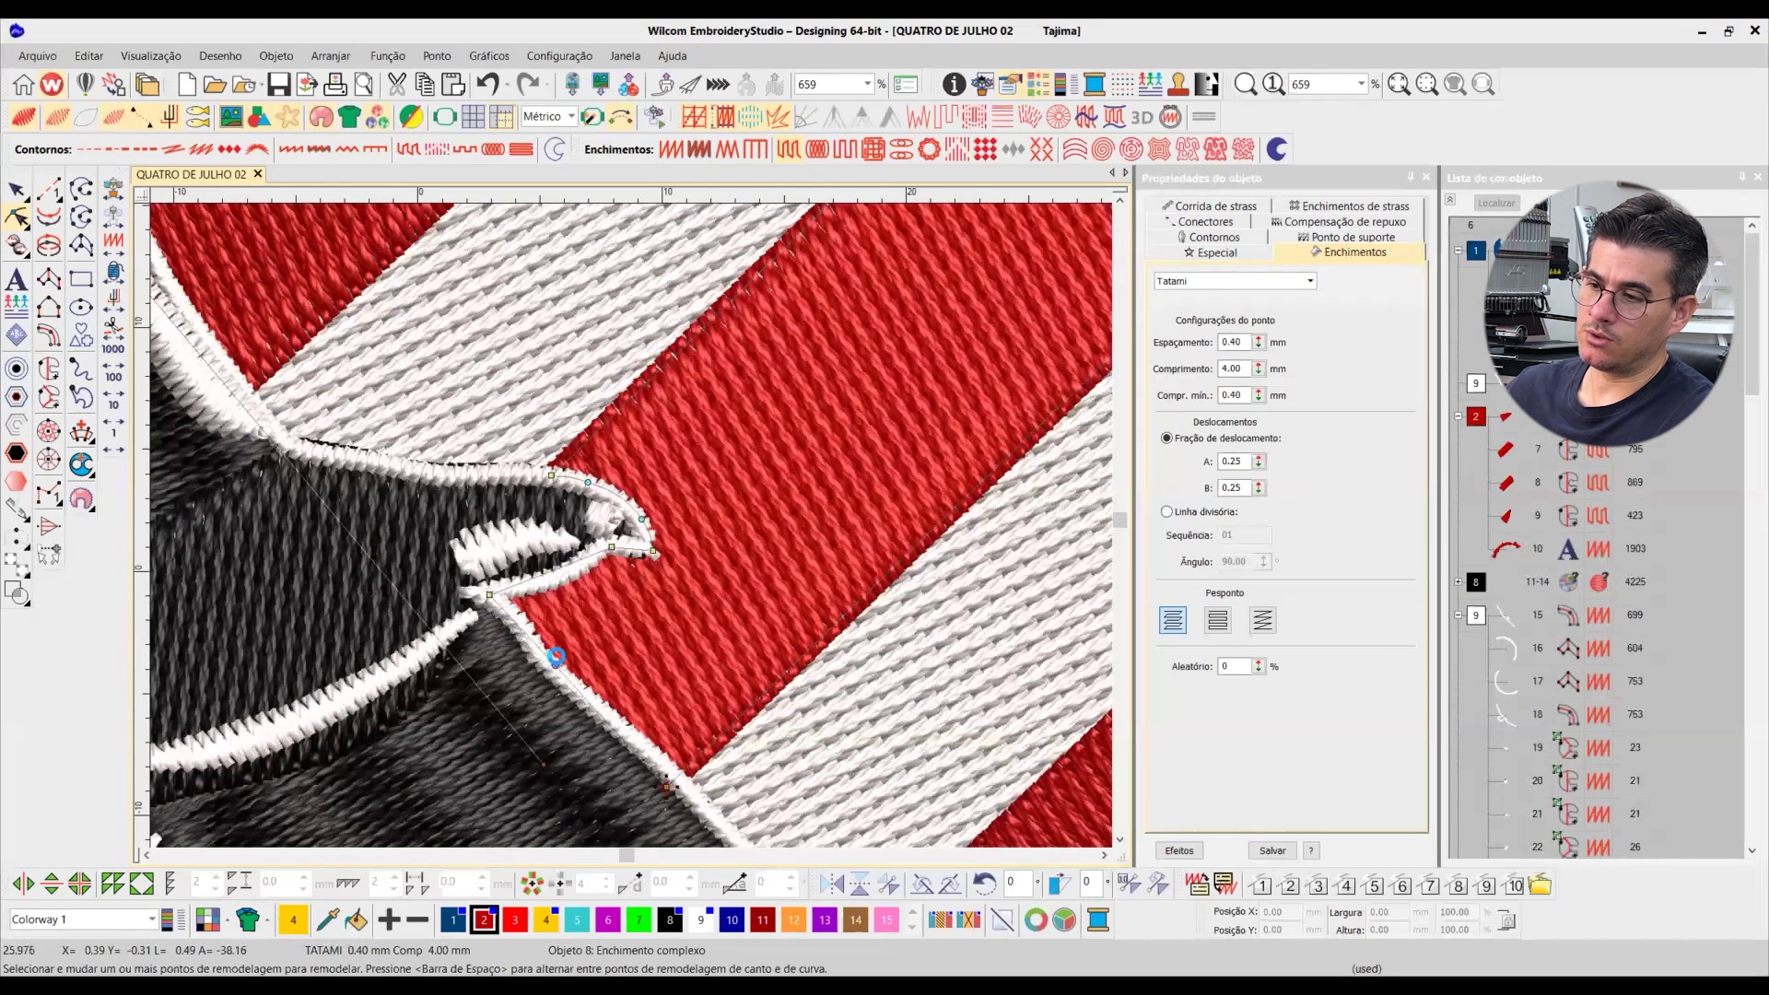
pyautogui.click(562, 574)
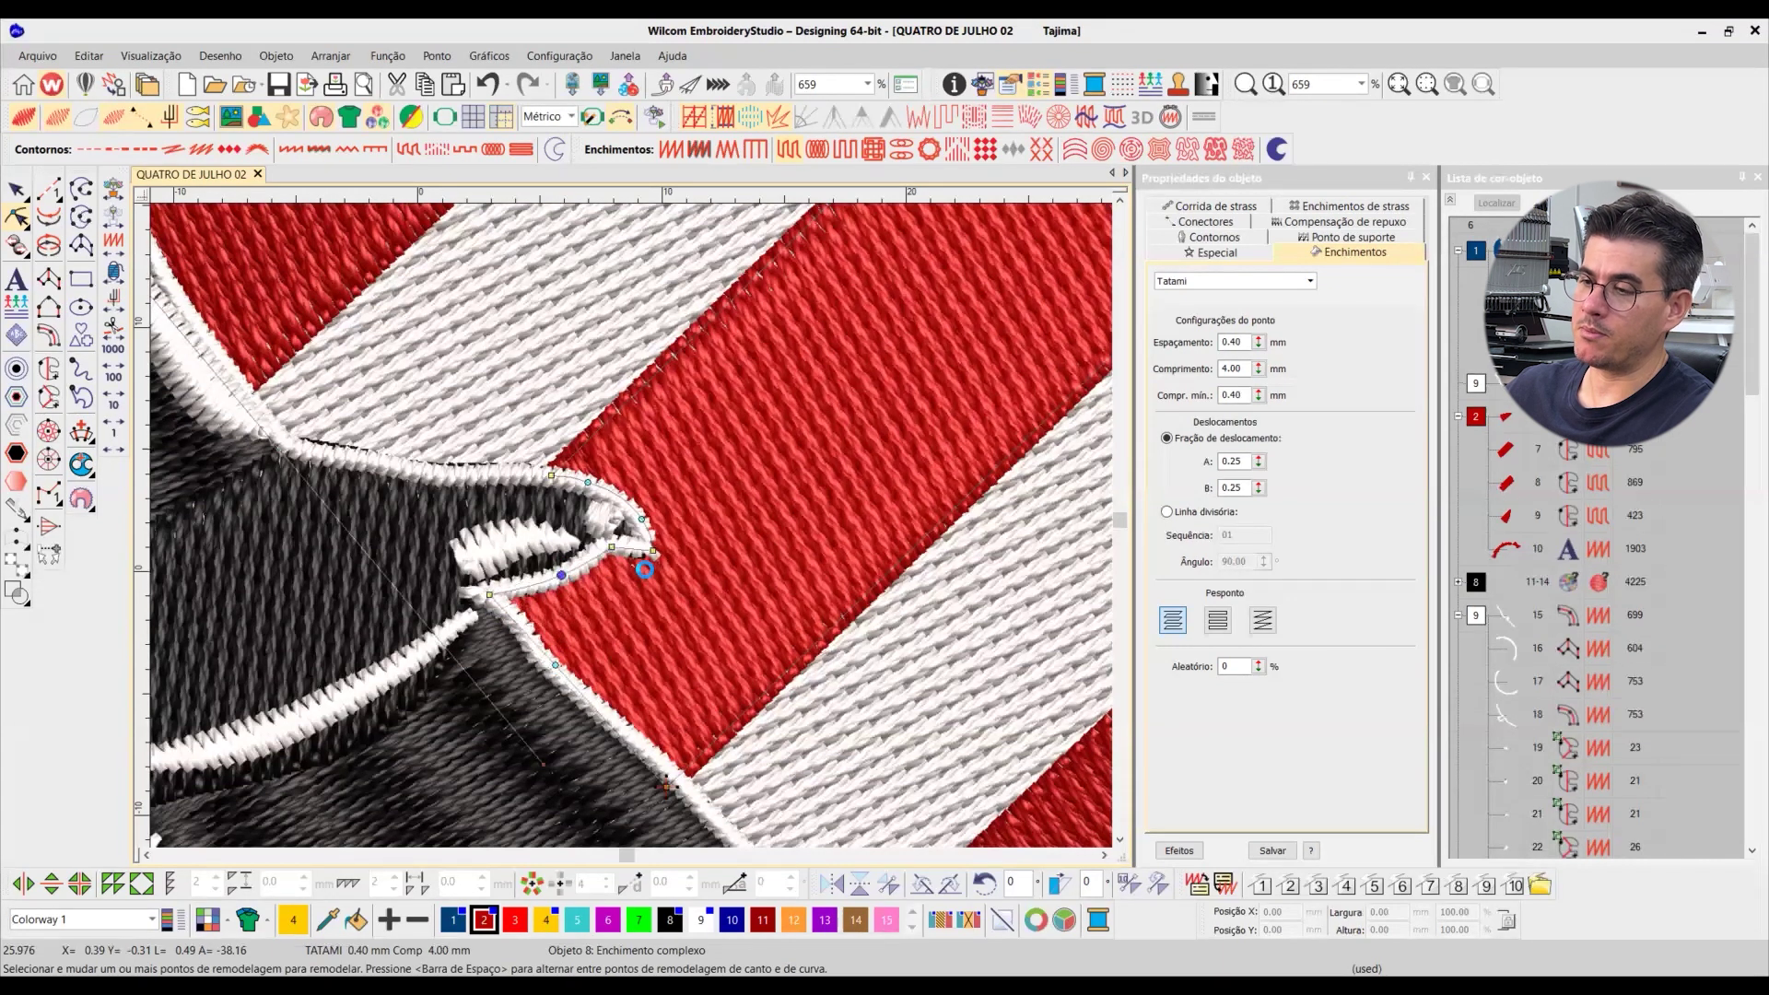
pyautogui.moveTo(653, 550); pyautogui.dragTo(647, 547)
pyautogui.click(641, 519)
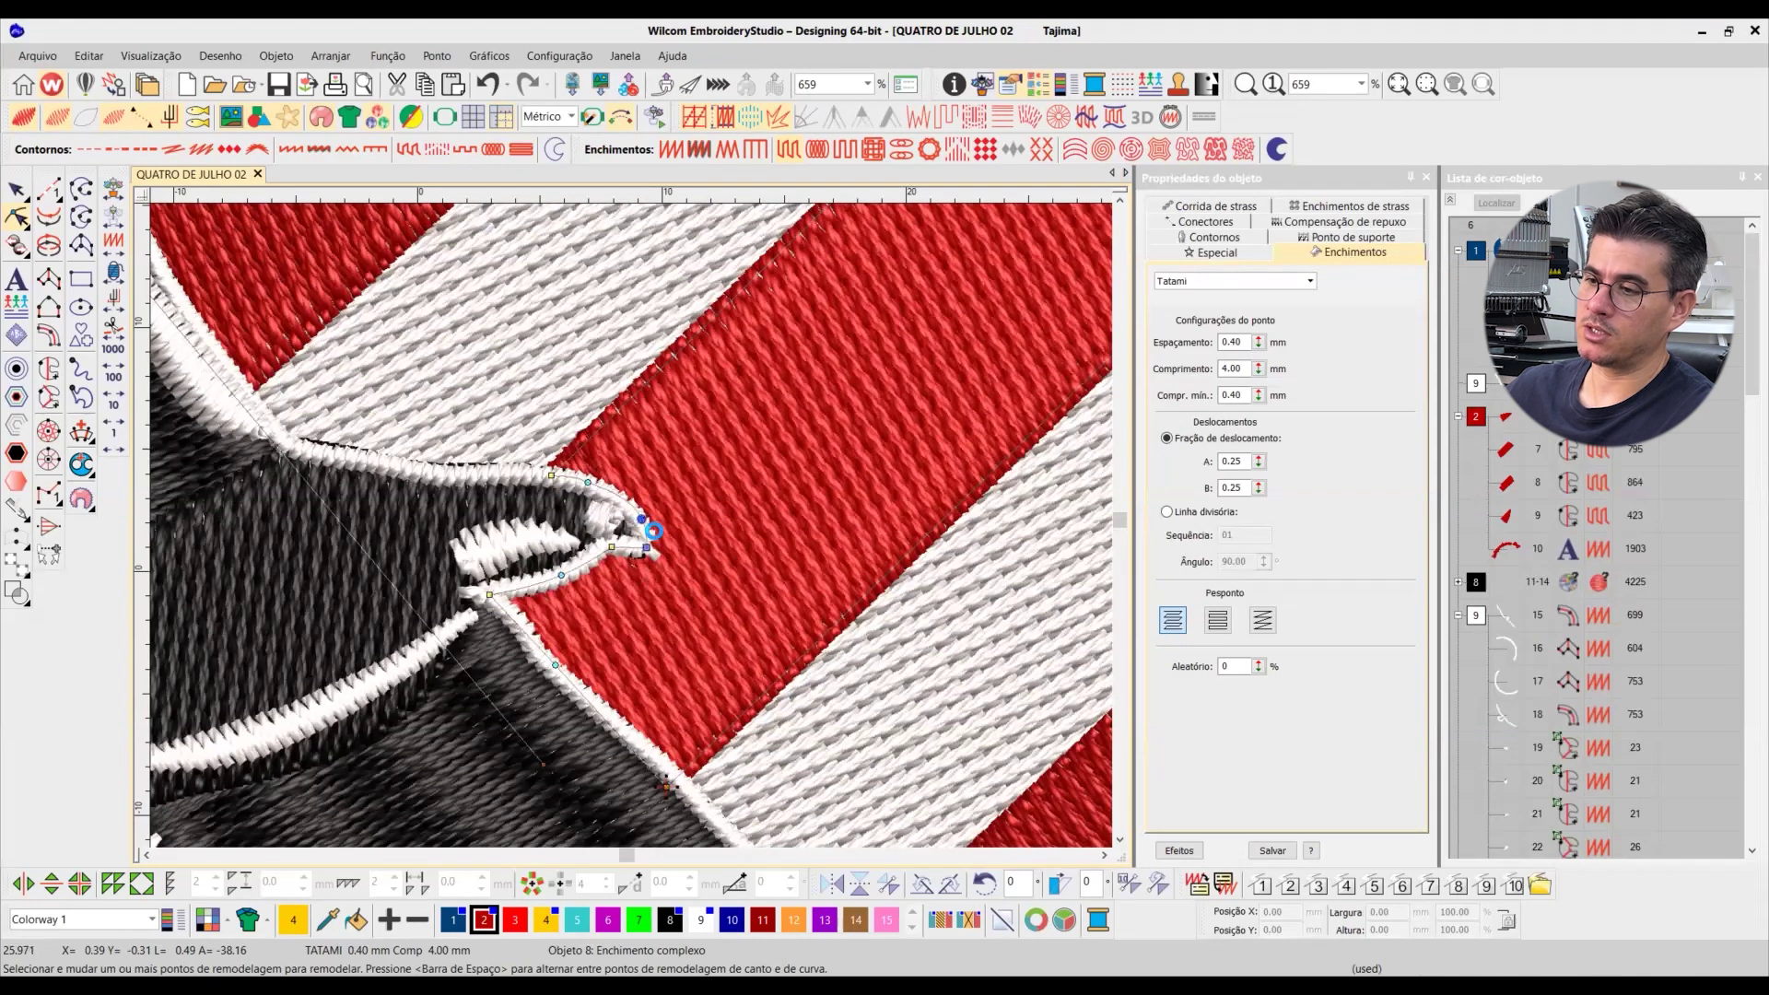
pyautogui.click(16, 189)
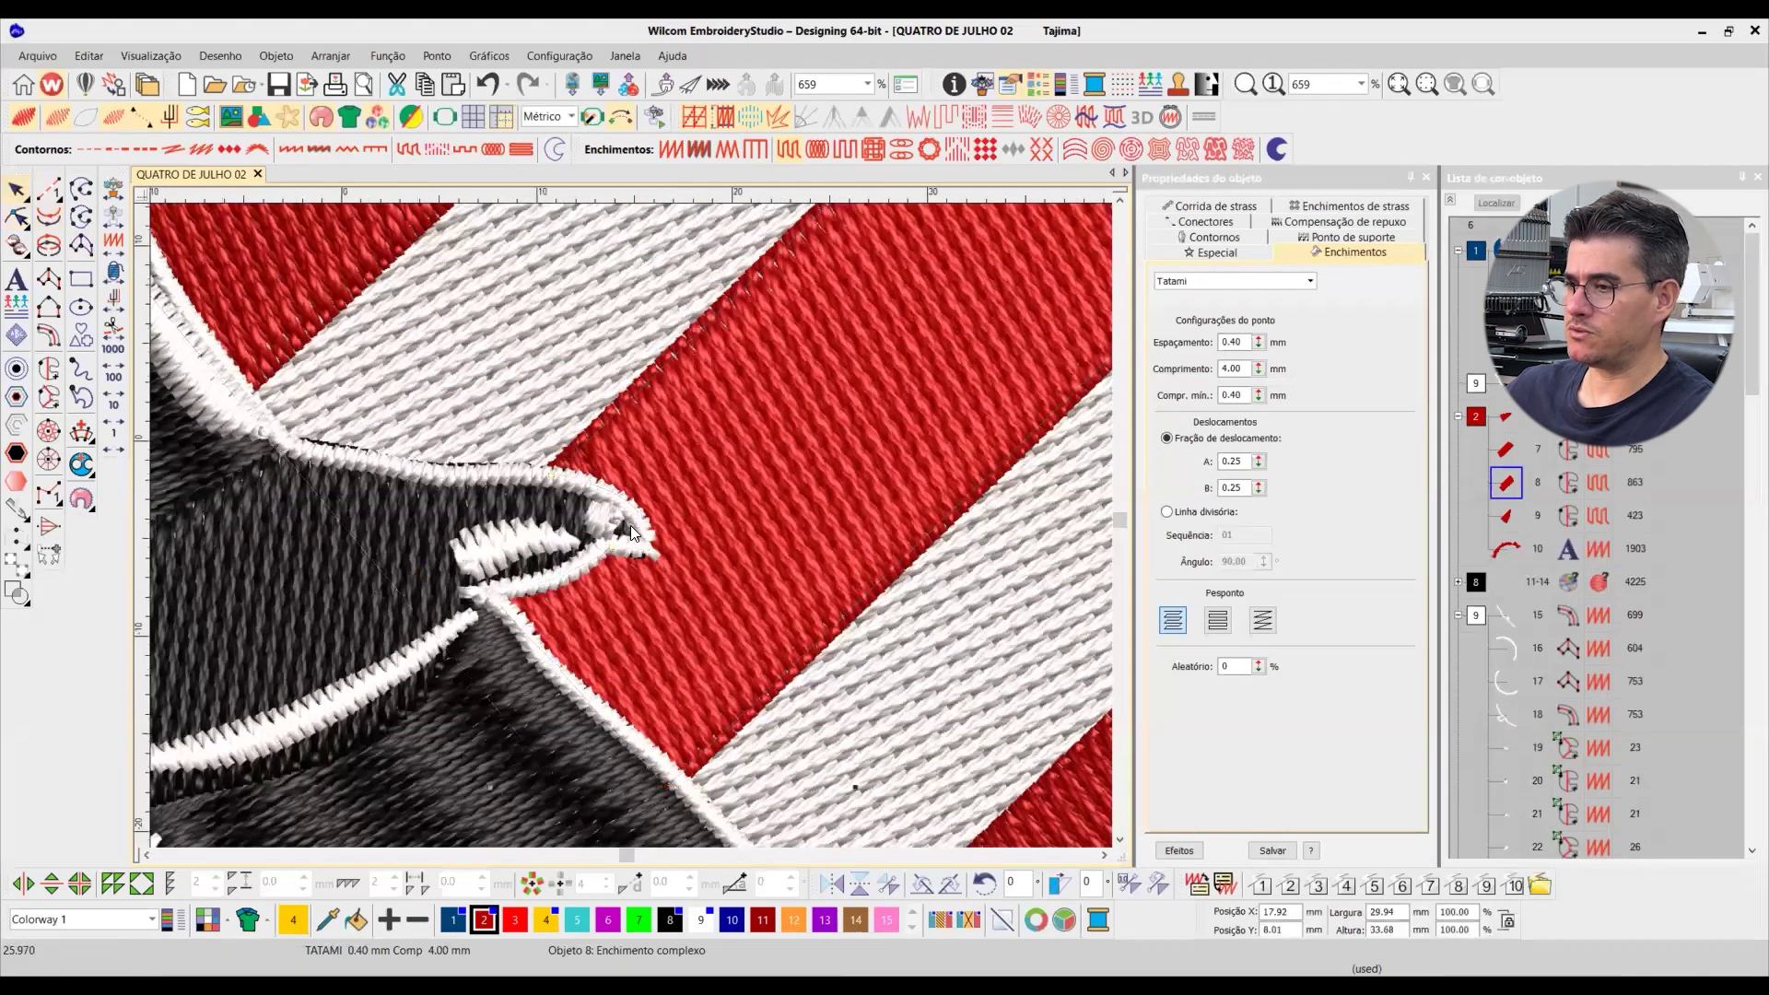
# Step: Reshape the fourth red stripe by moving its nodes along the lower wing beneath the white outline, down to its tip
pyautogui.scroll(-2, 728, 627)
pyautogui.click(767, 718)
pyautogui.scroll(-1, 634, 530)
pyautogui.scroll(1, 770, 766)
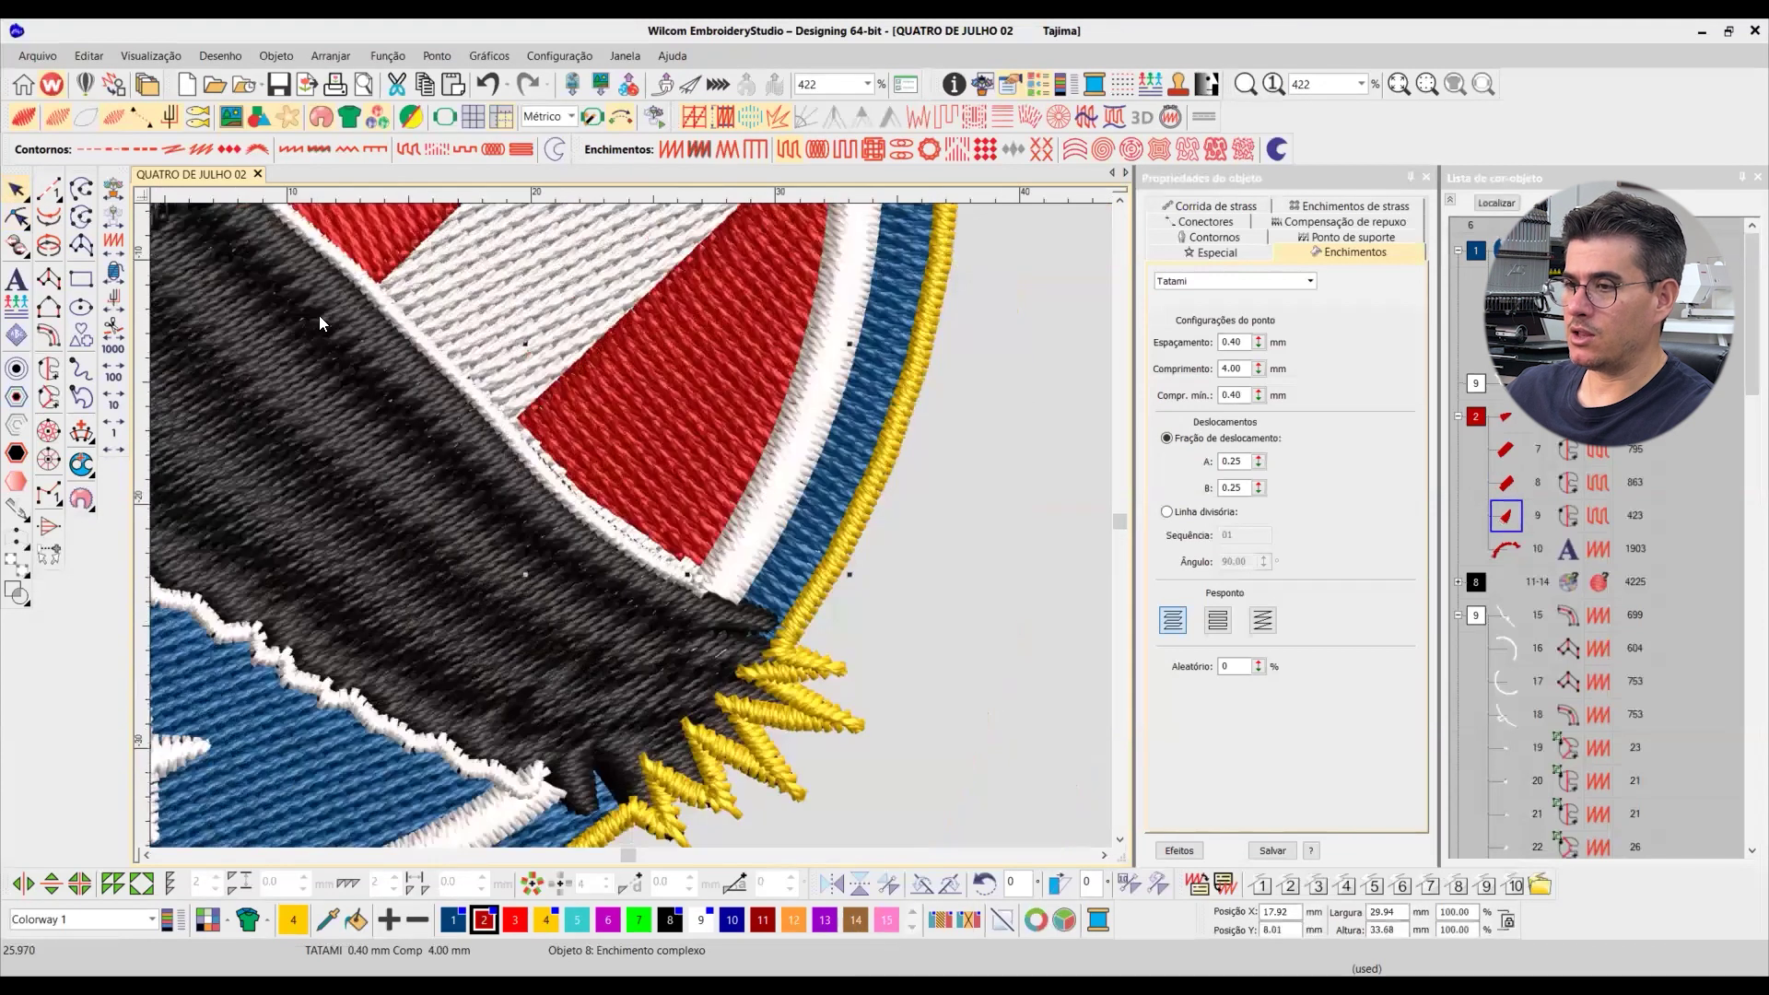
pyautogui.scroll(3, 320, 322)
pyautogui.press('h')
pyautogui.moveTo(478, 372); pyautogui.dragTo(453, 389)
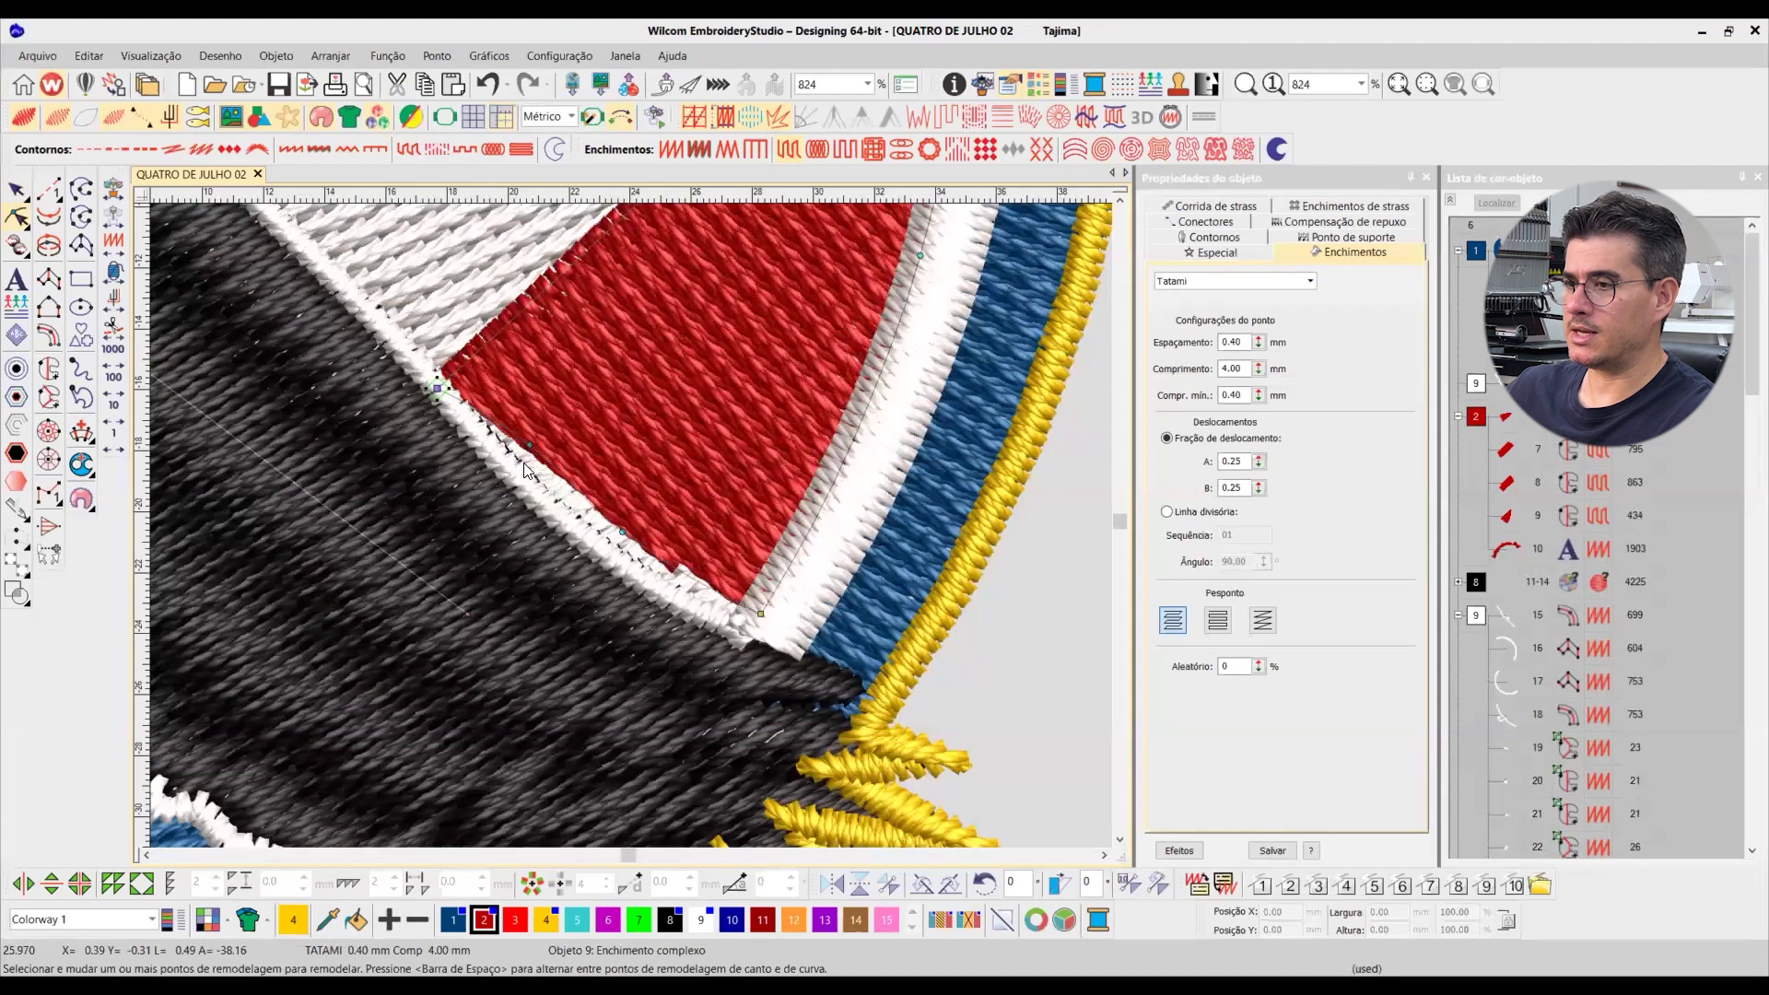
pyautogui.moveTo(528, 446); pyautogui.dragTo(519, 474)
pyautogui.moveTo(620, 536); pyautogui.dragTo(614, 557)
pyautogui.moveTo(760, 621); pyautogui.dragTo(764, 638)
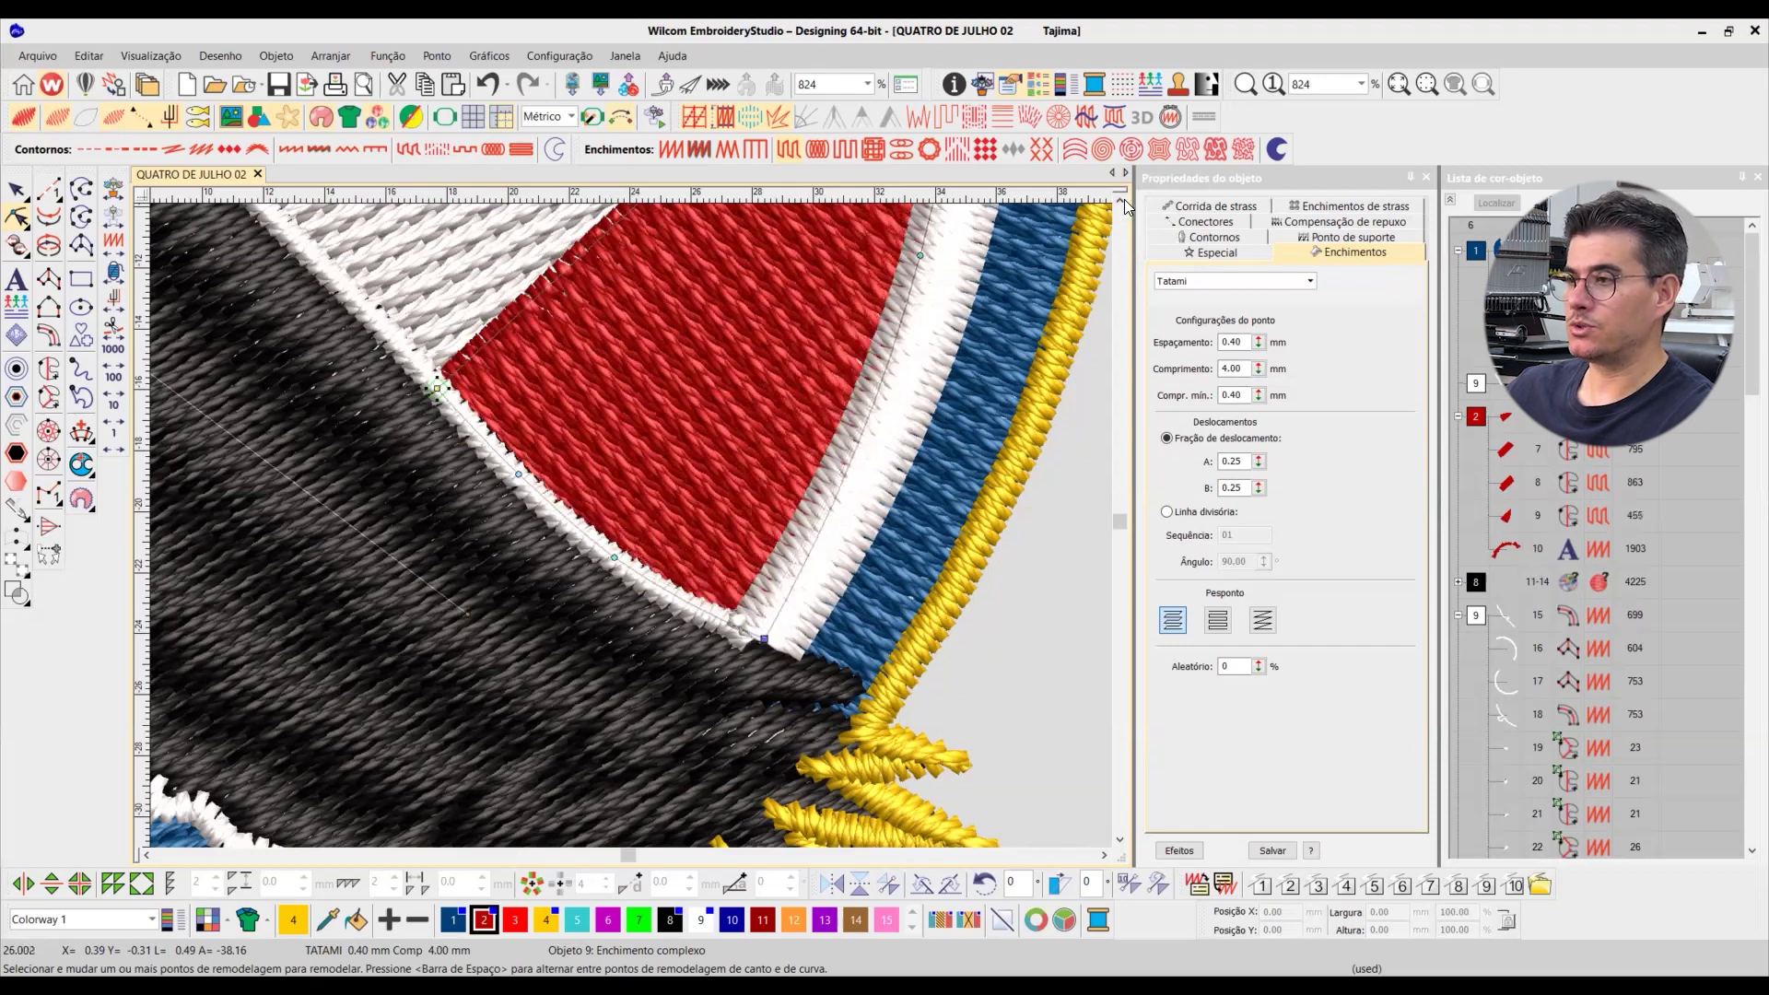
# Step: Extend the fourth red stripe's outer curved edge beneath the white ring and finish reshaping it
pyautogui.scroll(4, 1056, 369)
pyautogui.moveTo(922, 513); pyautogui.dragTo(941, 520)
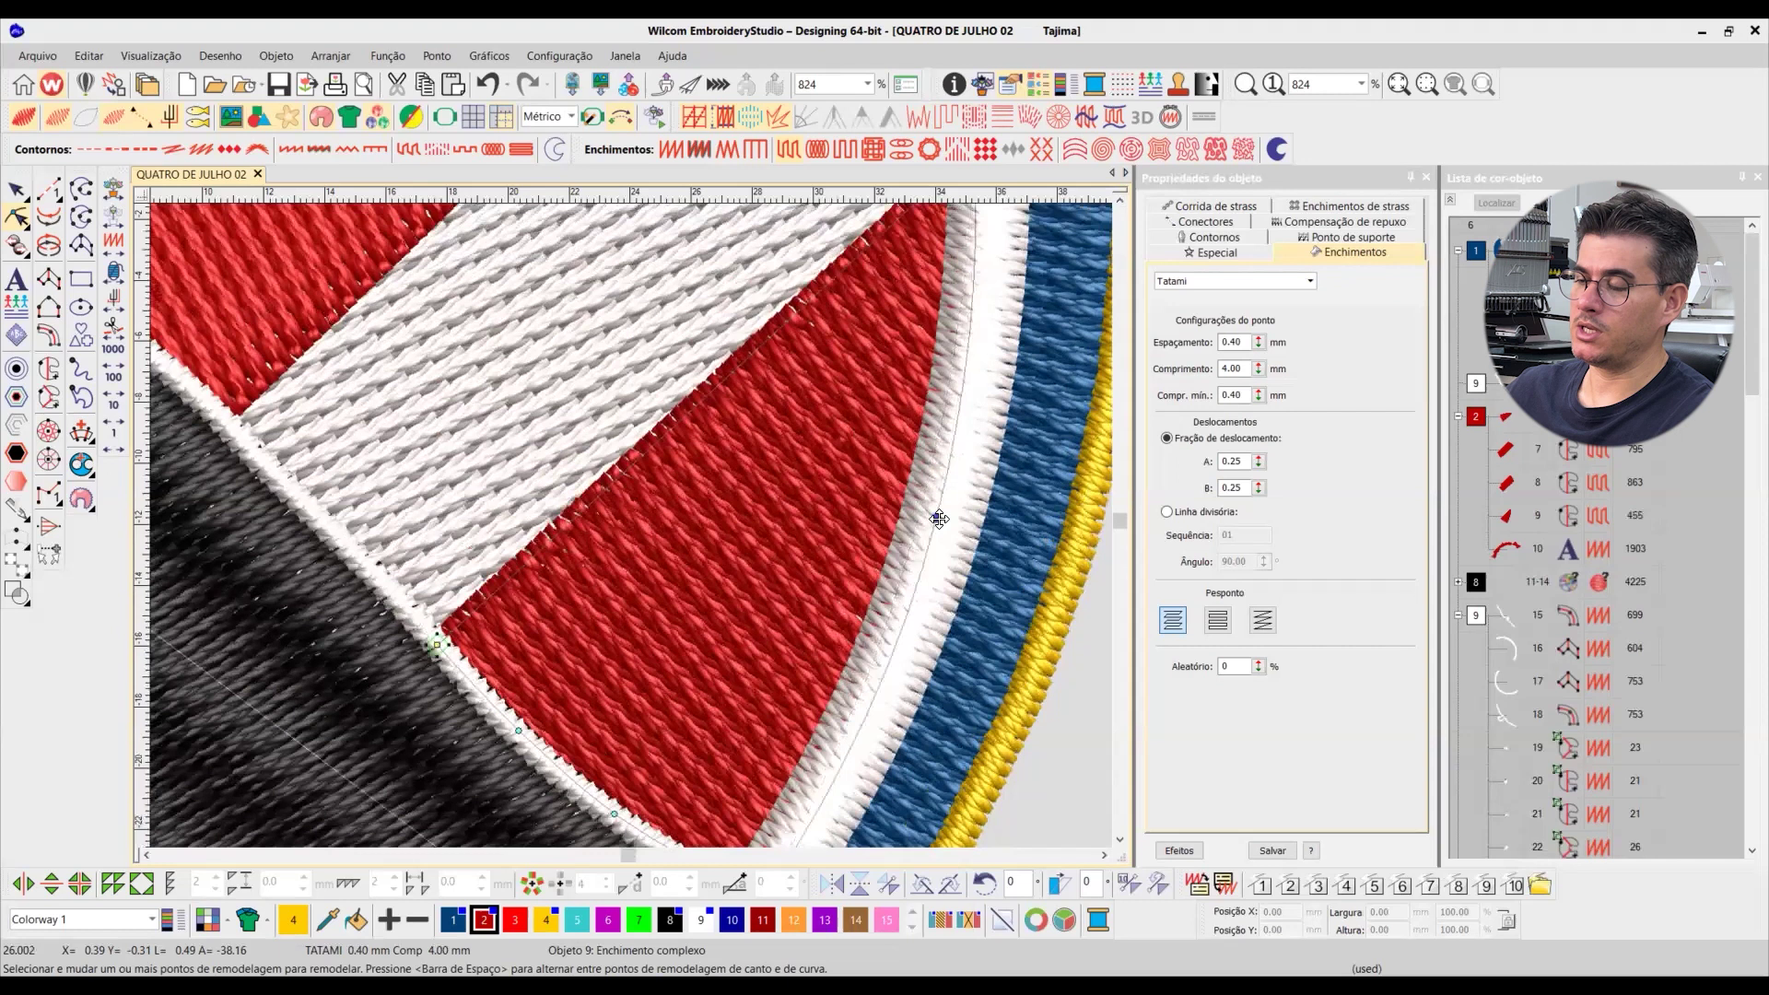
pyautogui.click(16, 190)
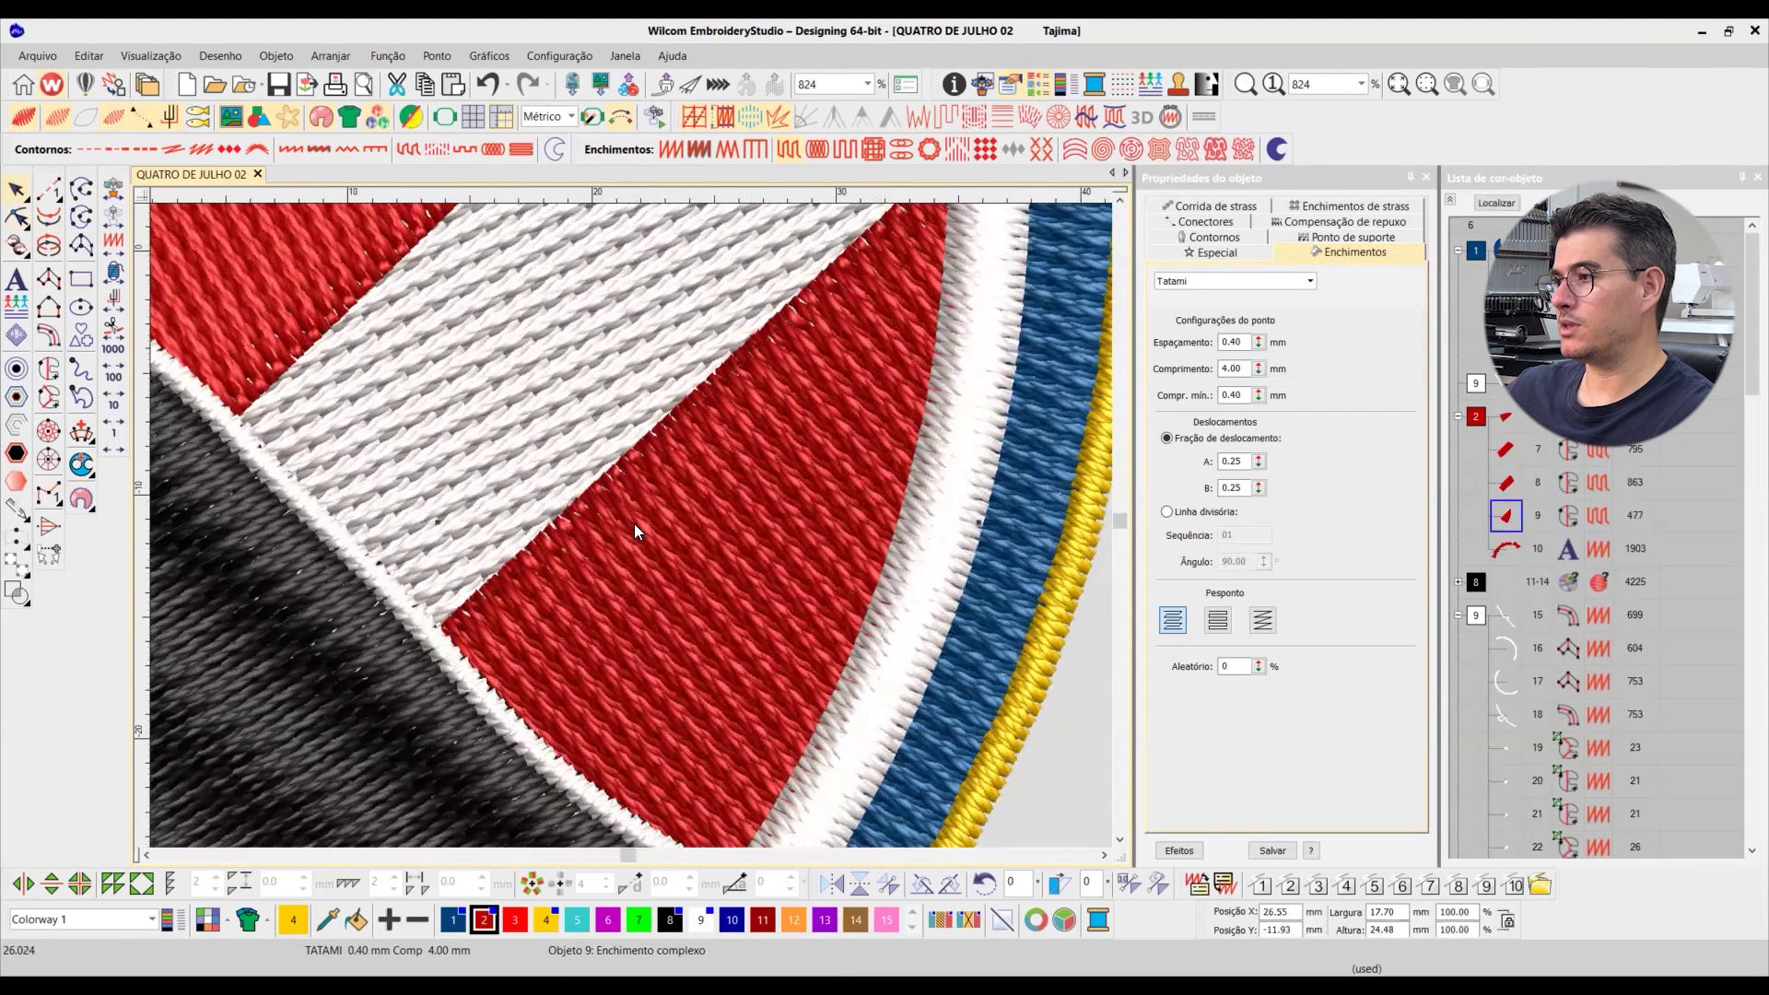
# Step: Isolate the white striped fill to examine its coverage, and restore the full design view
pyautogui.scroll(-2, 636, 521)
pyautogui.scroll(-2, 595, 415)
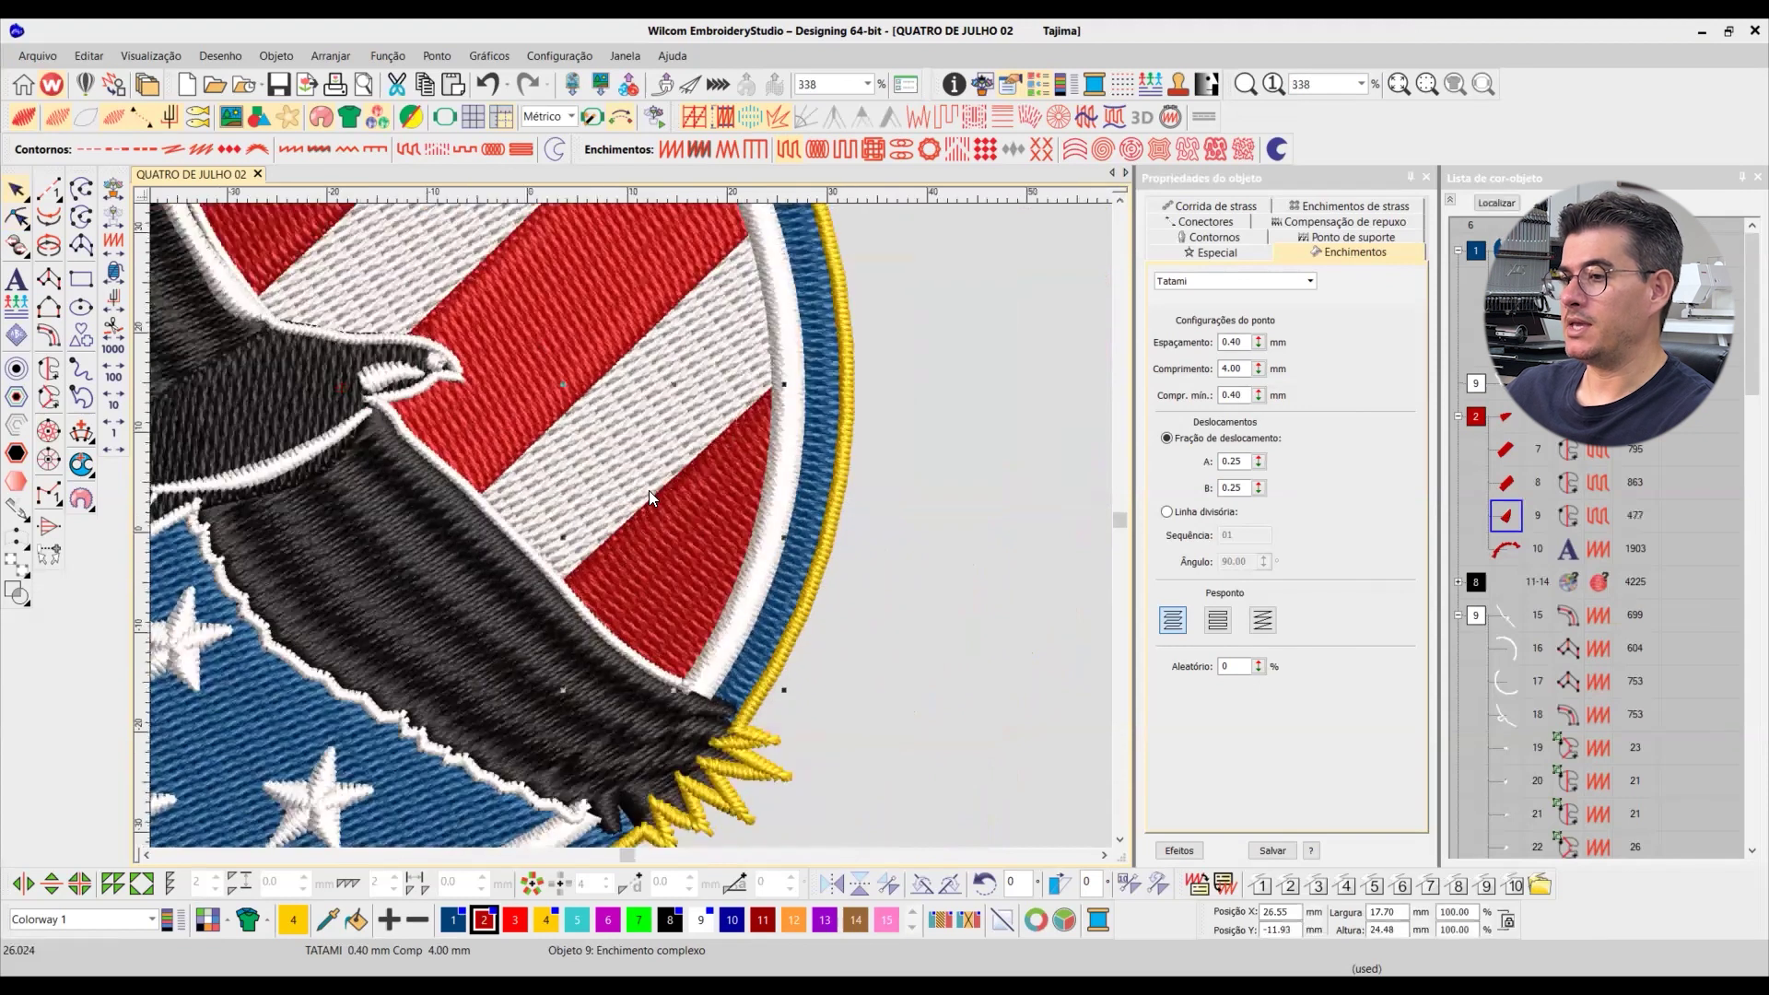
pyautogui.scroll(-3, 636, 498)
pyautogui.scroll(-1, 658, 499)
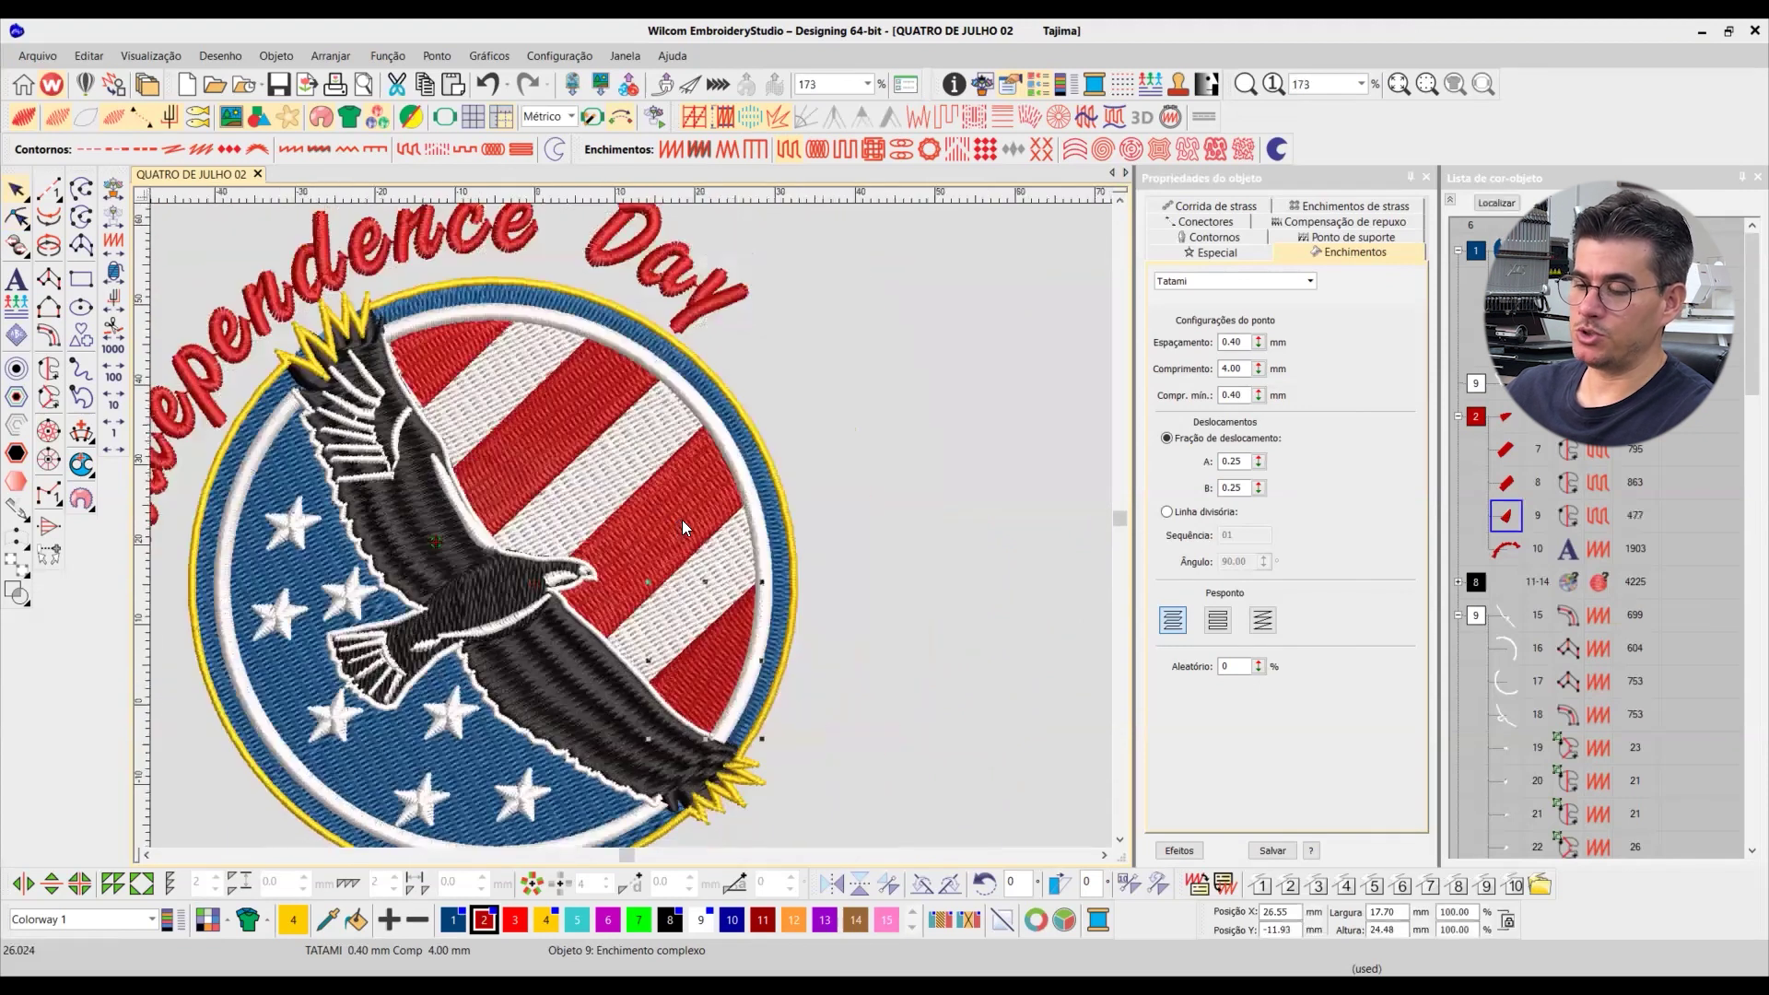
pyautogui.scroll(2, 719, 523)
pyautogui.click(728, 477)
pyautogui.hotkey('shift', 's')
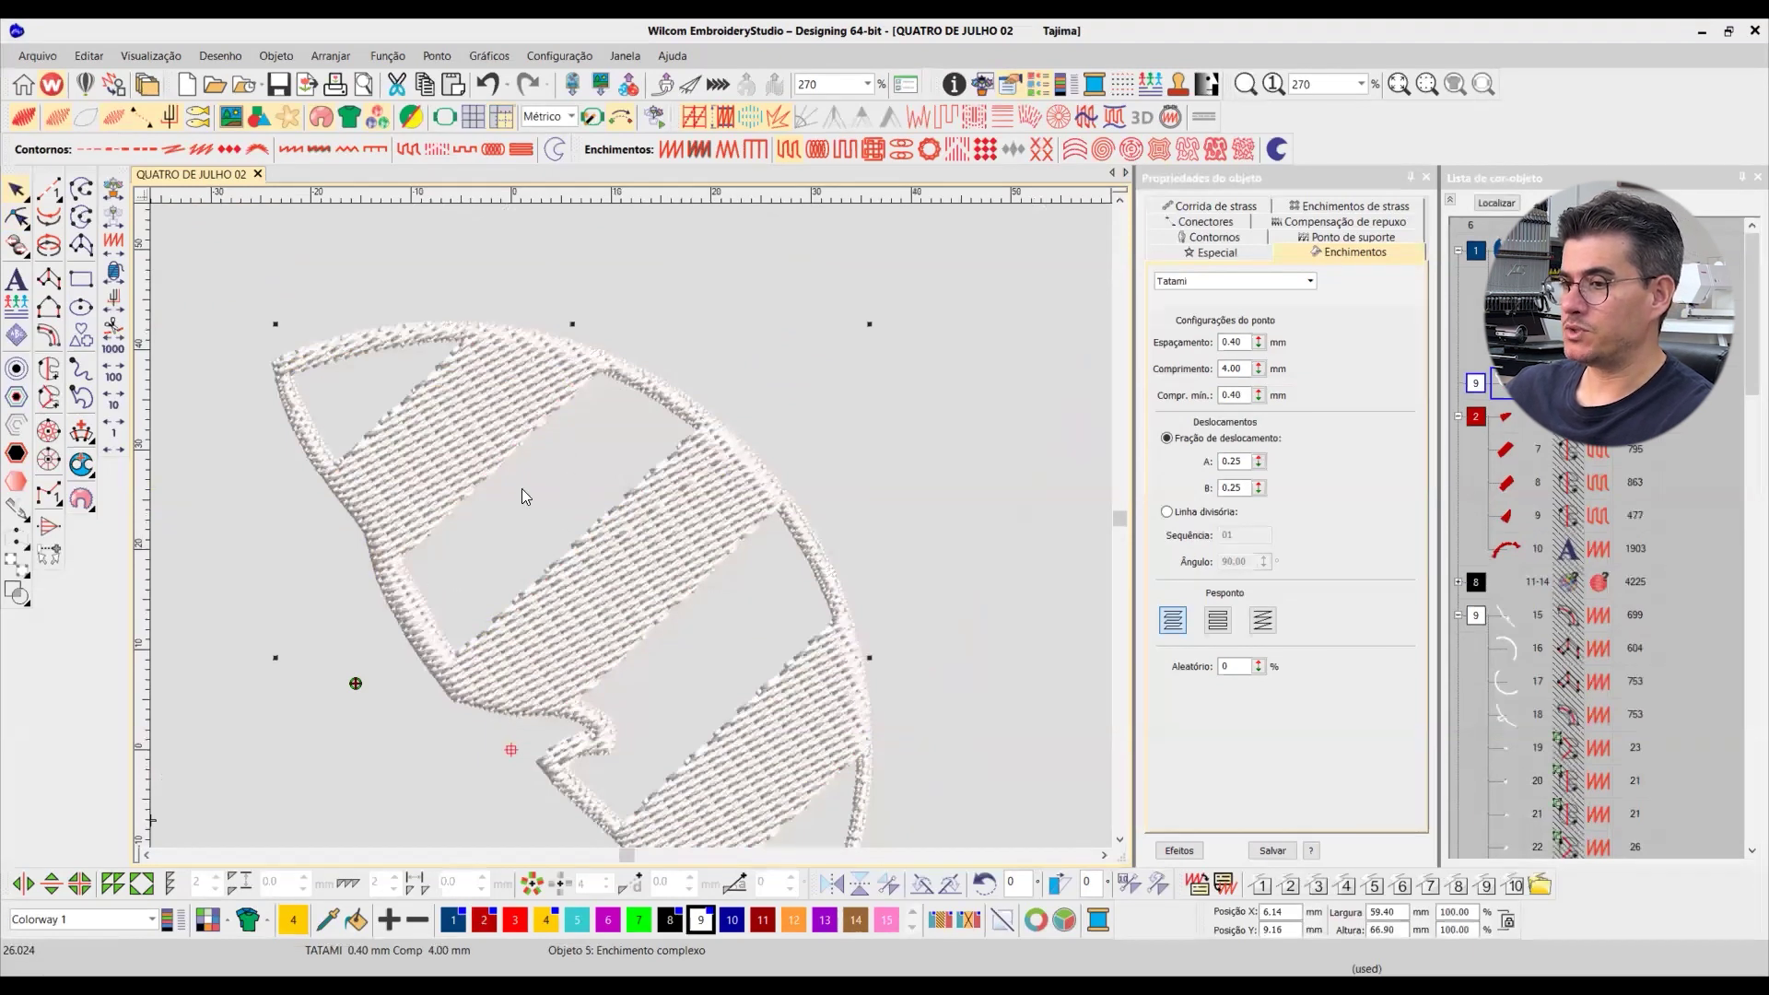
pyautogui.click(695, 731)
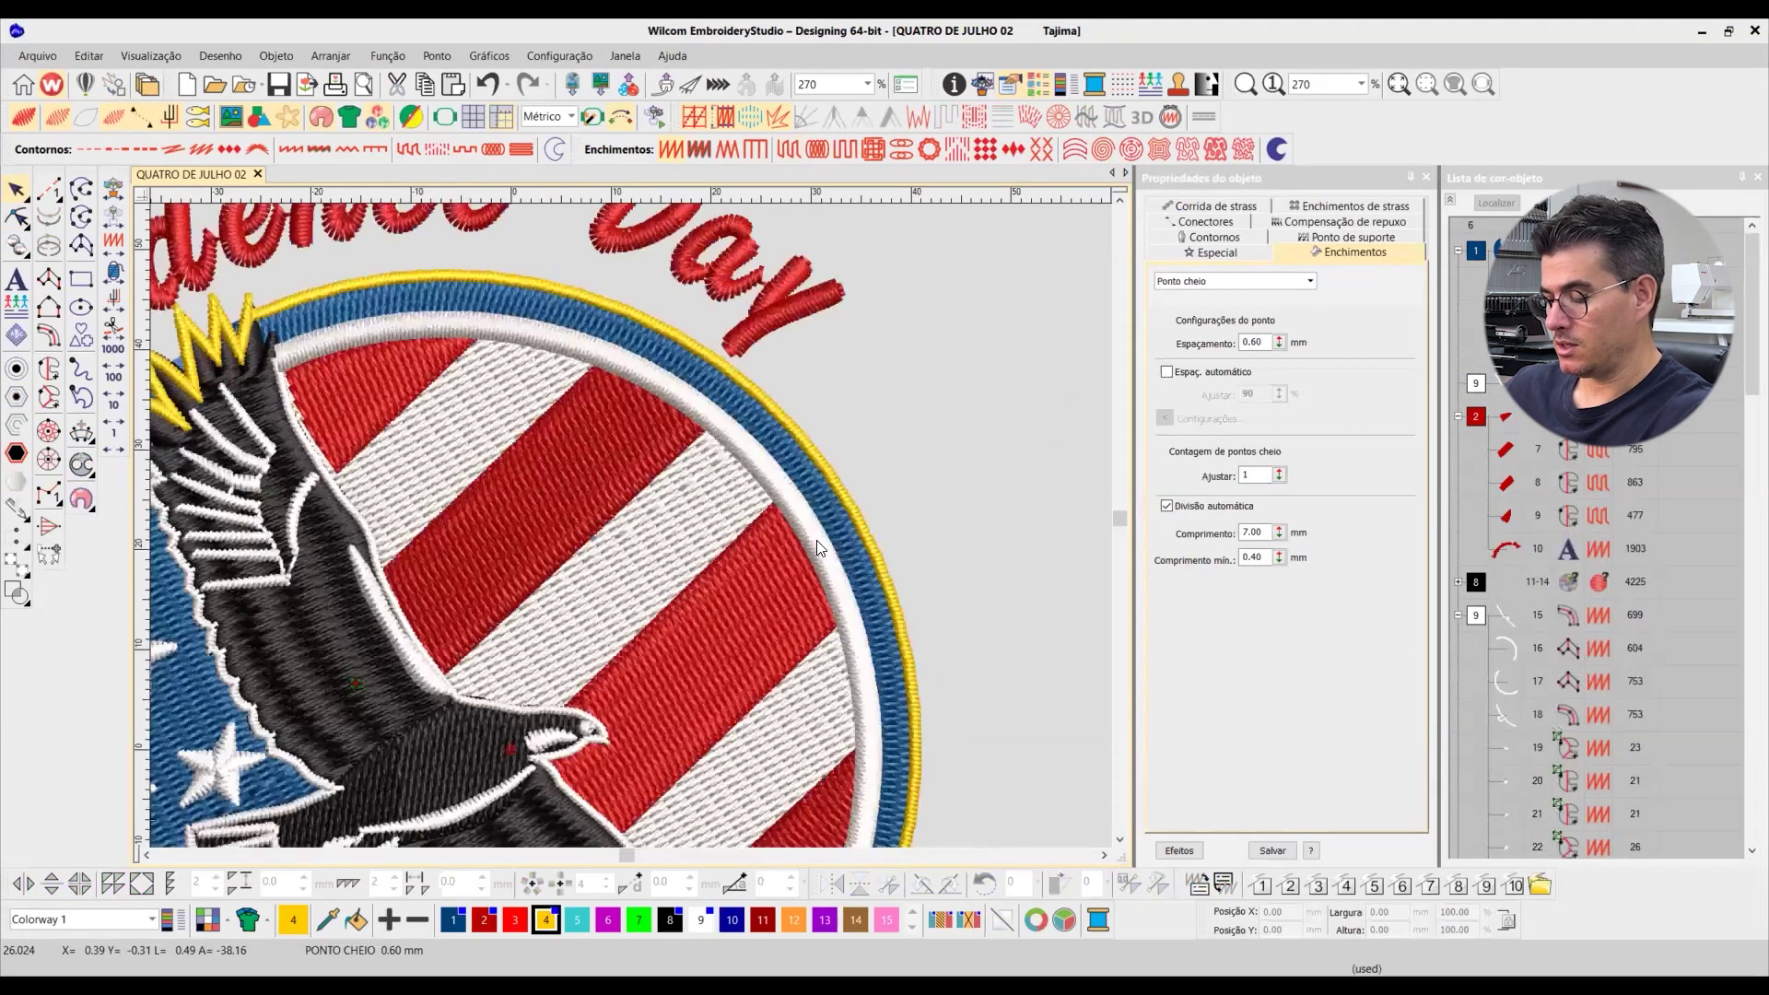
# Step: Isolate the red colour group and inspect the fill and underlay settings of the Independence Day lettering
pyautogui.scroll(-3, 995, 514)
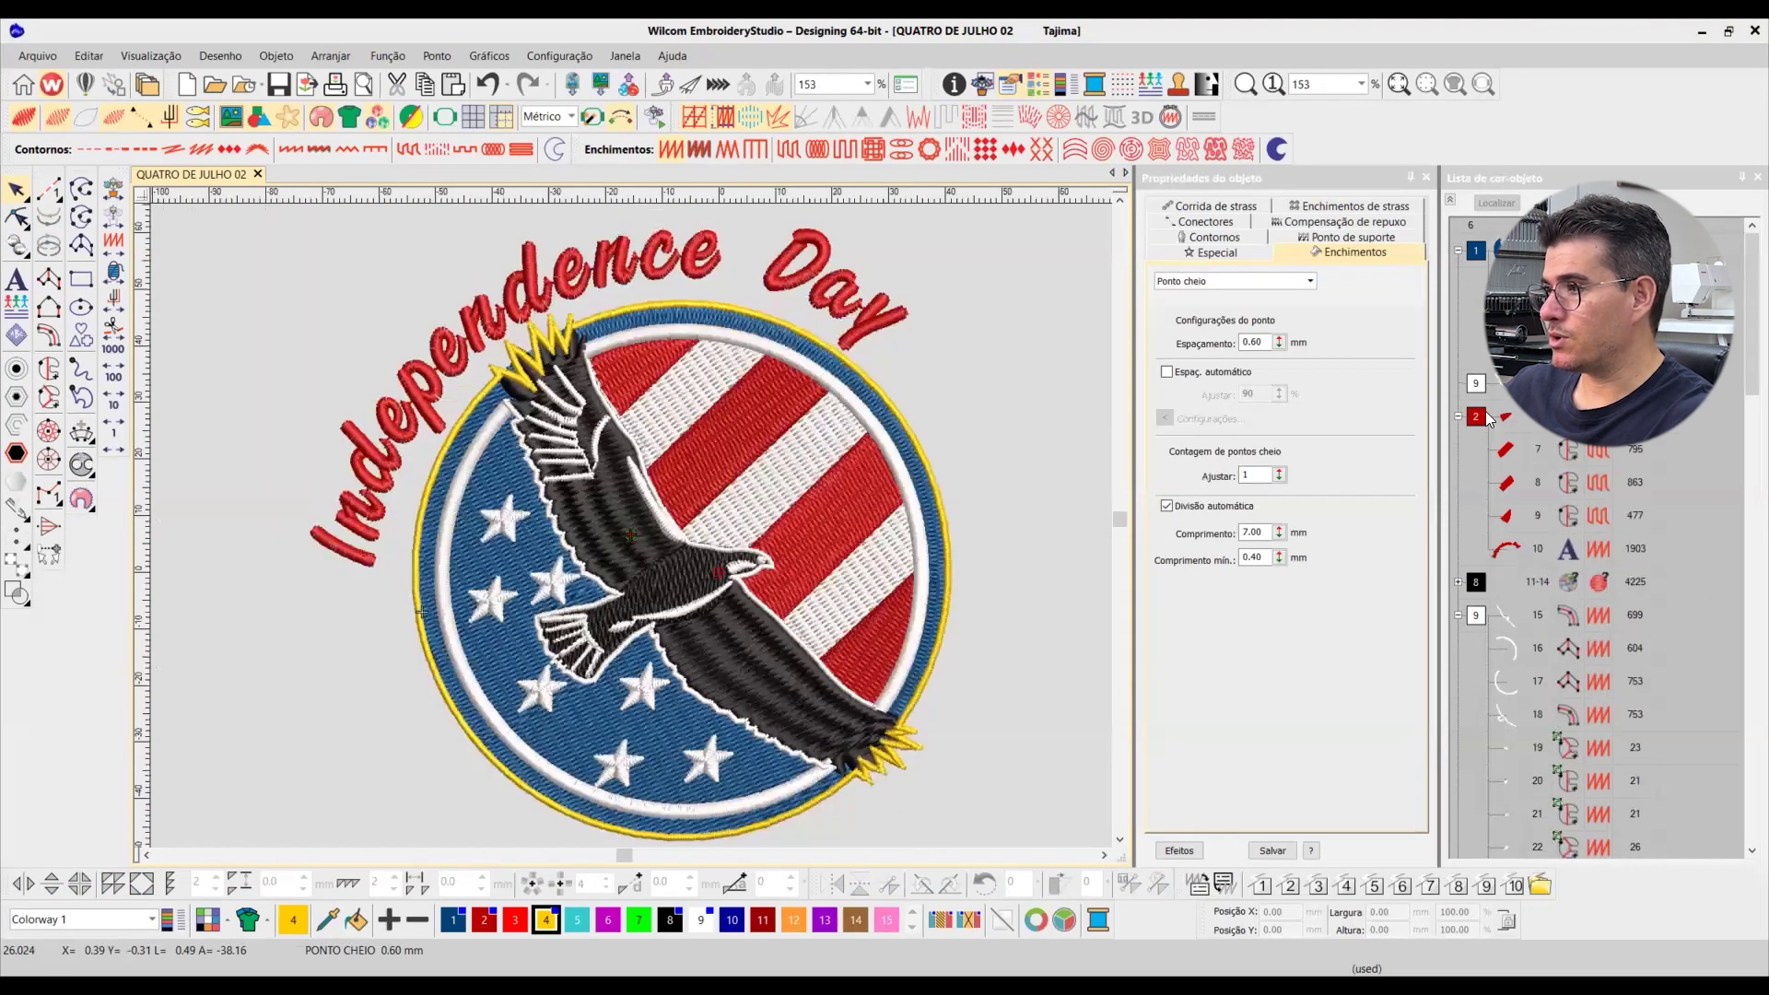
pyautogui.click(1476, 417)
pyautogui.hotkey('shift', 's')
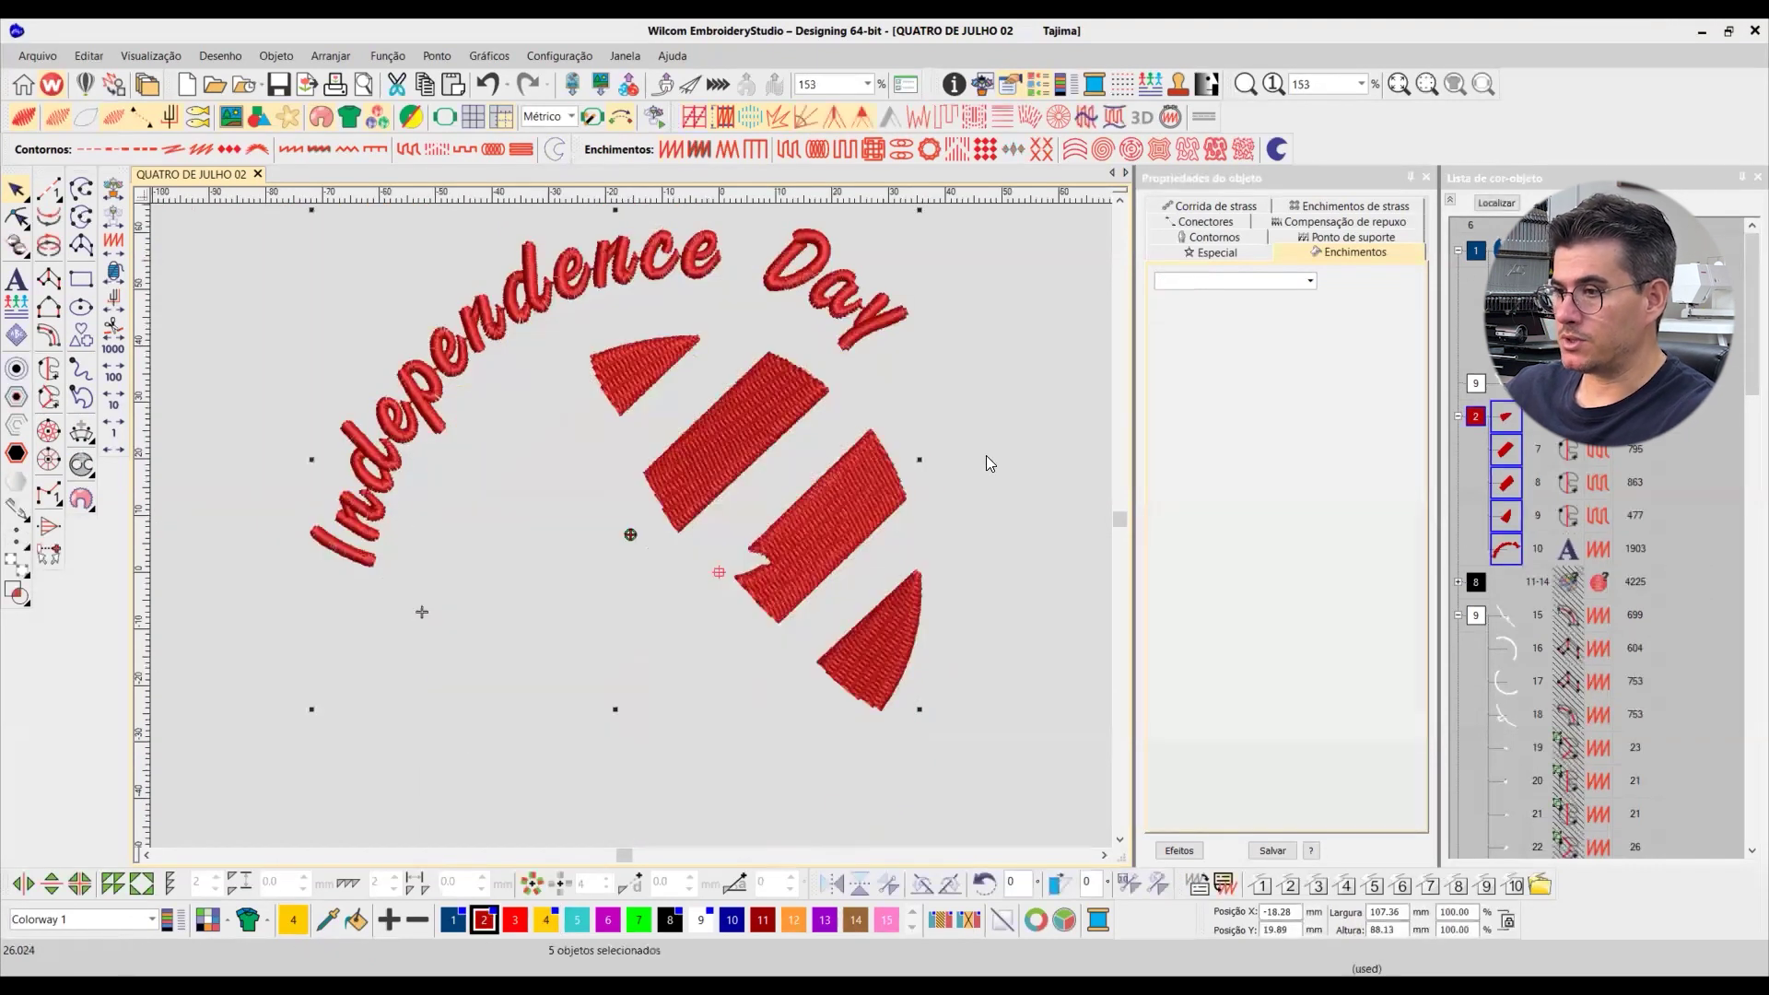
pyautogui.click(617, 283)
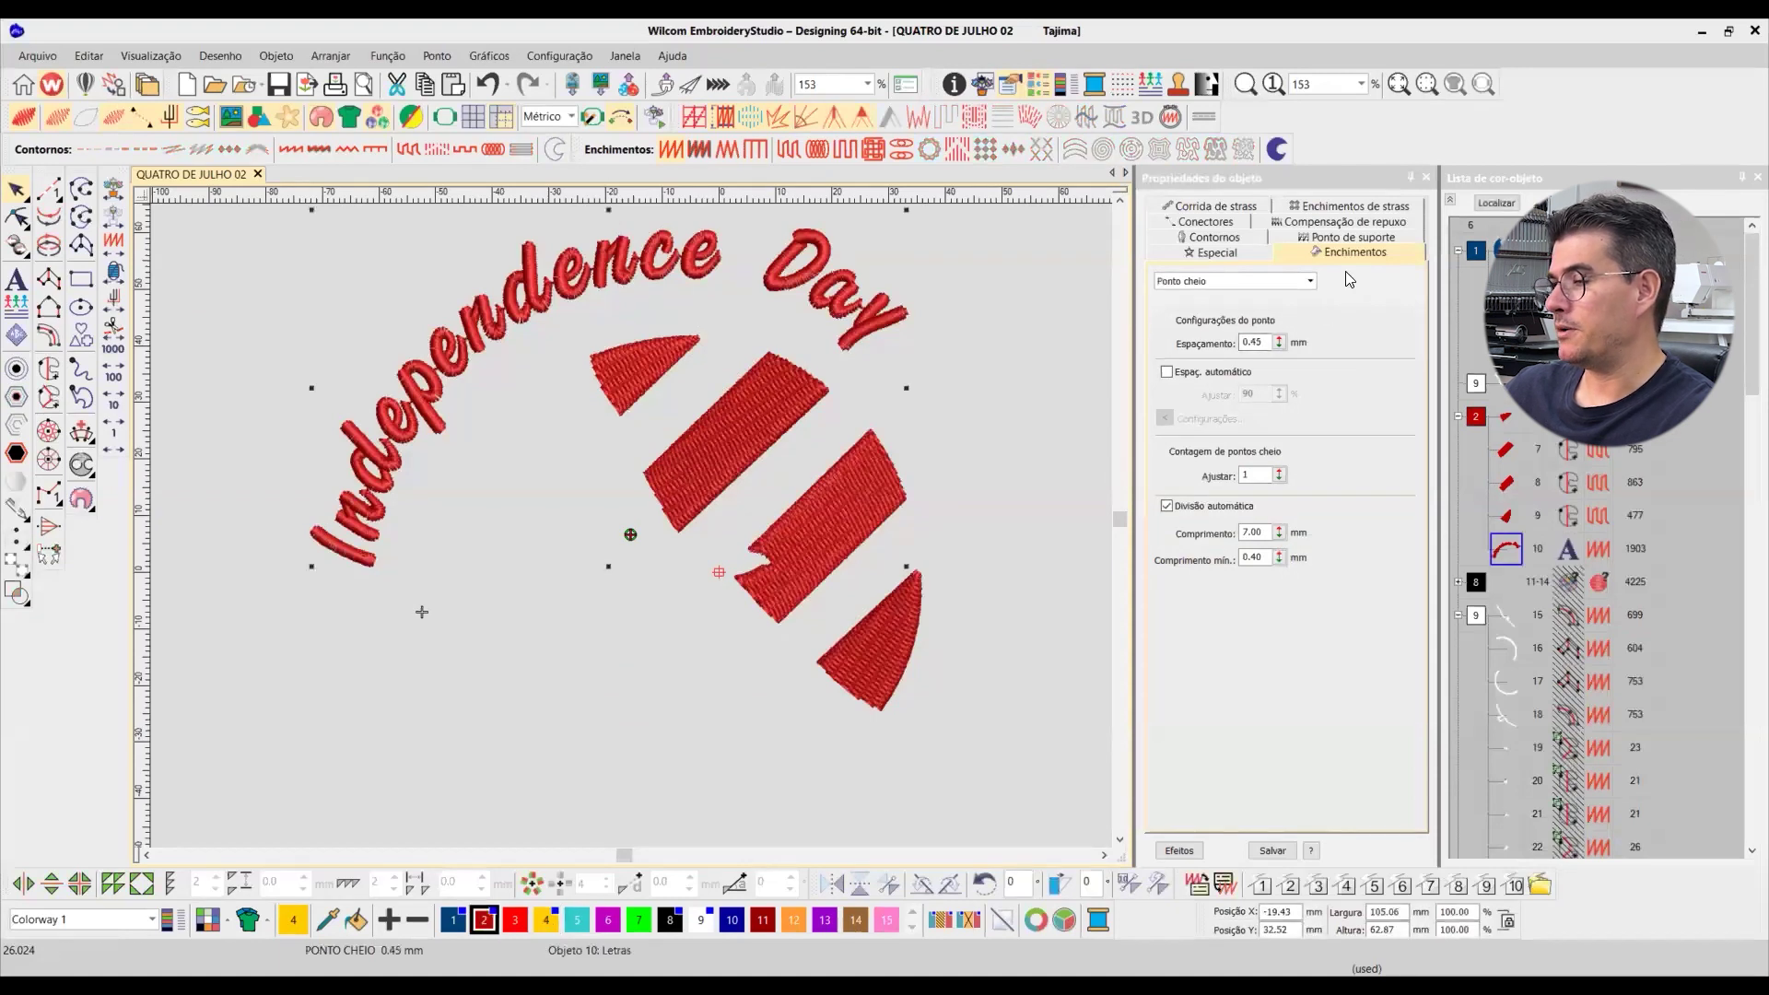
pyautogui.click(1361, 237)
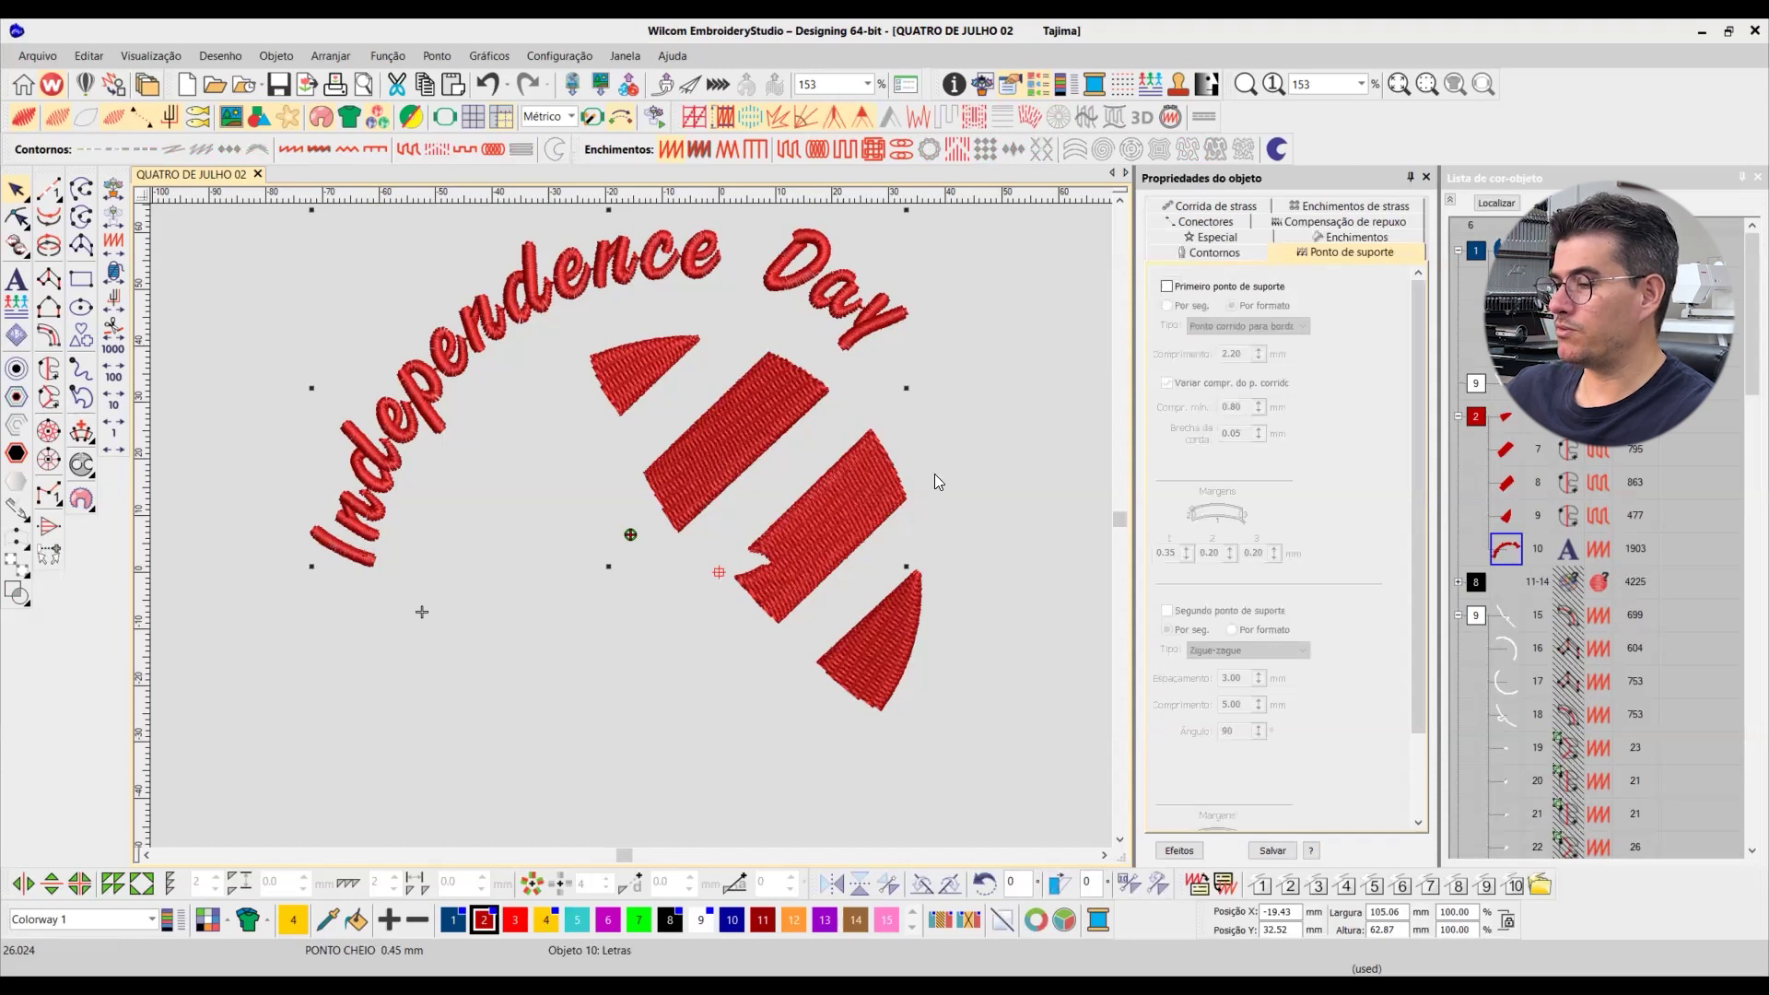
# Step: Turn off the realistic stitch preview and inspect the underlay and fill settings of the red stripes
pyautogui.click(951, 437)
pyautogui.press('t')
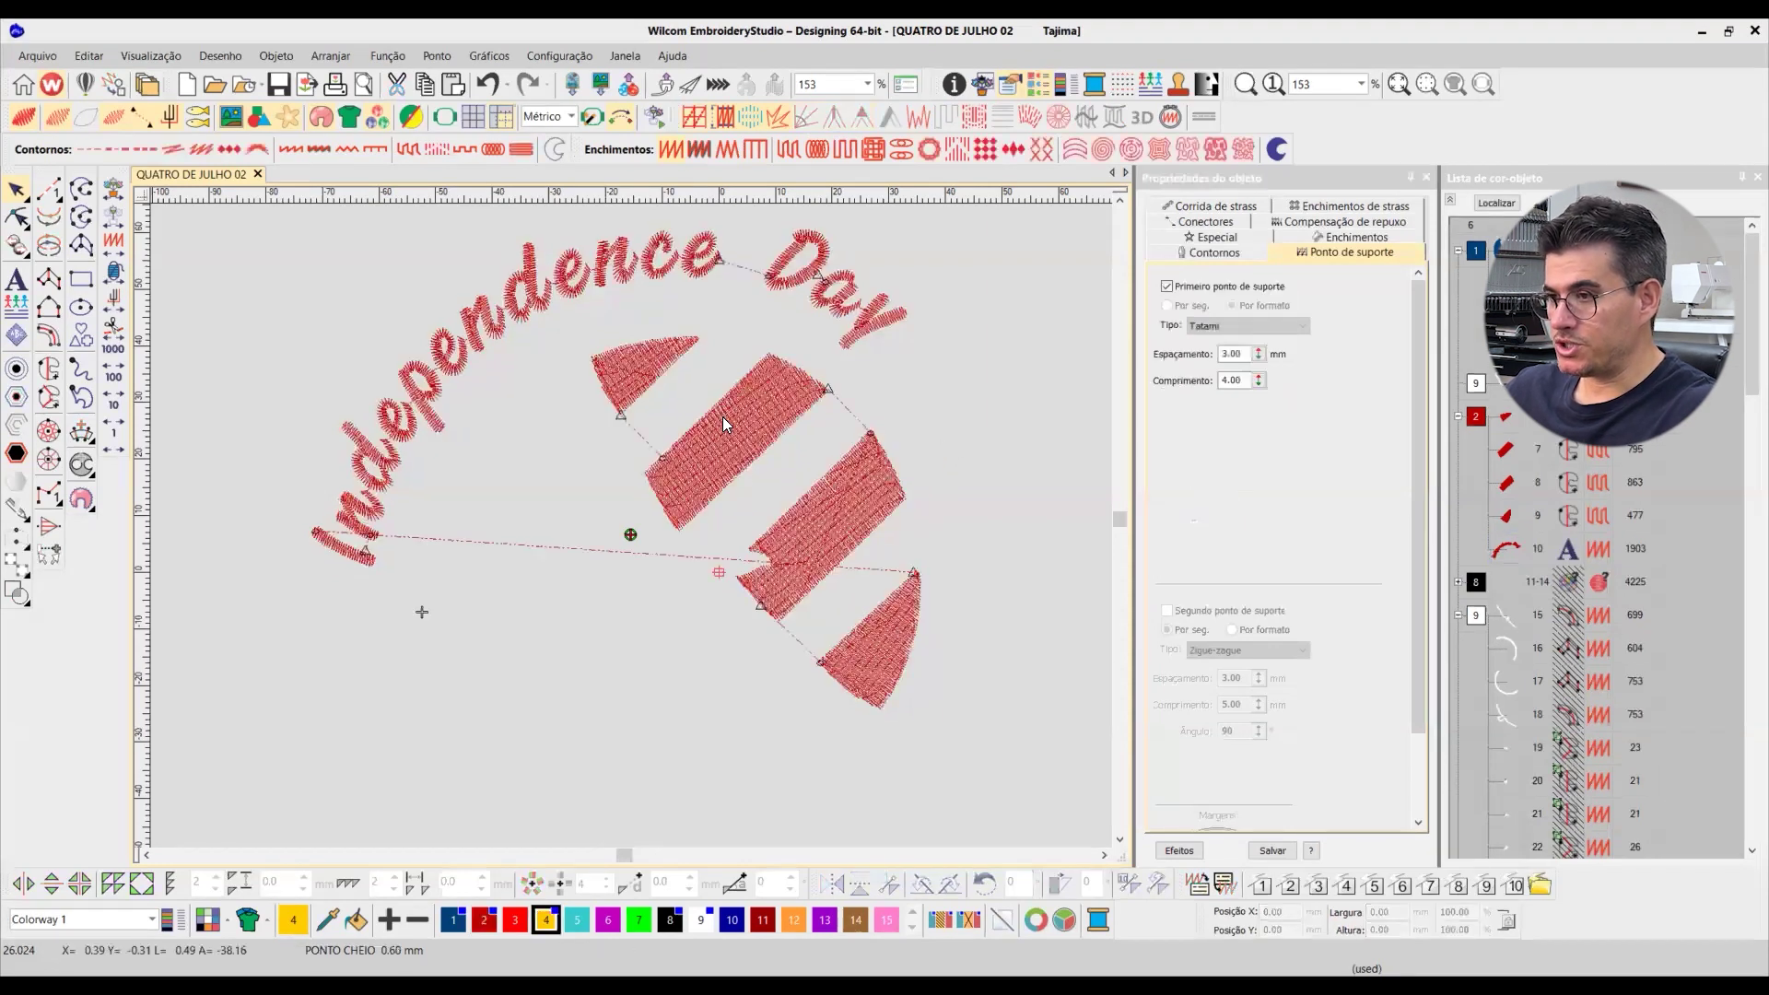
pyautogui.scroll(3, 896, 477)
pyautogui.click(488, 720)
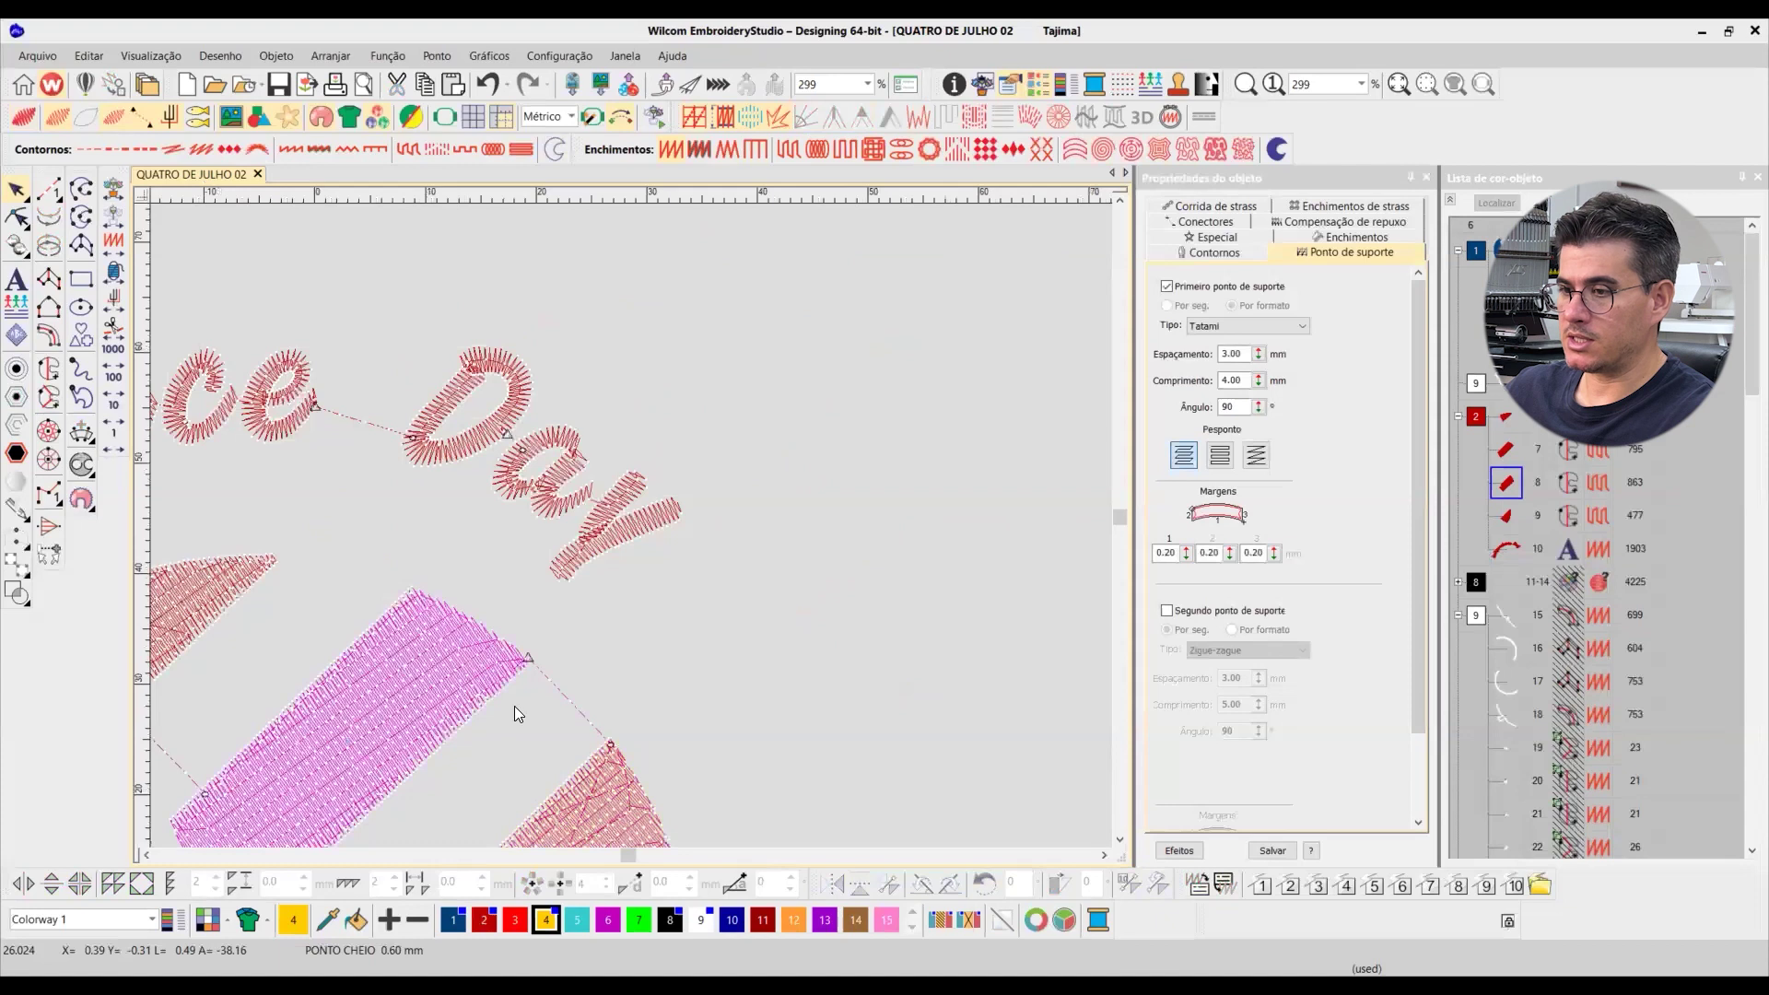
pyautogui.press('0')
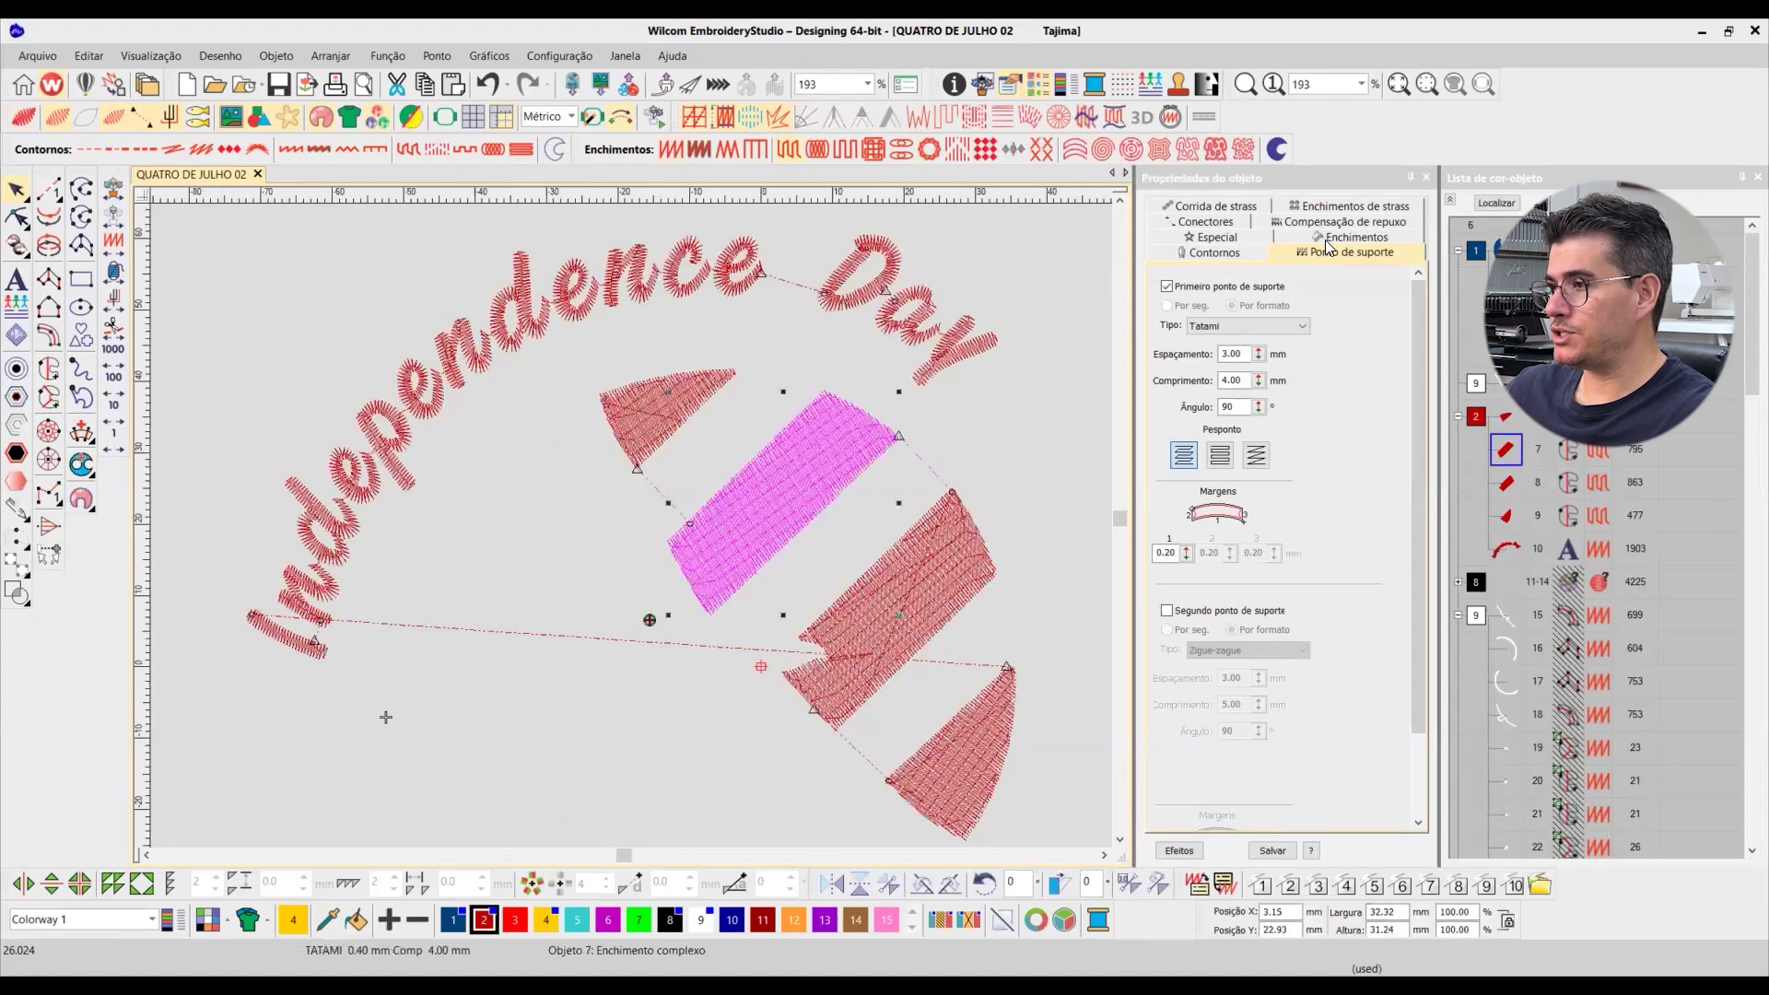
pyautogui.click(1334, 237)
pyautogui.click(1002, 394)
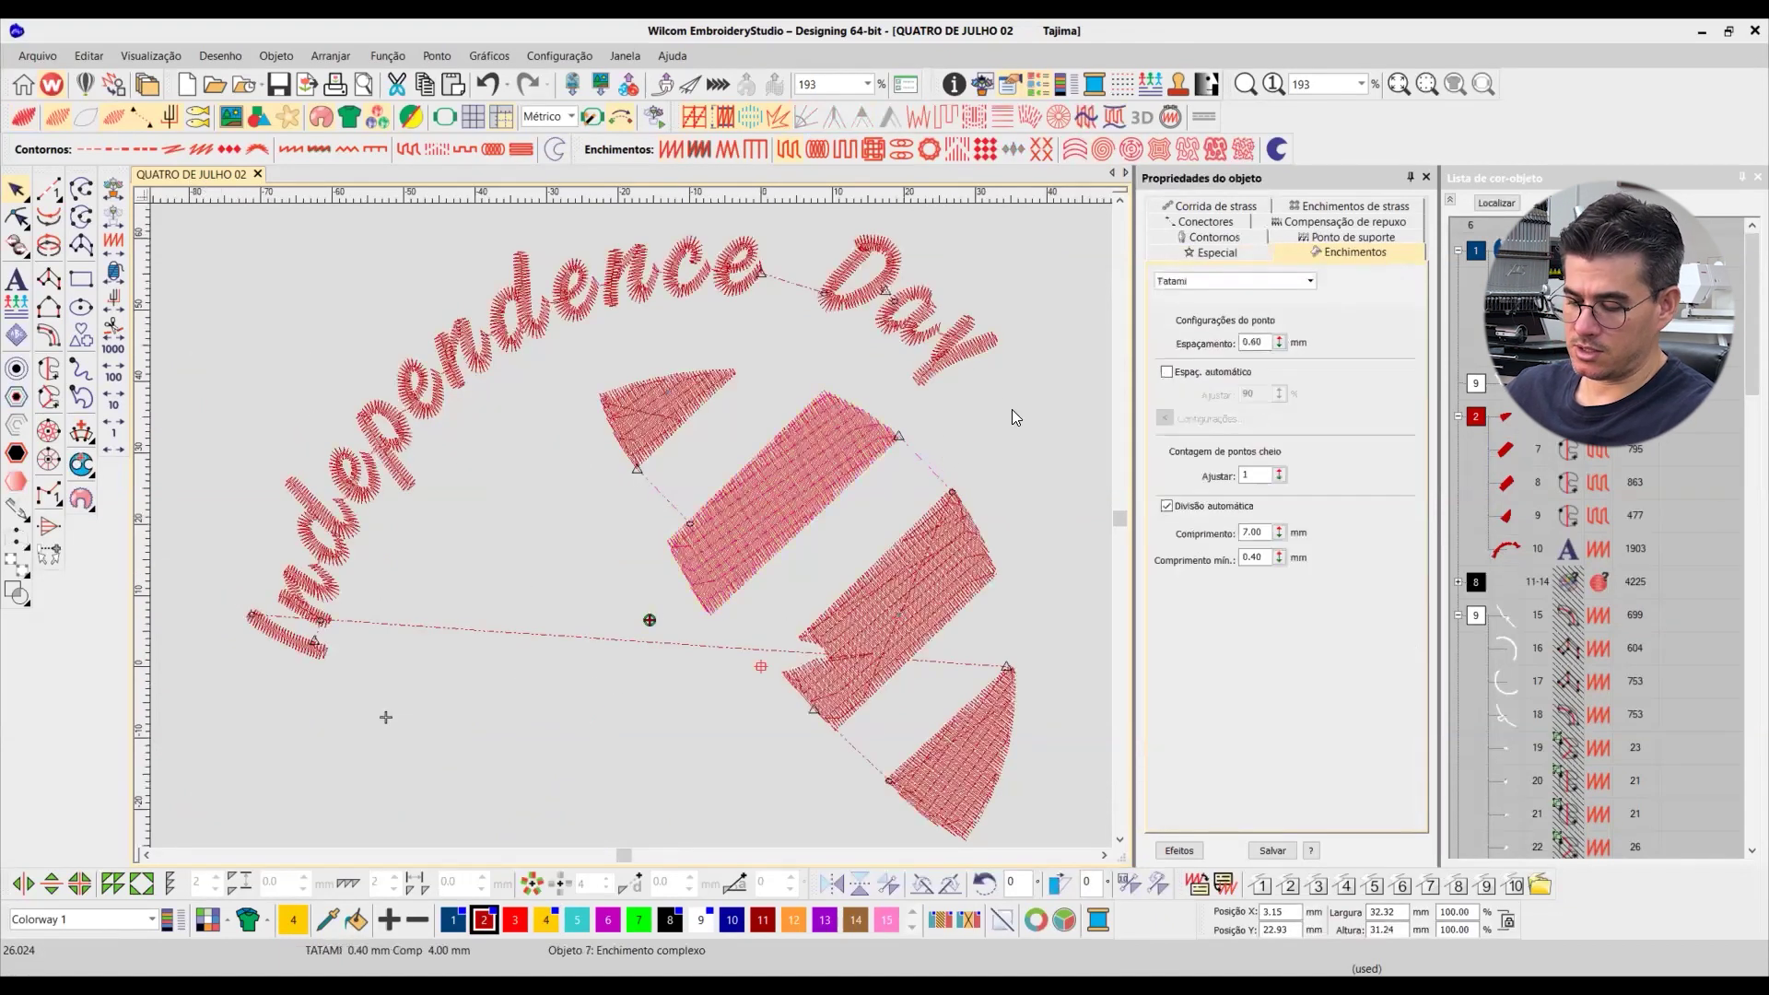
# Step: Collapse the object list by colour and isolate the black eagle objects in the realistic stitch preview, fitted to the view
pyautogui.click(1449, 200)
pyautogui.click(1475, 350)
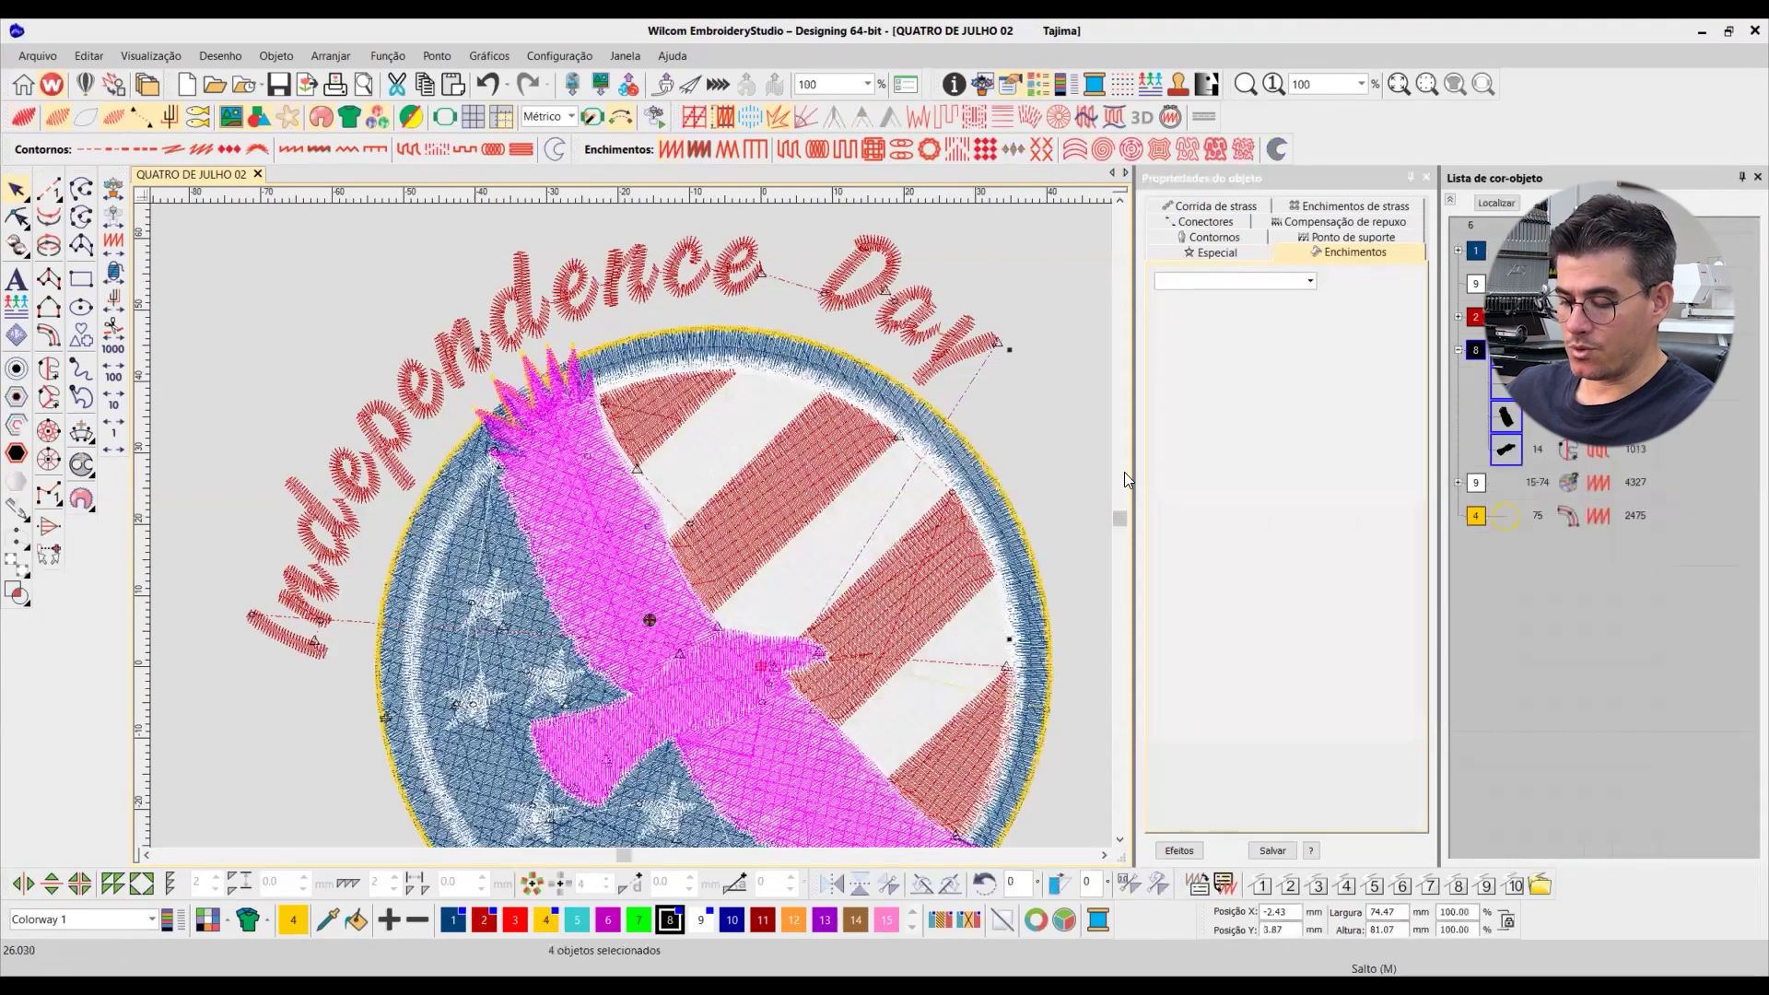
pyautogui.hotkey('shift', 's')
pyautogui.hotkey('shift', '0')
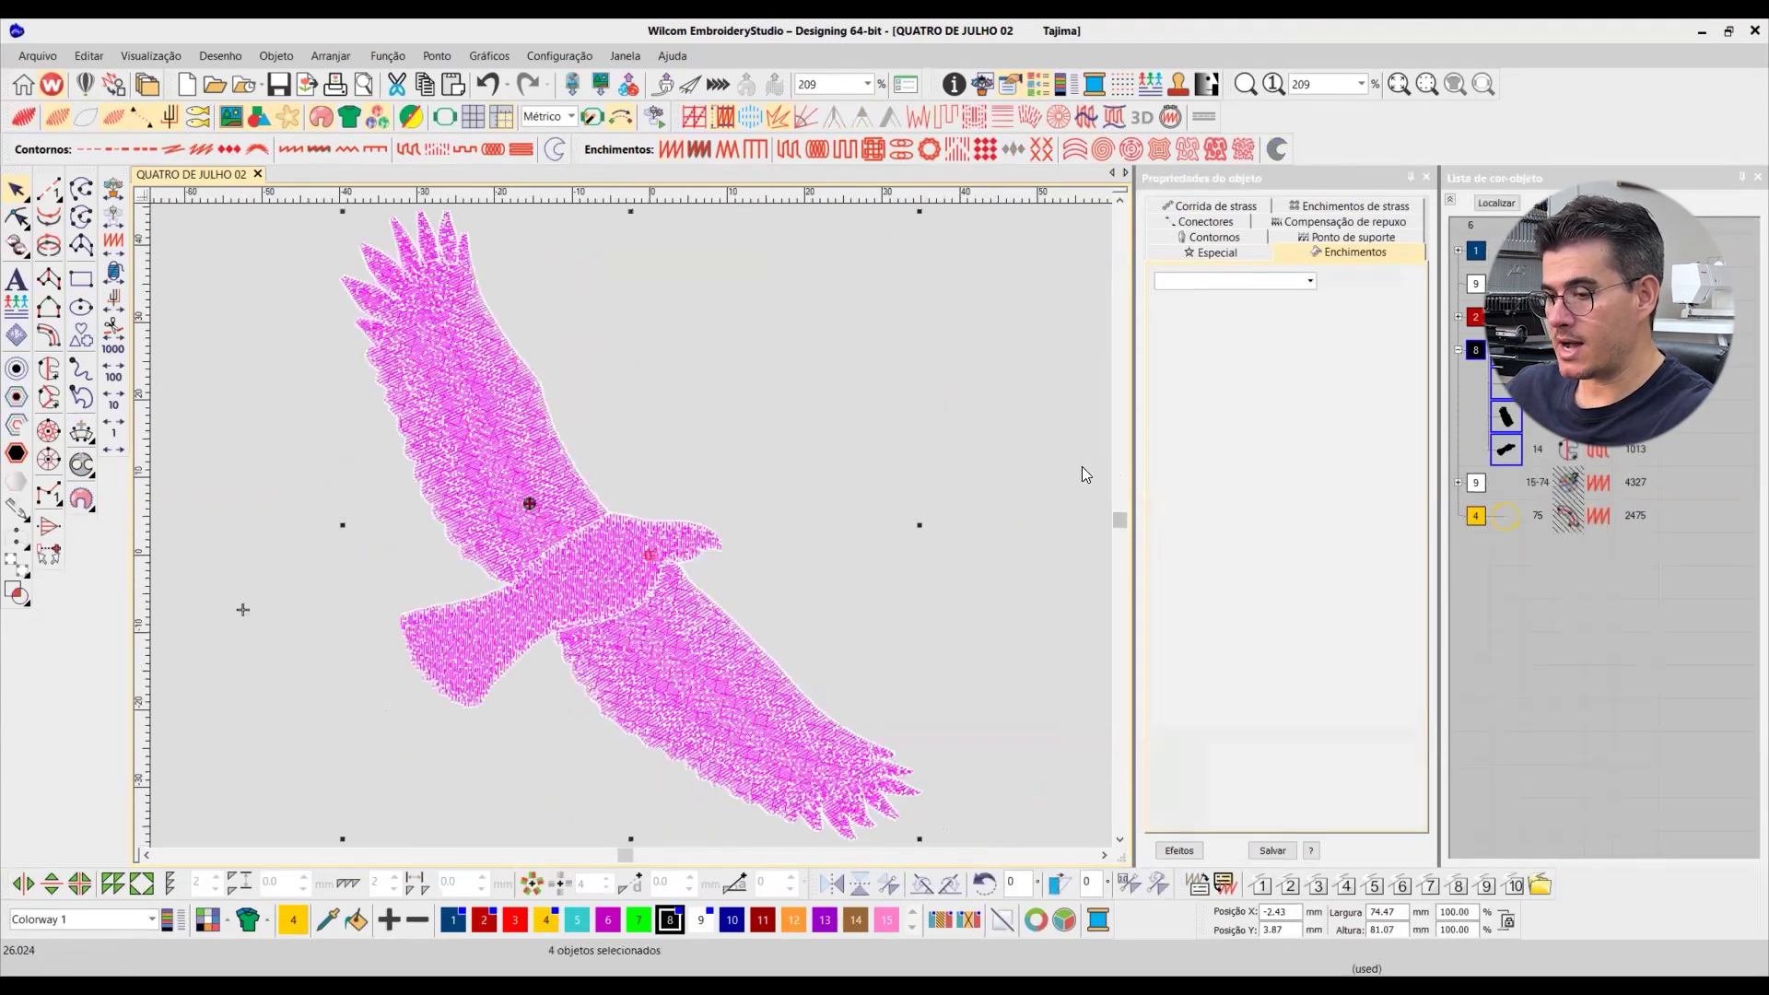
pyautogui.press('t')
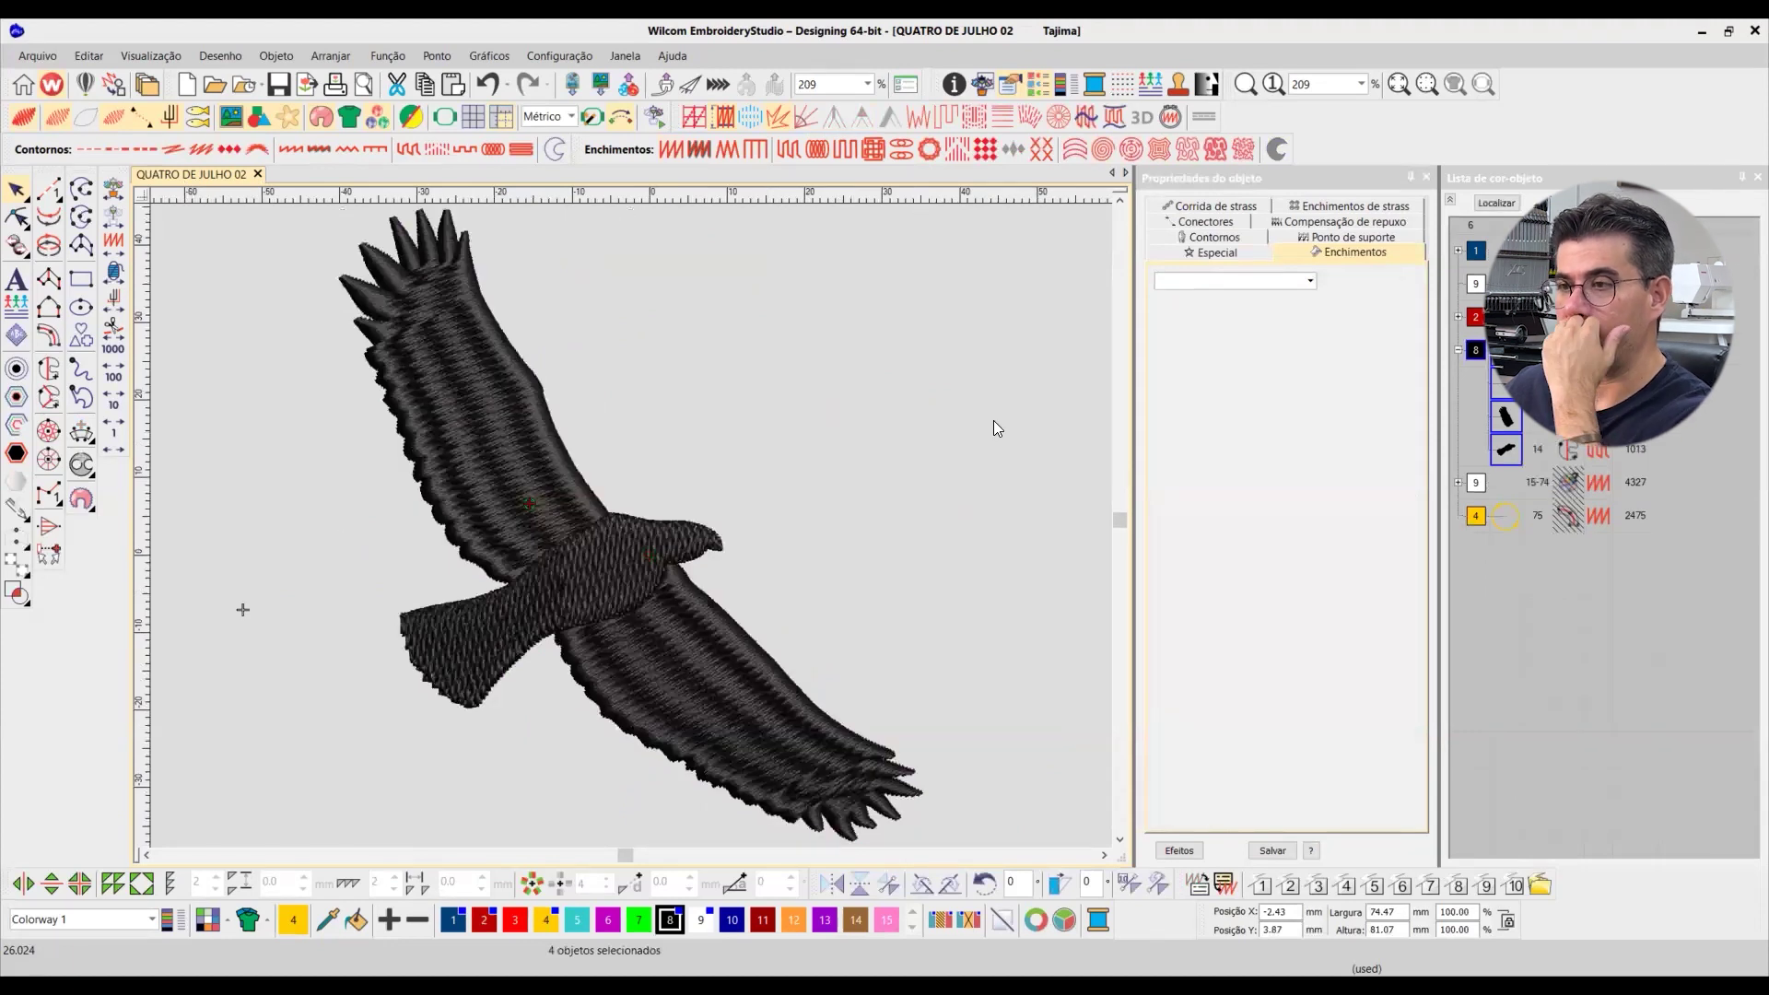
# Step: Inspect the satin fill settings of the eagle's lower and upper wings
pyautogui.click(630, 670)
pyautogui.click(432, 337)
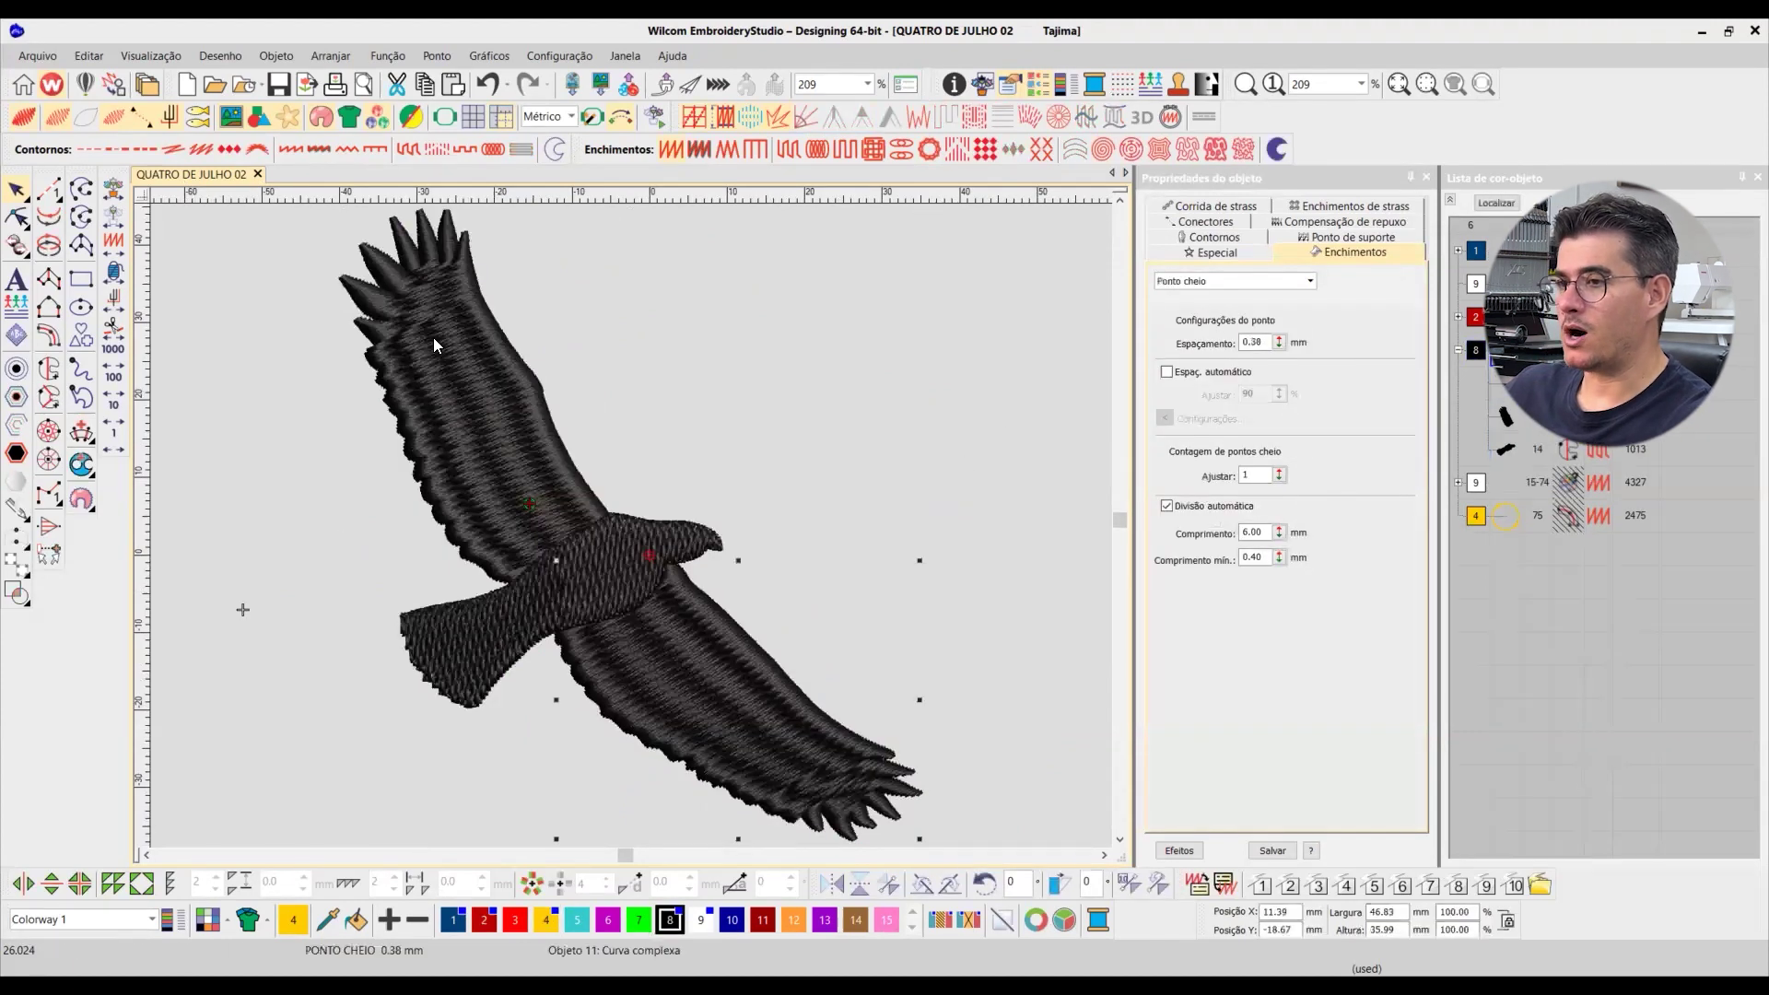
pyautogui.click(433, 333)
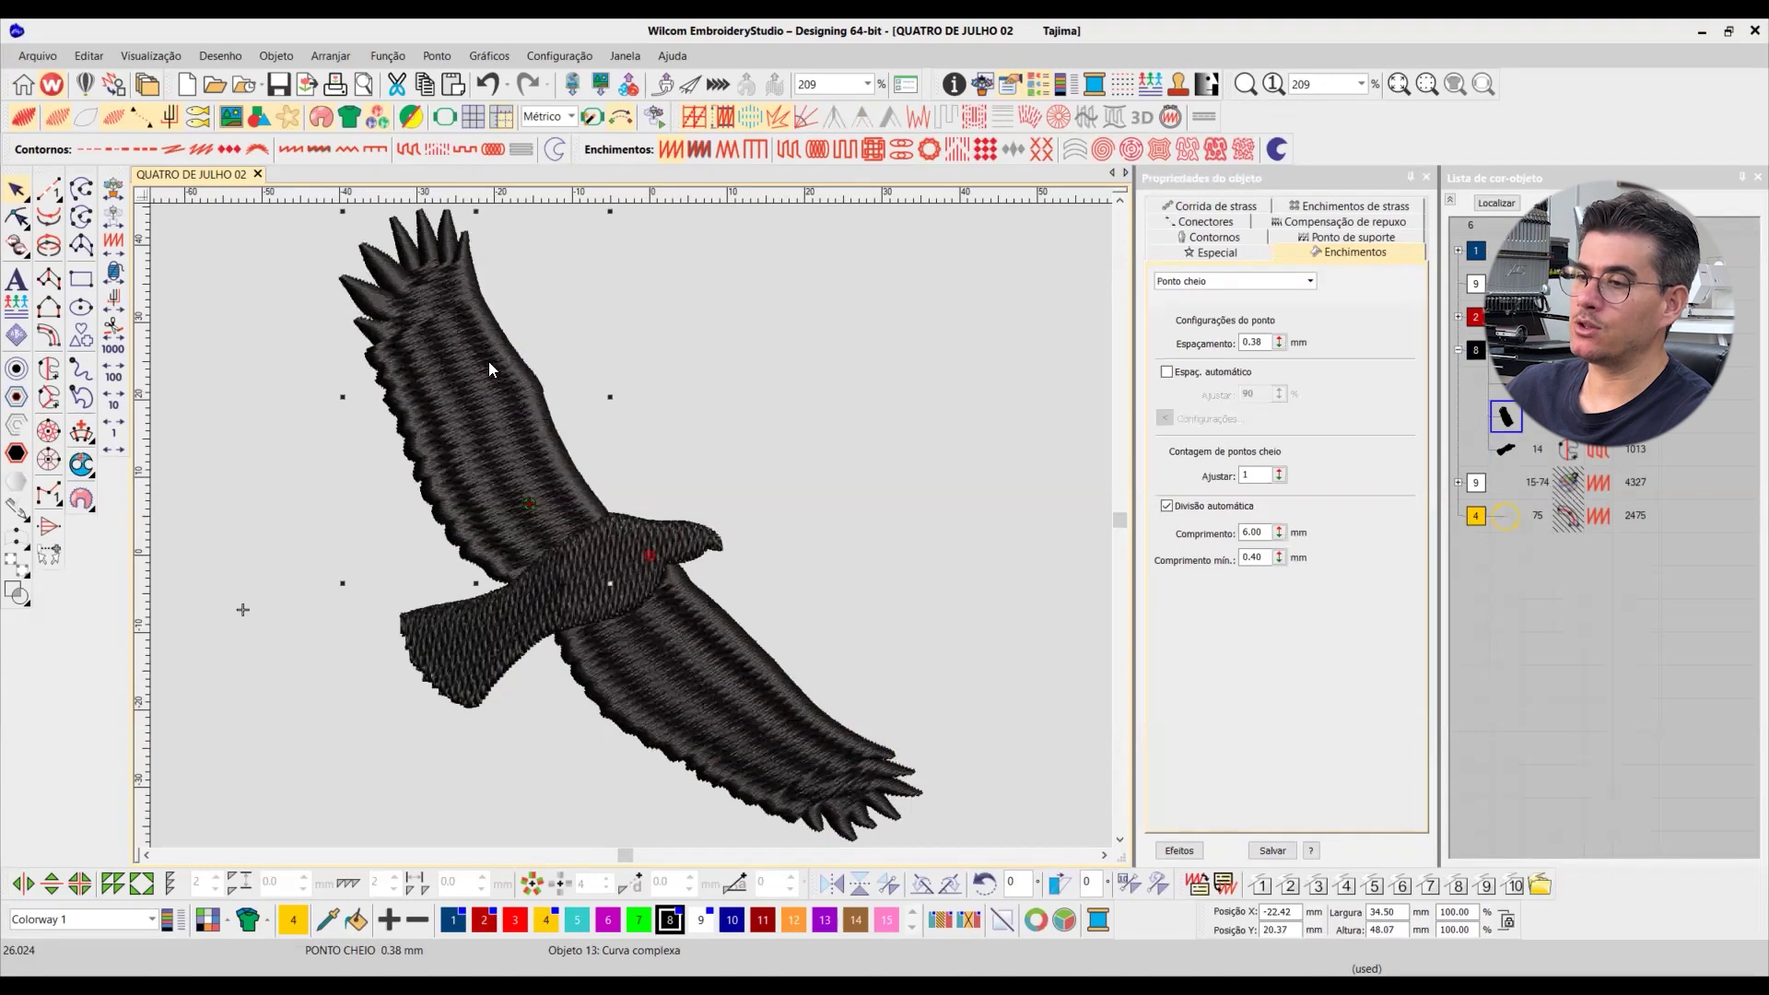
# Step: Examine the split satin stitch texture of the upper wing from the feather tips to the eagle's body
pyautogui.scroll(2, 631, 541)
pyautogui.scroll(-2, 631, 529)
pyautogui.scroll(2, 631, 532)
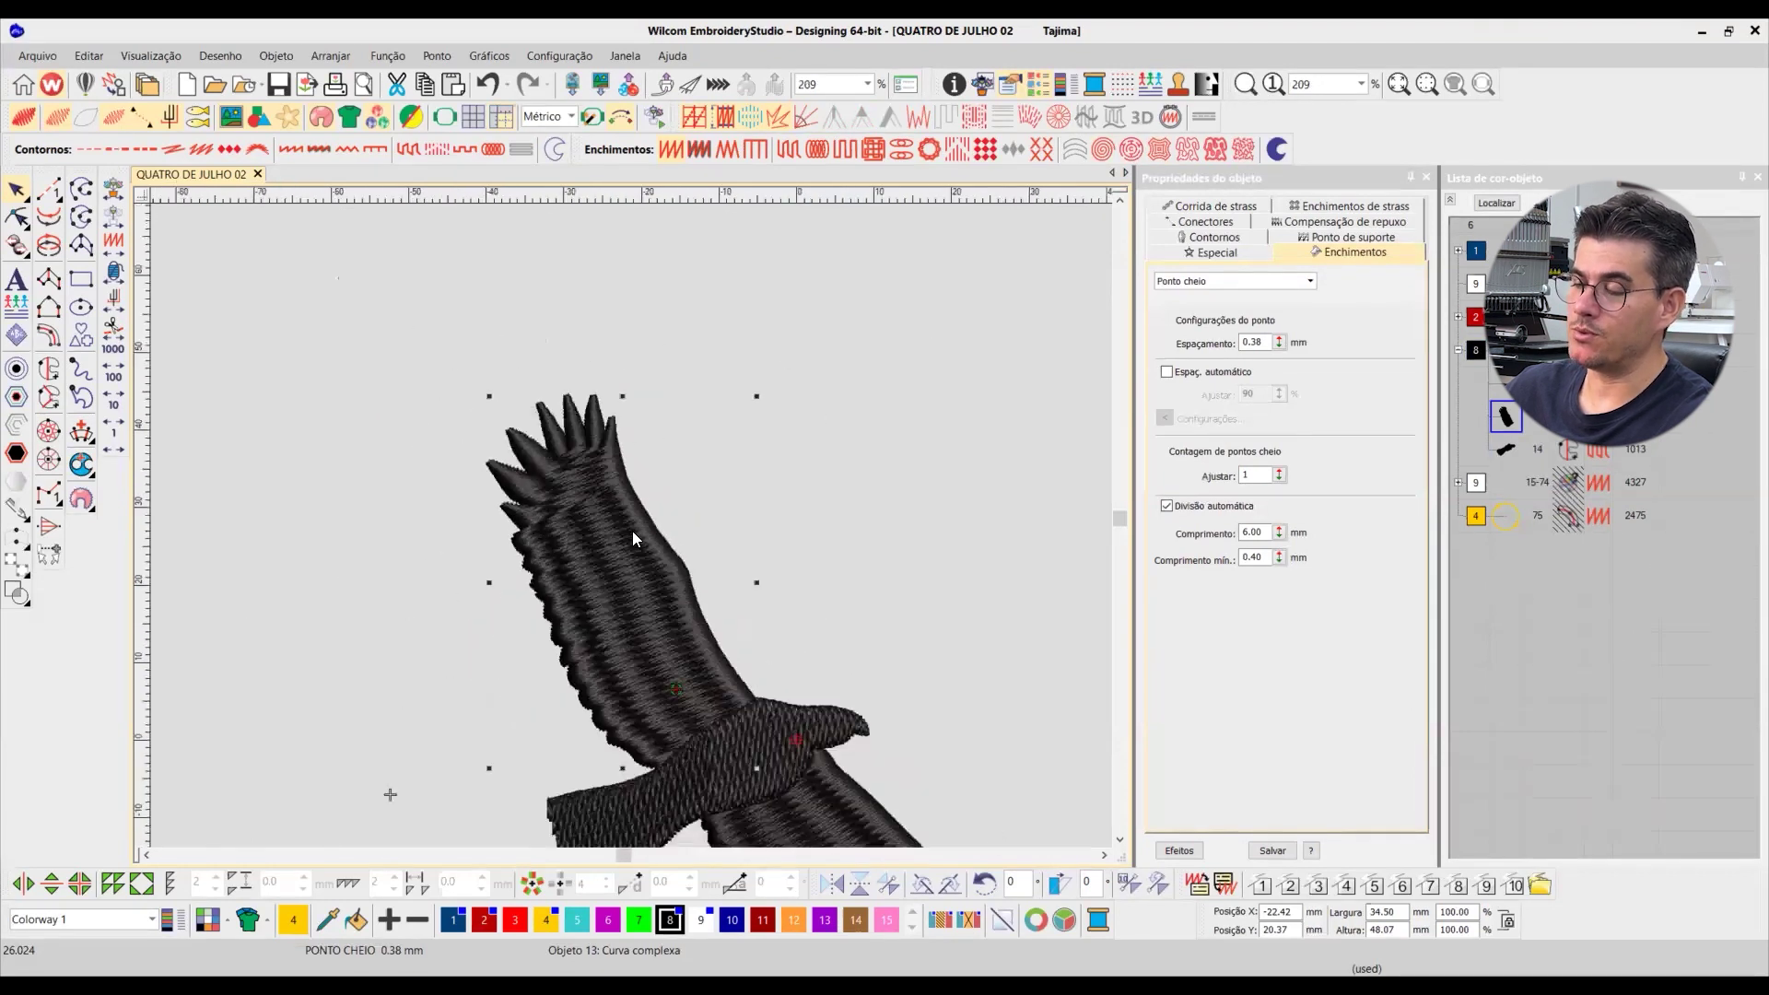
pyautogui.scroll(3, 630, 529)
pyautogui.scroll(-1, 633, 532)
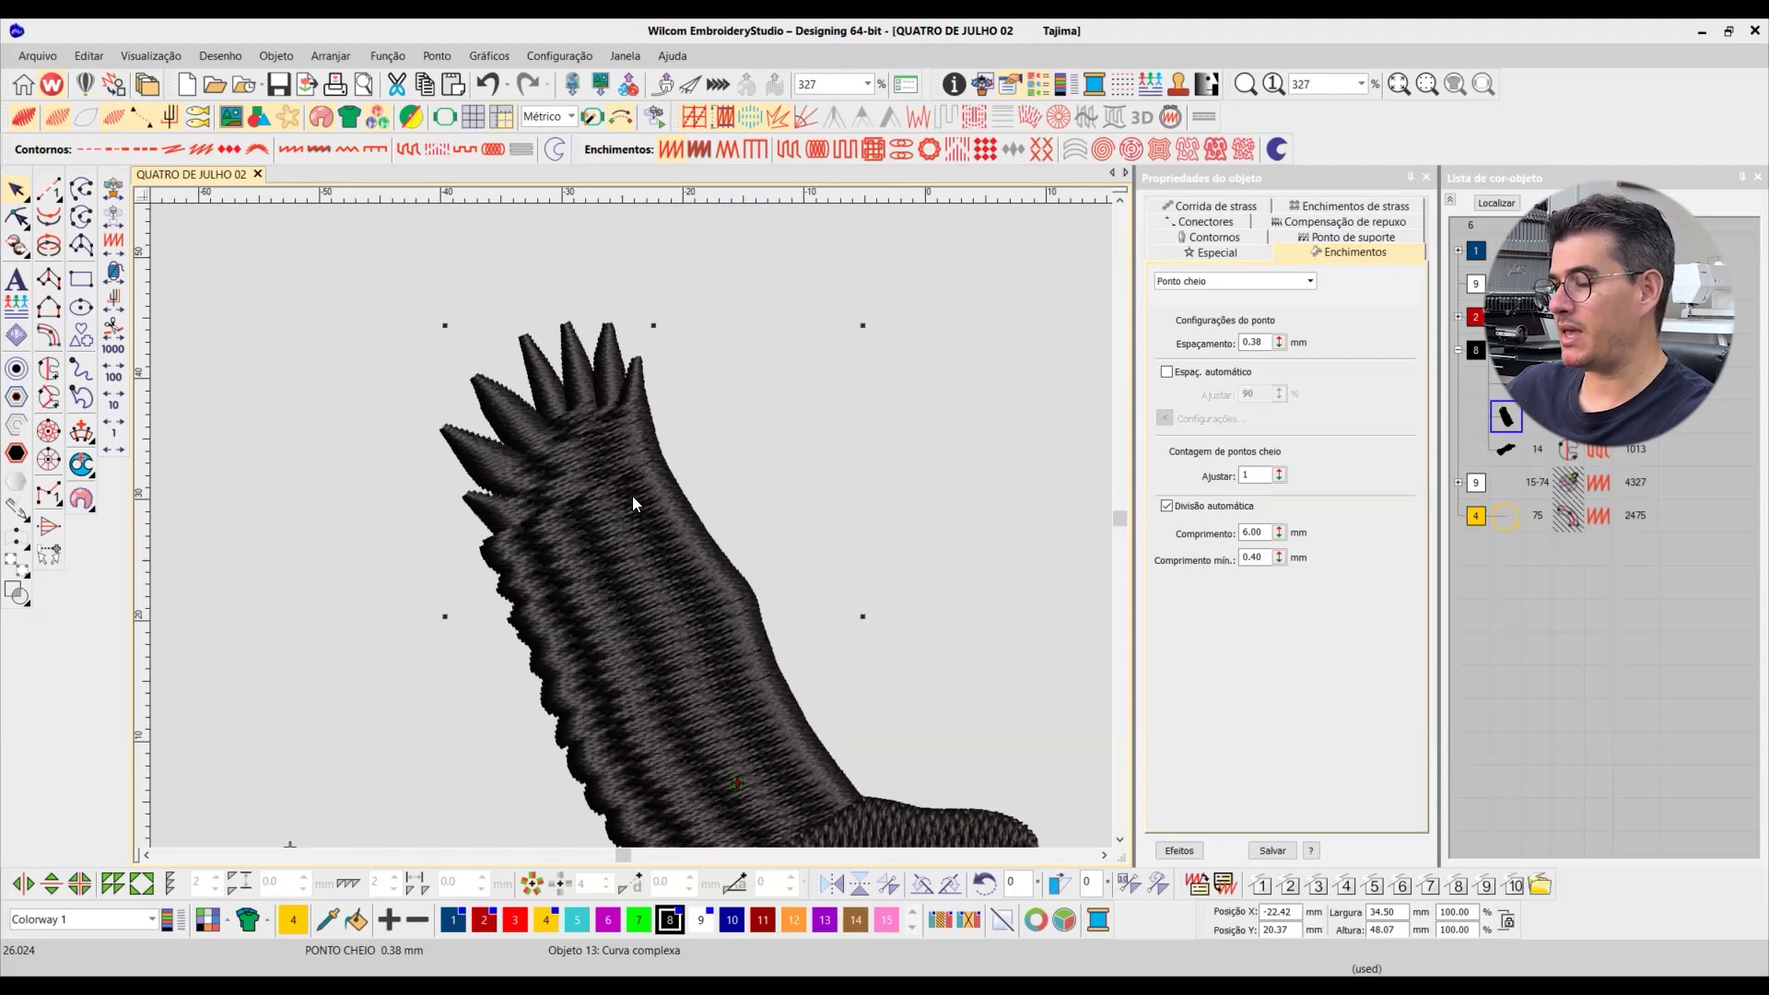
pyautogui.click(1118, 840)
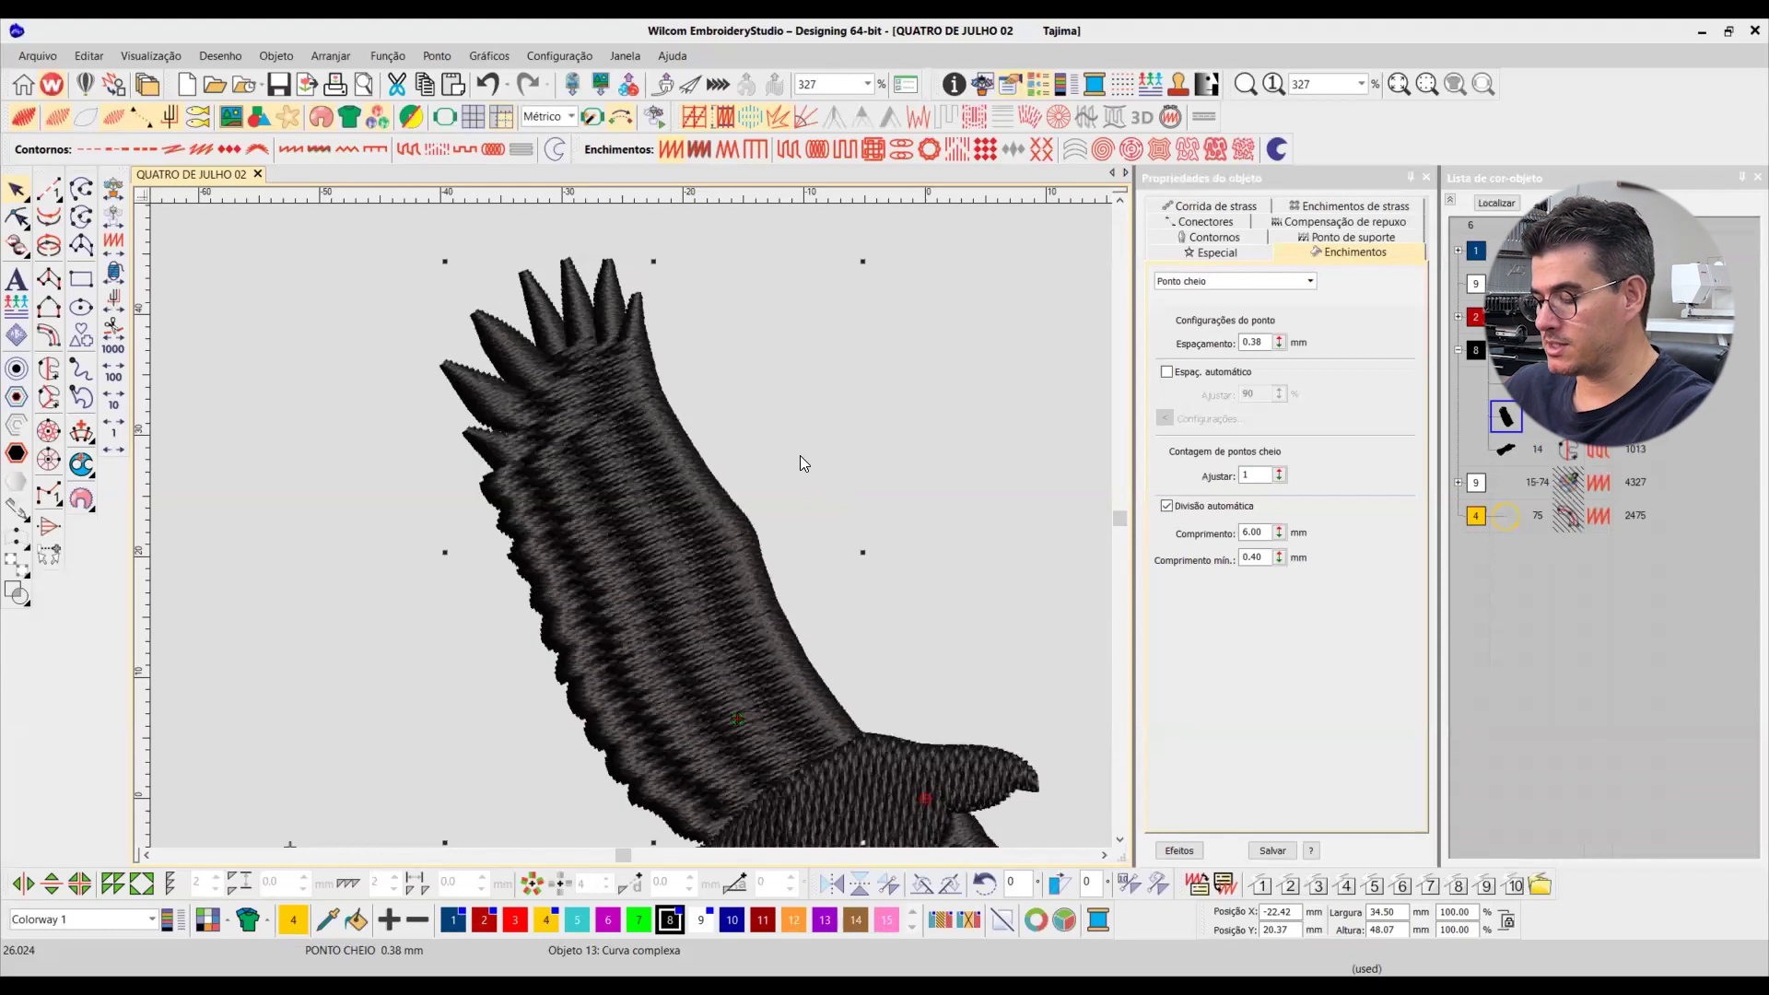
pyautogui.scroll(-2, 593, 543)
pyautogui.scroll(1, 624, 525)
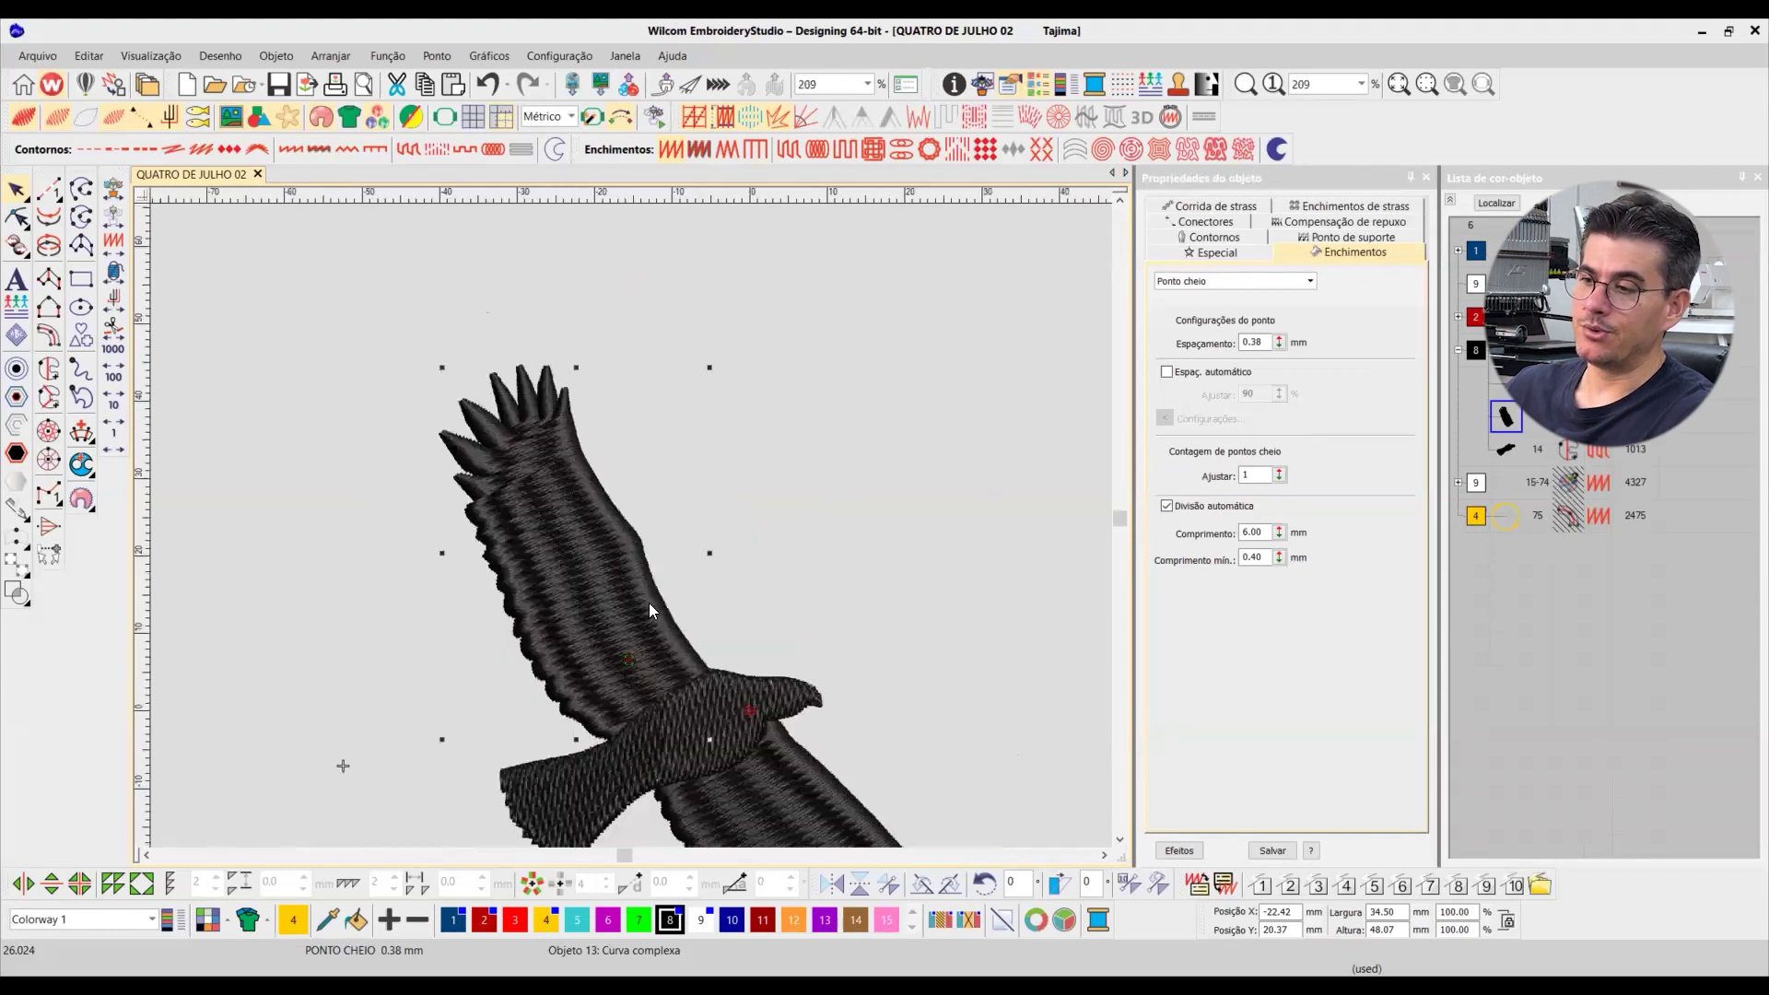
pyautogui.scroll(1, 661, 590)
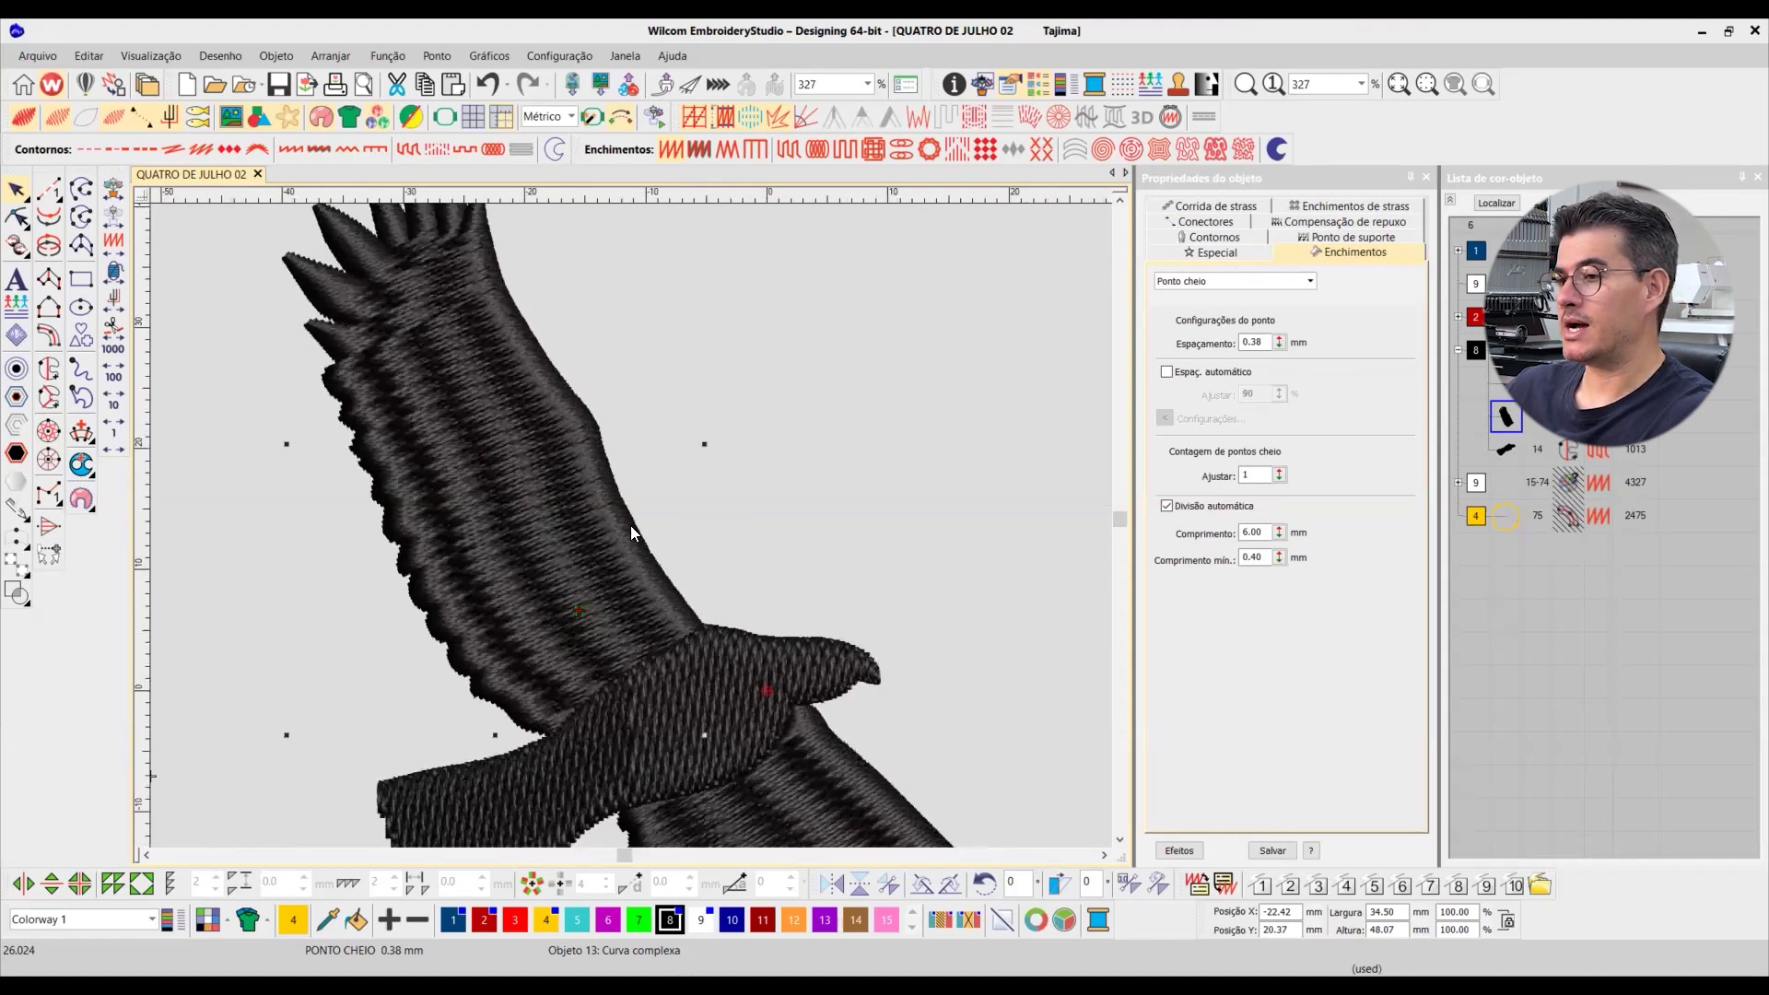
pyautogui.scroll(-1, 630, 531)
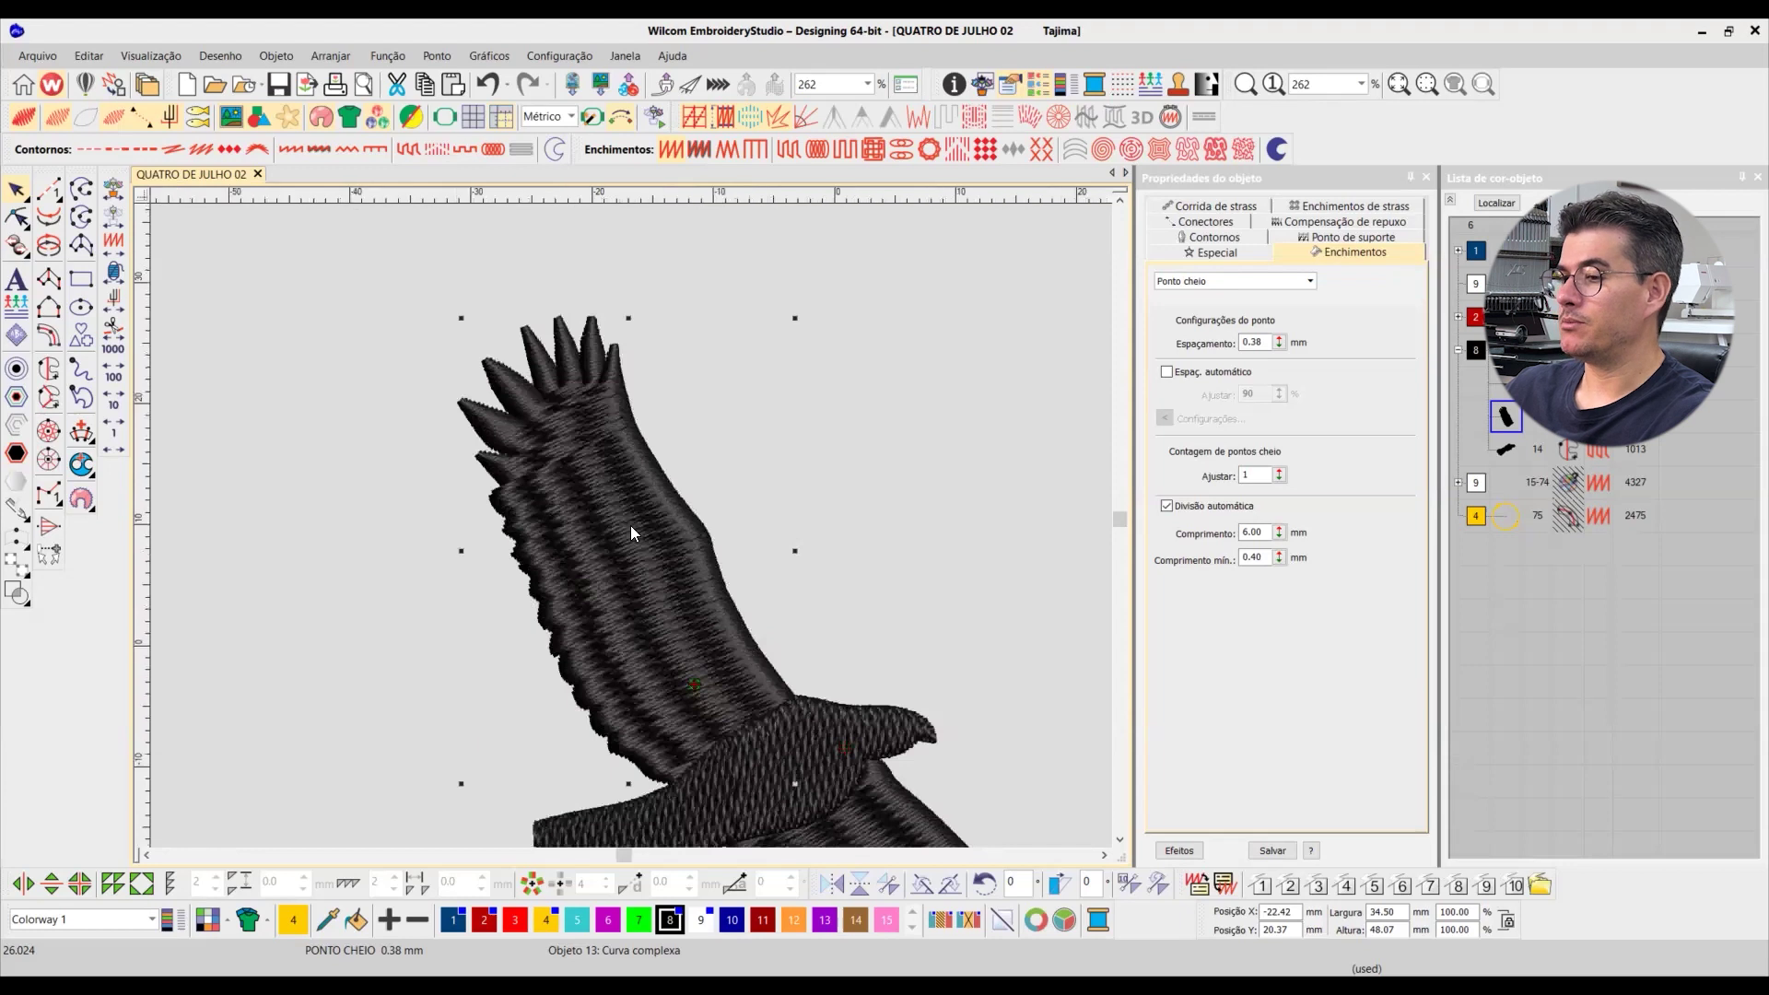
pyautogui.scroll(2, 747, 645)
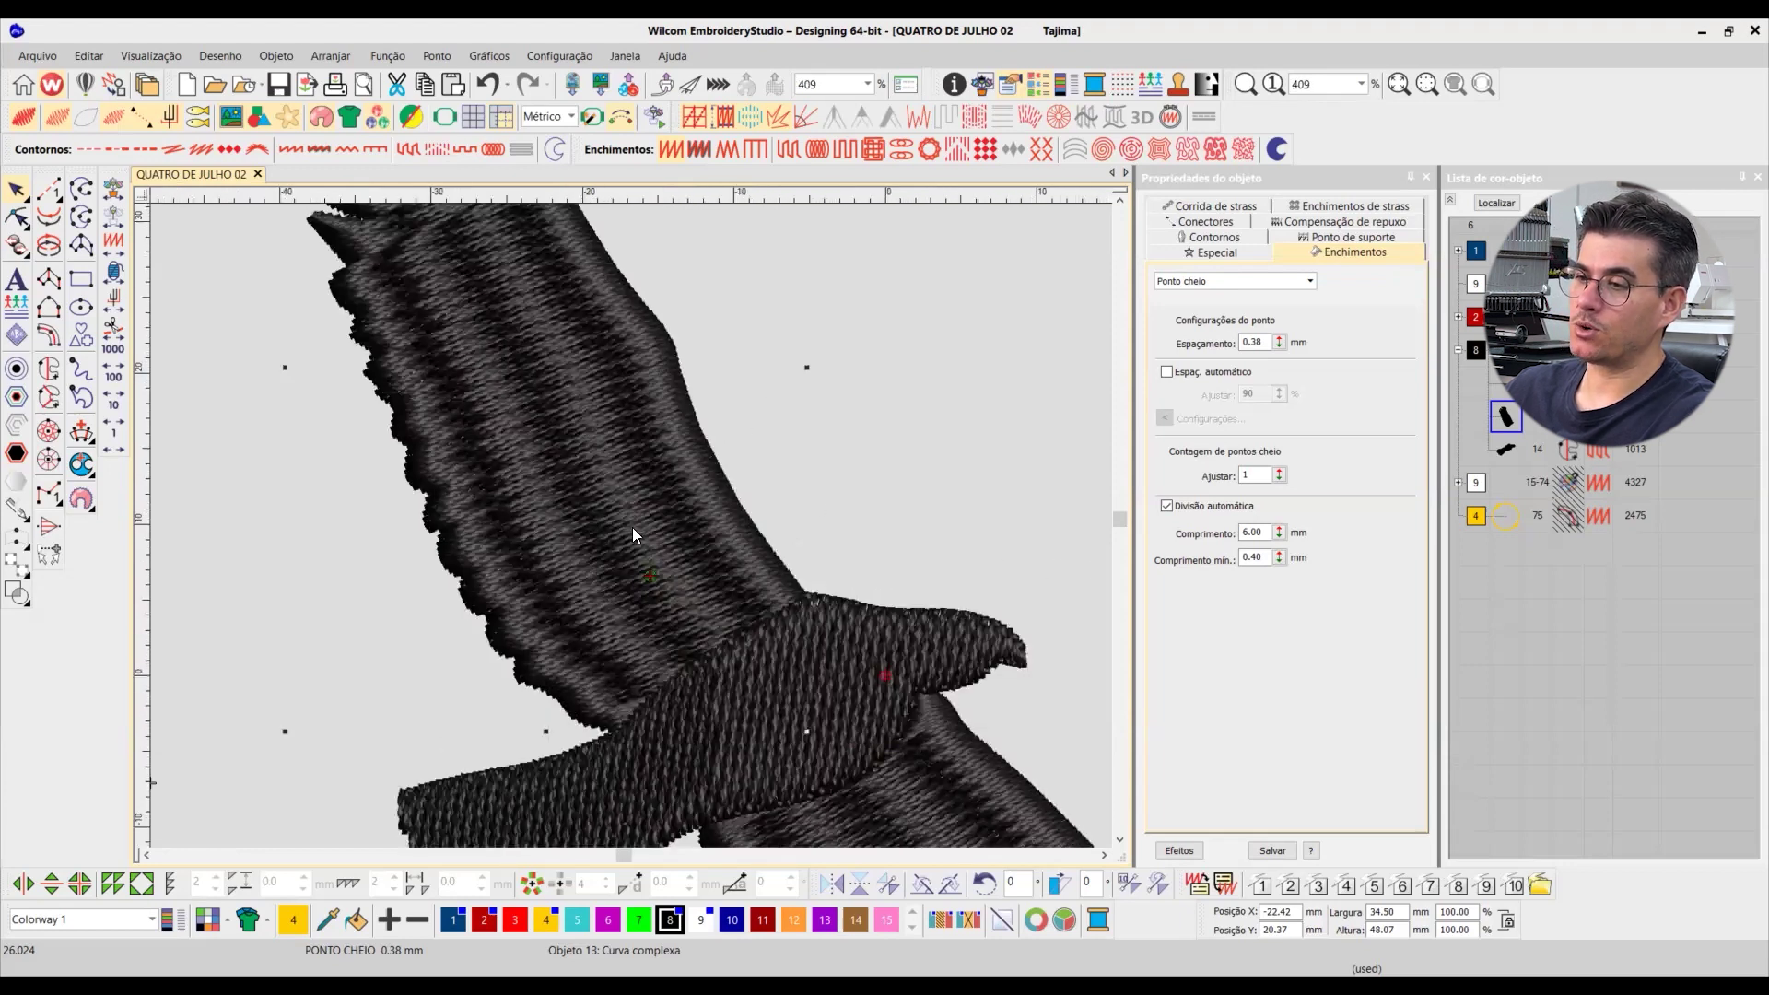
pyautogui.scroll(-1, 632, 534)
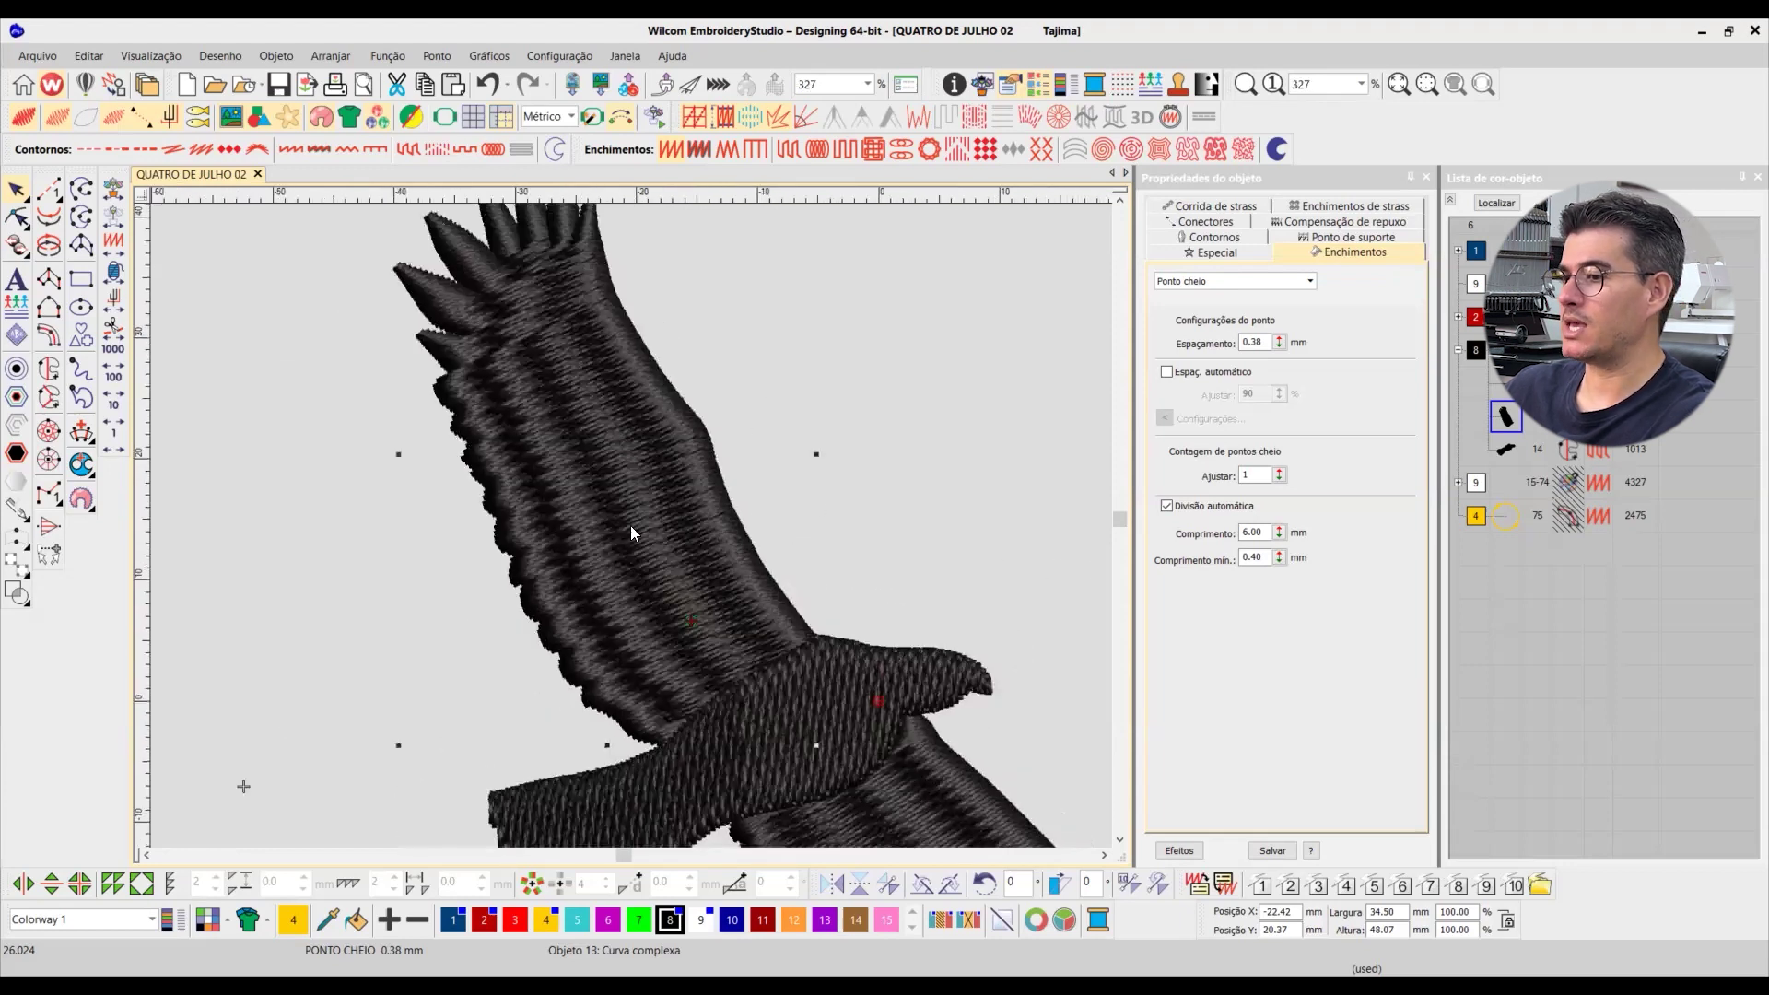
pyautogui.scroll(1, 631, 532)
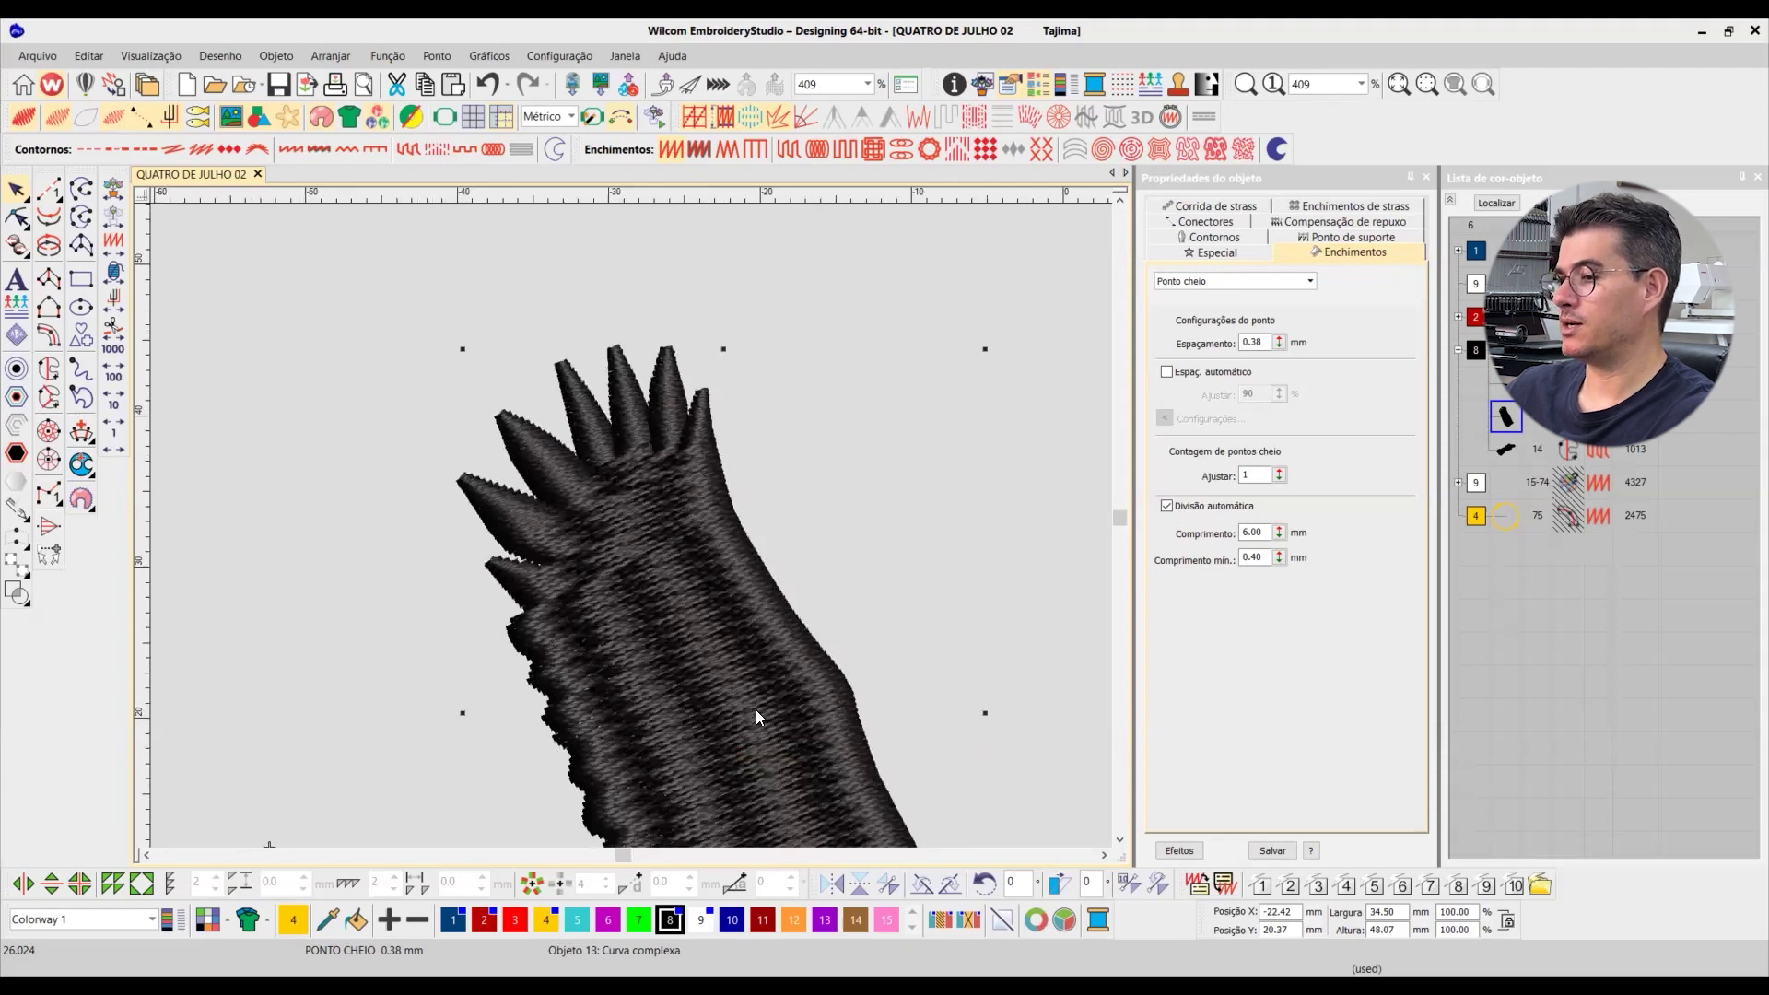
pyautogui.click(1118, 841)
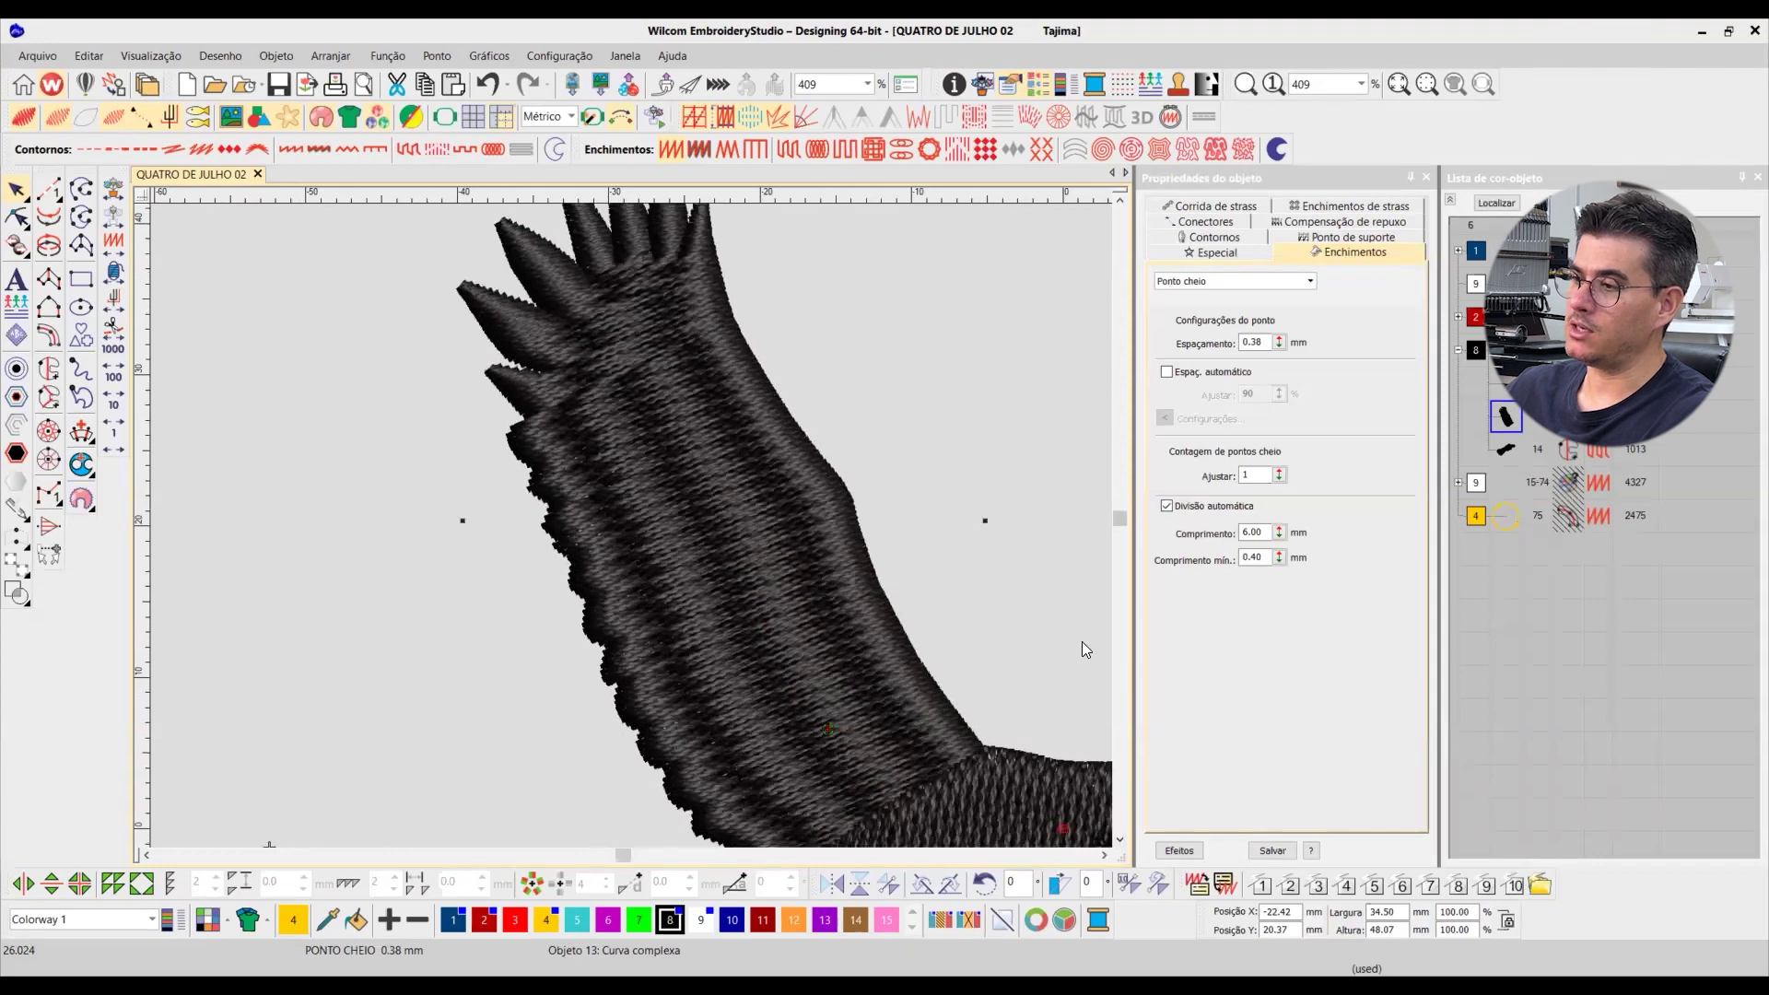
# Step: Check the upper wing's automatic split length and the fill settings of the eagle's body
pyautogui.doubleClick(1269, 534)
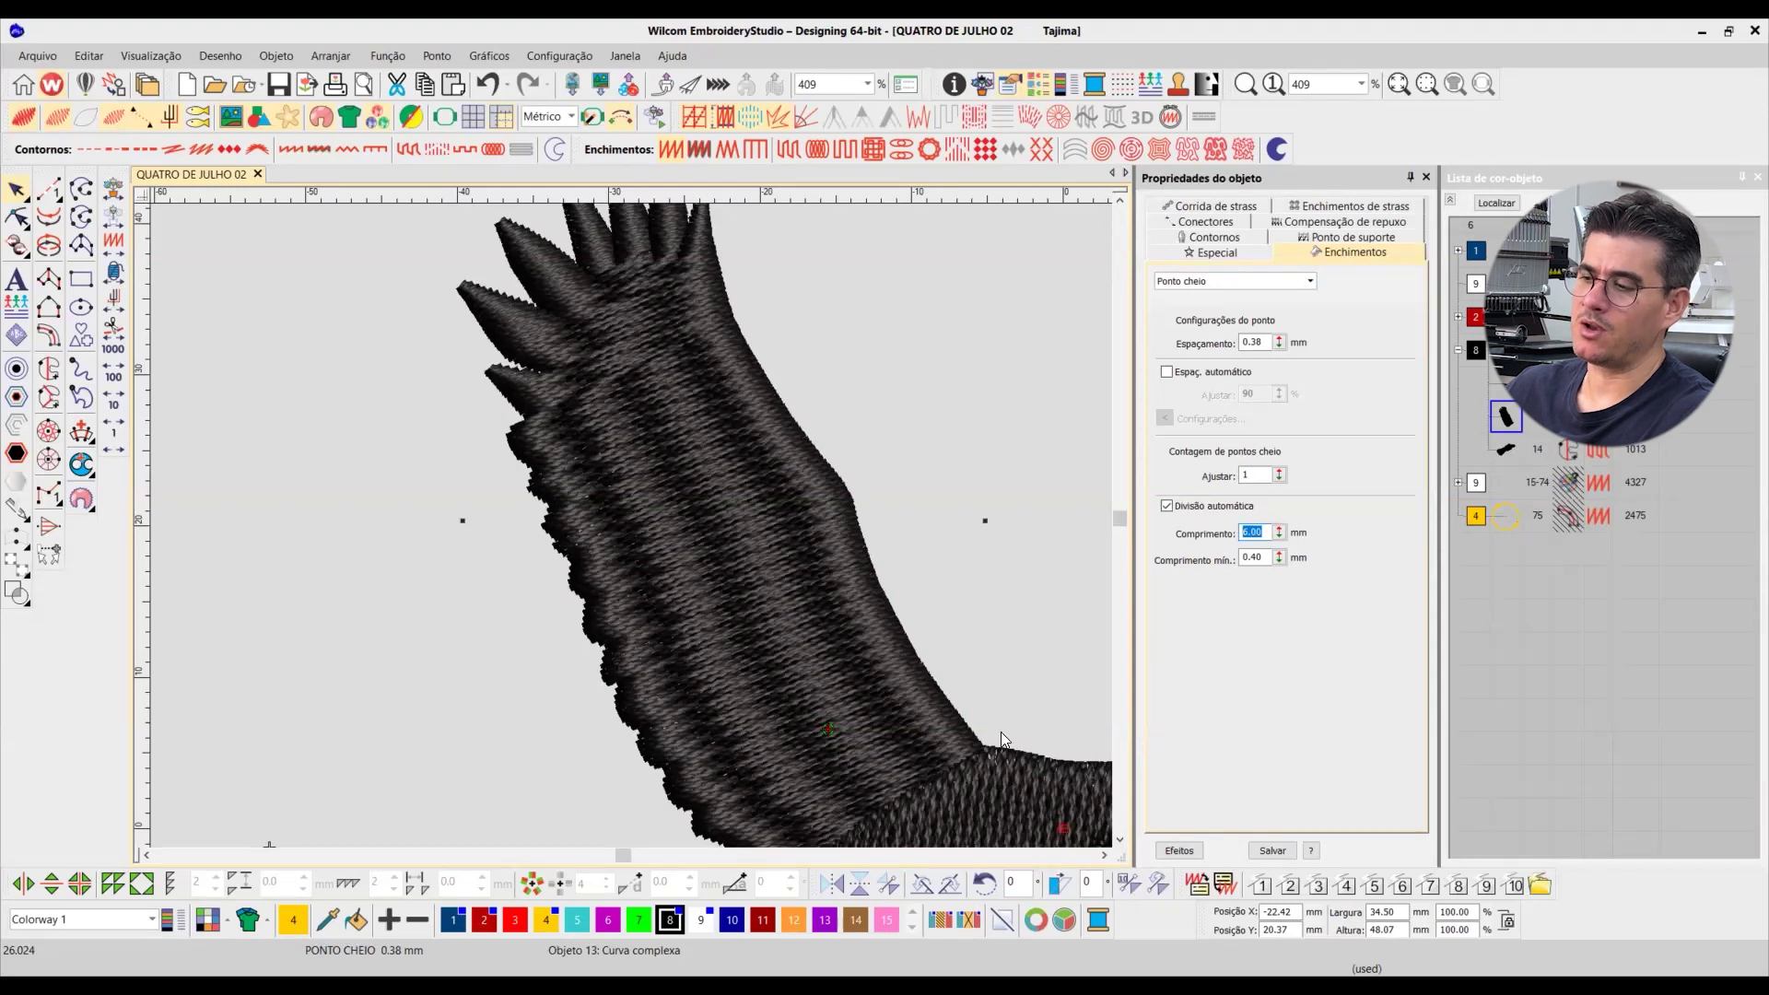
pyautogui.scroll(-3, 630, 521)
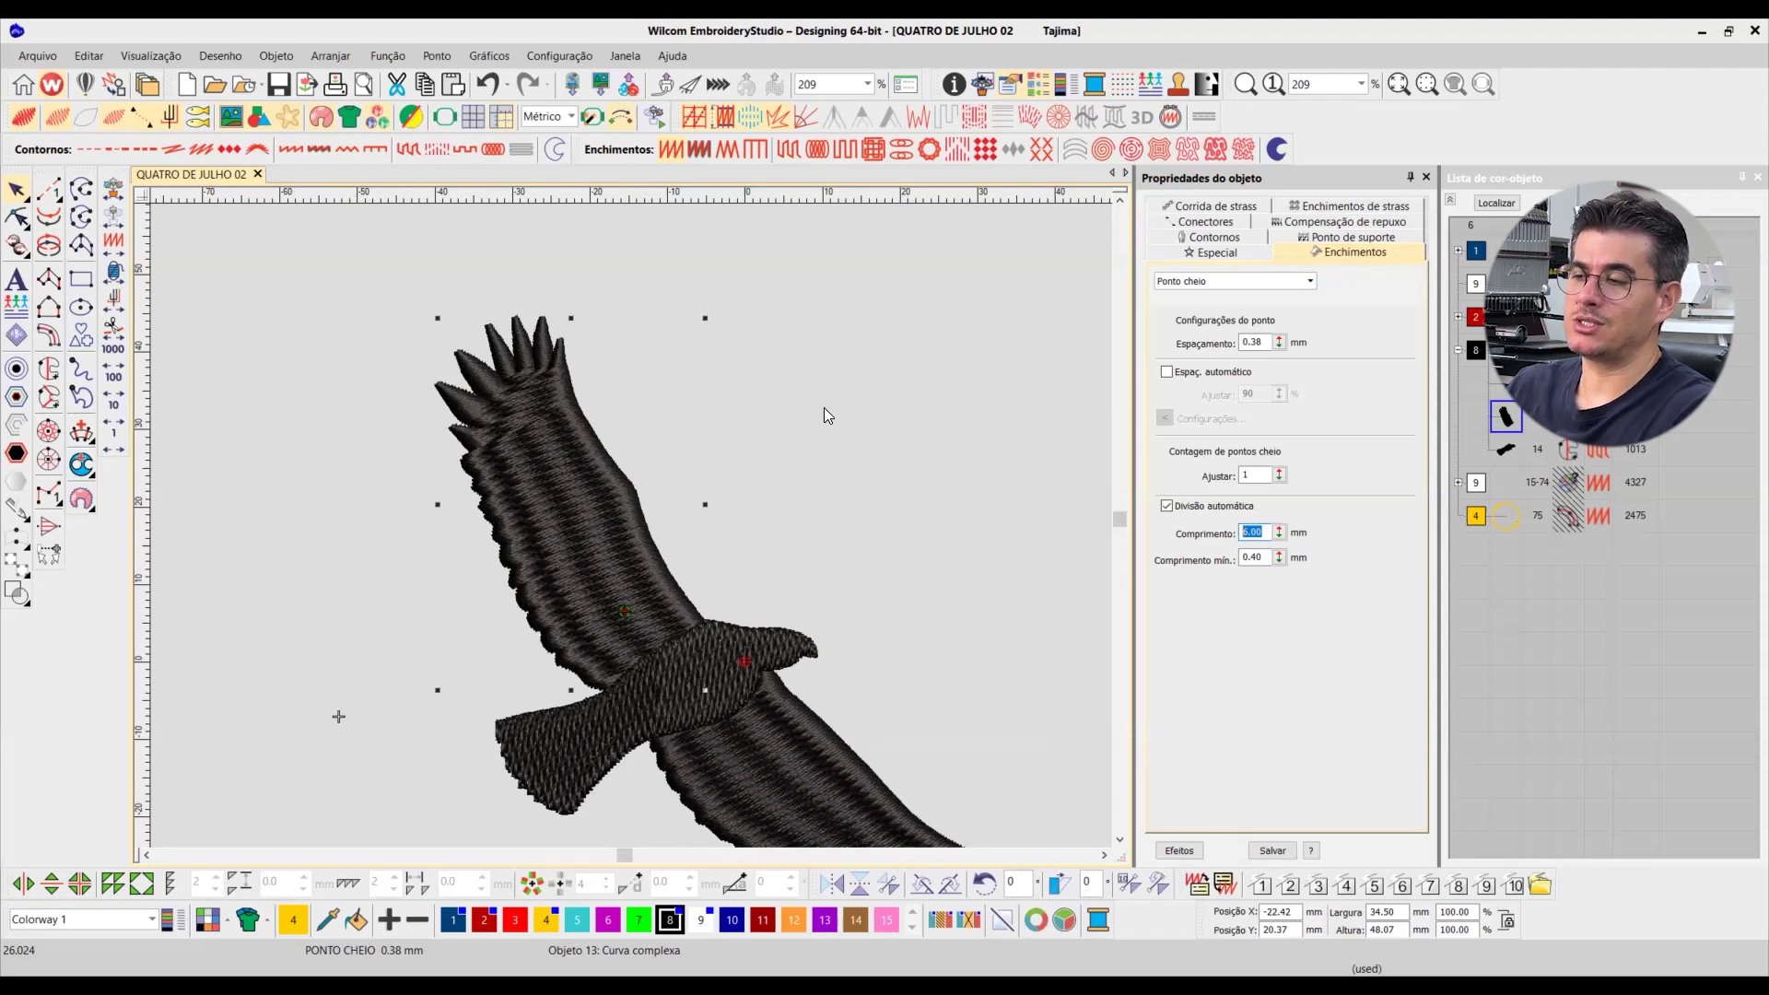
pyautogui.click(746, 641)
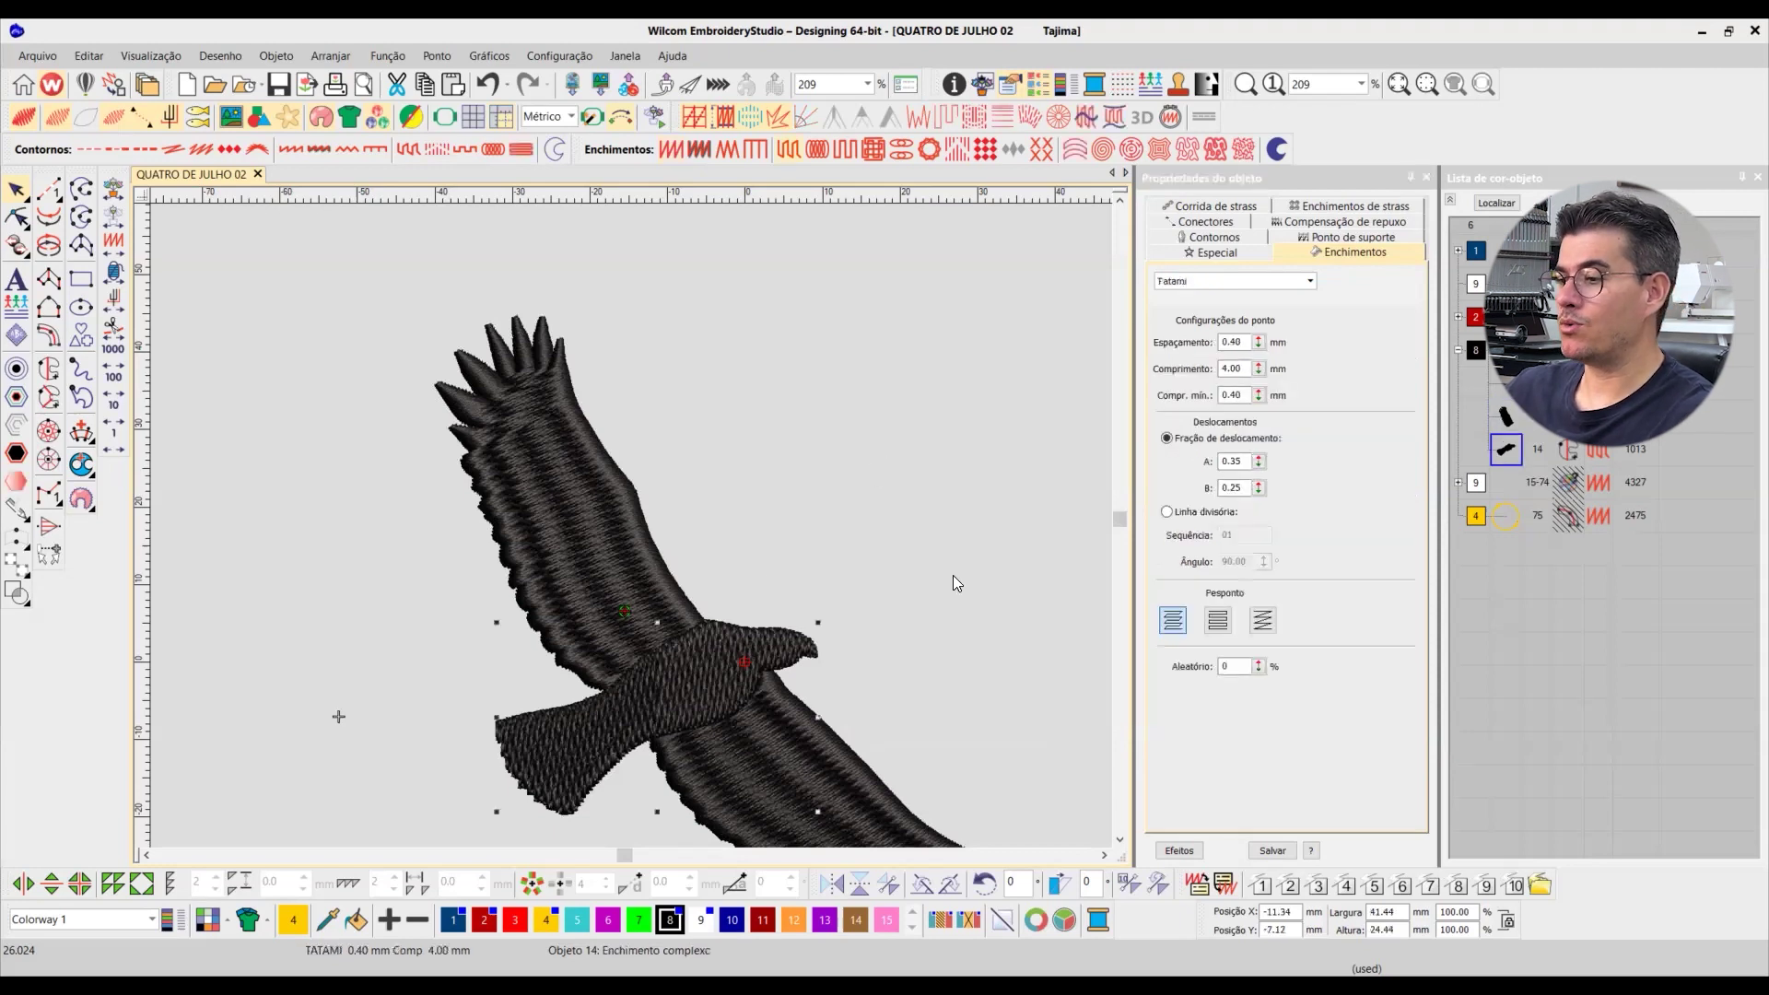
# Step: Change the fill of the eagle's lower and upper wings from satin to tatami
pyautogui.click(818, 794)
pyautogui.keyDown('ctrl'); pyautogui.click(618, 571); pyautogui.keyUp('ctrl')
pyautogui.click(1227, 885)
pyautogui.click(1043, 439)
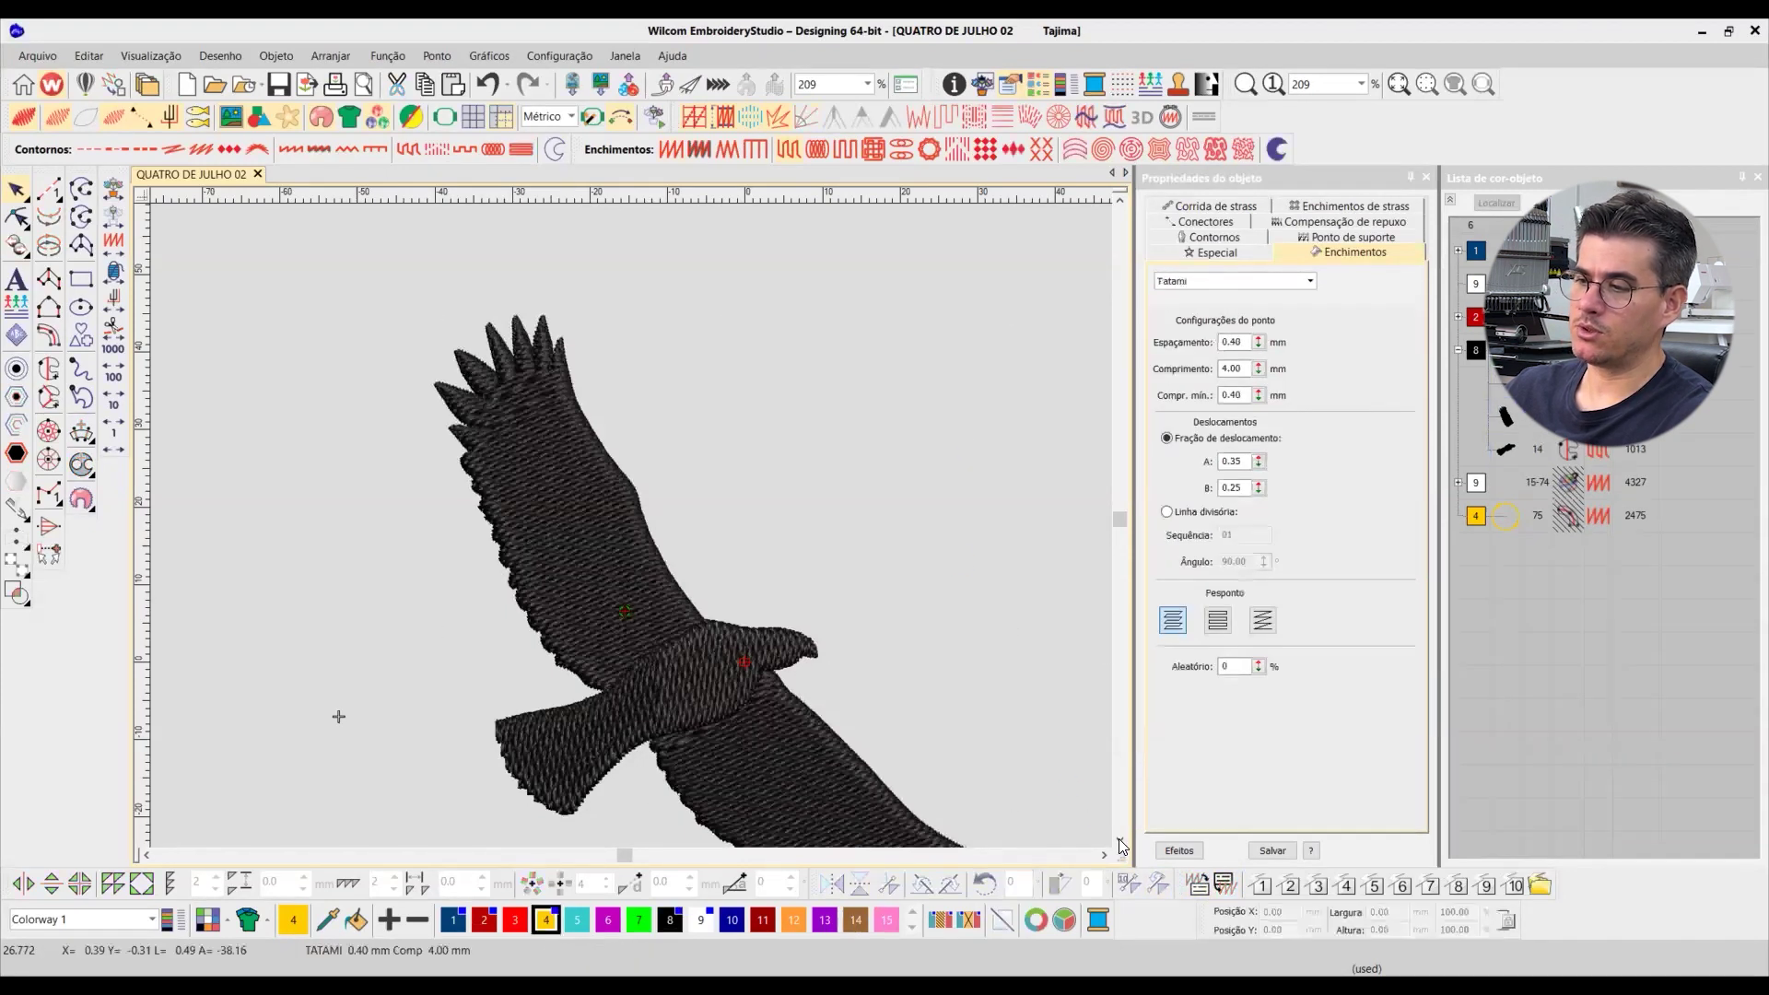
pyautogui.click(1121, 841)
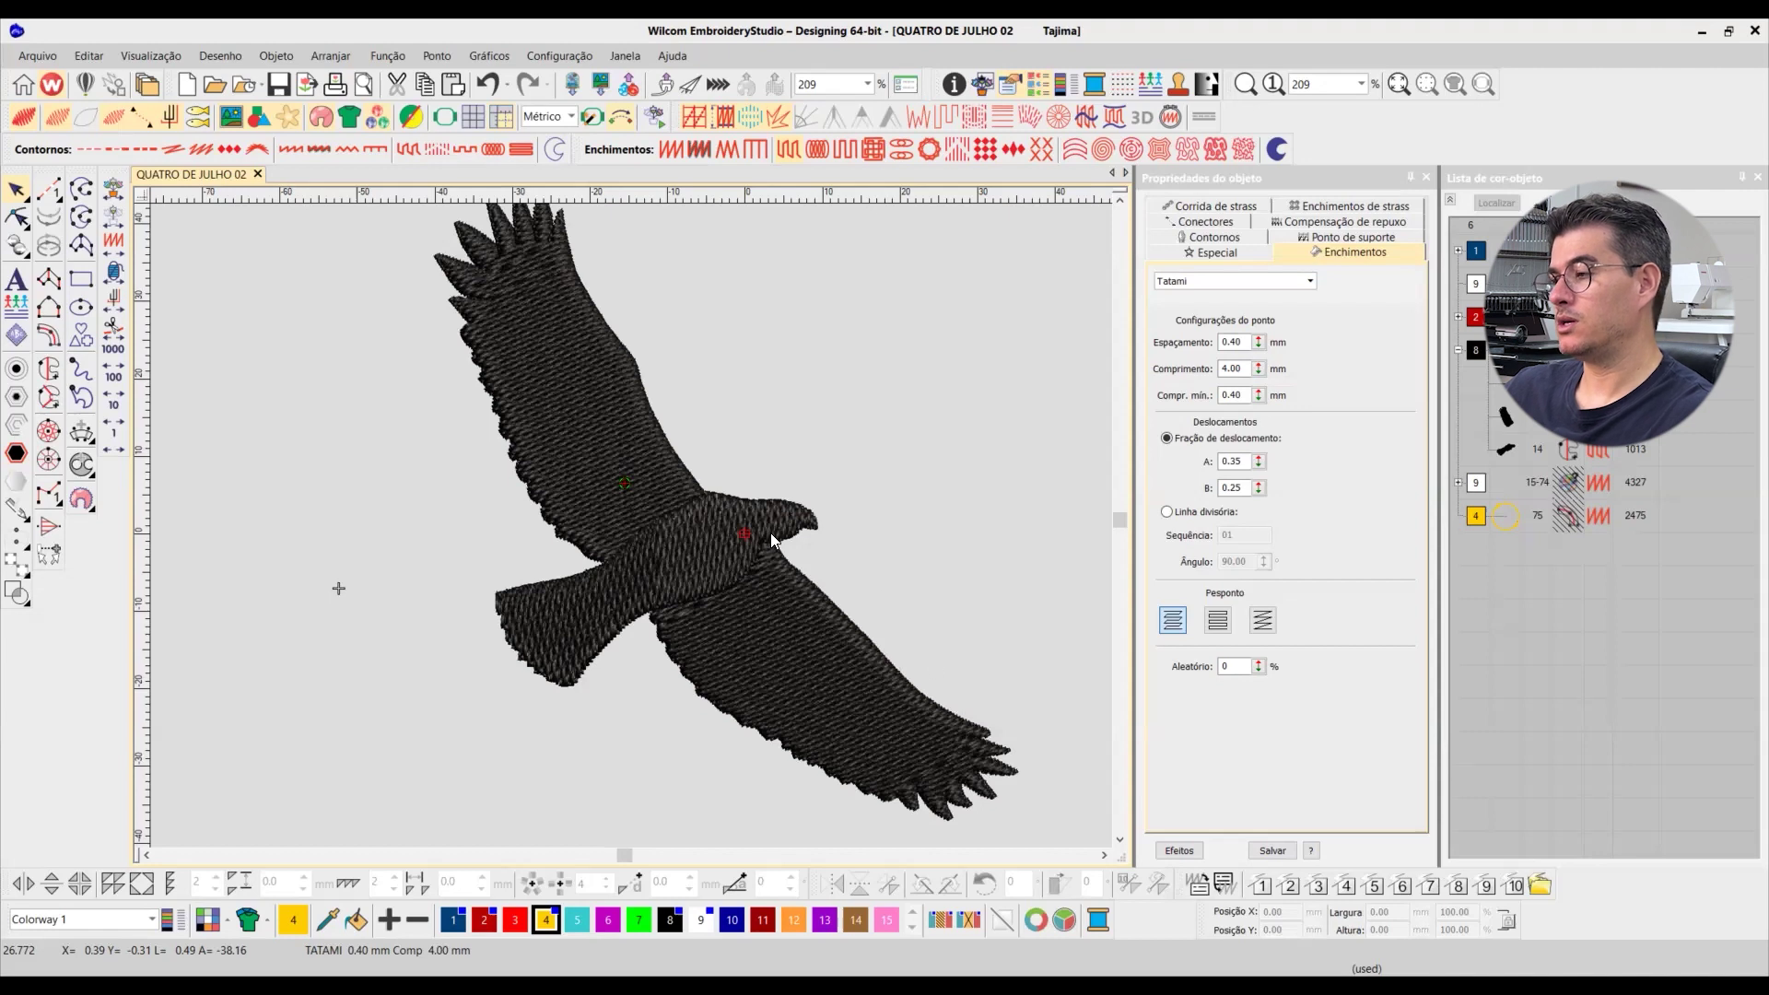
pyautogui.click(1120, 197)
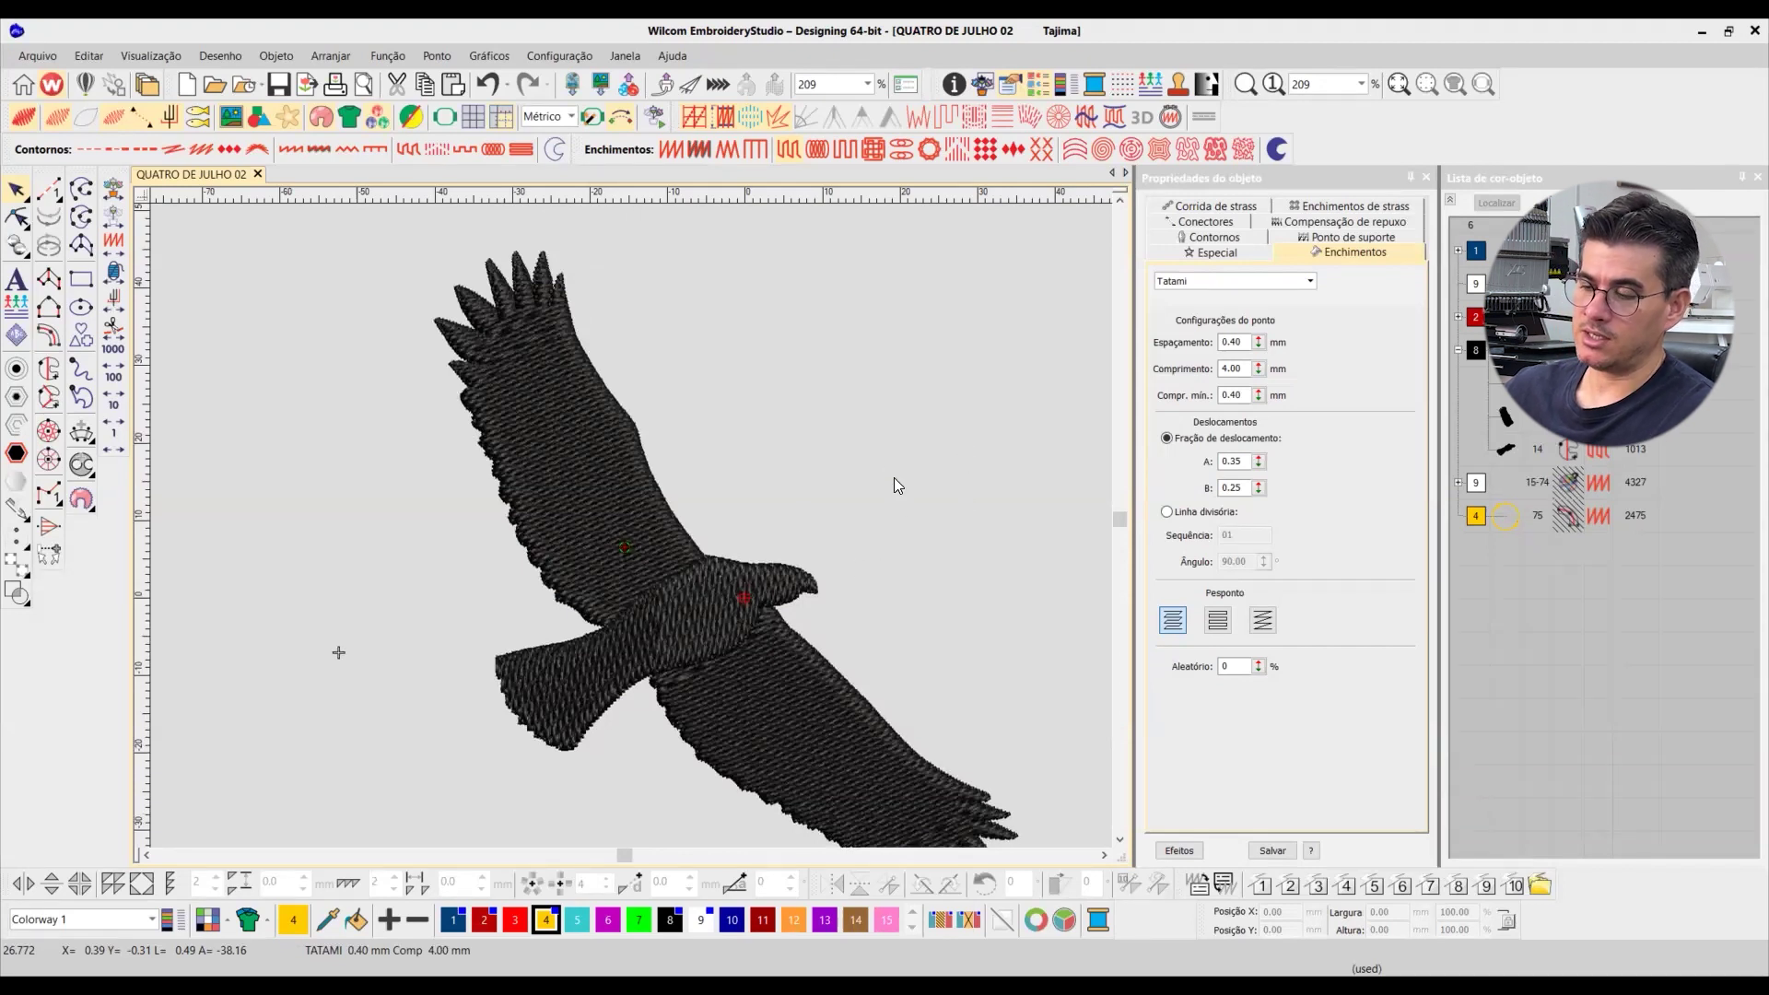
# Step: Inspect the lower wing and body without the realistic preview, and bring the full design back into realistic view
pyautogui.press('t')
pyautogui.click(763, 668)
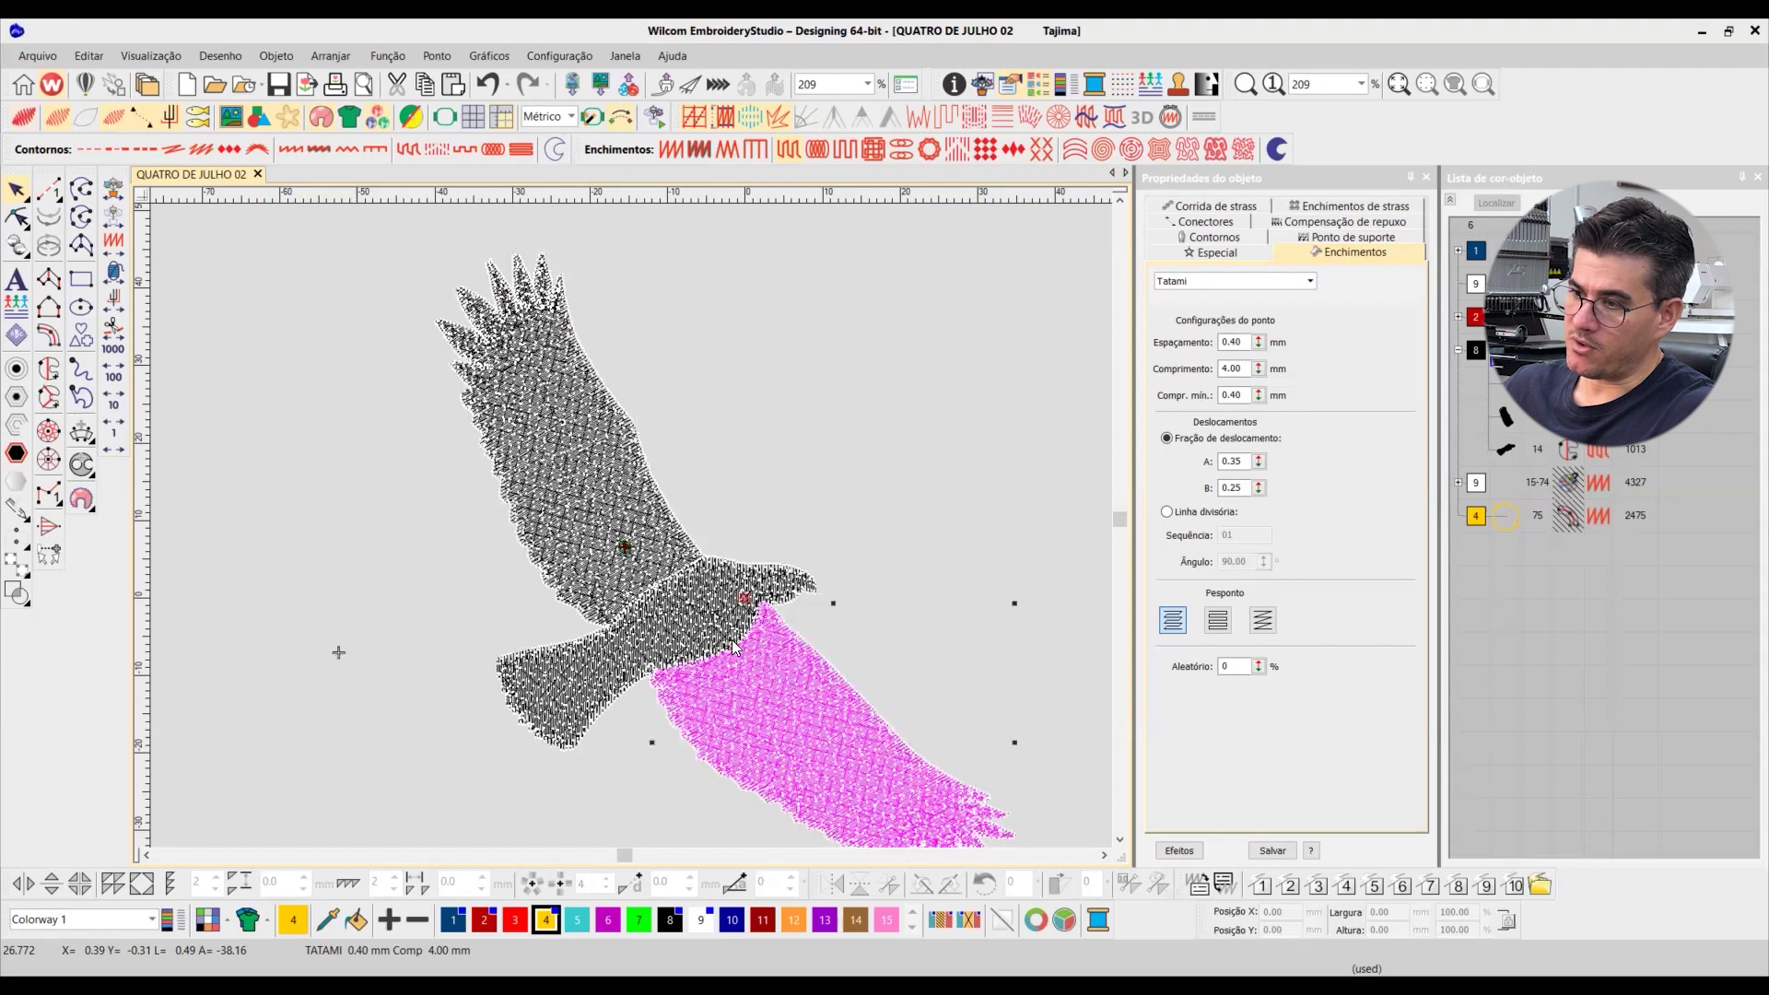
pyautogui.click(707, 604)
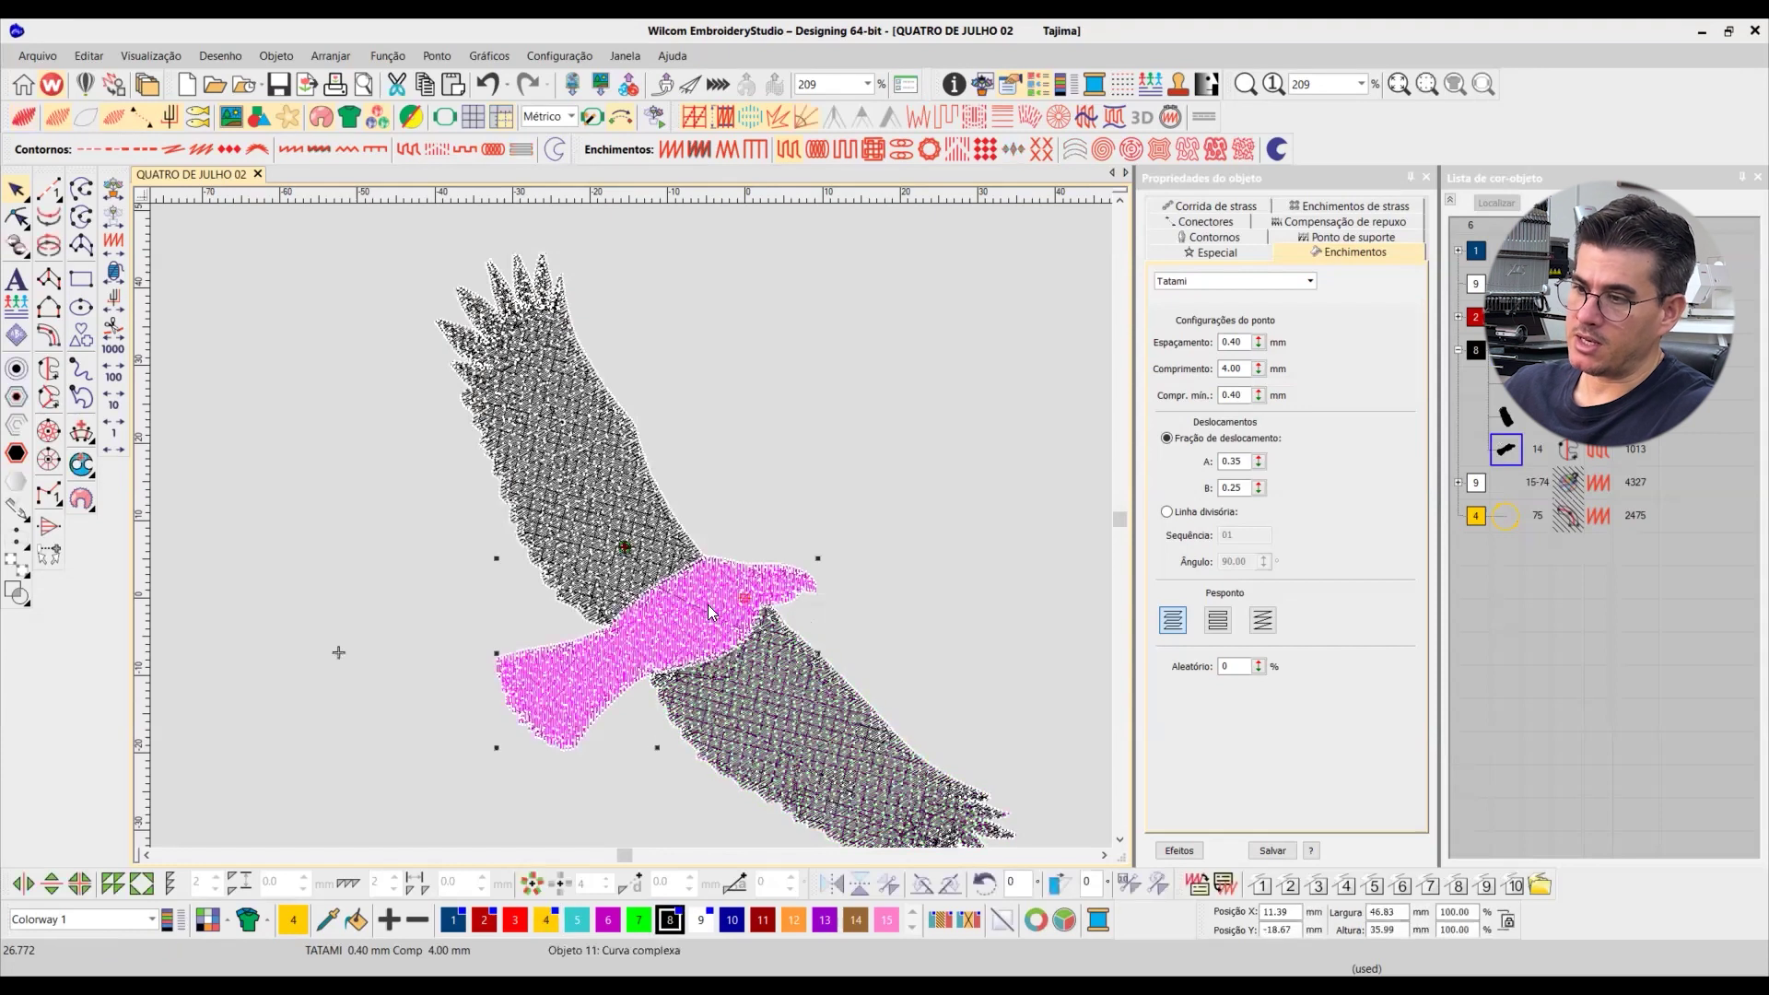
pyautogui.click(834, 443)
pyautogui.press('Escape')
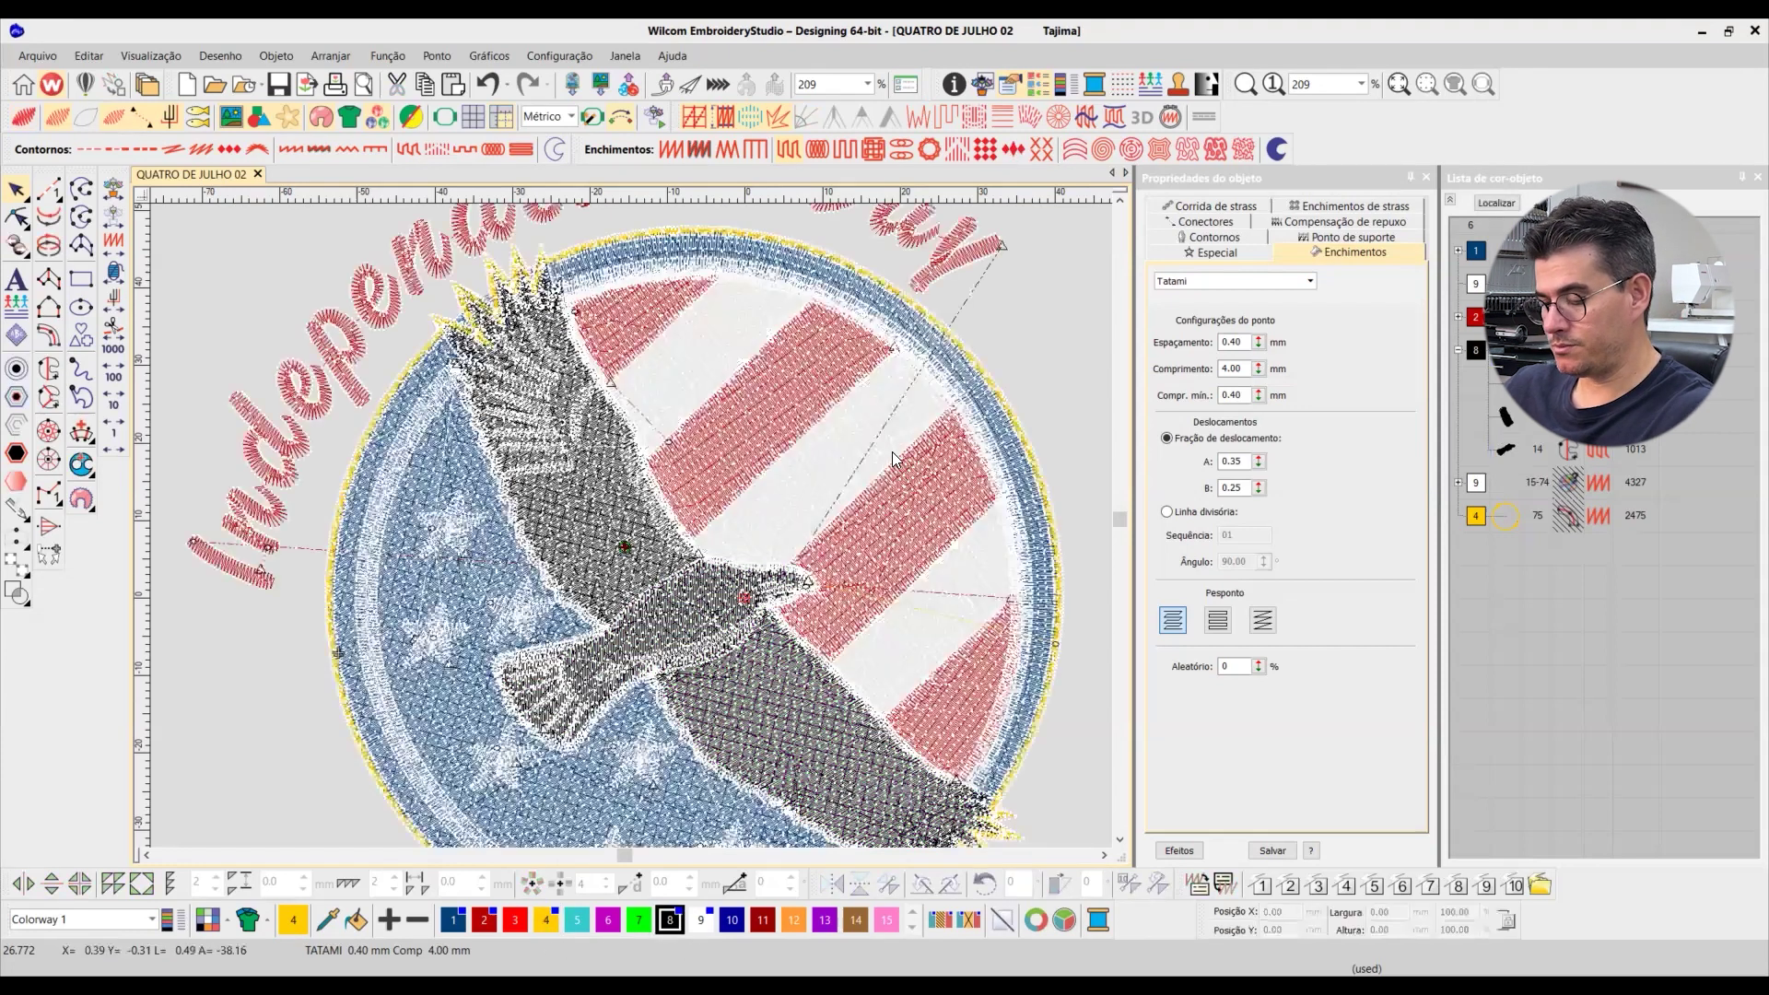
pyautogui.press('t')
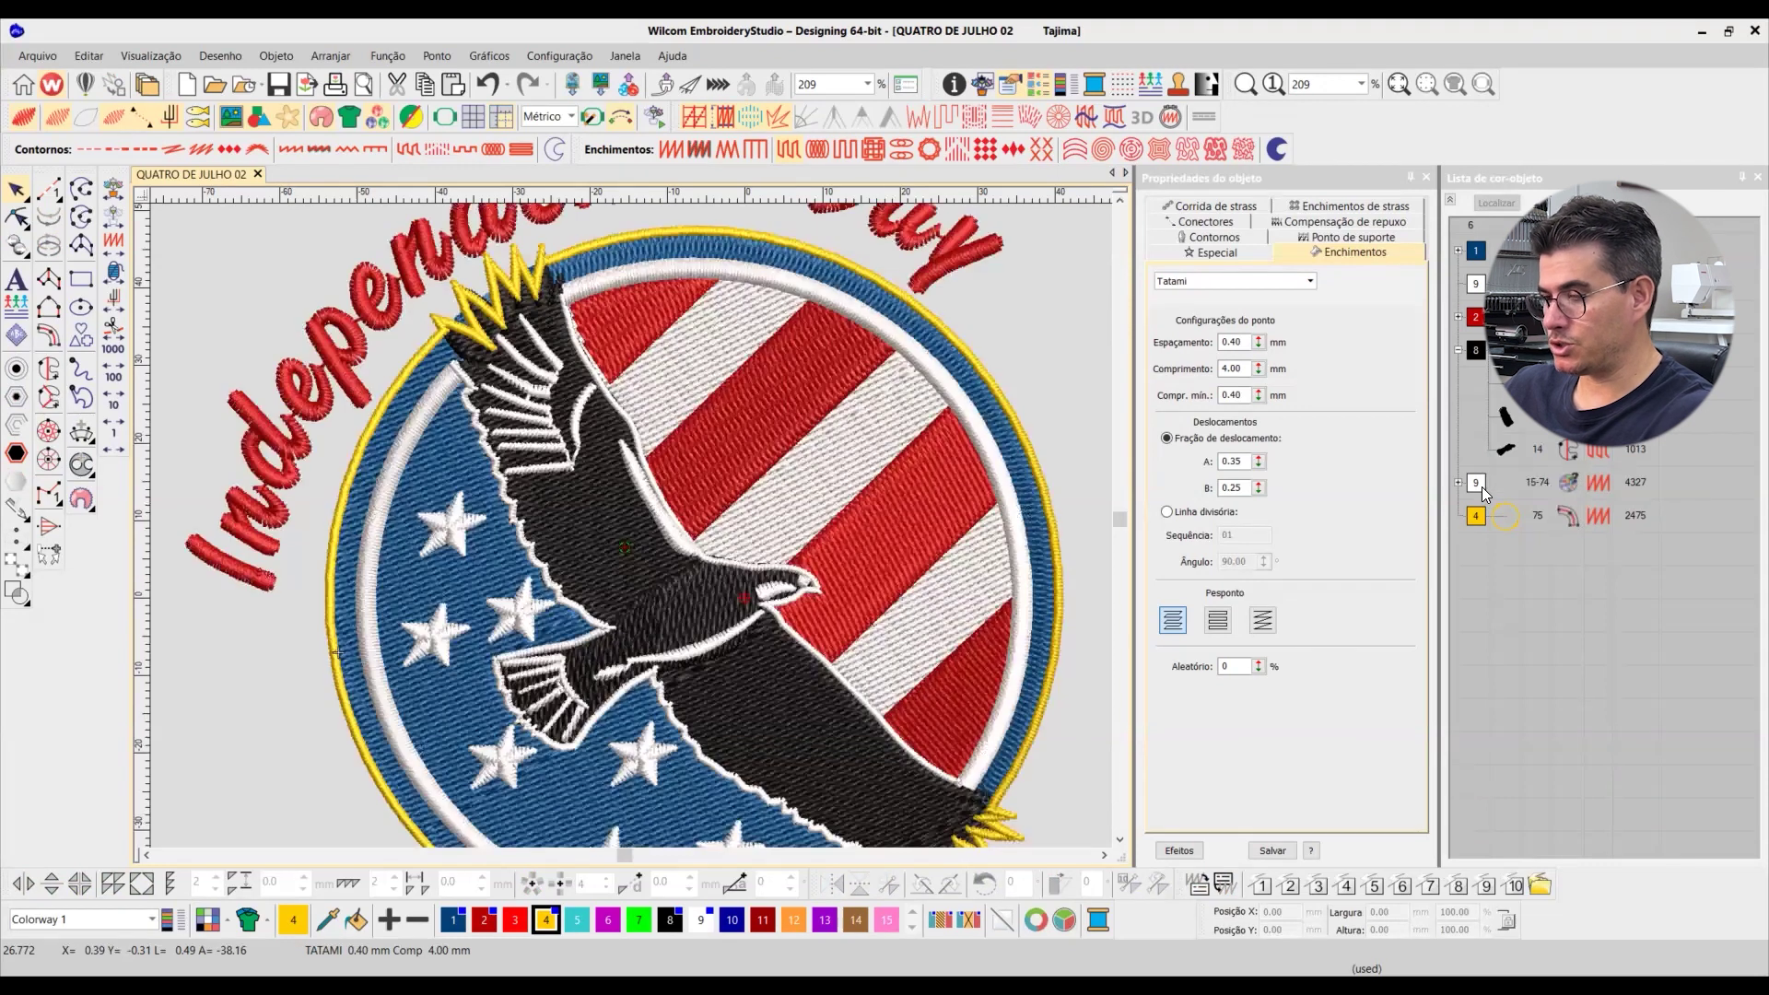
# Step: Collapse the object list by colour and isolate the white outlines, stars and ring, fitted to the view
pyautogui.press('0')
pyautogui.click(1474, 487)
pyautogui.click(1449, 199)
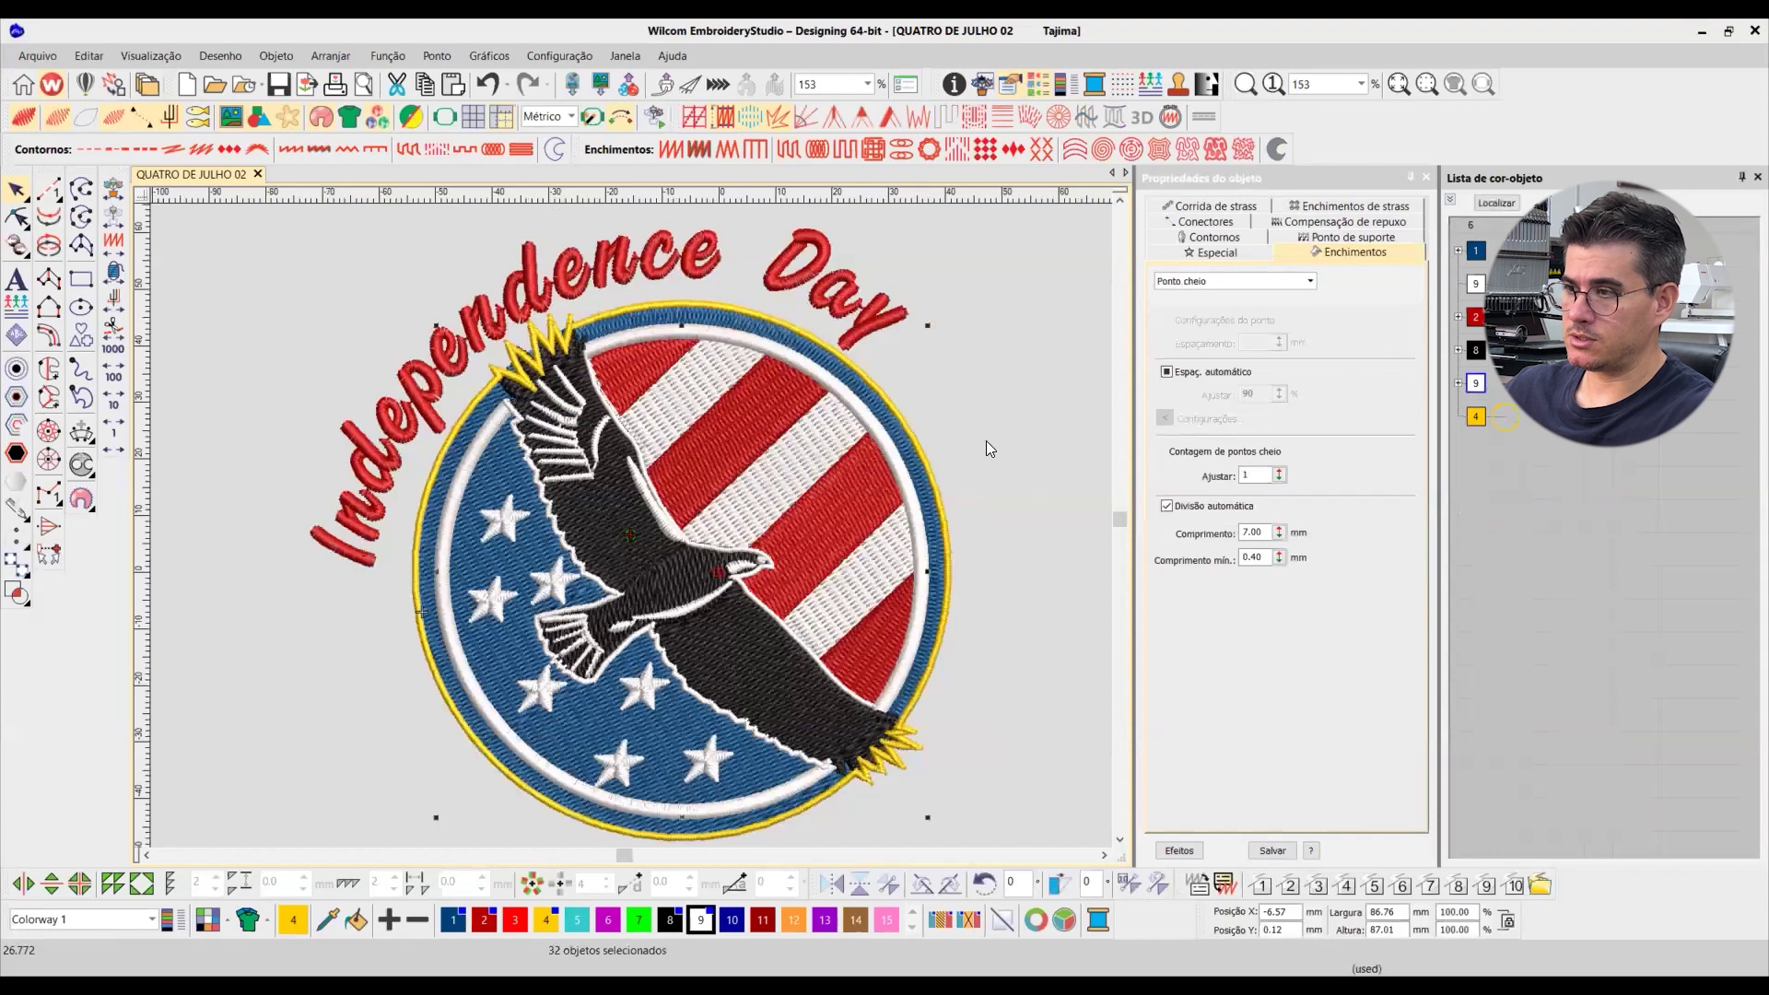
pyautogui.click(1474, 385)
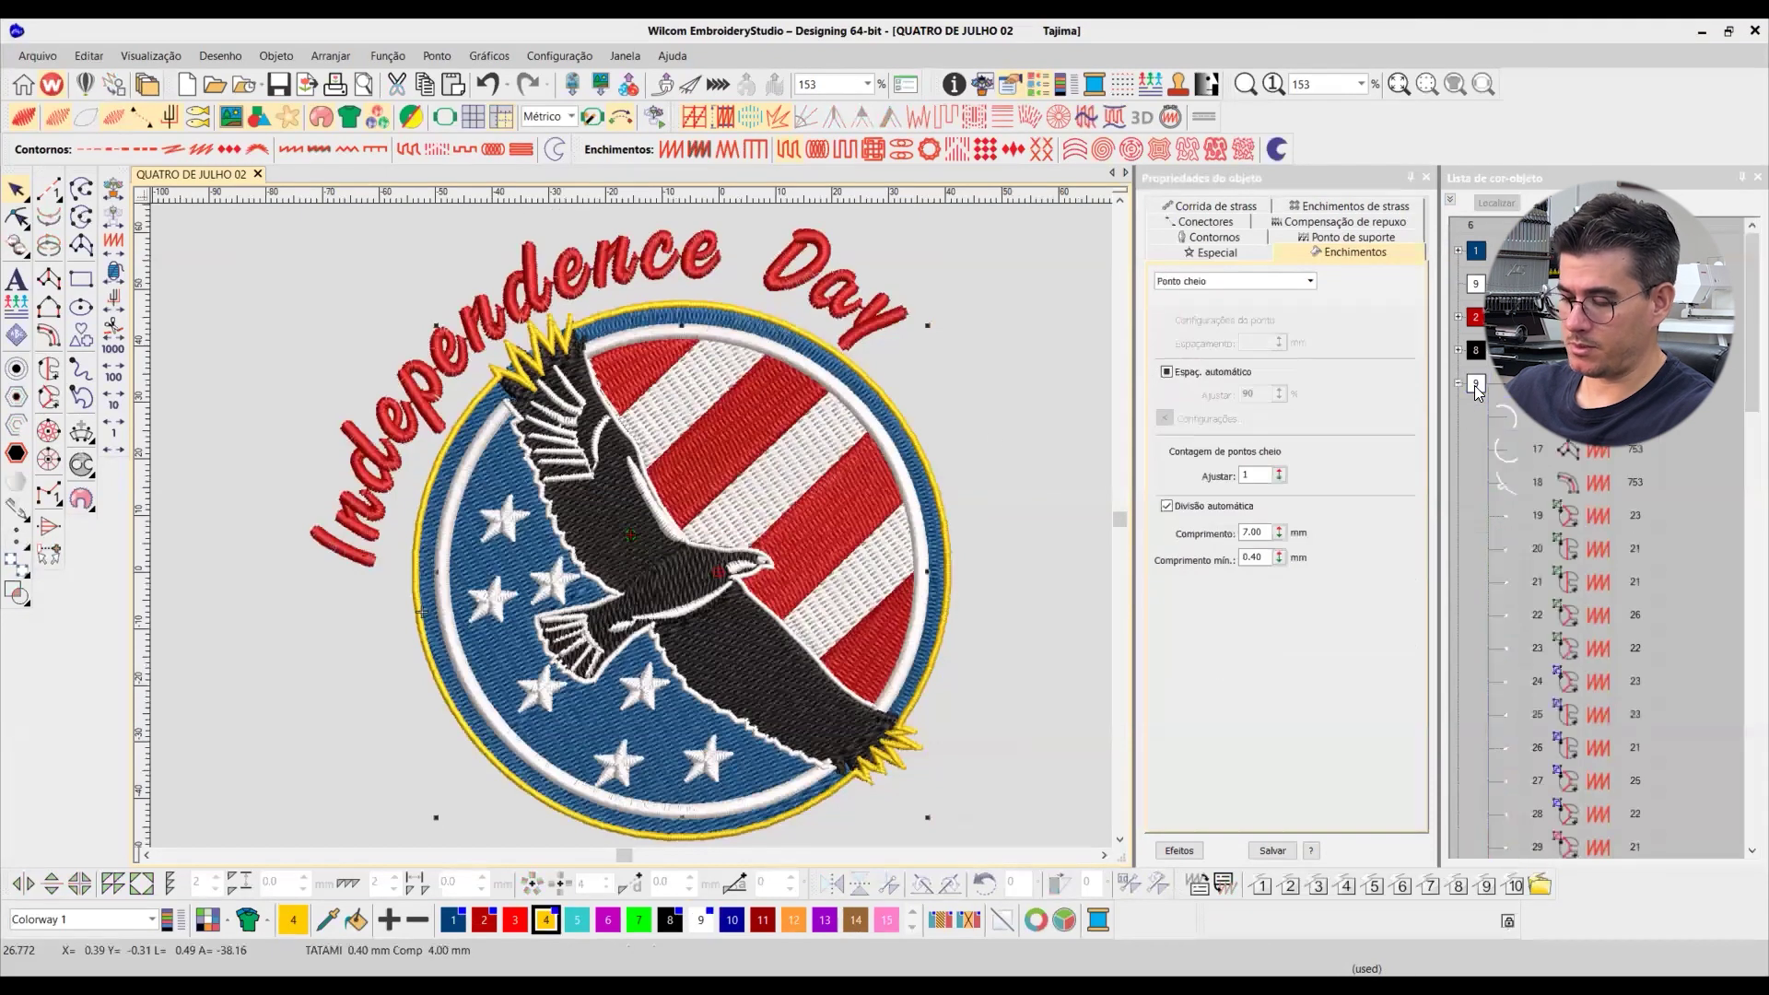
pyautogui.hotkey('shift', 's')
pyautogui.click(925, 540)
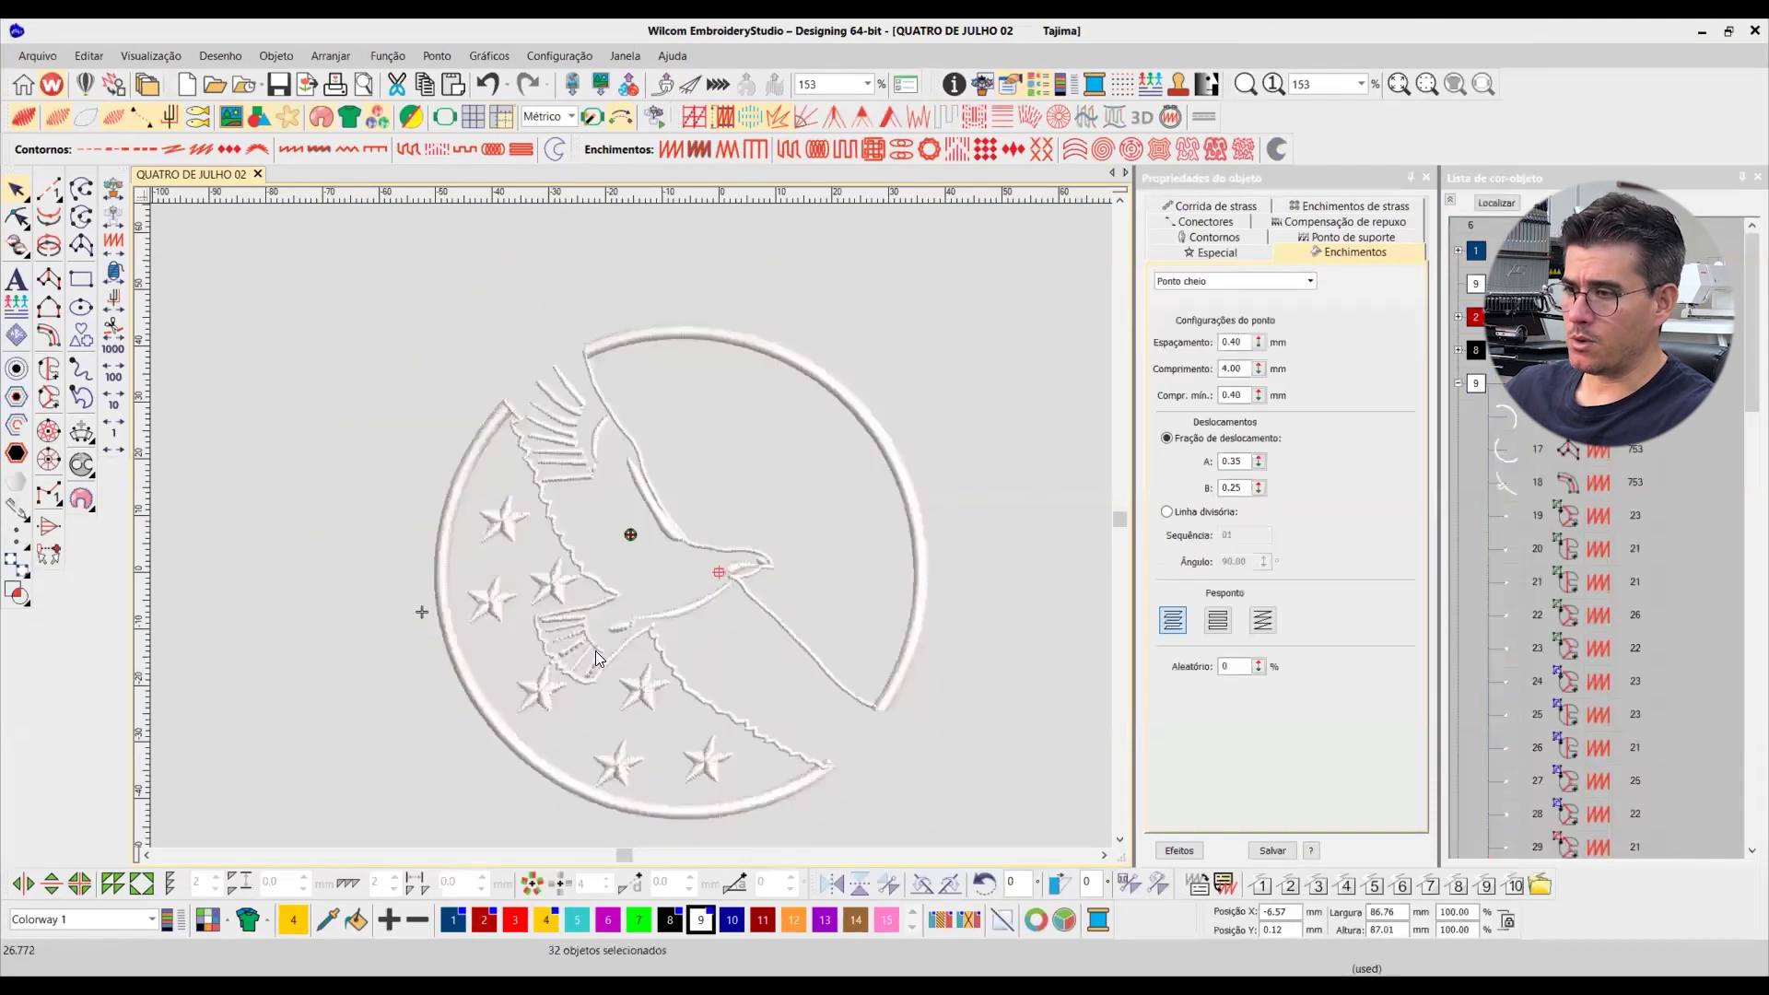
# Step: Examine the thin white satin lines inside the eagle's tail in stitch view and in realistic view
pyautogui.scroll(3, 571, 555)
pyautogui.scroll(2, 632, 525)
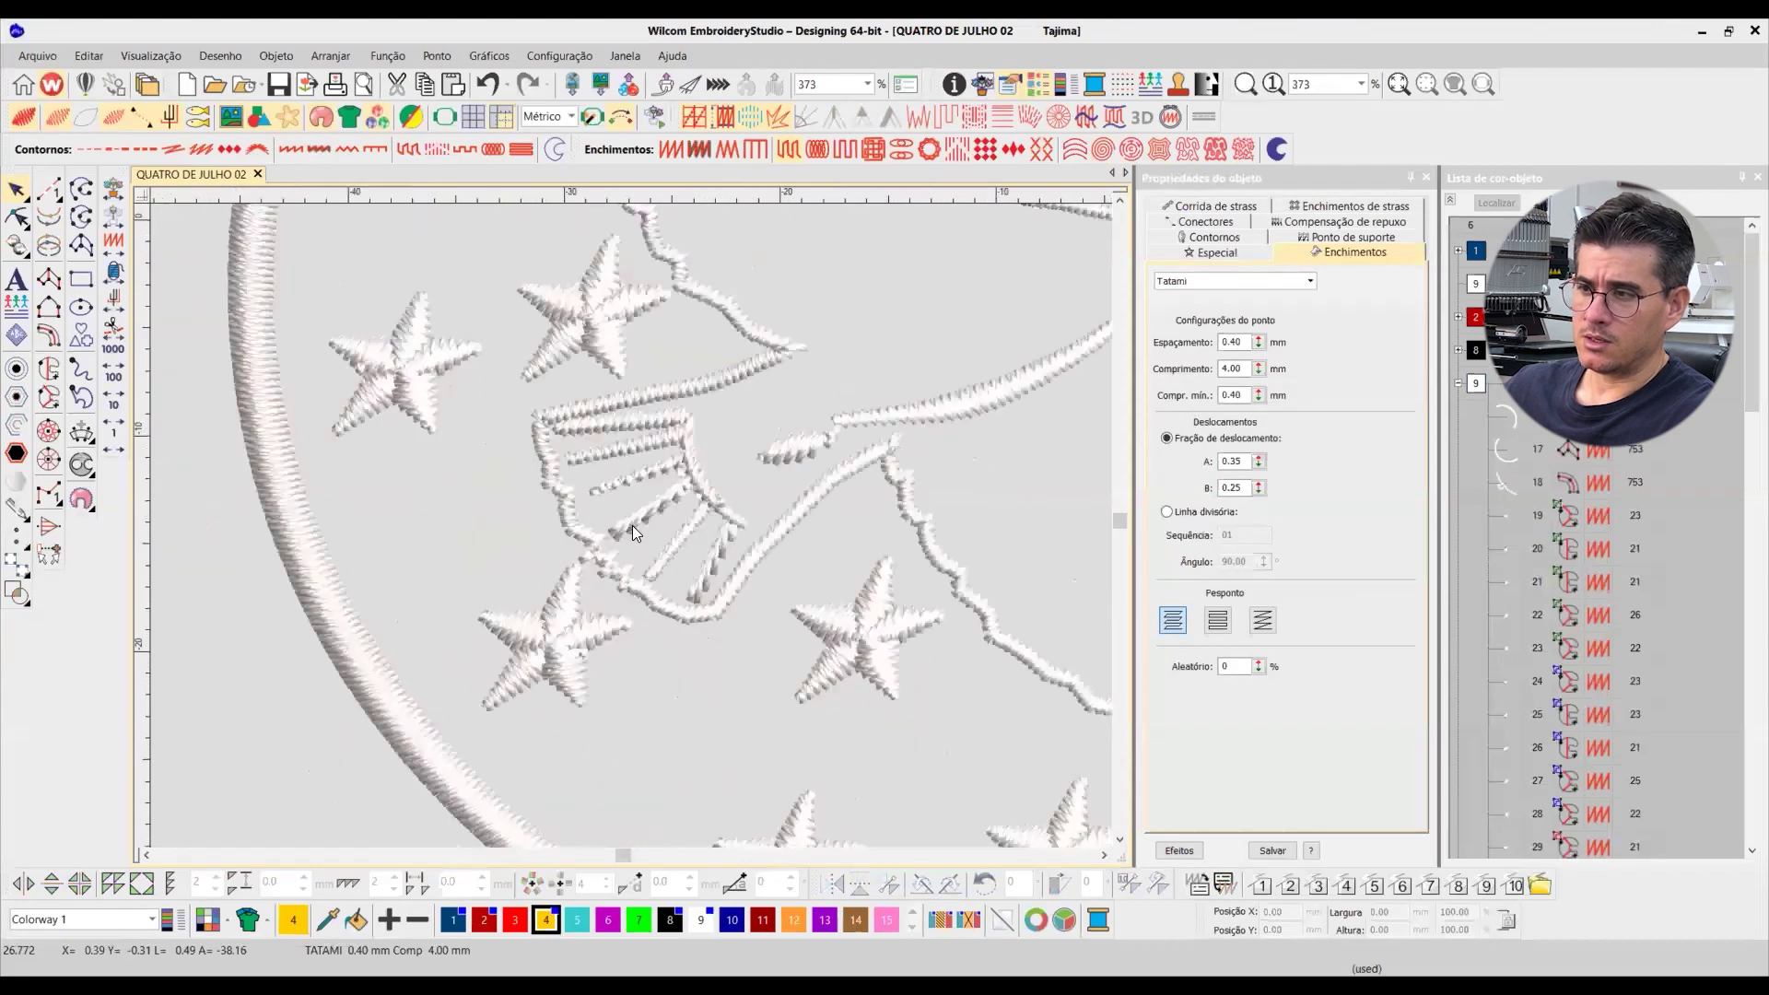
pyautogui.scroll(1, 645, 489)
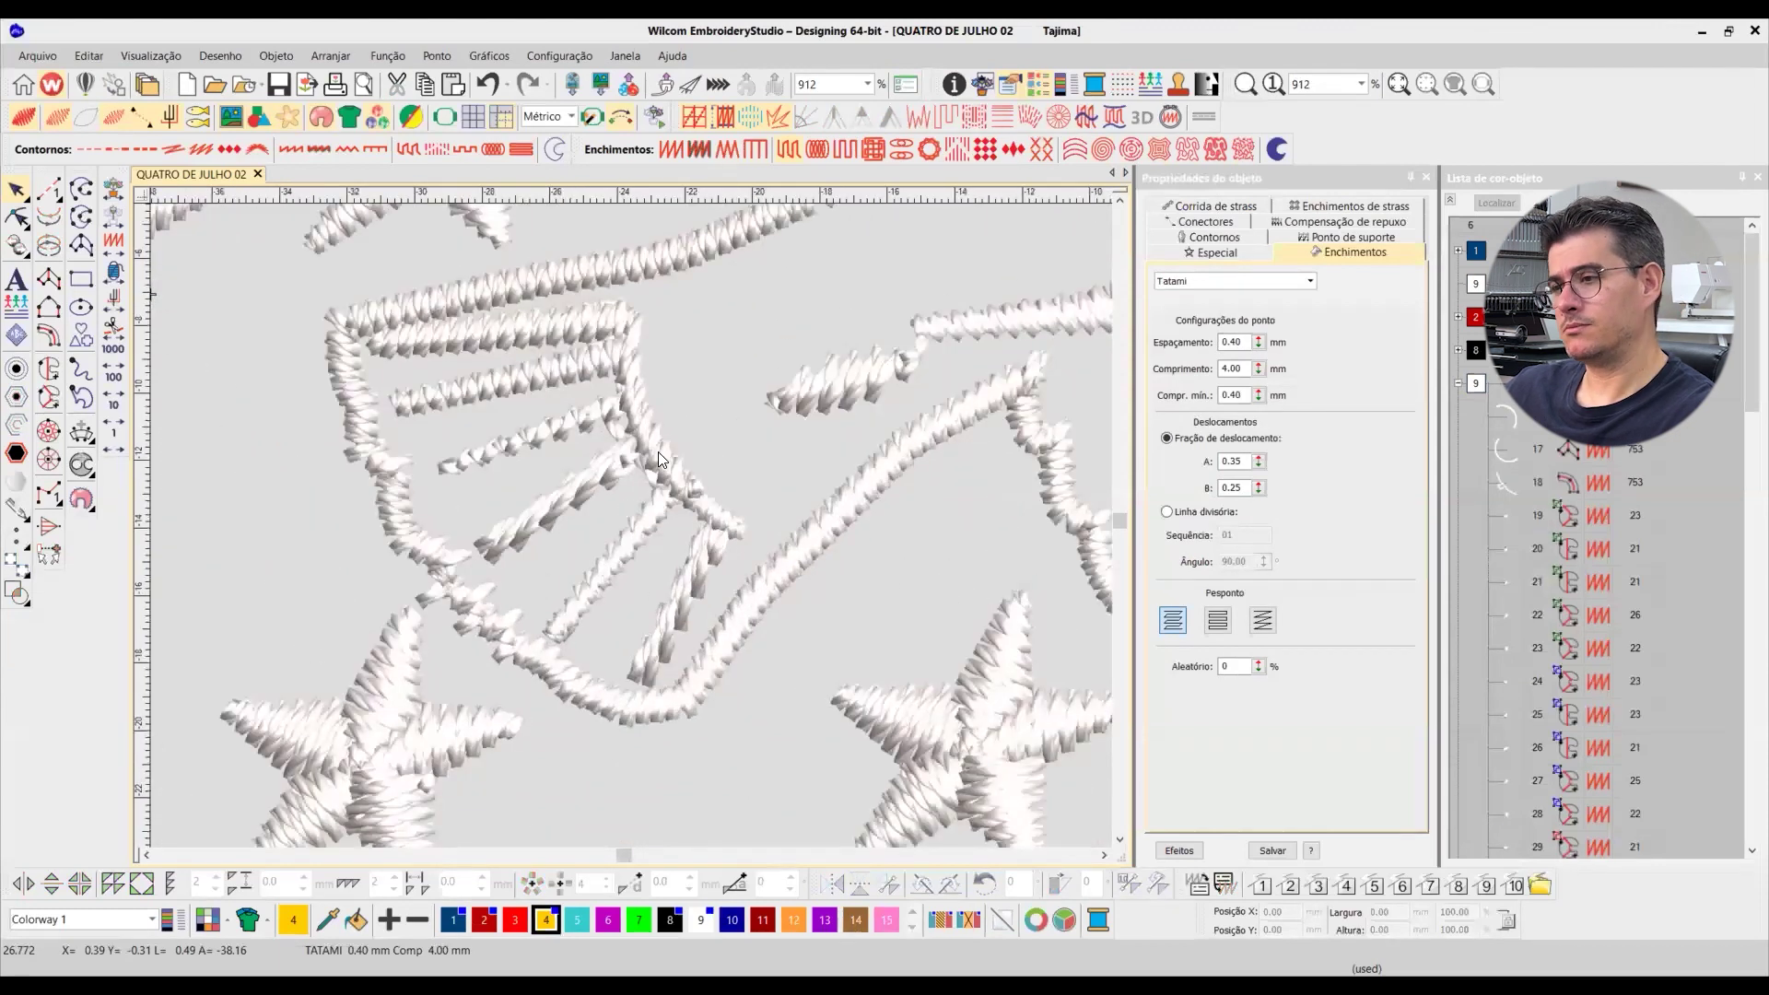
pyautogui.press('t')
pyautogui.click(599, 441)
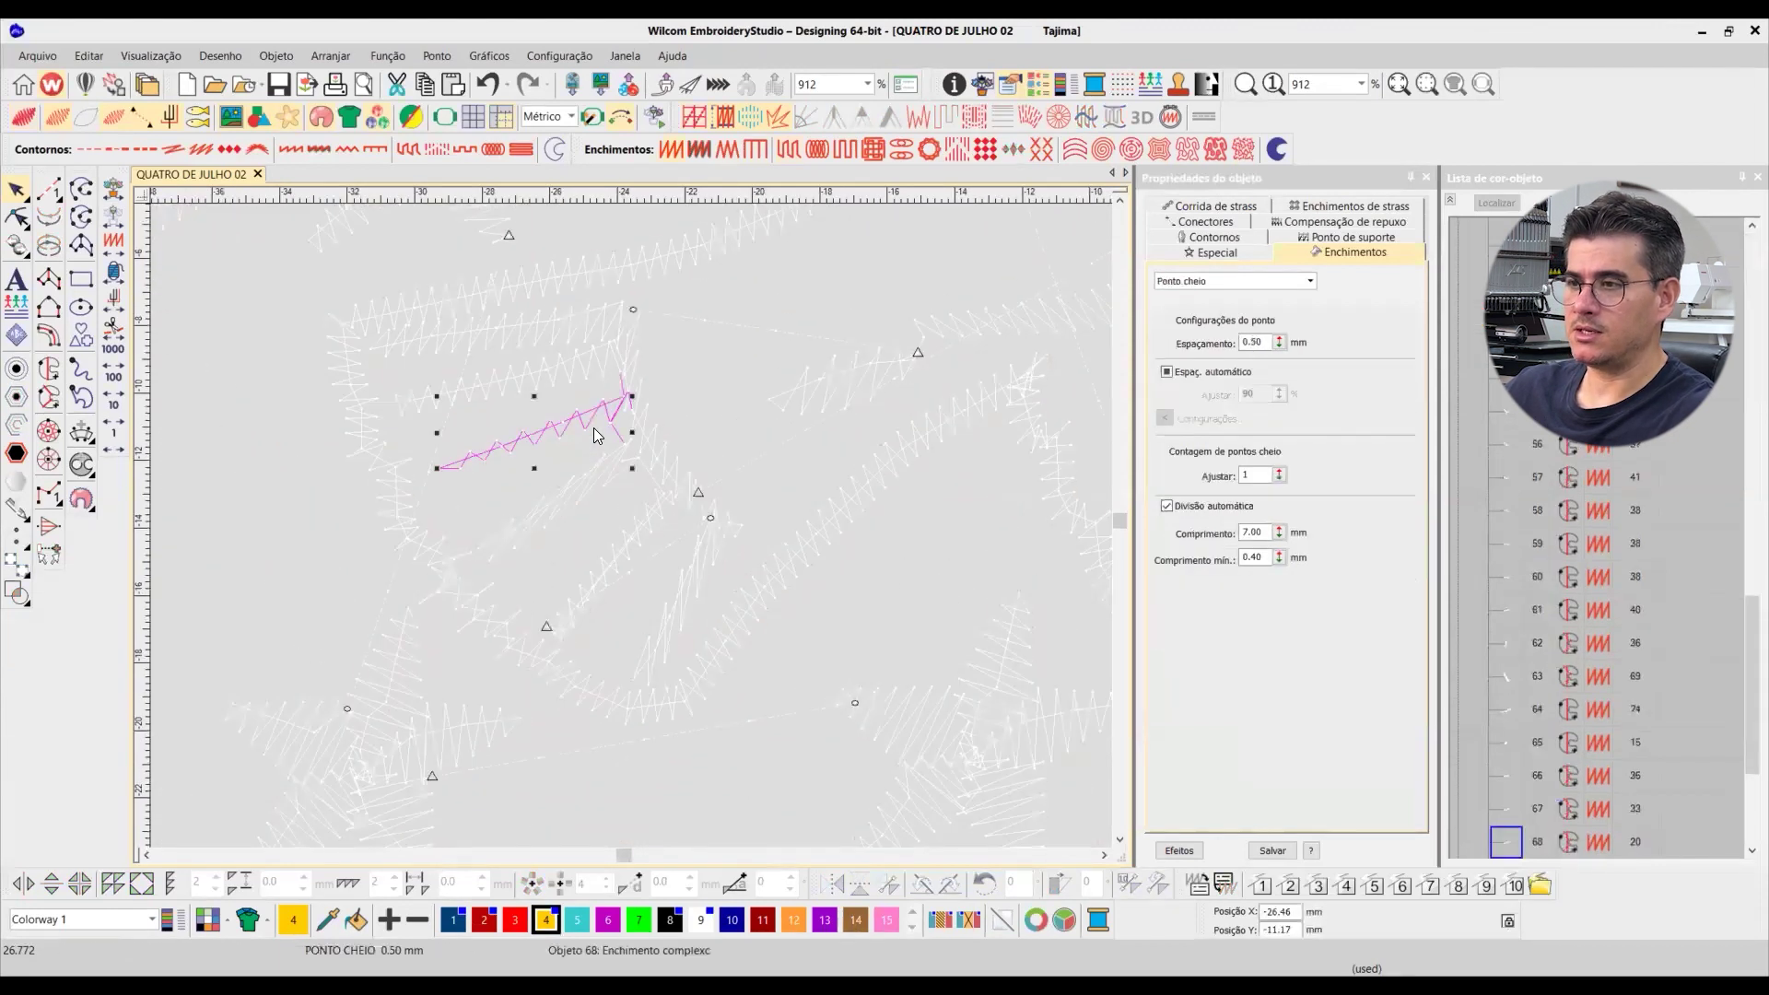
pyautogui.press('t')
# Step: Reshape the stitch angle of the tail's fourth white feather line so its satin stitches run across the line
pyautogui.click(571, 496)
pyautogui.press('h')
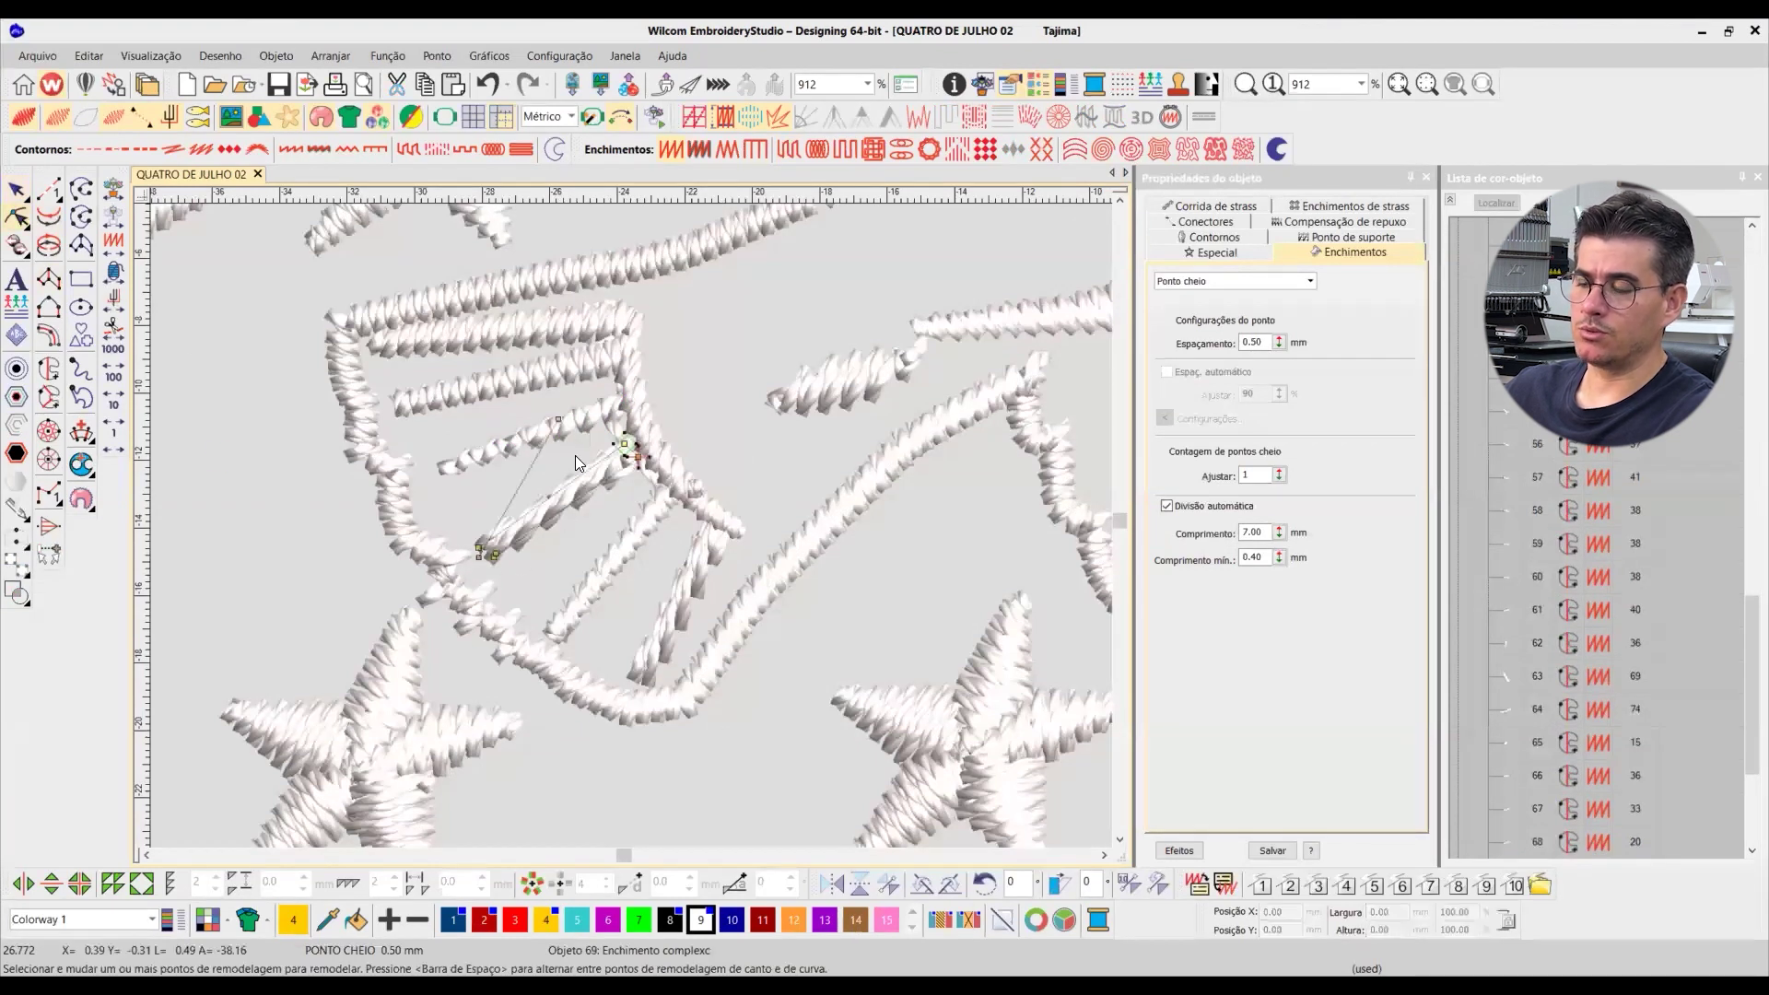
pyautogui.click(559, 419)
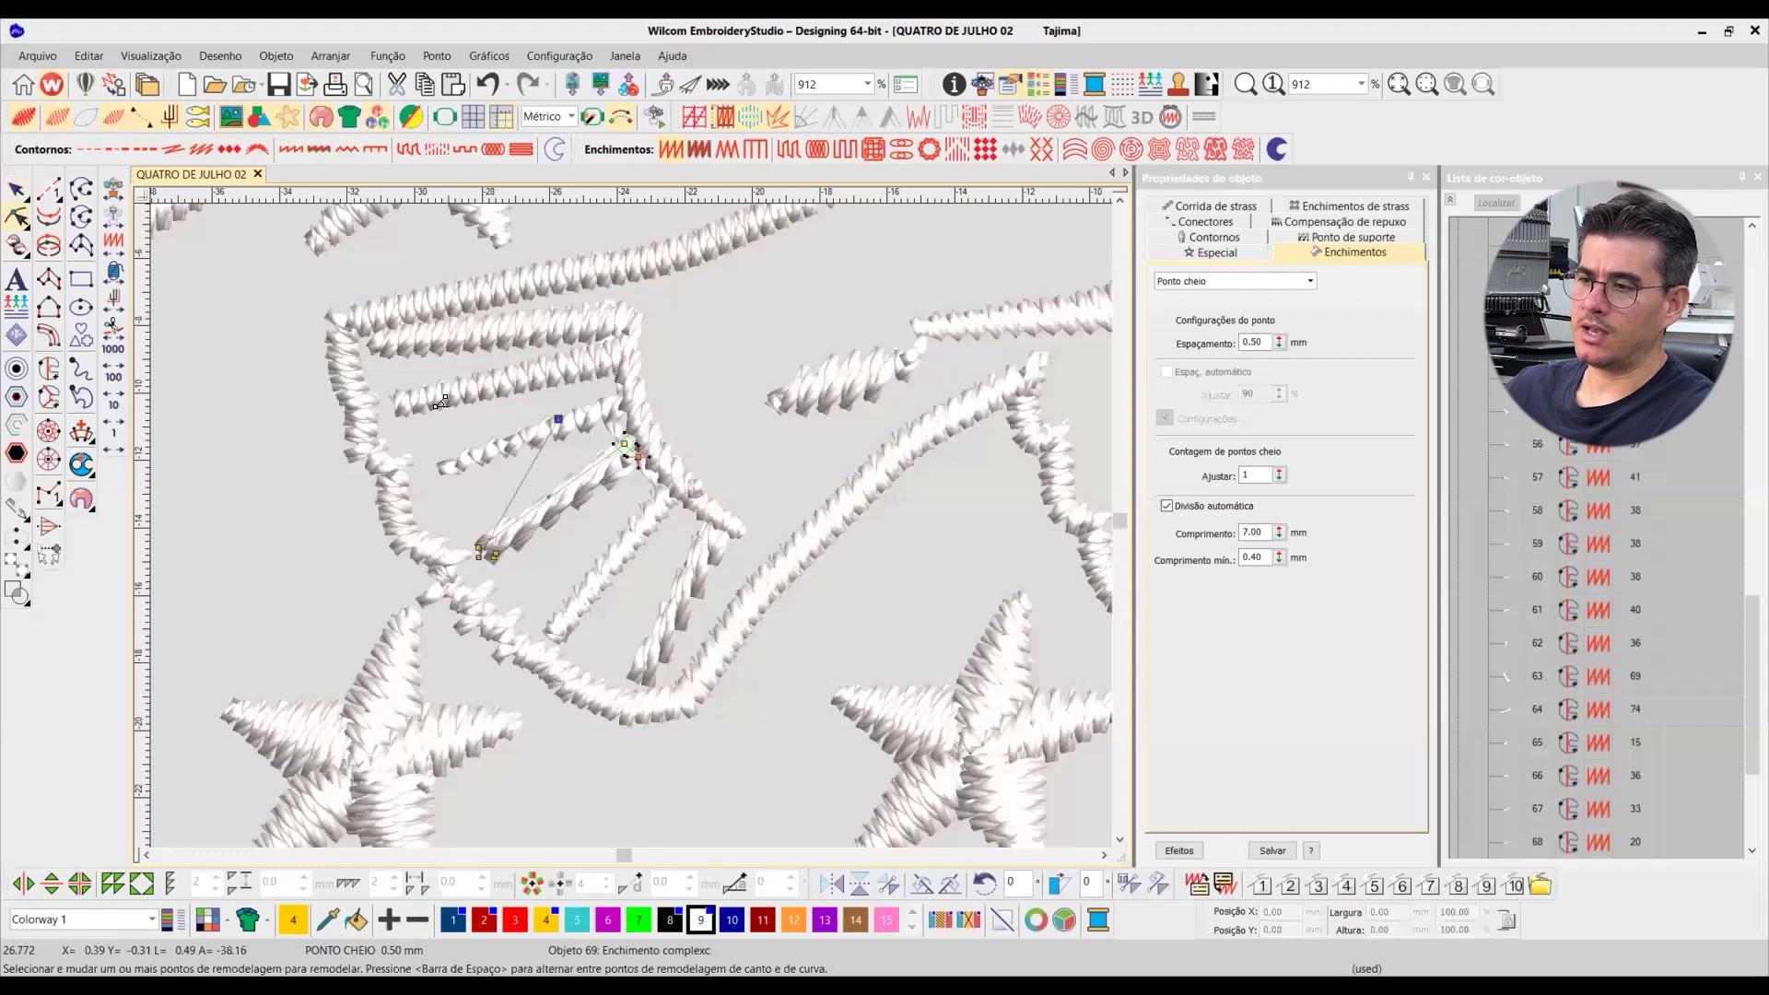
pyautogui.press('Delete')
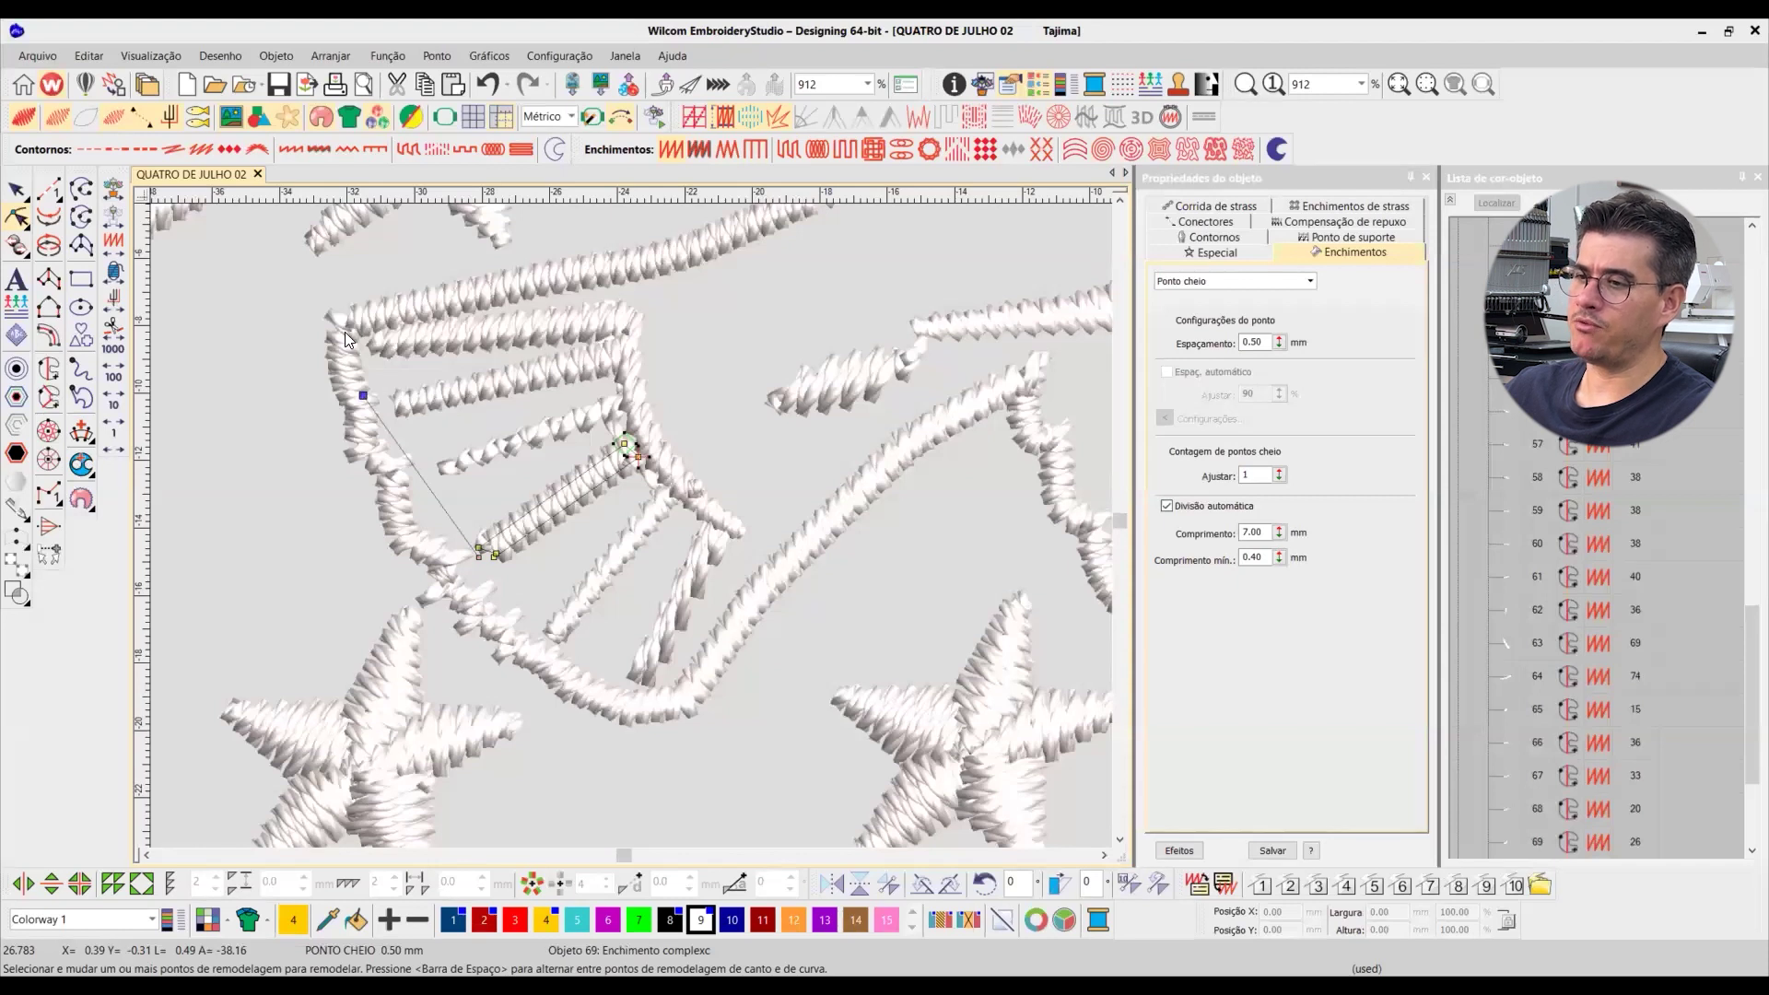
pyautogui.press('Escape')
pyautogui.scroll(2, 630, 525)
pyautogui.press('t')
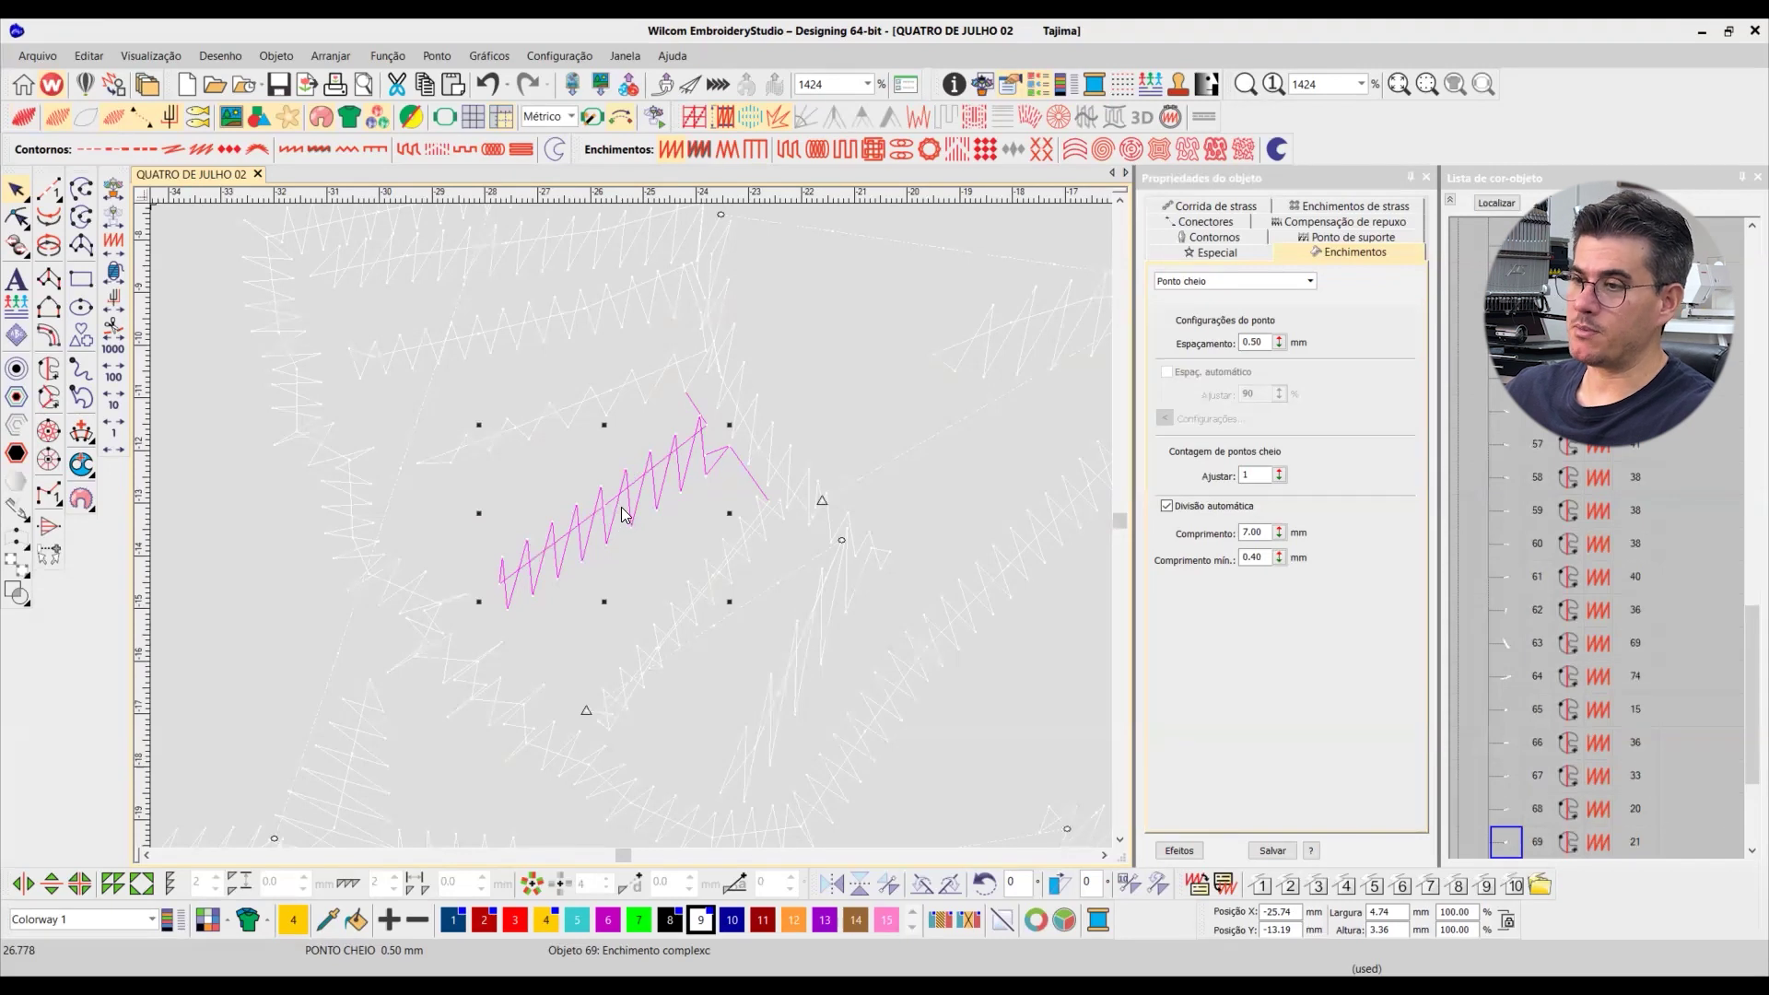
pyautogui.press('Escape')
pyautogui.press('t')
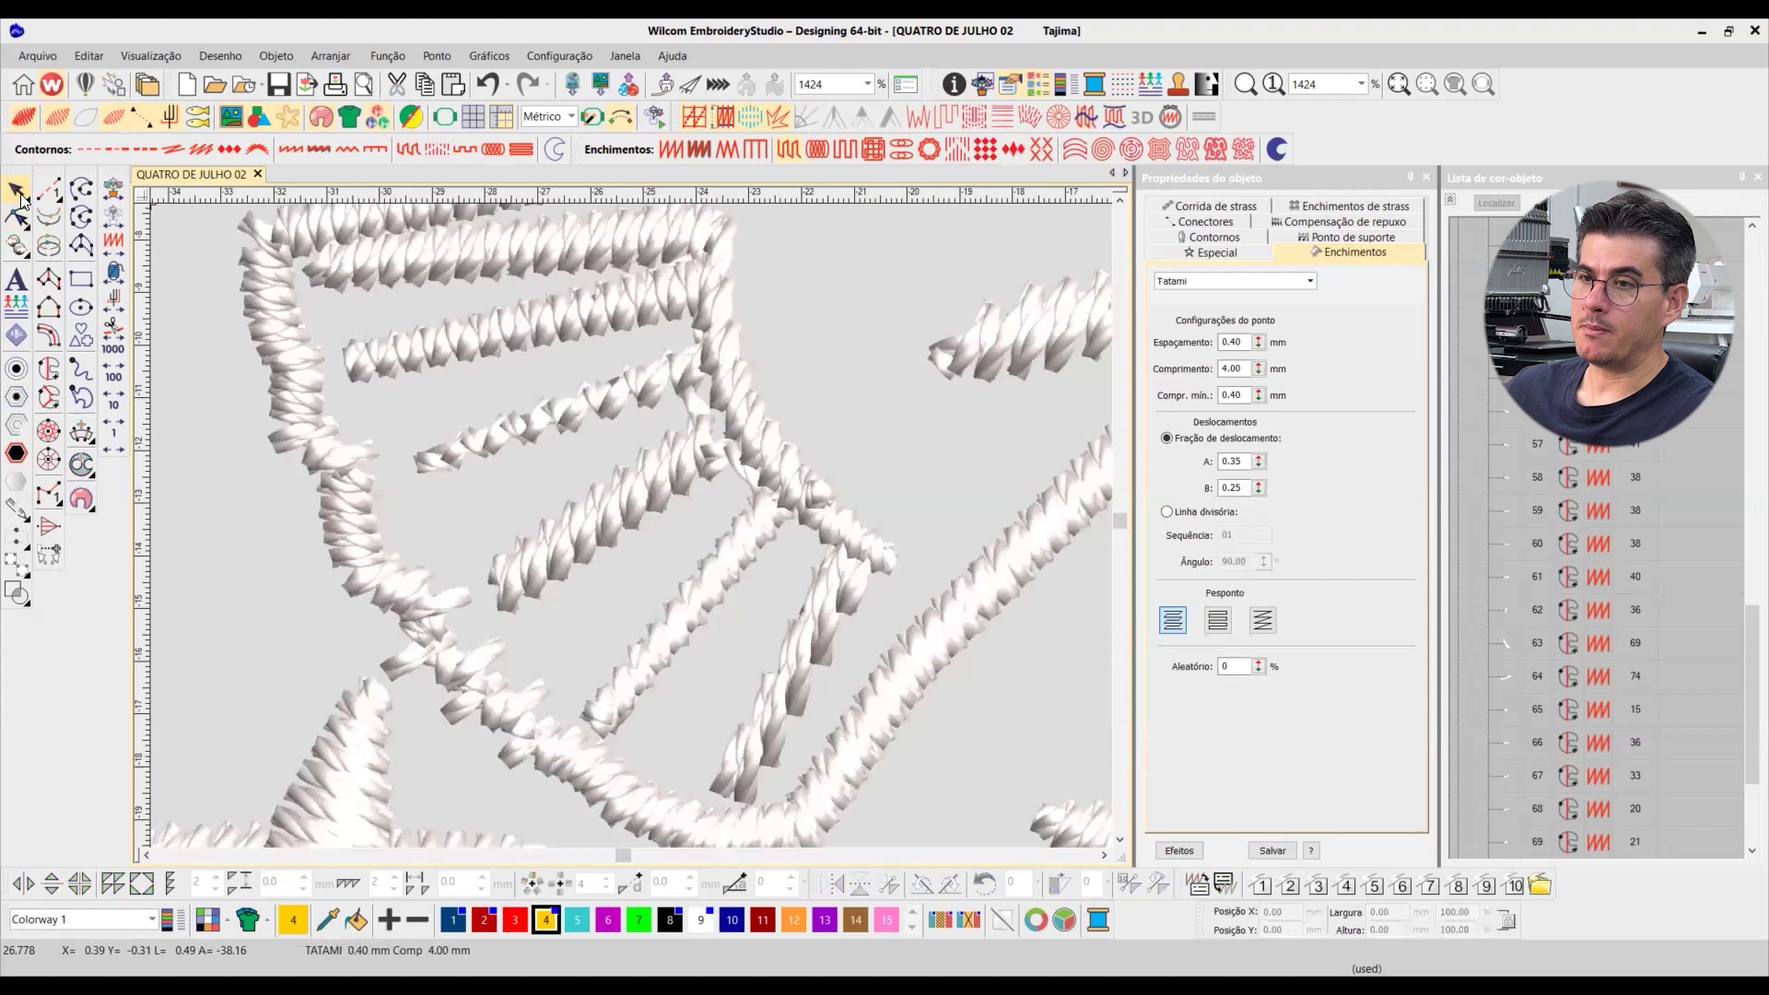
# Step: Adjust the stitch angles of the two lowest white feather lines in the eagle's tail
pyautogui.click(672, 578)
pyautogui.press('h')
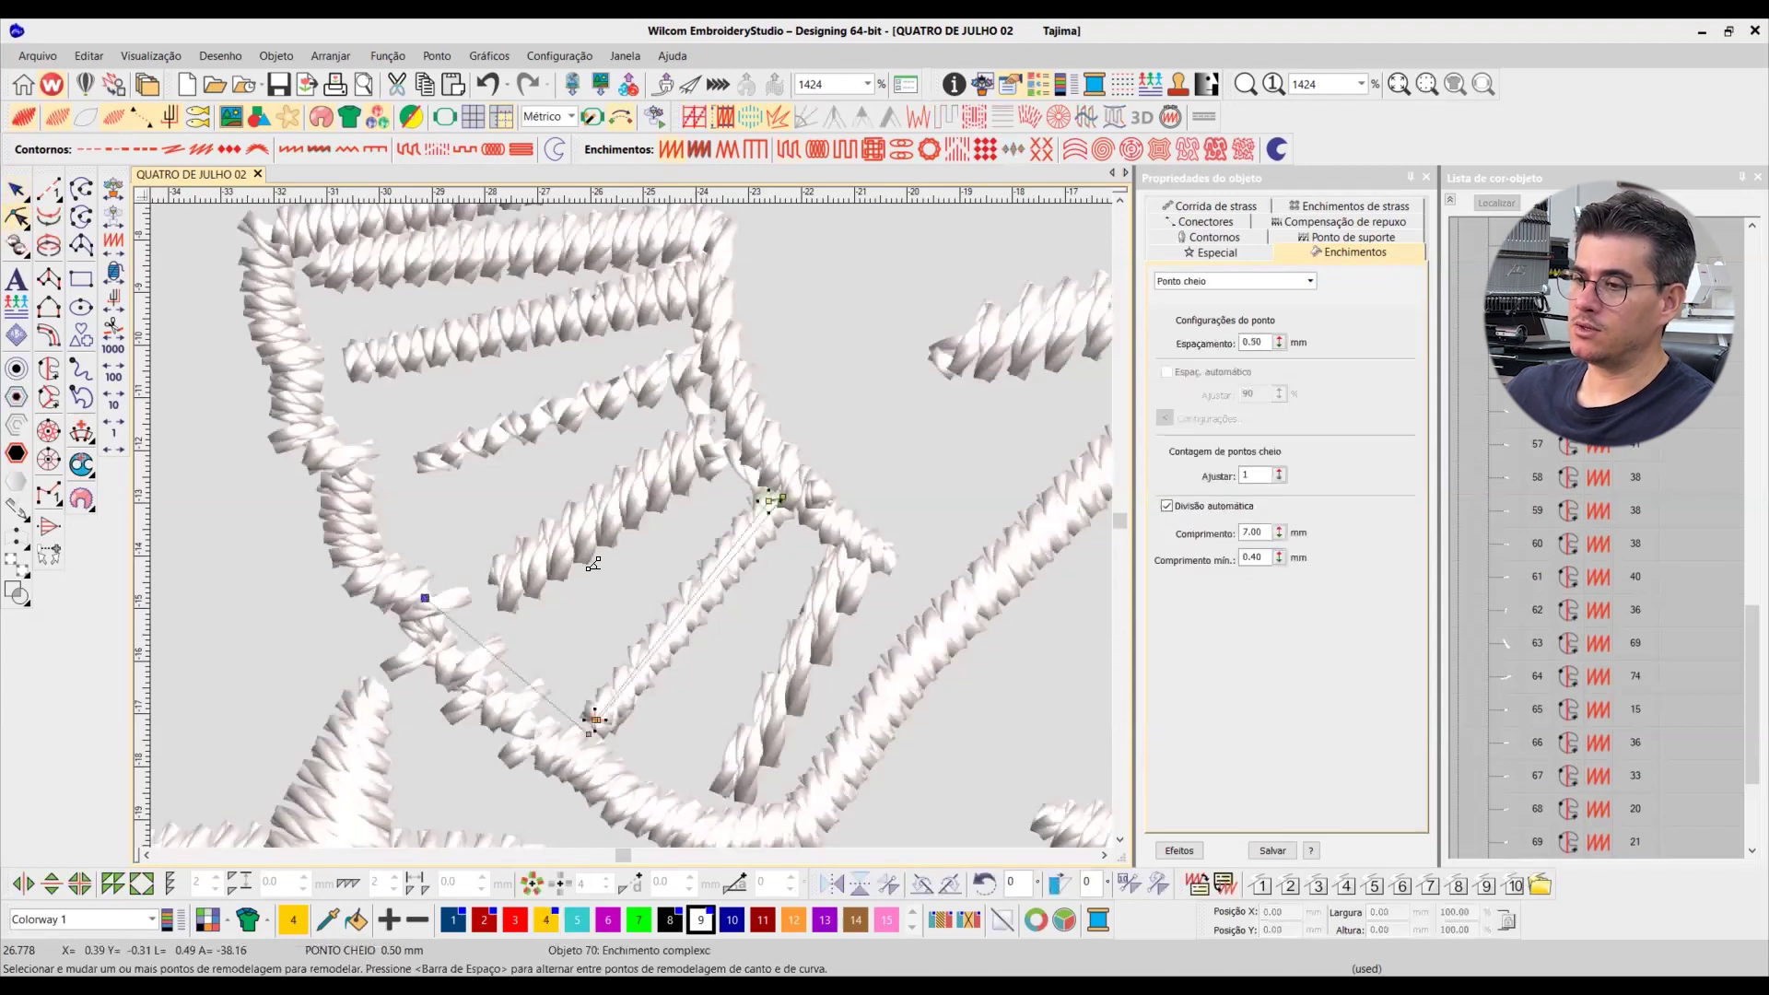
pyautogui.click(783, 675)
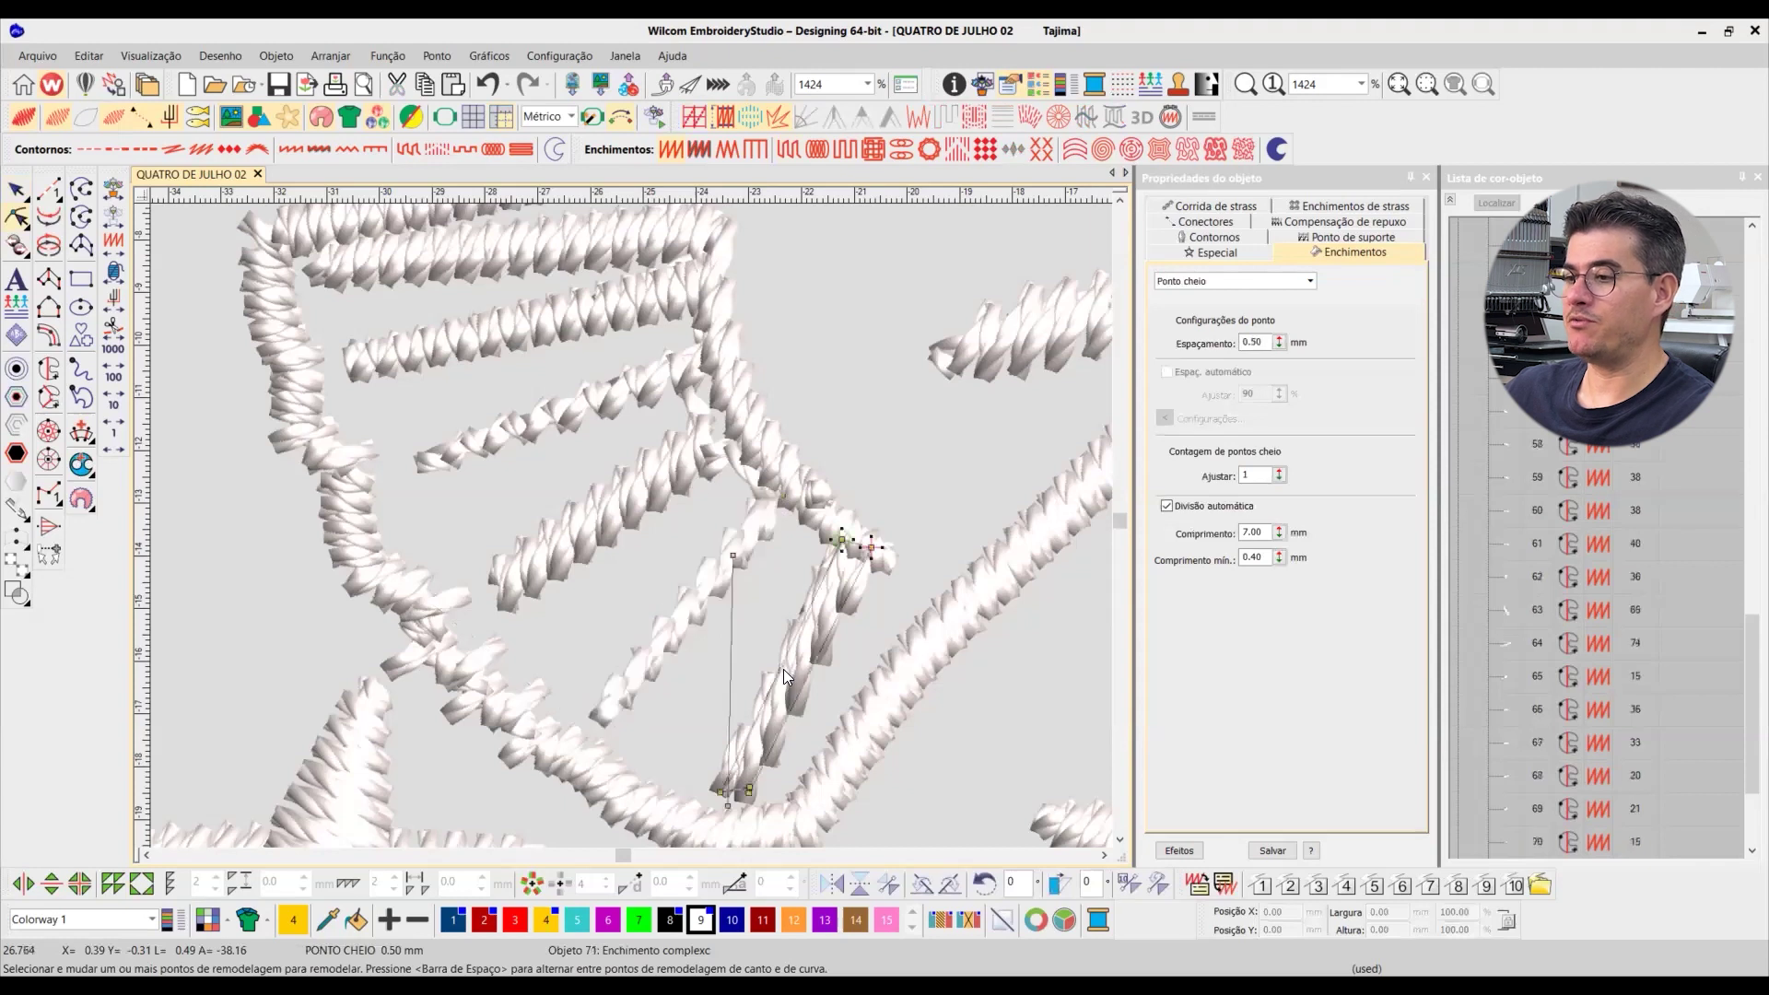
pyautogui.click(732, 557)
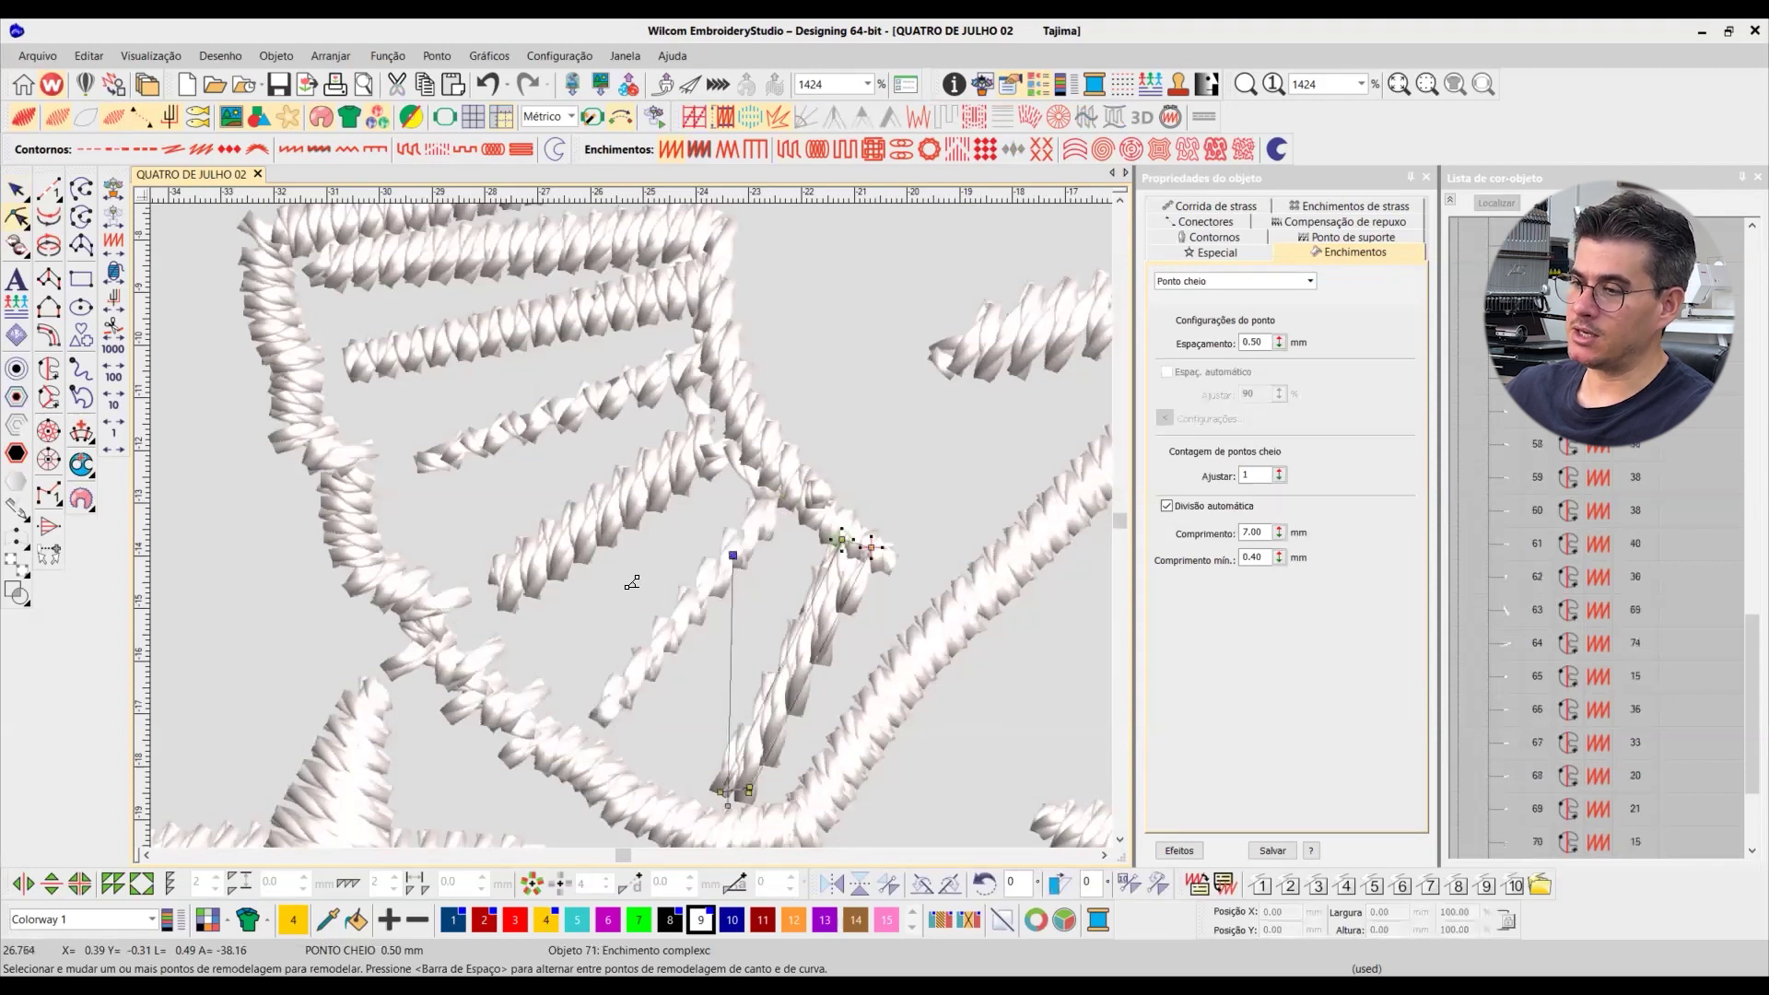
pyautogui.hotkey('ctrl', 'z')
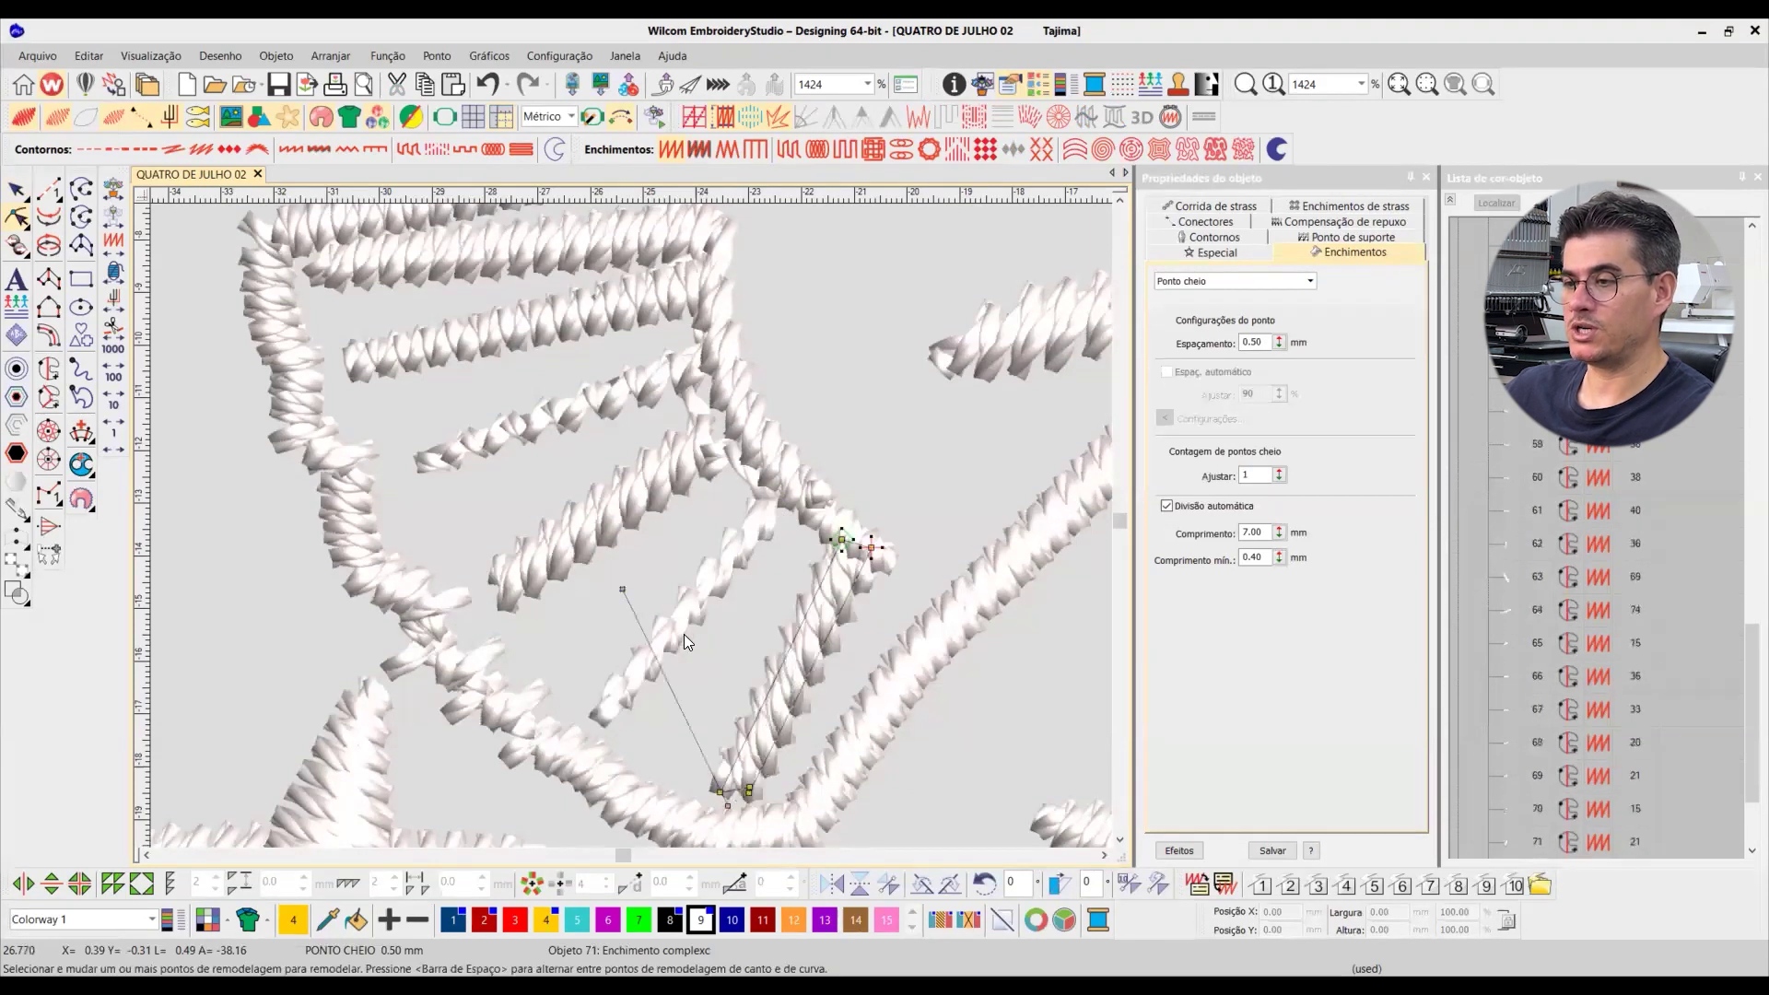
# Step: Reshape the stitch angles of the tail's second and third white feather lines
pyautogui.click(531, 326)
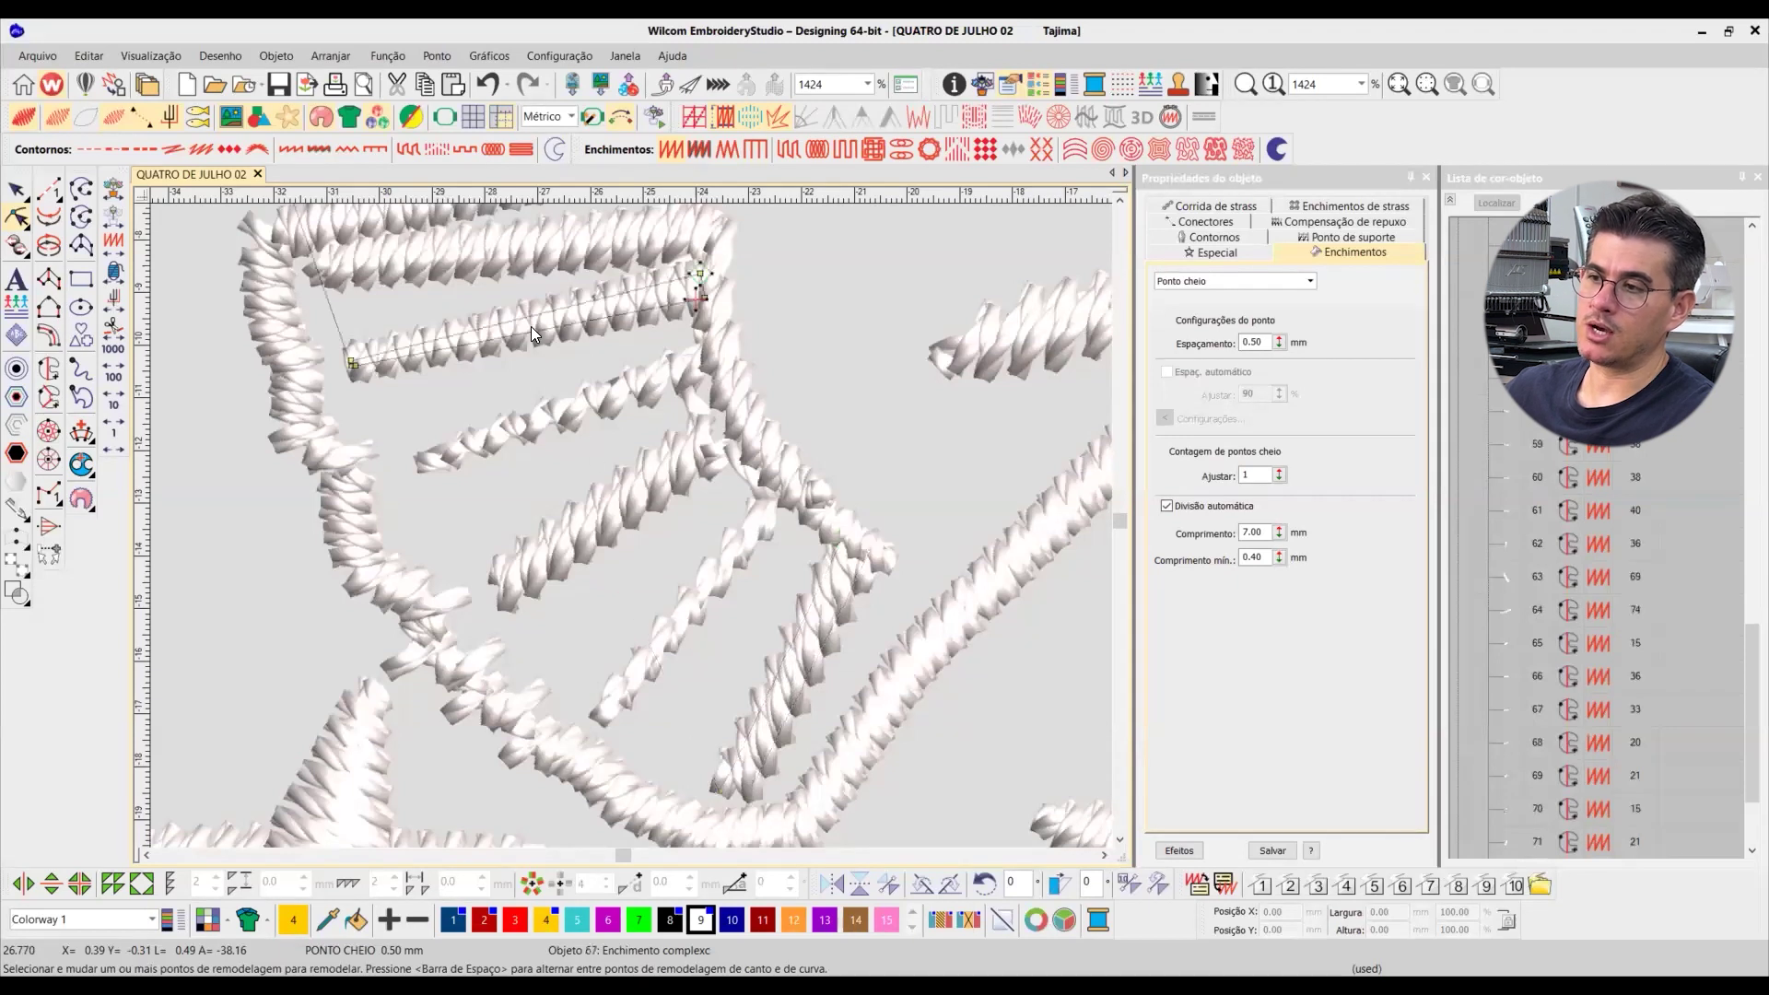
pyautogui.click(1117, 200)
pyautogui.click(234, 224)
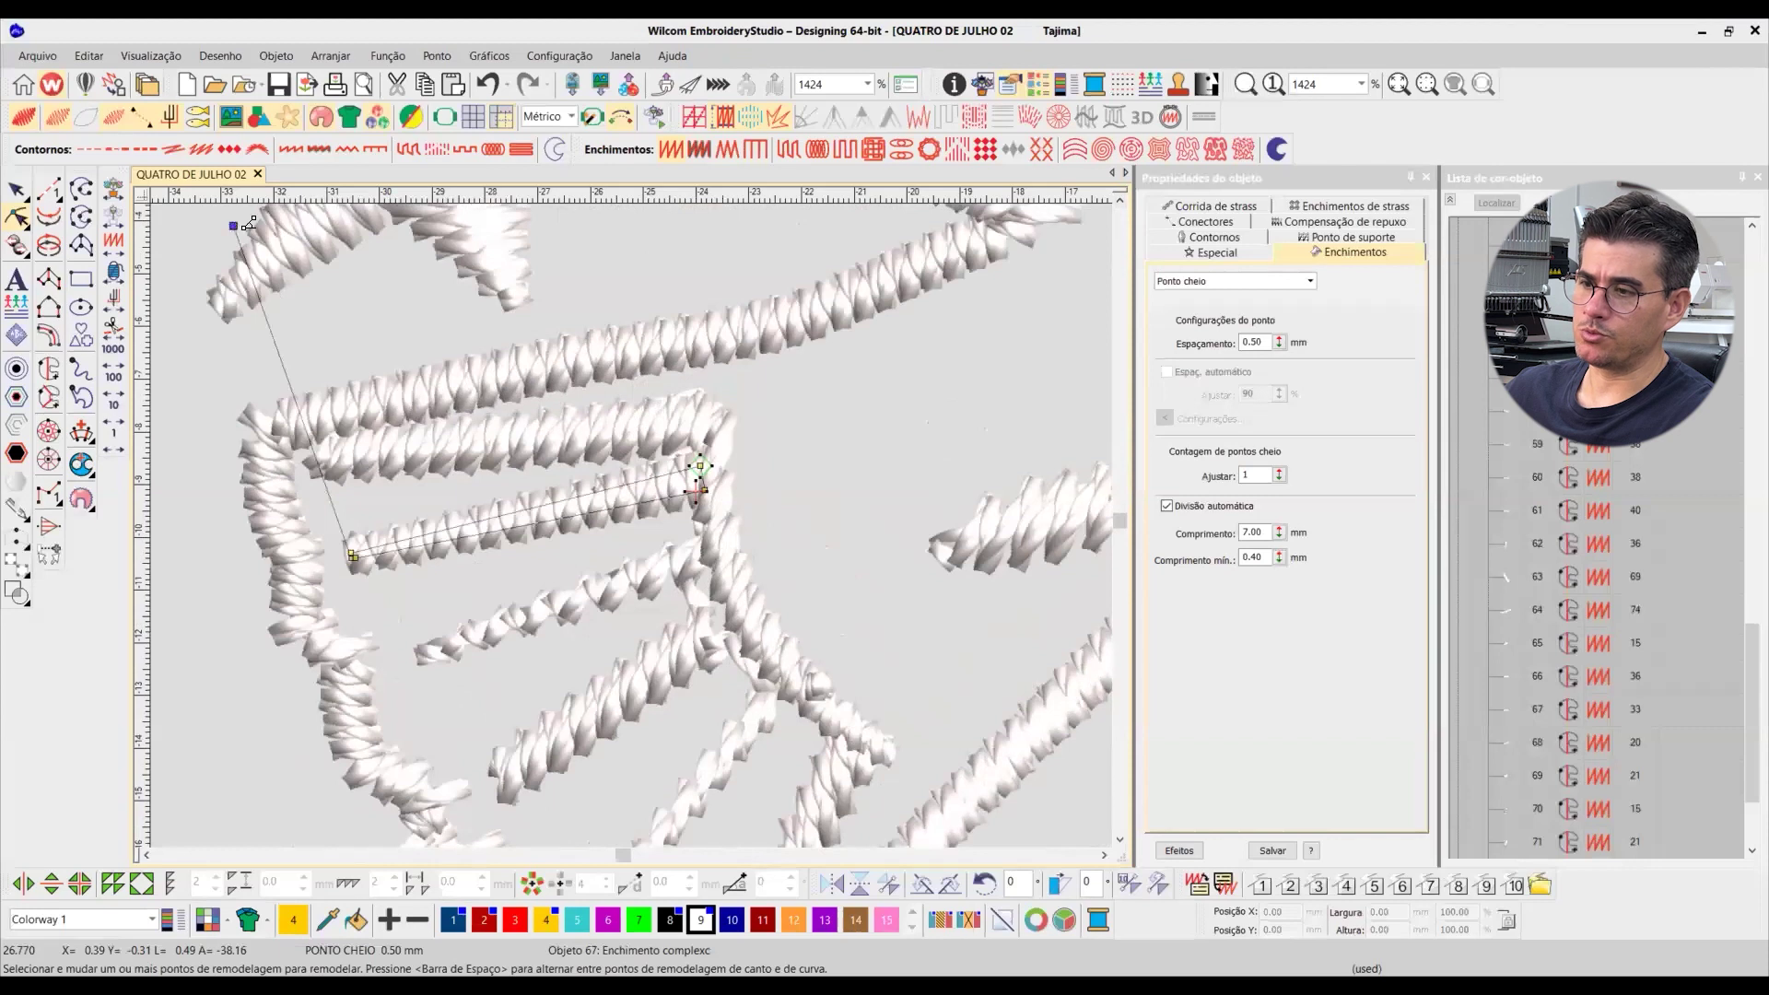
pyautogui.press('Delete')
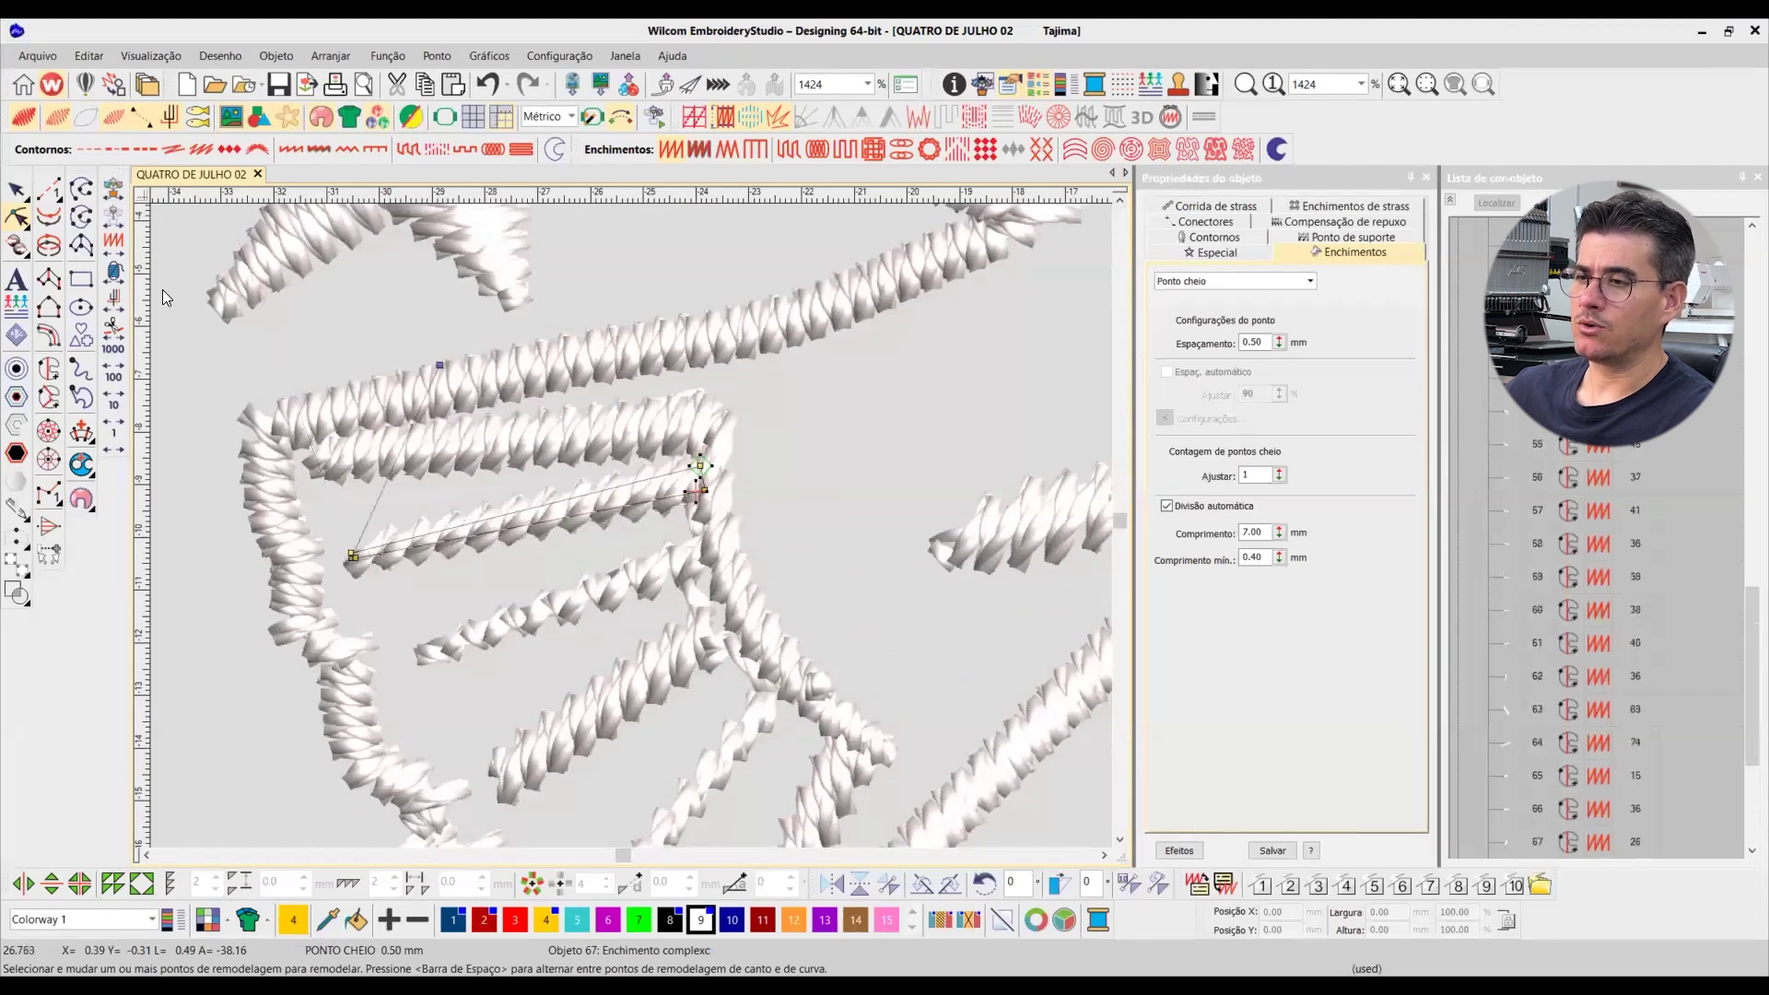
pyautogui.click(18, 189)
pyautogui.click(588, 608)
pyautogui.click(16, 218)
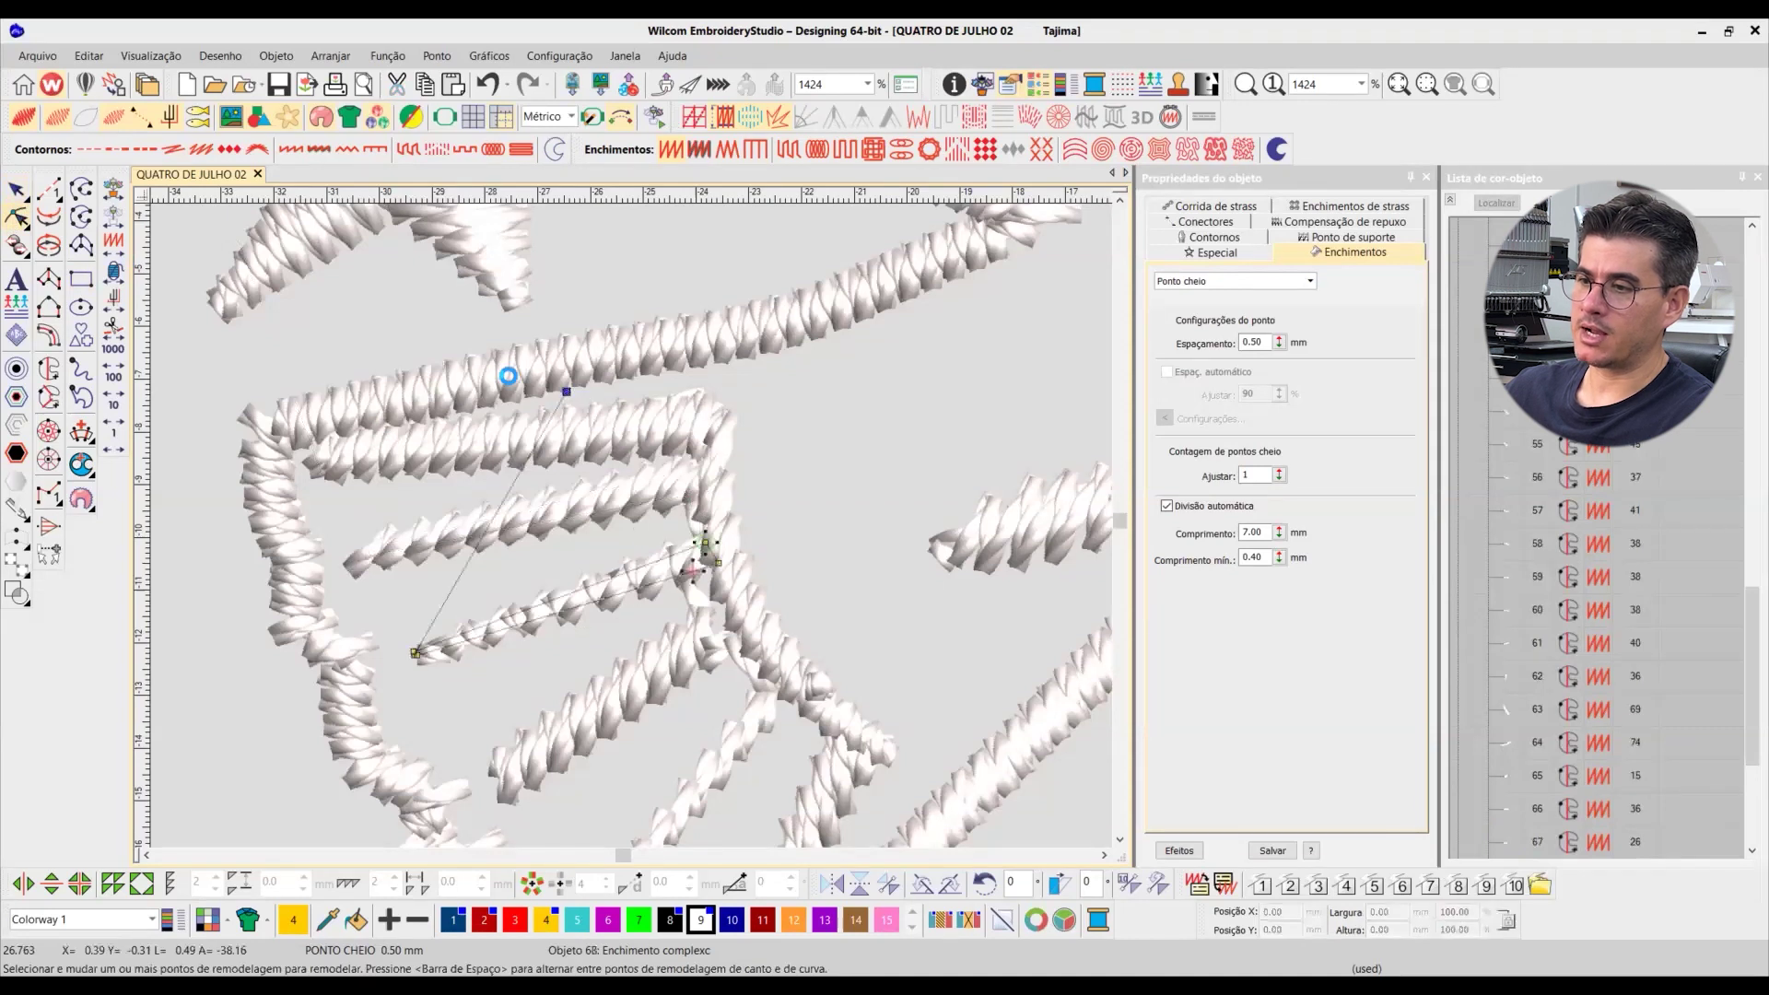
pyautogui.press('Delete')
pyautogui.click(18, 190)
pyautogui.scroll(-2, 709, 552)
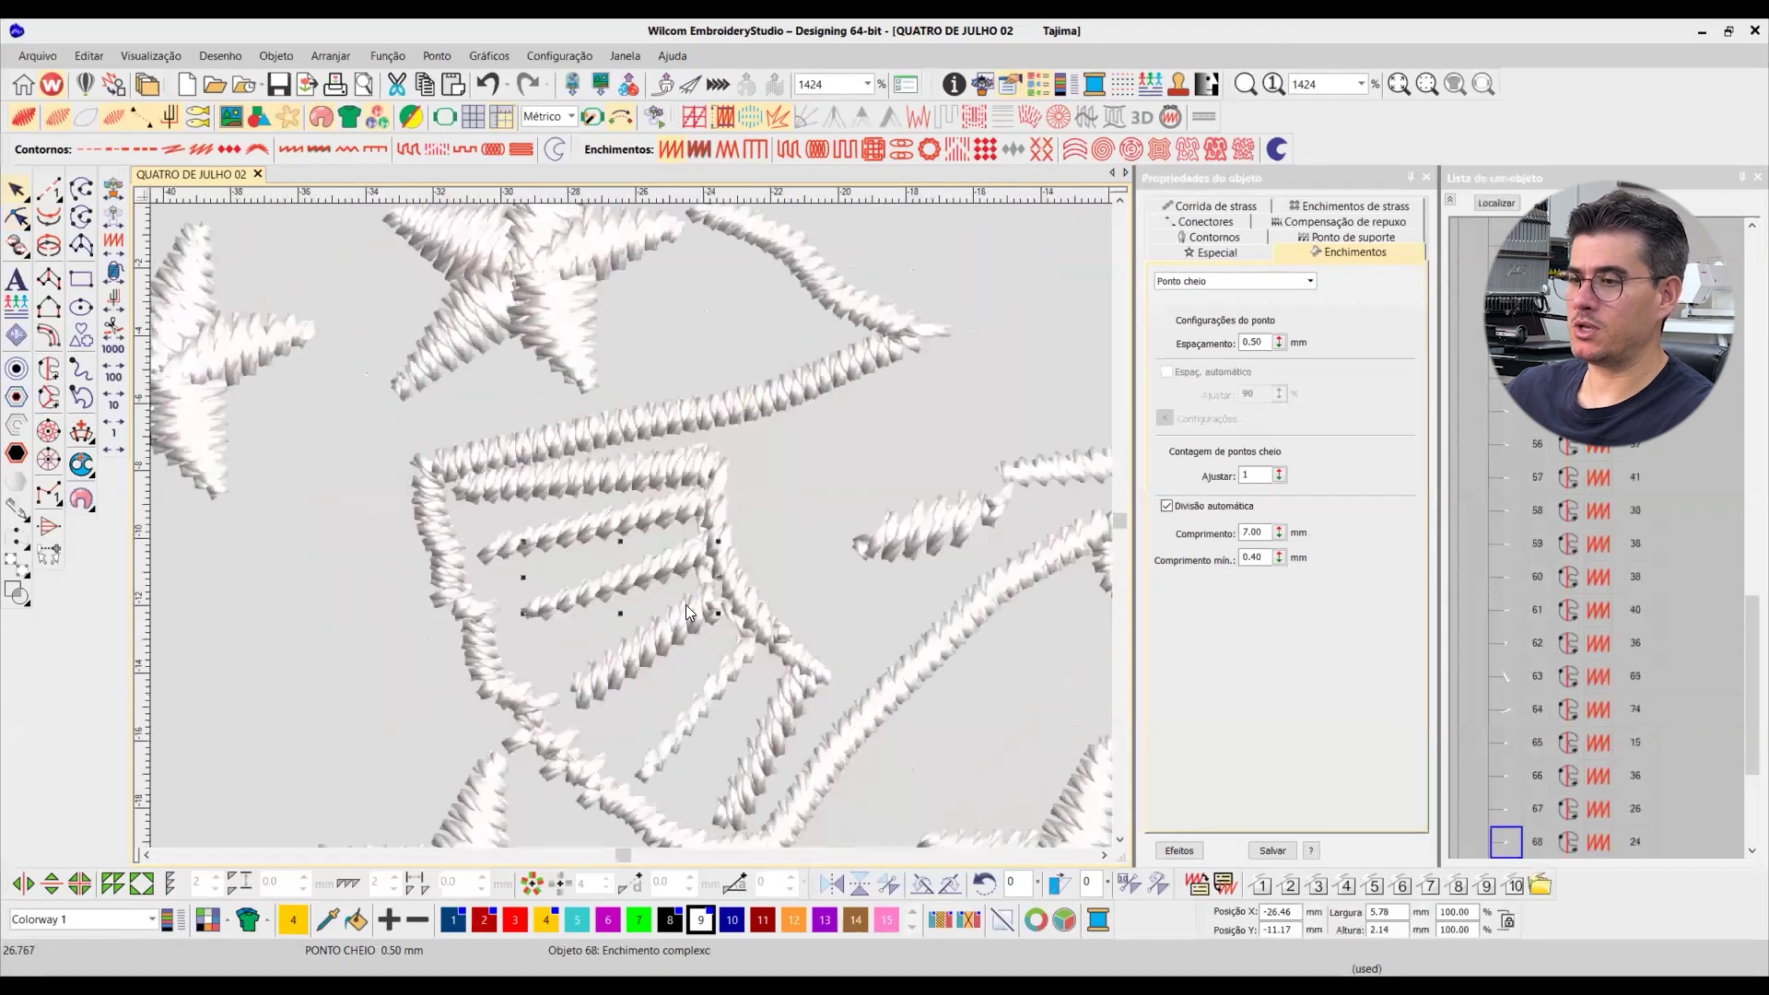
pyautogui.scroll(-2, 630, 525)
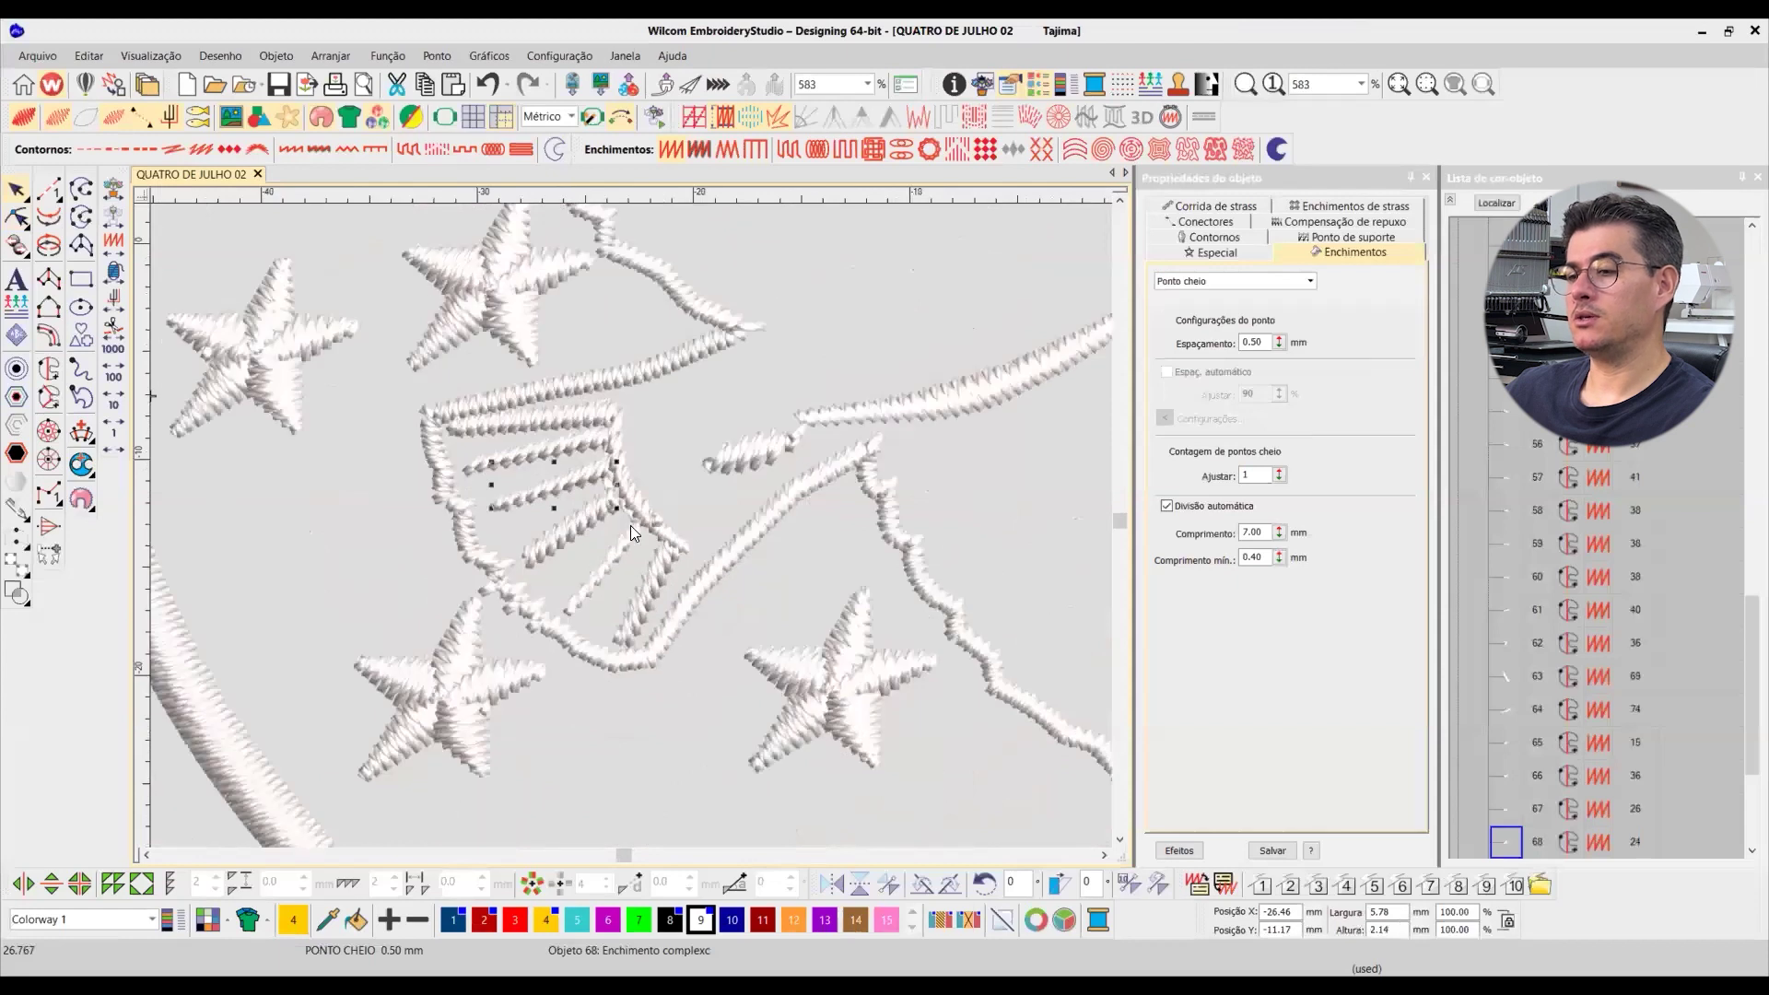
# Step: Extend the inner end of the tail's fourth white feather line to the inner tail outline, moving its start point there too
pyautogui.scroll(4, 630, 525)
pyautogui.click(17, 217)
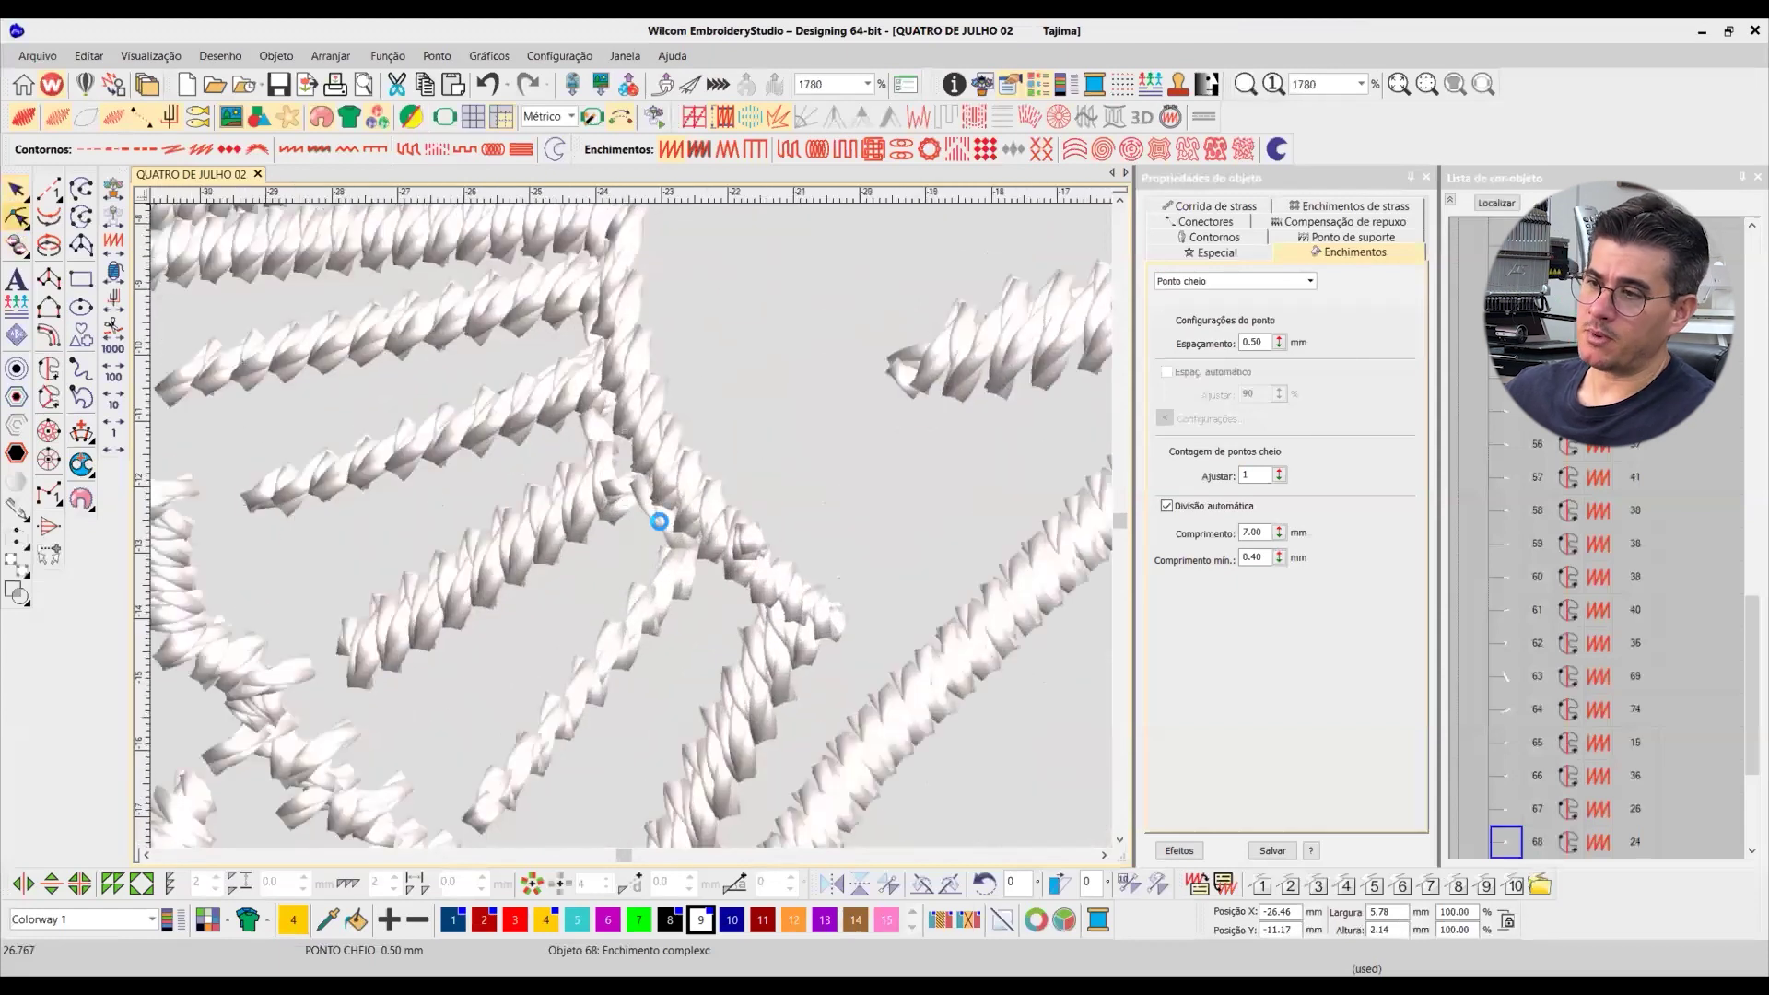
pyautogui.click(615, 508)
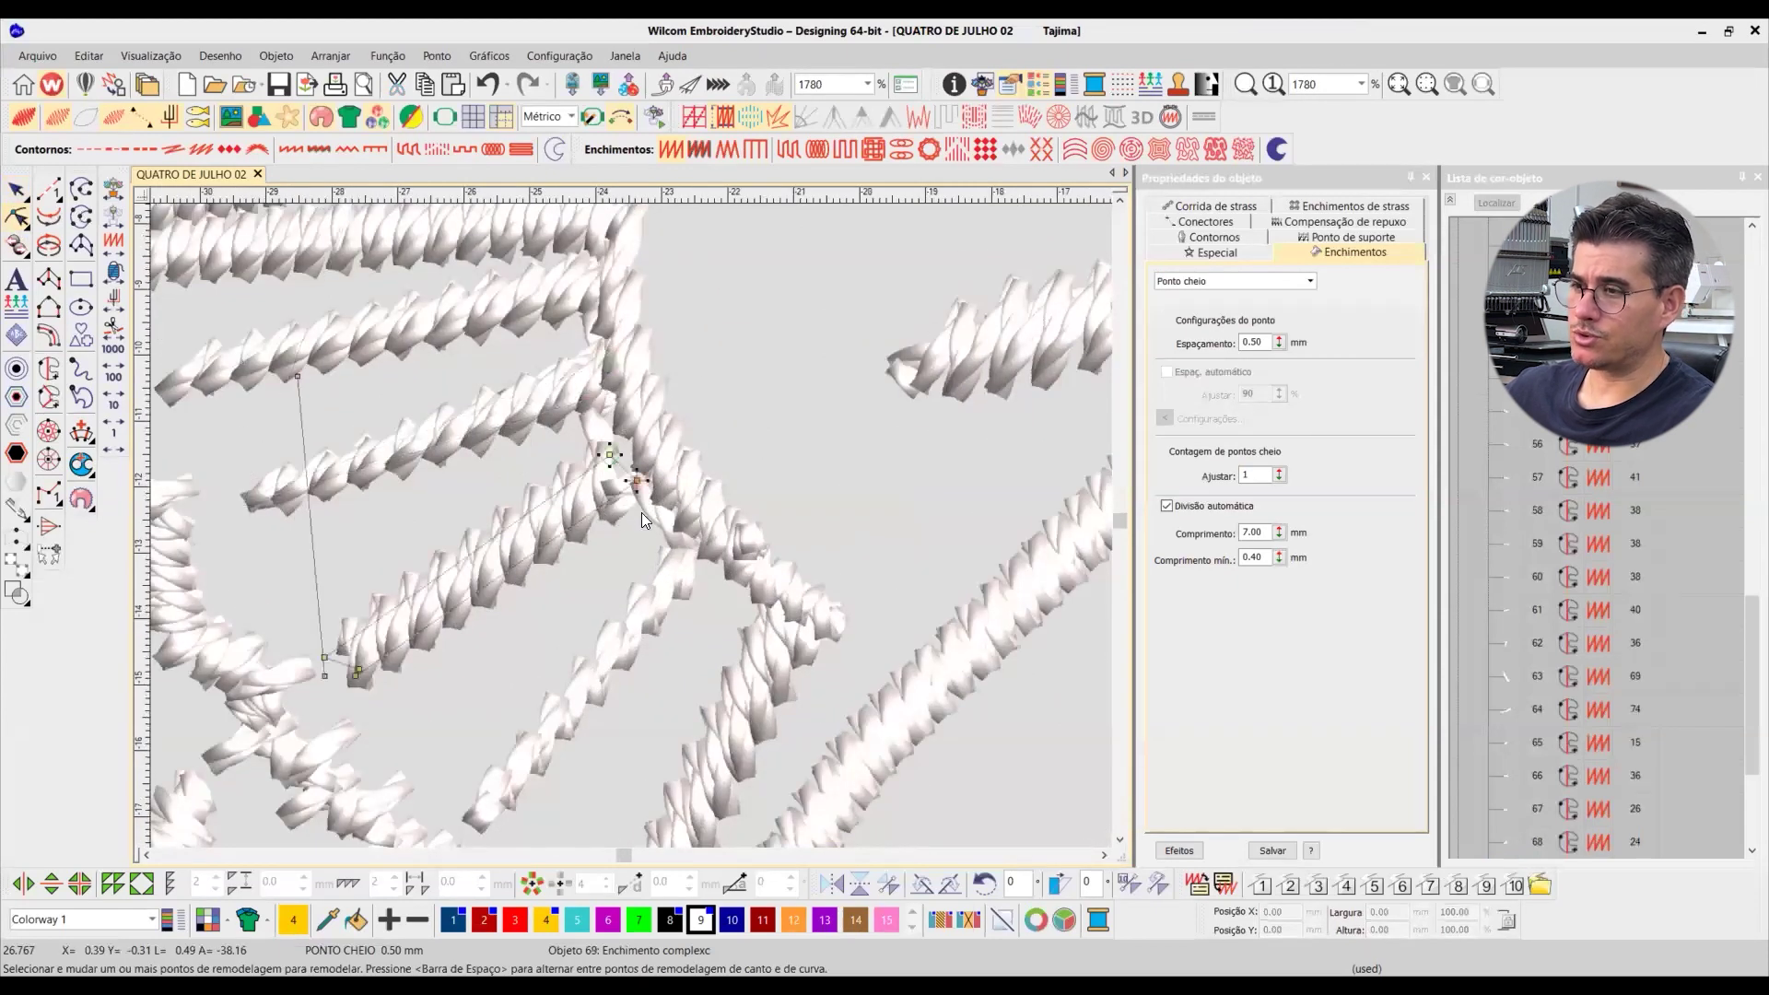
pyautogui.click(17, 189)
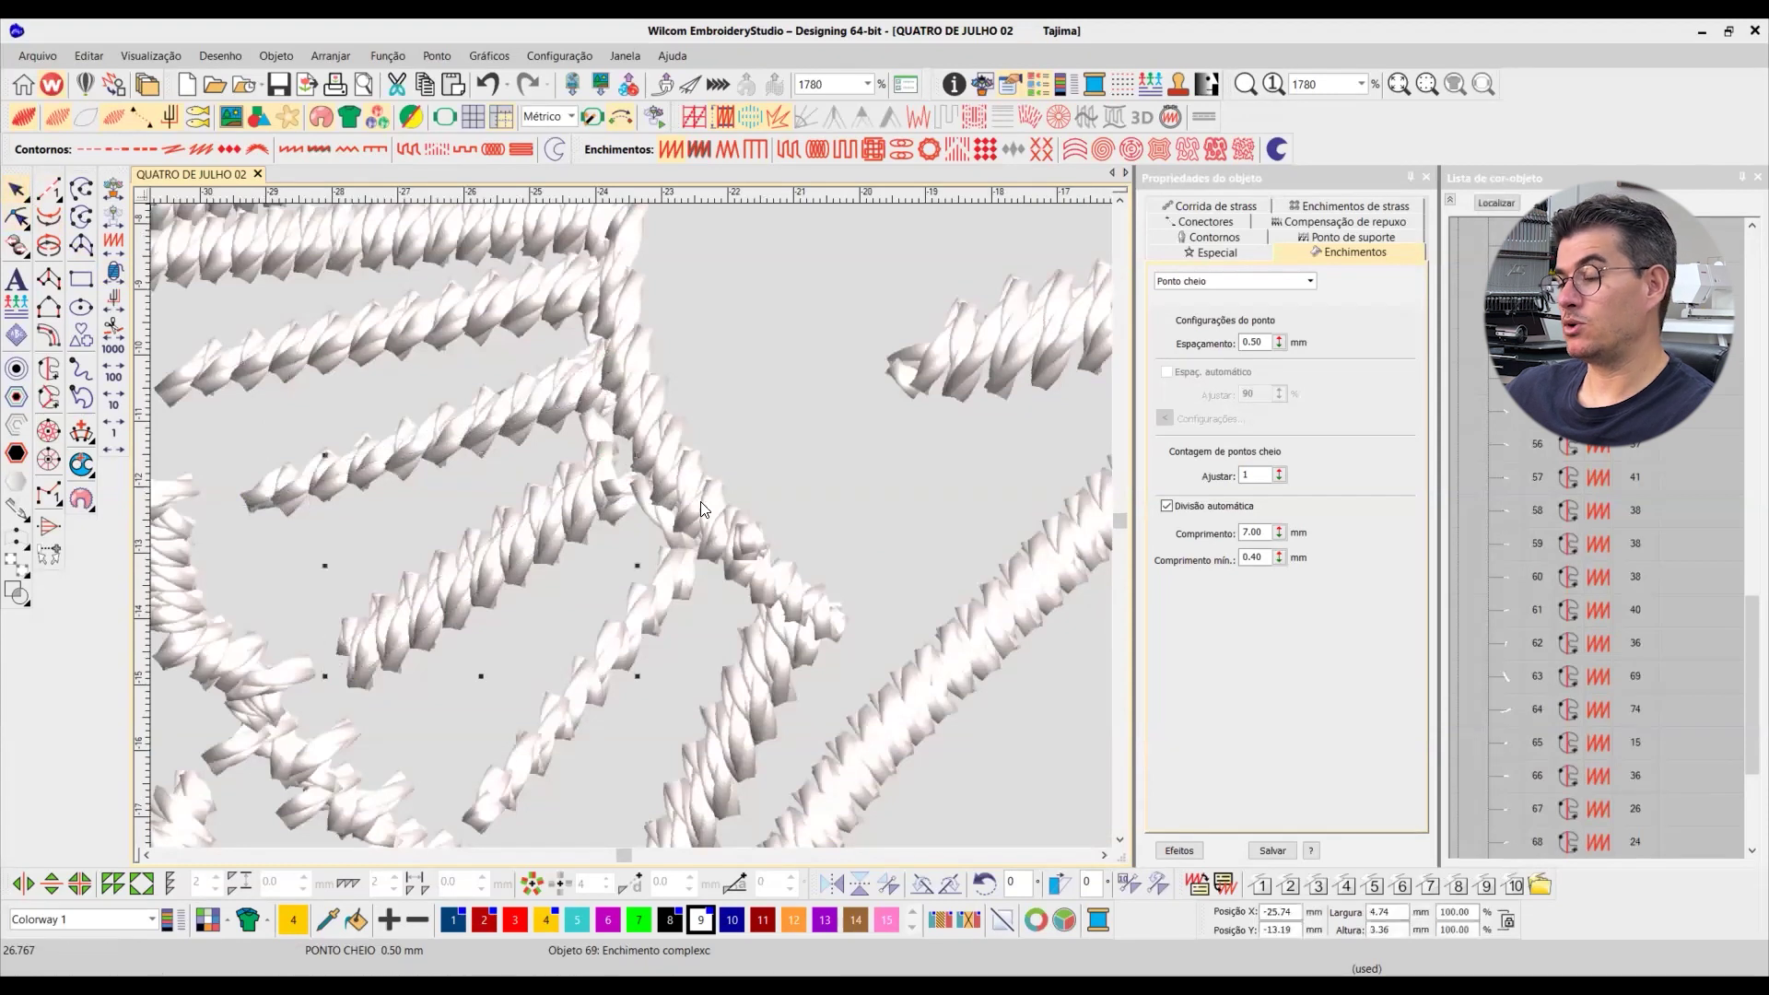
pyautogui.click(16, 217)
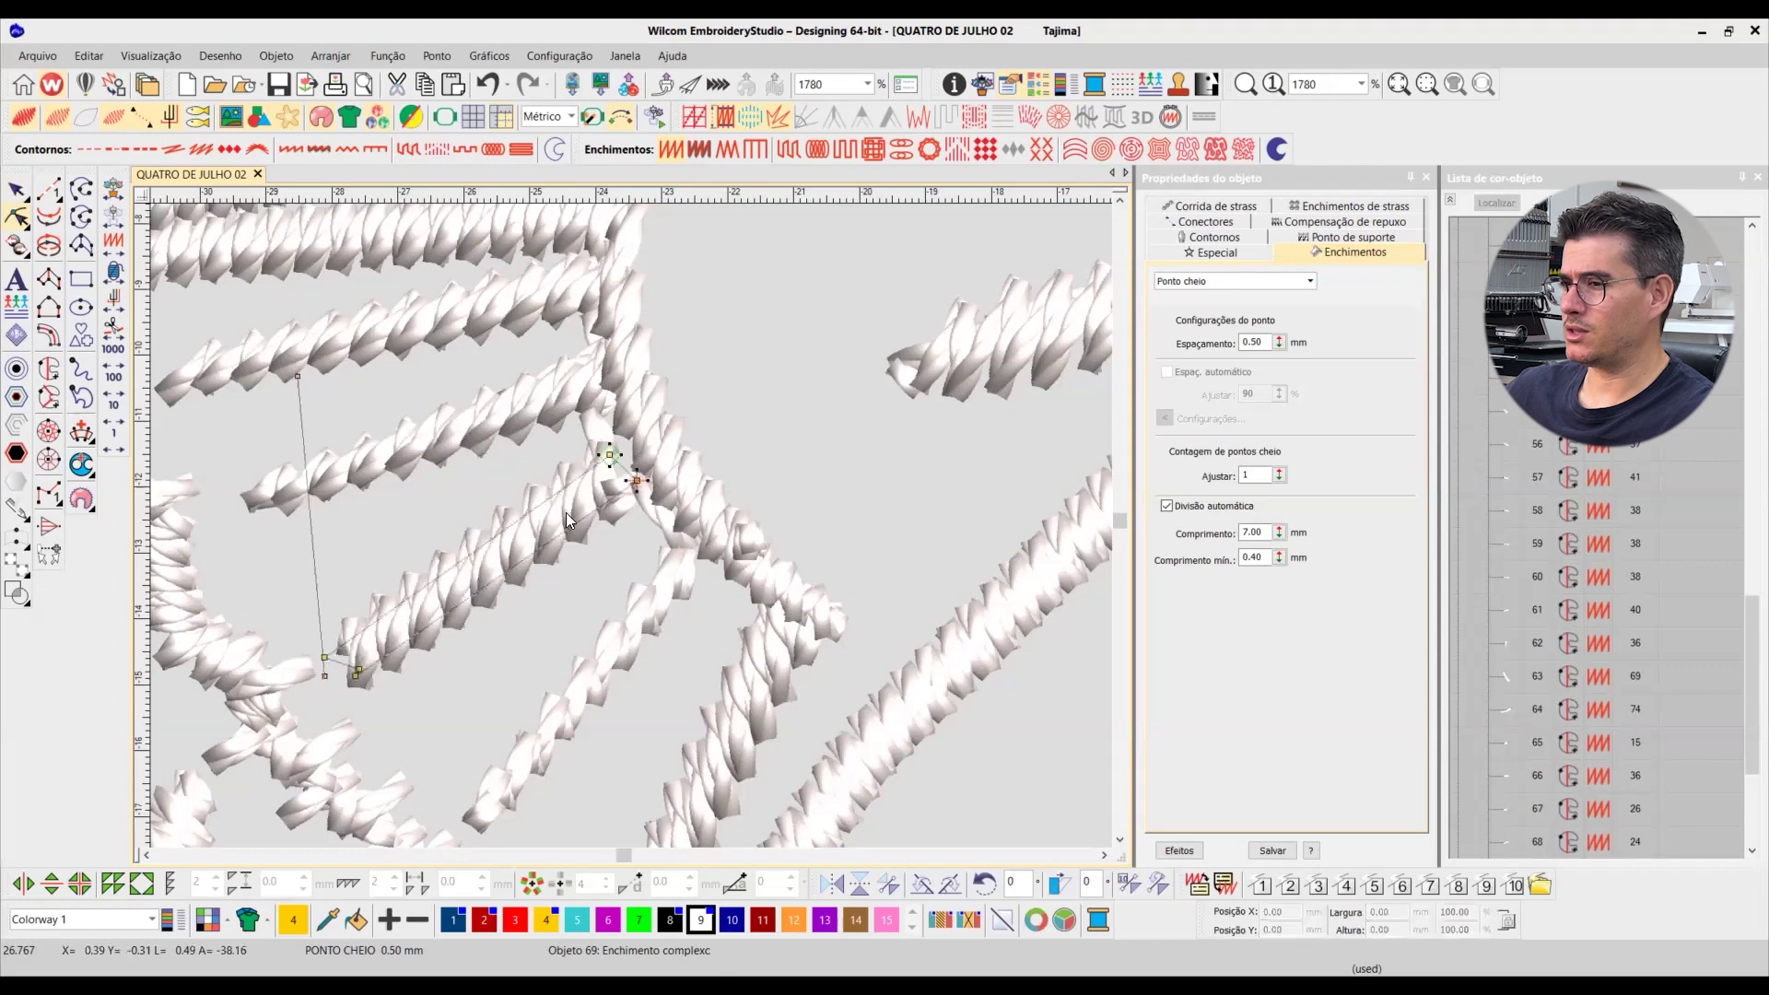
pyautogui.moveTo(638, 480); pyautogui.dragTo(668, 457)
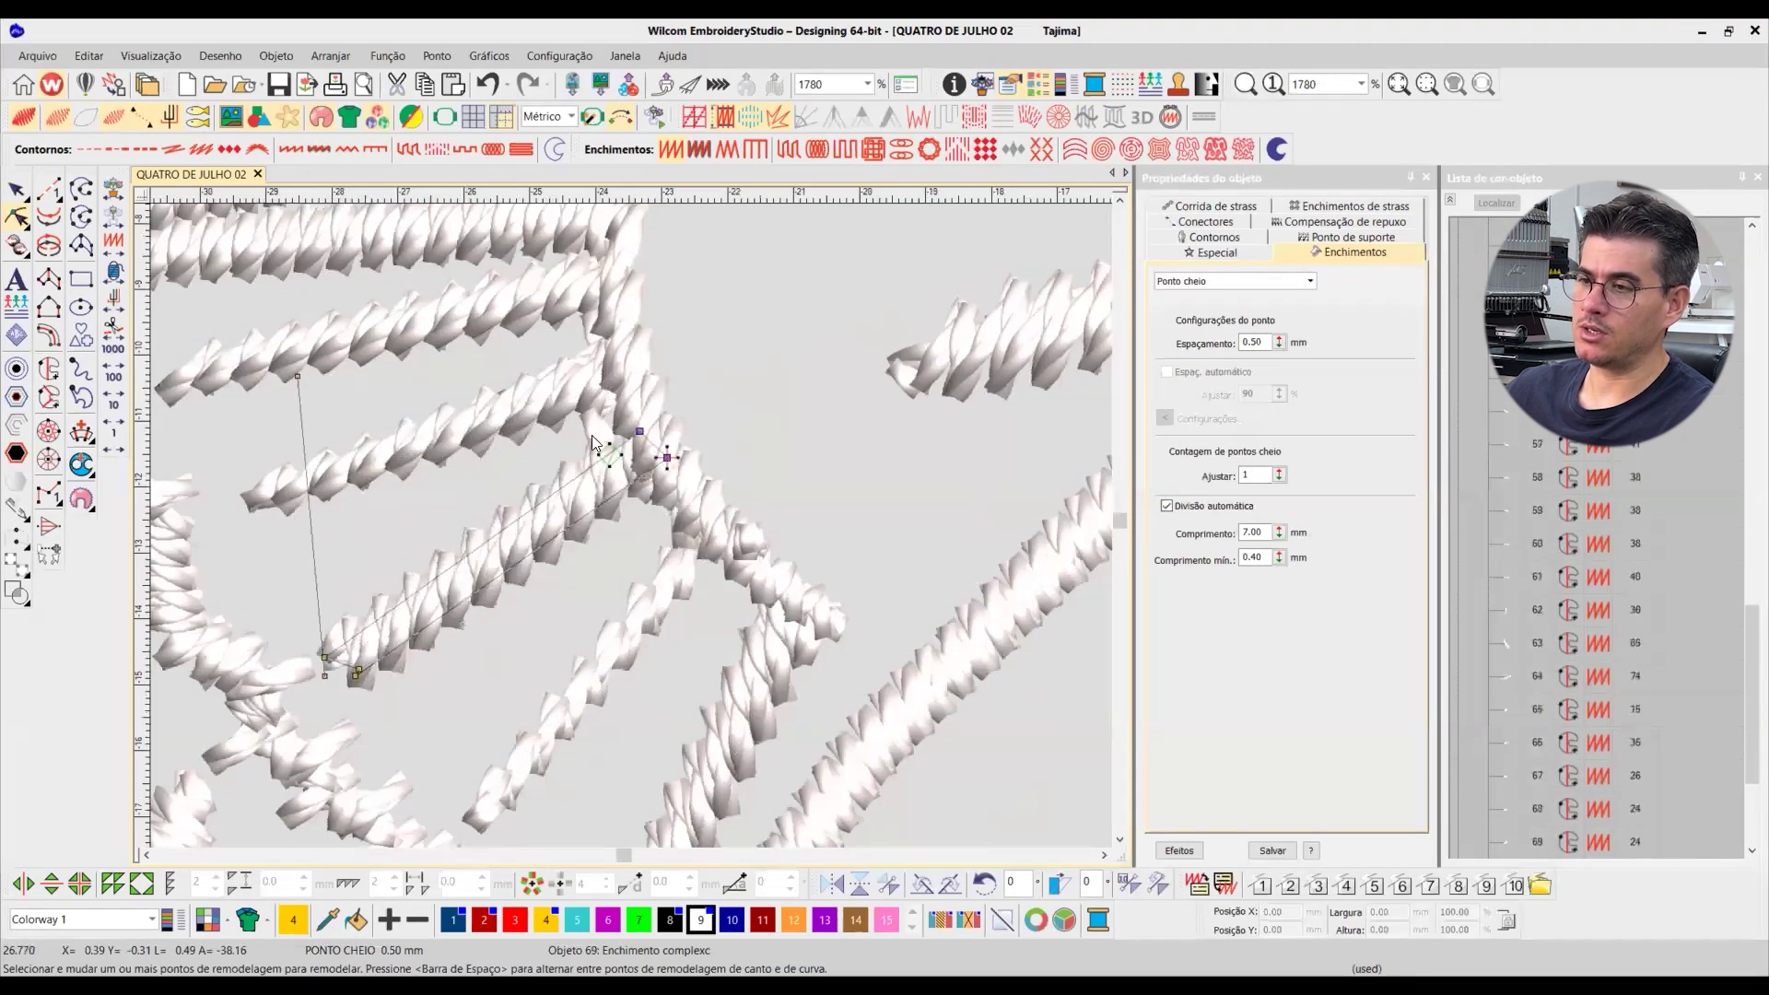
pyautogui.moveTo(610, 455); pyautogui.dragTo(637, 434)
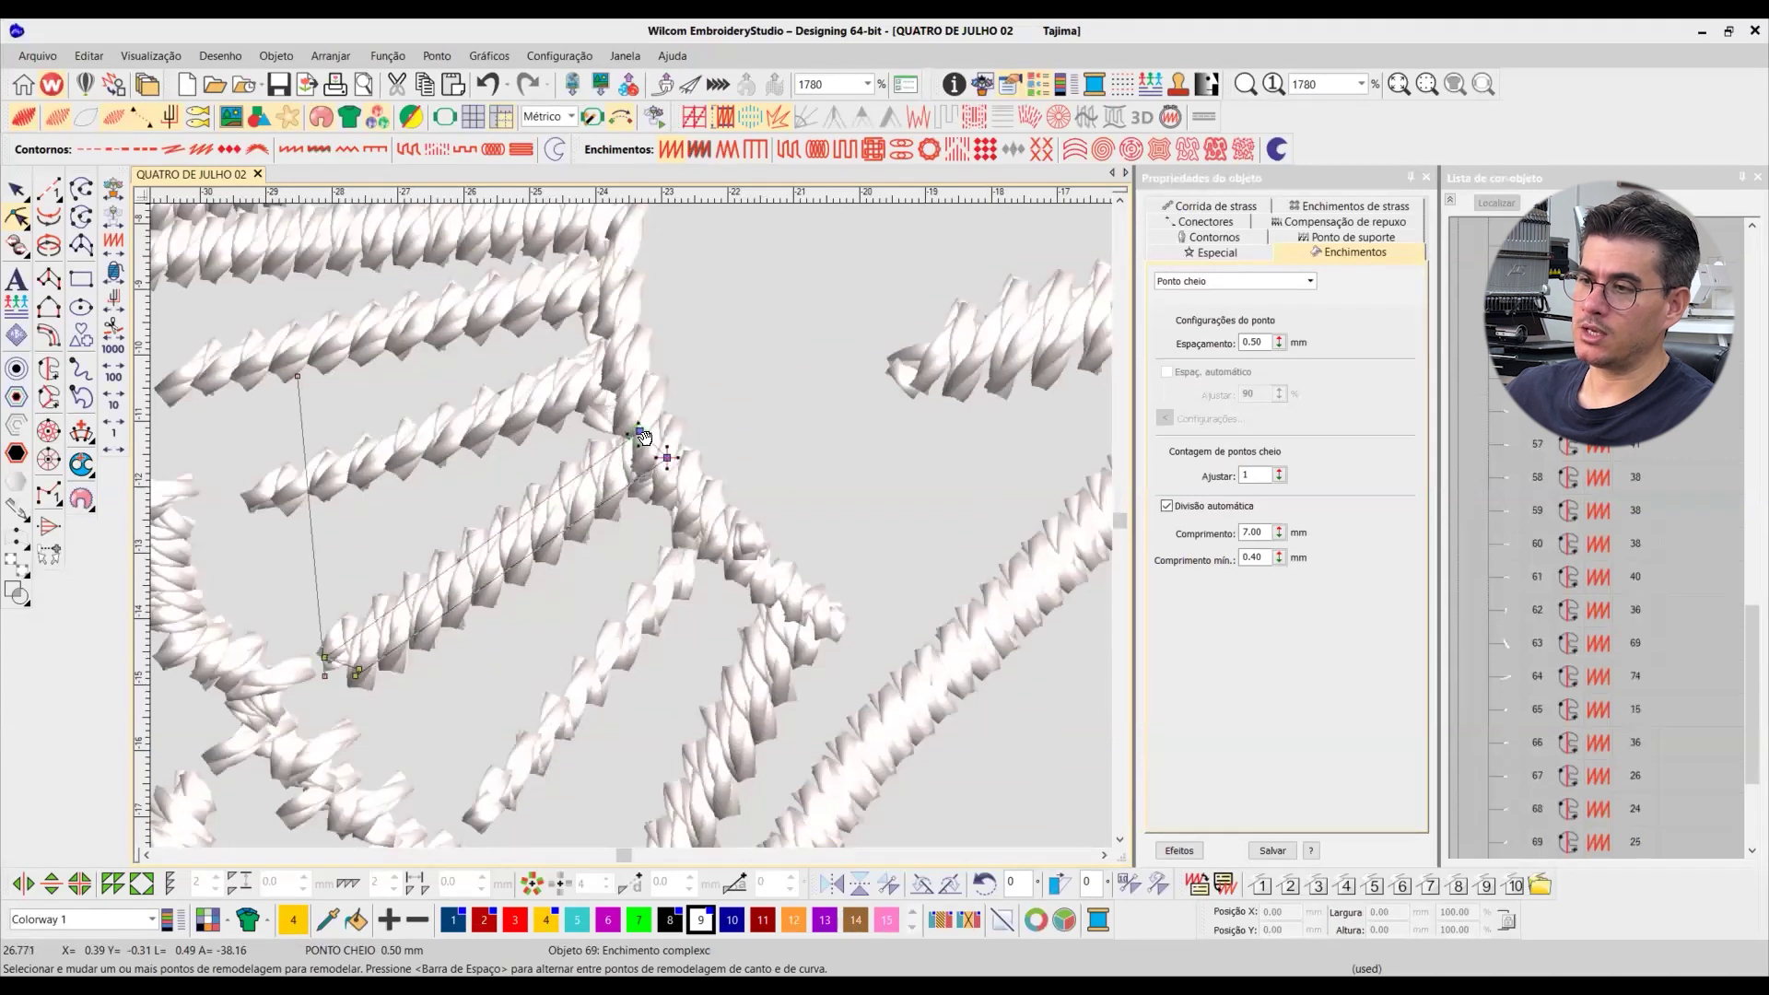
# Step: Move the inner connection point of the tail's third white feather line onto the inner tail outline
pyautogui.click(568, 408)
pyautogui.moveTo(596, 395); pyautogui.dragTo(638, 380)
pyautogui.press('Escape')
pyautogui.scroll(-2, 632, 525)
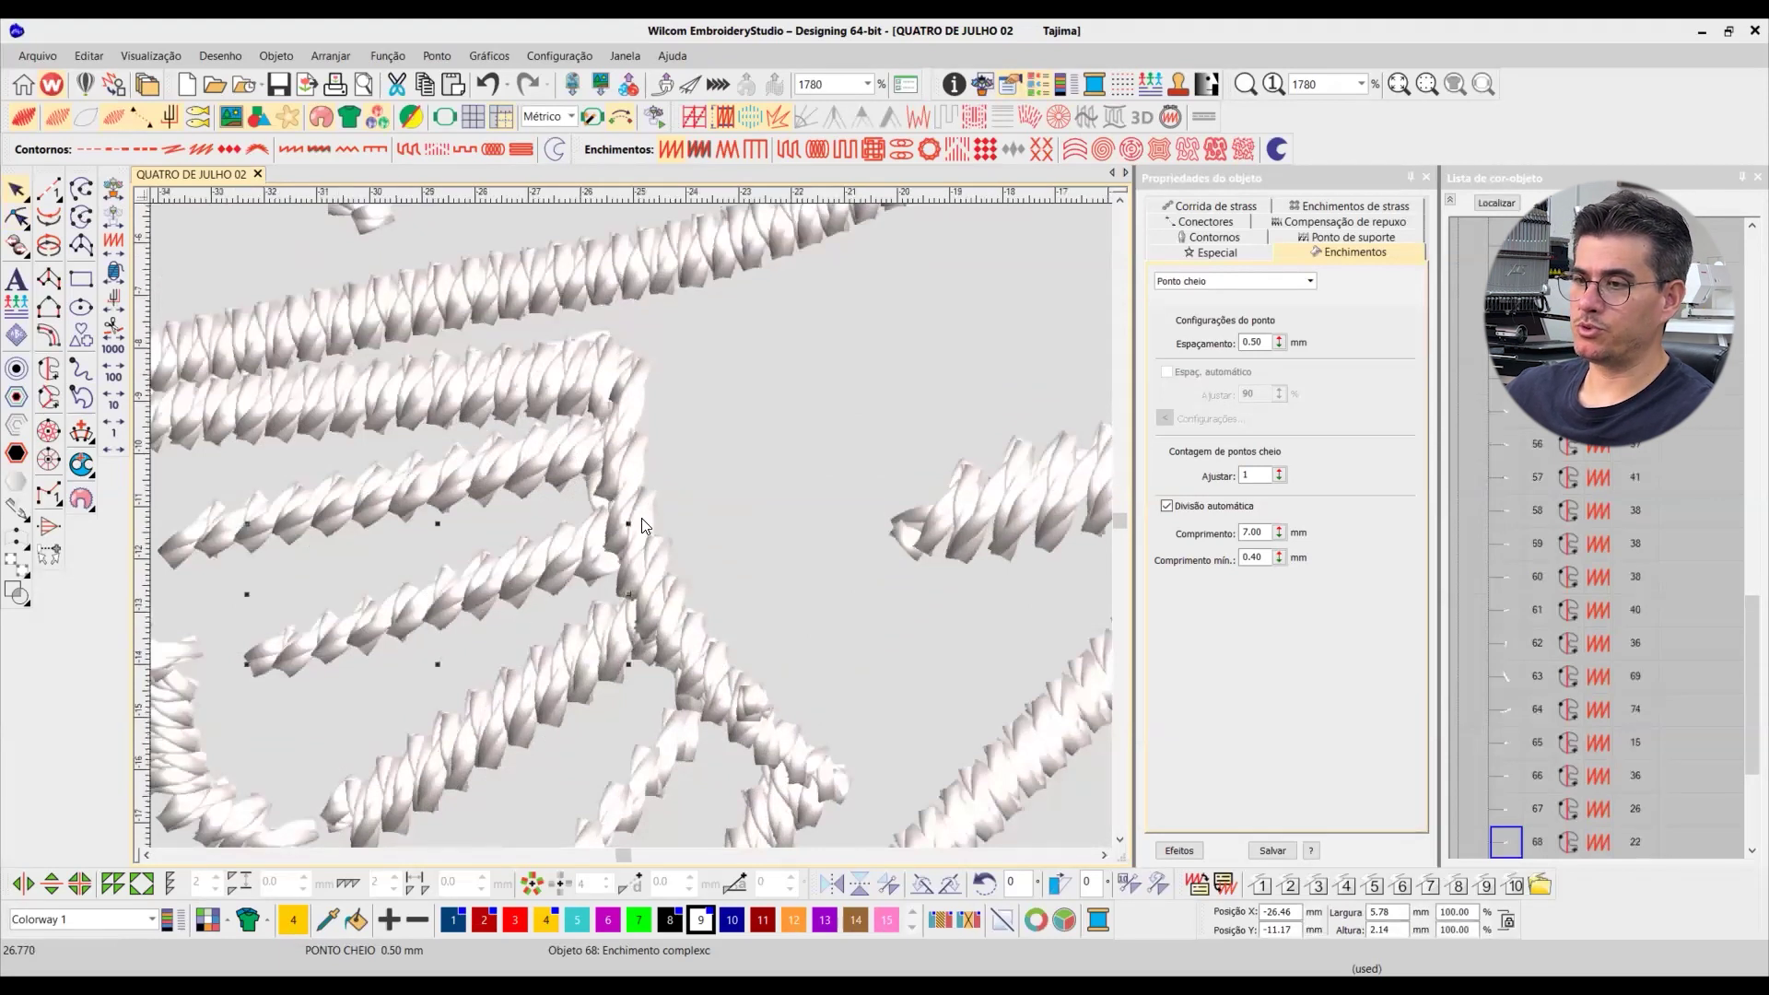
# Step: Reshape the tail's second white feather line so its inner end and connection point meet the inner tail outline
pyautogui.scroll(-2, 631, 525)
pyautogui.scroll(3, 630, 525)
pyautogui.click(597, 499)
pyautogui.click(19, 220)
pyautogui.moveTo(623, 430); pyautogui.dragTo(621, 428)
pyautogui.moveTo(665, 501); pyautogui.dragTo(681, 496)
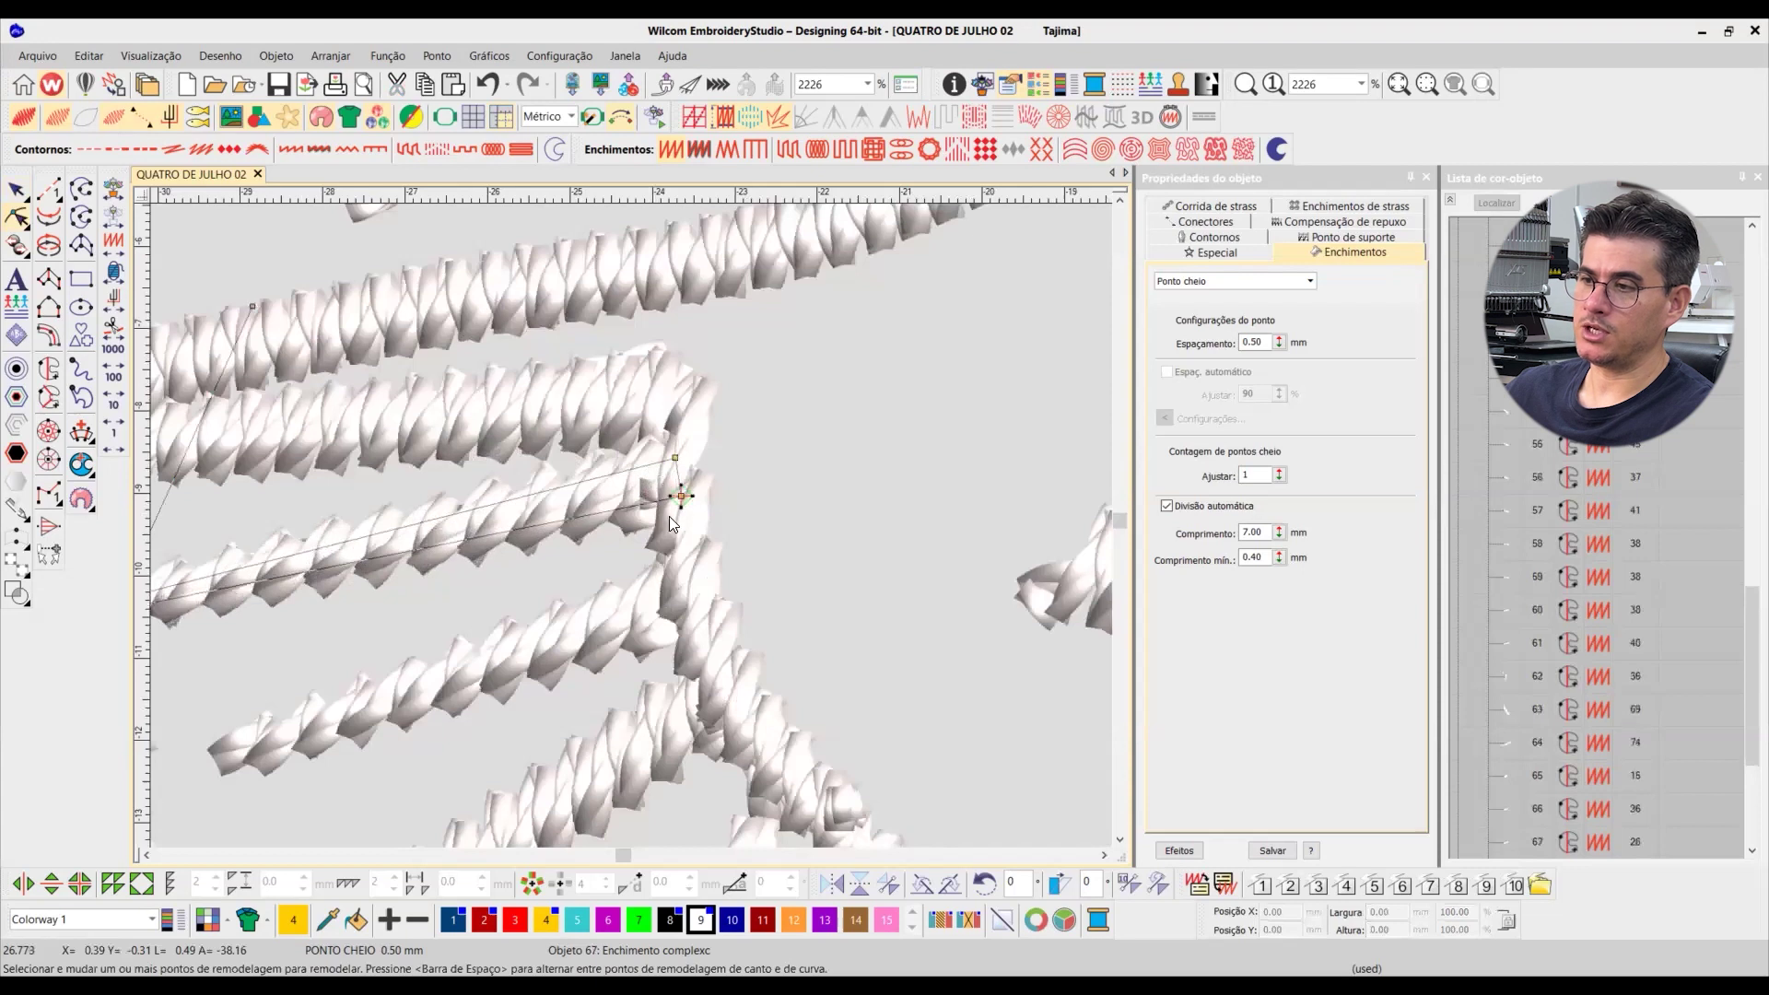
pyautogui.click(19, 191)
pyautogui.scroll(-2, 654, 507)
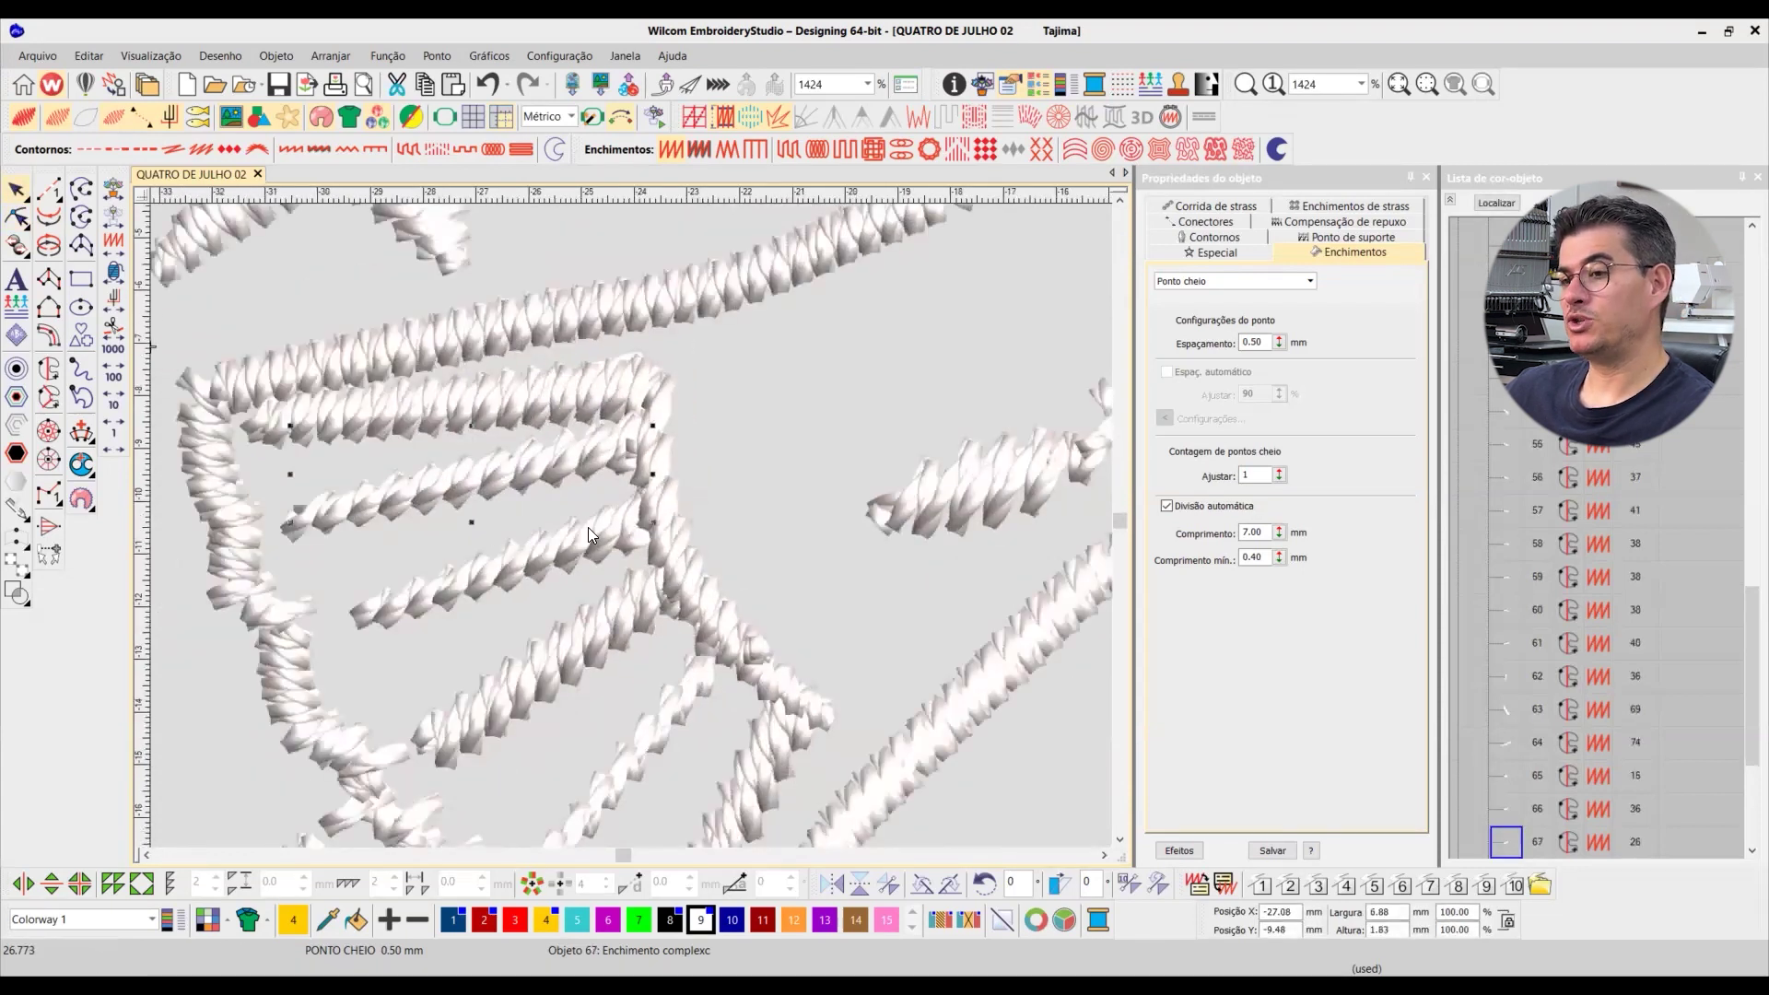
# Step: Isolate the white contour along the eagle's jagged trailing wing edges and tail, hiding all other objects
pyautogui.scroll(-2, 649, 527)
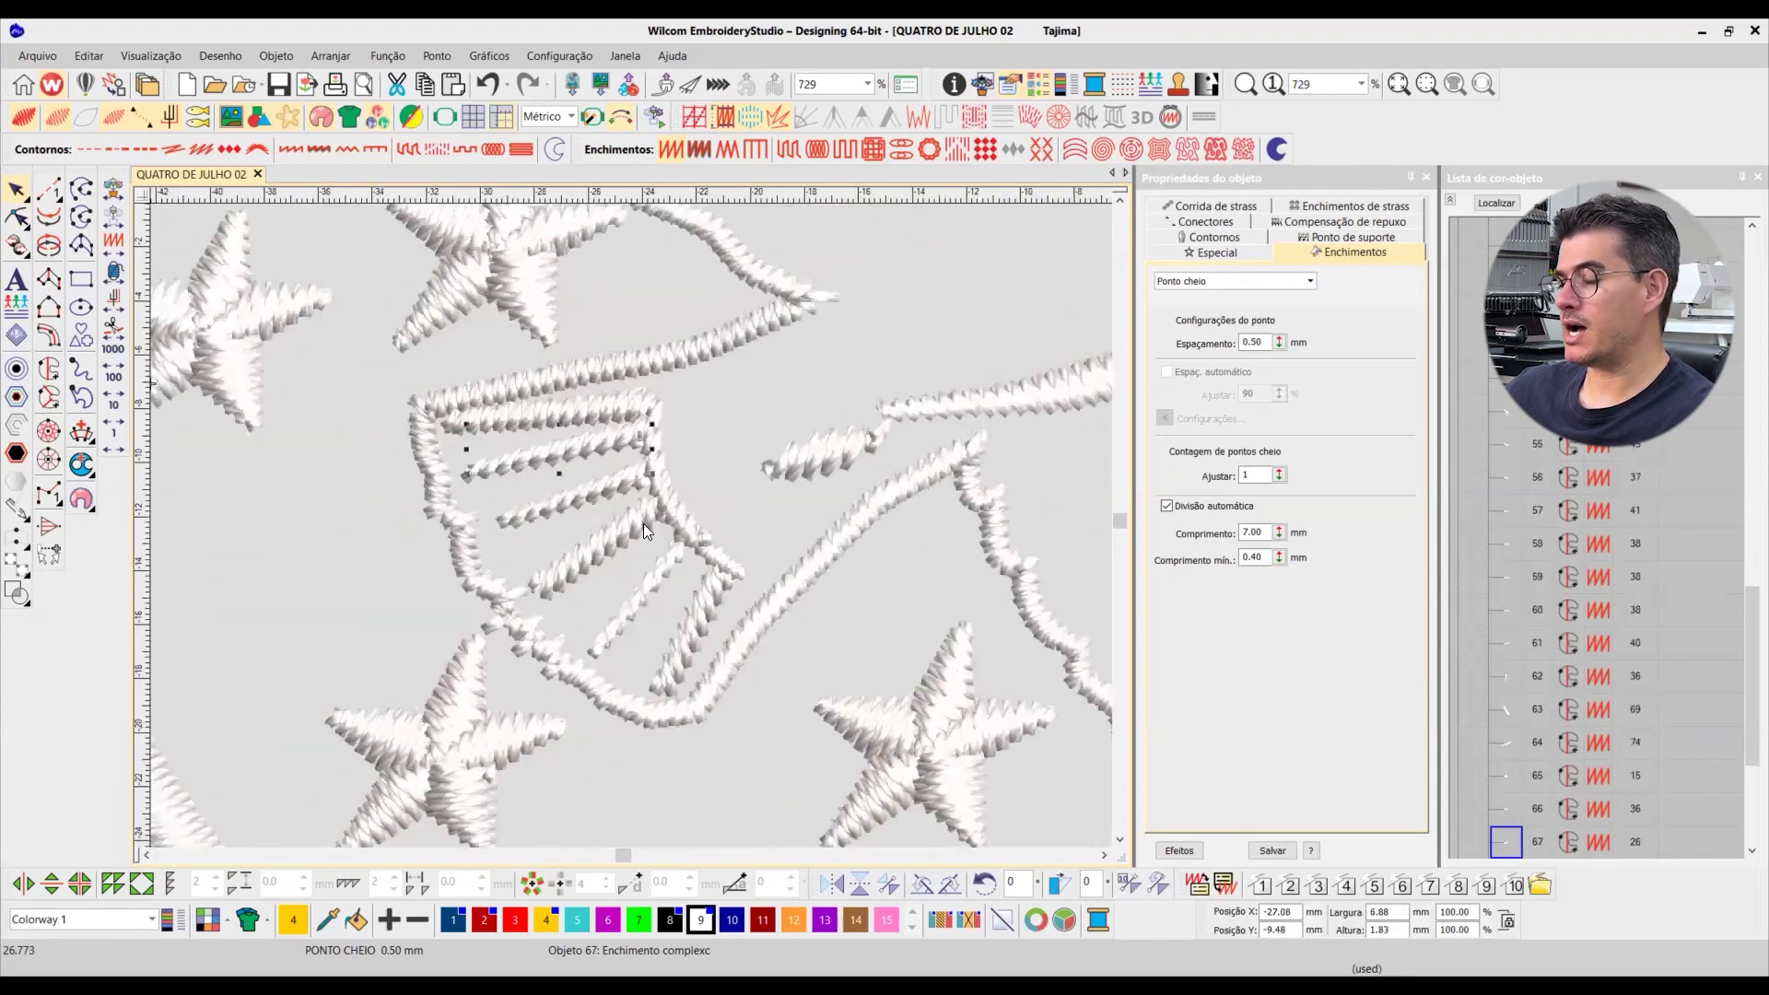
pyautogui.scroll(-2, 632, 523)
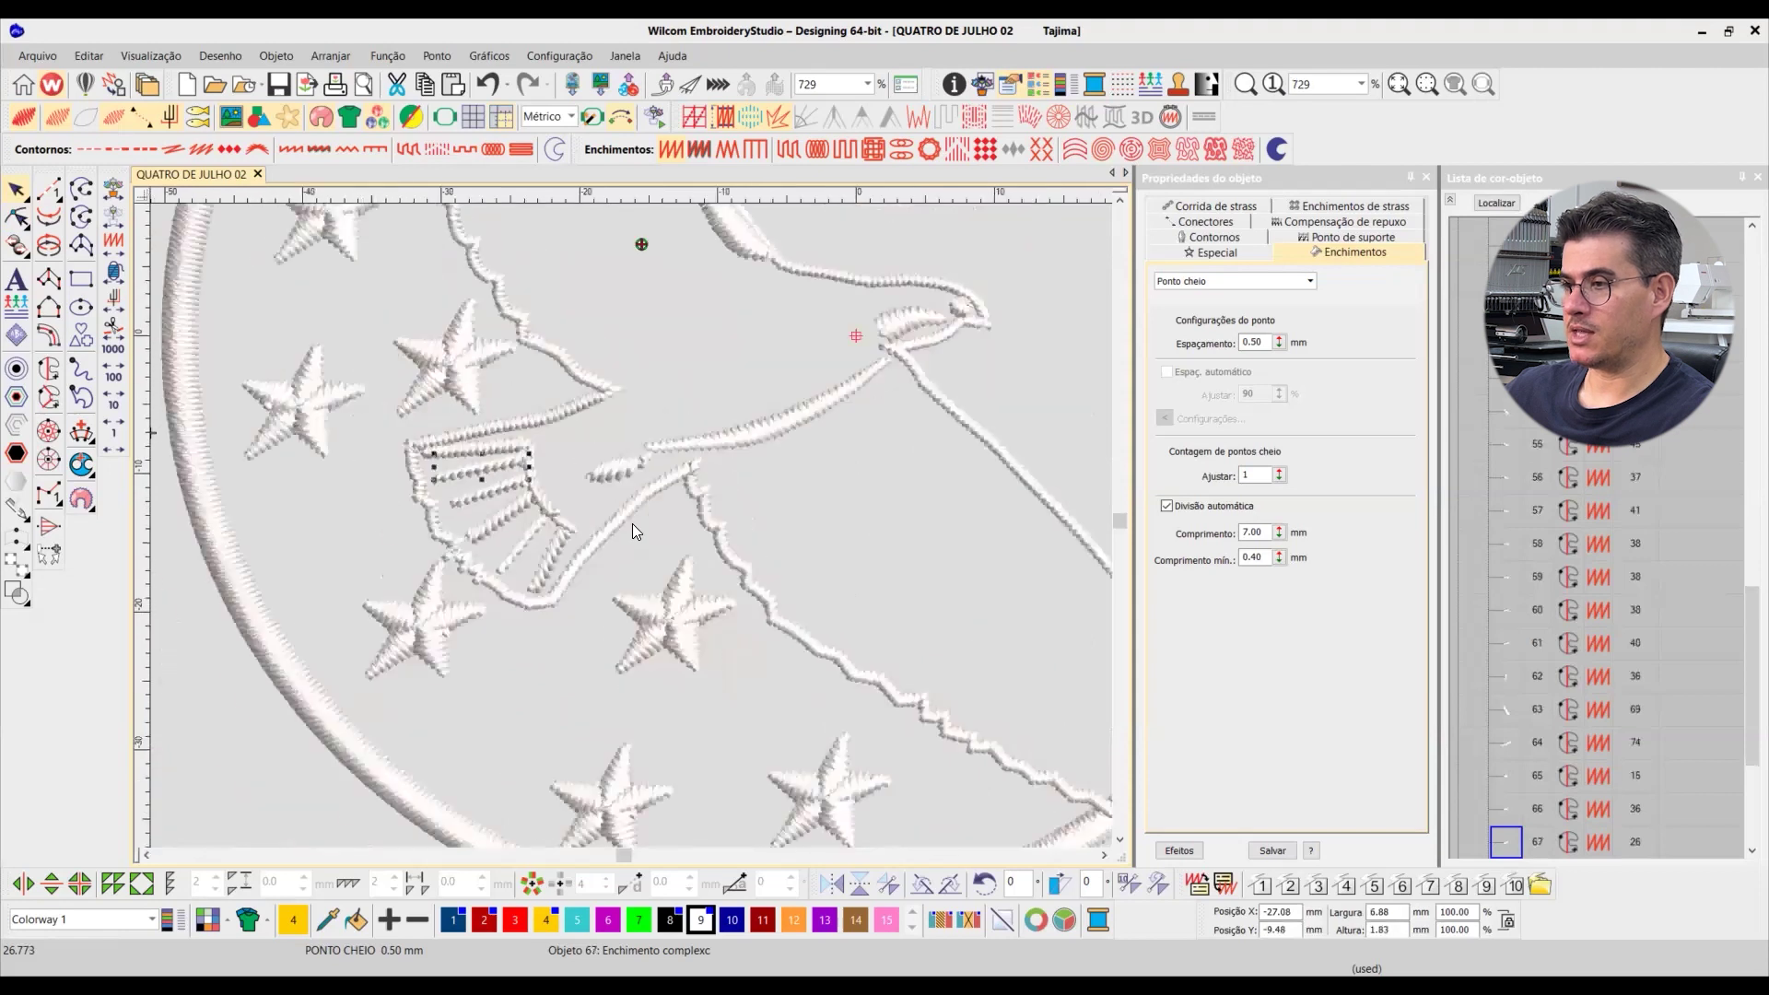
pyautogui.scroll(2, 637, 551)
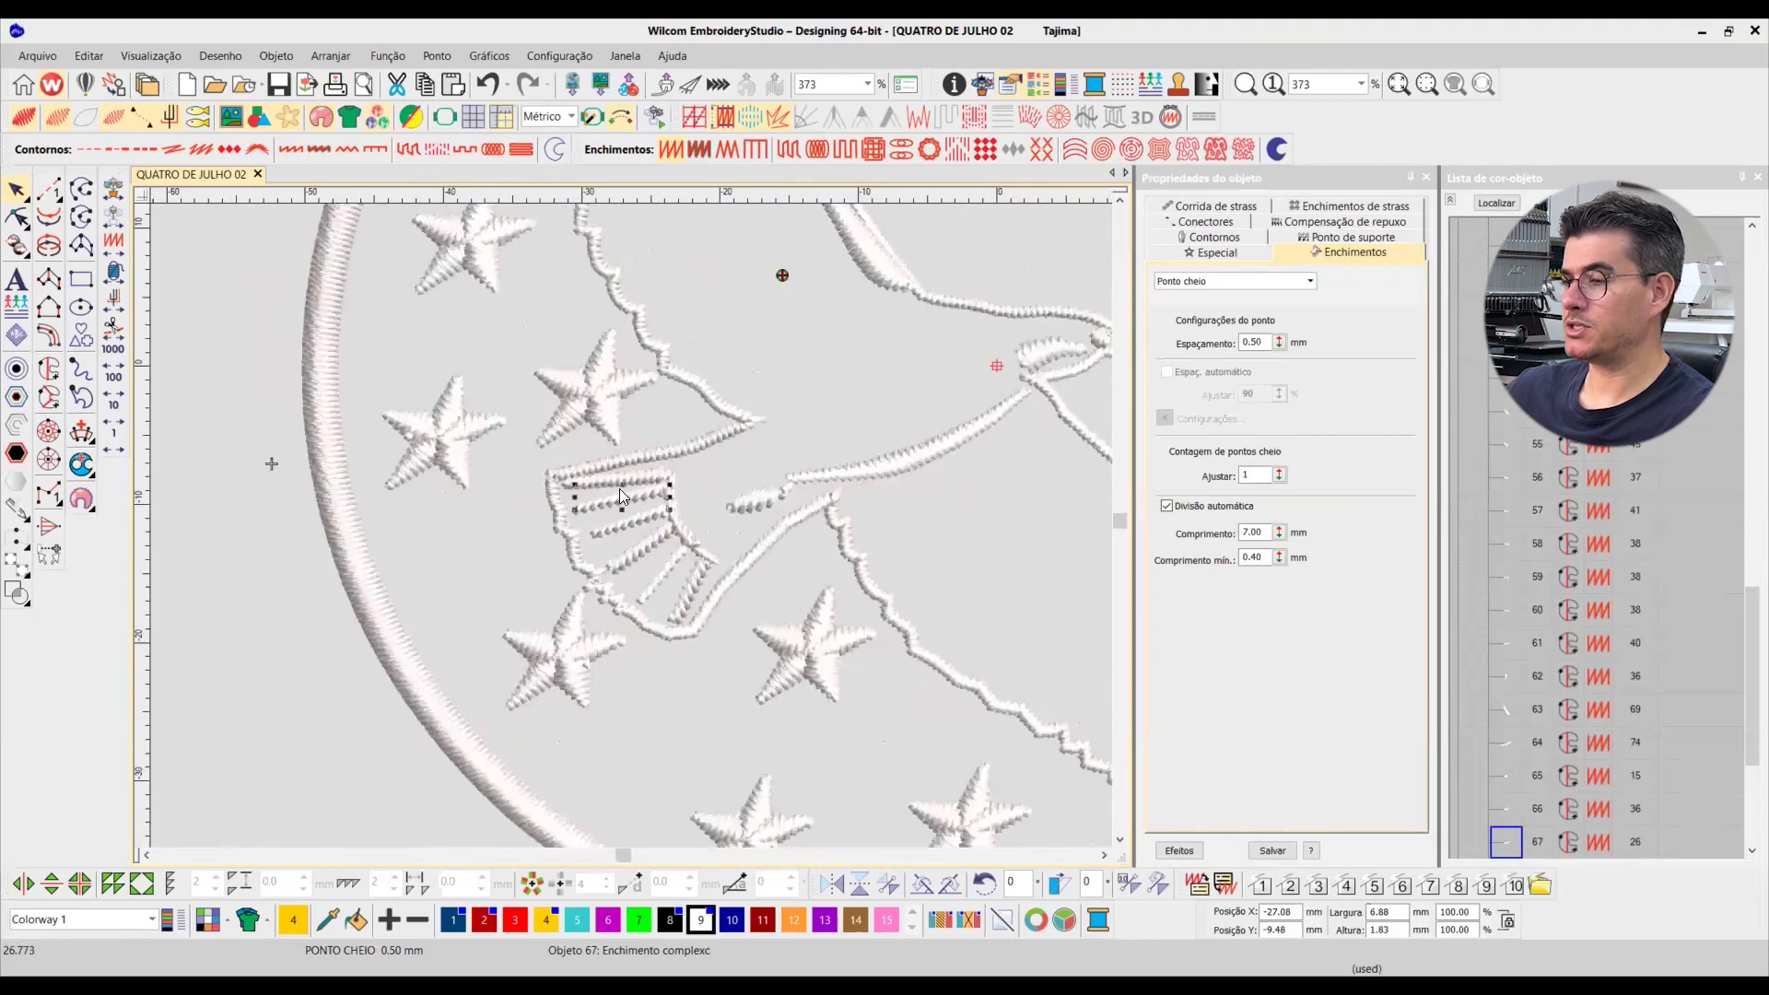
pyautogui.scroll(-2, 632, 458)
pyautogui.scroll(4, 630, 525)
pyautogui.click(342, 514)
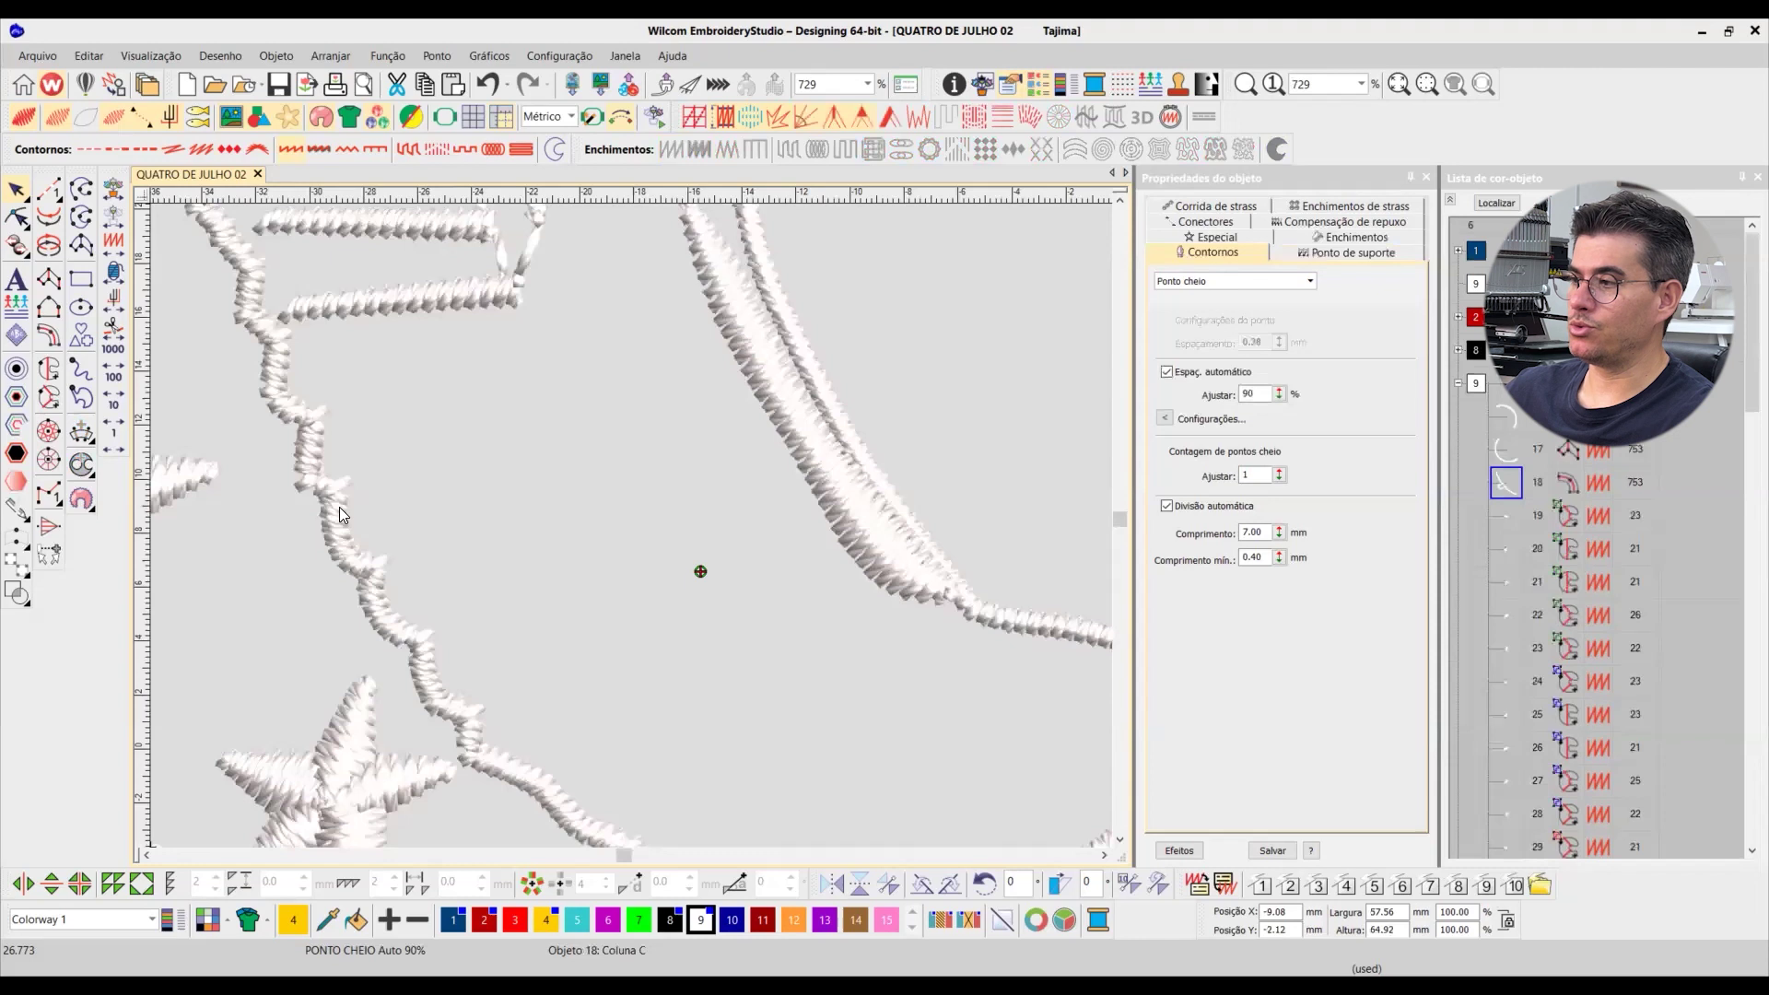
pyautogui.press('1')
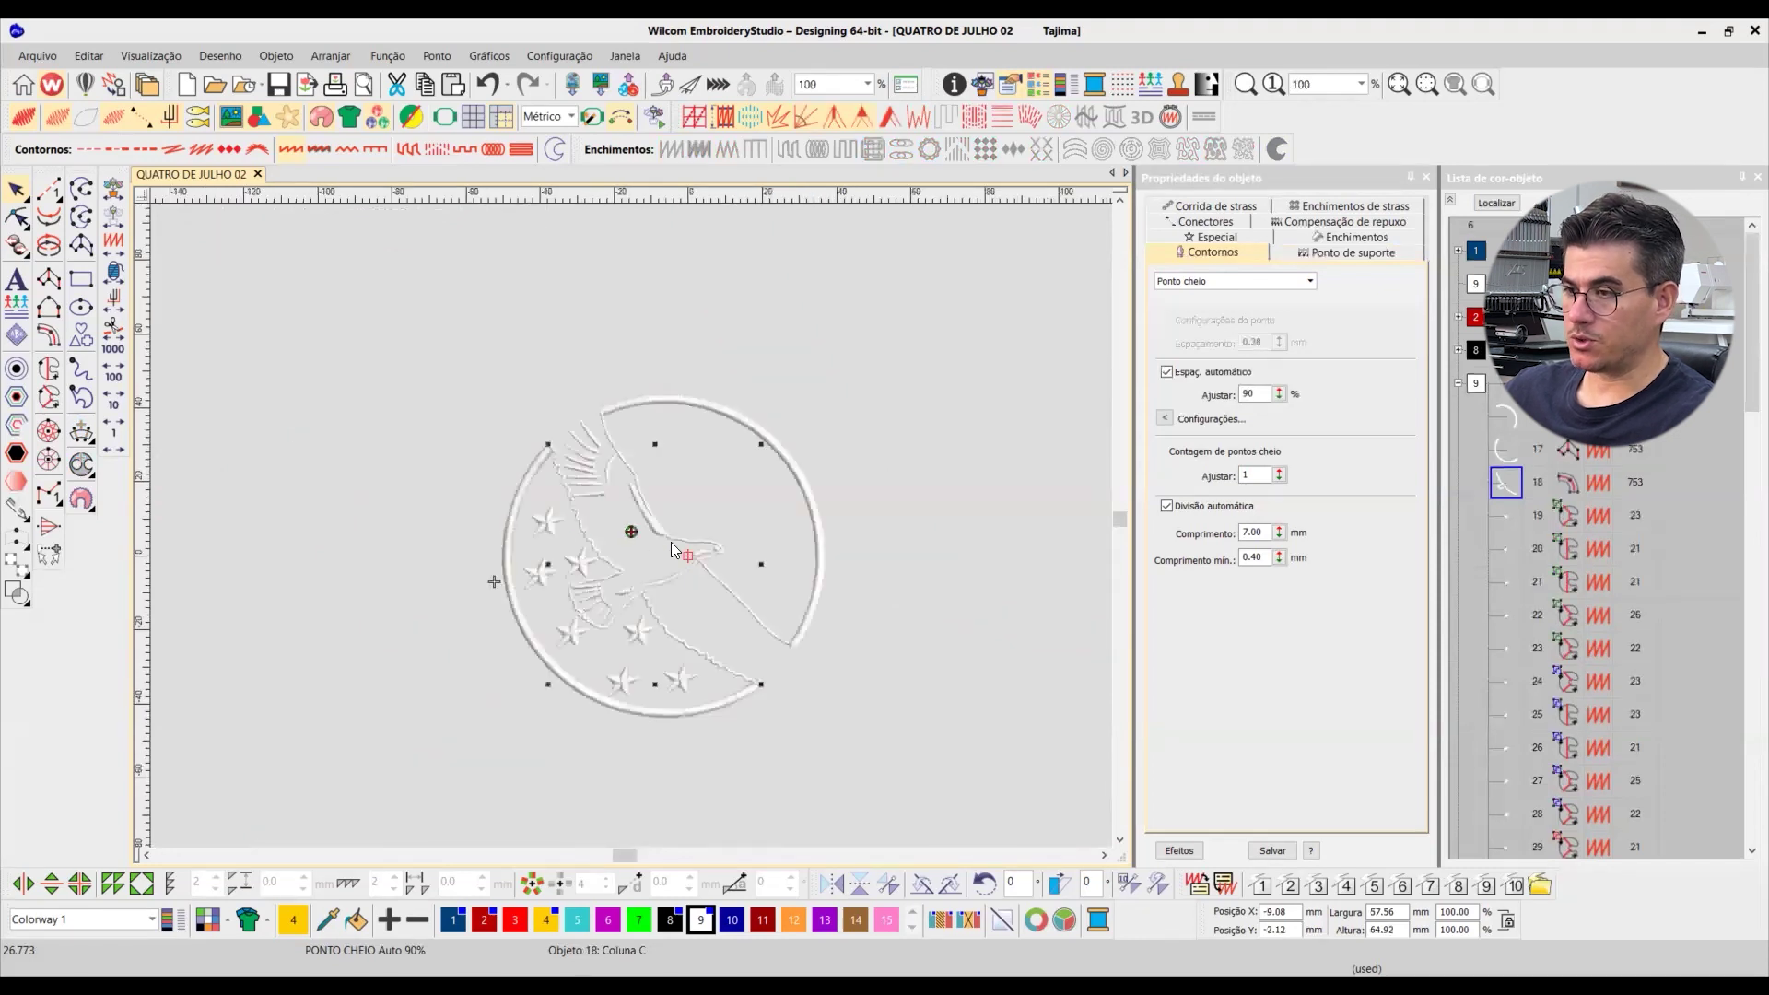
pyautogui.hotkey('shift', 's')
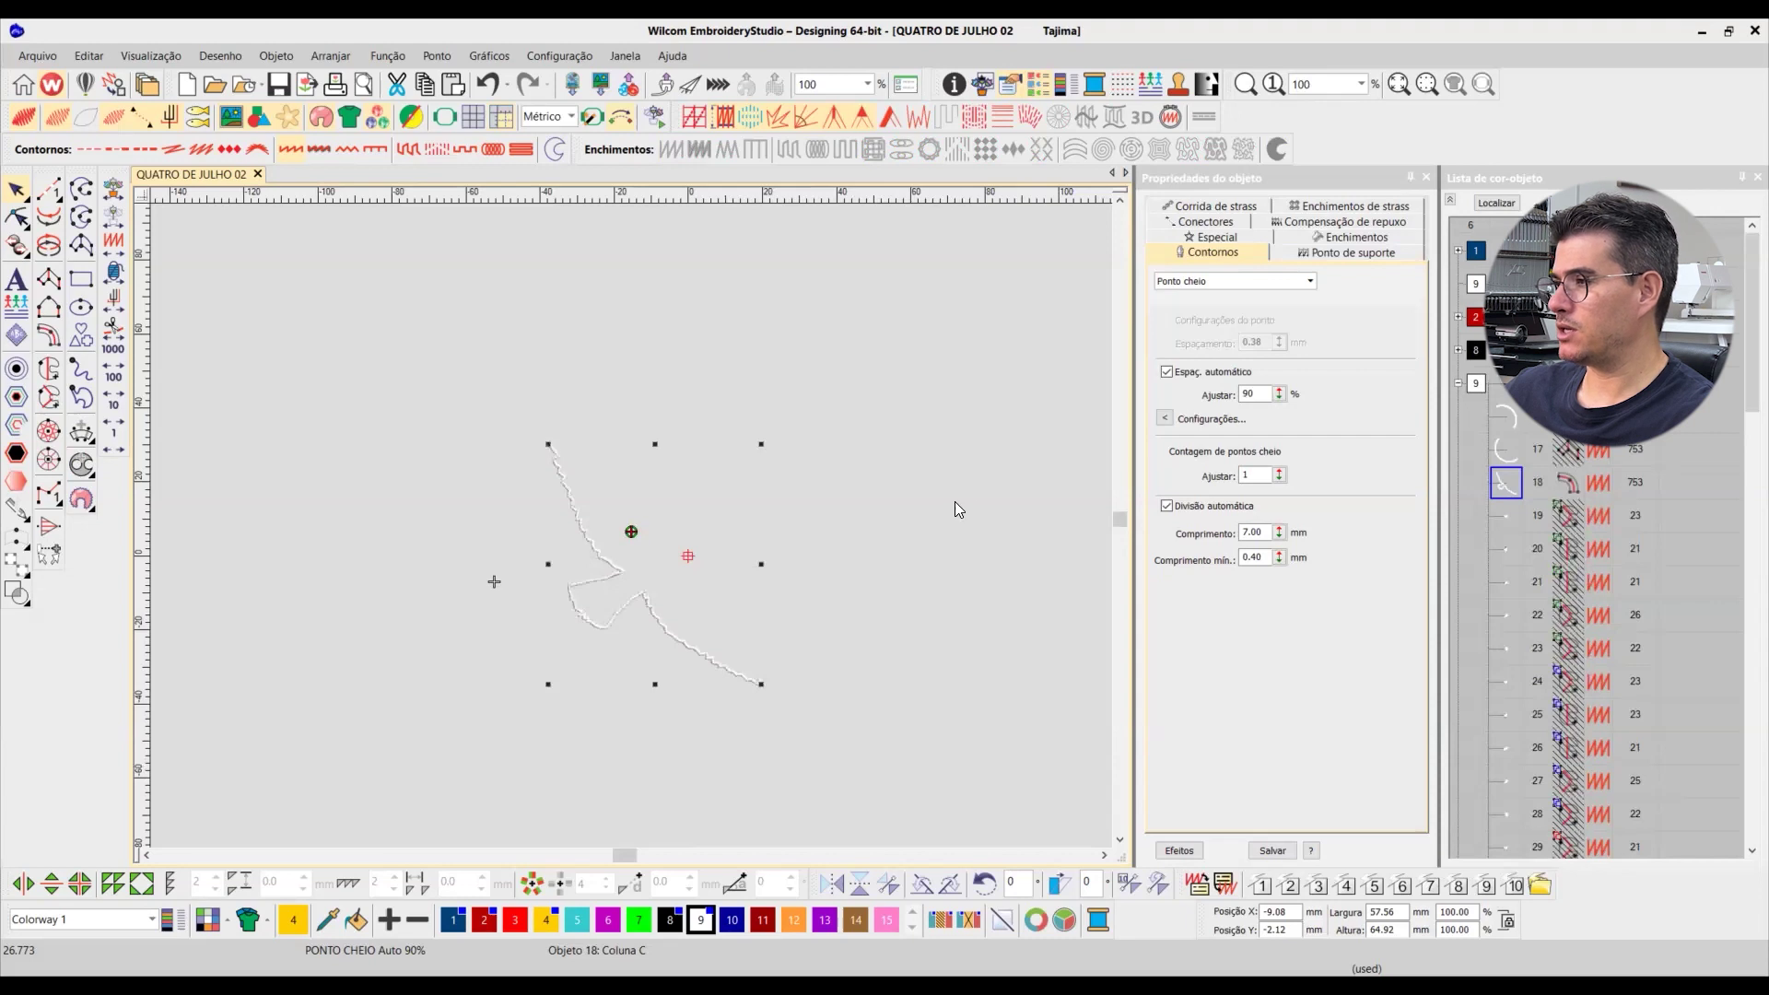
# Step: Unhide the white contour along the eagle's head and leading wing edges, and fit both contours in view
pyautogui.keyDown('ctrl'); pyautogui.click(1510, 392); pyautogui.keyUp('ctrl')
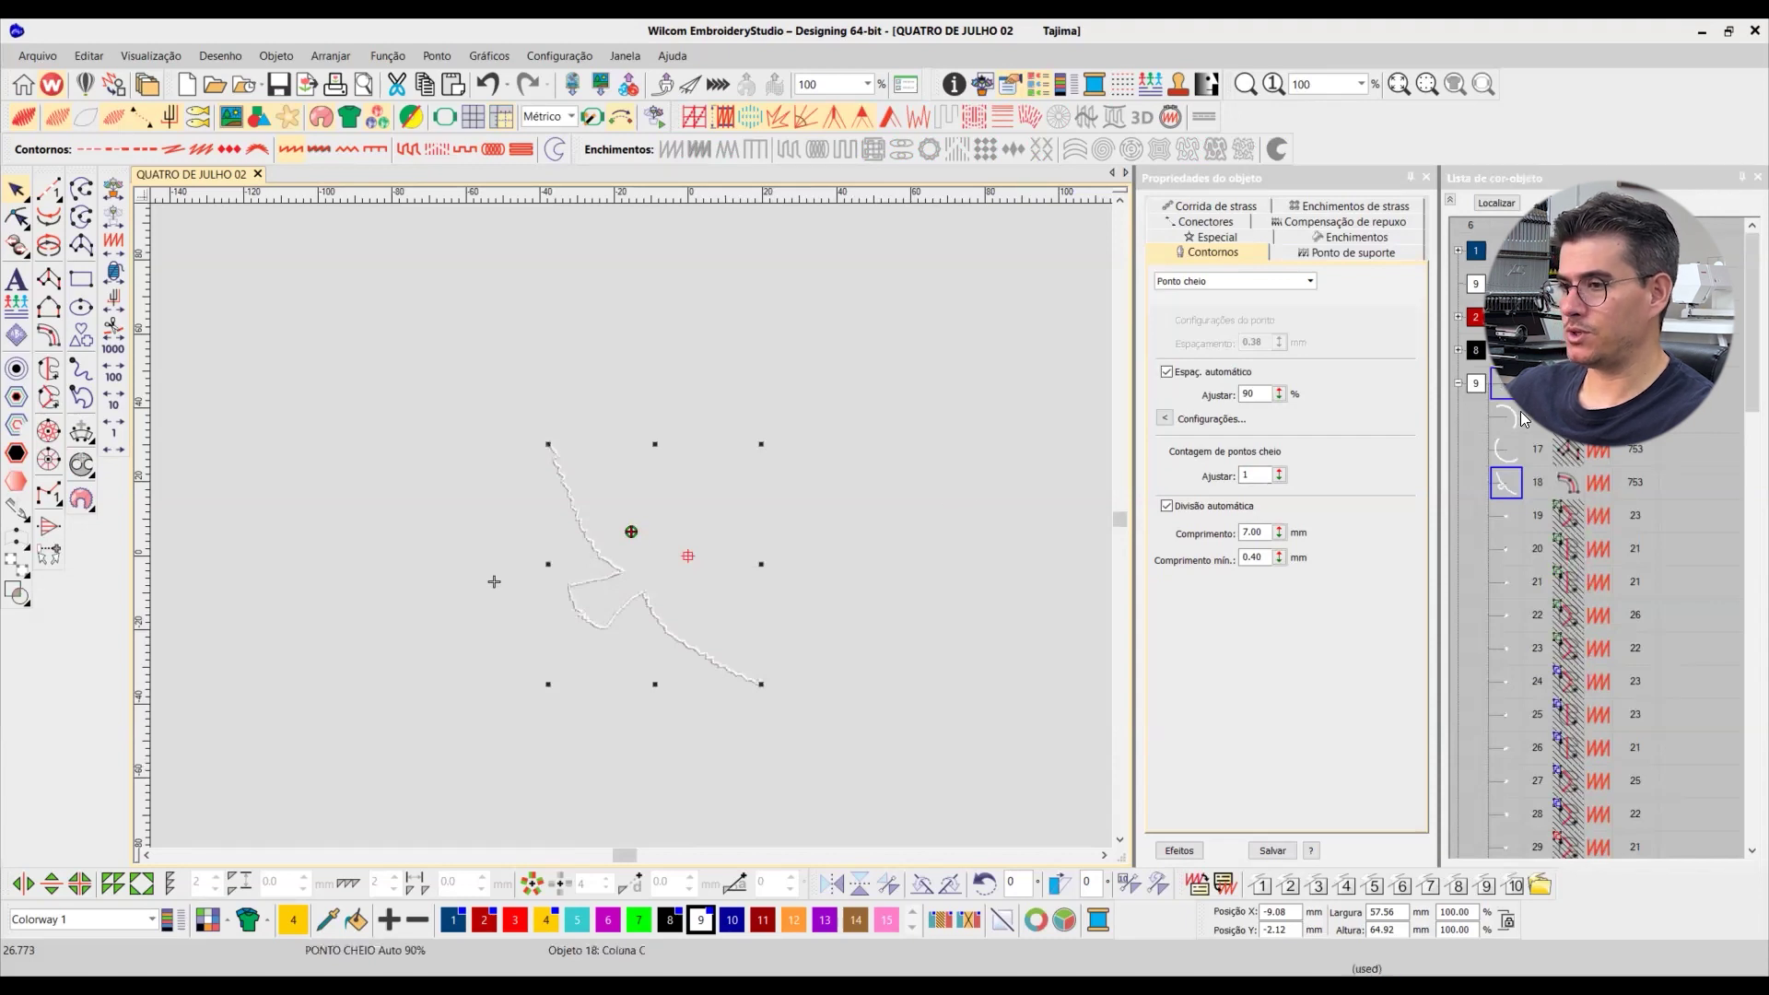
pyautogui.click(918, 522)
pyautogui.click(1507, 488)
pyautogui.keyDown('ctrl'); pyautogui.click(1510, 387); pyautogui.keyUp('ctrl')
pyautogui.rightClick(1510, 387)
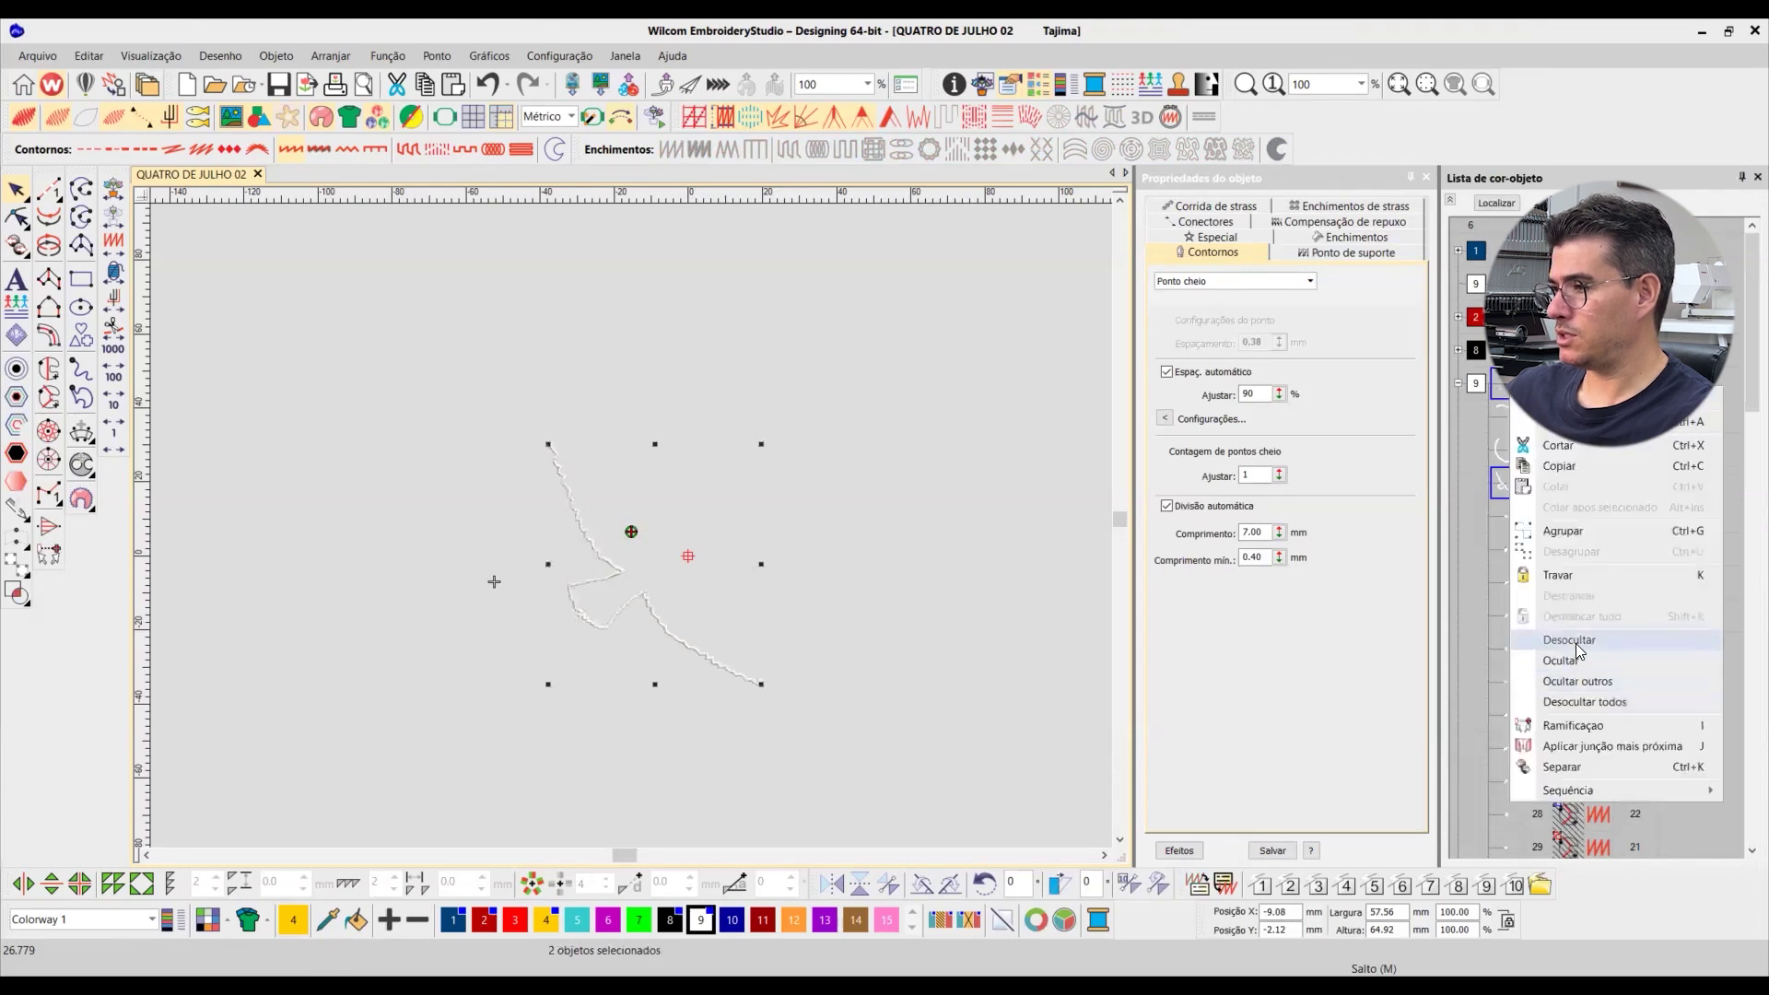
pyautogui.click(1575, 642)
pyautogui.press('0')
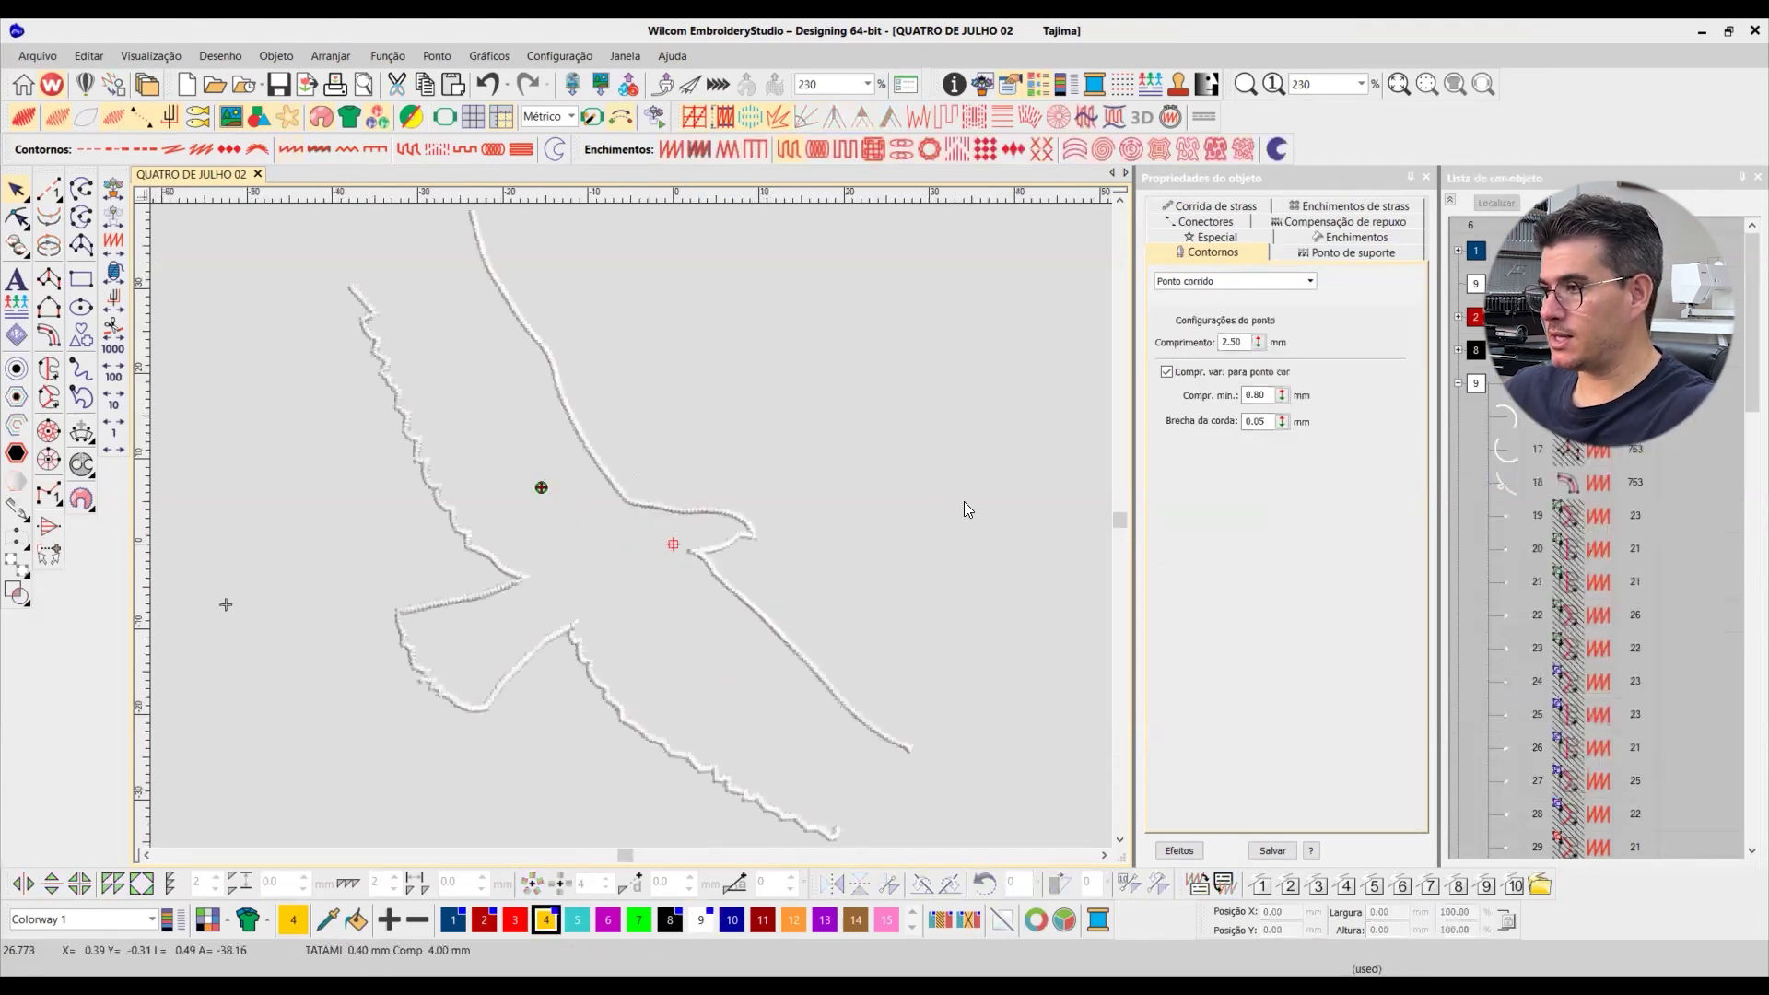
pyautogui.click(663, 512)
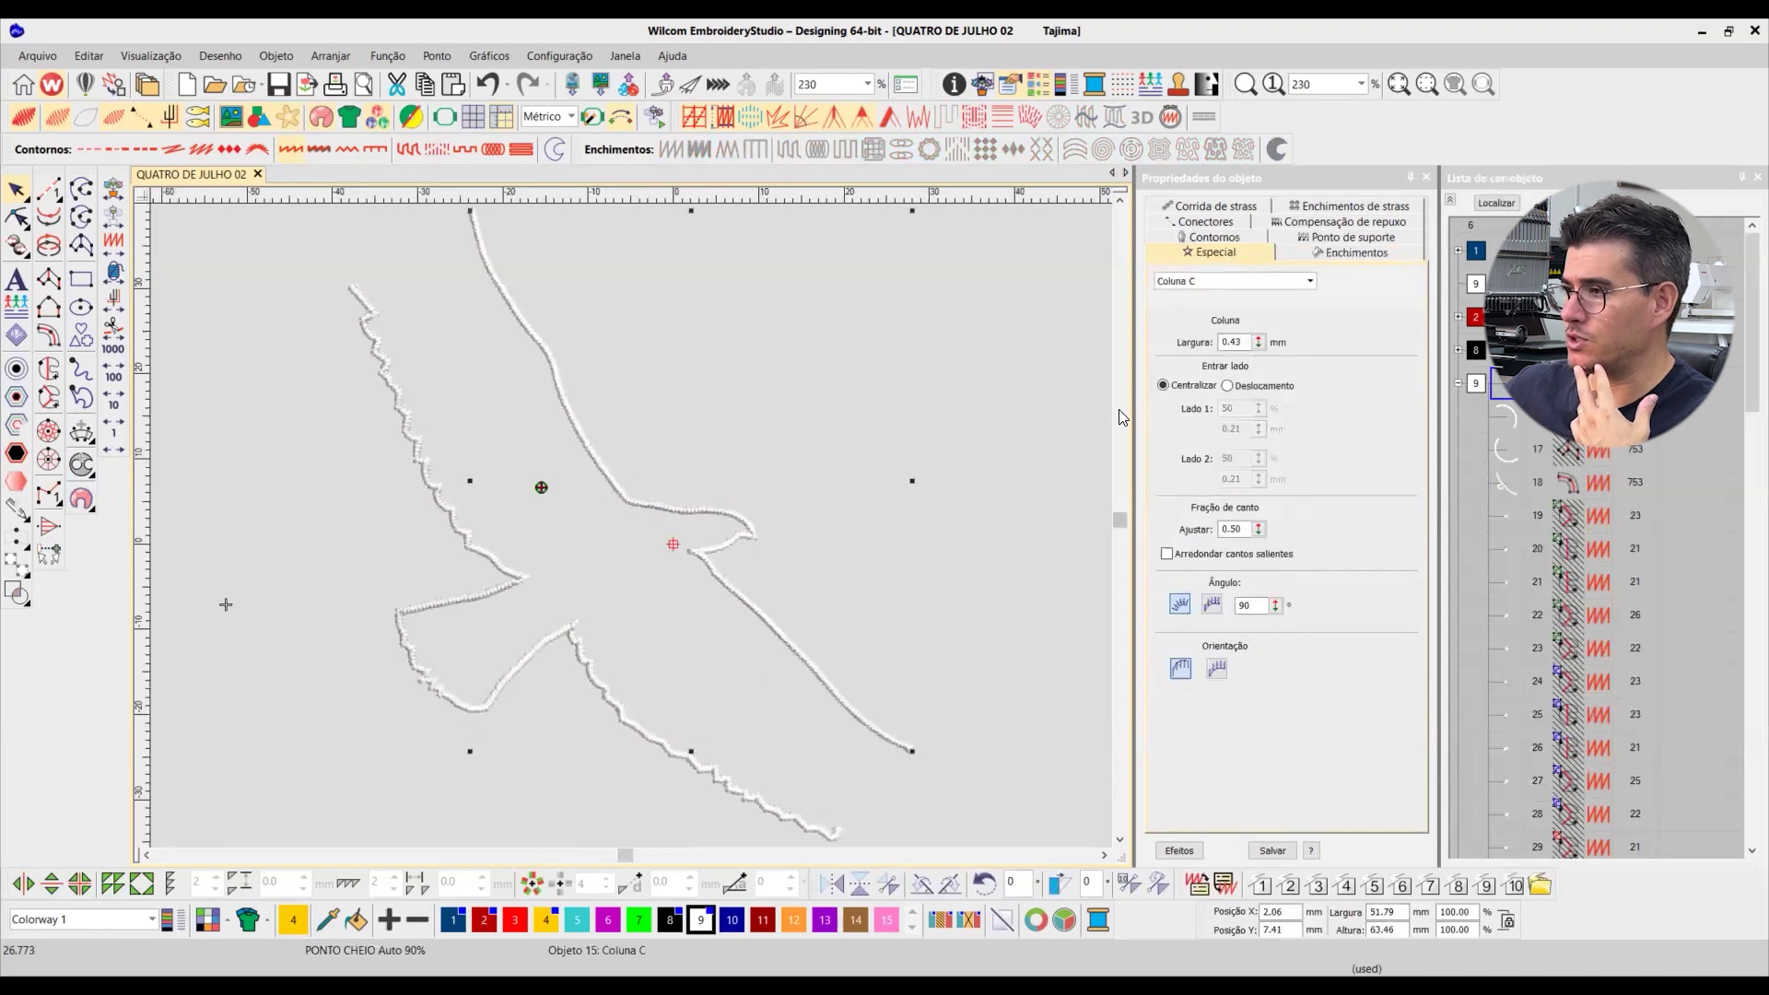
pyautogui.click(1232, 342)
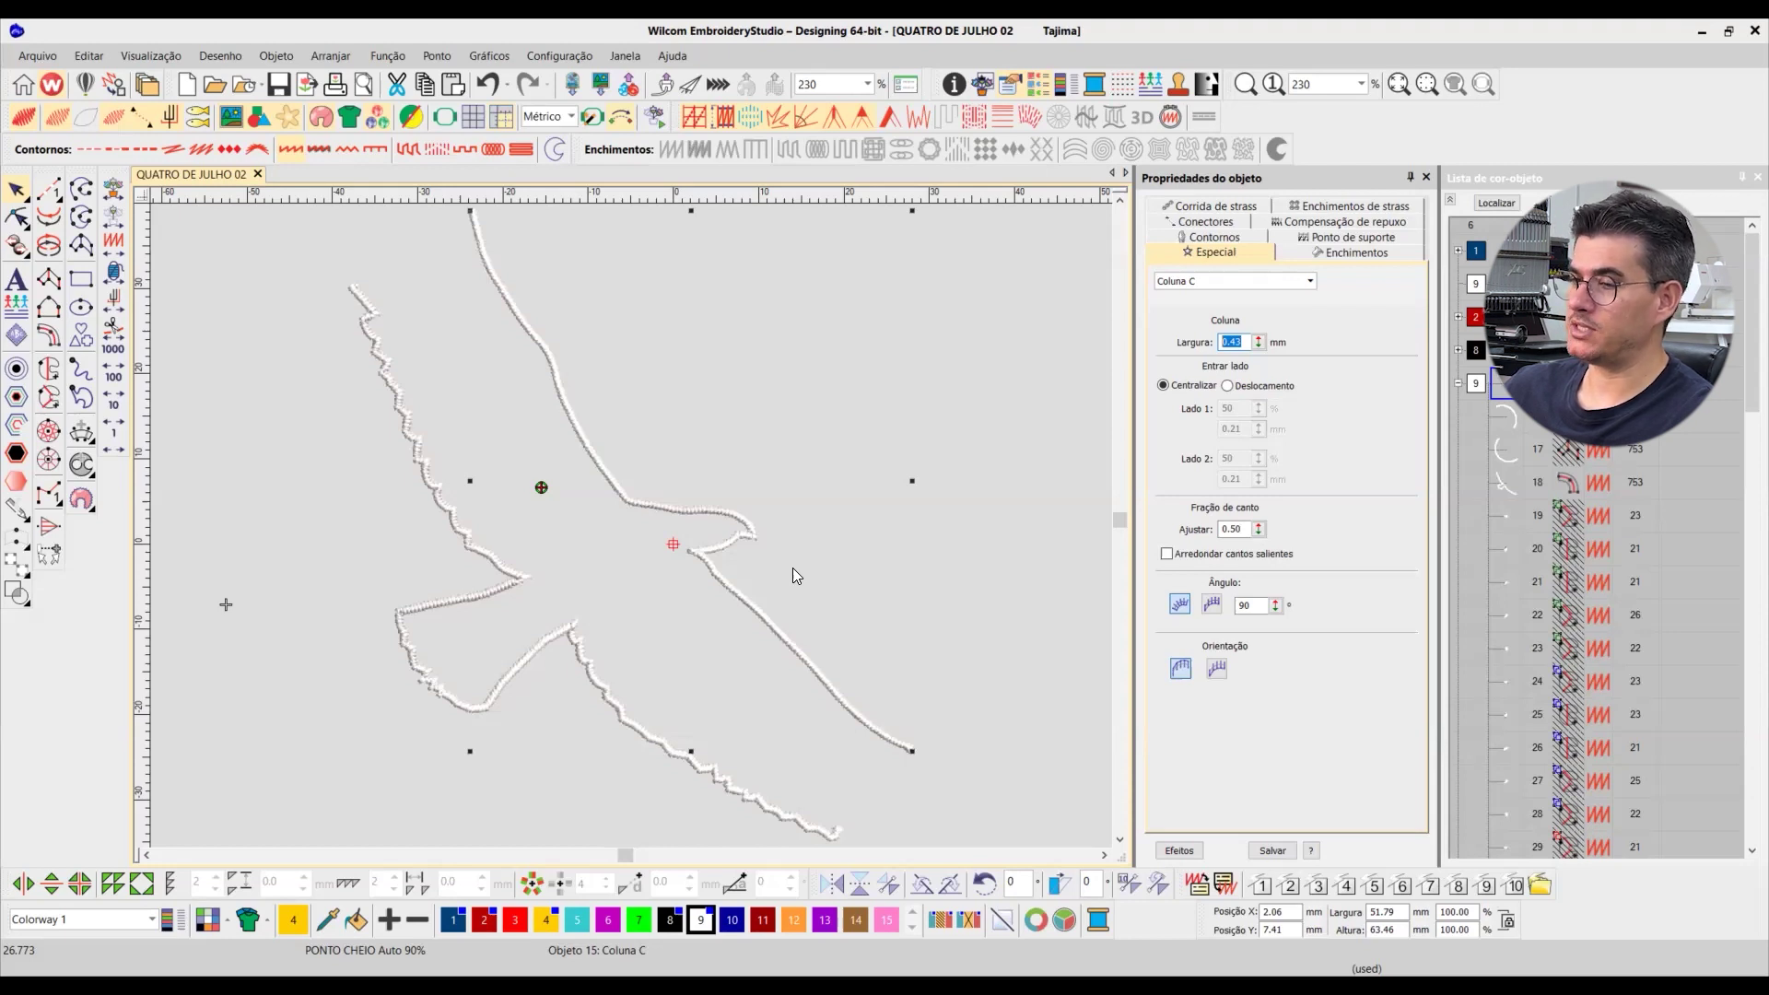
pyautogui.scroll(8, 658, 543)
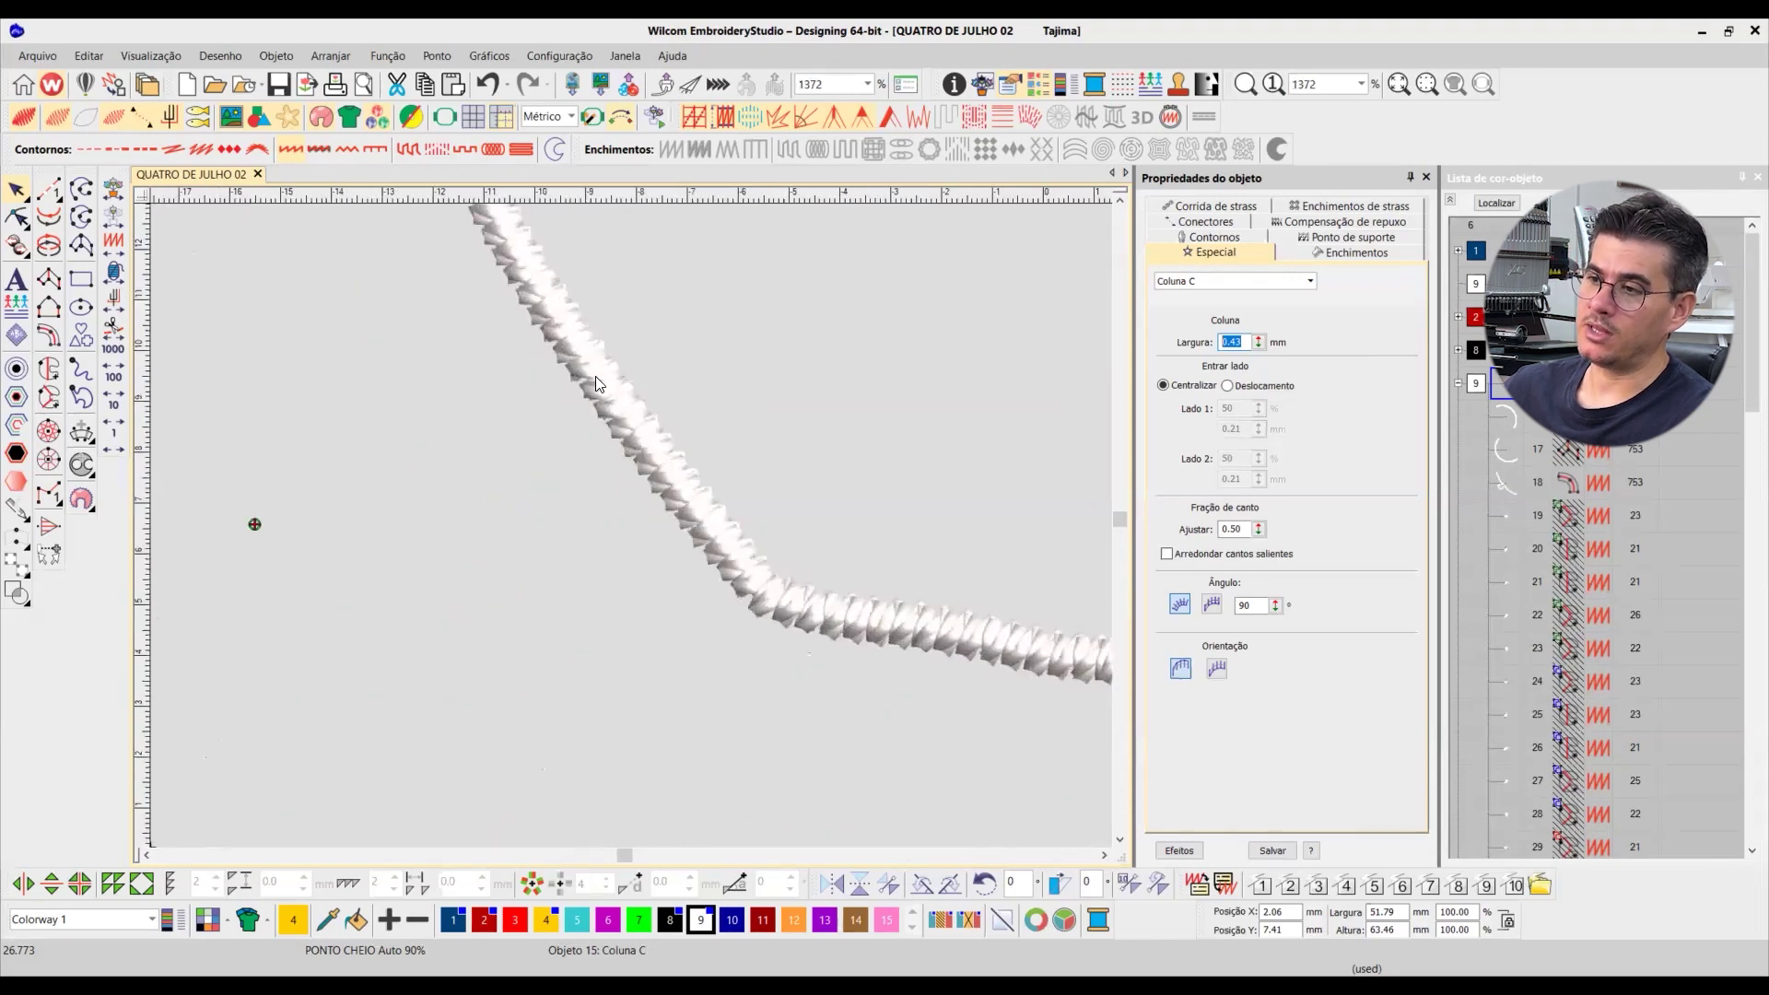
pyautogui.write('1')
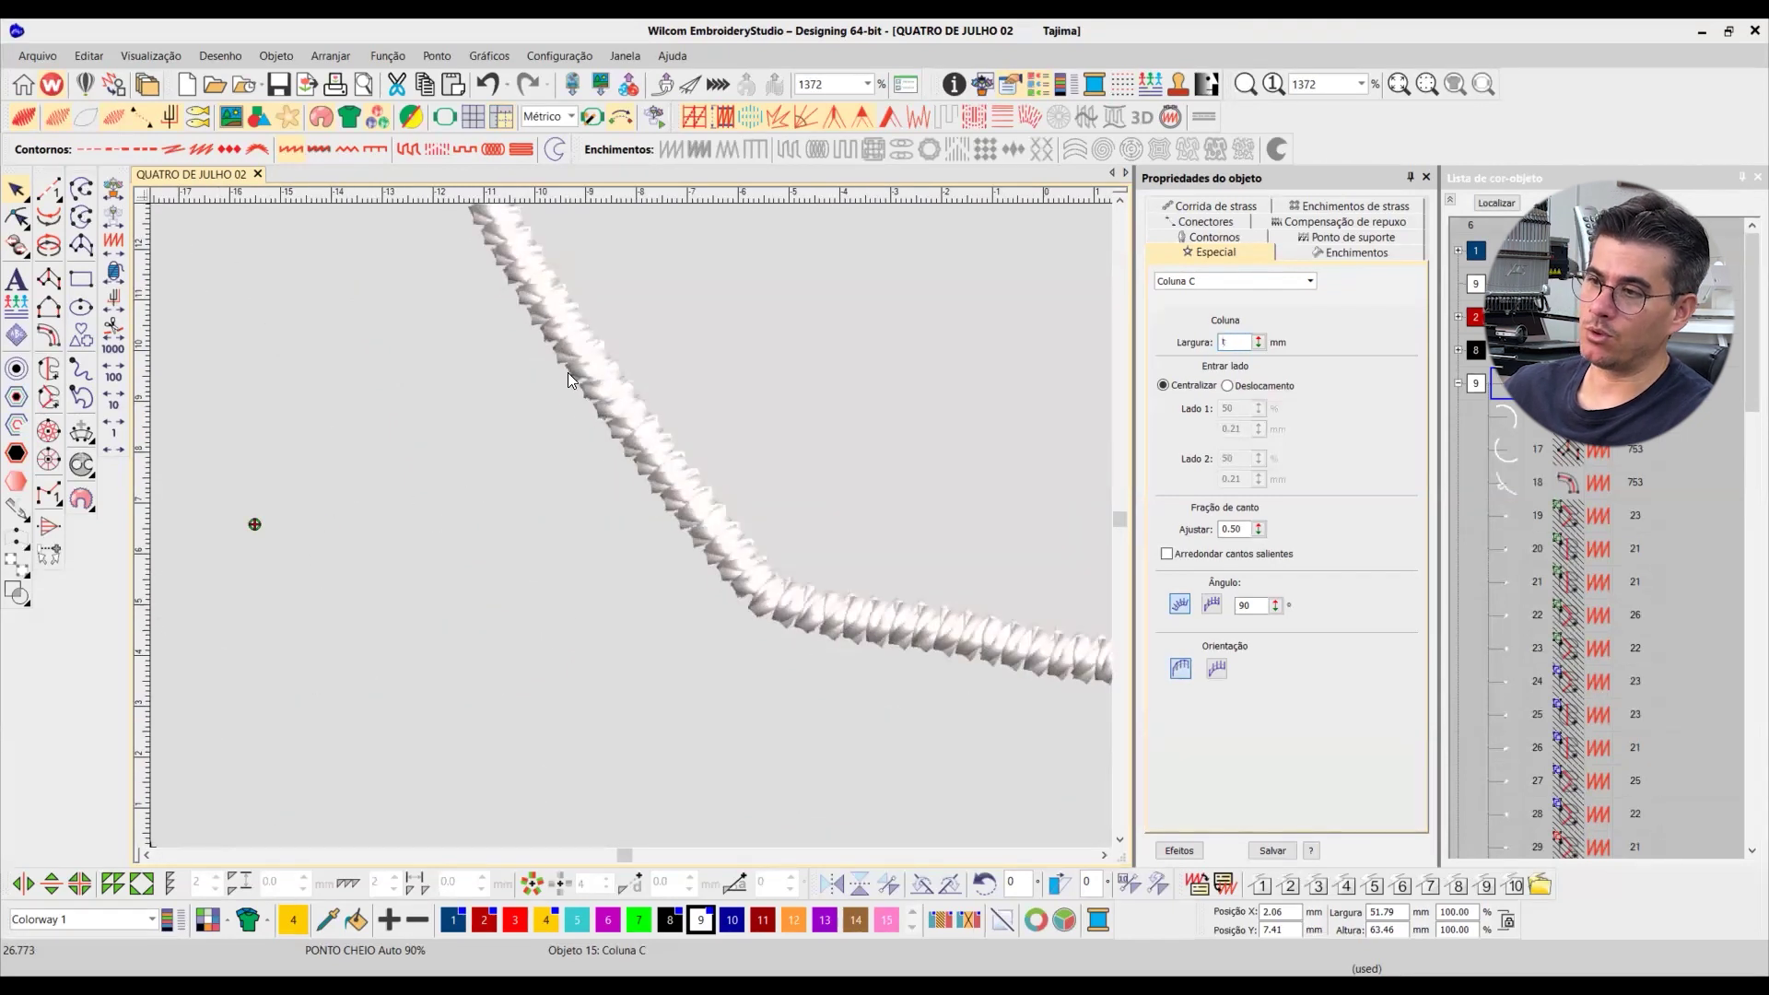
pyautogui.click(632, 385)
pyautogui.press('Escape')
# Step: Compare the leading-edge contour's stitches with the realistic stitch rendering switched on and off
pyautogui.press('t')
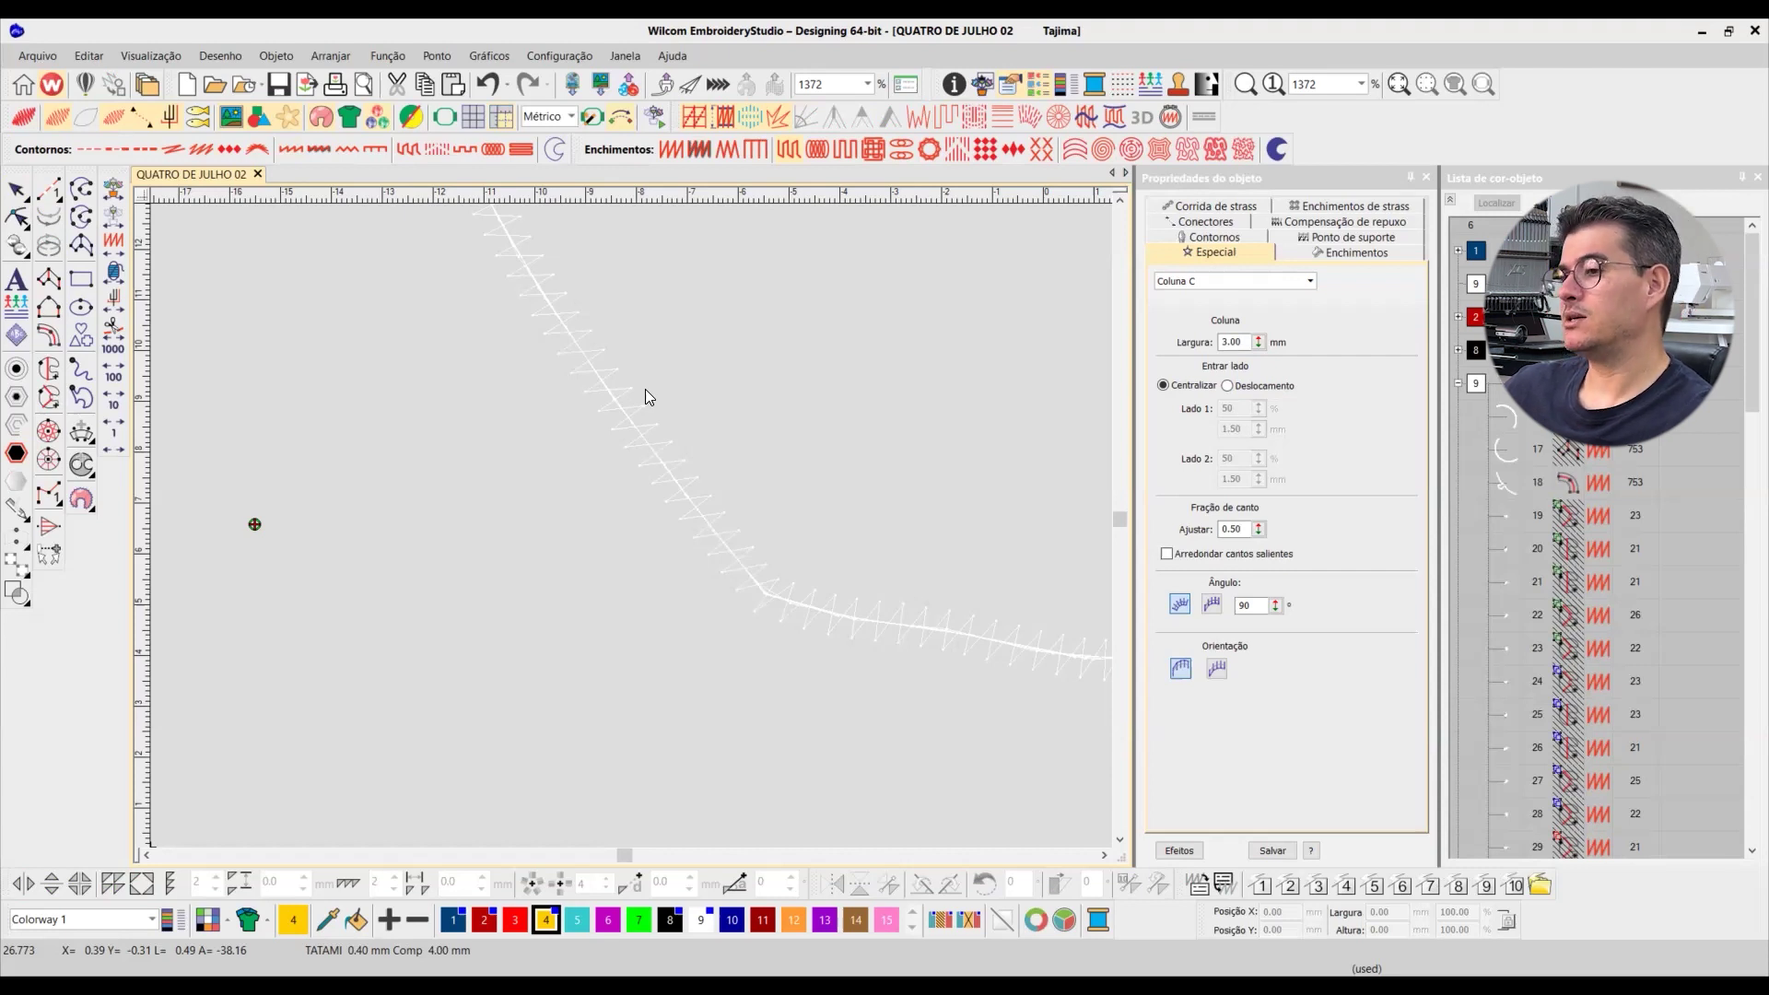
pyautogui.press('t')
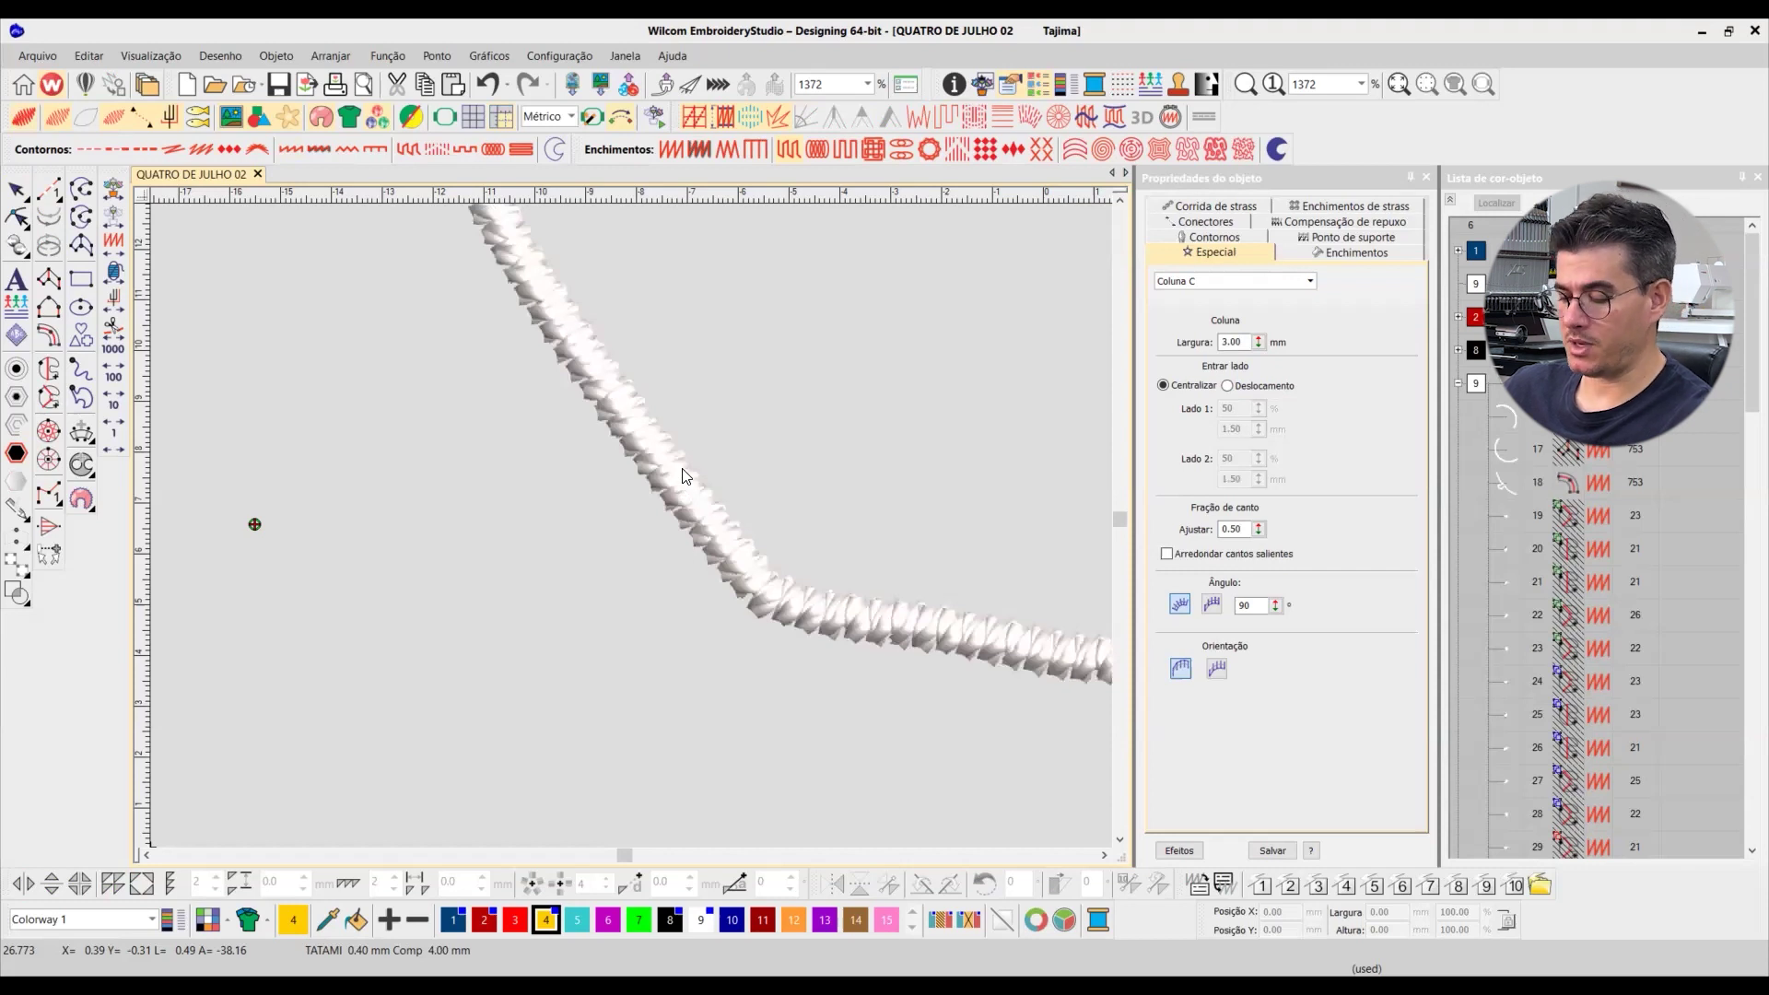
pyautogui.press('t')
pyautogui.press('t')
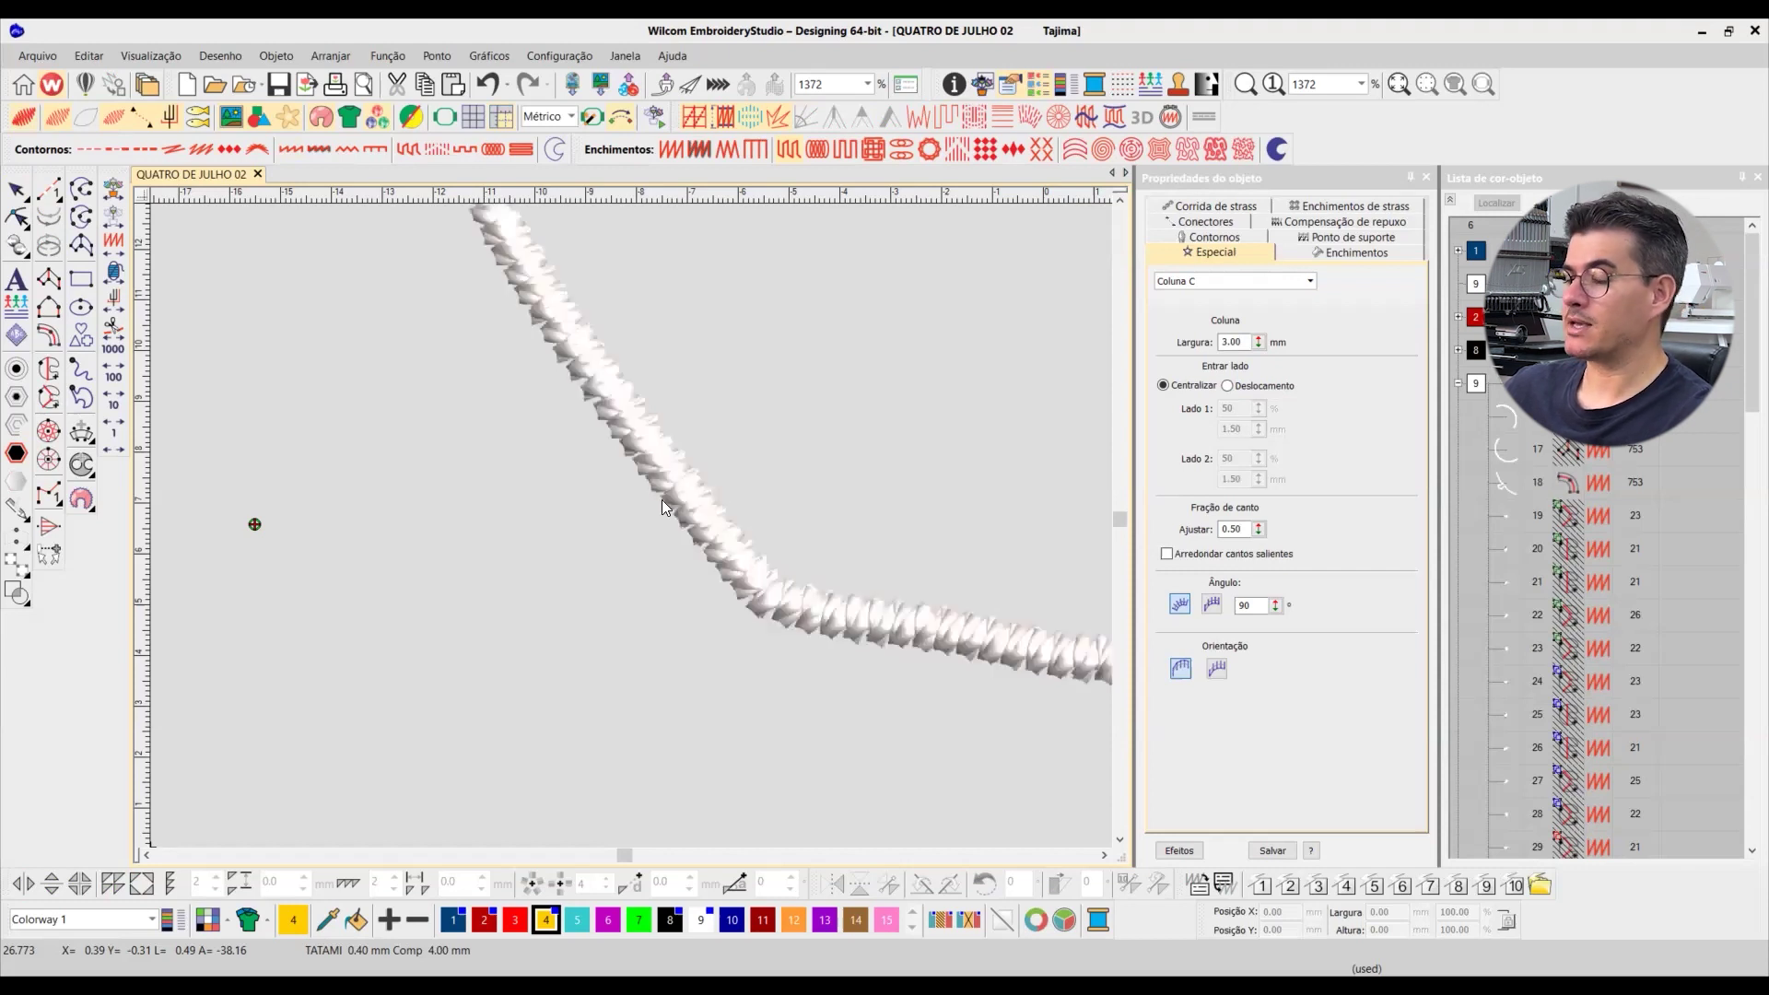
pyautogui.press('t')
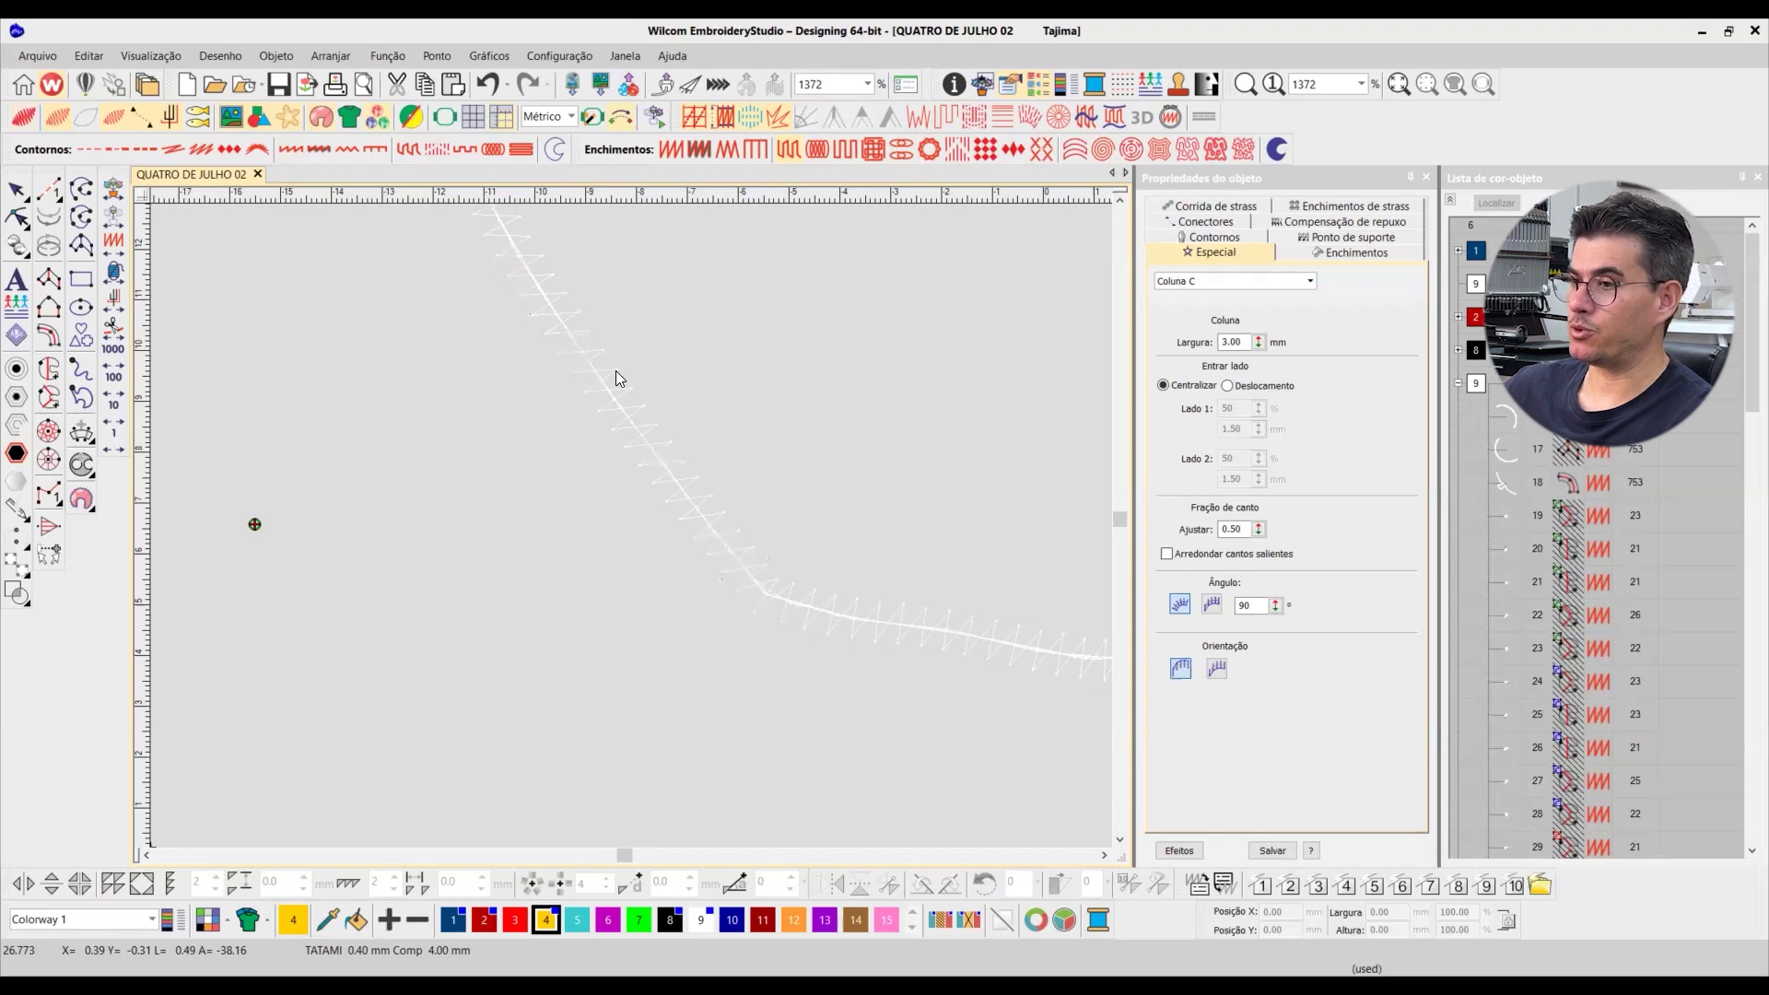
pyautogui.press('t')
pyautogui.scroll(-5, 630, 525)
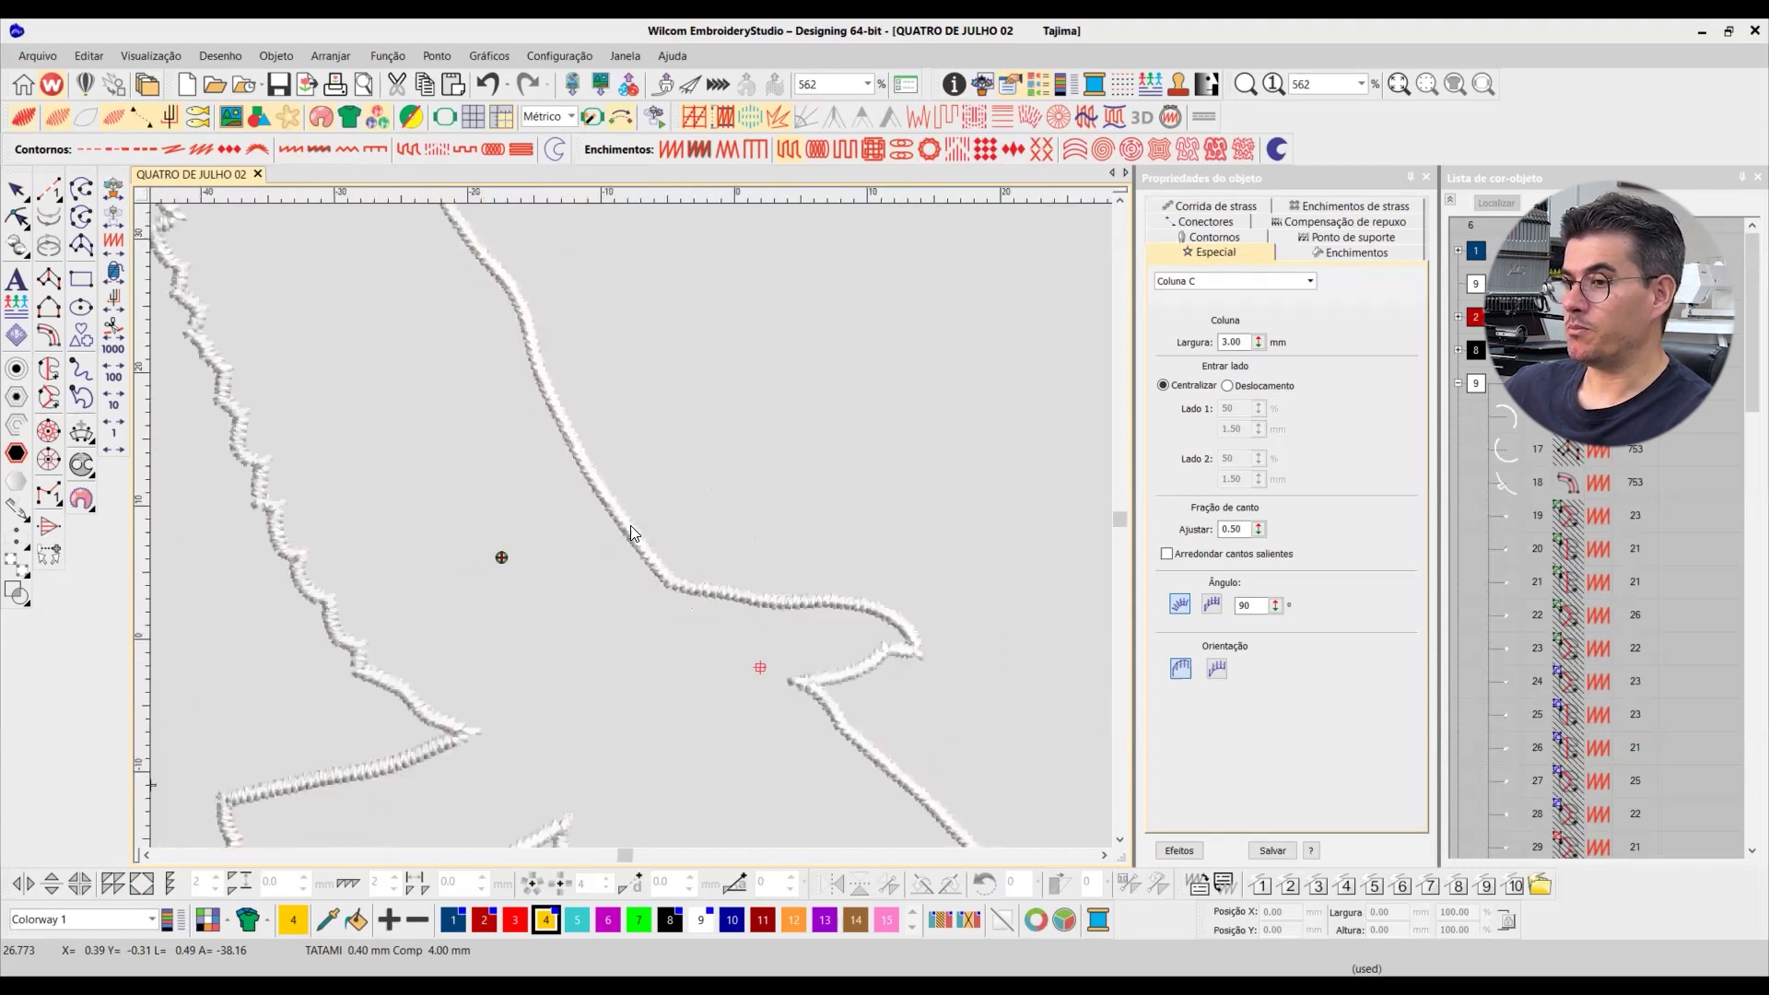
pyautogui.moveTo(633, 518); pyautogui.dragTo(615, 466)
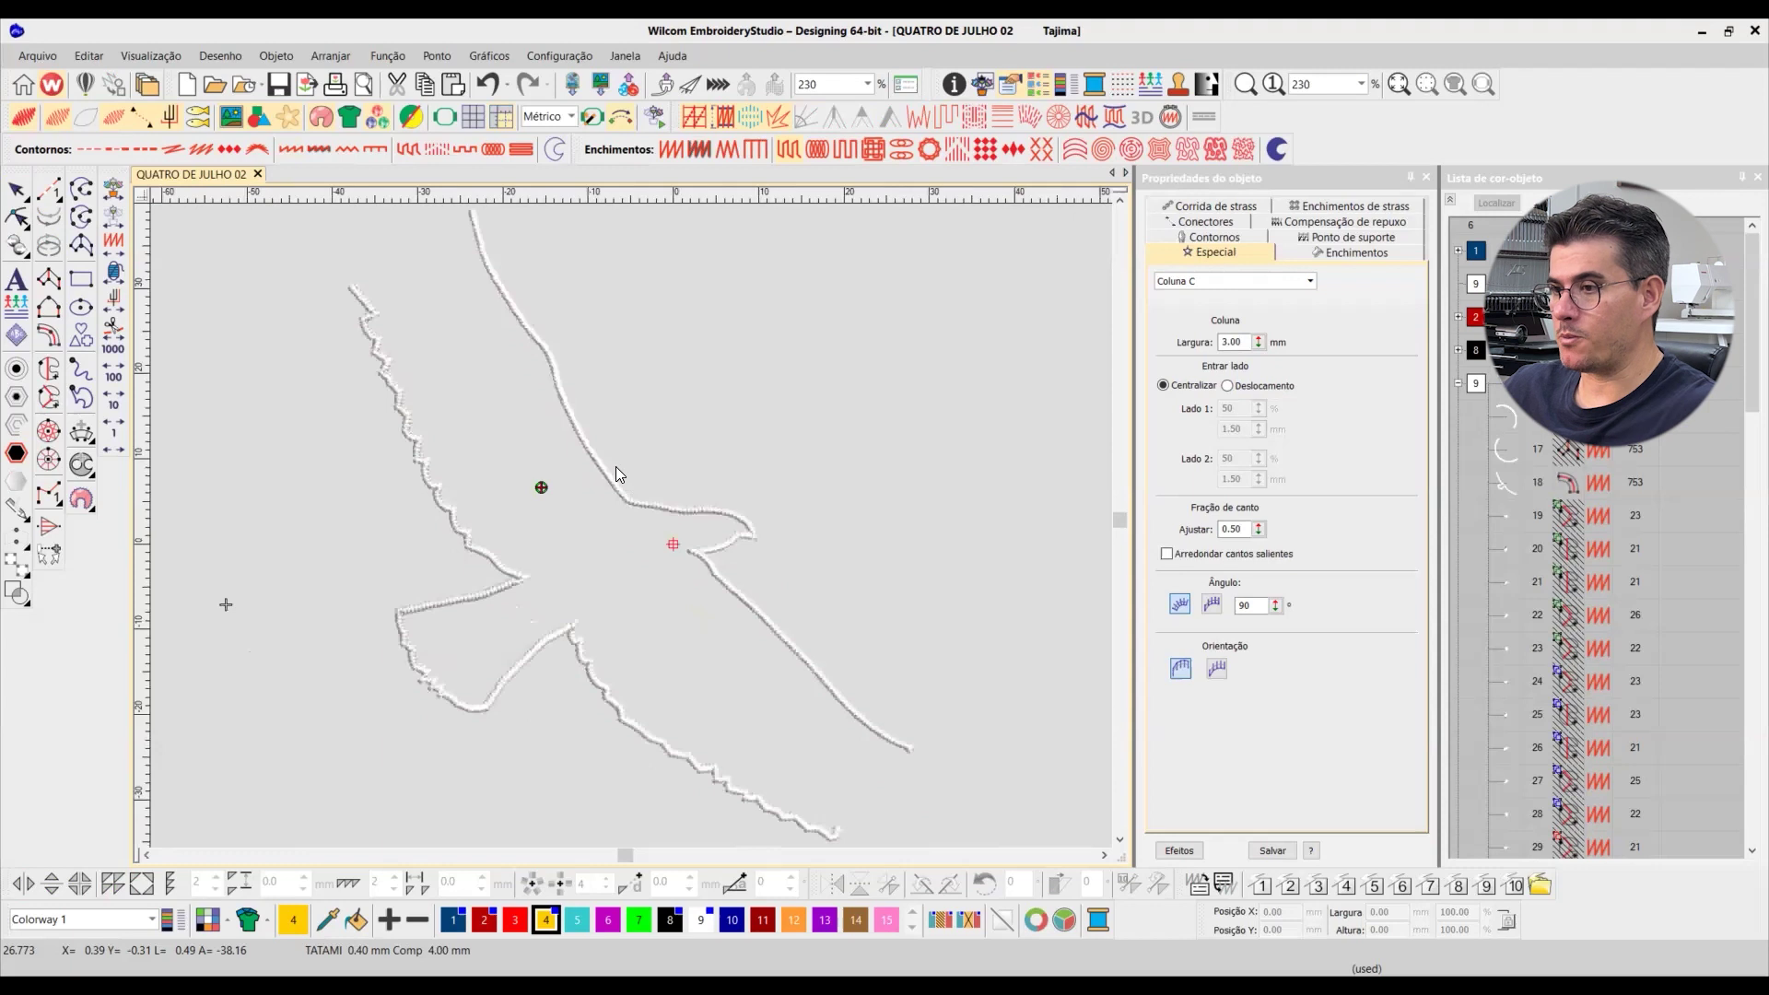
# Step: Set the column width of the white contour along the eagle's head and leading wing edges to 1 mm
pyautogui.click(604, 465)
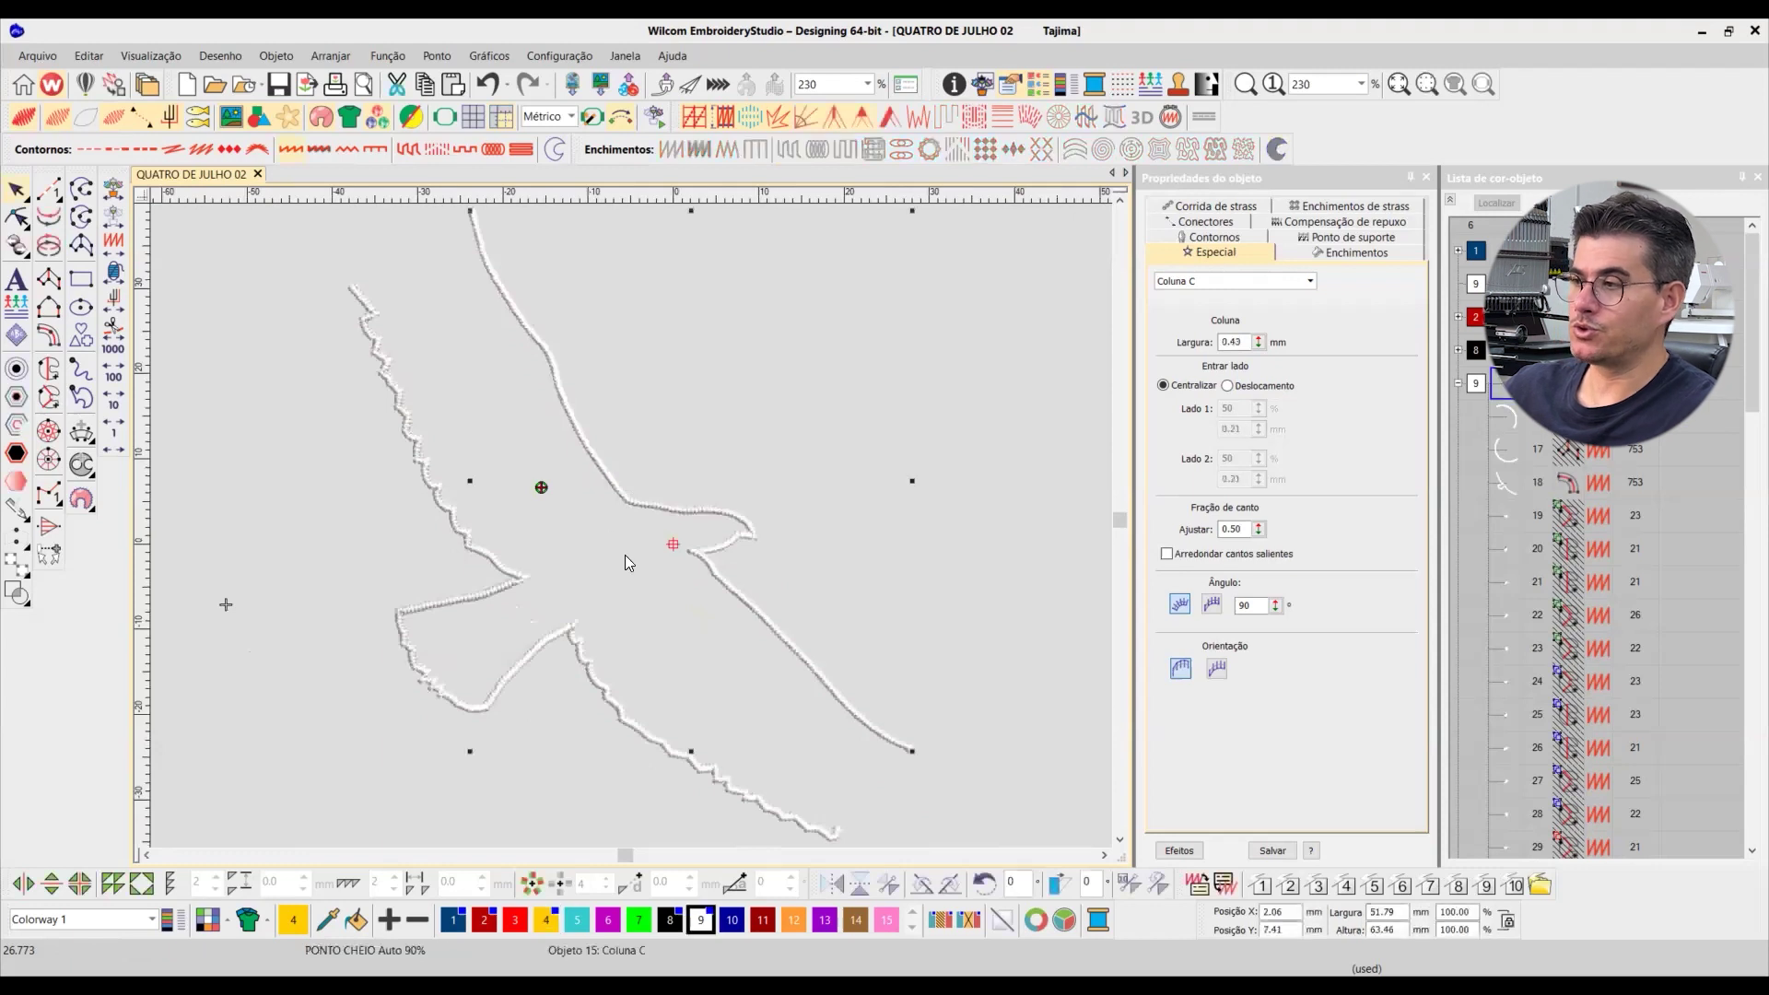
pyautogui.doubleClick(1245, 342)
pyautogui.write('1')
pyautogui.press('Return')
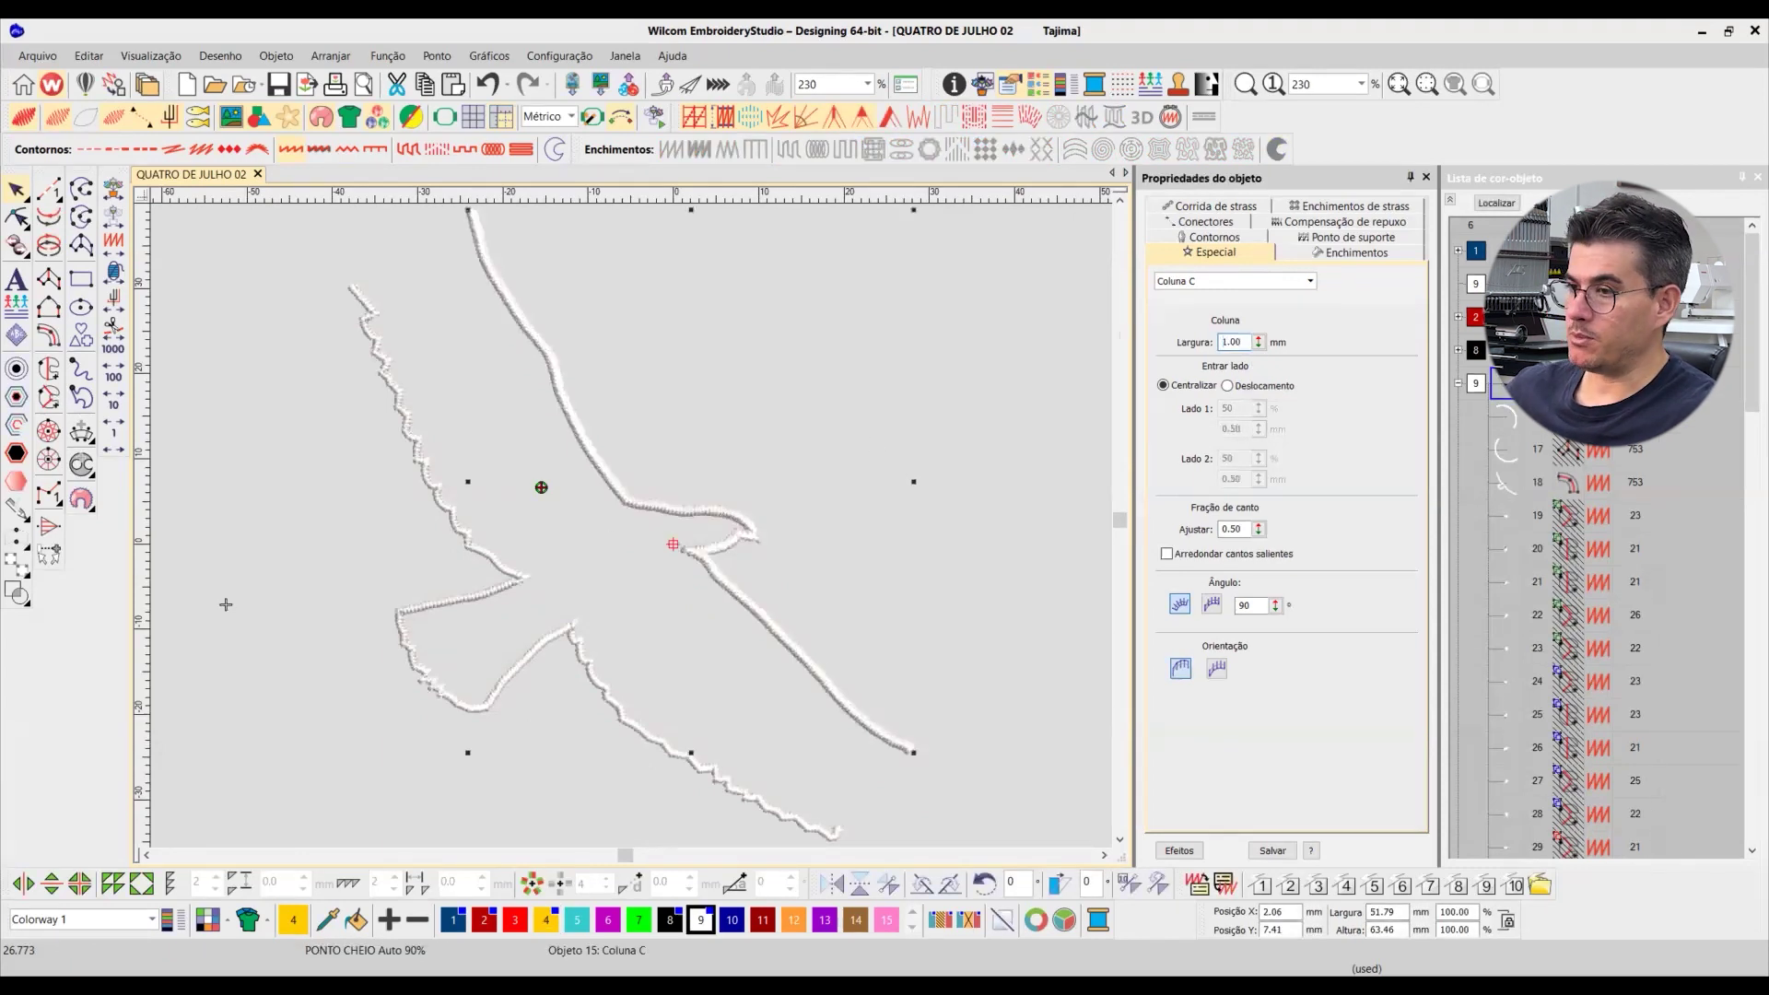
# Step: Set the column width of the white trailing-edge and tail contour to 1 mm
pyautogui.click(516, 579)
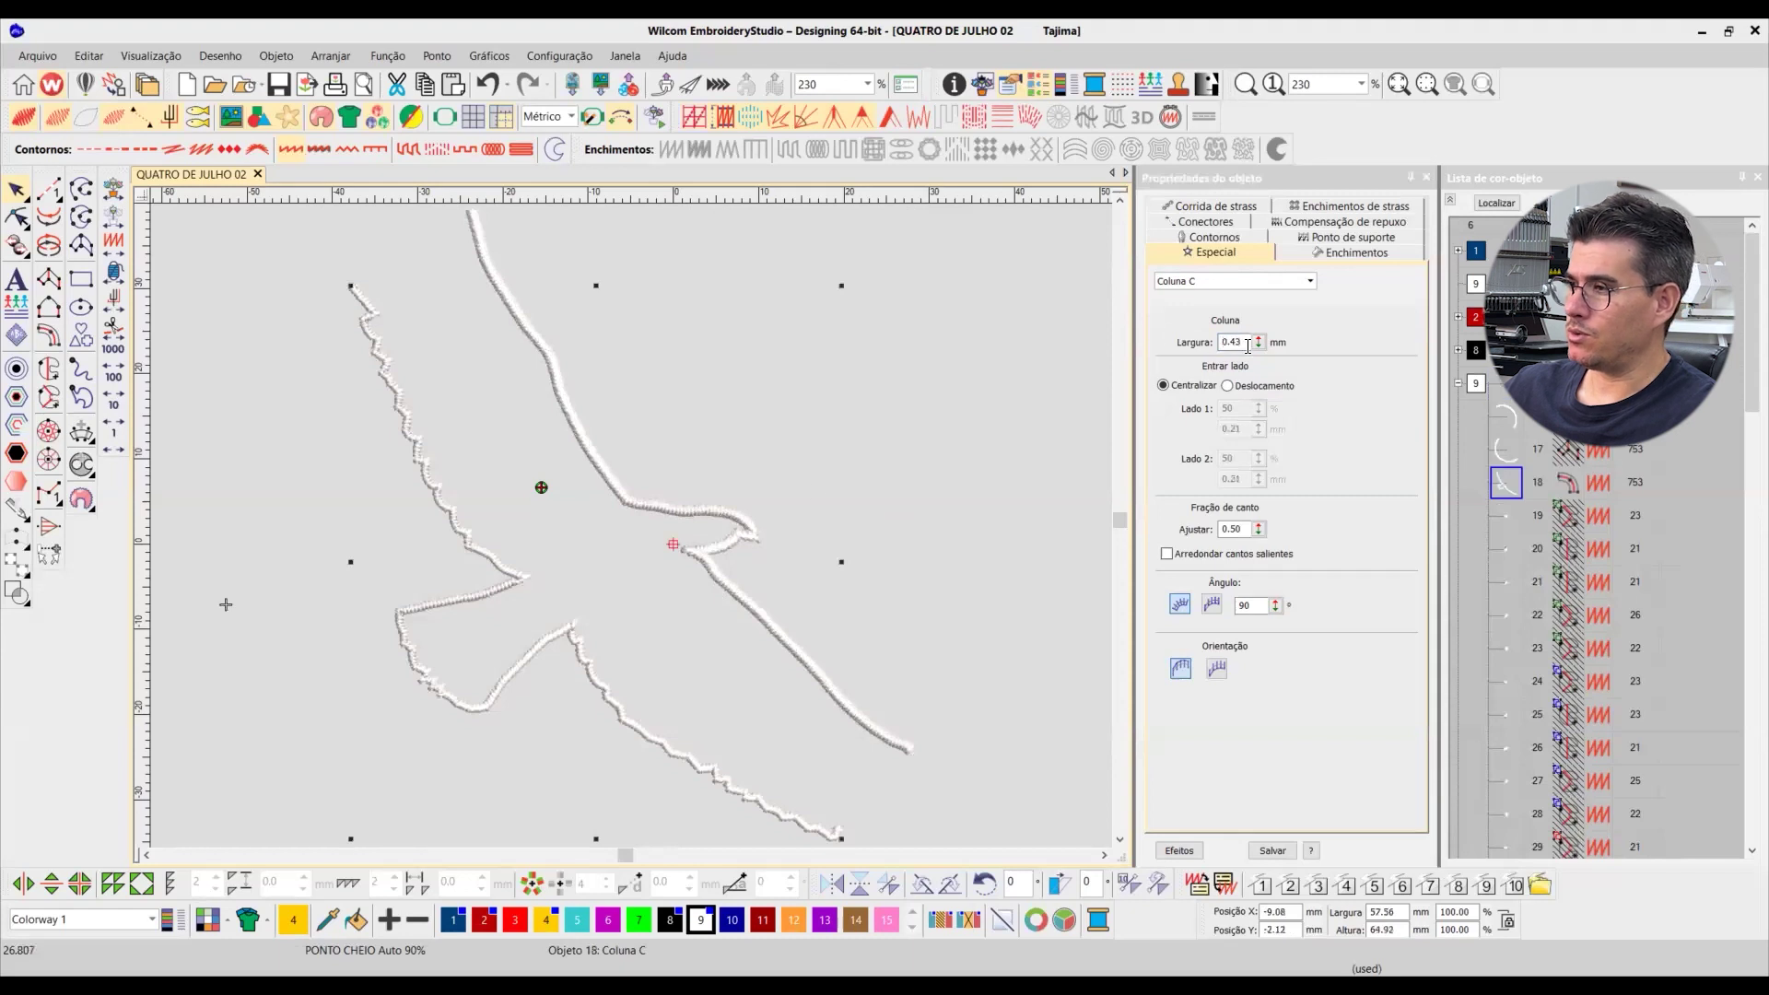
pyautogui.write('1')
pyautogui.press('Return')
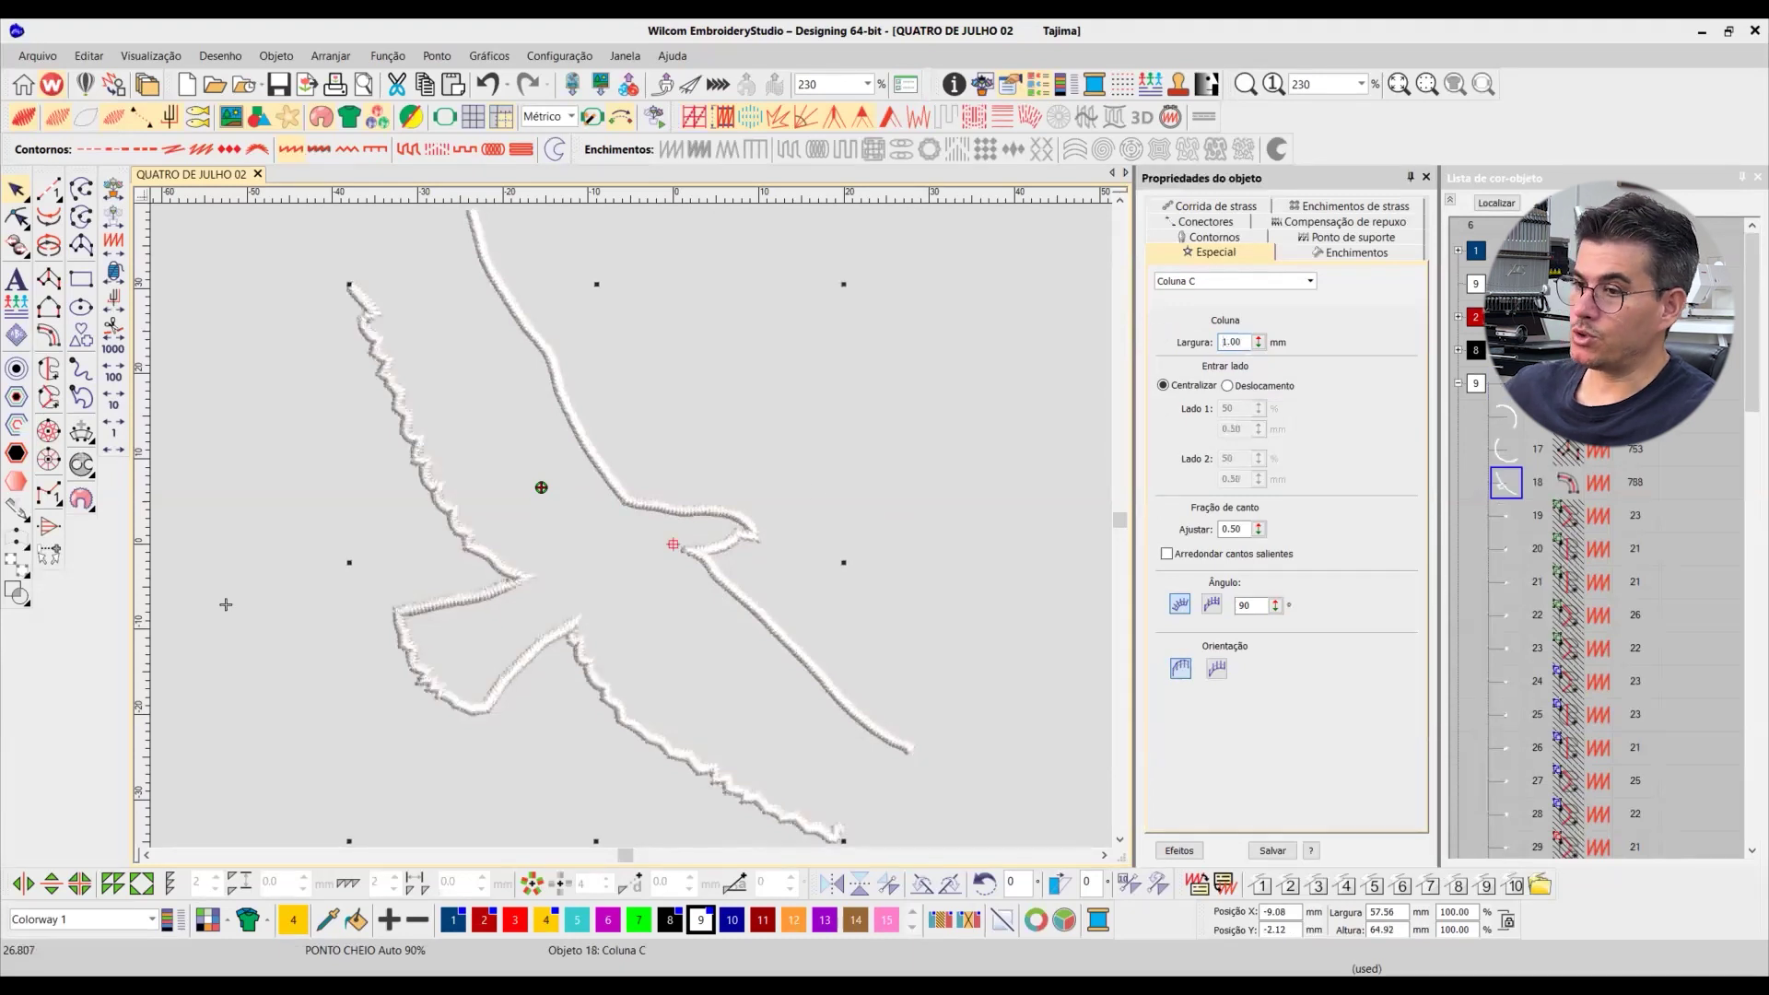
# Step: Inspect the two white contours, then show the complete design again with nothing selected
pyautogui.scroll(5, 575, 534)
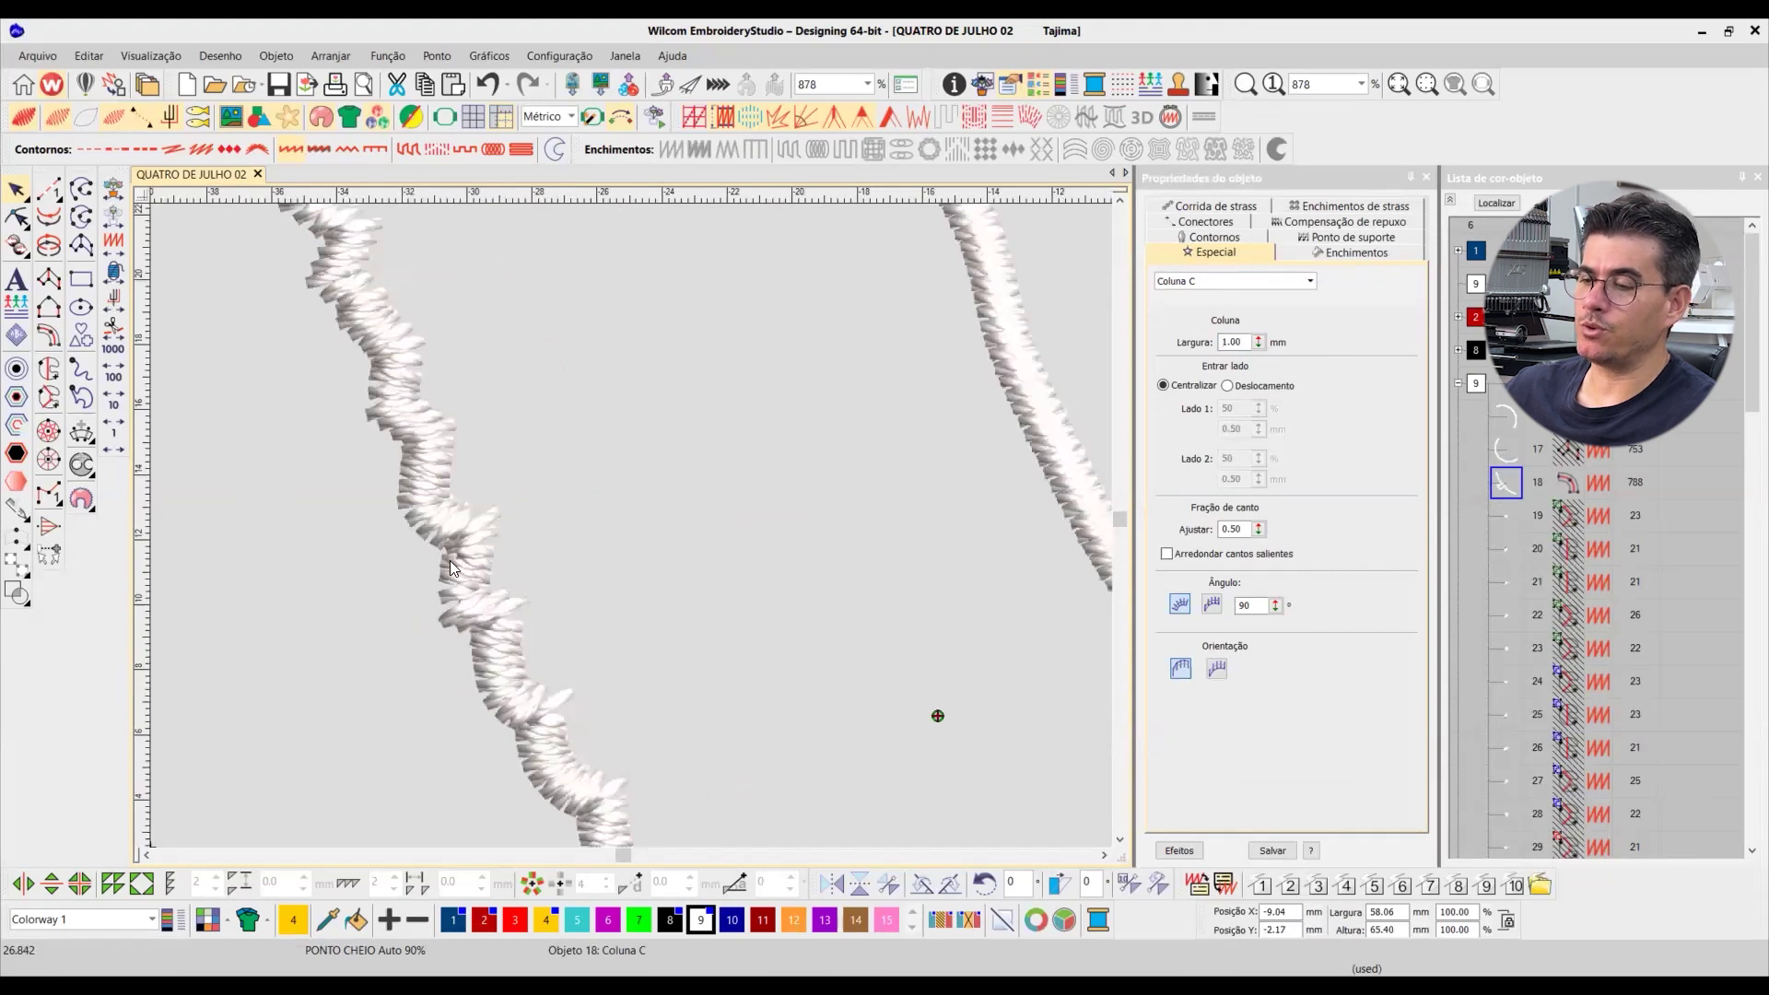
pyautogui.scroll(-3, 630, 530)
pyautogui.scroll(-2, 632, 531)
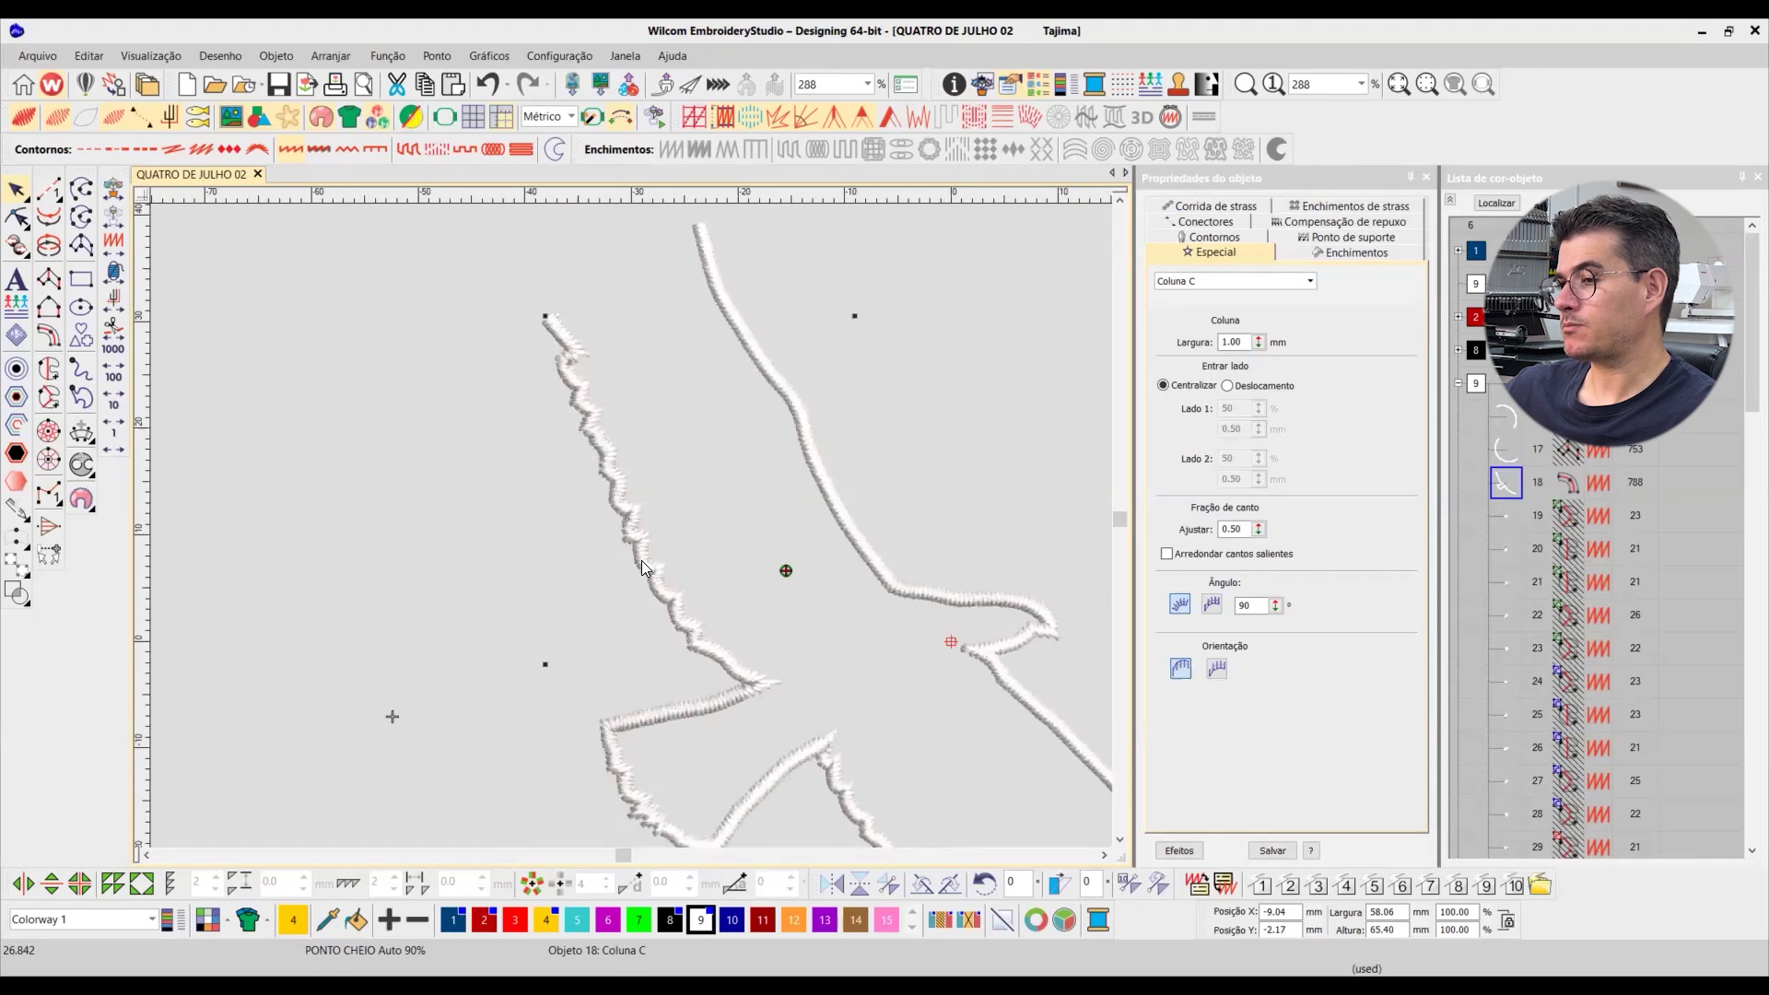
pyautogui.click(1120, 840)
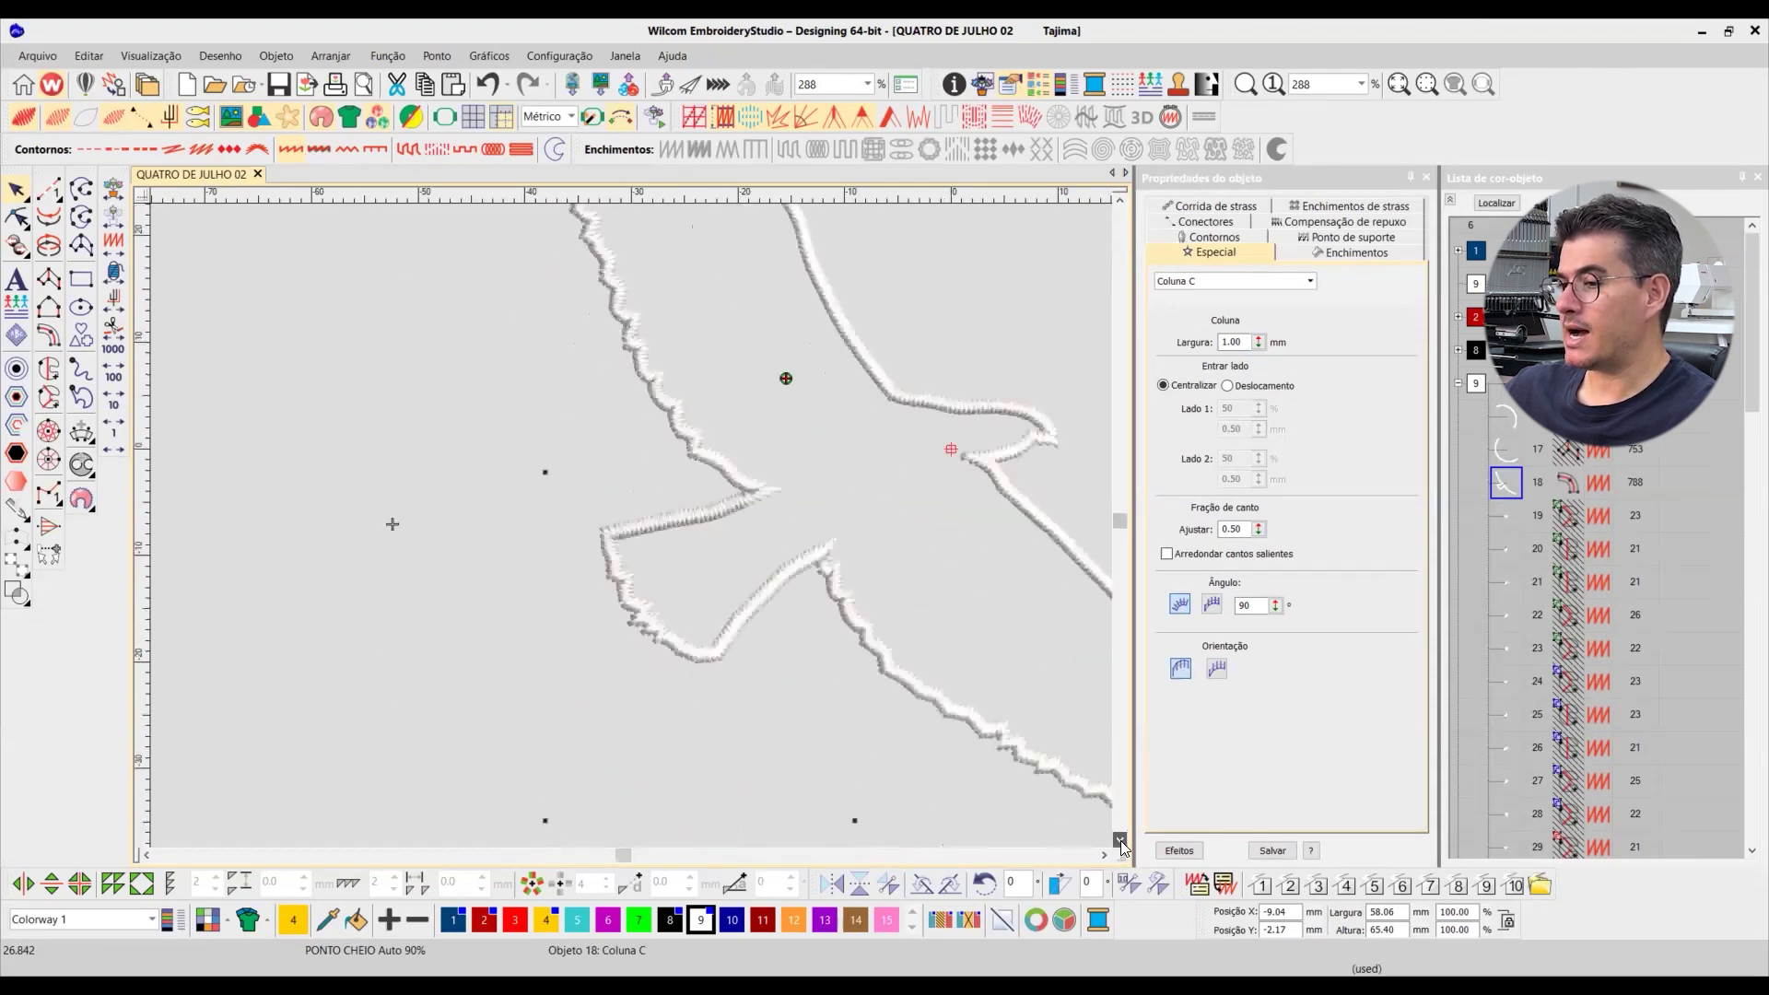
pyautogui.click(1104, 854)
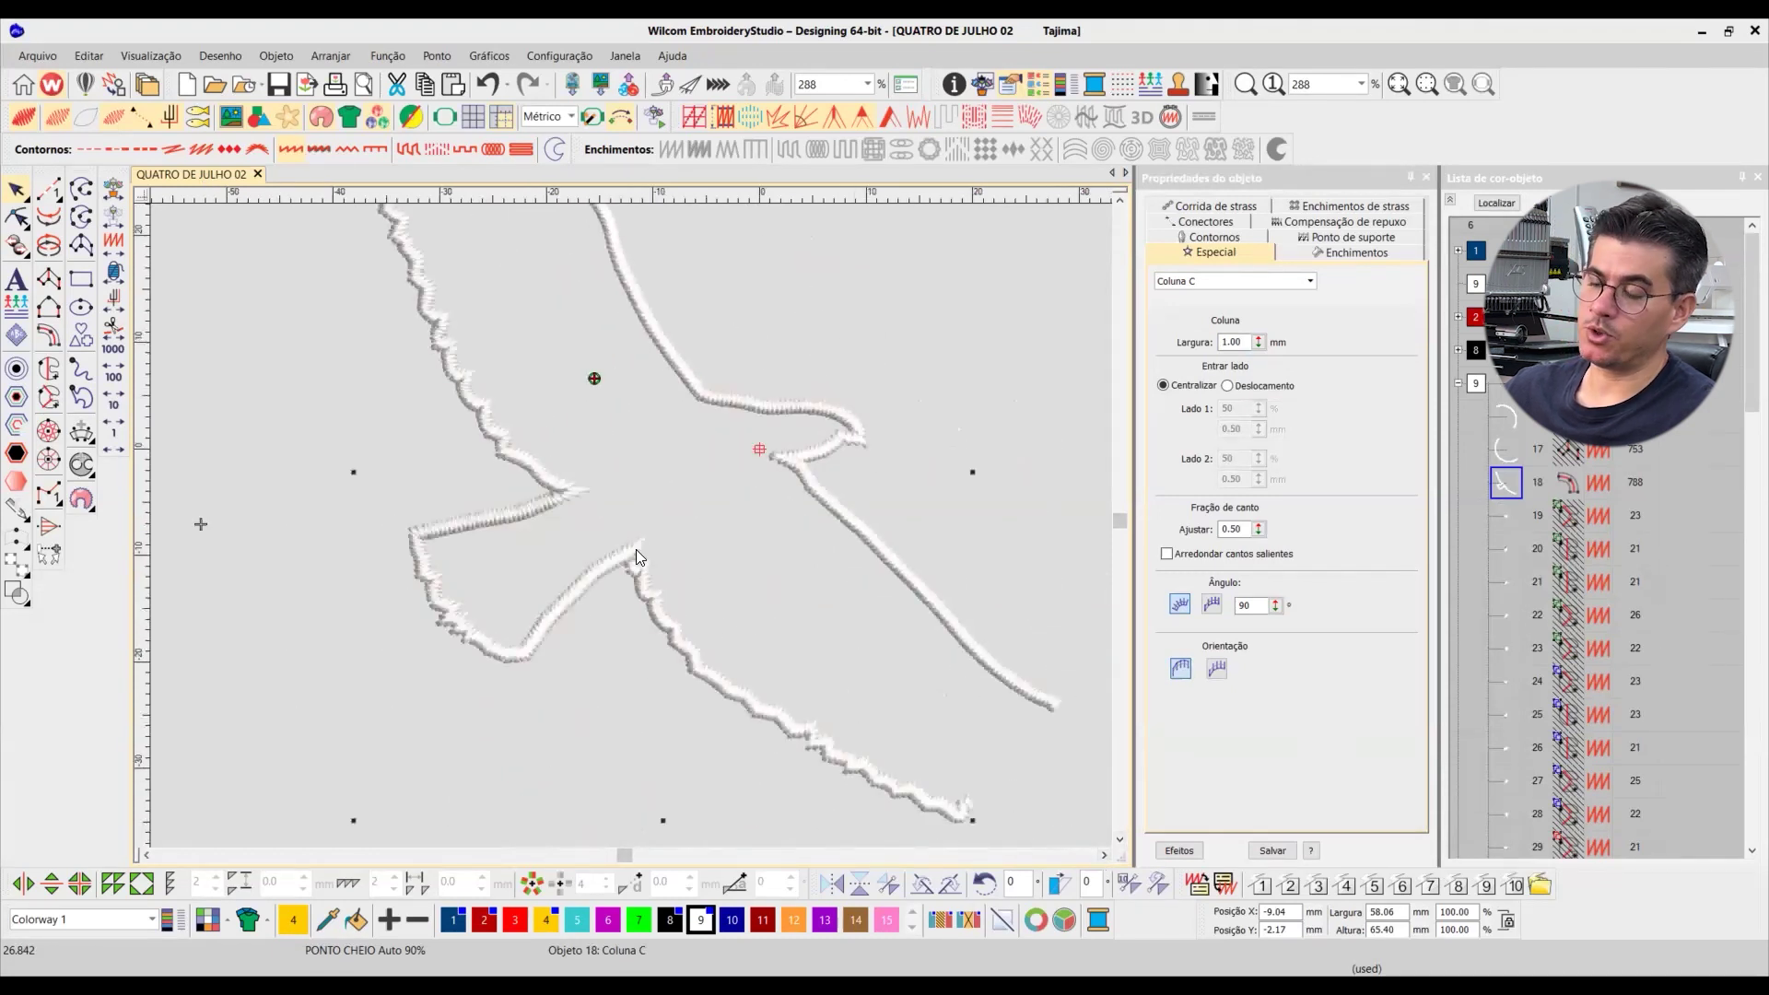
pyautogui.click(1068, 422)
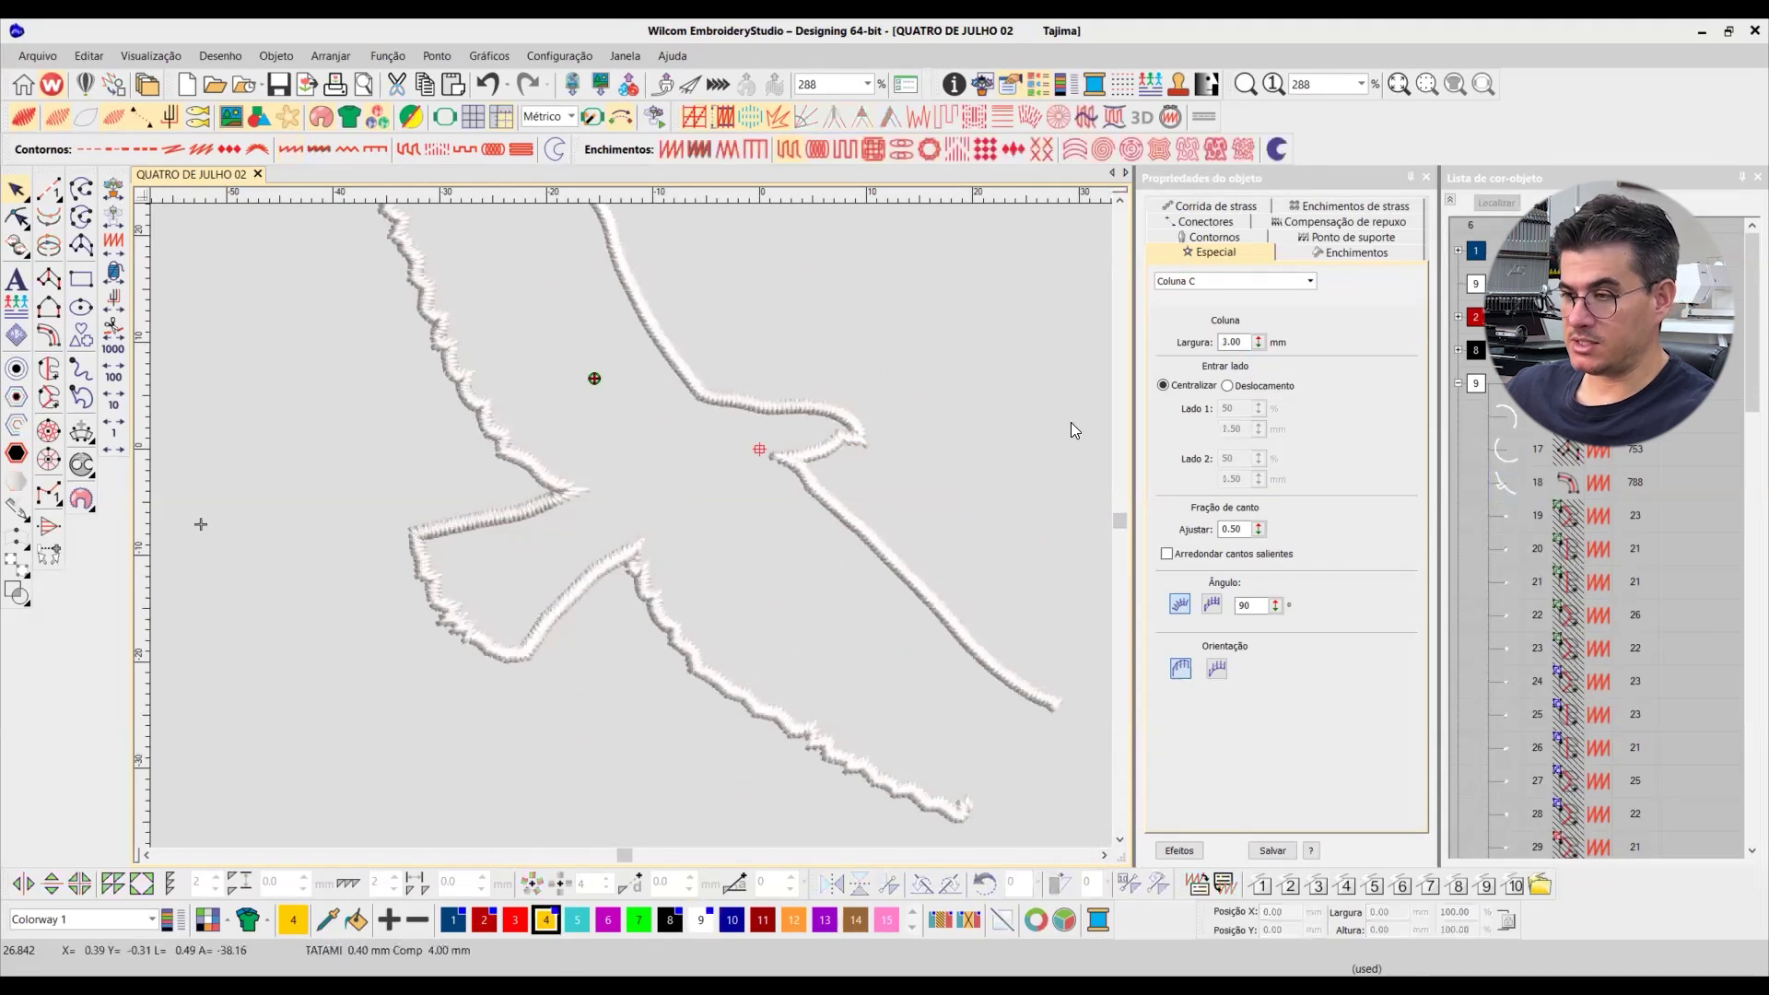
pyautogui.hotkey('shift', 's')
pyautogui.scroll(-2, 632, 532)
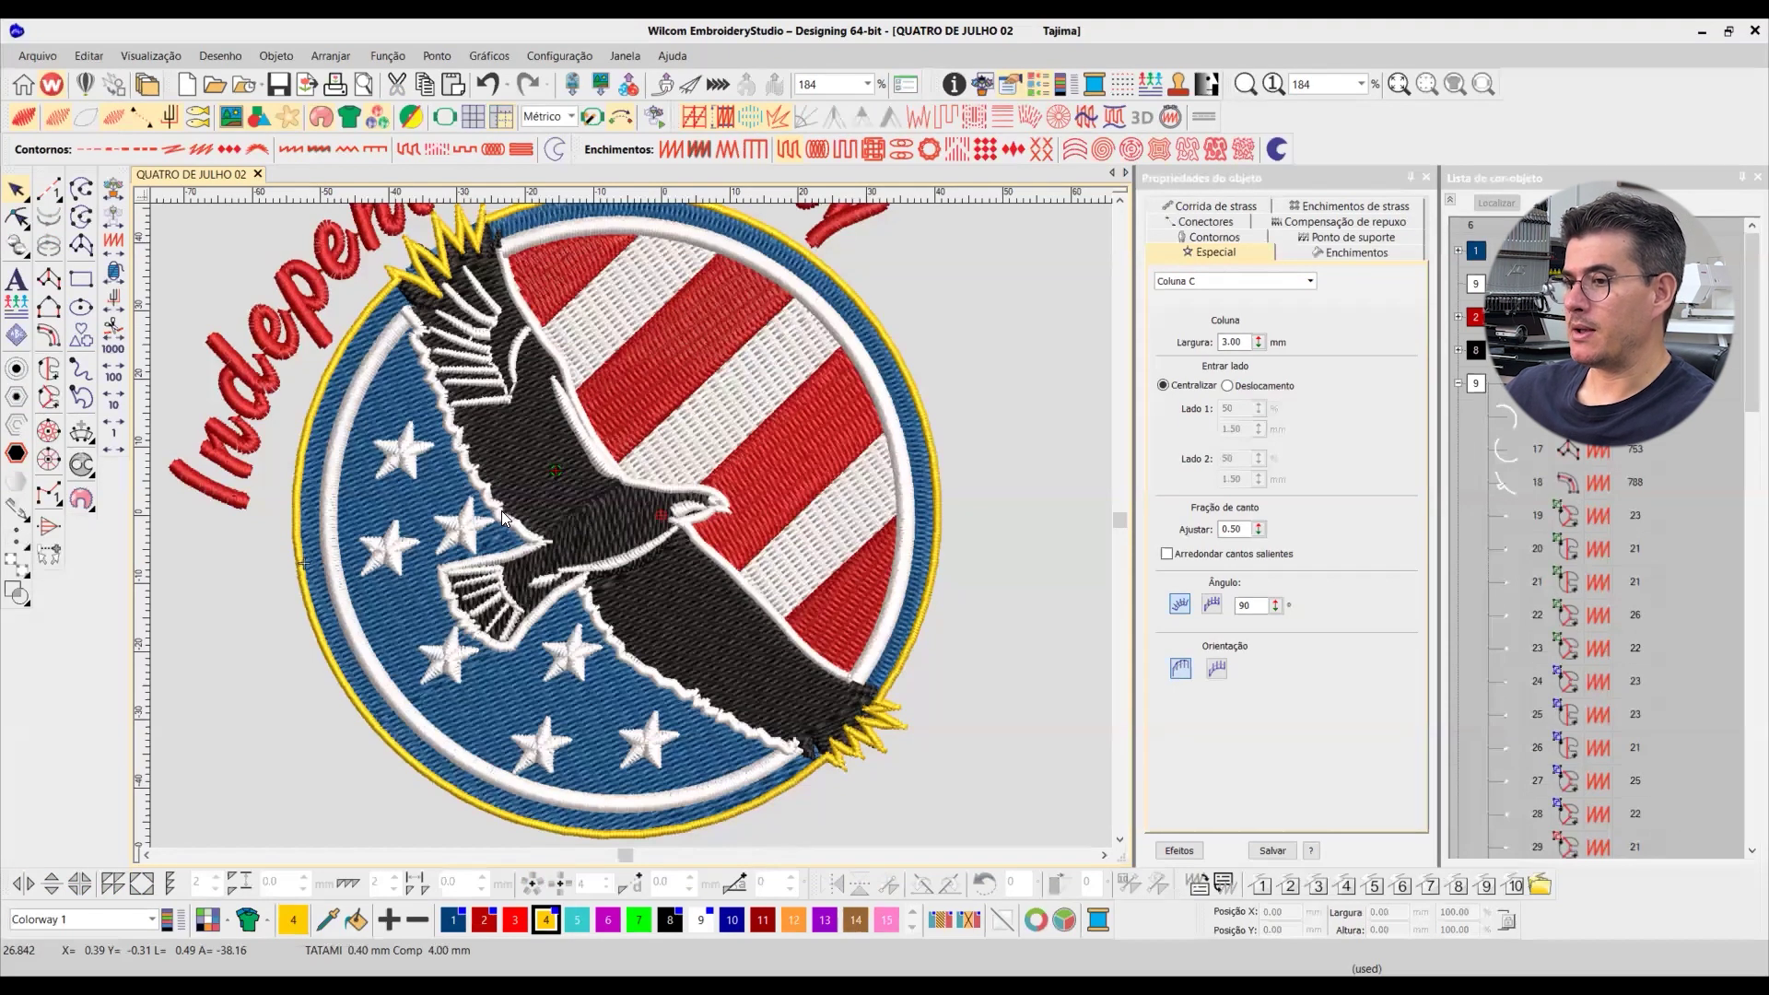
# Step: Delete both white eagle contours: the one along the trailing wing edges and tail, and the one along the head and leading edges
pyautogui.click(634, 540)
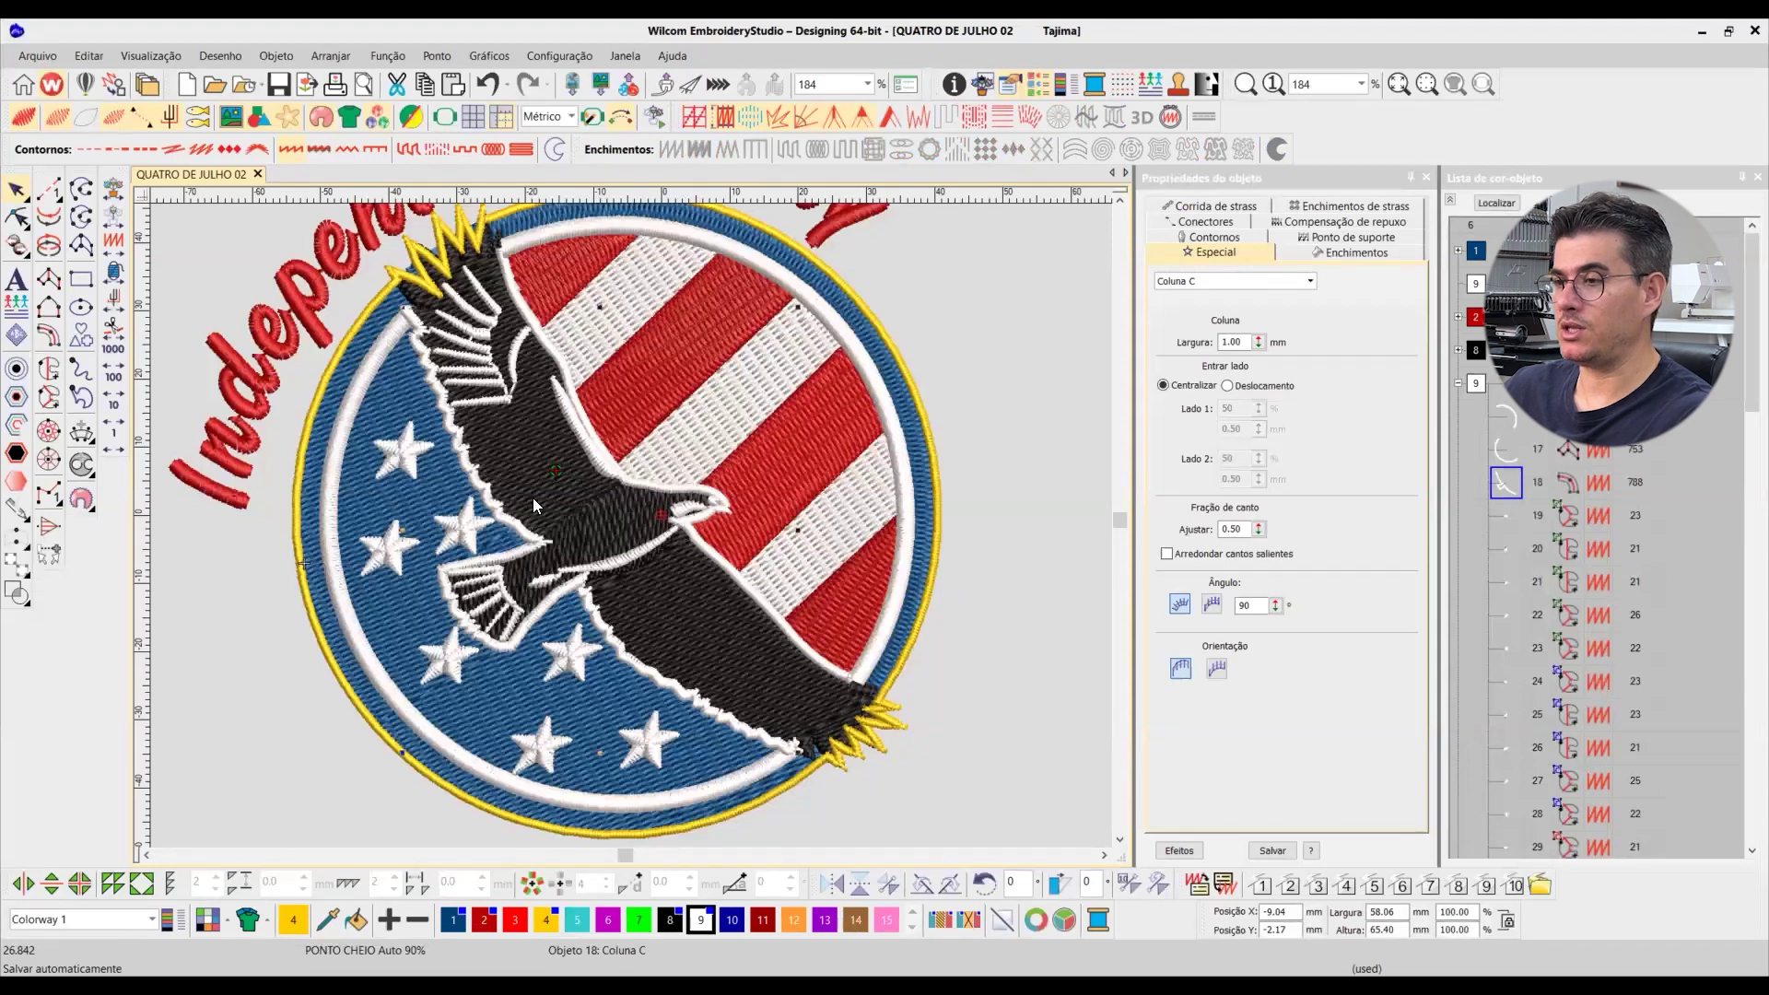
pyautogui.scroll(2, 612, 433)
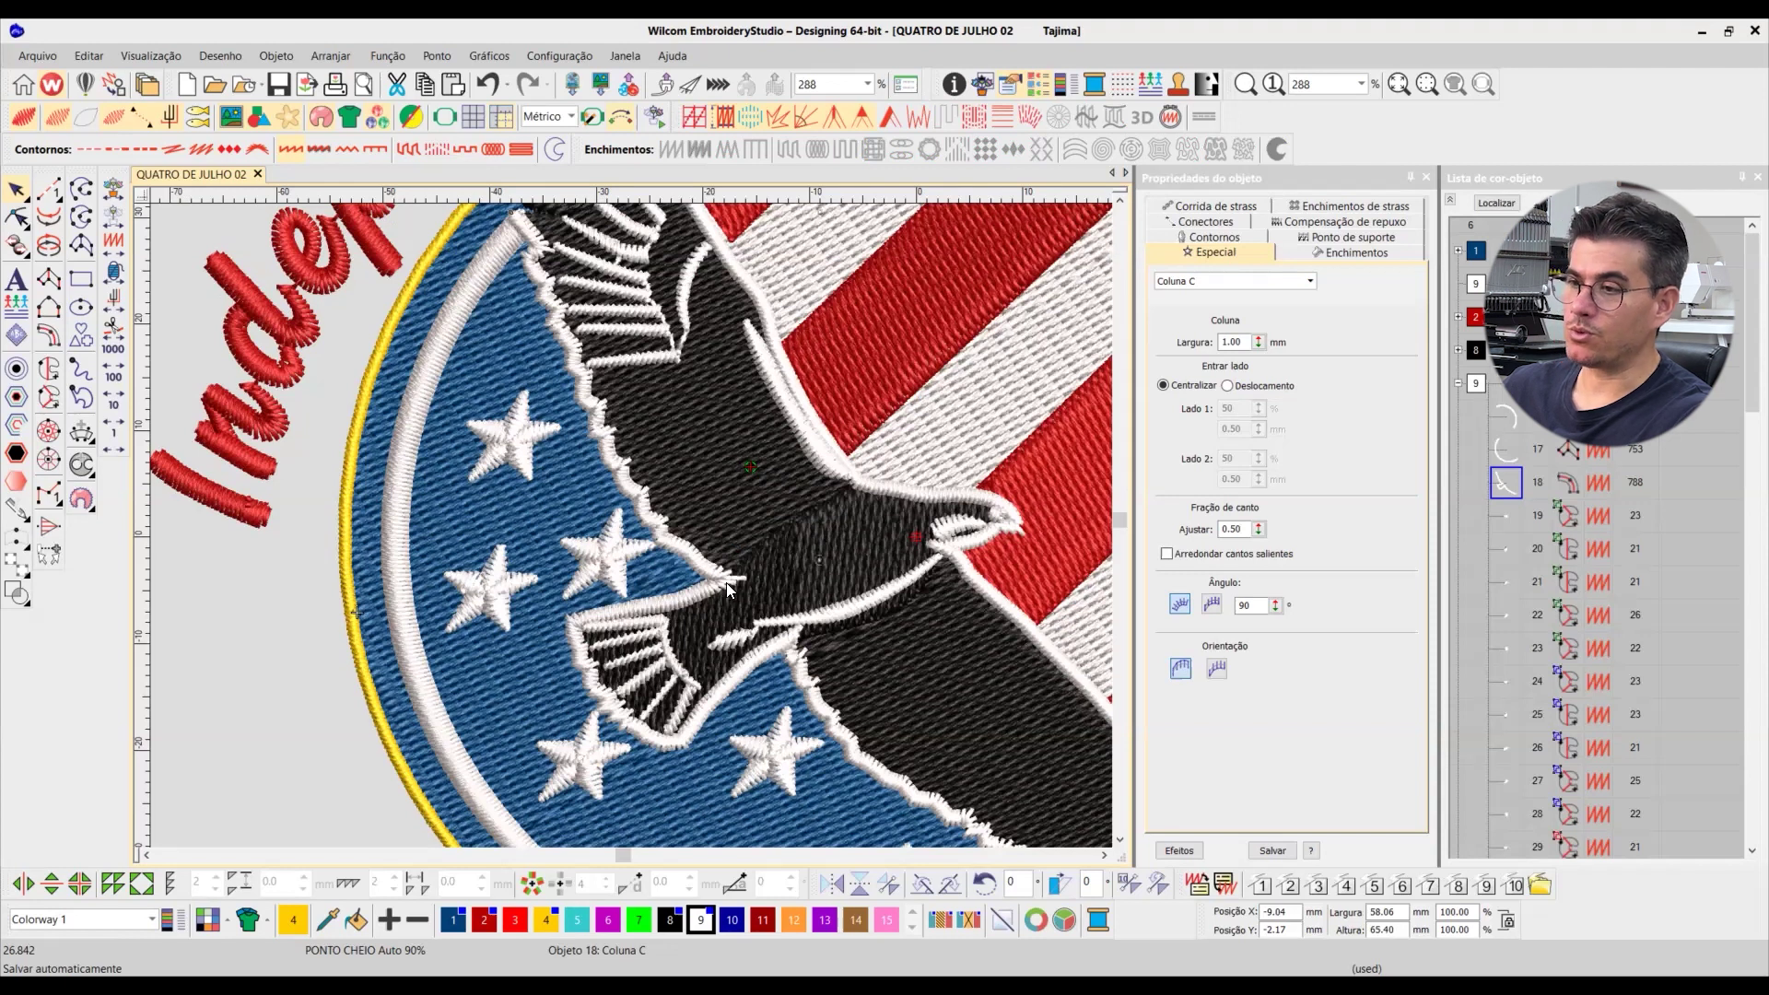
pyautogui.scroll(-1, 631, 524)
pyautogui.scroll(-1, 639, 521)
pyautogui.press('Escape')
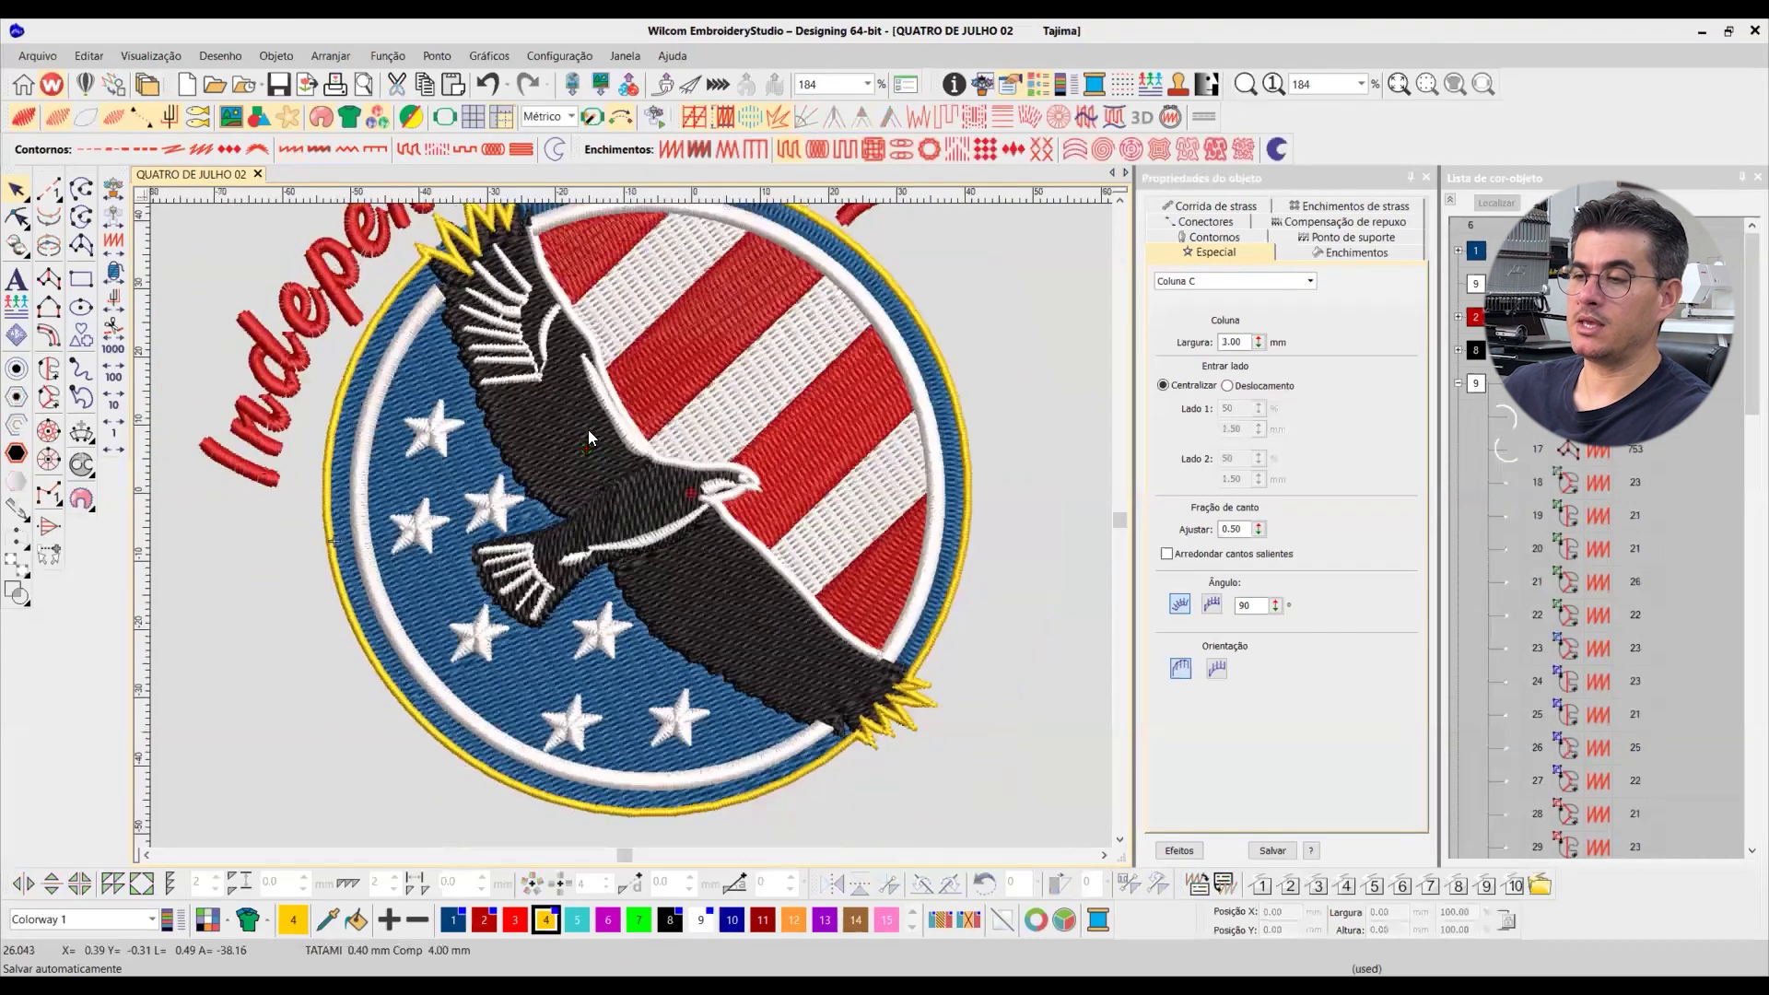
pyautogui.click(570, 328)
pyautogui.press('Delete')
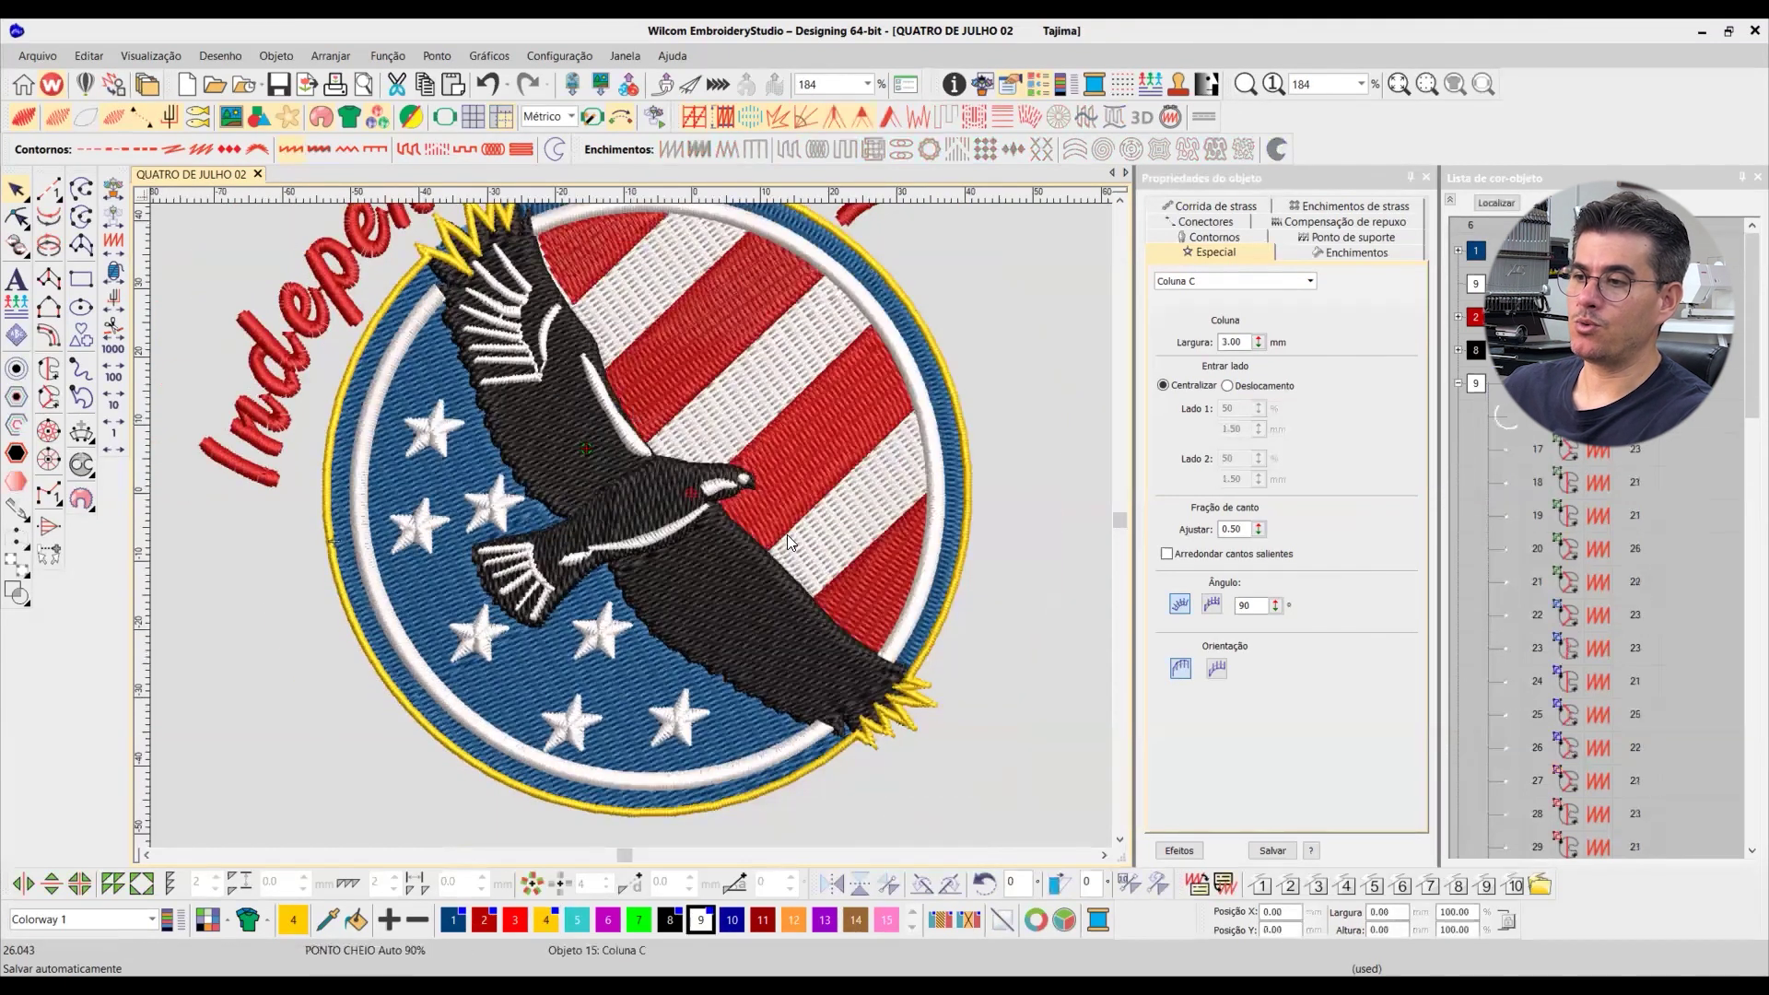
# Step: Examine the complete design and the eagle without its white contours, and collapse the colour-object list to its colour groups
pyautogui.scroll(-1, 635, 521)
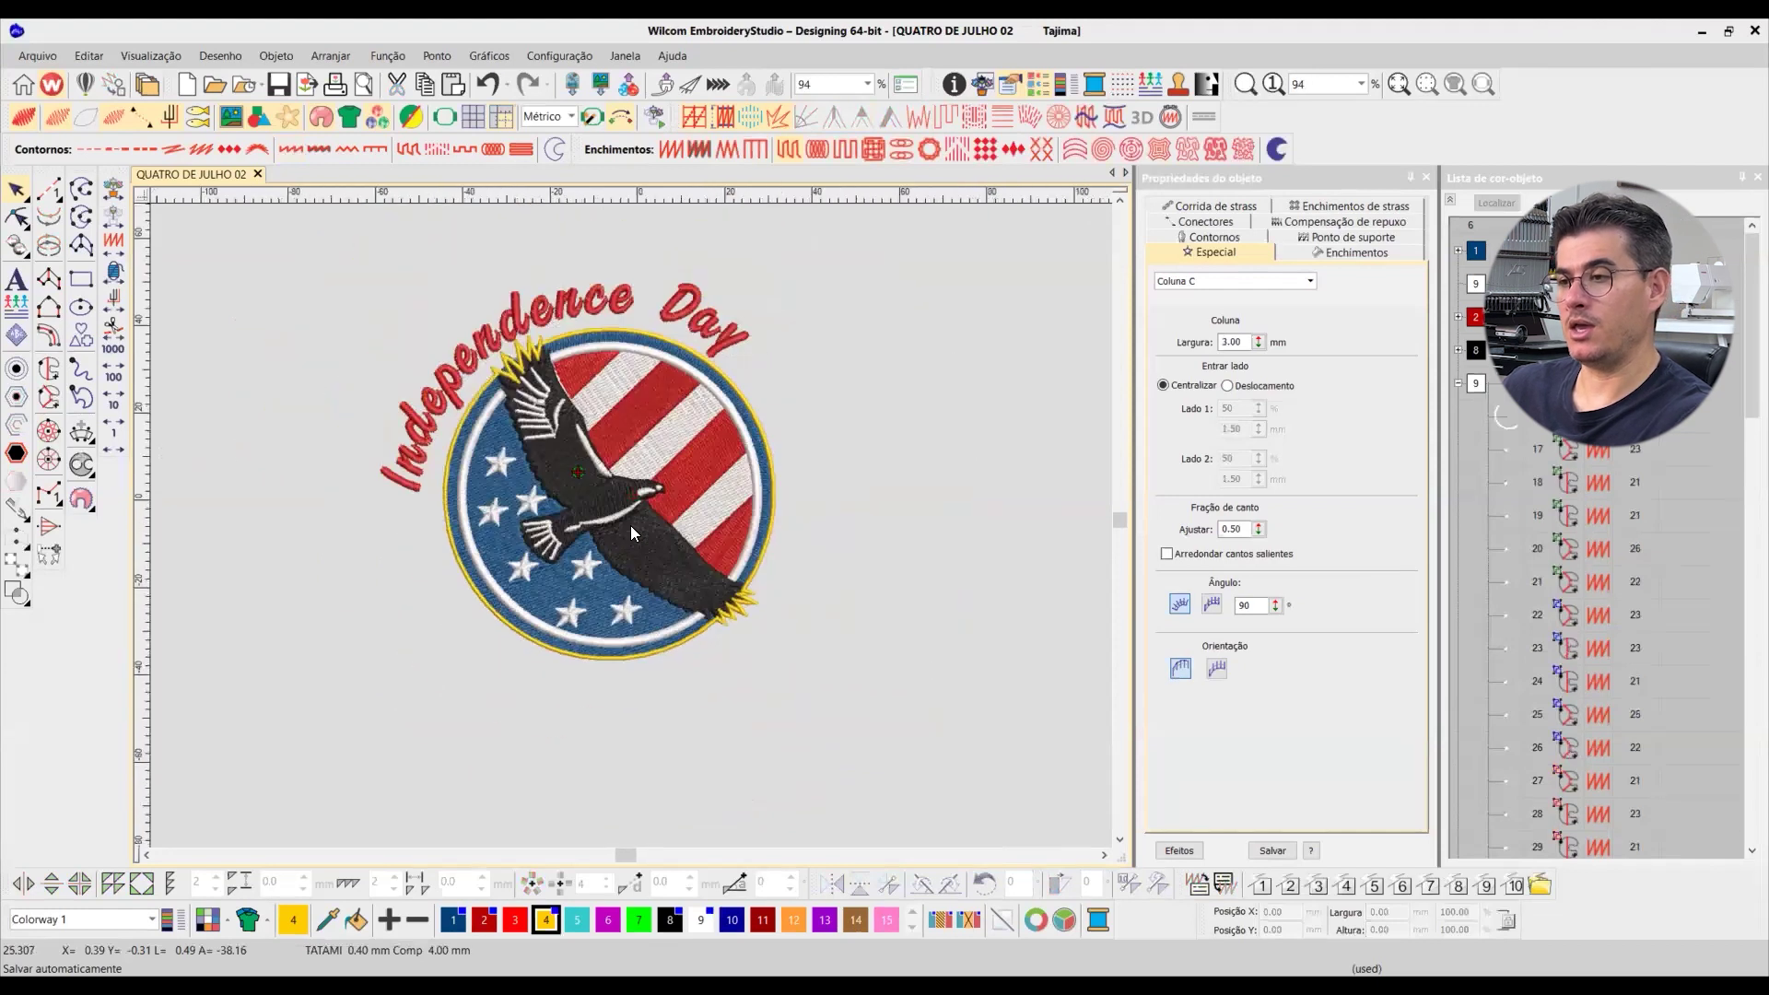
pyautogui.scroll(-1, 630, 525)
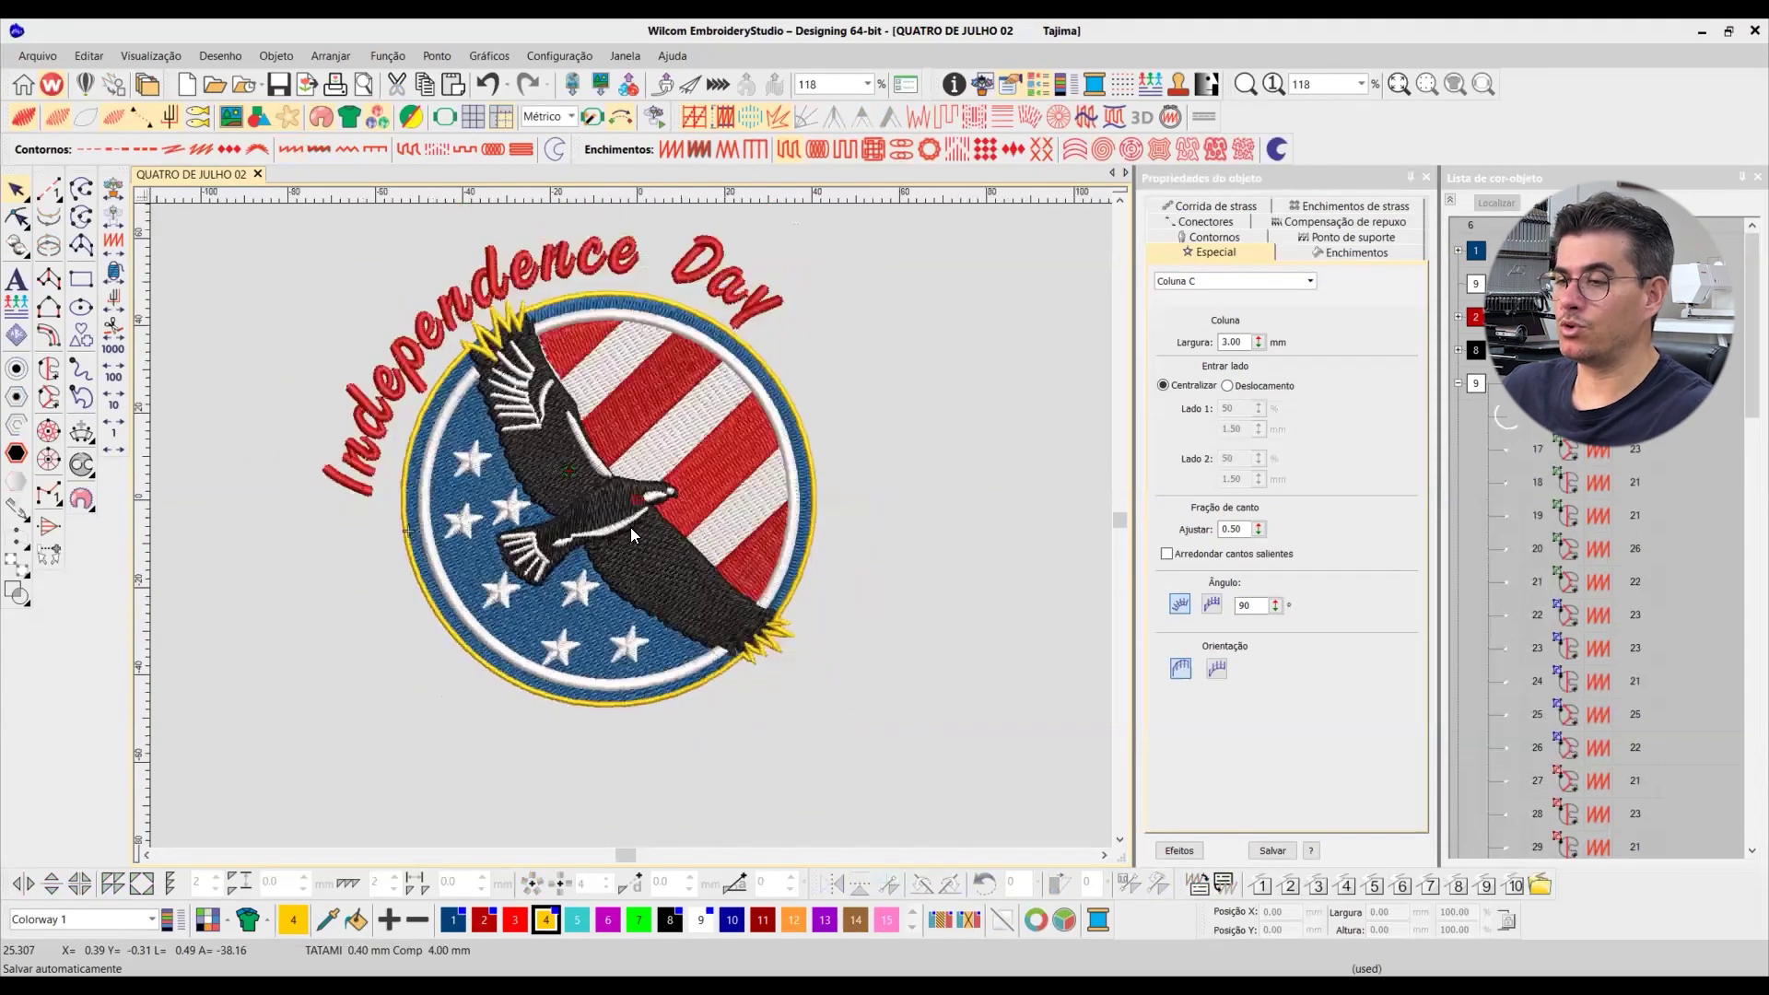
pyautogui.press('b')
pyautogui.moveTo(381, 283); pyautogui.dragTo(875, 719)
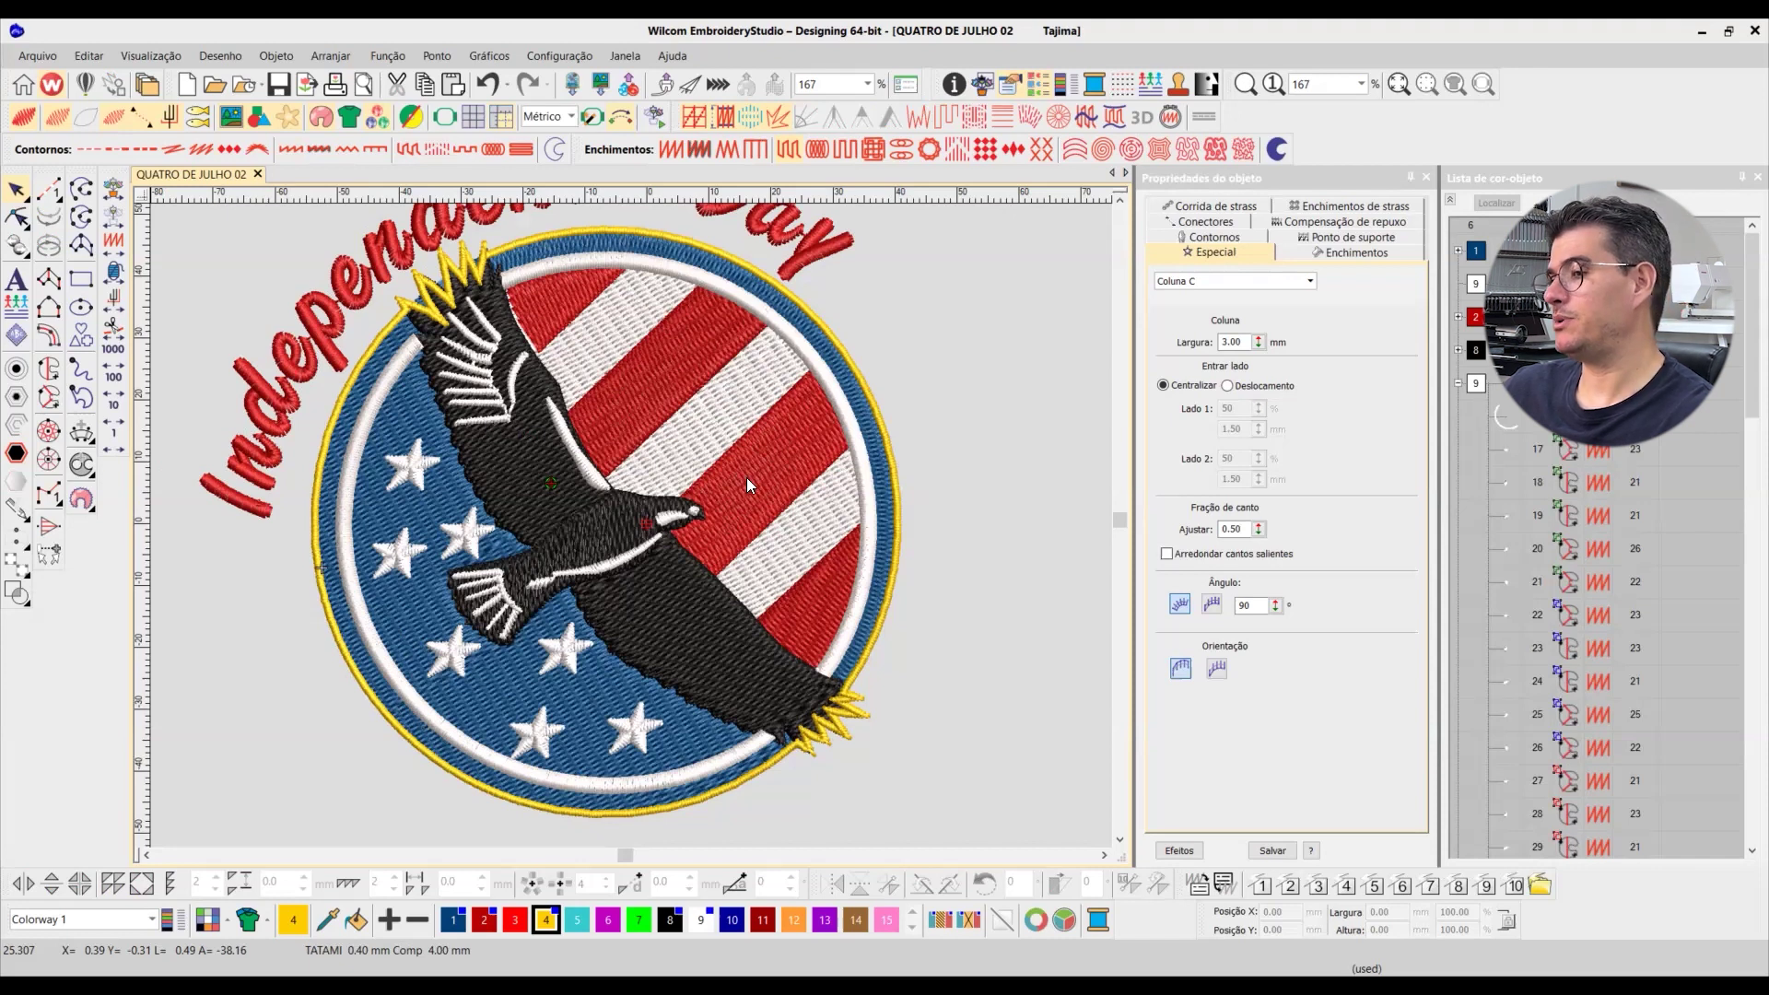
pyautogui.scroll(1, 588, 481)
pyautogui.scroll(1, 632, 539)
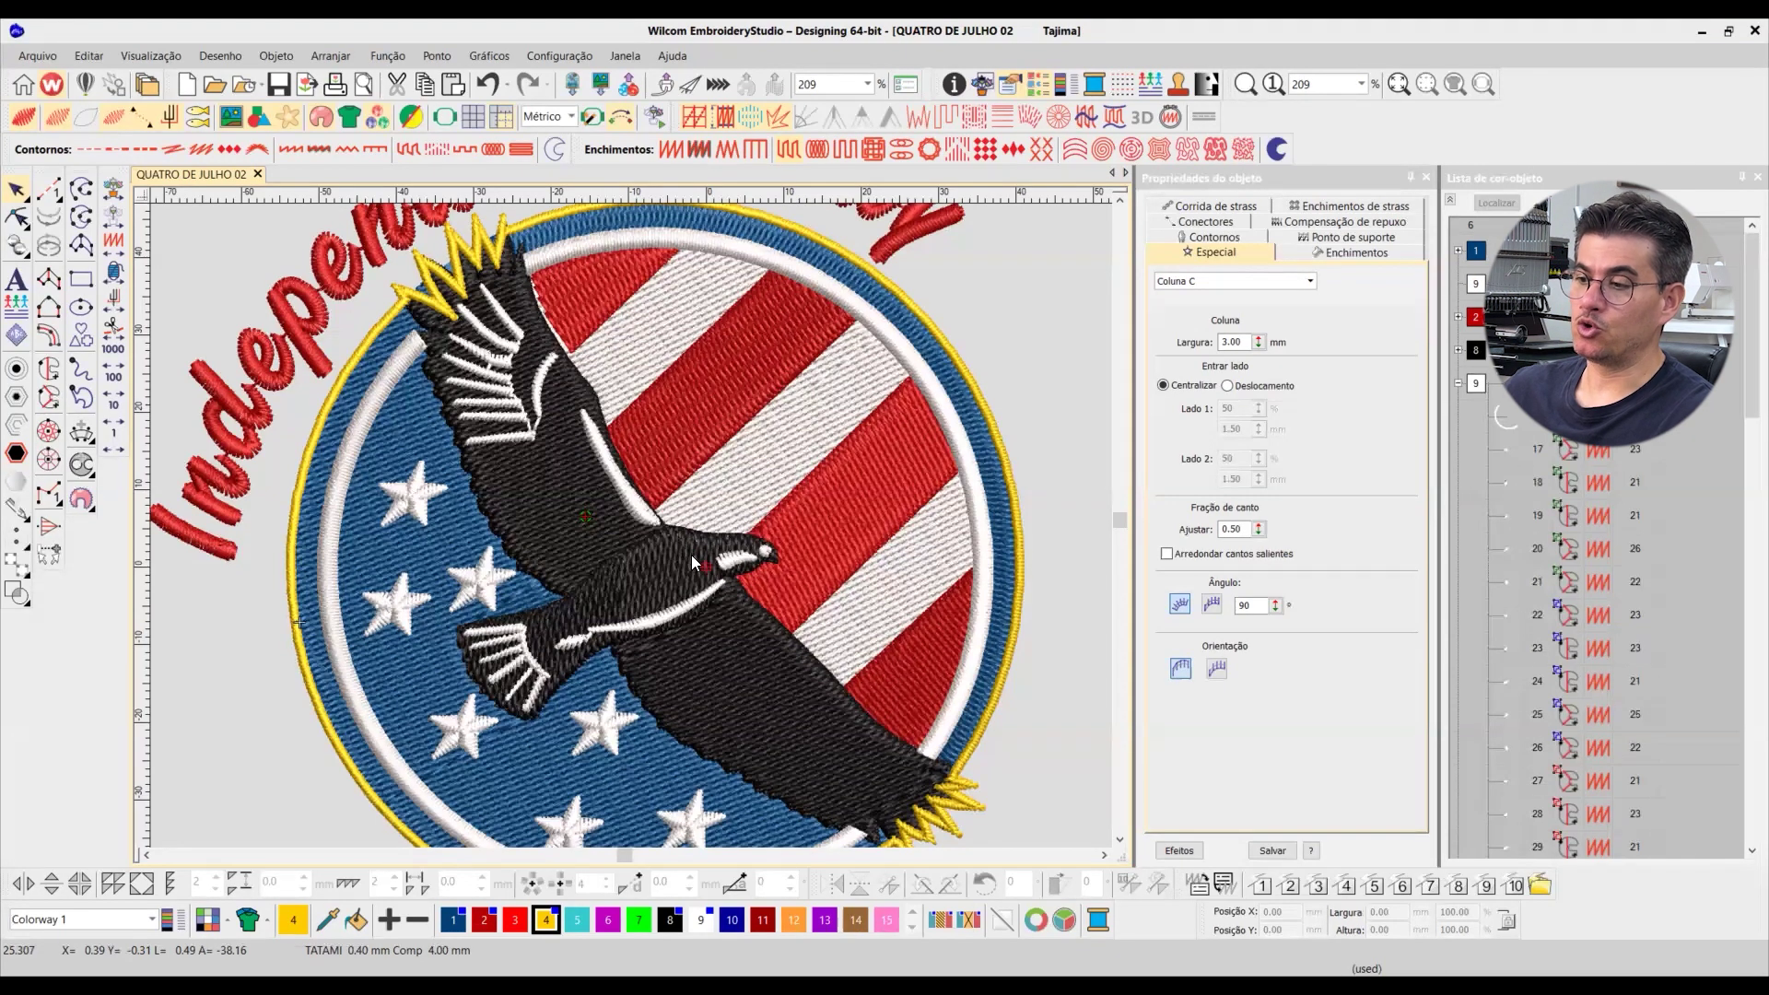
pyautogui.click(1450, 200)
# Step: Reshape the wing-side edge of the red stripe nearest the upper wing tip so that it extends farther under the black wing
pyautogui.scroll(1, 635, 556)
pyautogui.scroll(2, 635, 557)
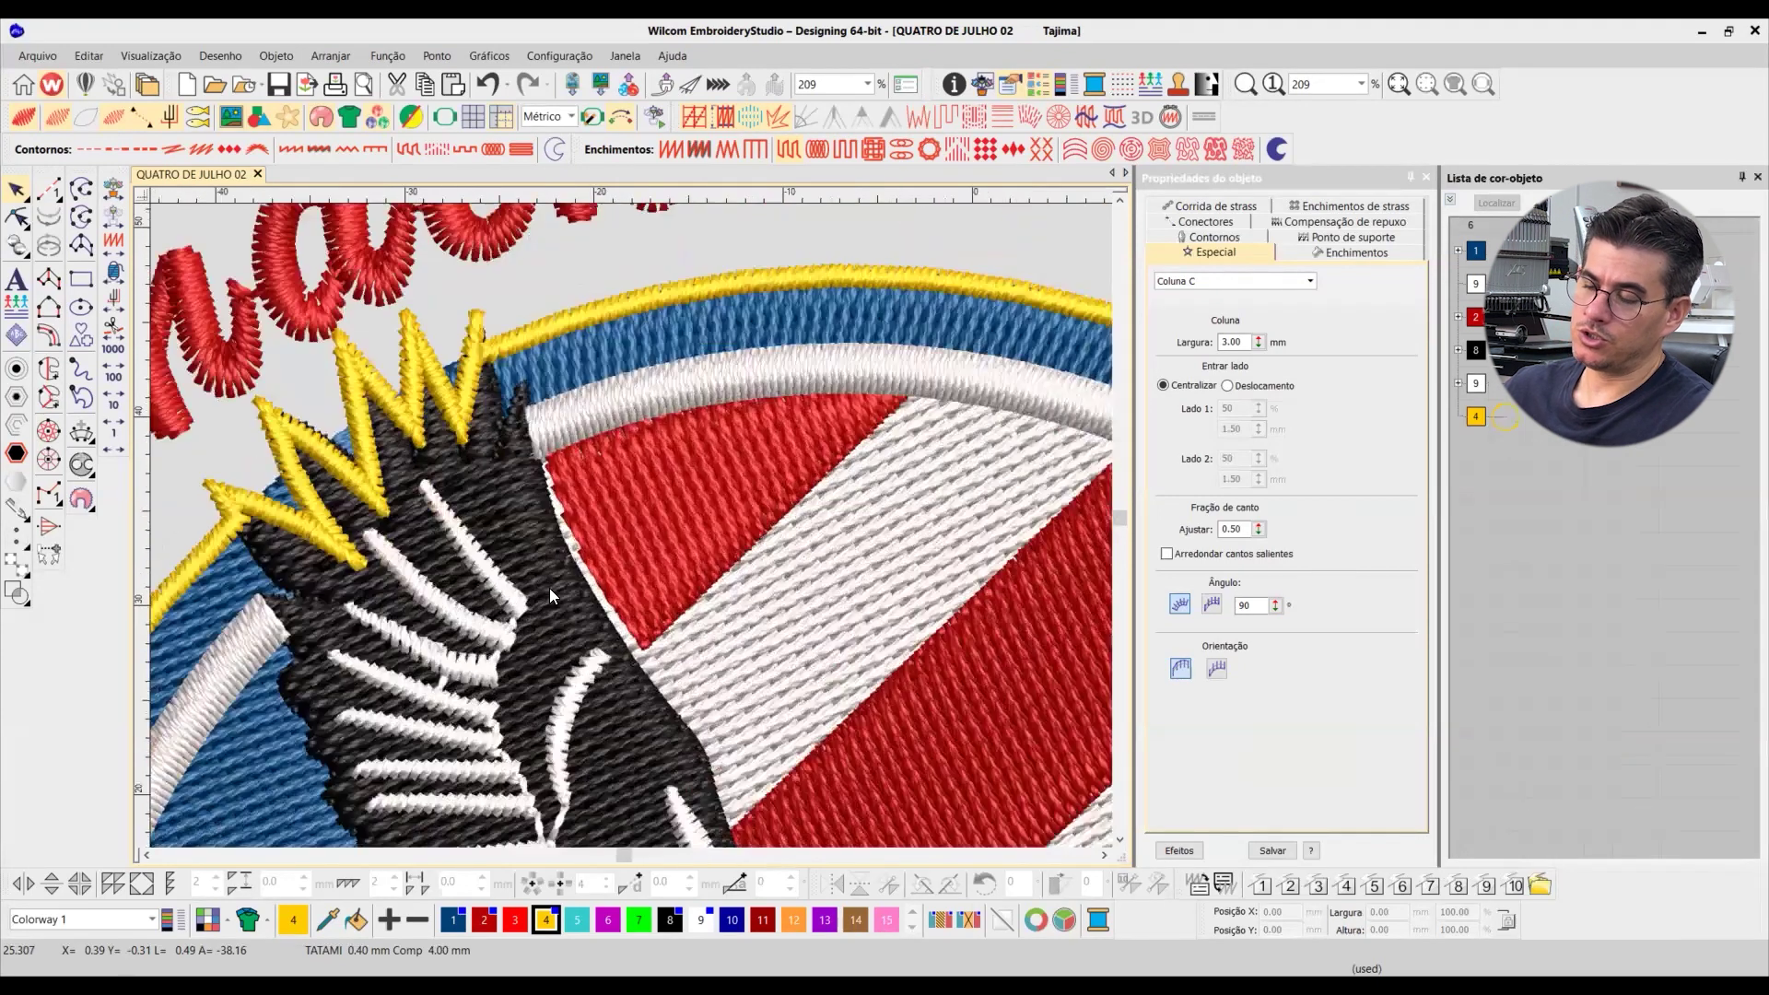
pyautogui.click(593, 525)
pyautogui.press('h')
pyautogui.moveTo(642, 647); pyautogui.dragTo(623, 655)
pyautogui.rightClick(576, 539)
pyautogui.moveTo(576, 539); pyautogui.dragTo(560, 538)
pyautogui.moveTo(547, 456); pyautogui.dragTo(537, 458)
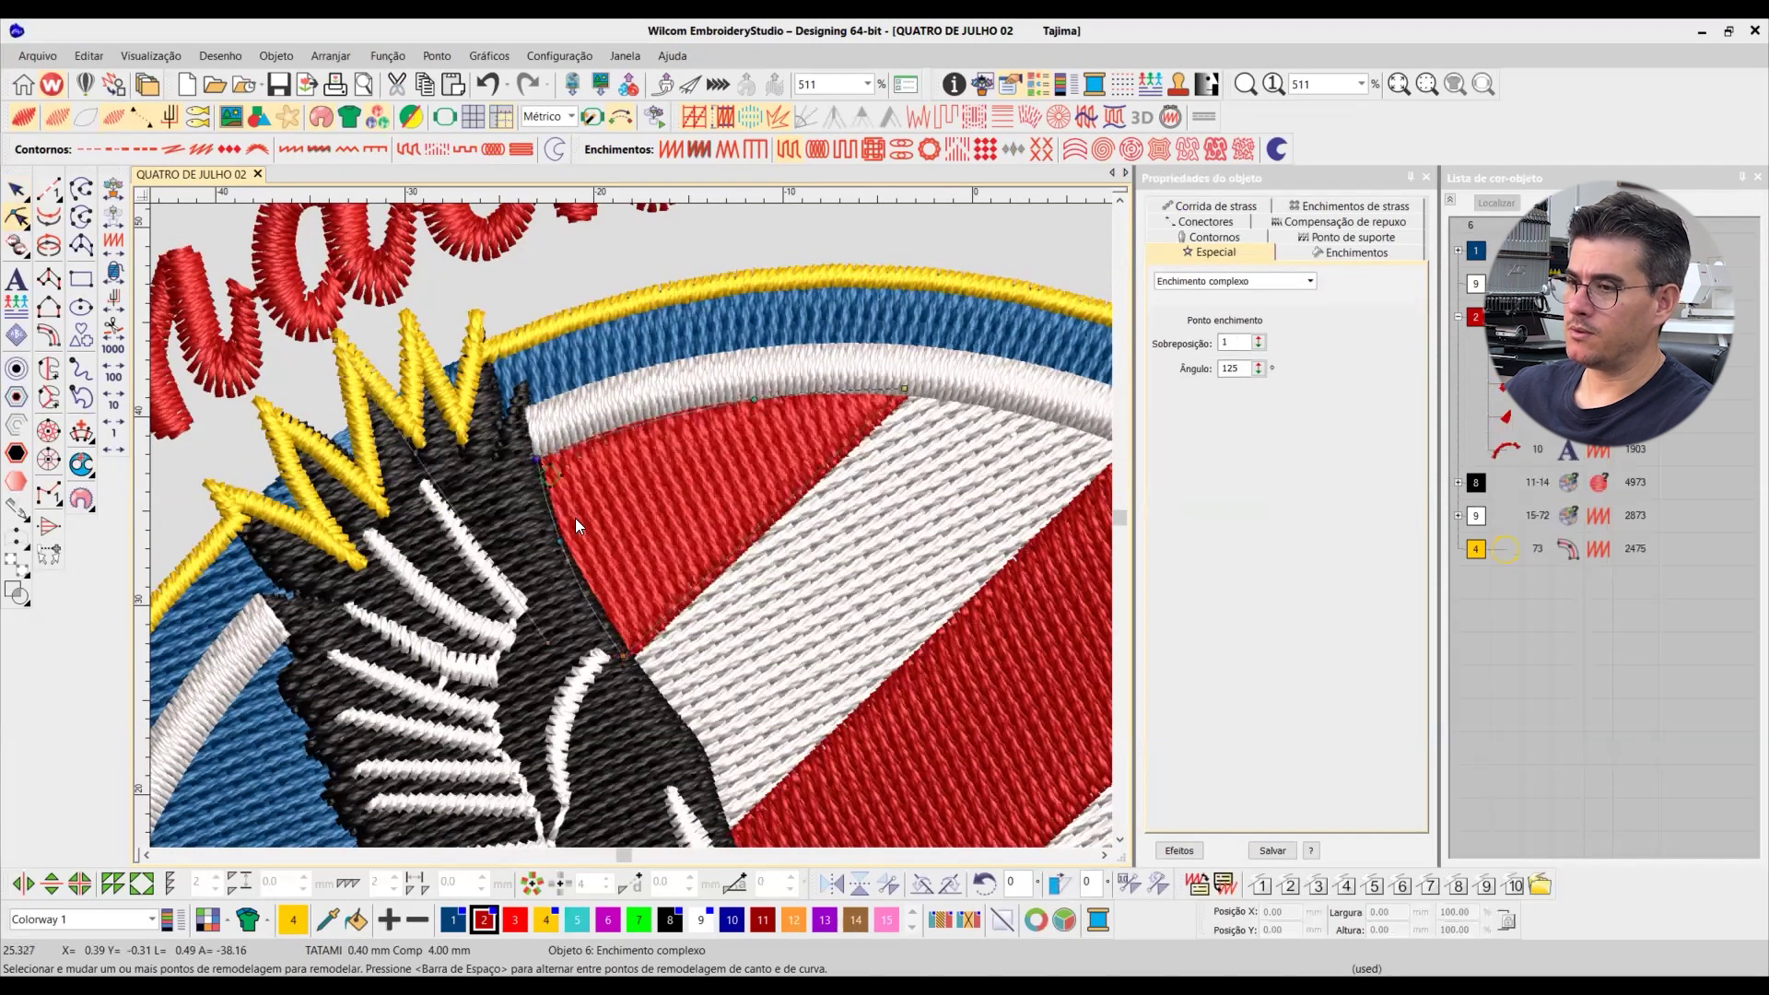
pyautogui.click(11, 185)
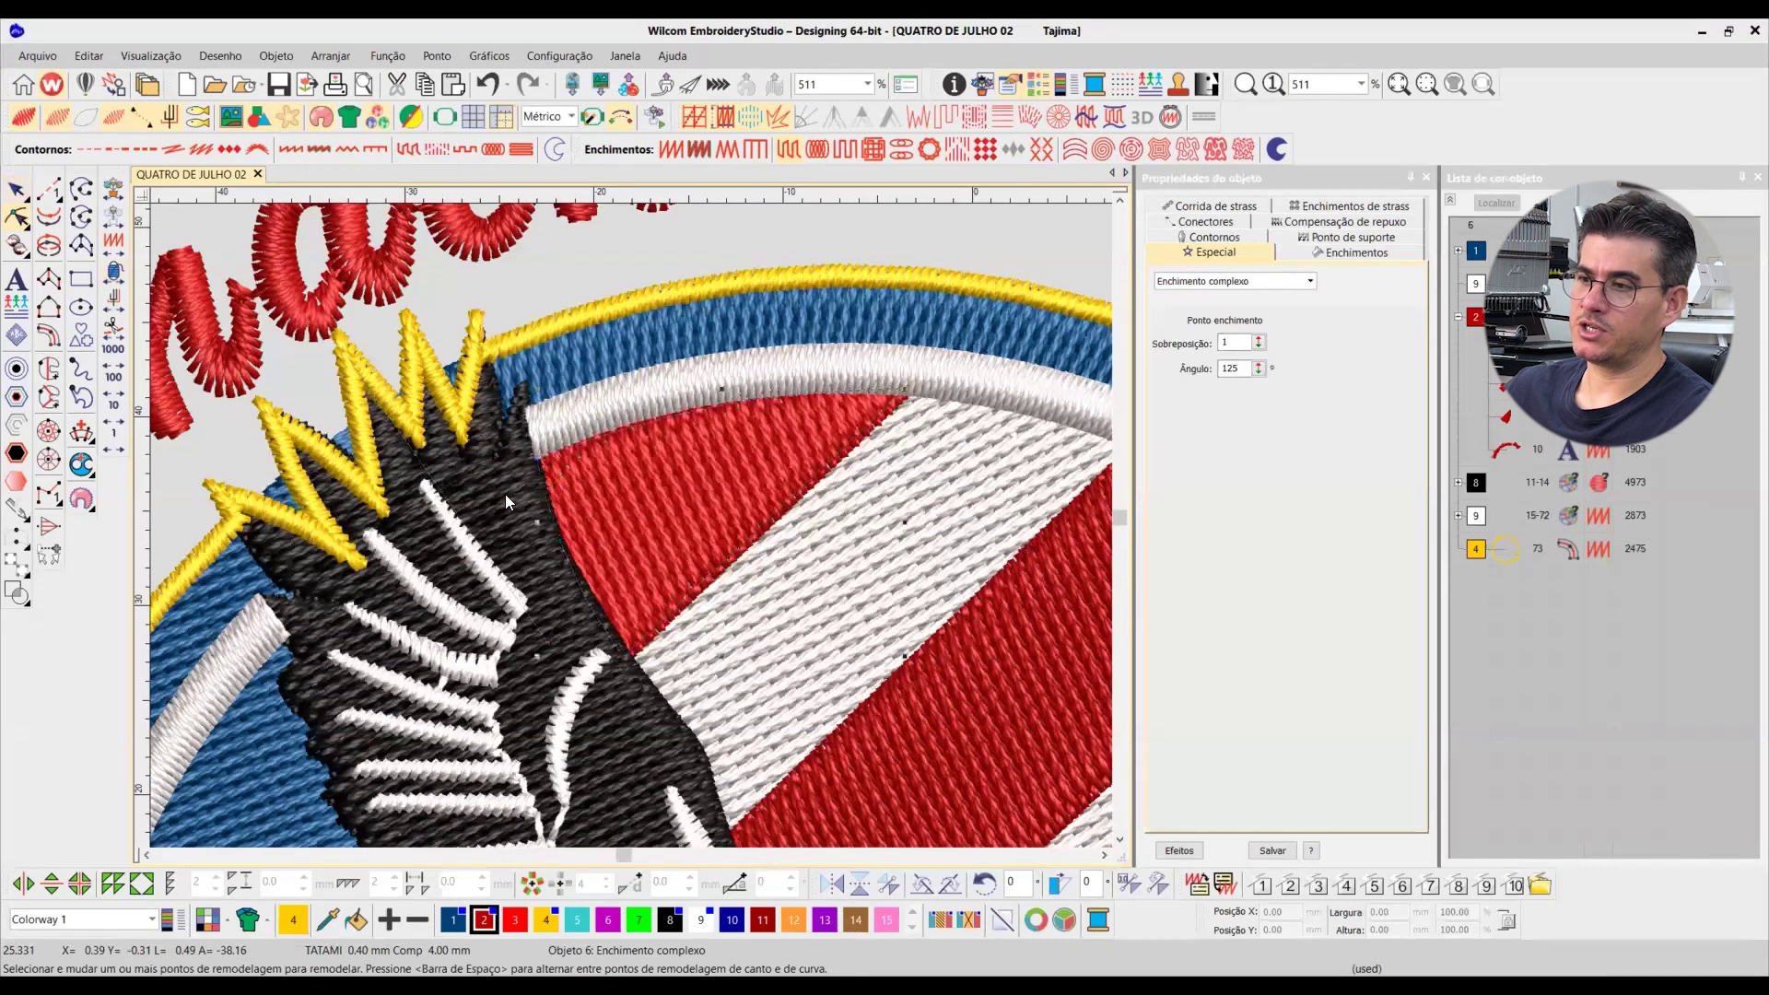
# Step: Isolate the yellow circular outline and set its column width to 1 mm
pyautogui.scroll(-2, 792, 564)
pyautogui.click(1476, 557)
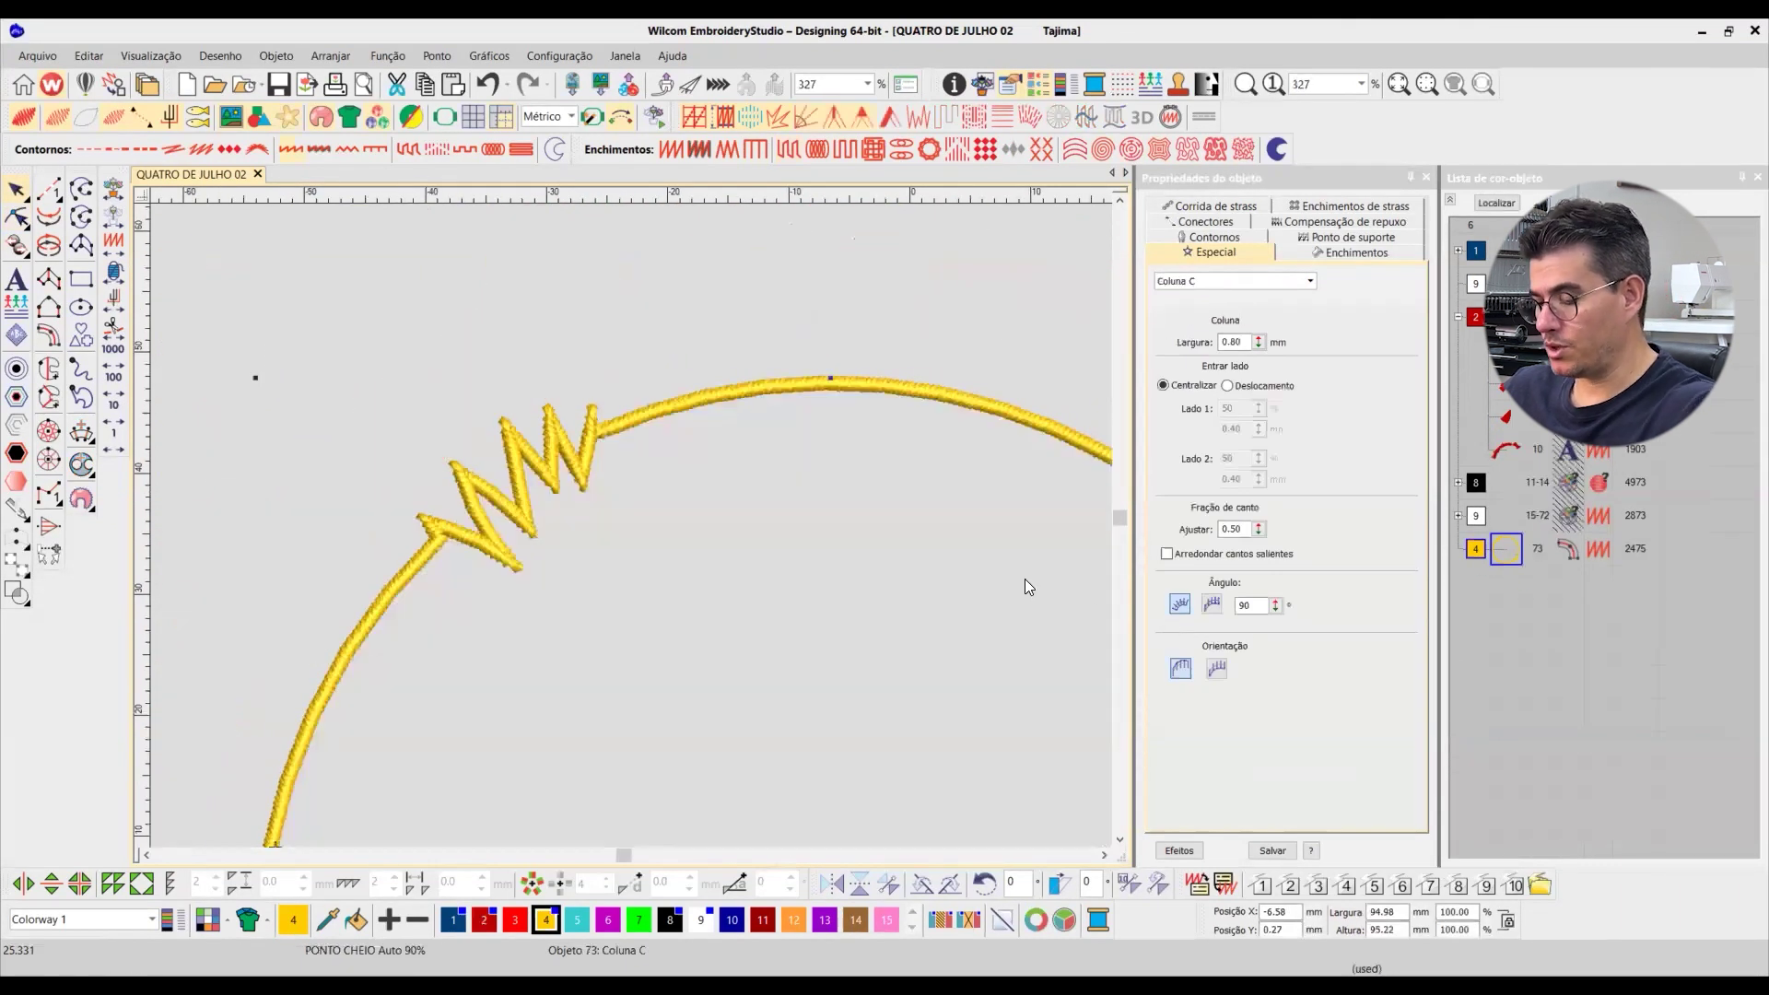
pyautogui.press('0')
pyautogui.click(781, 578)
pyautogui.click(784, 586)
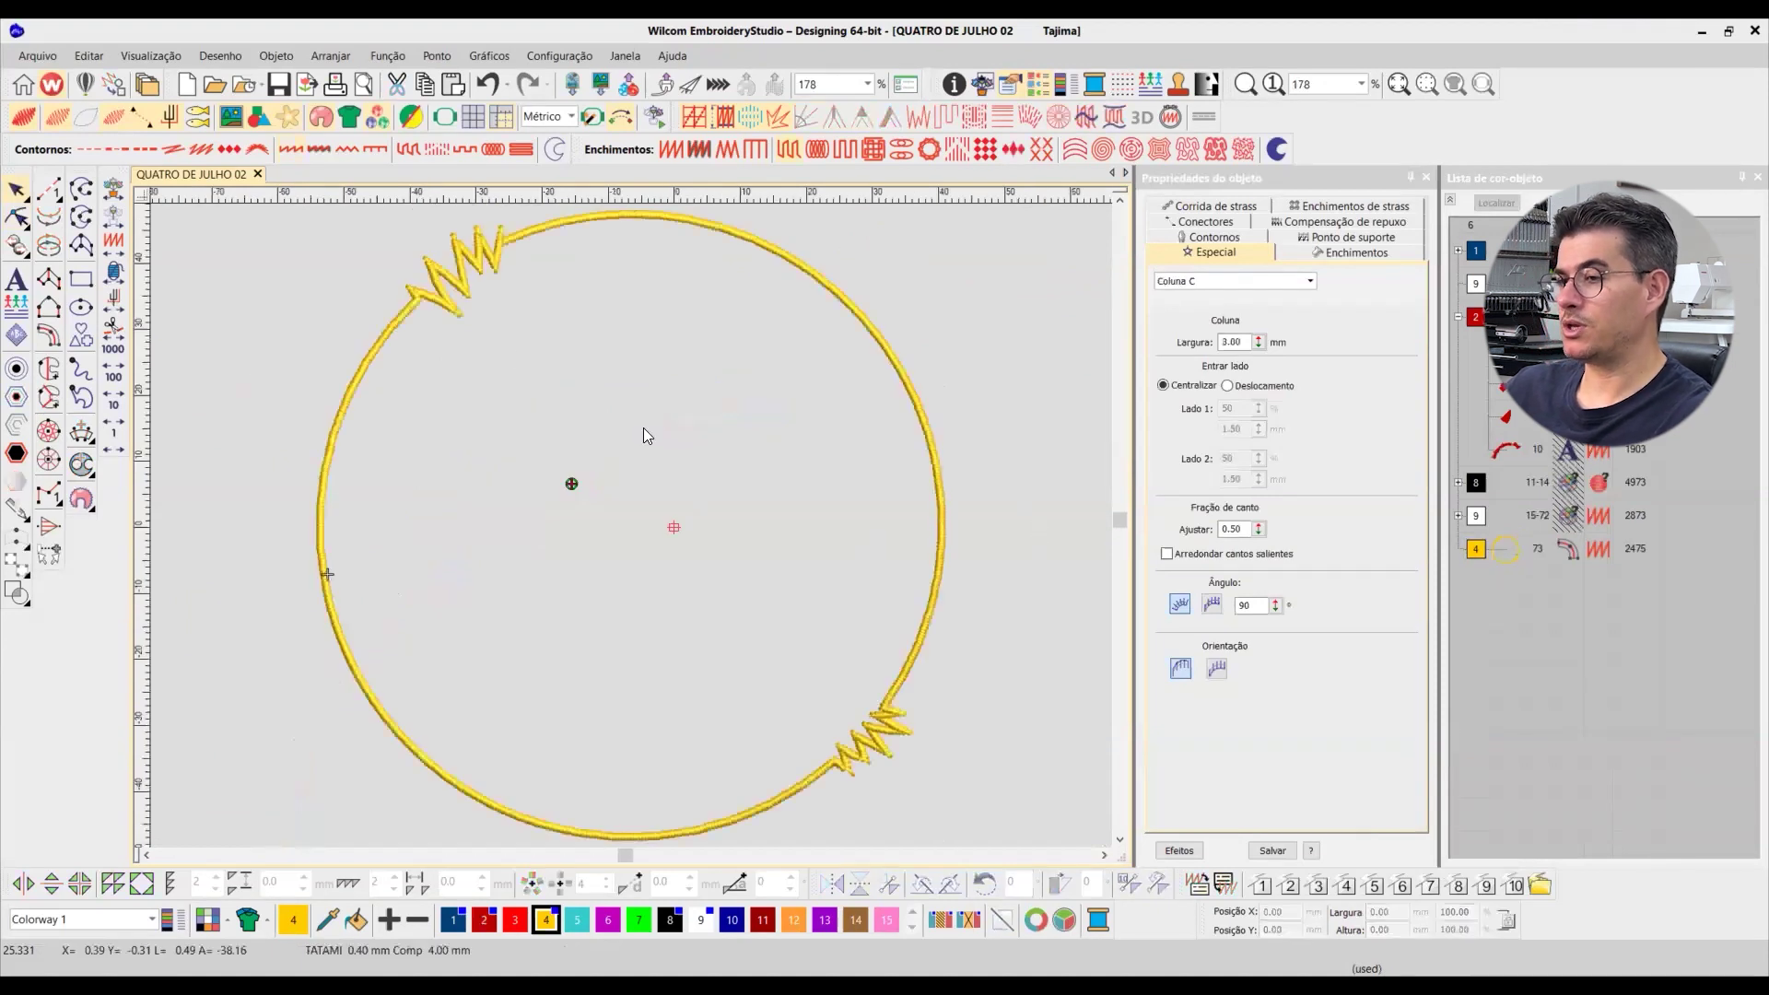
pyautogui.click(400, 315)
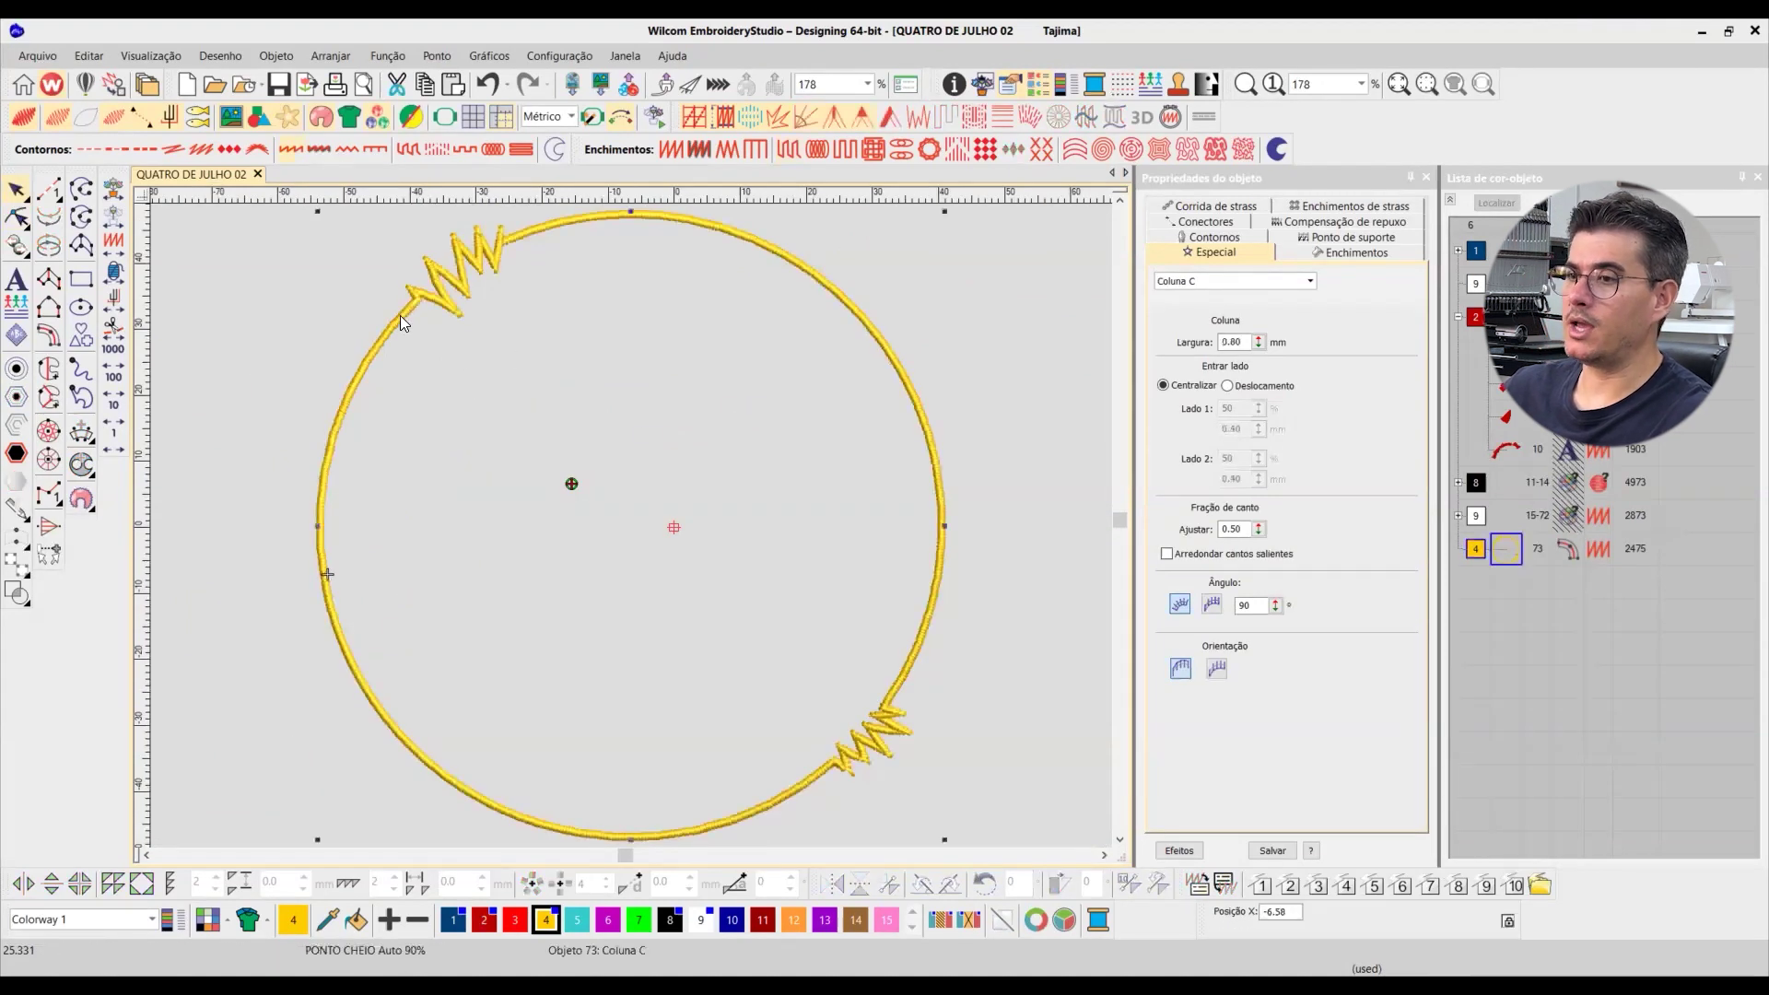
pyautogui.doubleClick(1232, 342)
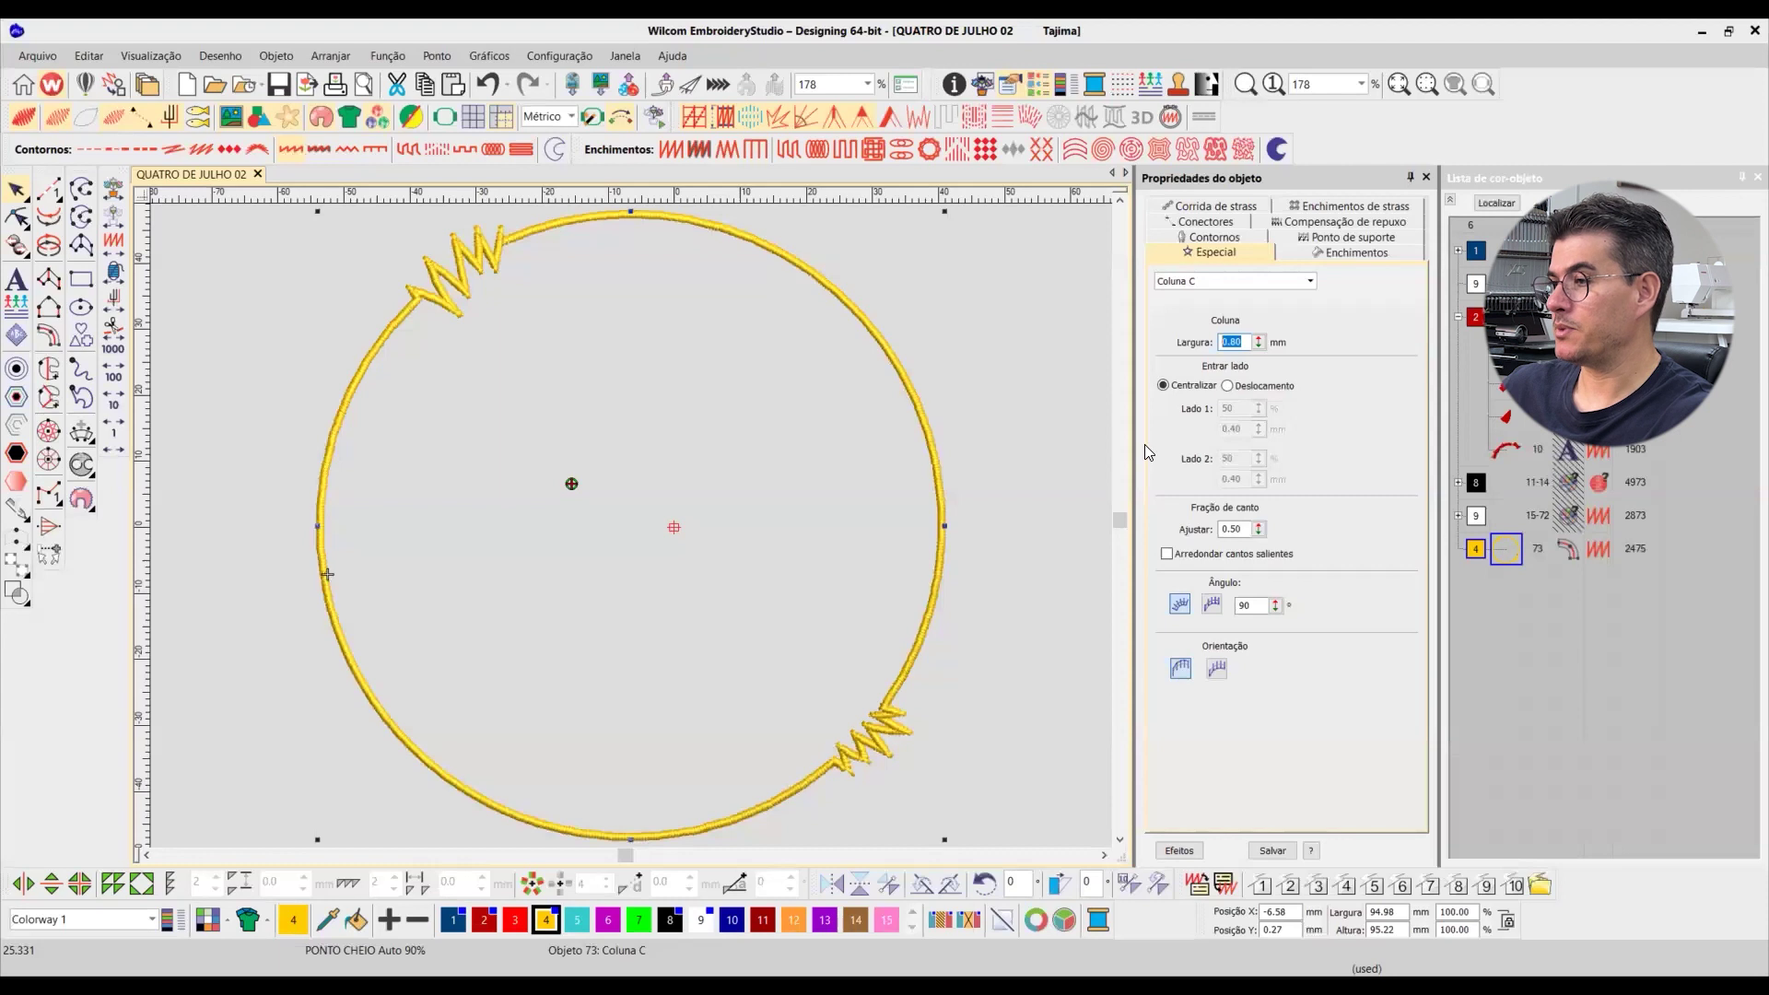
pyautogui.write('1')
pyautogui.press('Return')
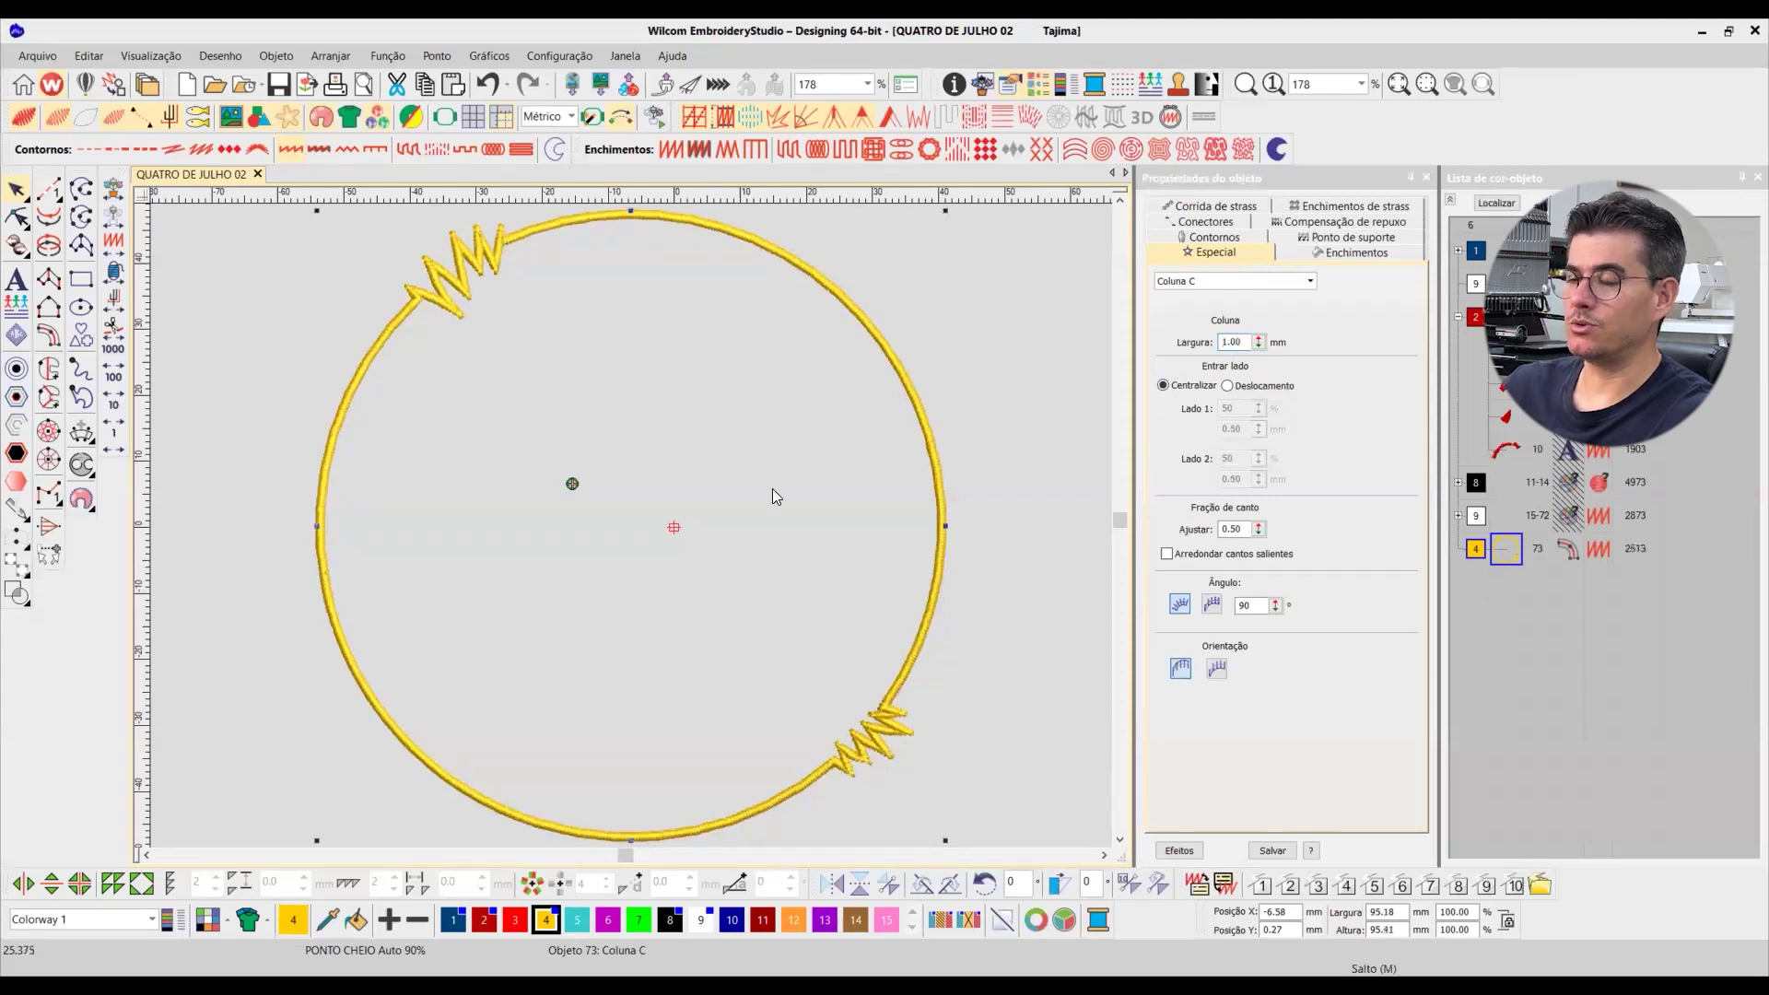
# Step: Inspect the yellow outline's zigzag sections at both wing tips, and show the complete design again with nothing selected
pyautogui.scroll(6, 495, 297)
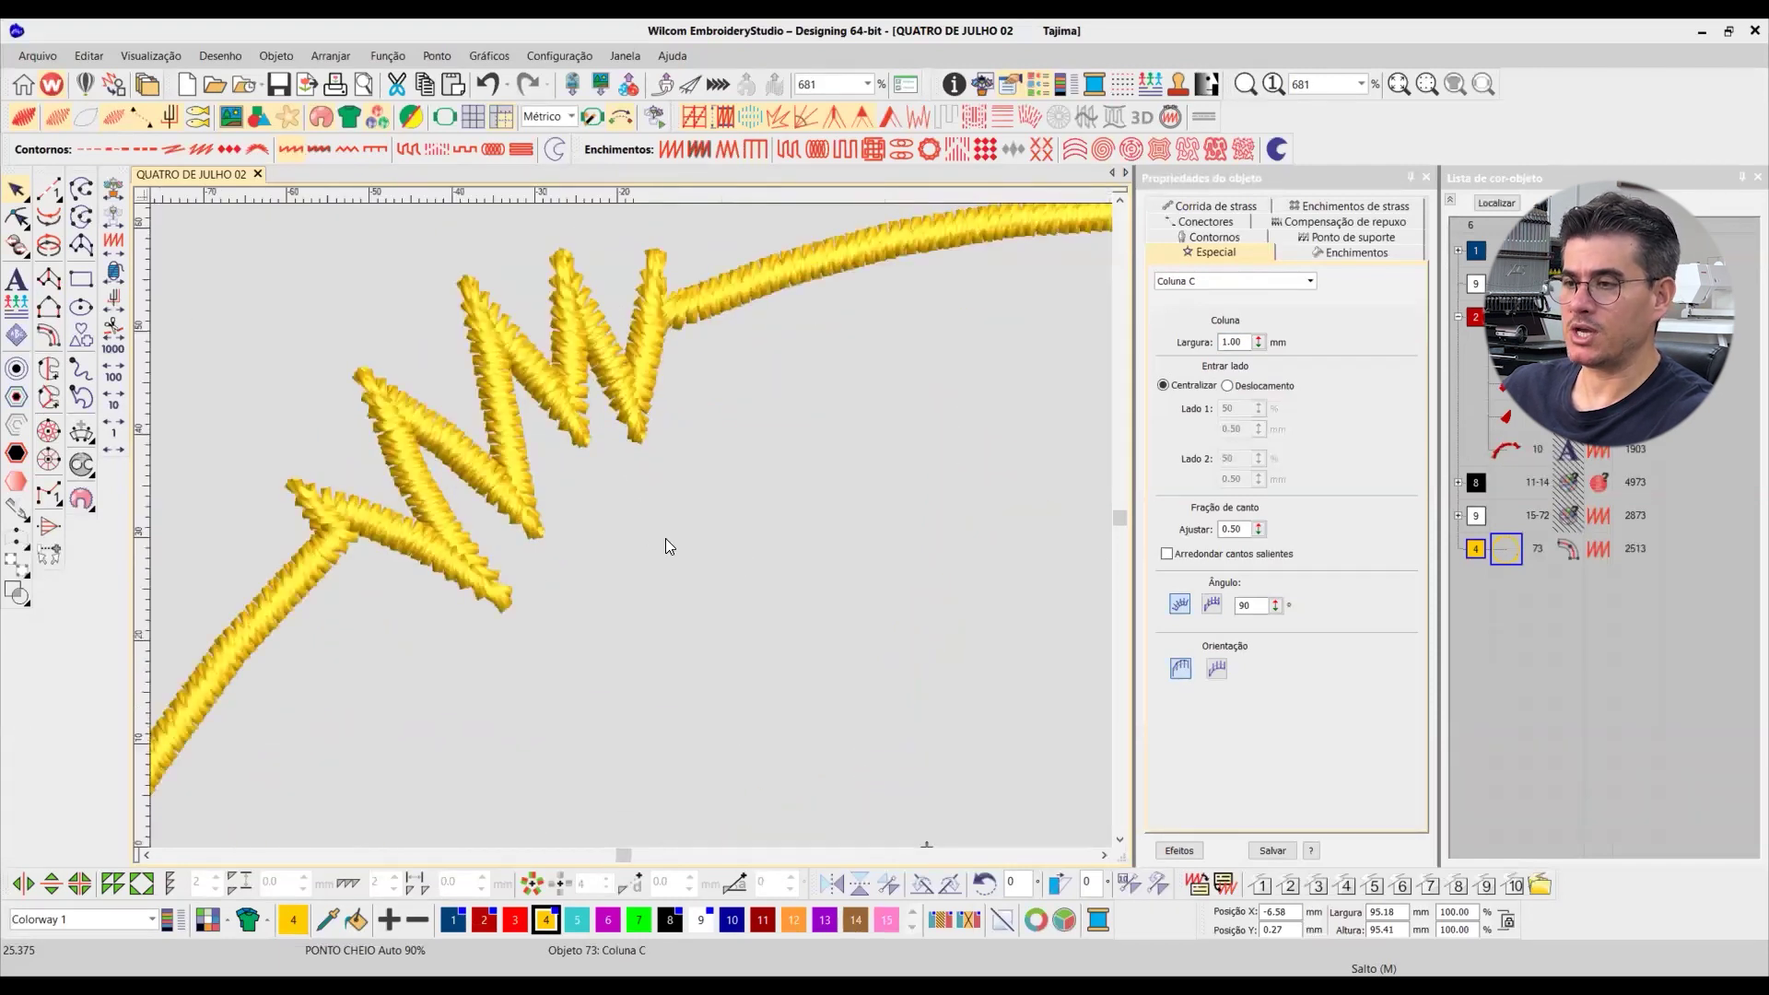
pyautogui.scroll(-4, 666, 538)
pyautogui.scroll(2, 630, 525)
pyautogui.scroll(3, 630, 523)
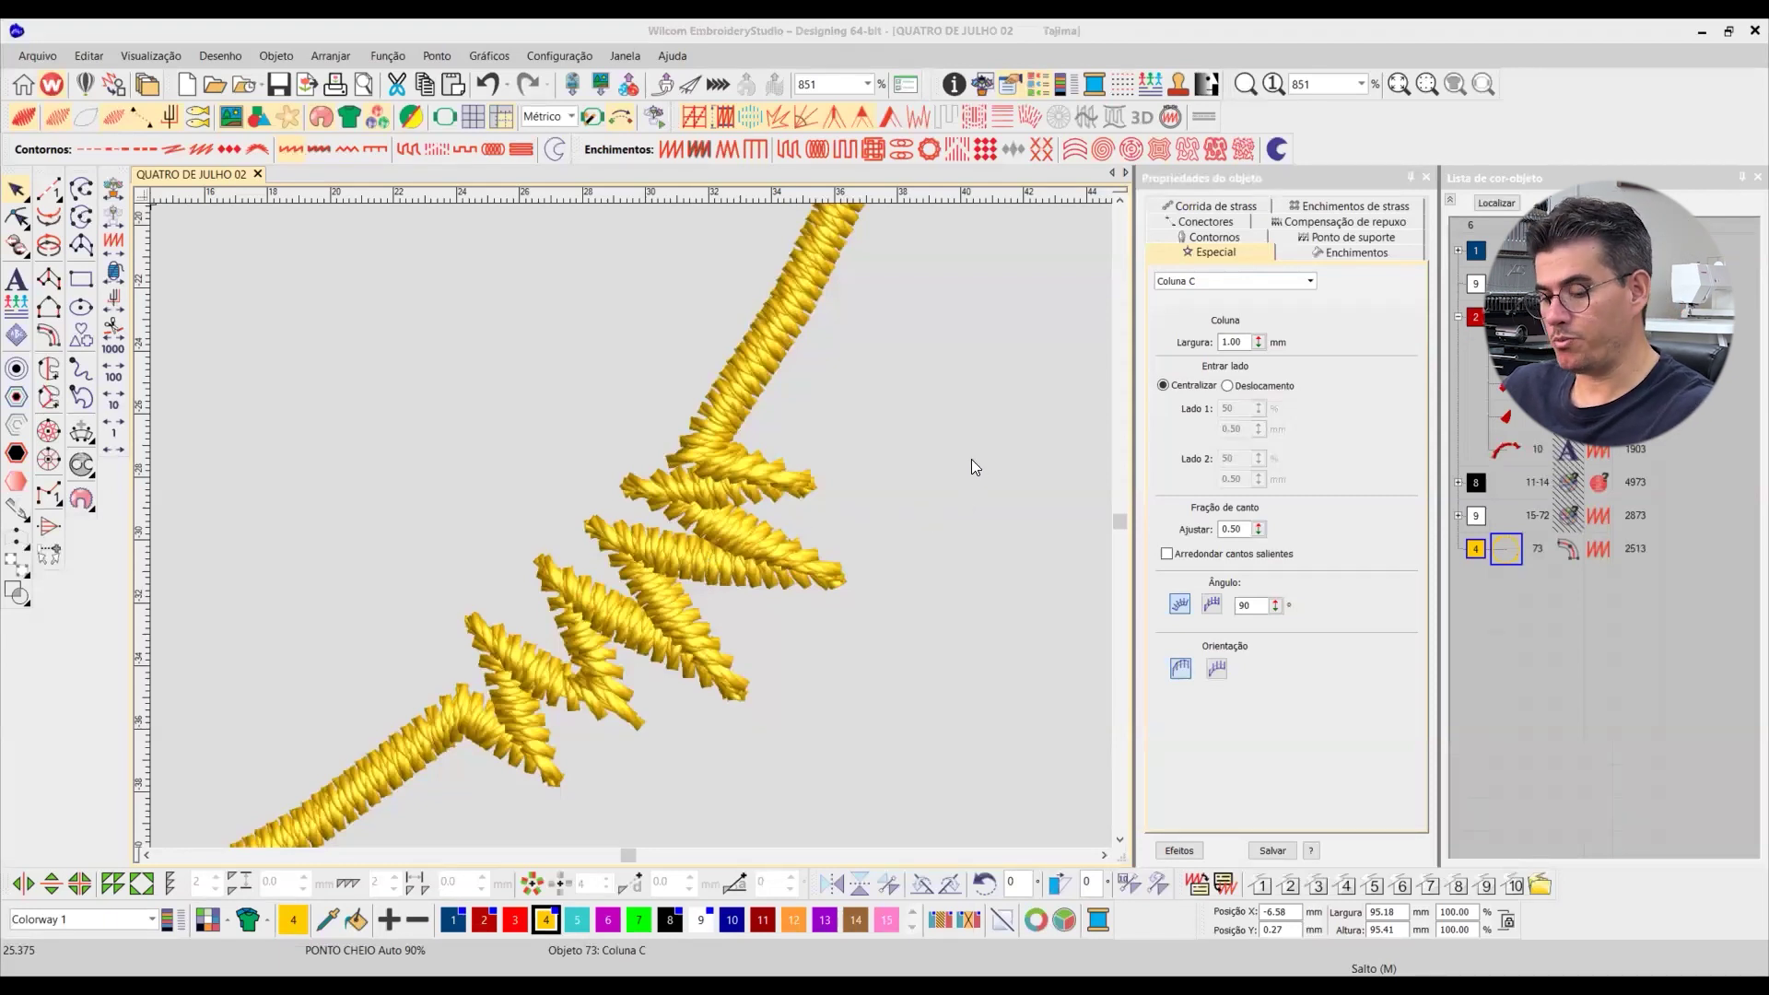
pyautogui.press('1')
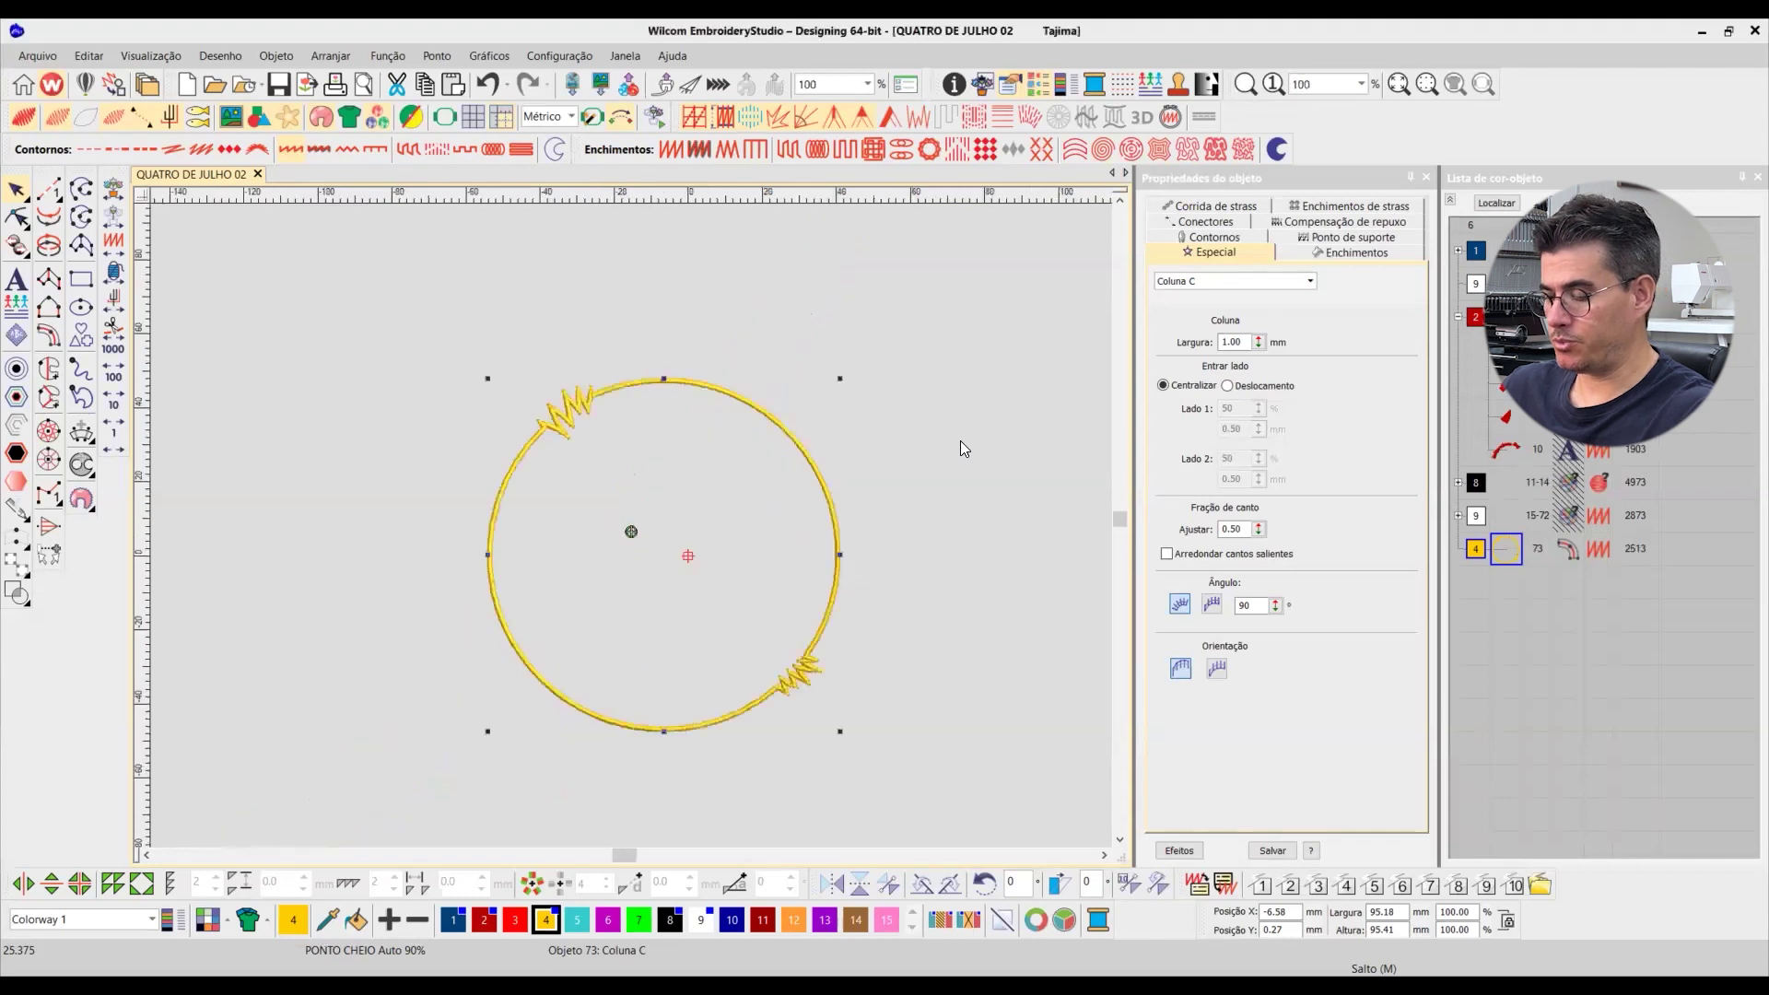
pyautogui.press('Escape')
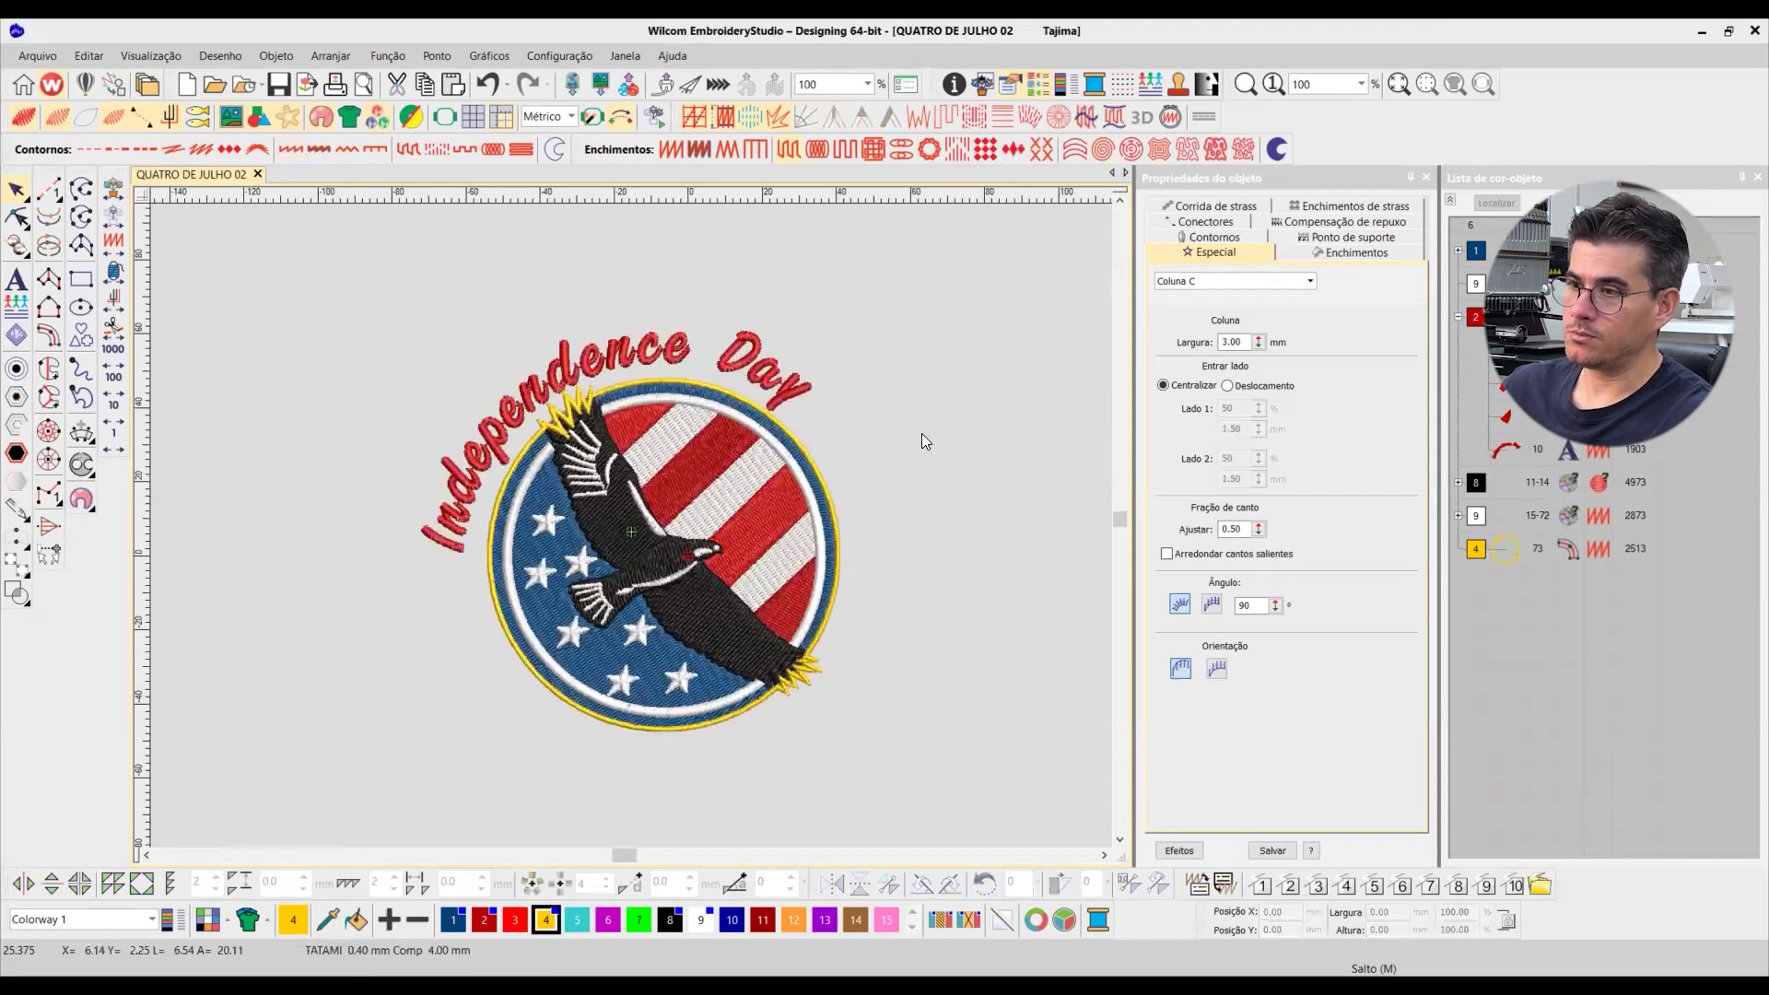
# Step: Delete the yellow outline that runs around the emblem and zigzags over both wing tips
pyautogui.press('0')
pyautogui.click(900, 410)
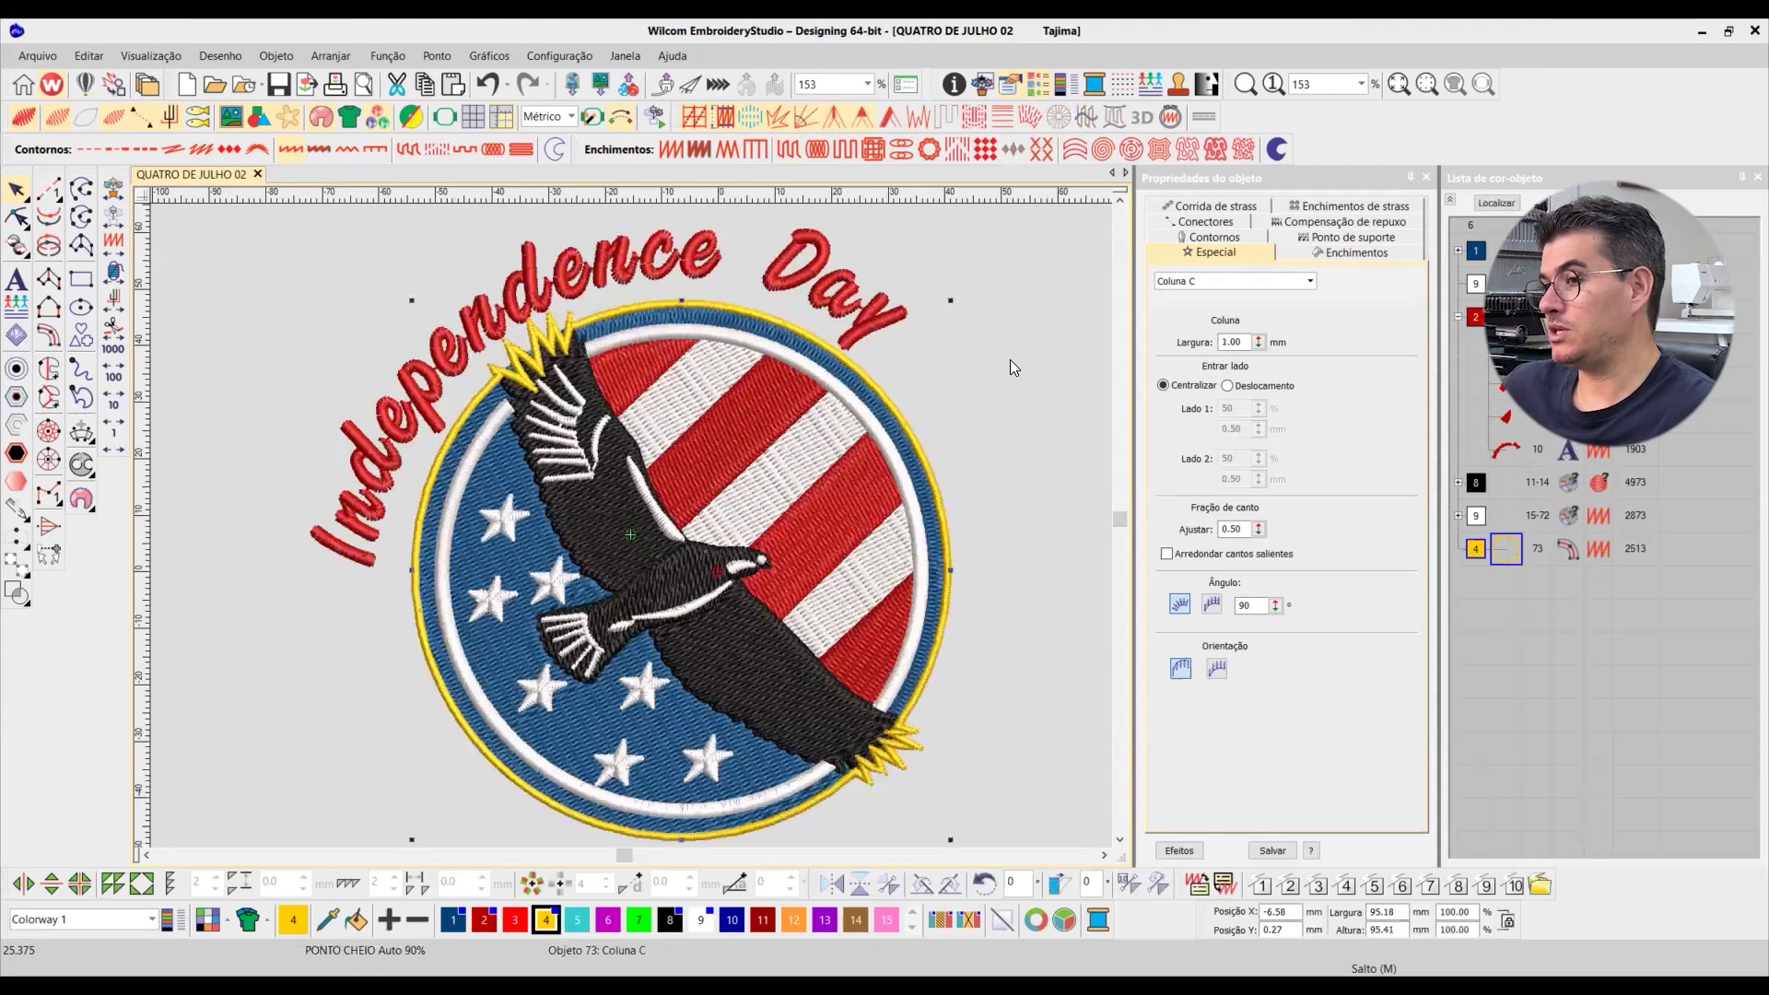
pyautogui.press('Delete')
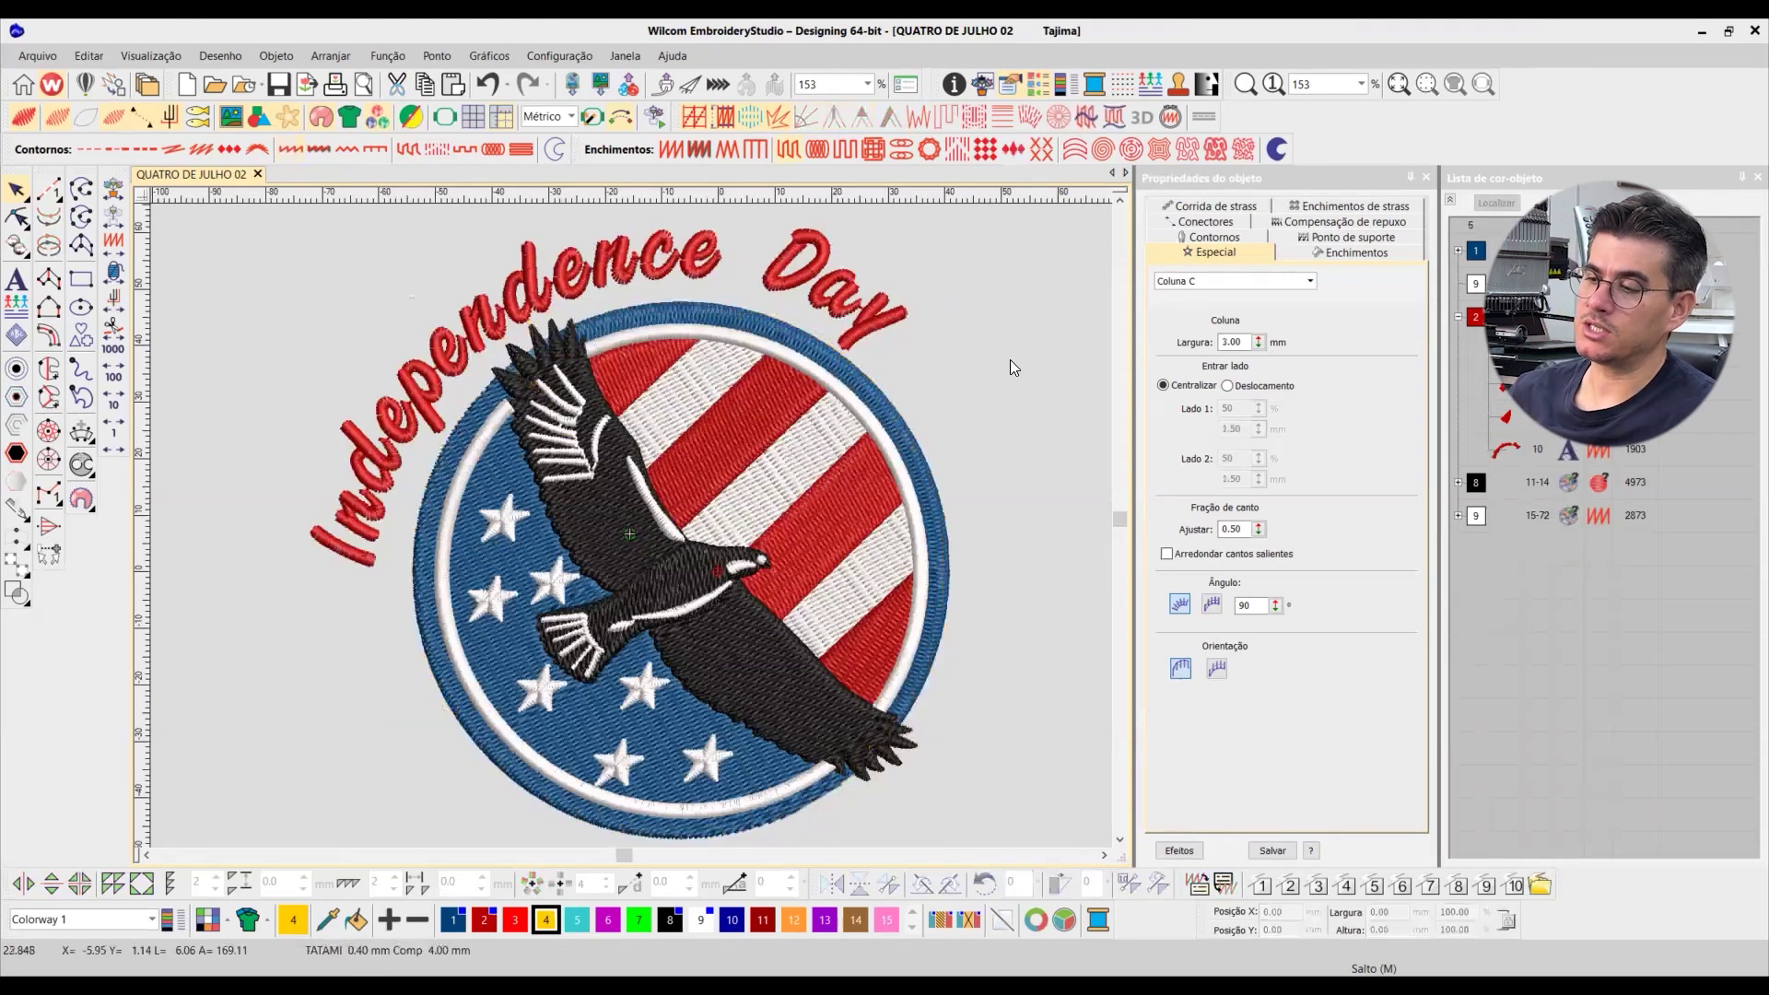
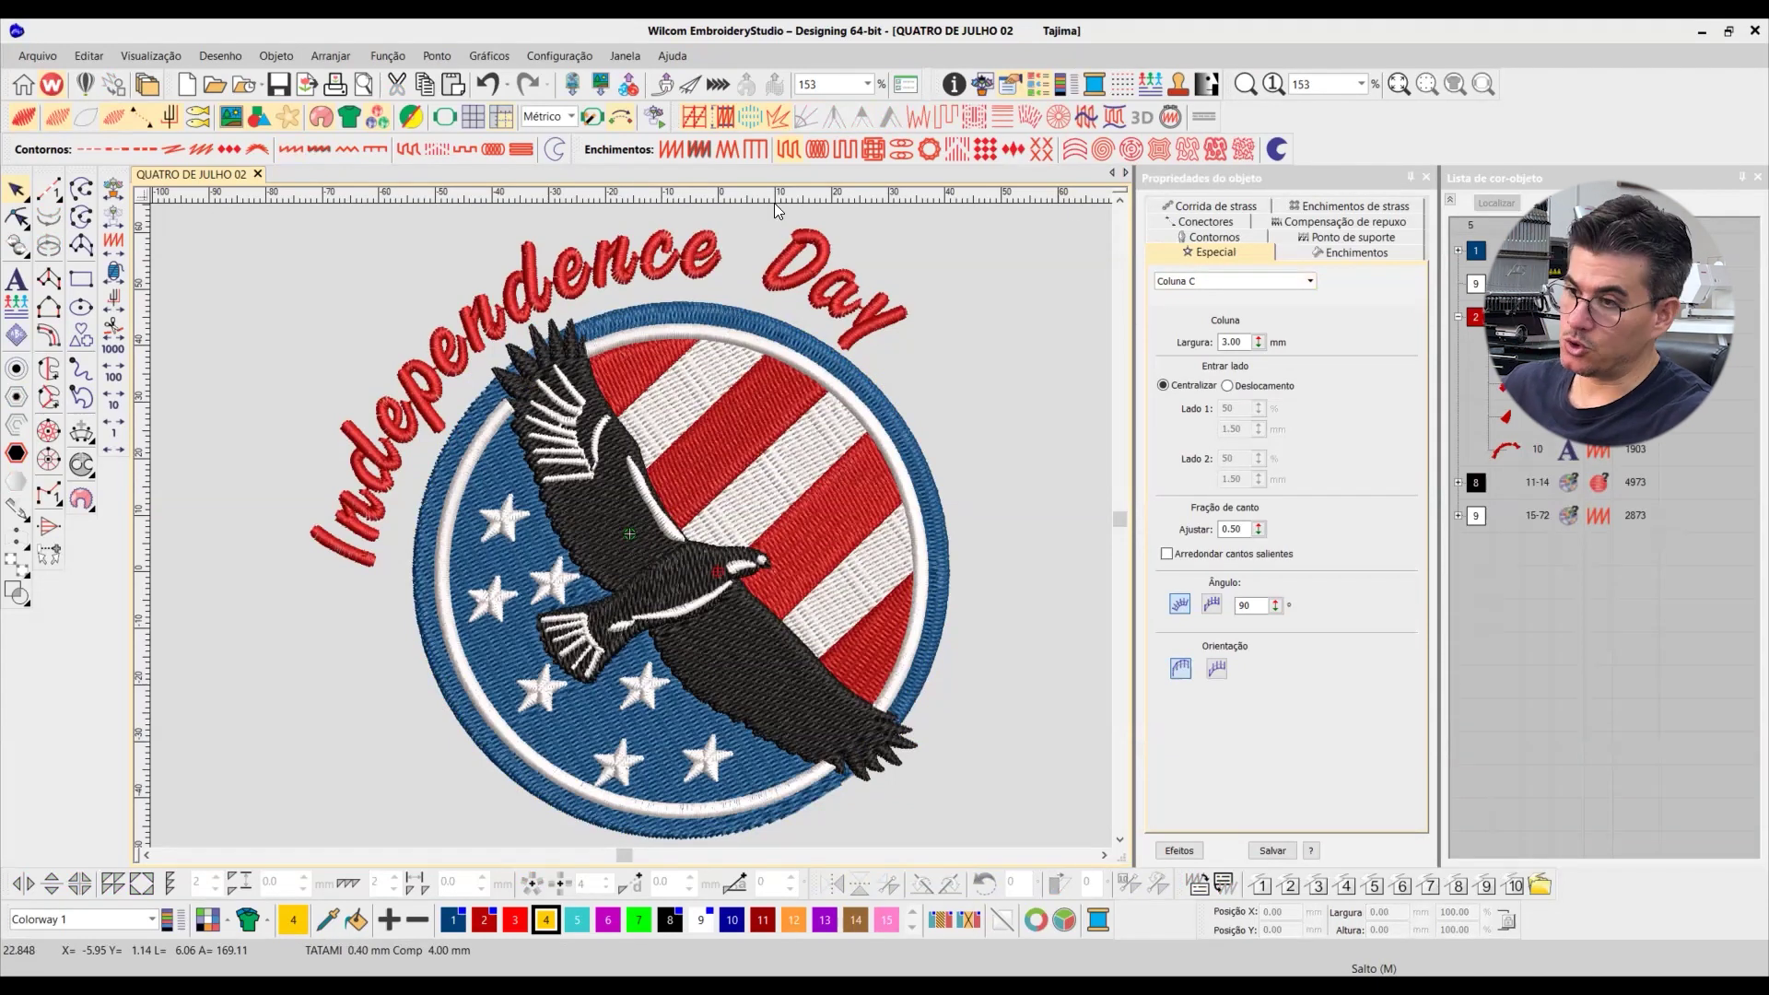
# Step: Examine the two white ring segments, especially where they meet the upper wing, and check the blue border fill
pyautogui.scroll(1, 958, 705)
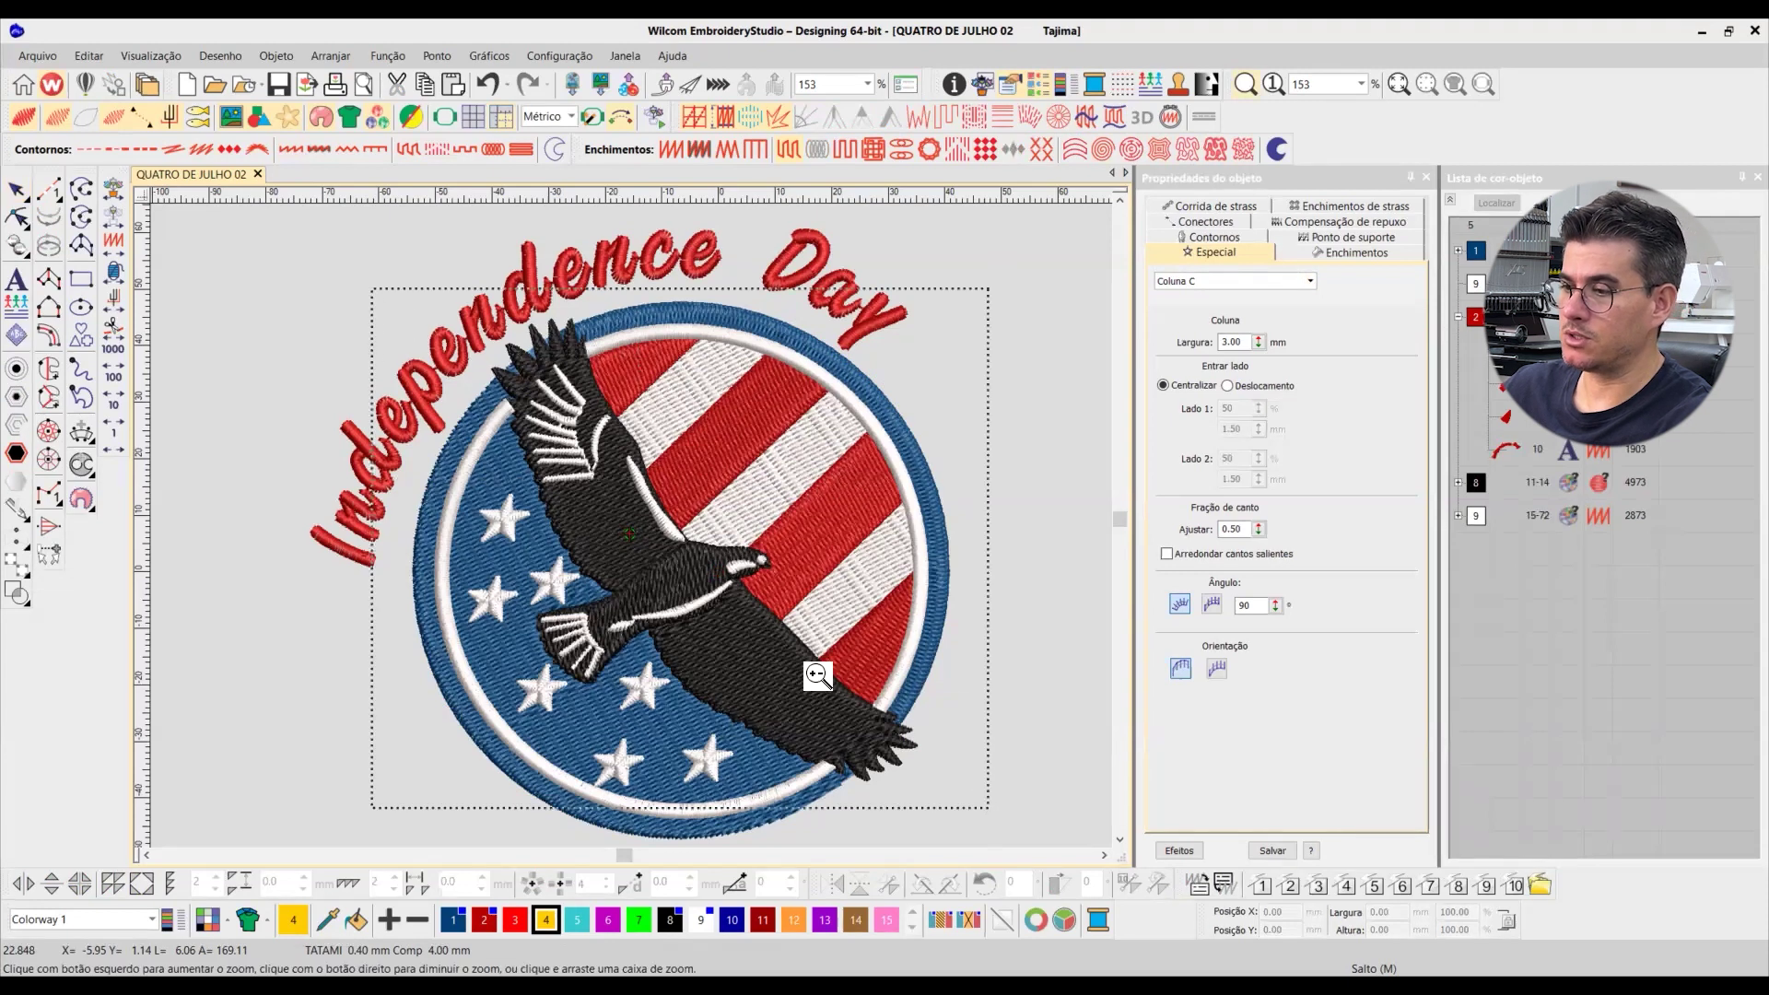
pyautogui.click(873, 692)
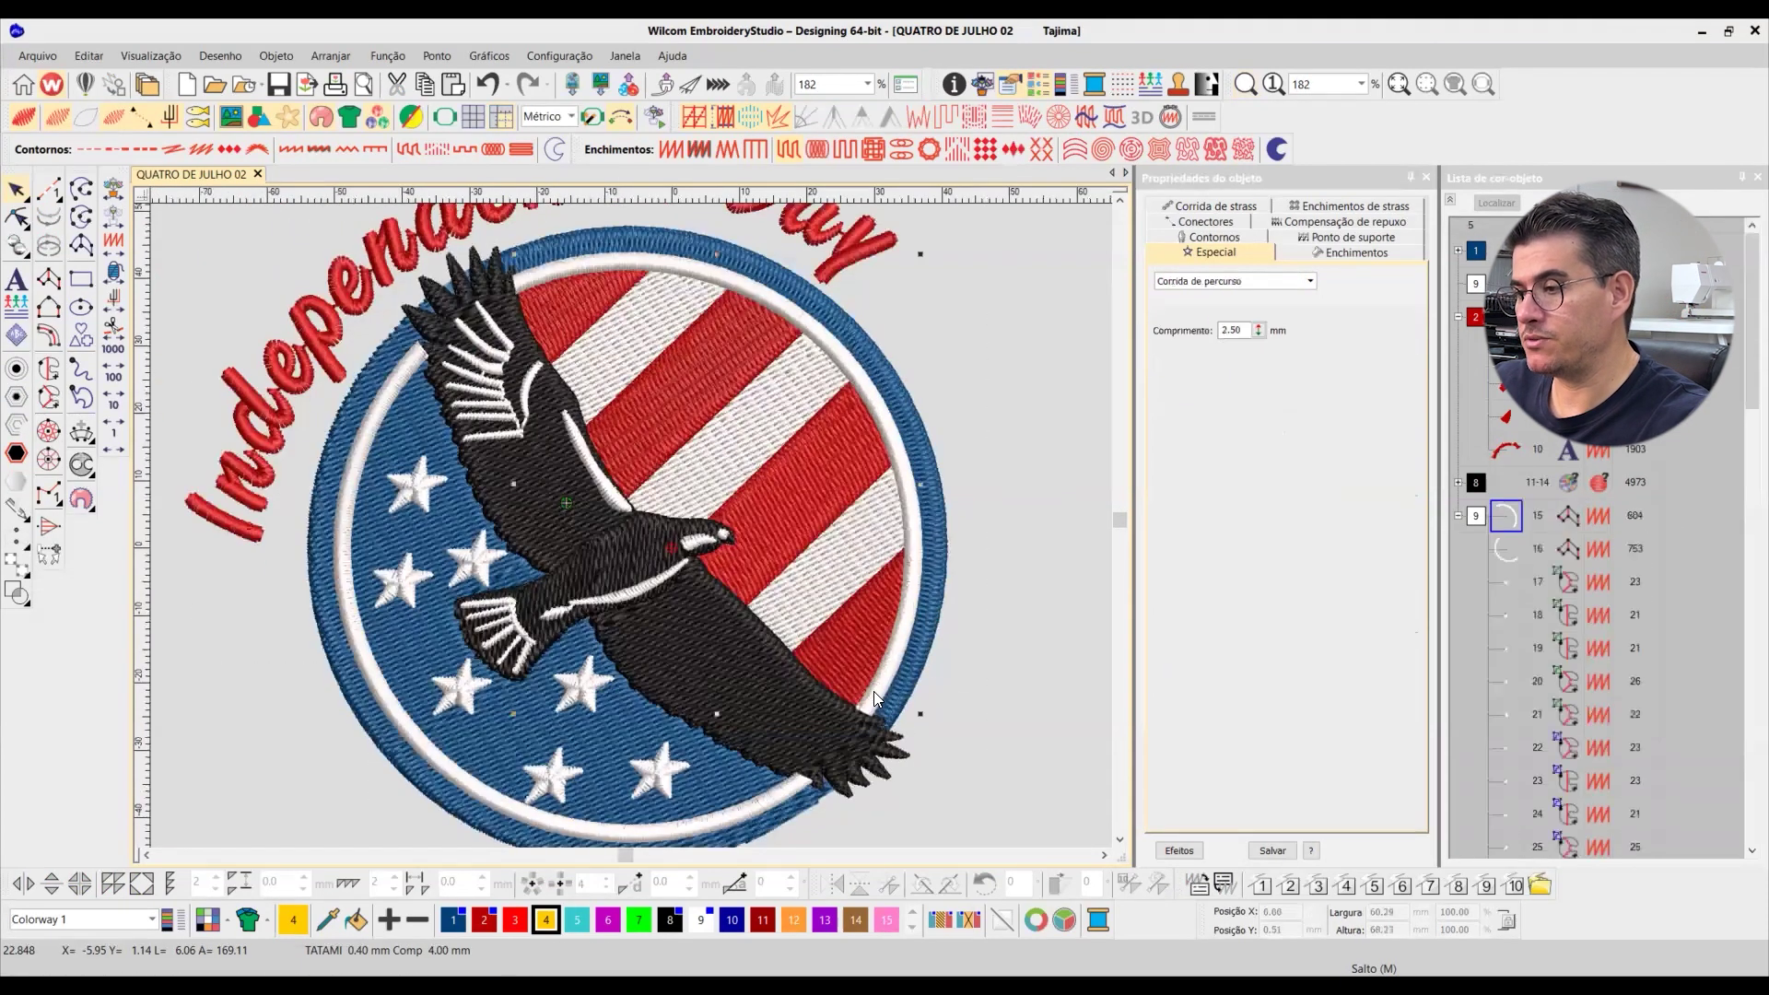
pyautogui.click(595, 260)
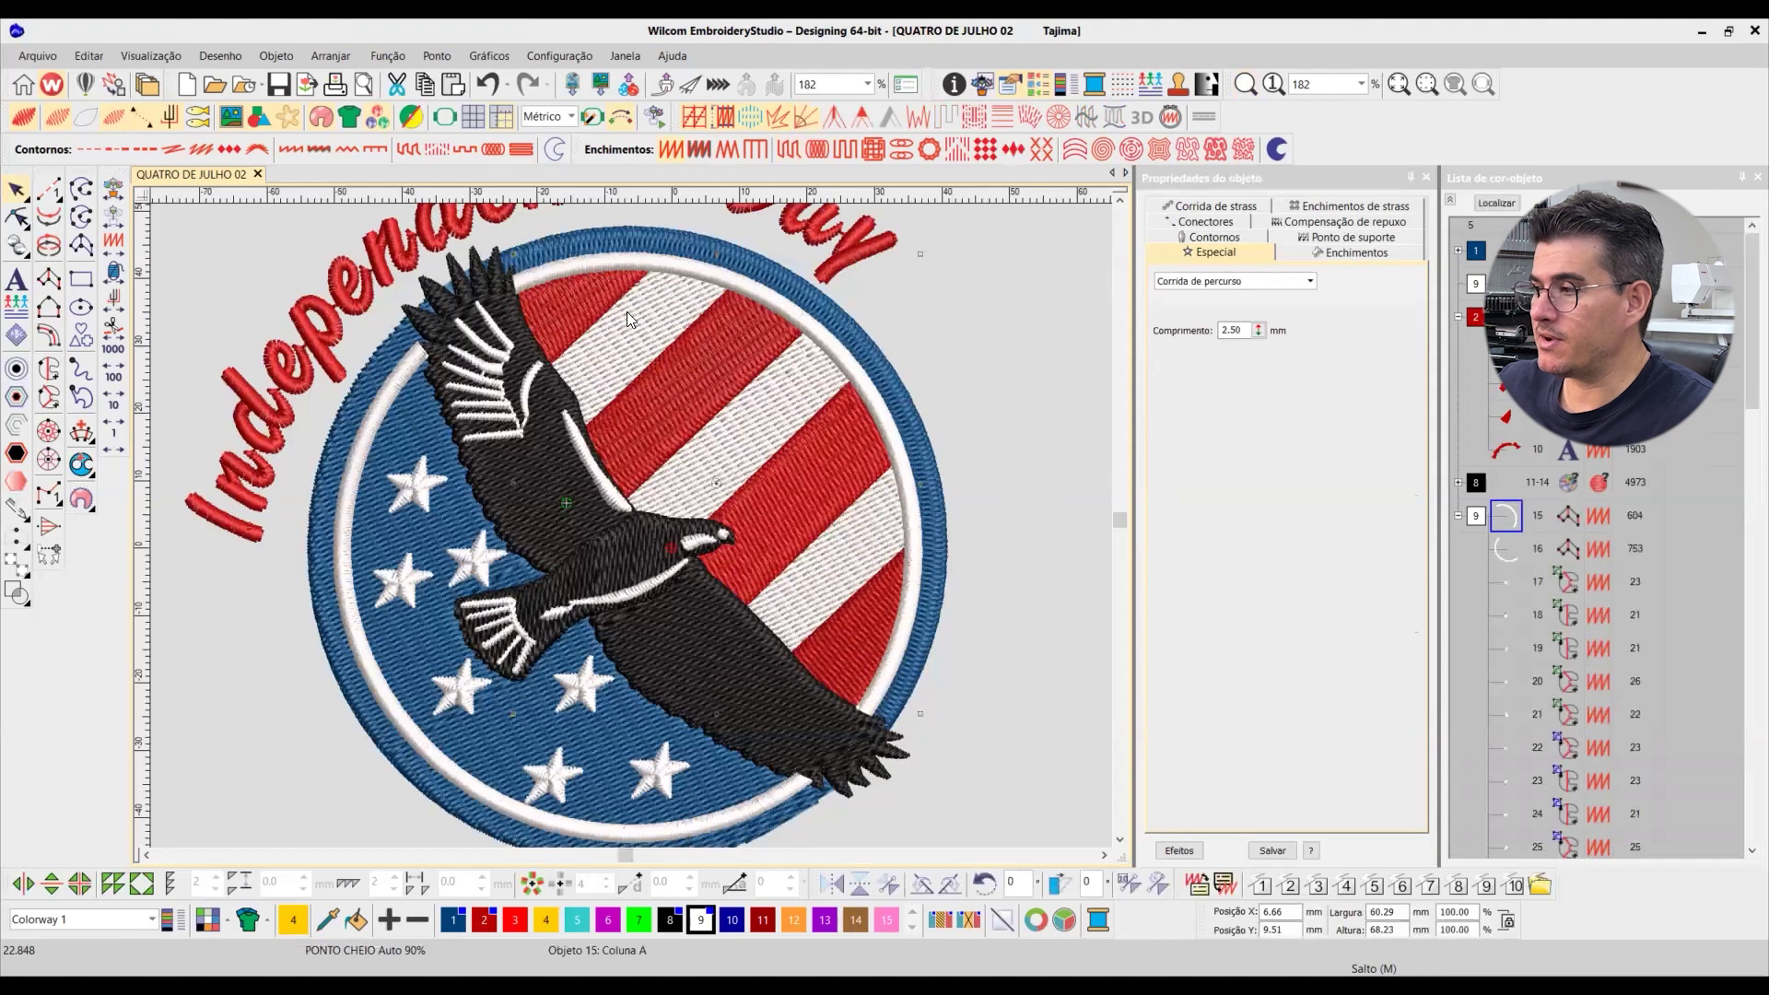
pyautogui.click(413, 365)
pyautogui.scroll(2, 413, 374)
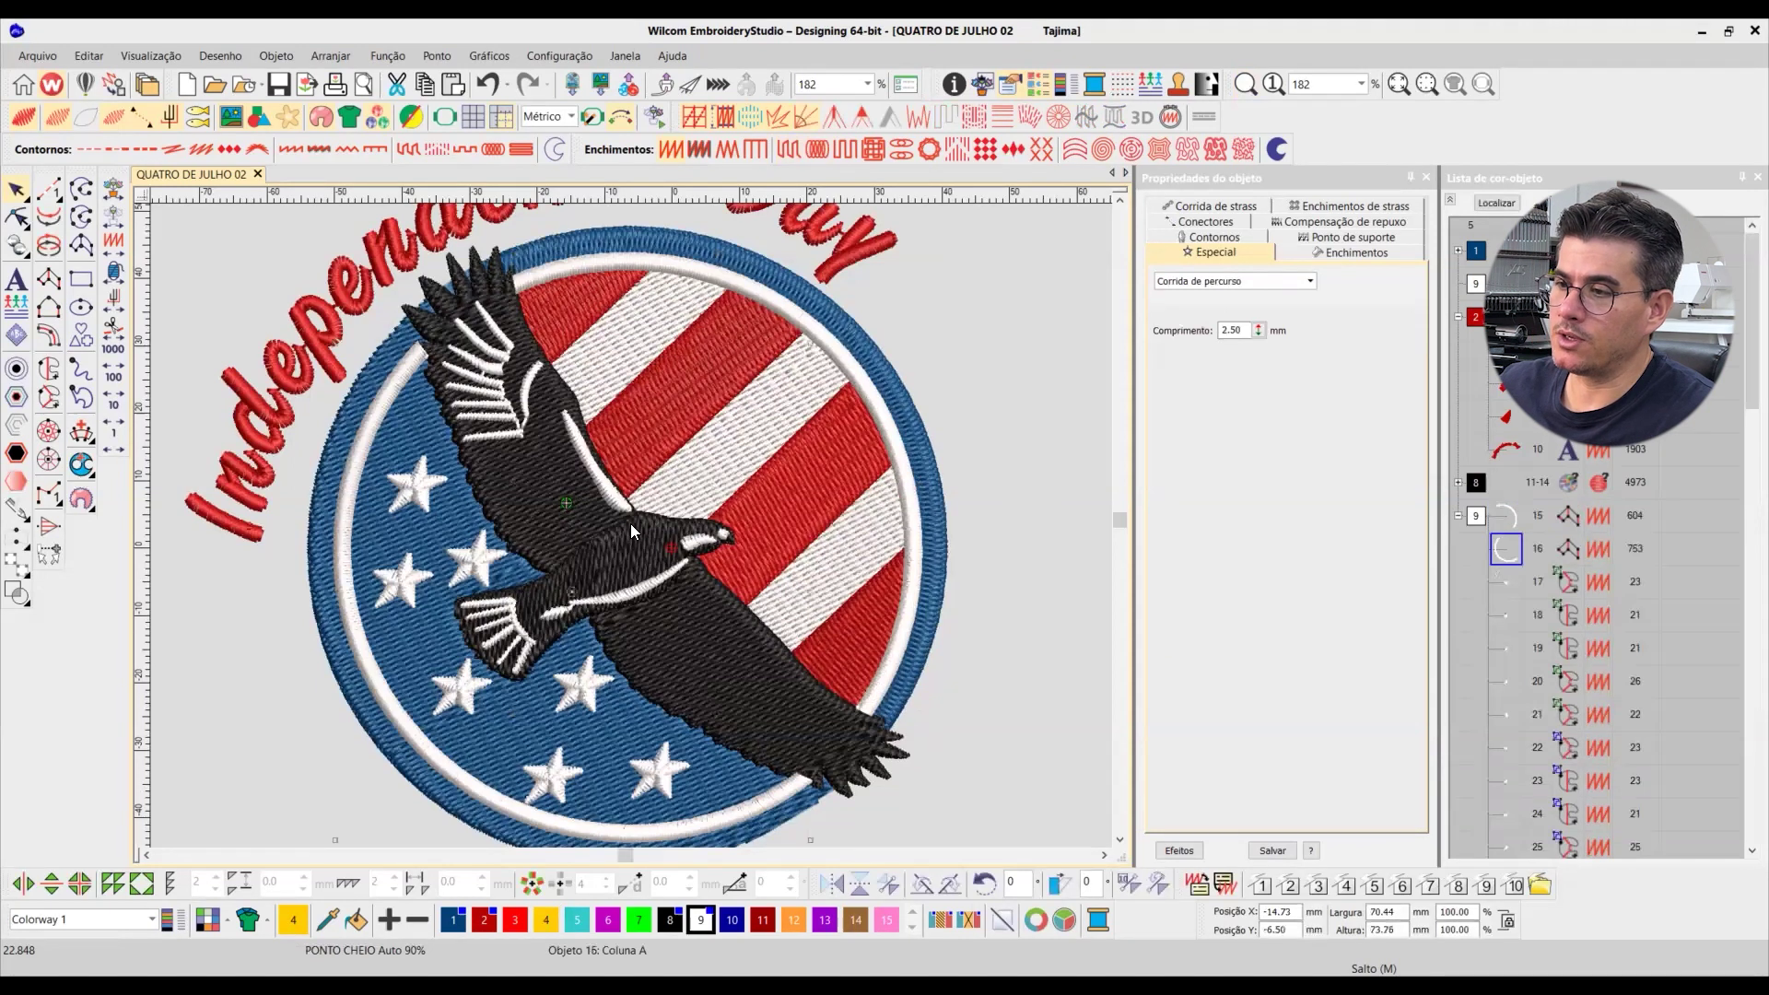
pyautogui.scroll(4, 630, 527)
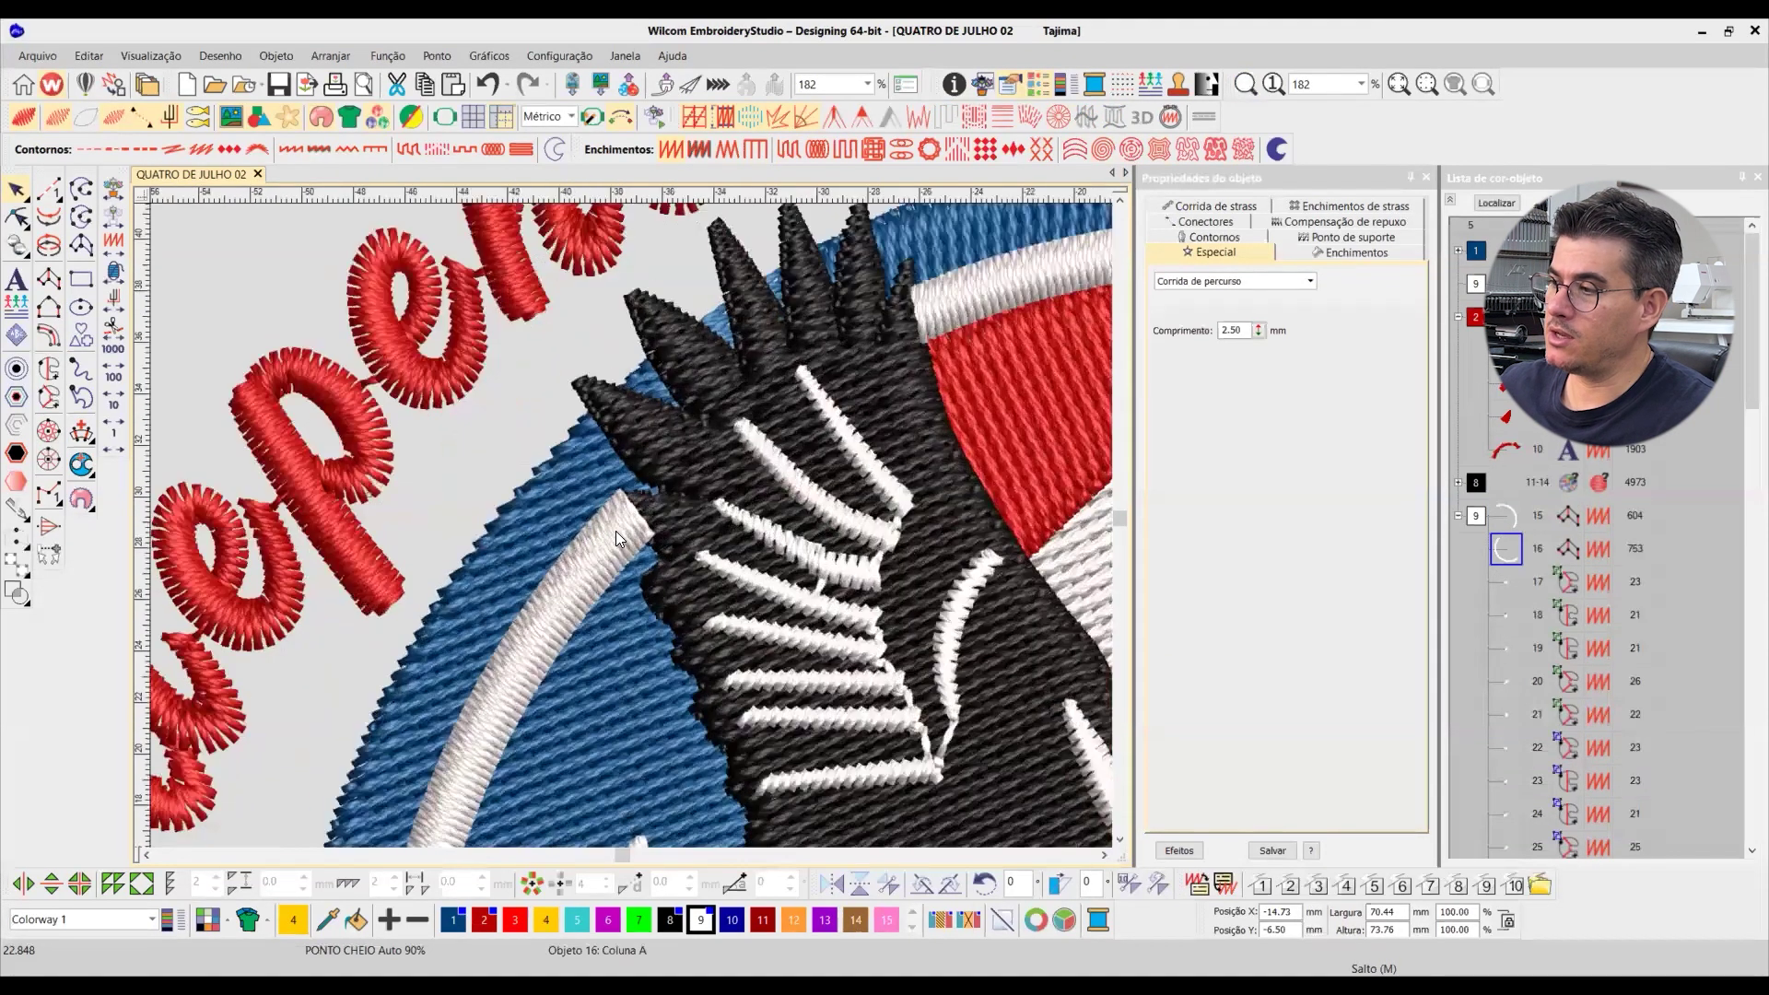
pyautogui.scroll(-2, 660, 488)
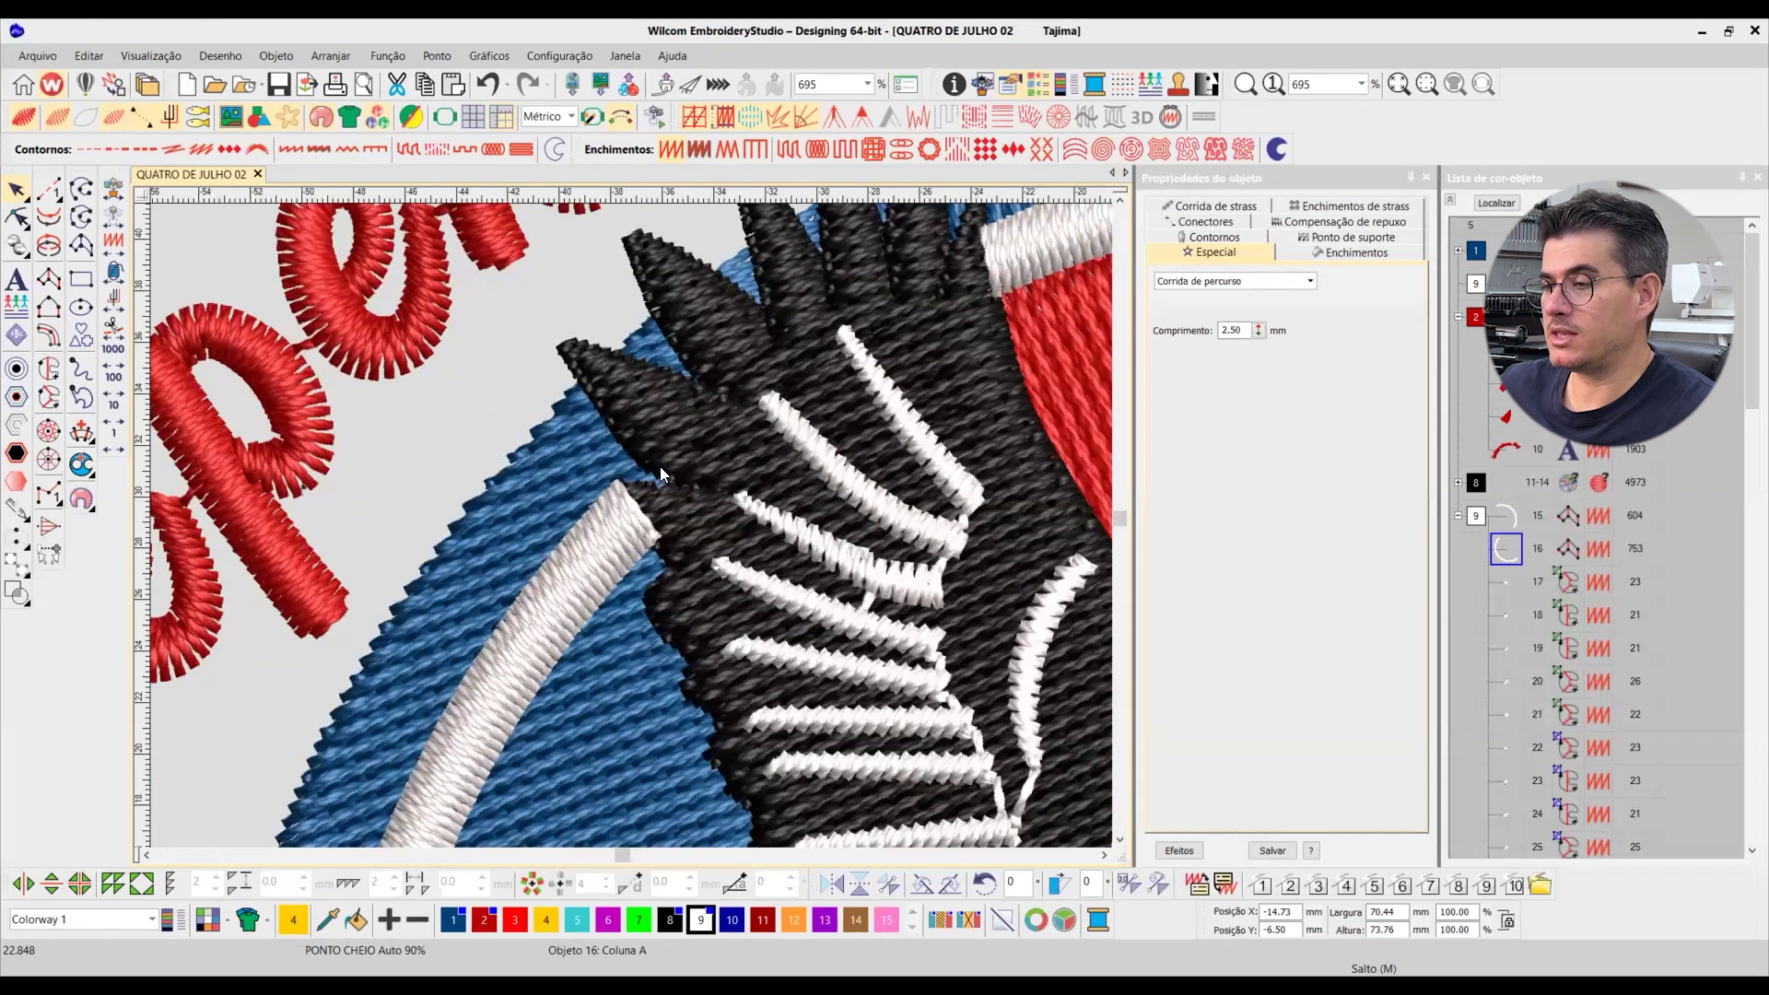
pyautogui.scroll(-2, 642, 532)
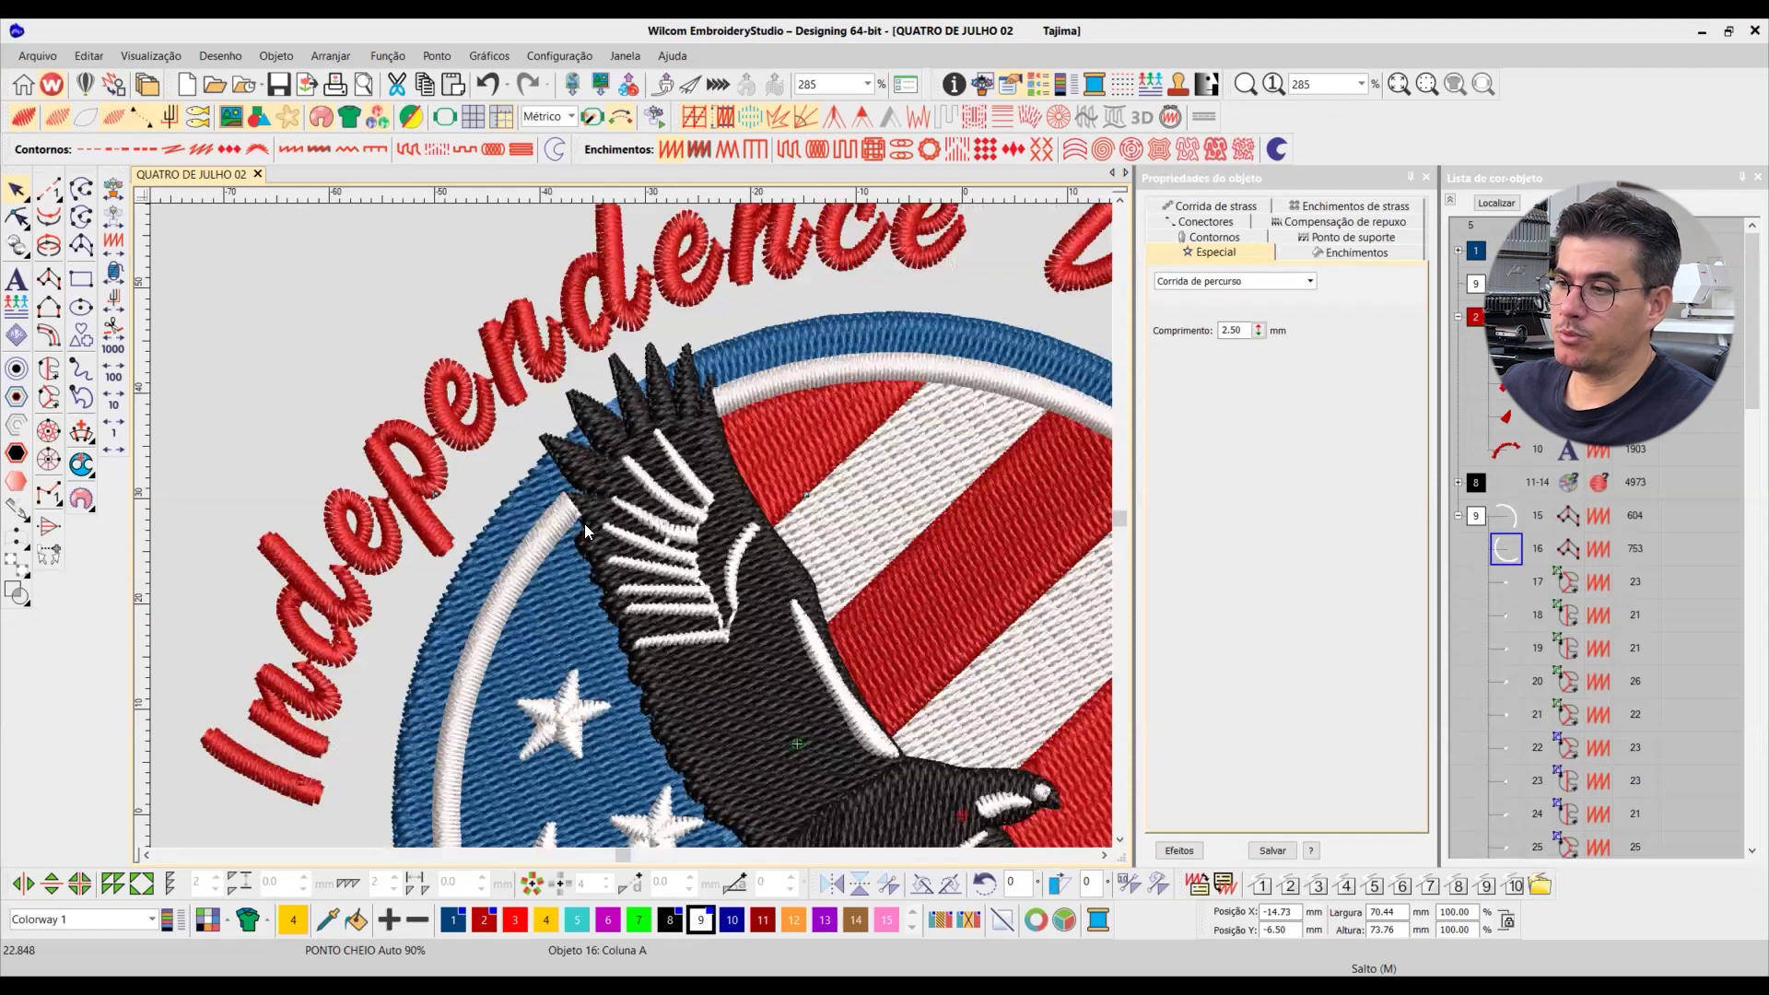
pyautogui.scroll(-1, 631, 529)
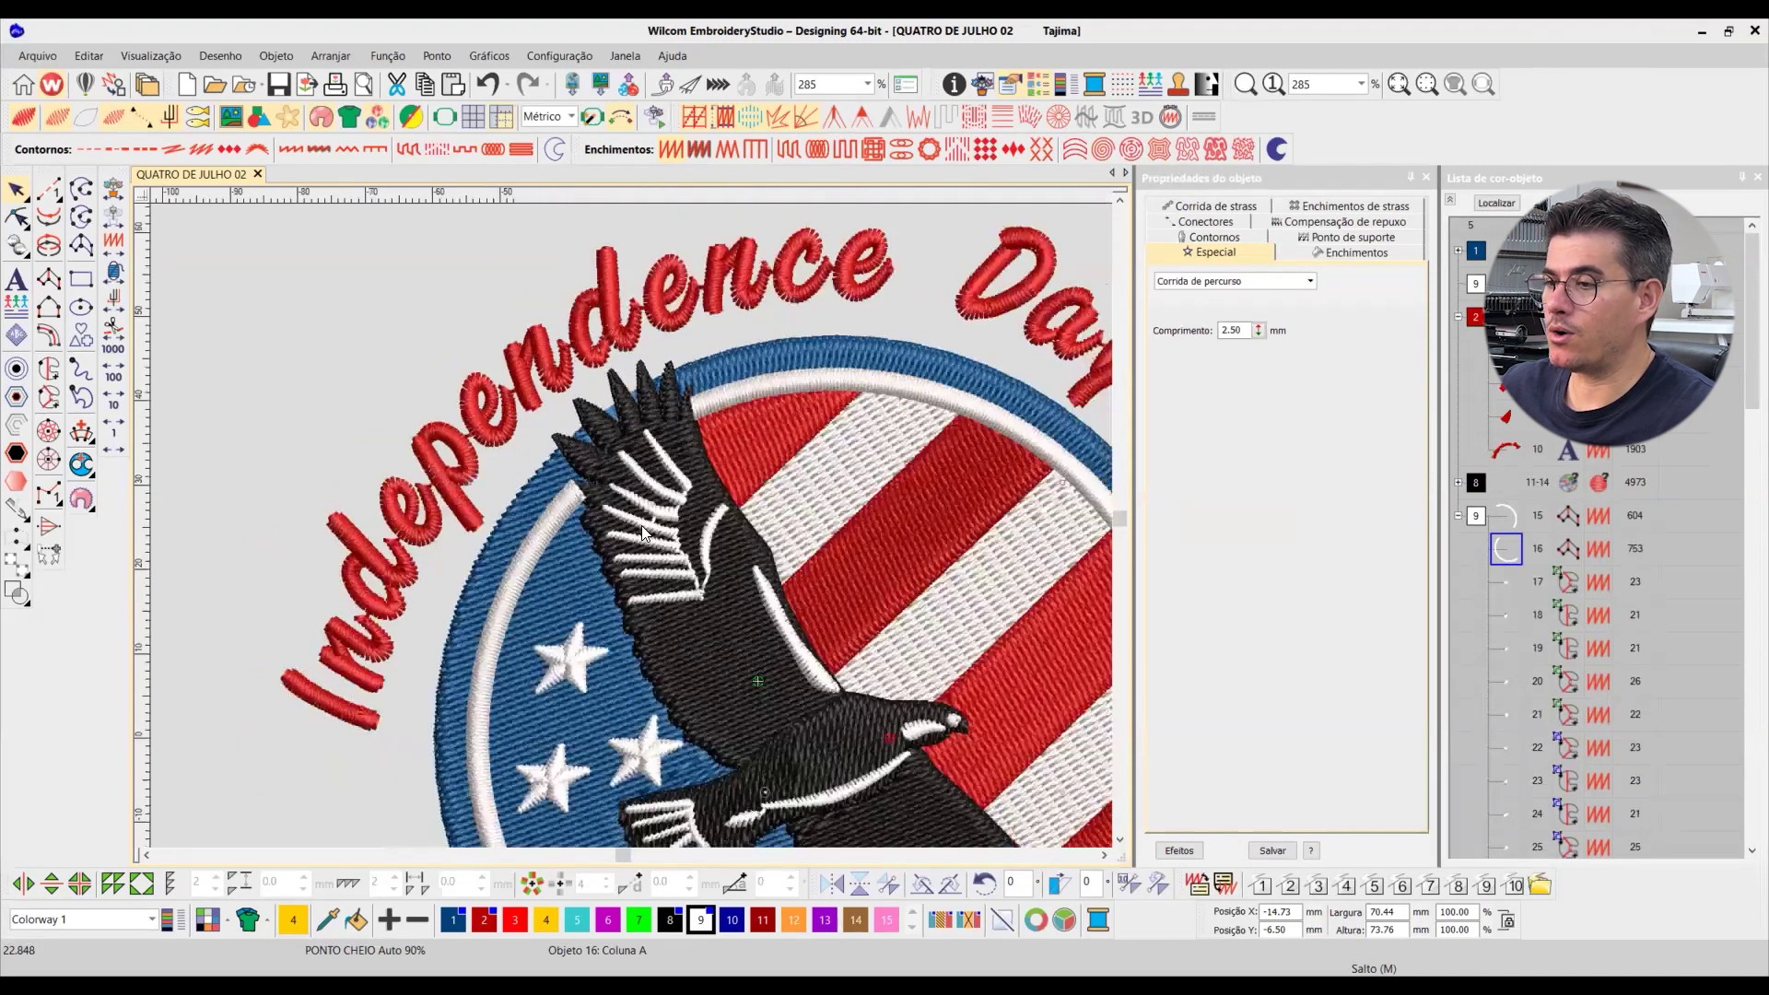
pyautogui.scroll(-1, 691, 535)
pyautogui.scroll(-1, 729, 512)
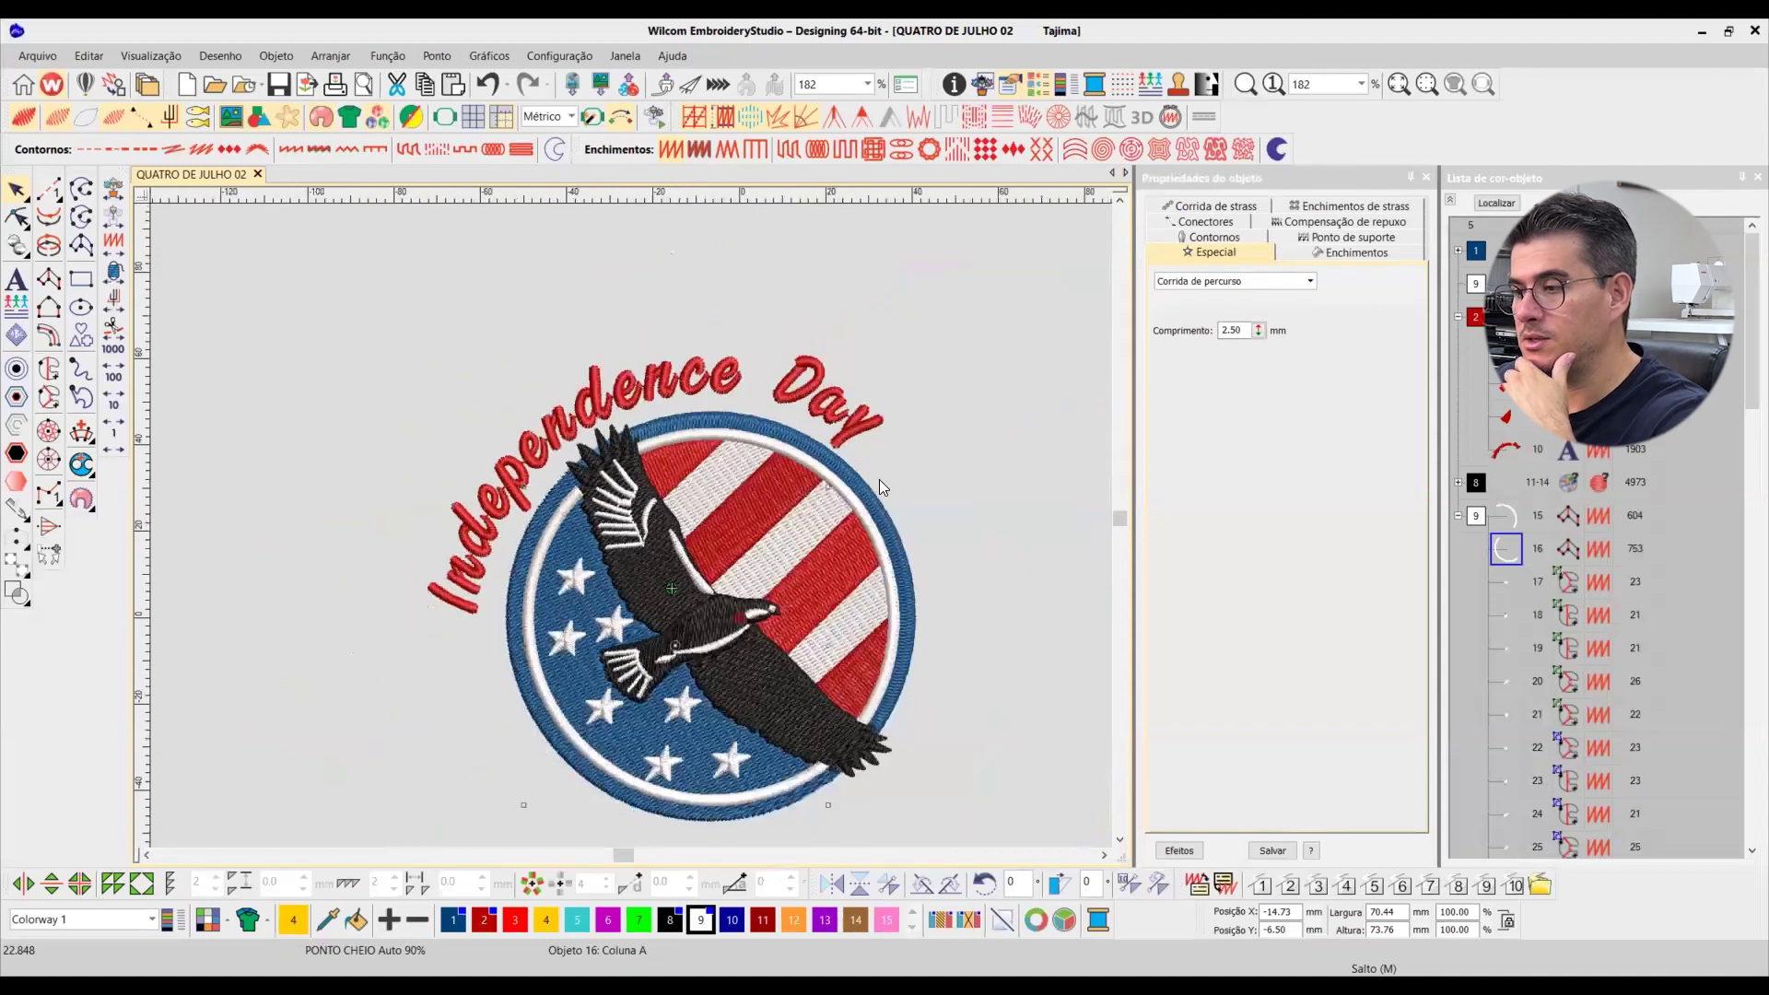
pyautogui.click(888, 396)
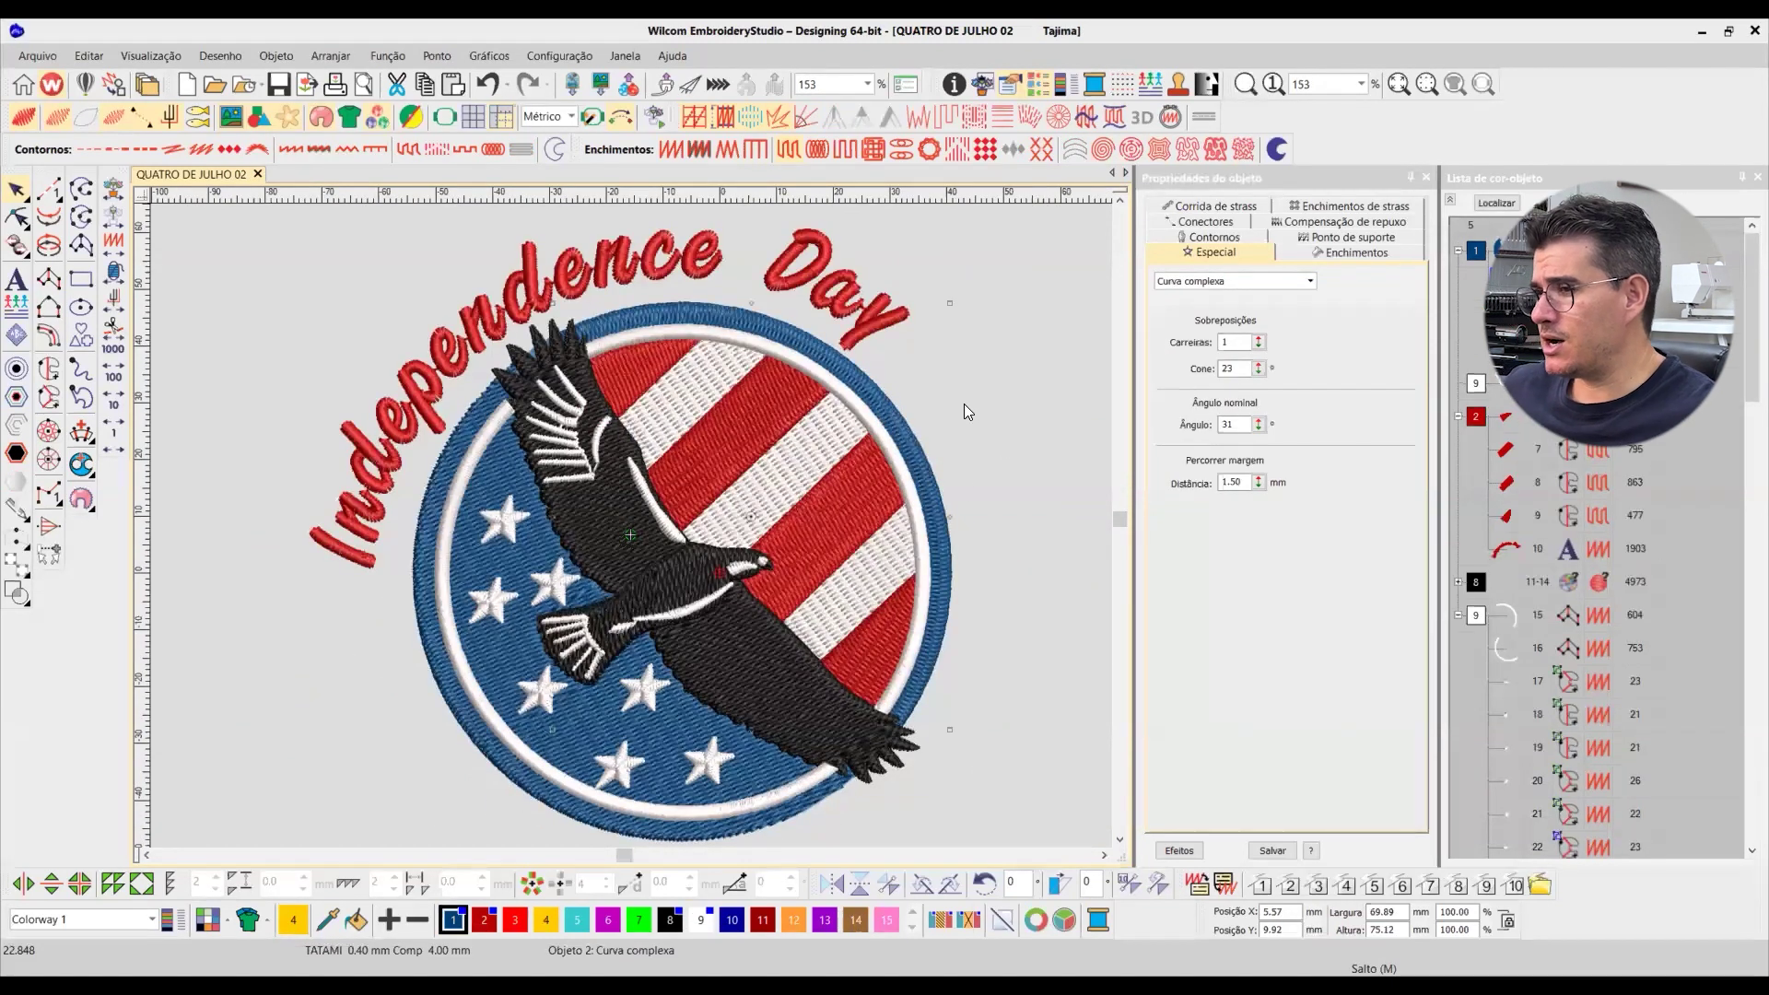
pyautogui.click(974, 363)
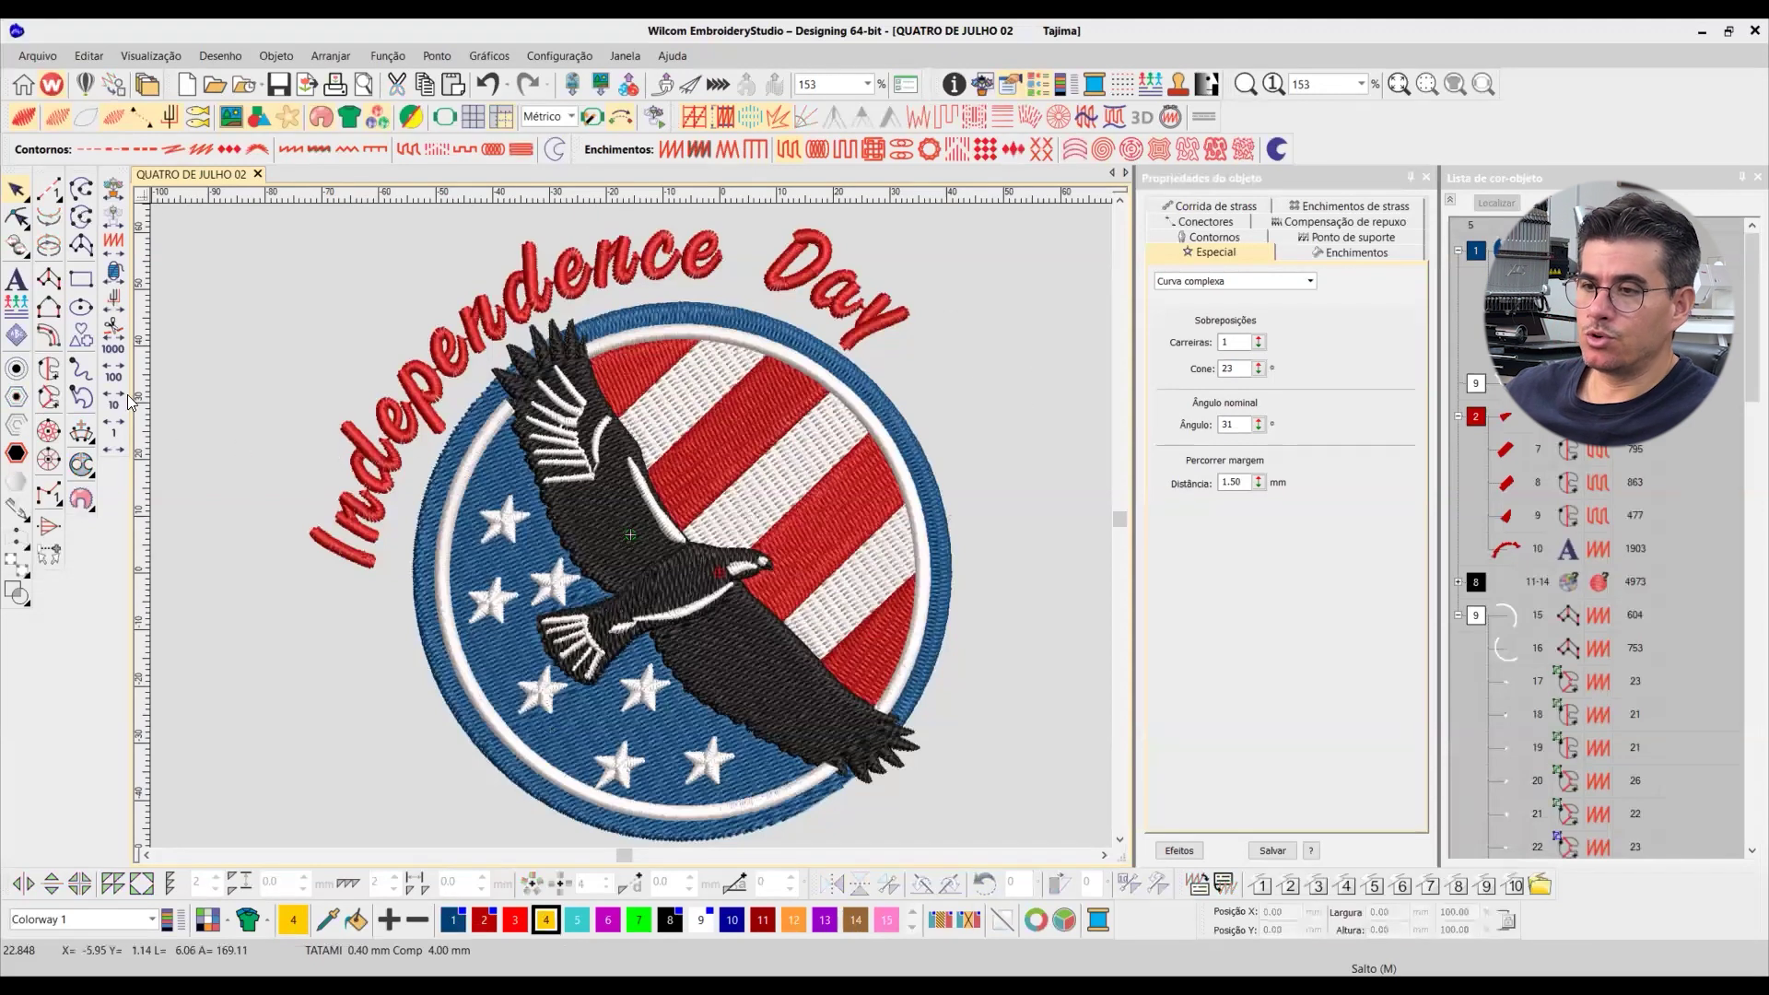
# Step: Draw a filled yellow circle about 95 mm in diameter over the emblem and align it with the blue border
pyautogui.click(81, 307)
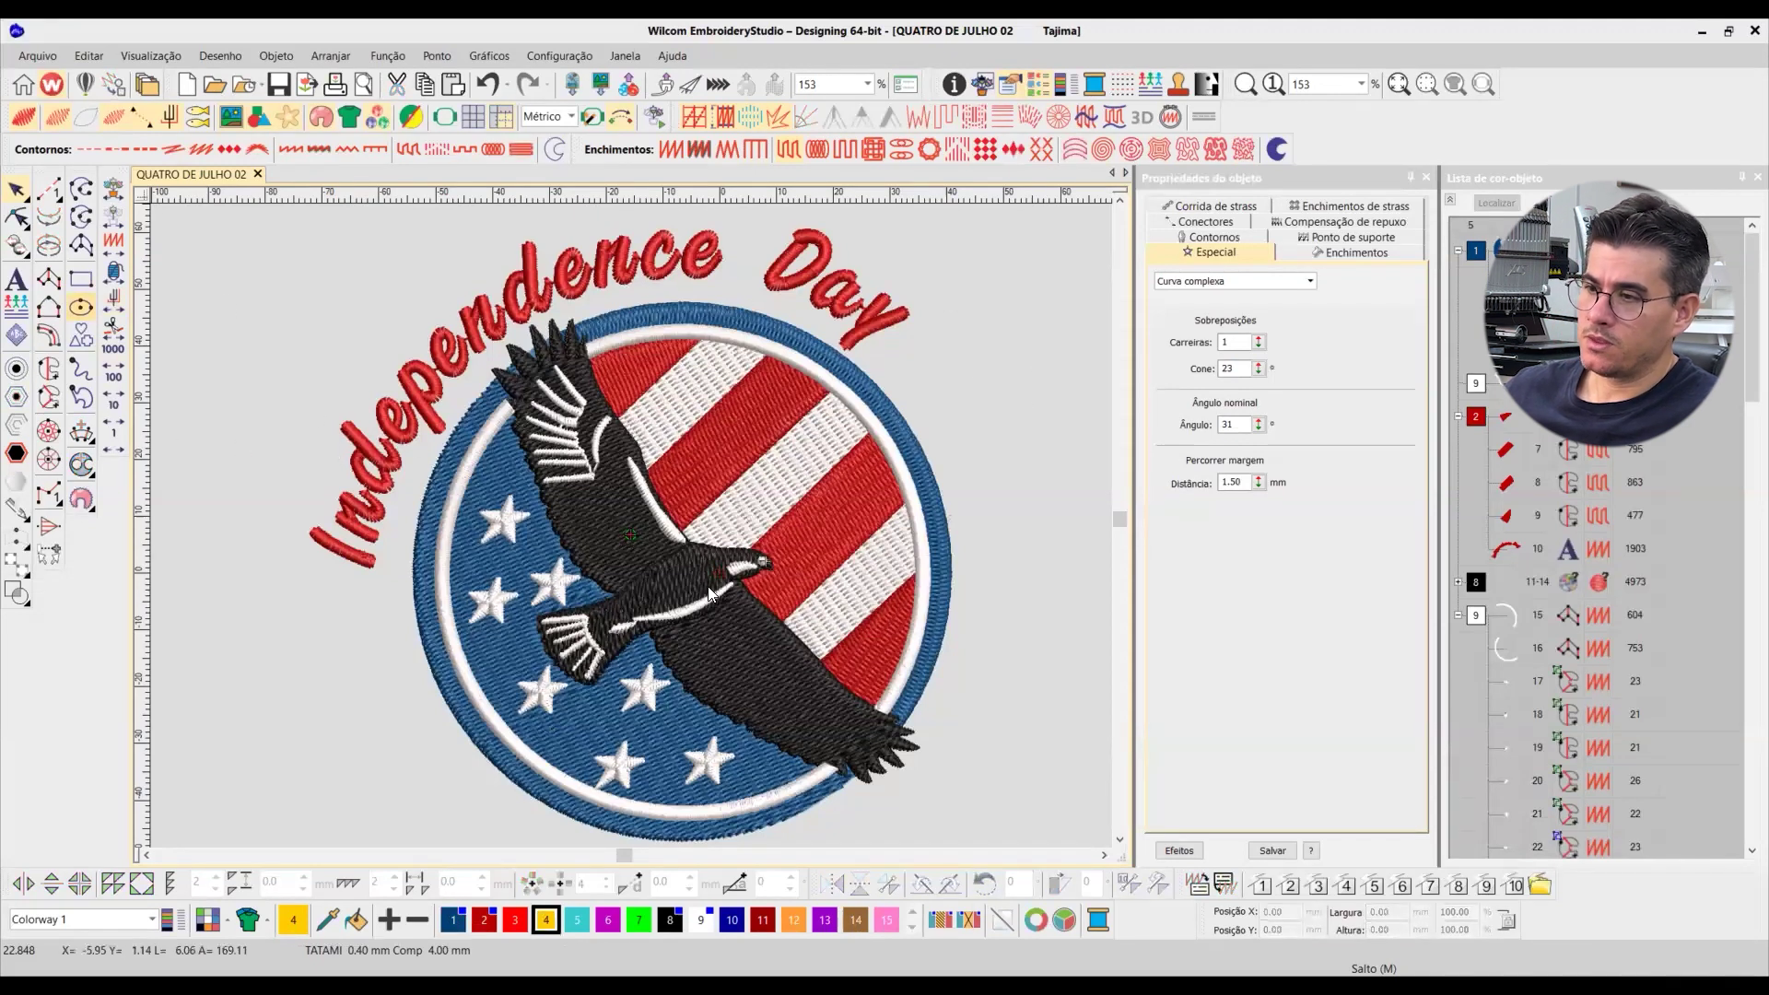
pyautogui.click(830, 360)
pyautogui.press('Return')
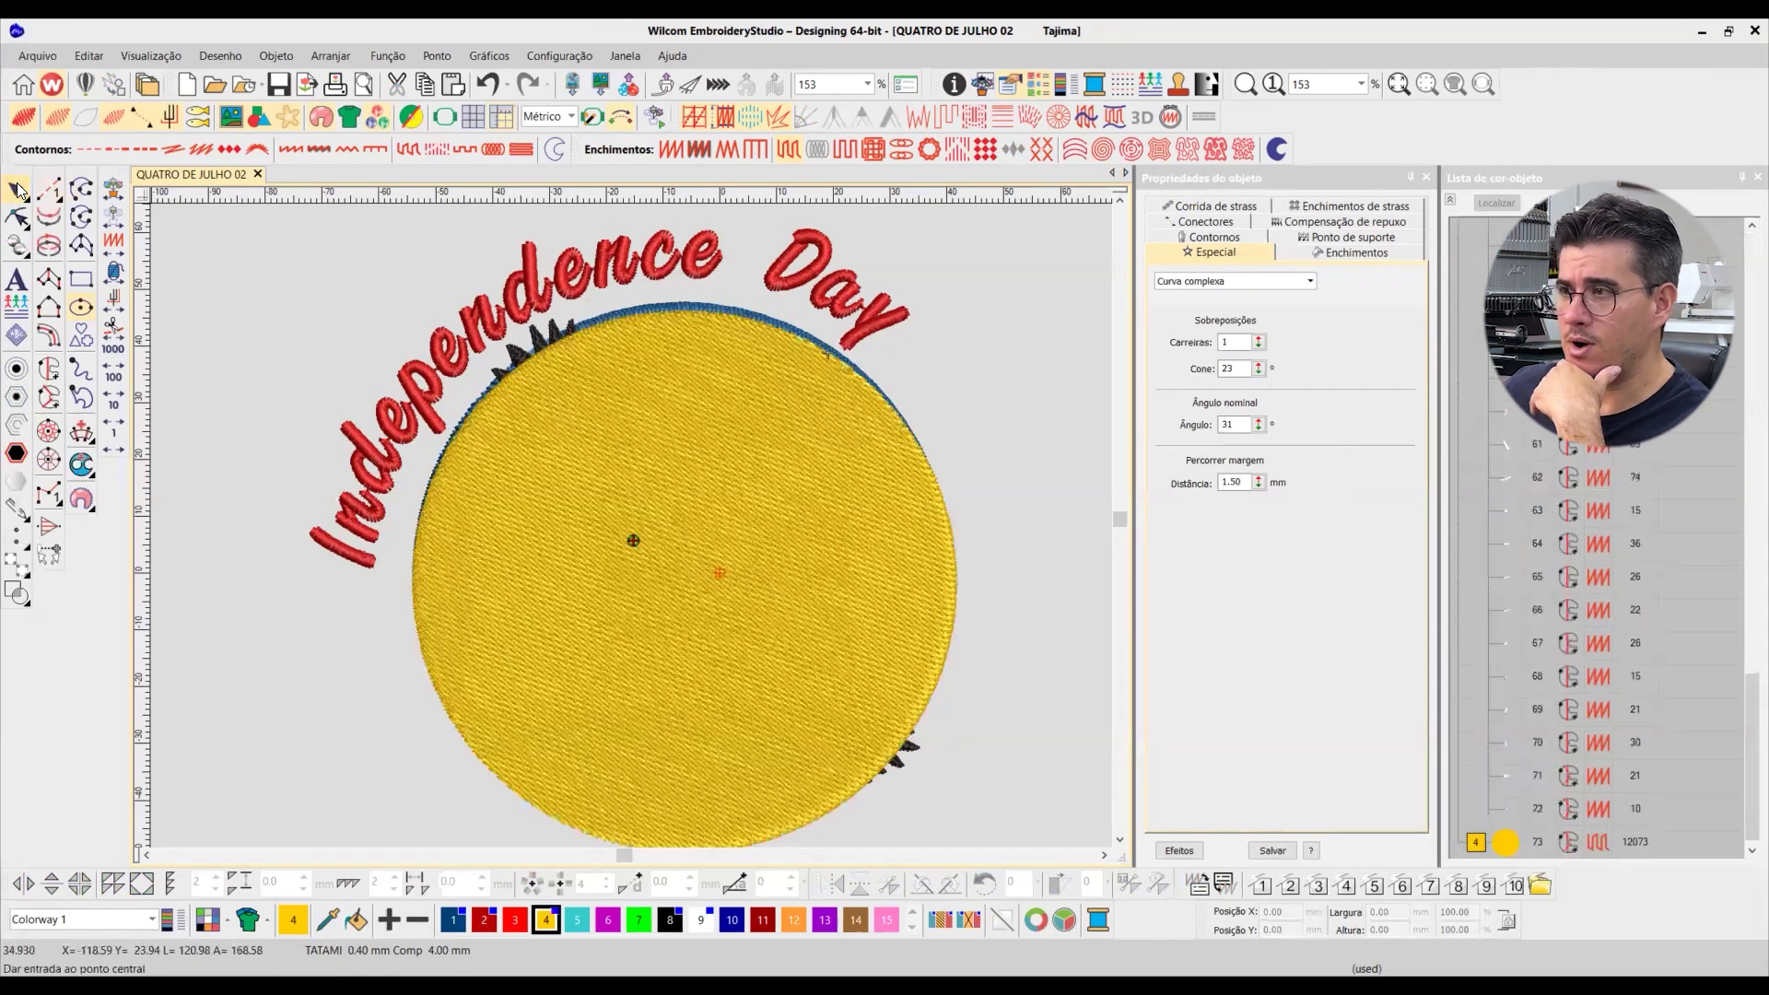
pyautogui.press('Escape')
pyautogui.moveTo(812, 411); pyautogui.dragTo(814, 402)
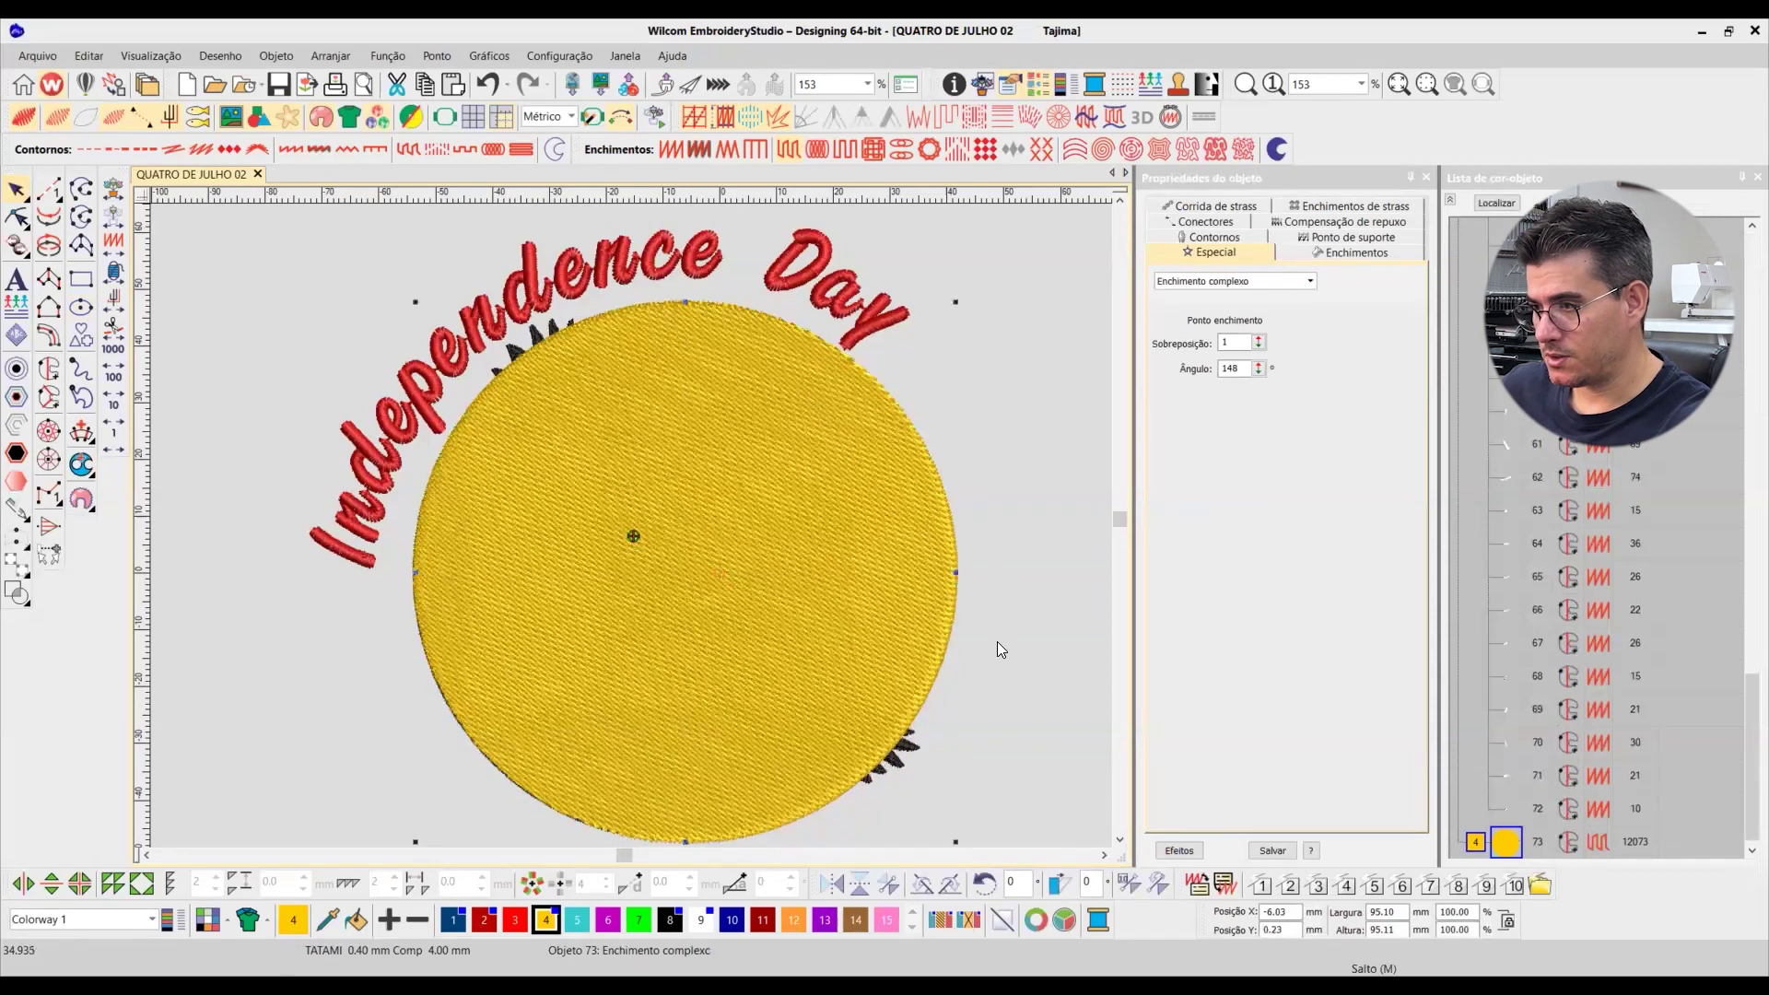
# Step: Turn off the realistic stitch view, try moving the yellow circle, and undo that move
pyautogui.press('t')
pyautogui.moveTo(986, 721); pyautogui.dragTo(979, 703)
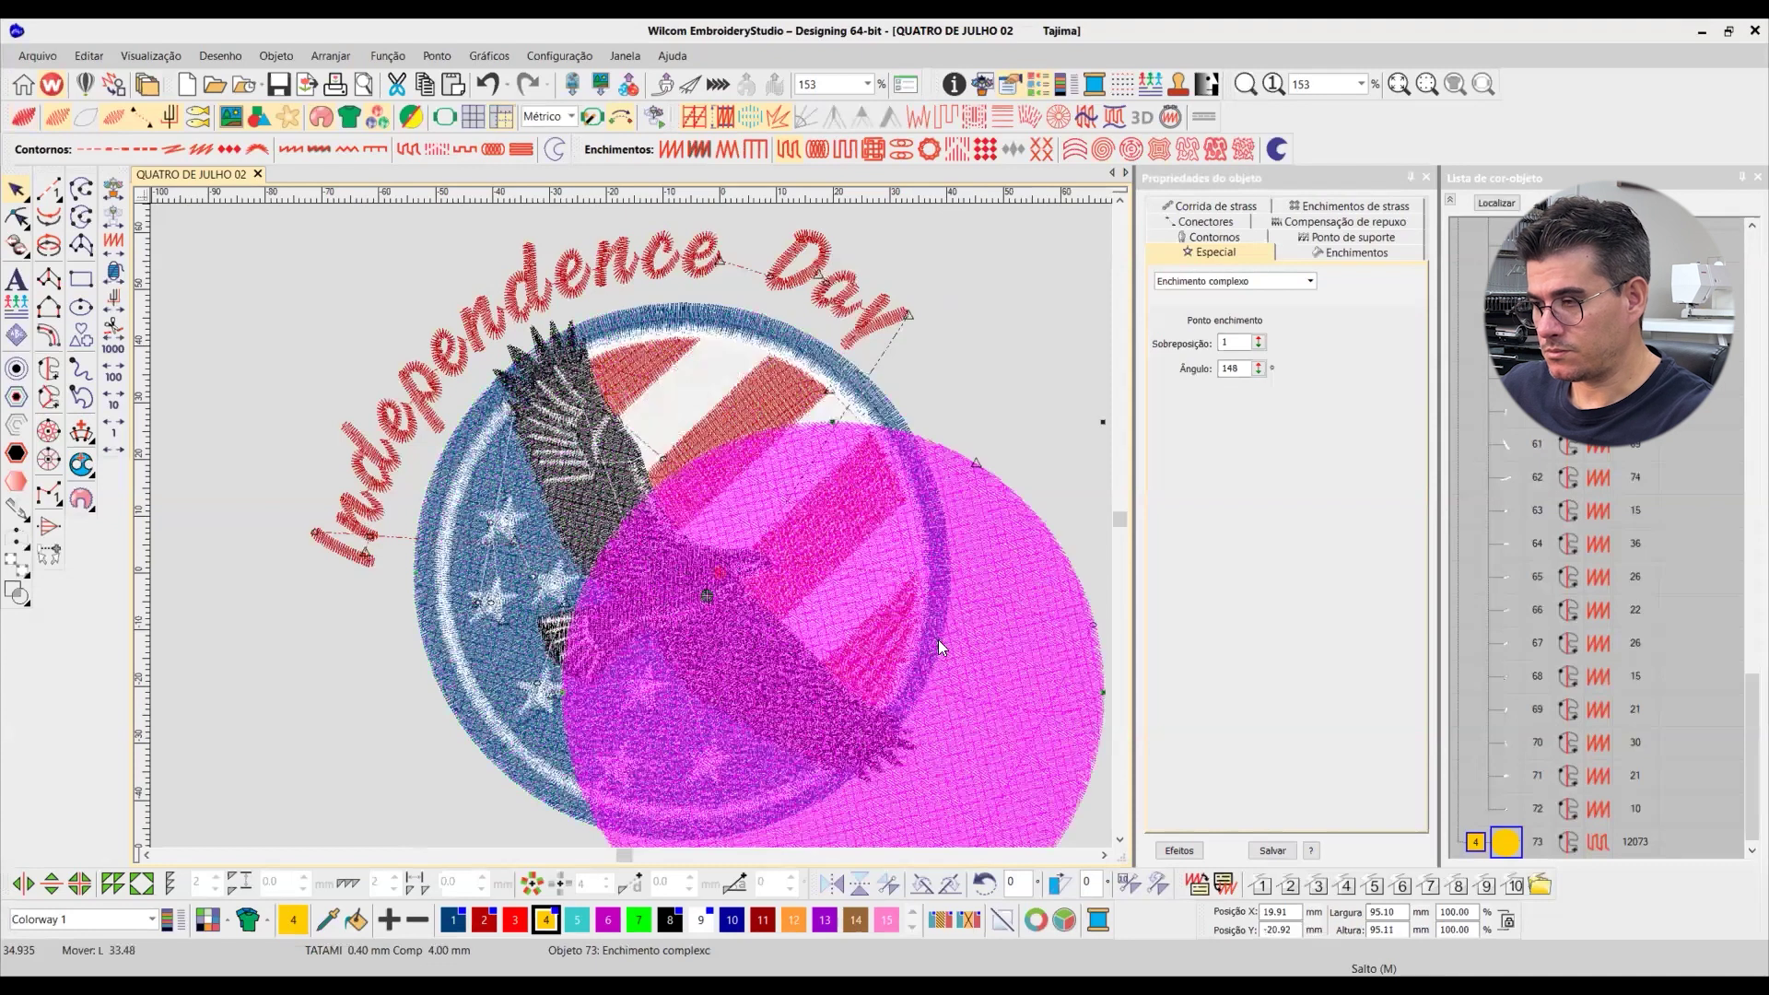
pyautogui.hotkey('ctrl', 'z')
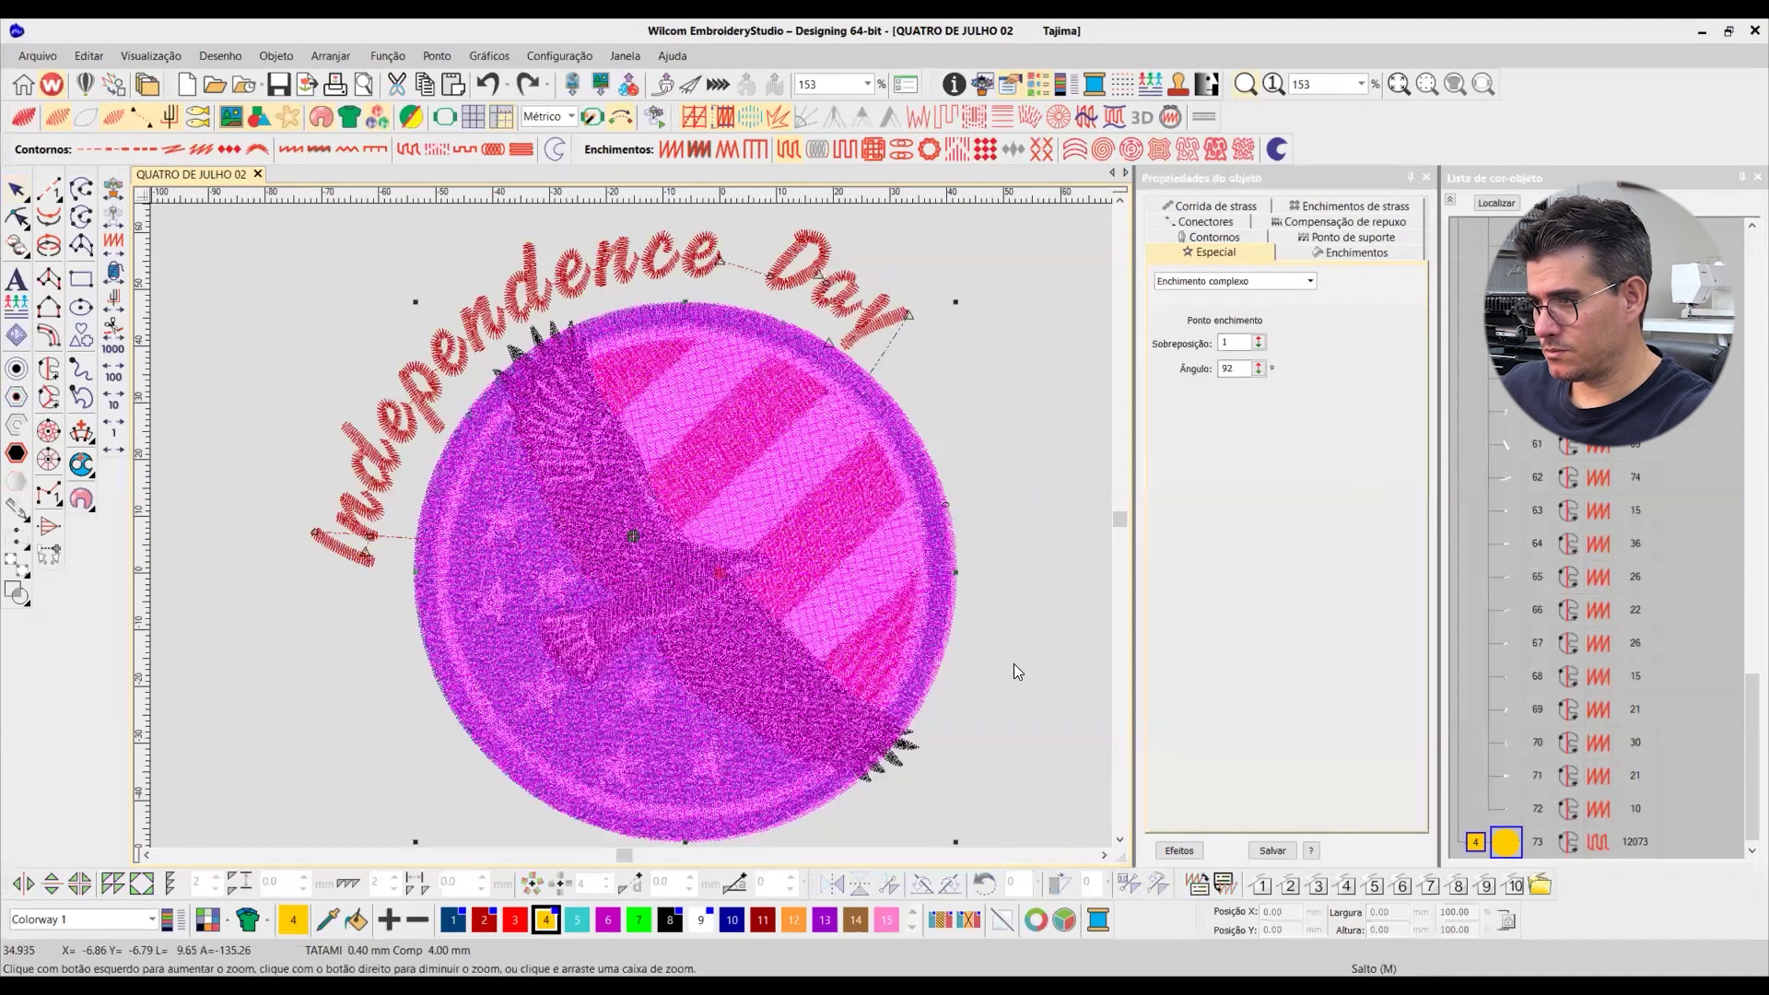
# Step: Resize the filled yellow circle to about 94.5 mm in diameter to match the blue border
pyautogui.moveTo(1102, 818); pyautogui.dragTo(1120, 838)
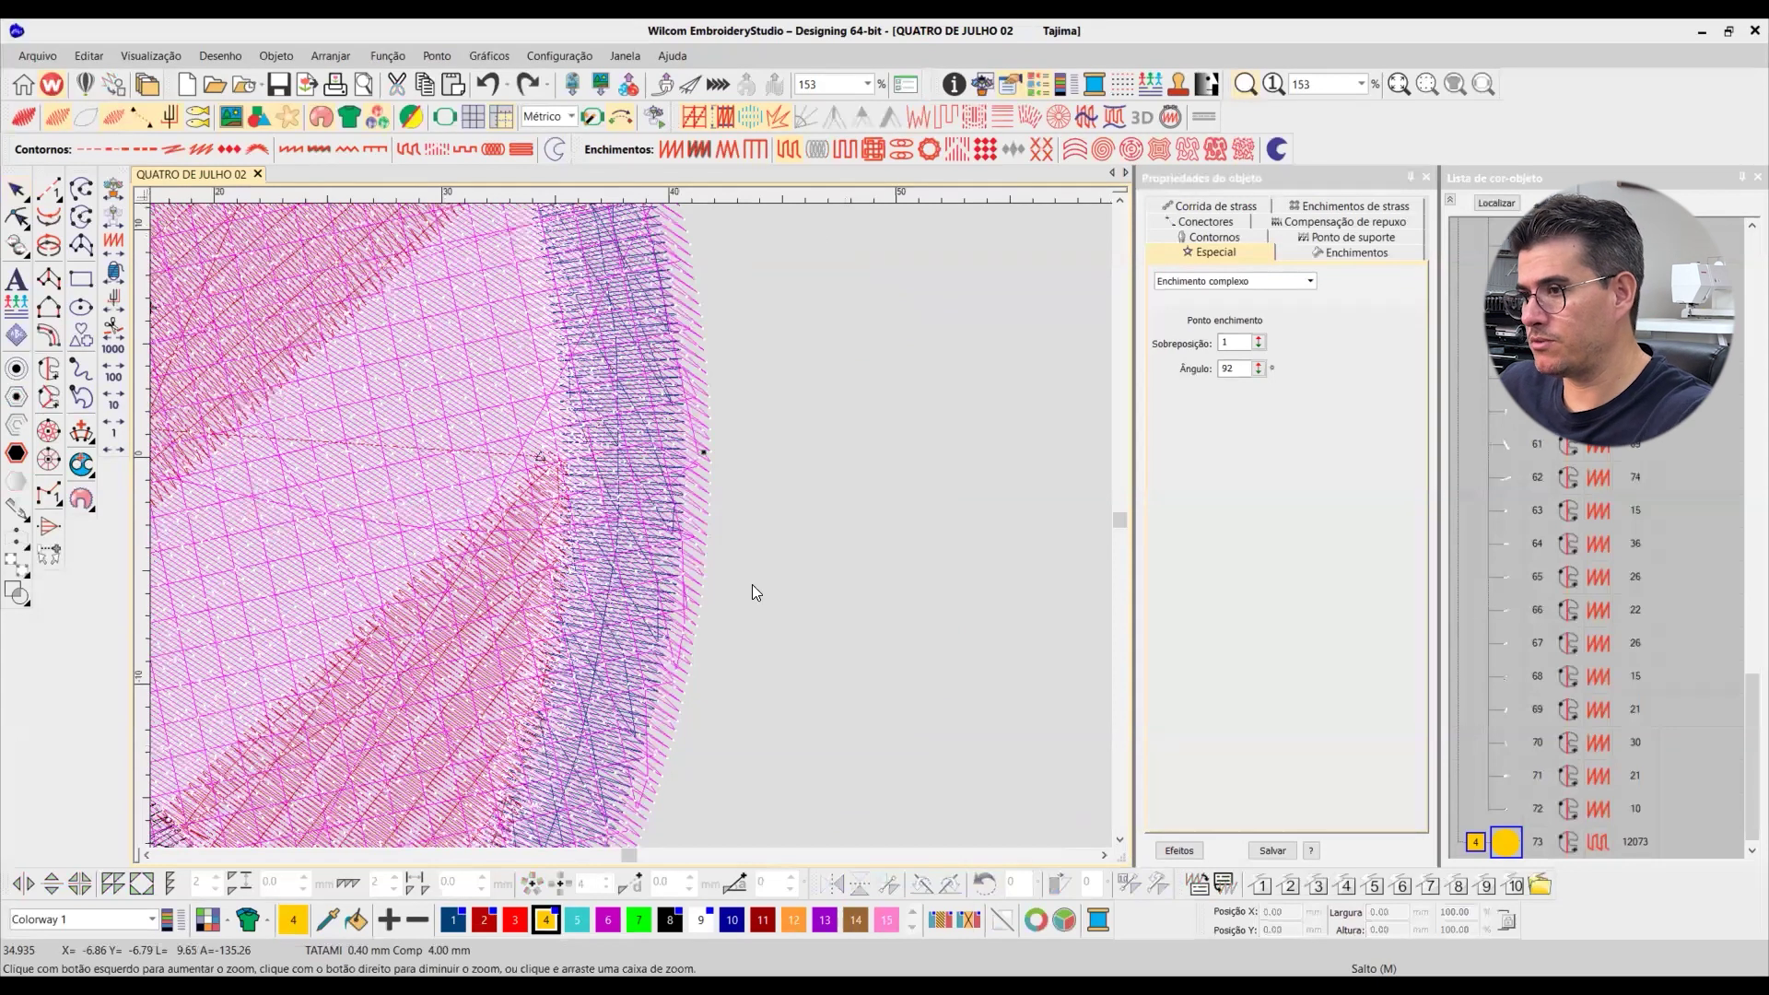
pyautogui.press('Escape')
pyautogui.scroll(-4, 950, 829)
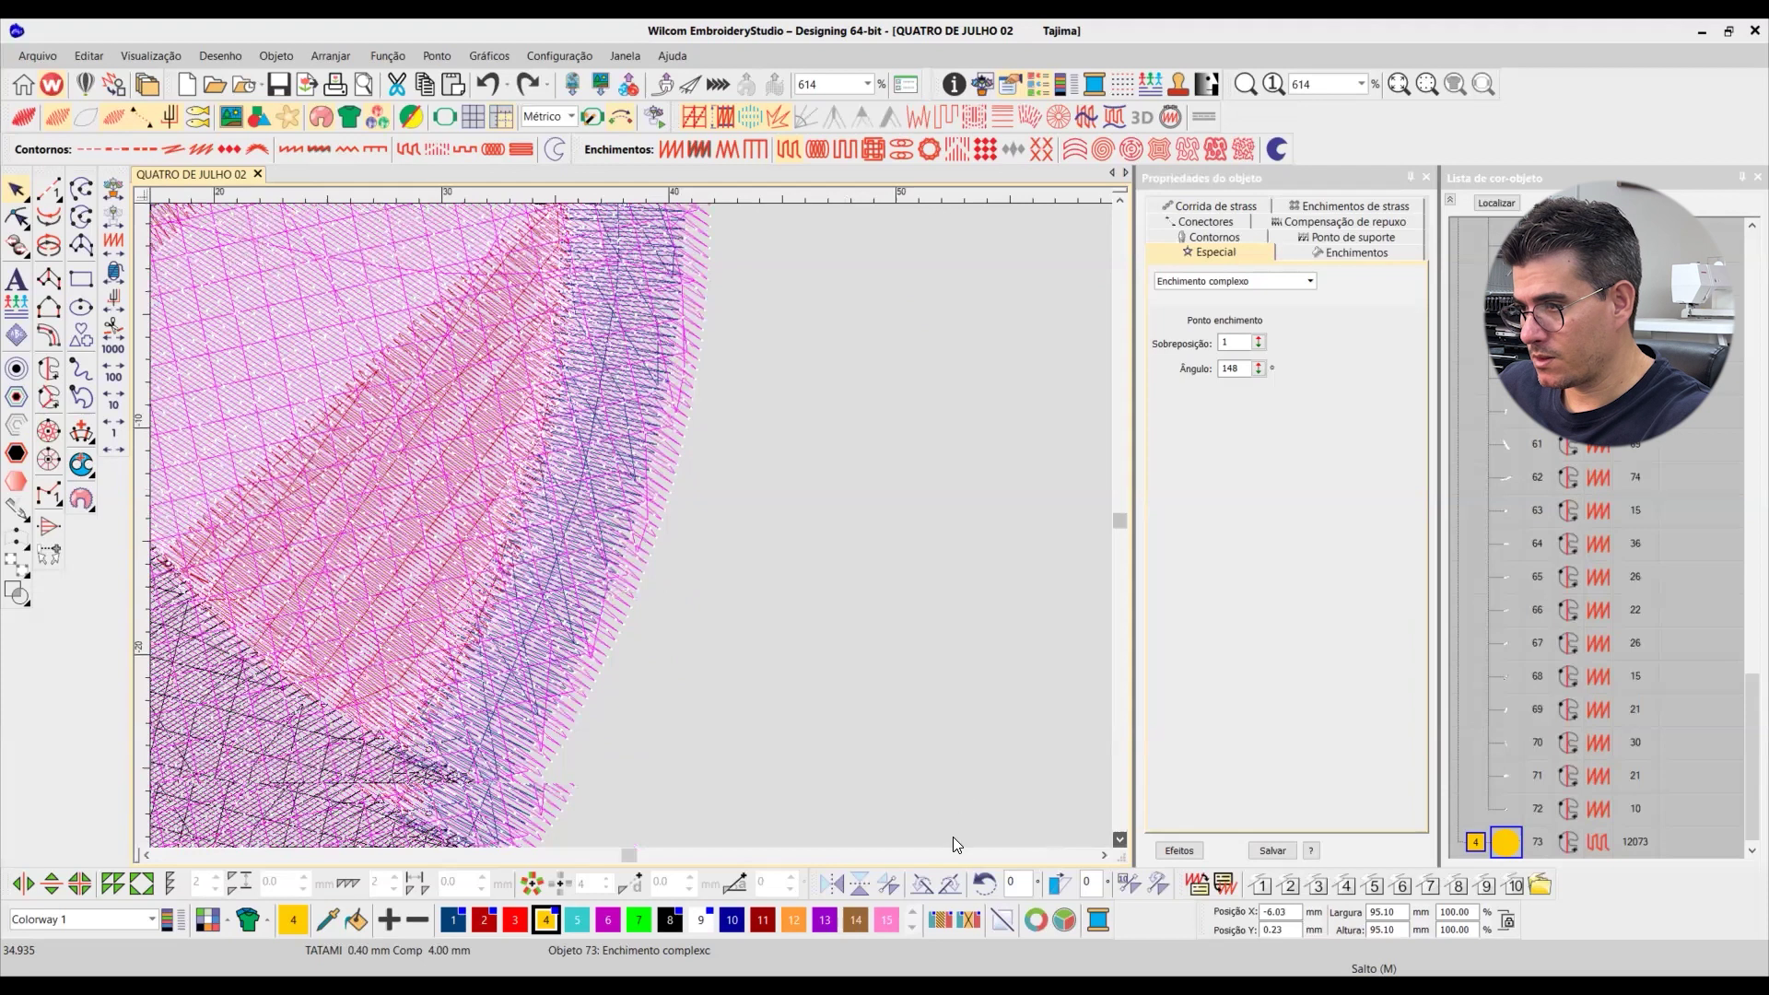
pyautogui.moveTo(944, 831); pyautogui.dragTo(790, 681)
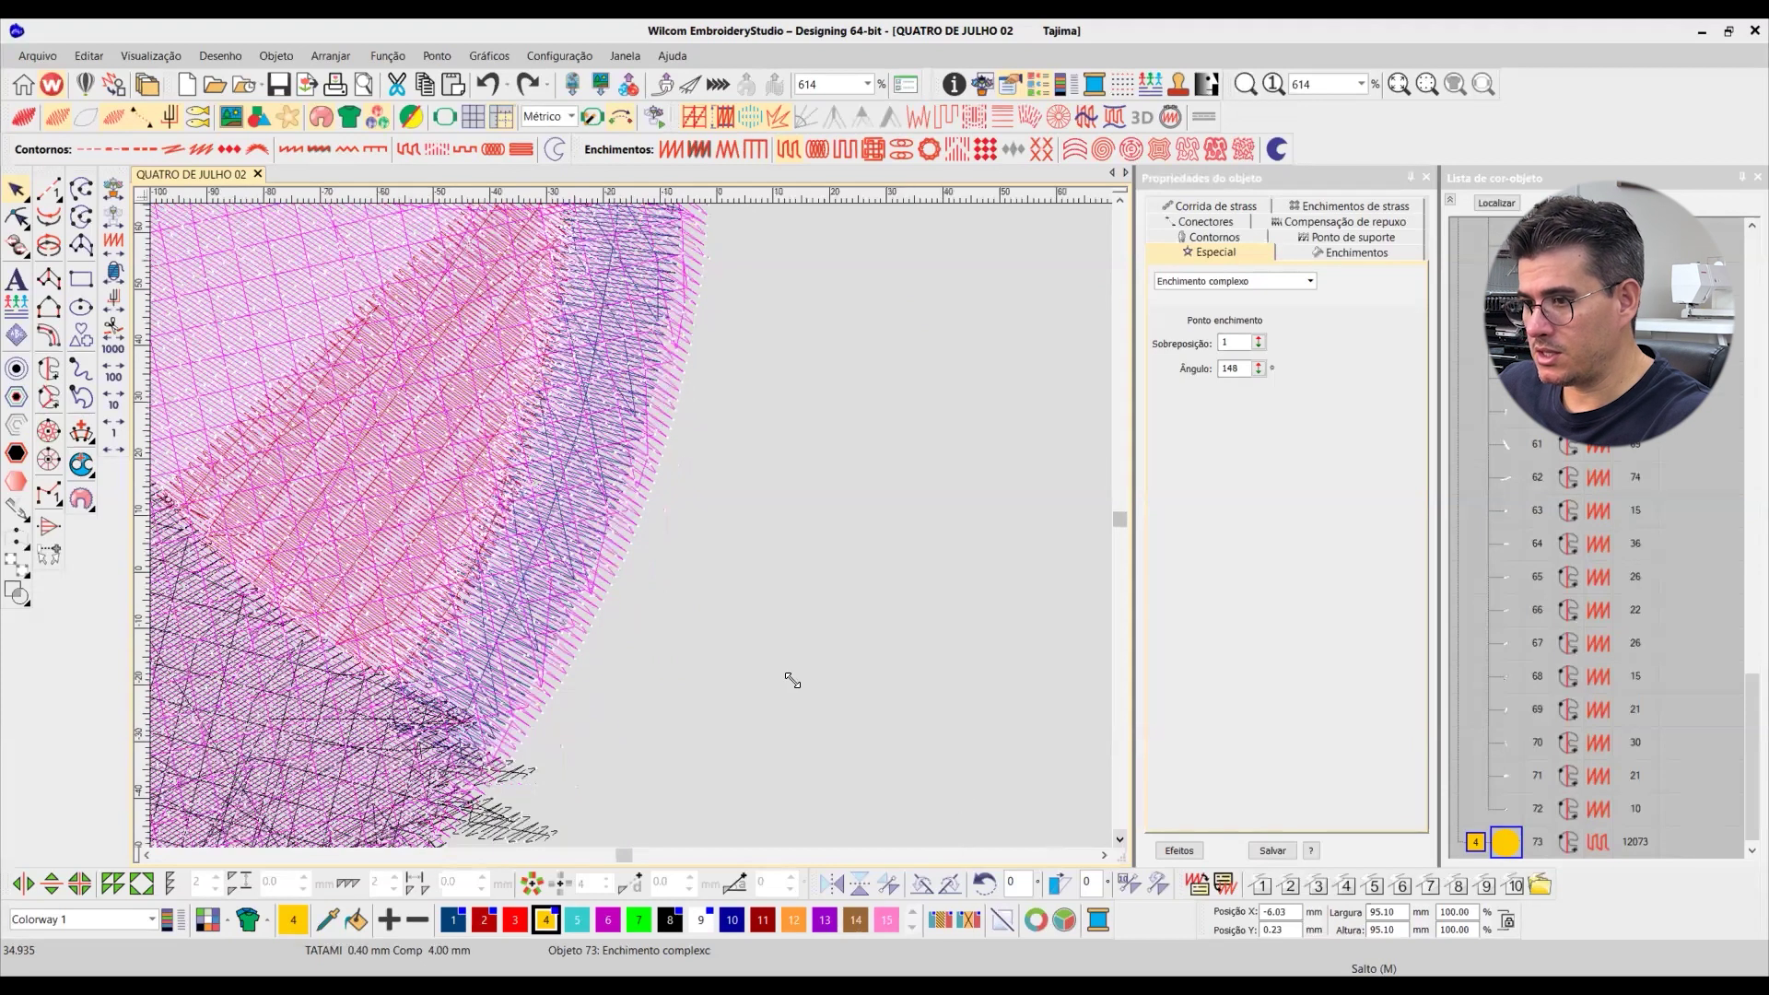
pyautogui.press('0')
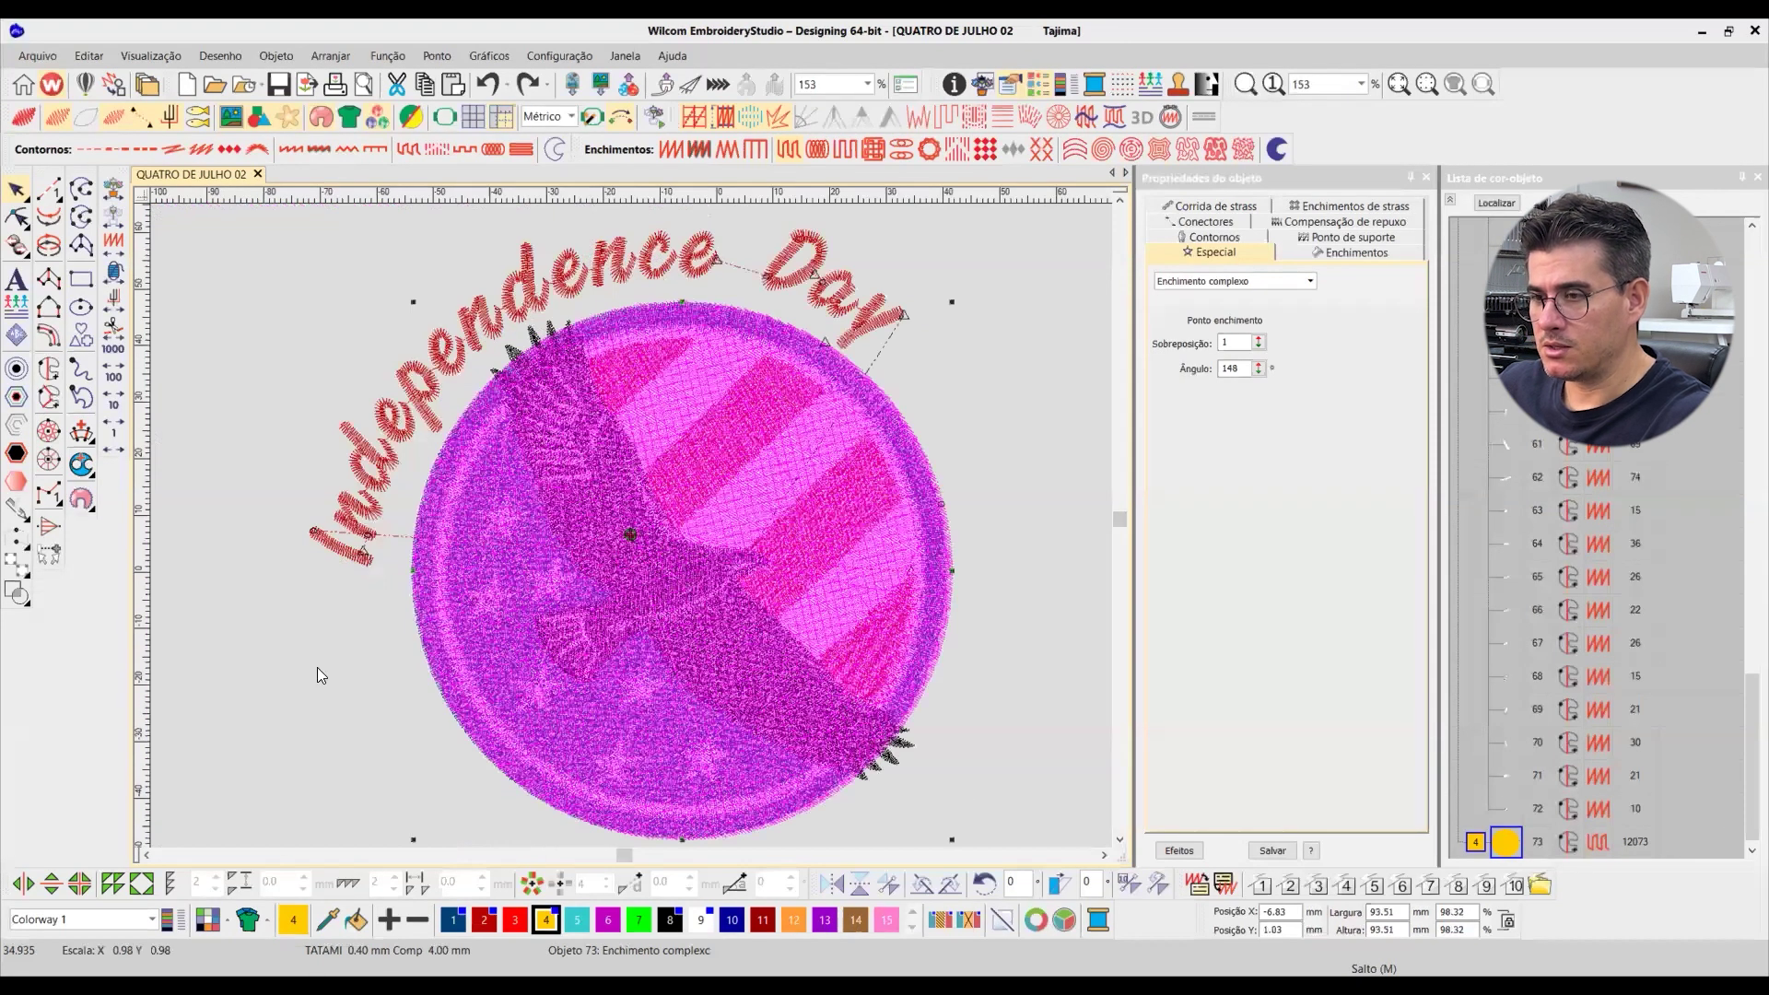
# Step: Turn the realistic stitch view back on and nudge the yellow circle into line with the blue border
pyautogui.press('t')
pyautogui.press('Left')
pyautogui.press('Down')
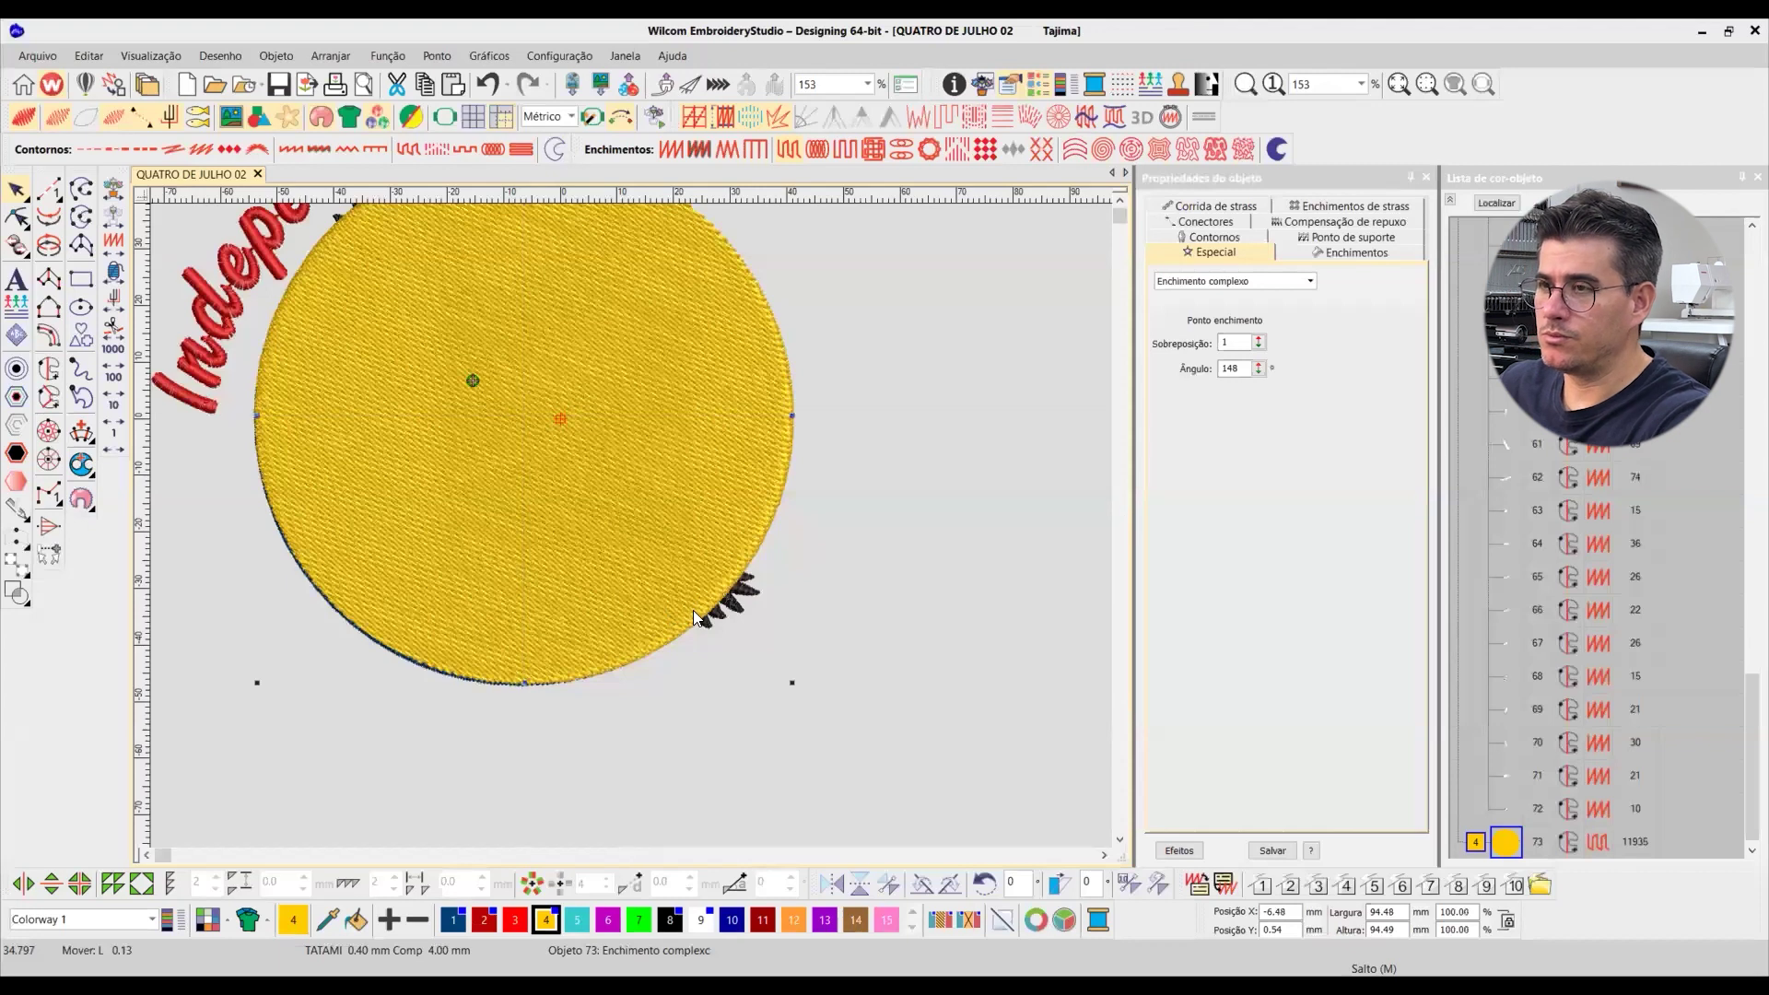
pyautogui.press('Left')
pyautogui.press('Left')
pyautogui.press('Down')
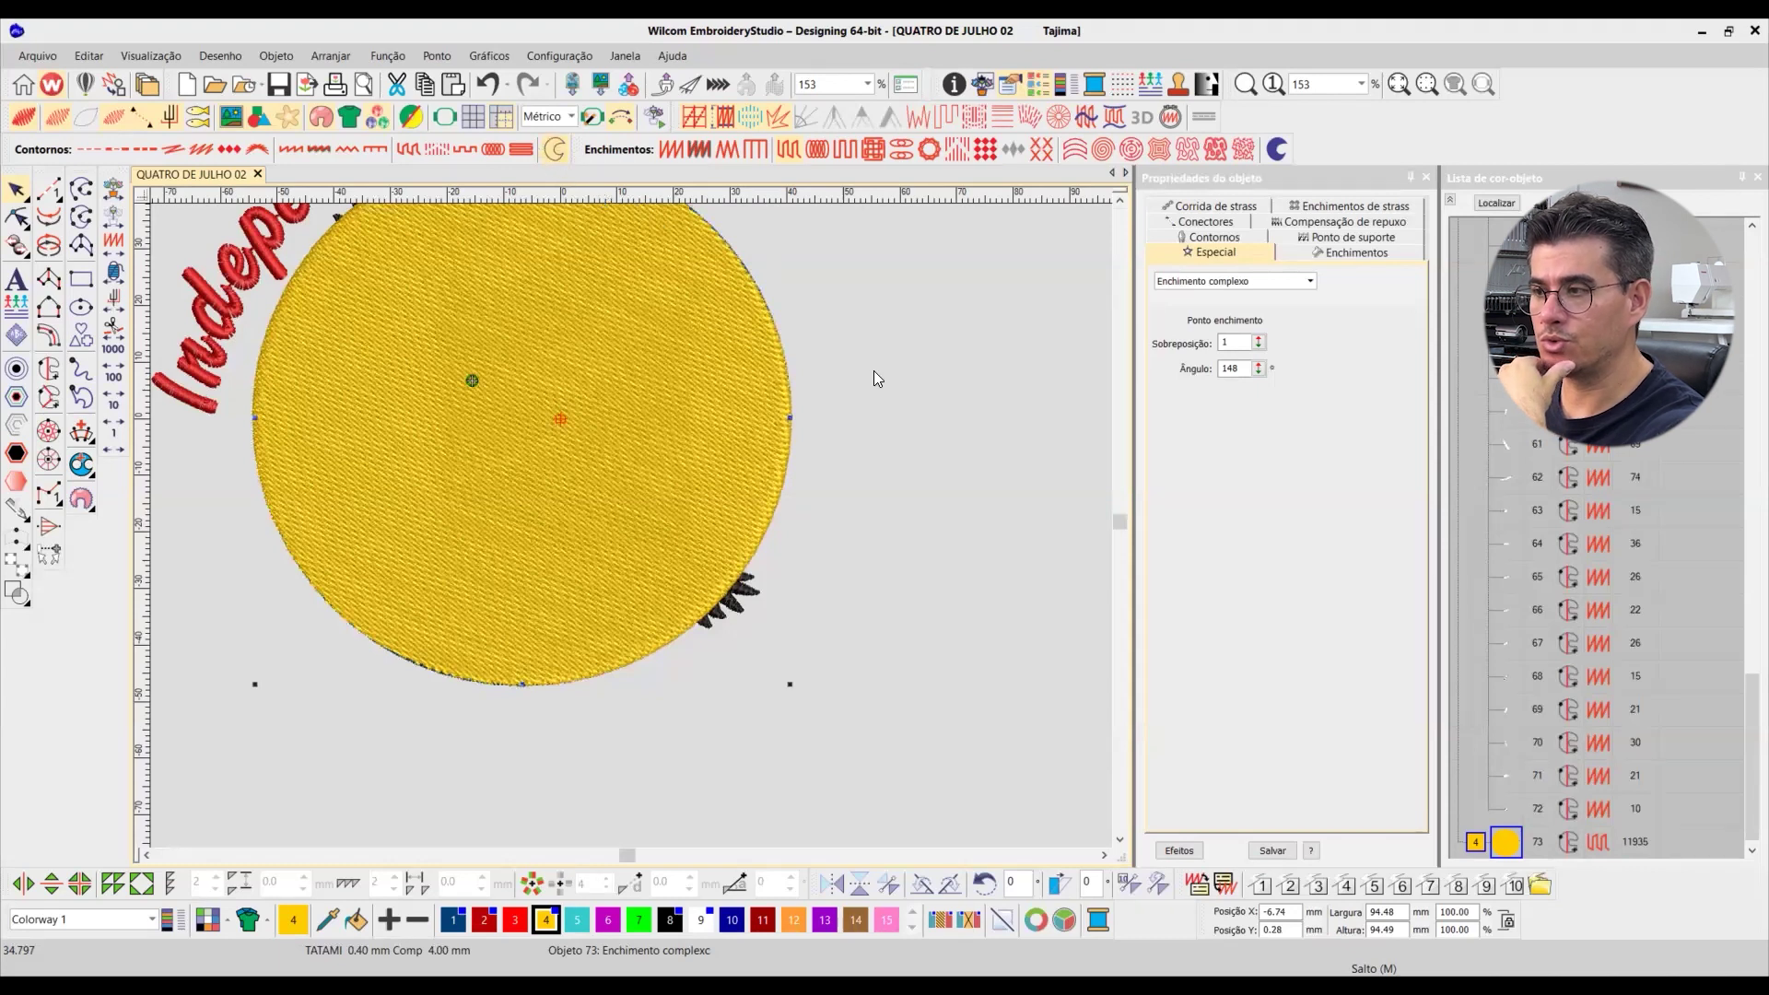
# Step: Replace the circle's yellow fill with a vector shape and create a run-stitch outline from it around the blue border
pyautogui.hotkey('ctrl', 'Home')
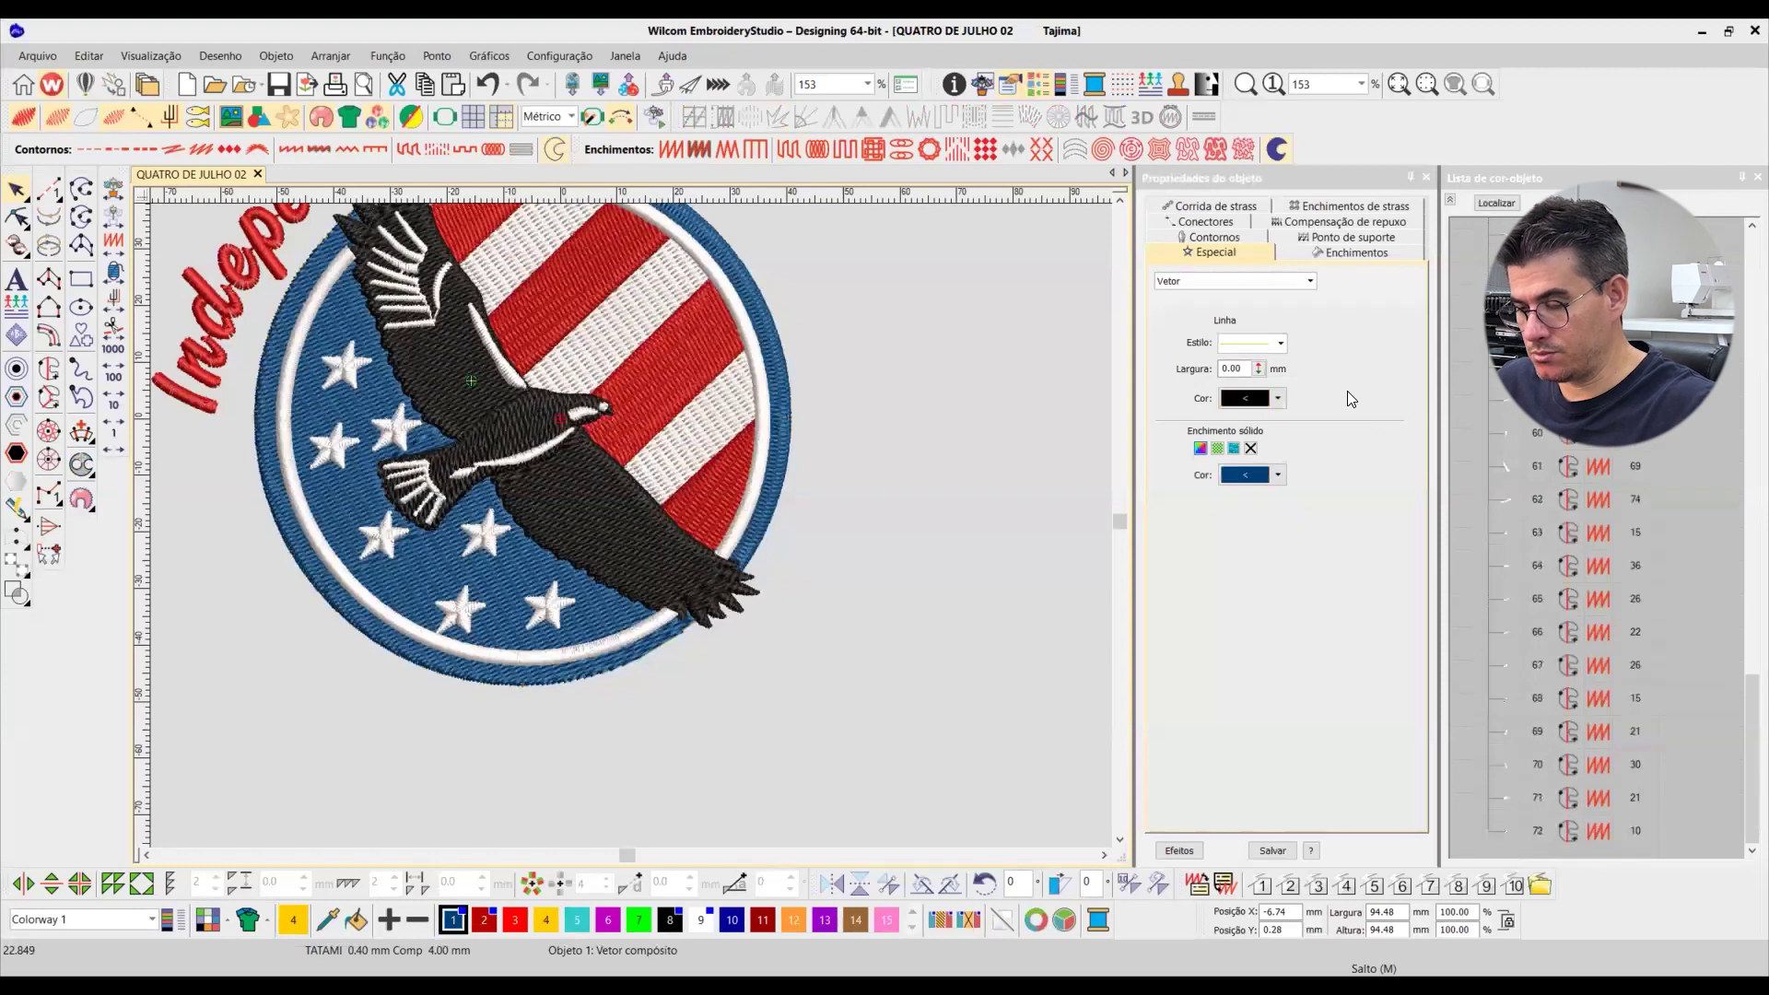
pyautogui.click(929, 415)
pyautogui.click(1450, 199)
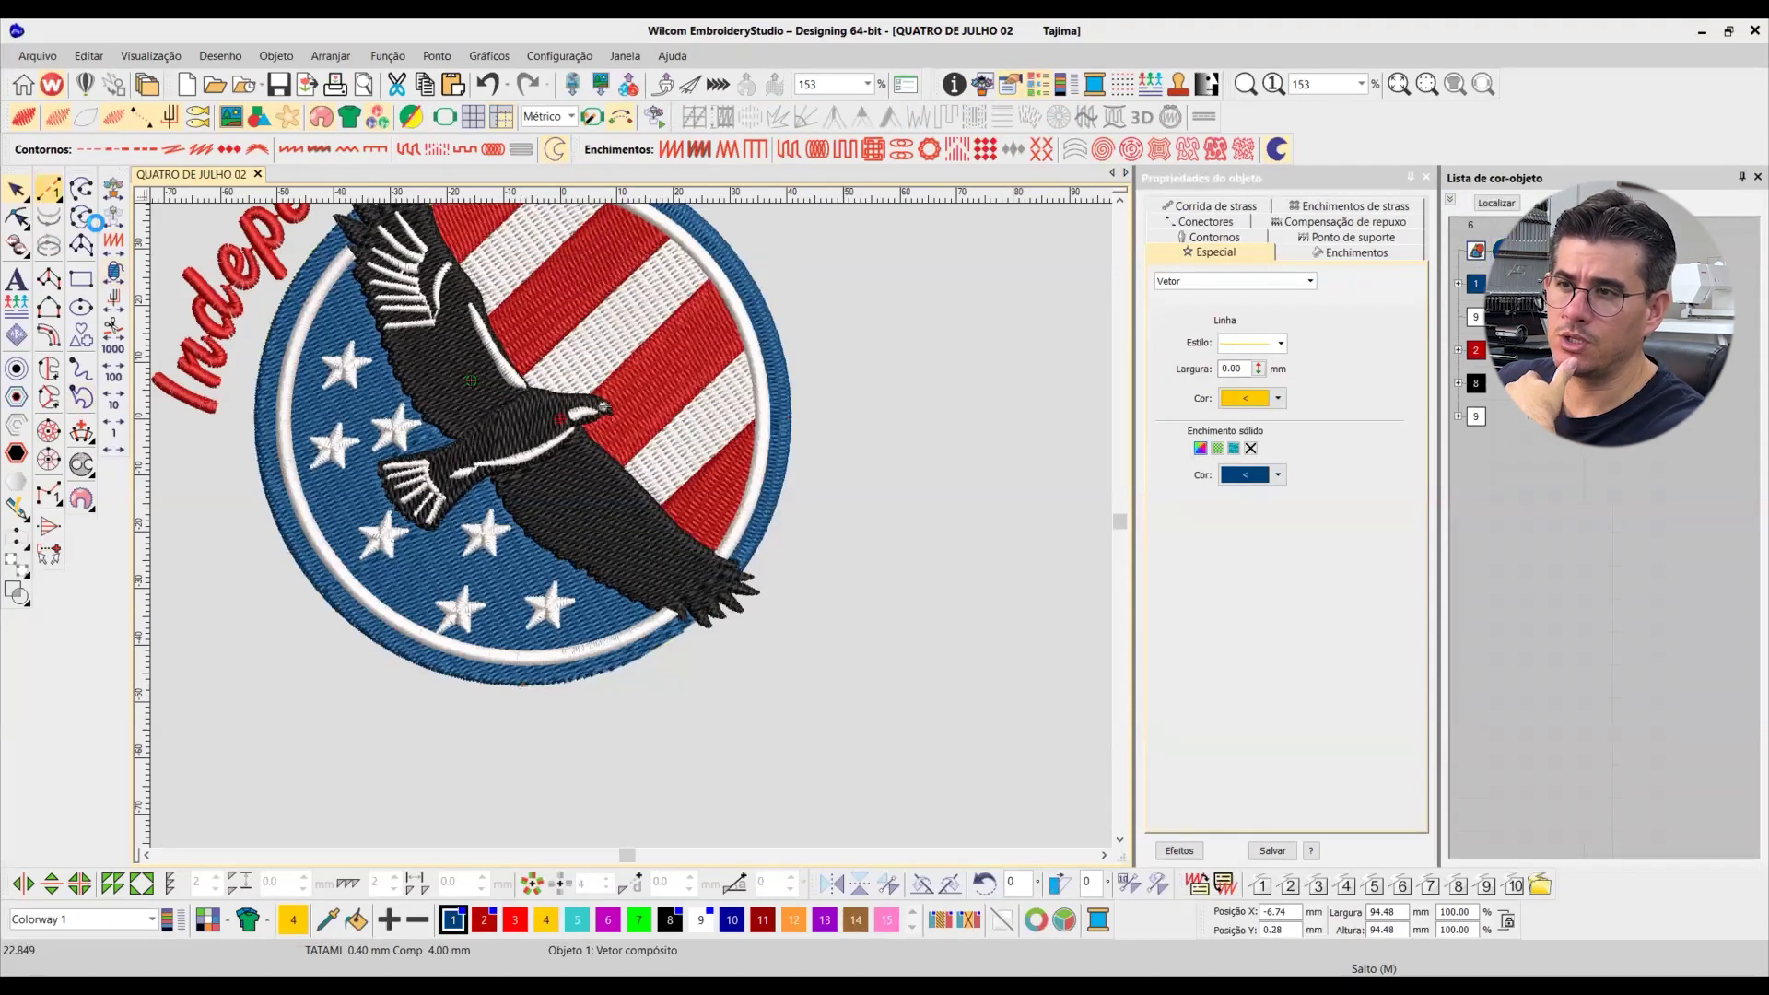
pyautogui.press('Escape')
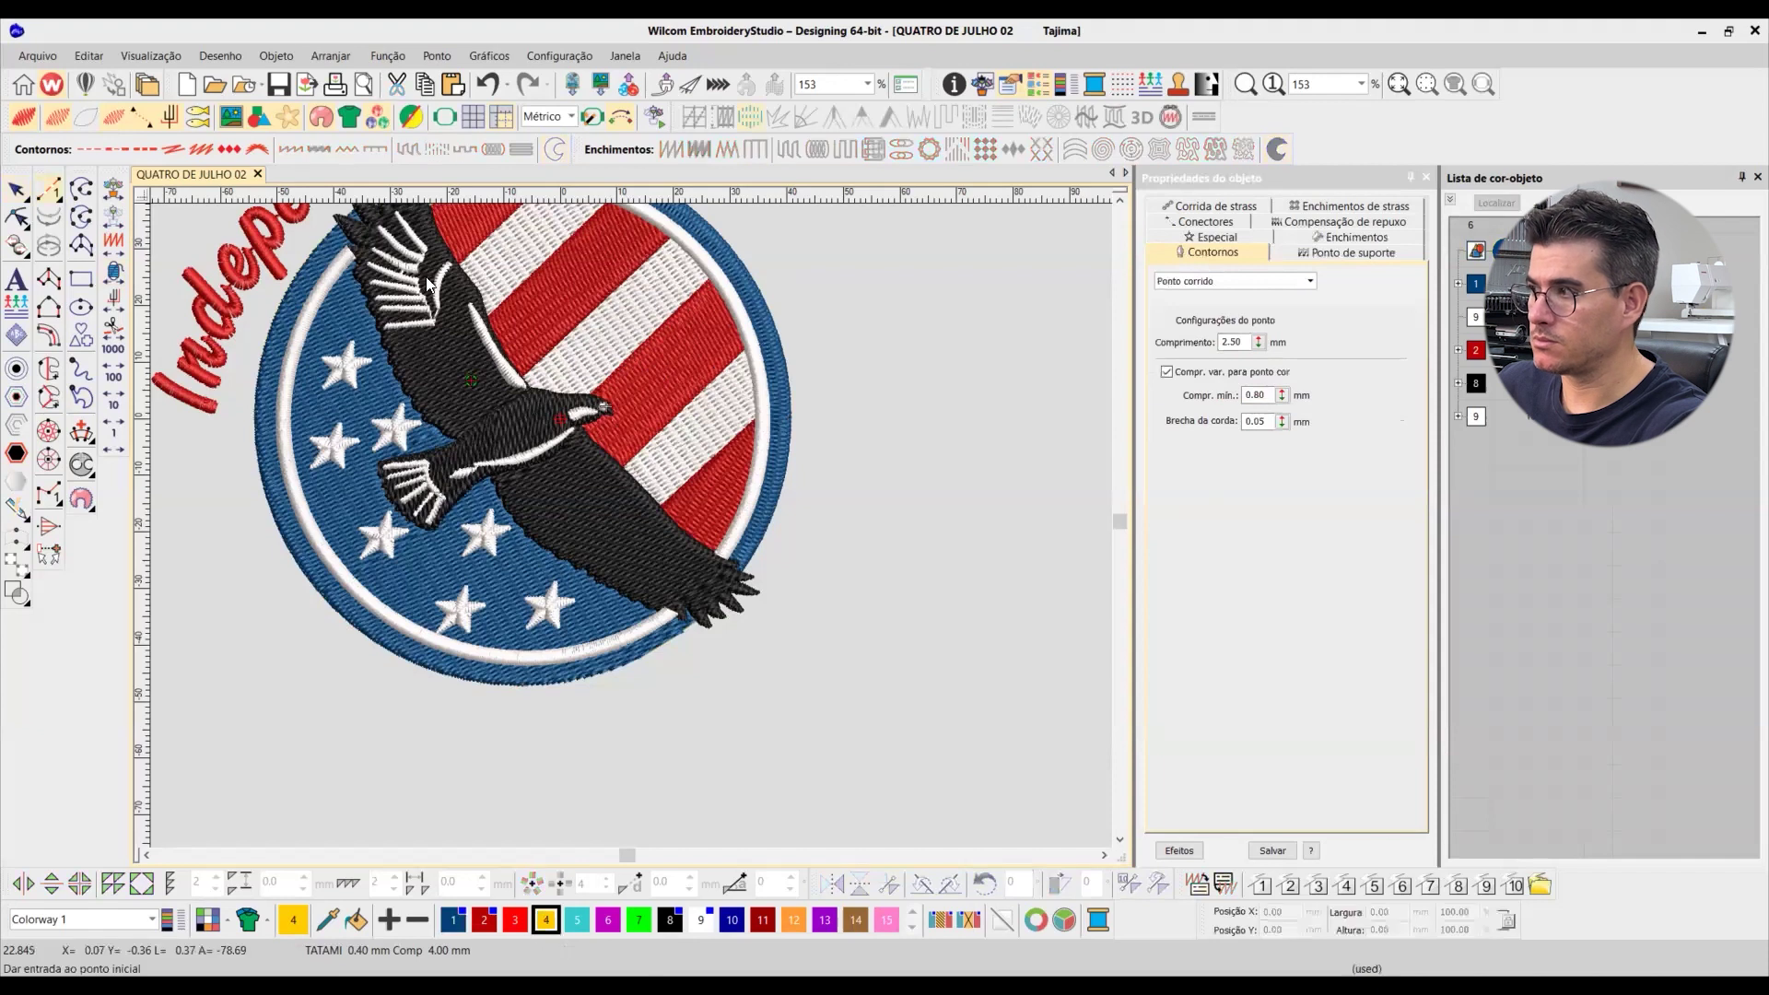
pyautogui.press('Return')
pyautogui.press('Return')
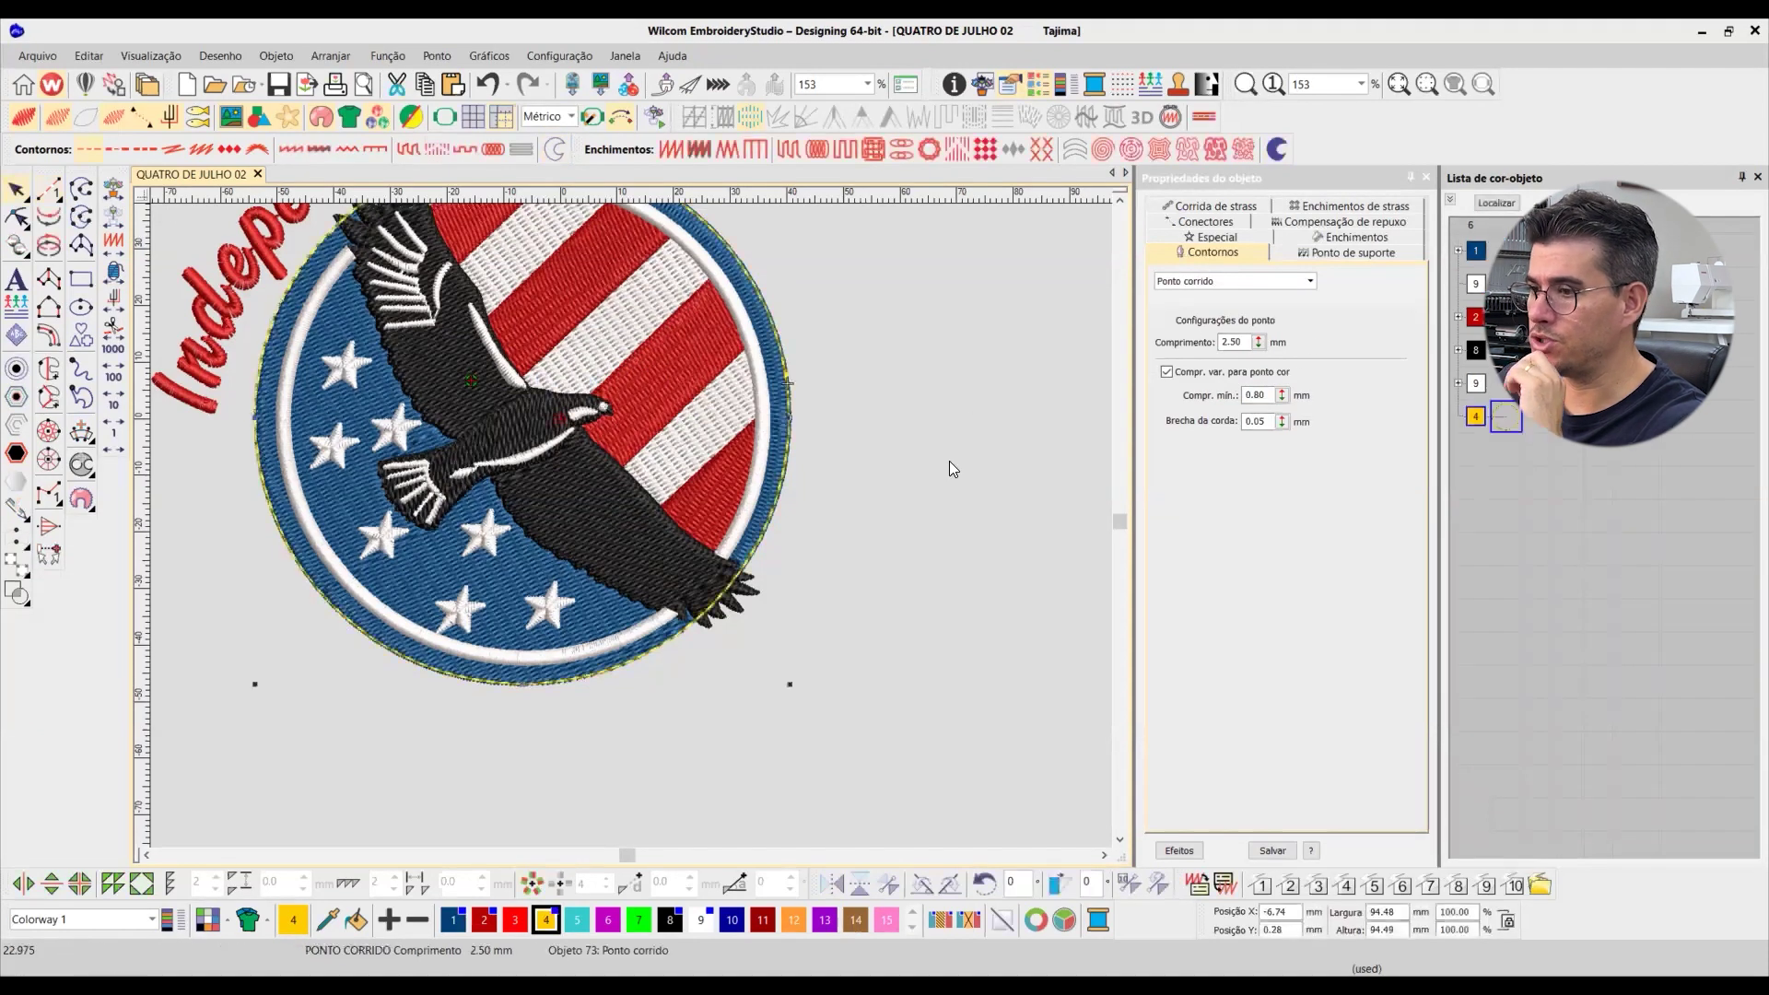
# Step: Recolor the circle outline with blue color 1 and change its stitch type to Corrida tripla
pyautogui.click(453, 919)
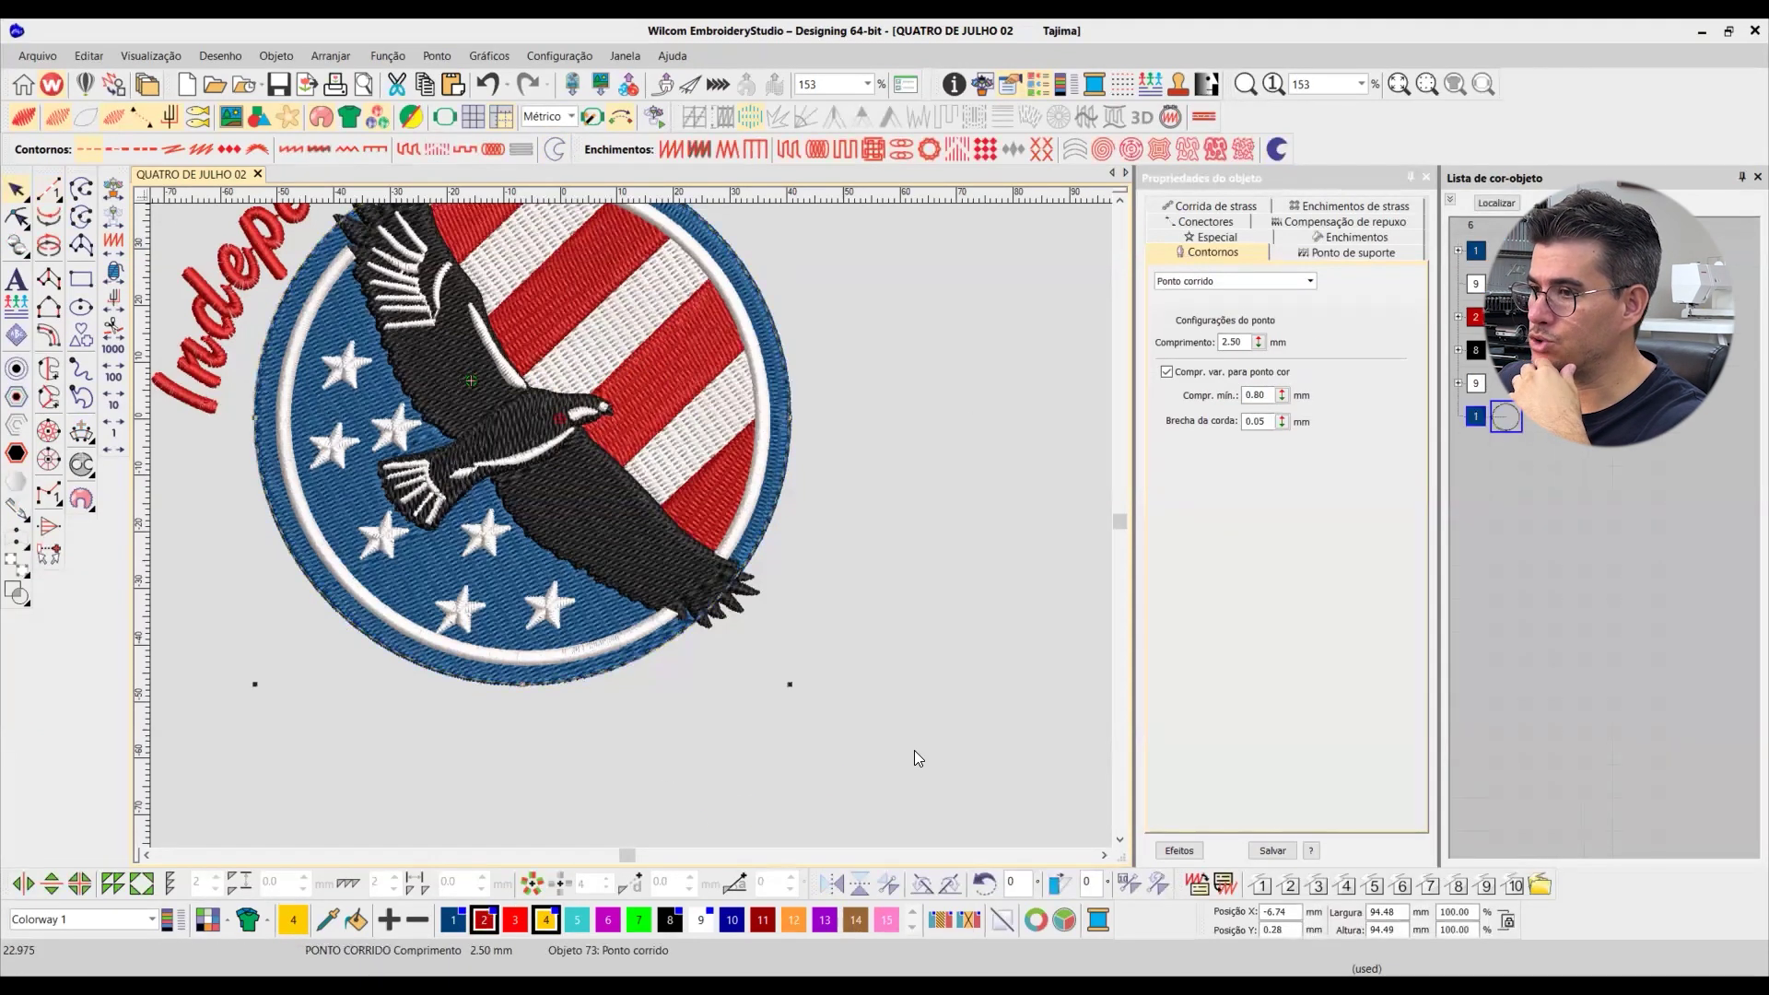
pyautogui.click(1225, 281)
pyautogui.click(1188, 320)
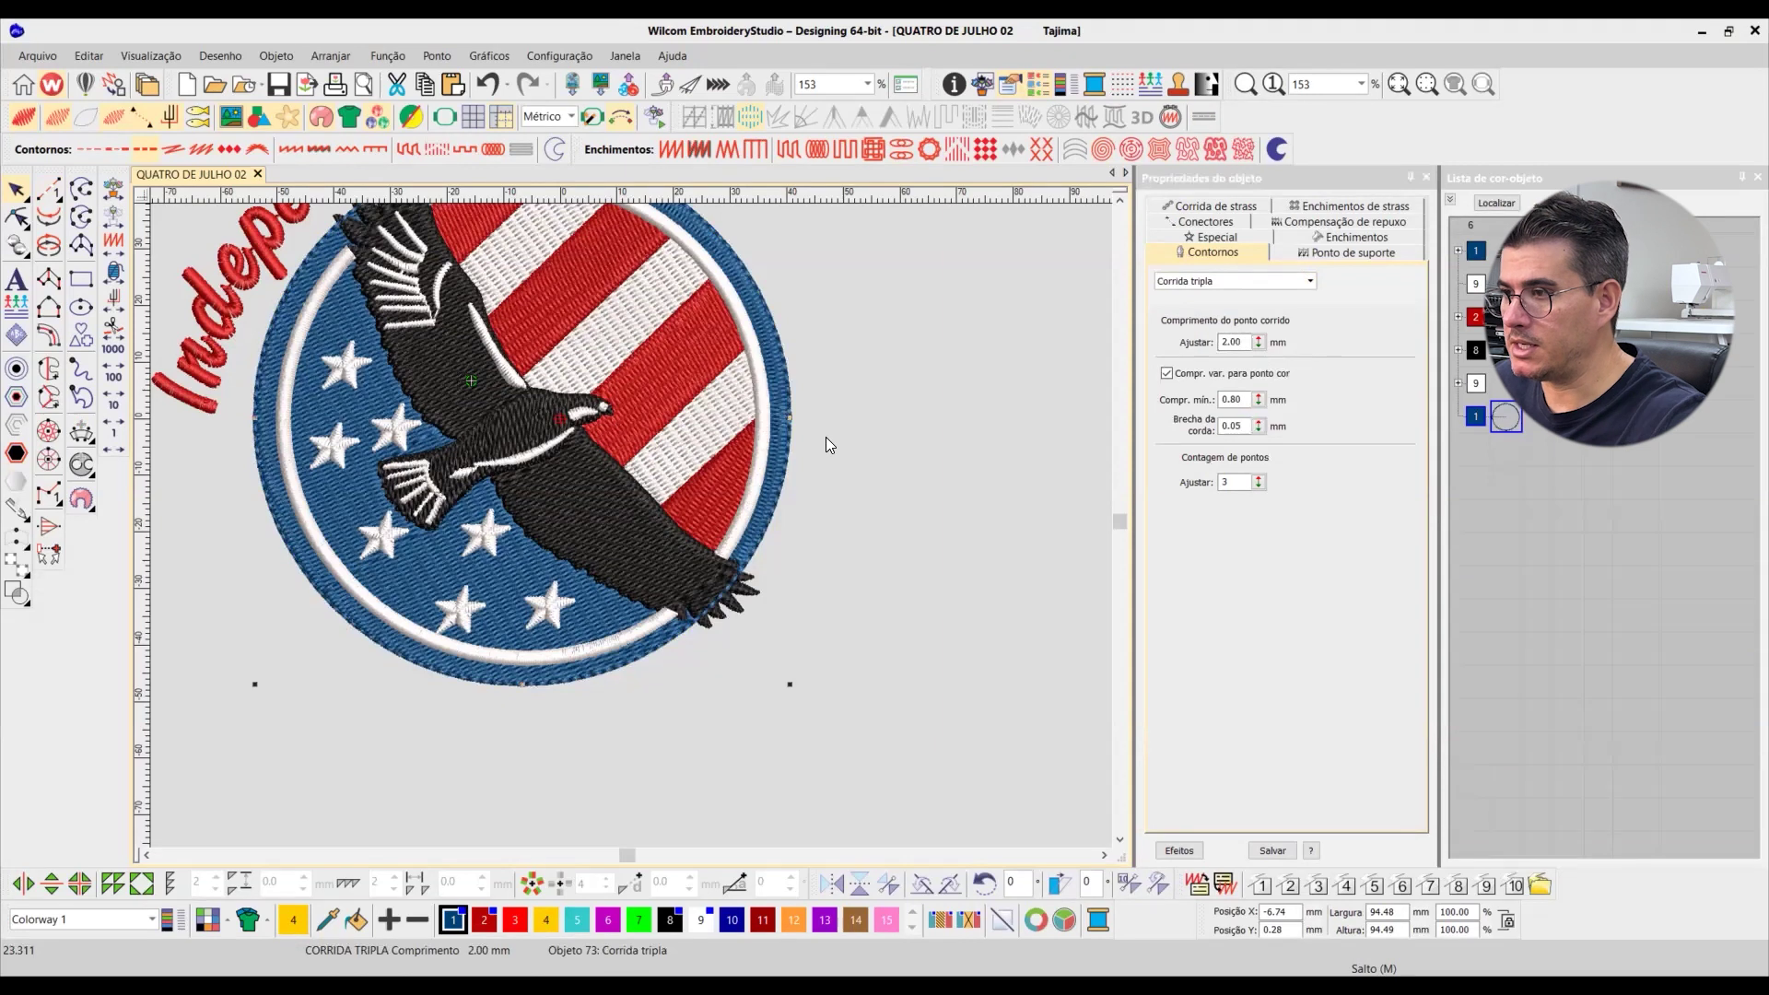
# Step: Set the triple-run outline's stitch length to 3.50 mm and its minimum length to 2.00 mm
pyautogui.moveTo(1244, 341); pyautogui.dragTo(1169, 340)
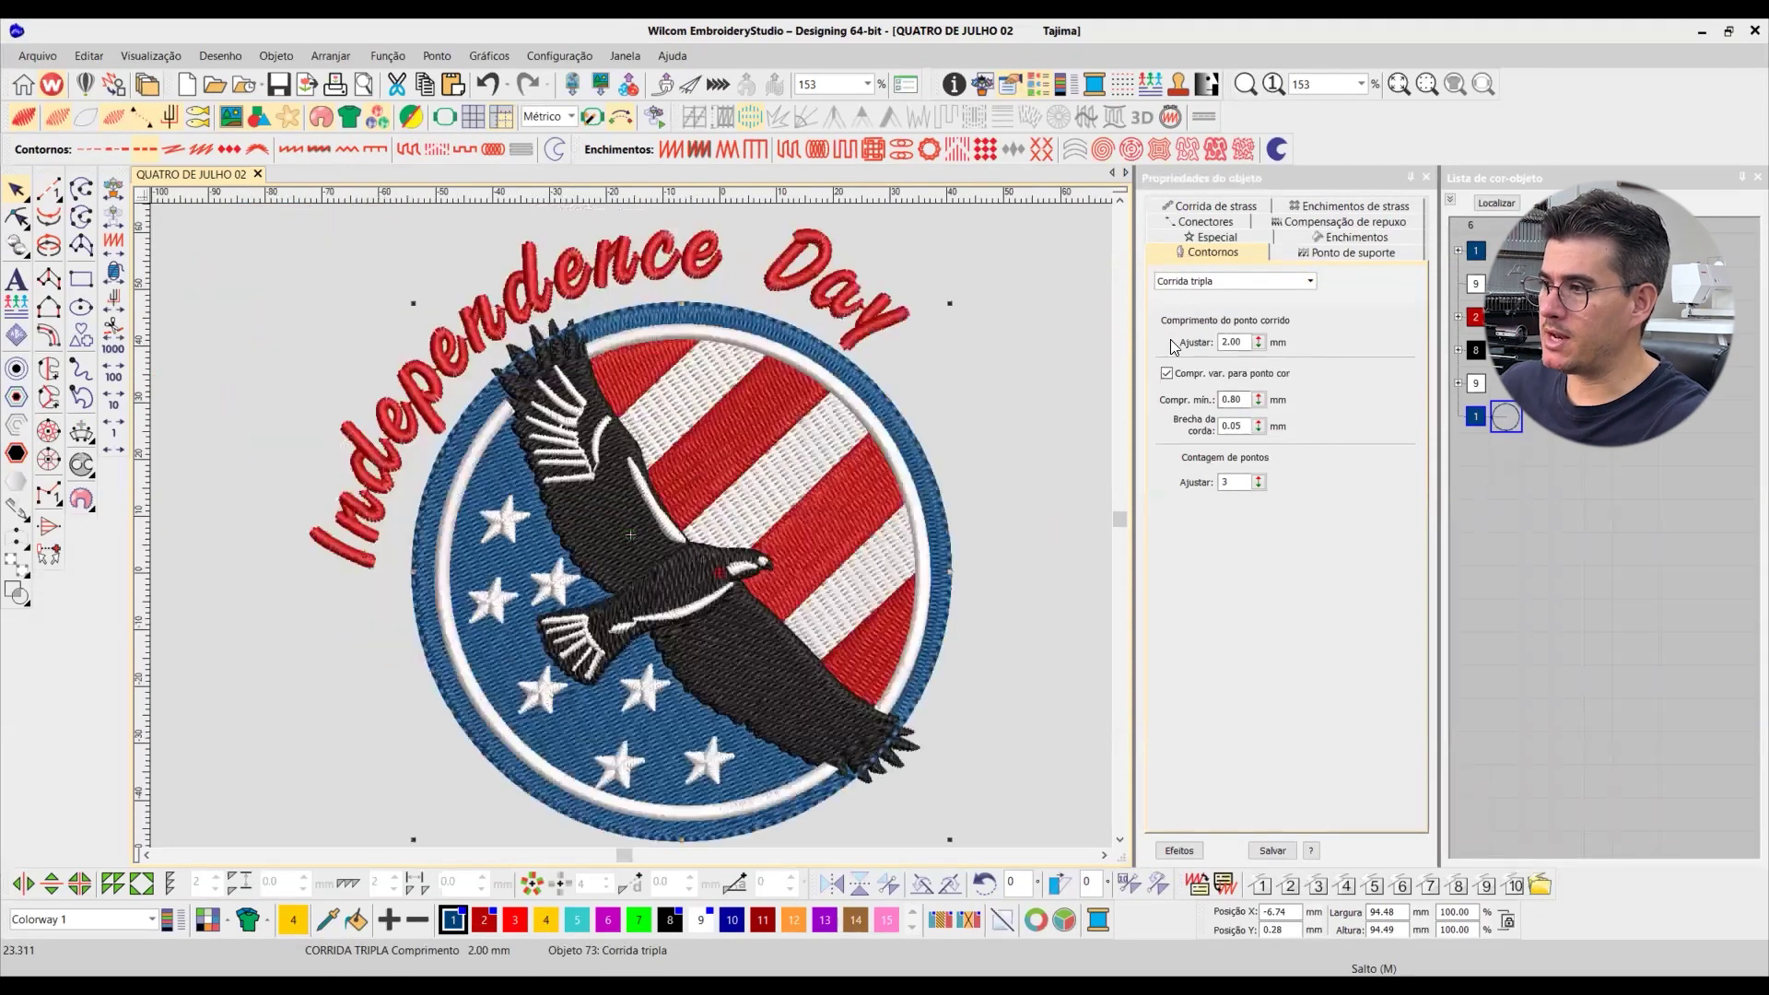
pyautogui.write('3.50')
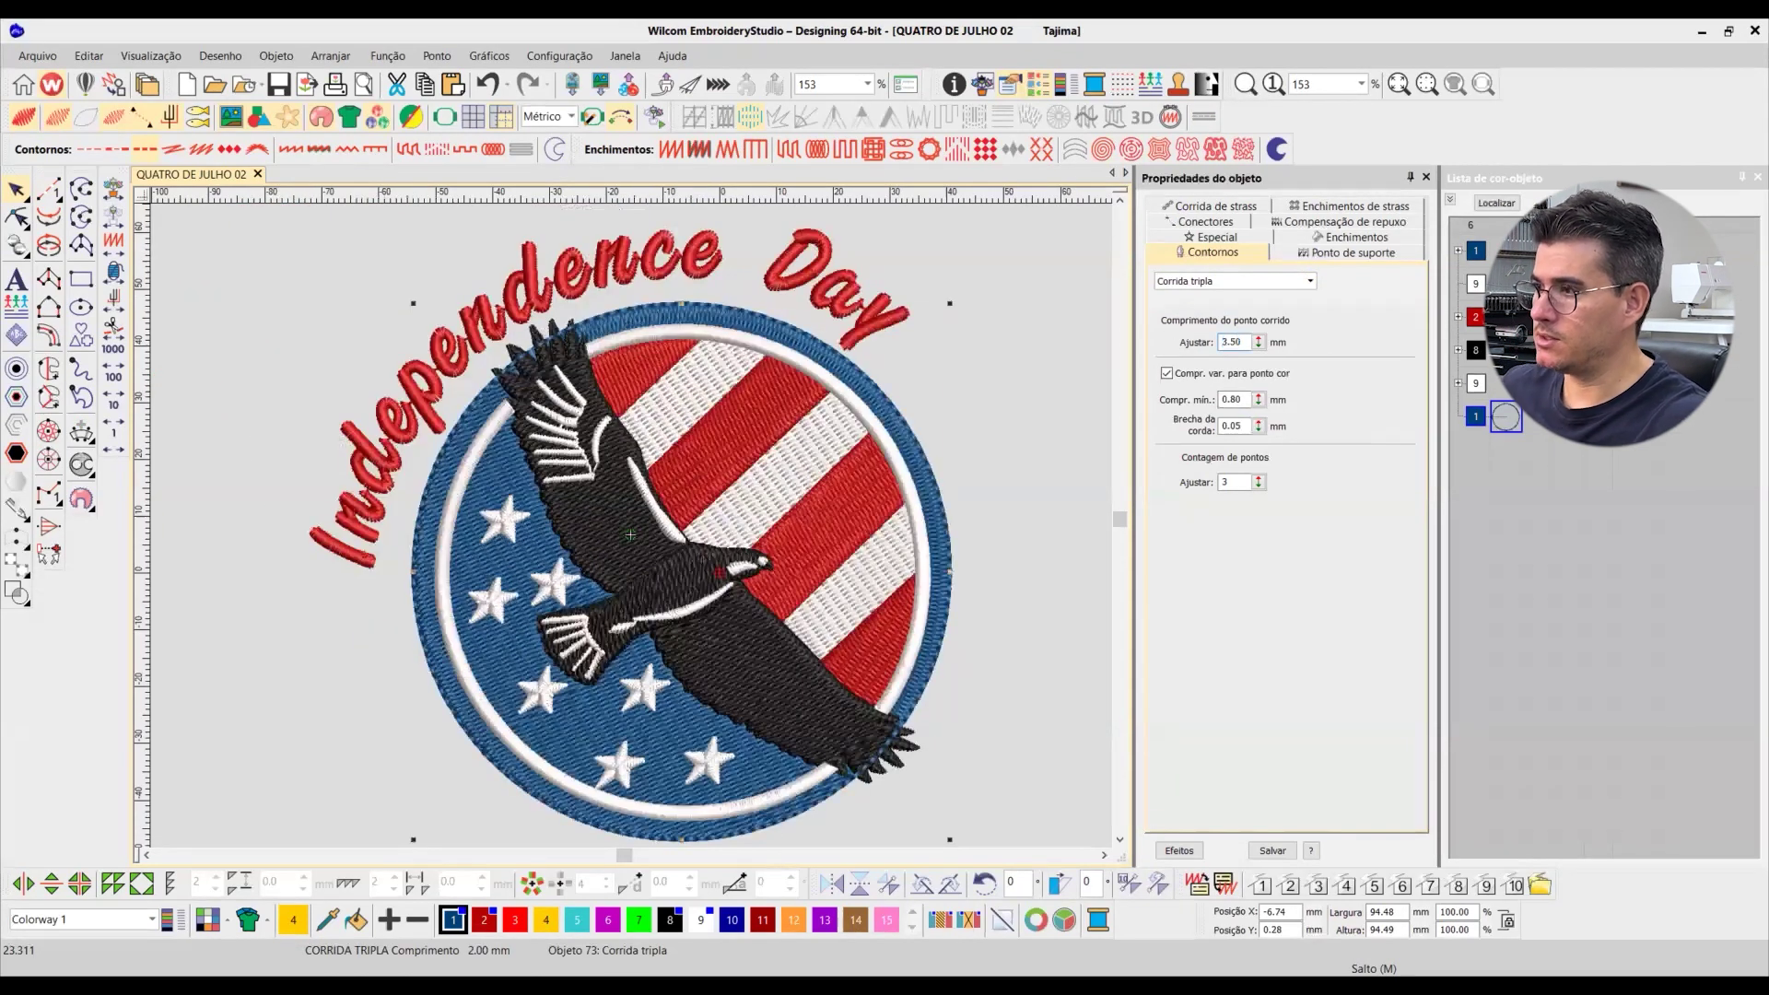
pyautogui.press('Return')
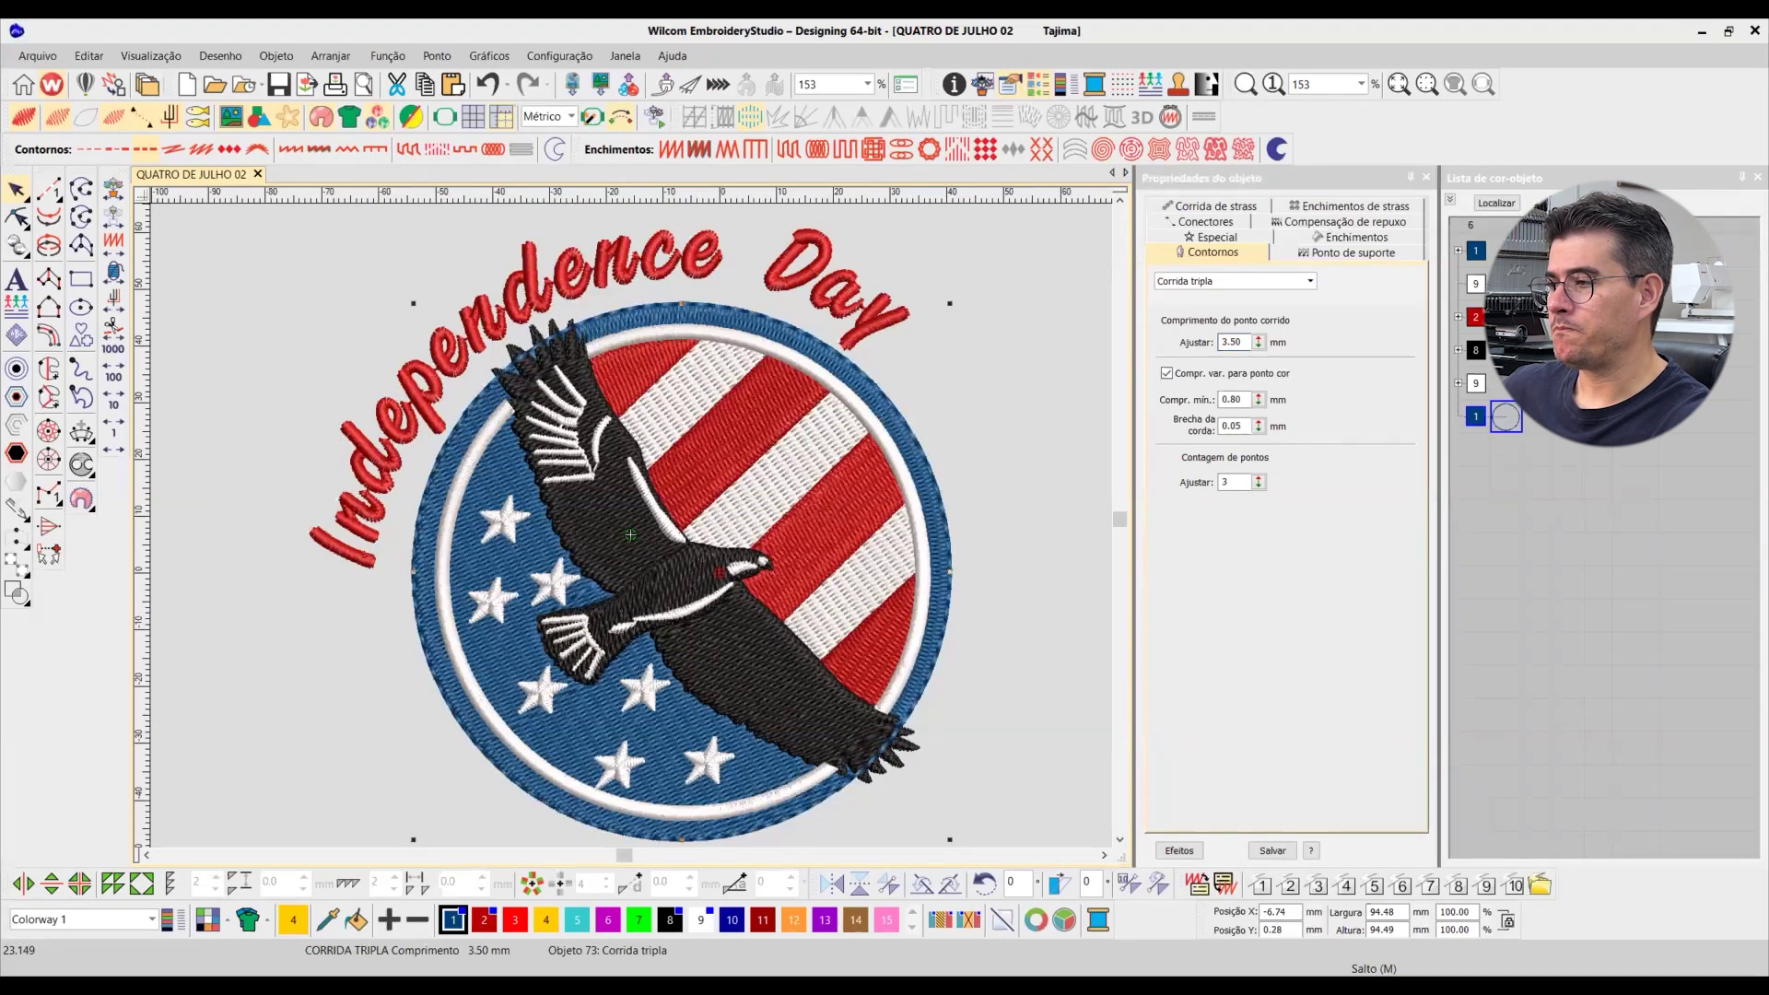
pyautogui.doubleClick(1233, 399)
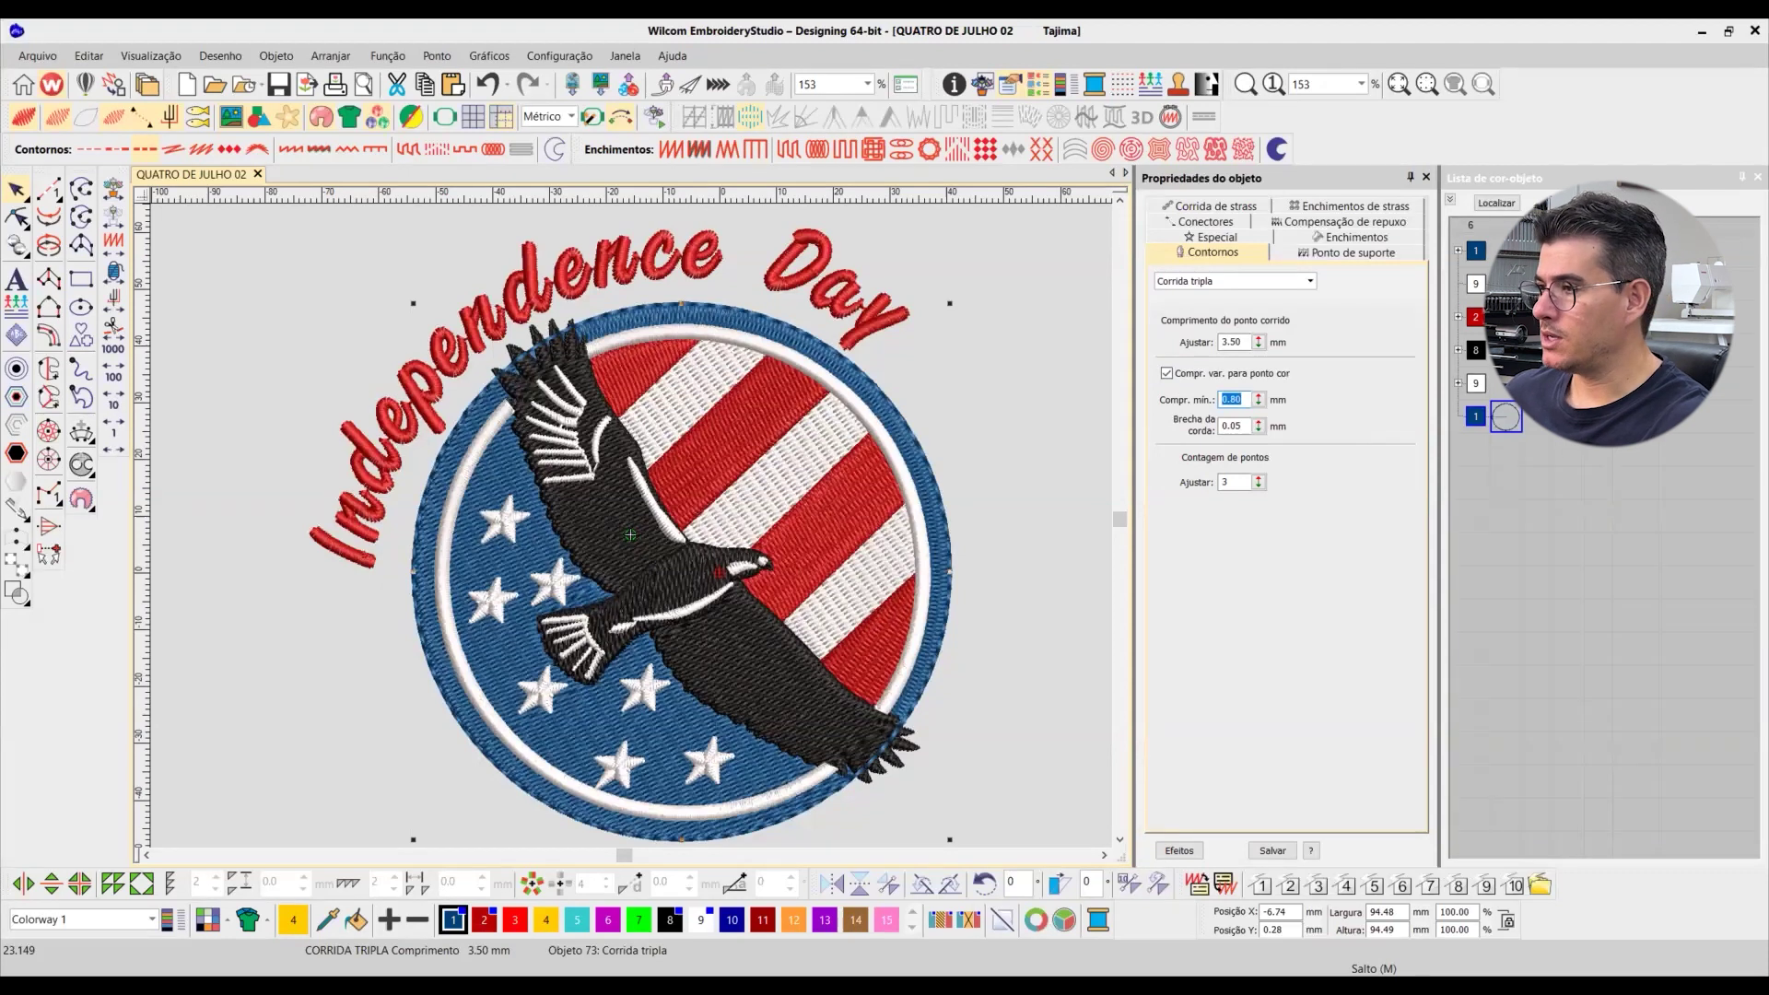
pyautogui.write('2.00')
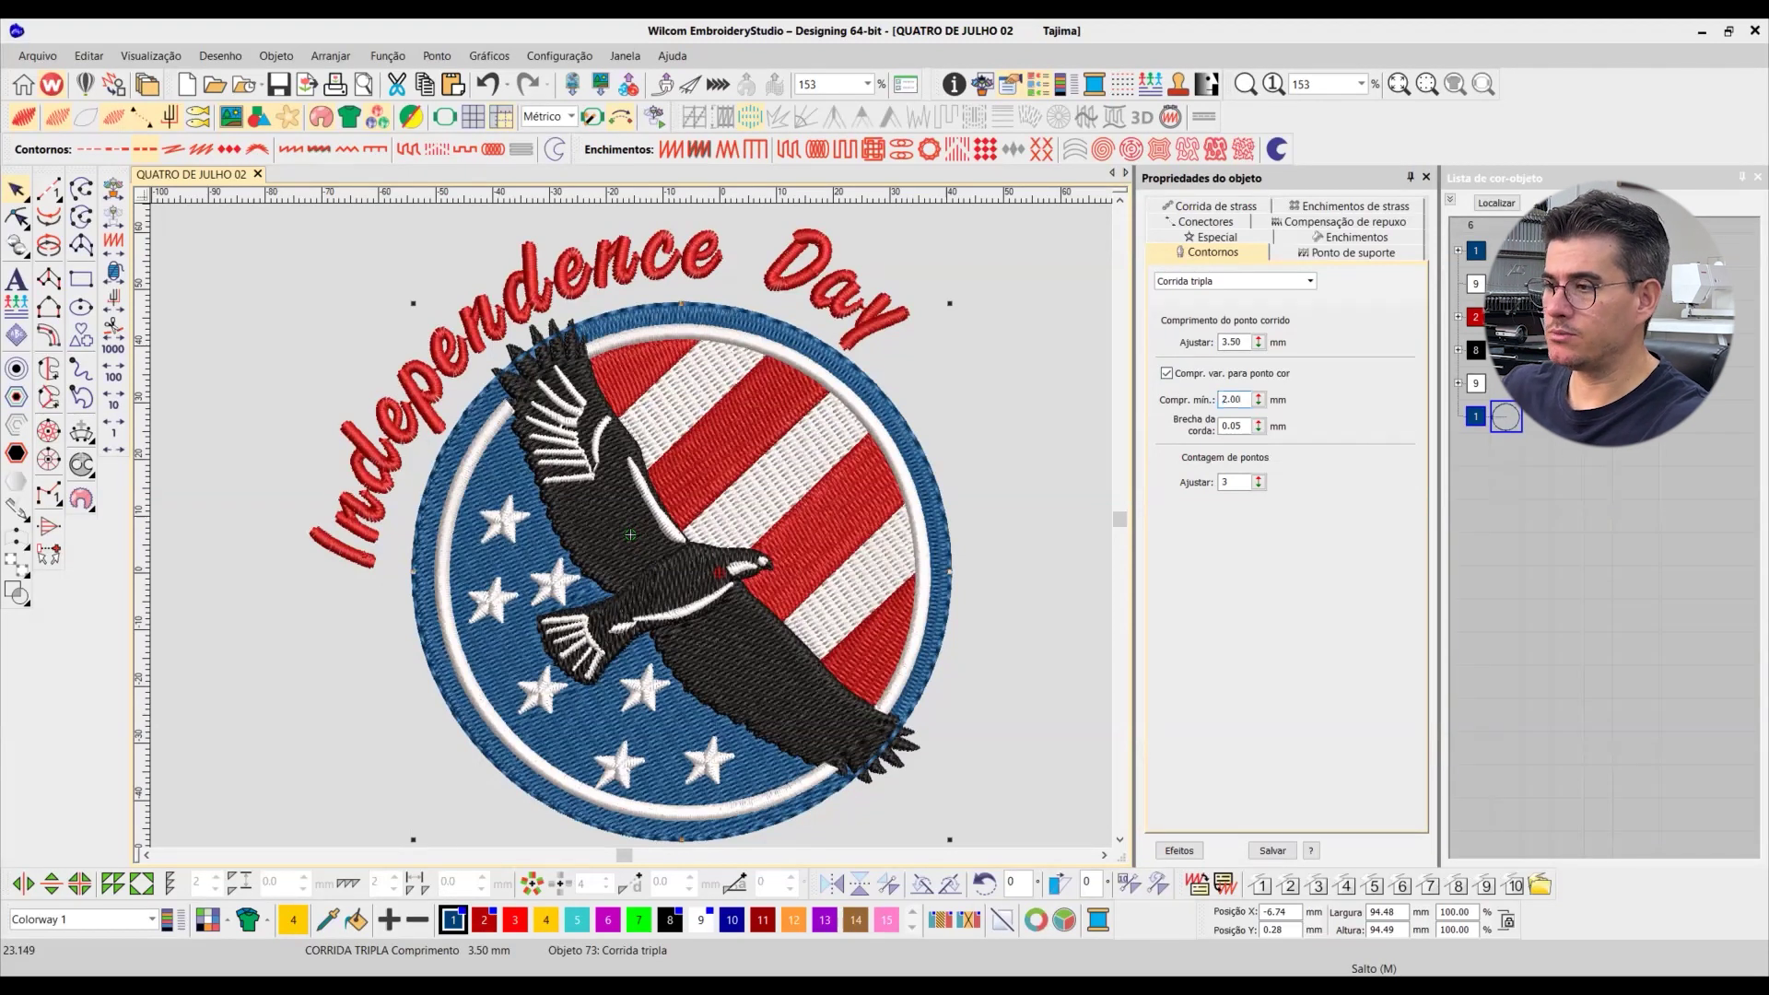
pyautogui.press('Return')
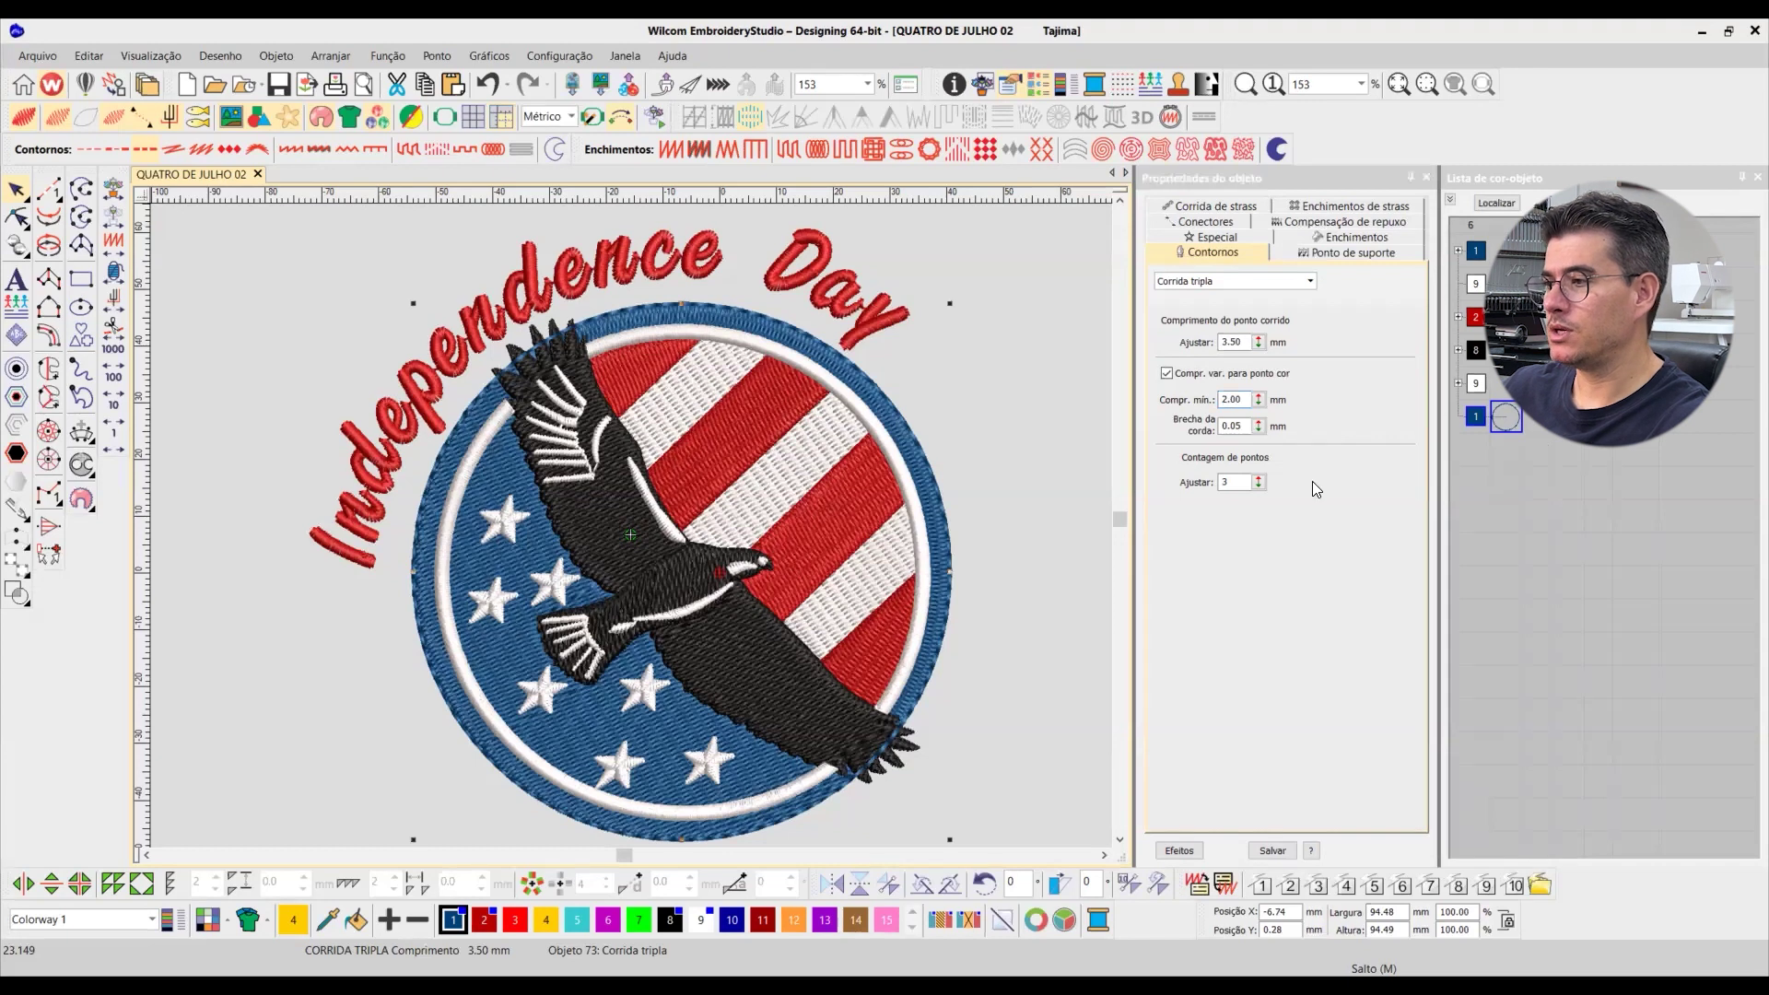
# Step: Set the triple-run outline's stitch count to 7
pyautogui.doubleClick(1234, 482)
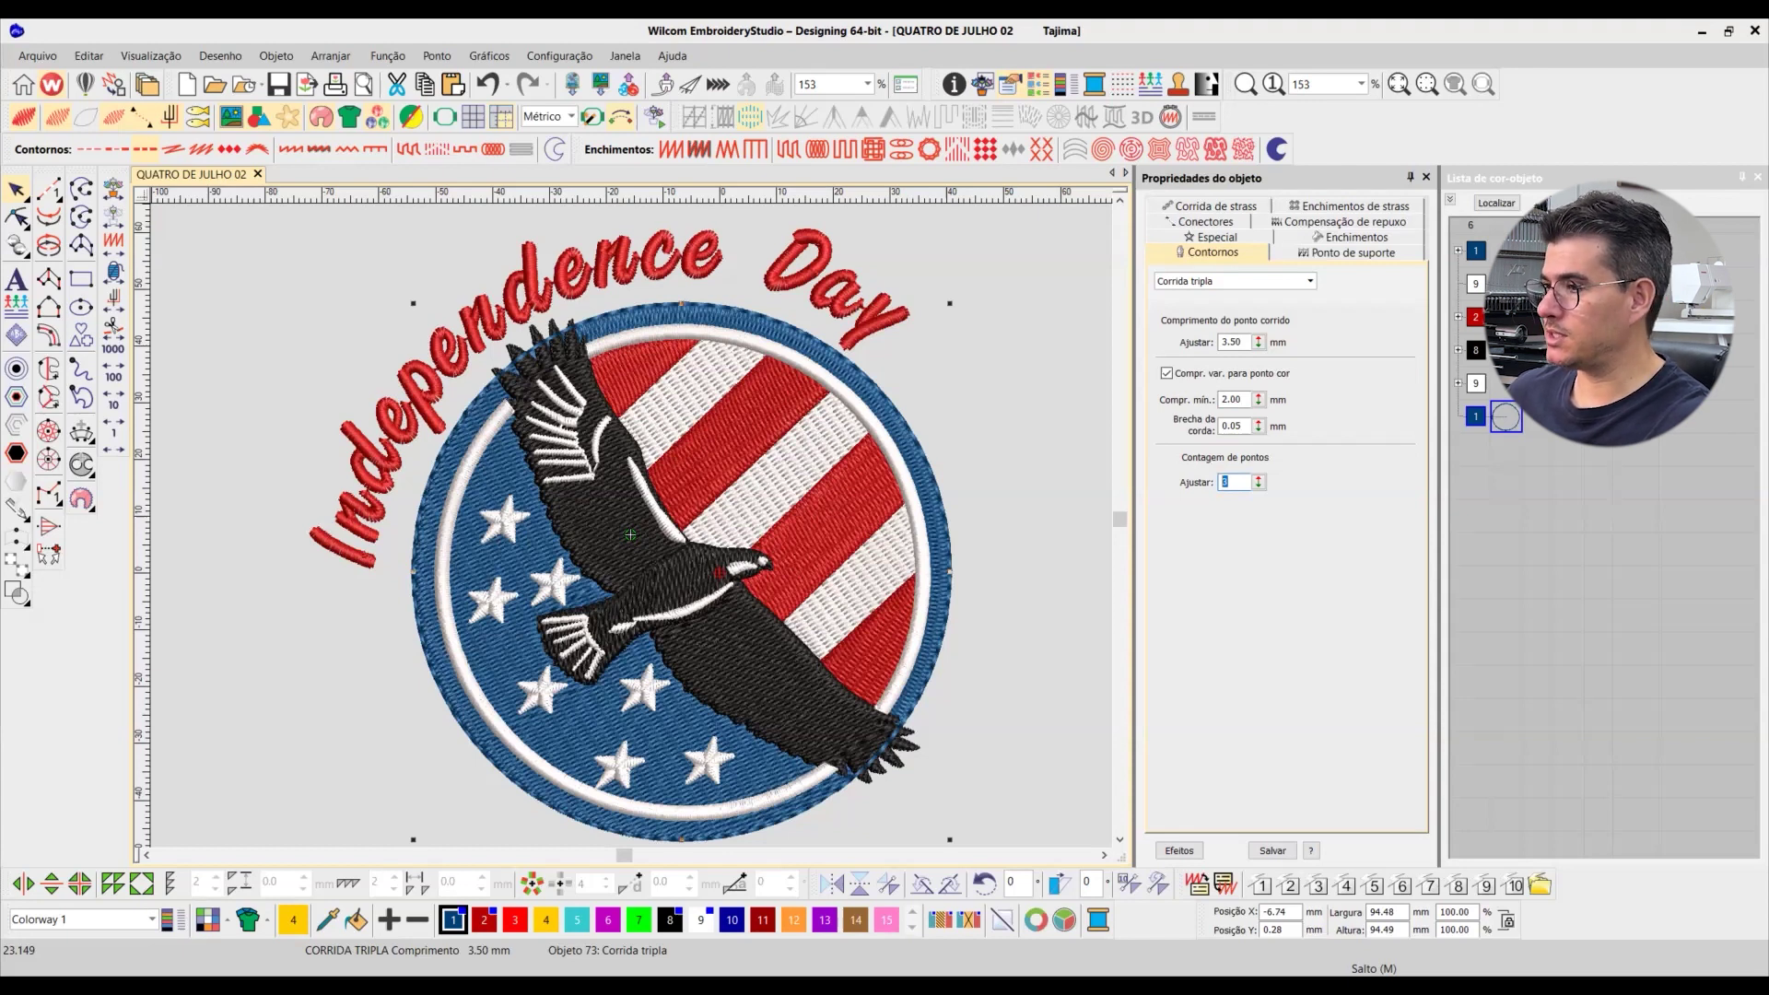
pyautogui.write('7')
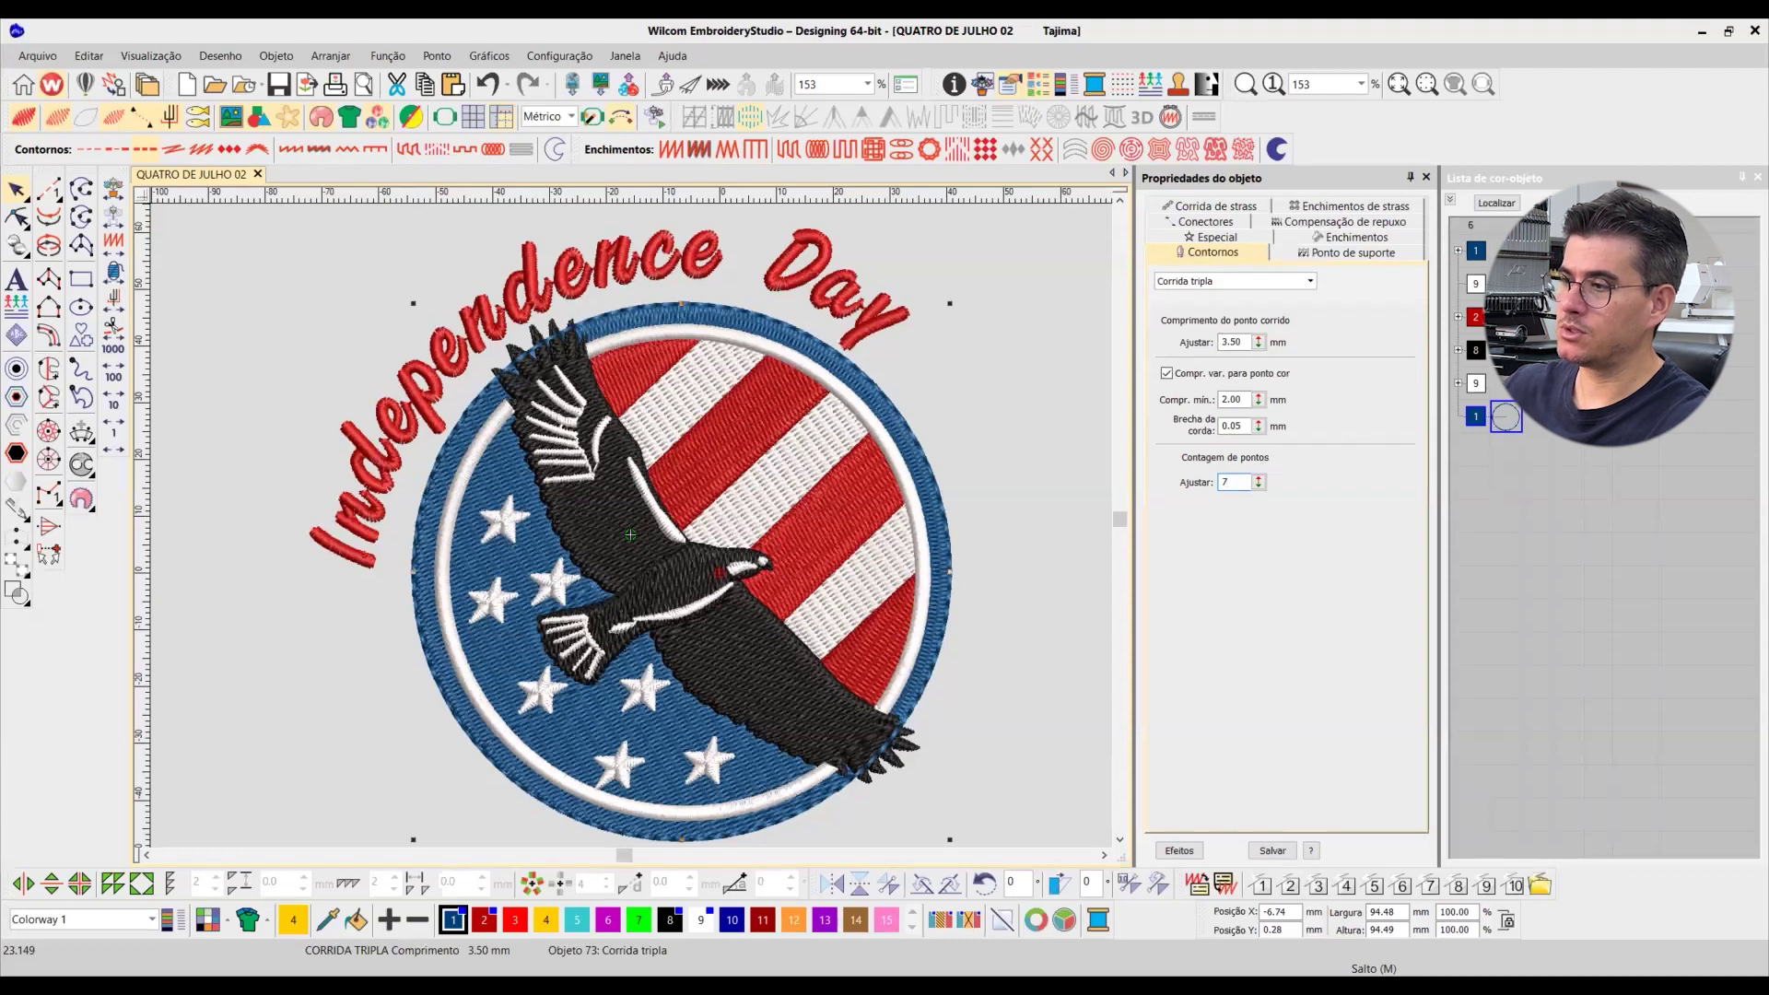
pyautogui.press('Return')
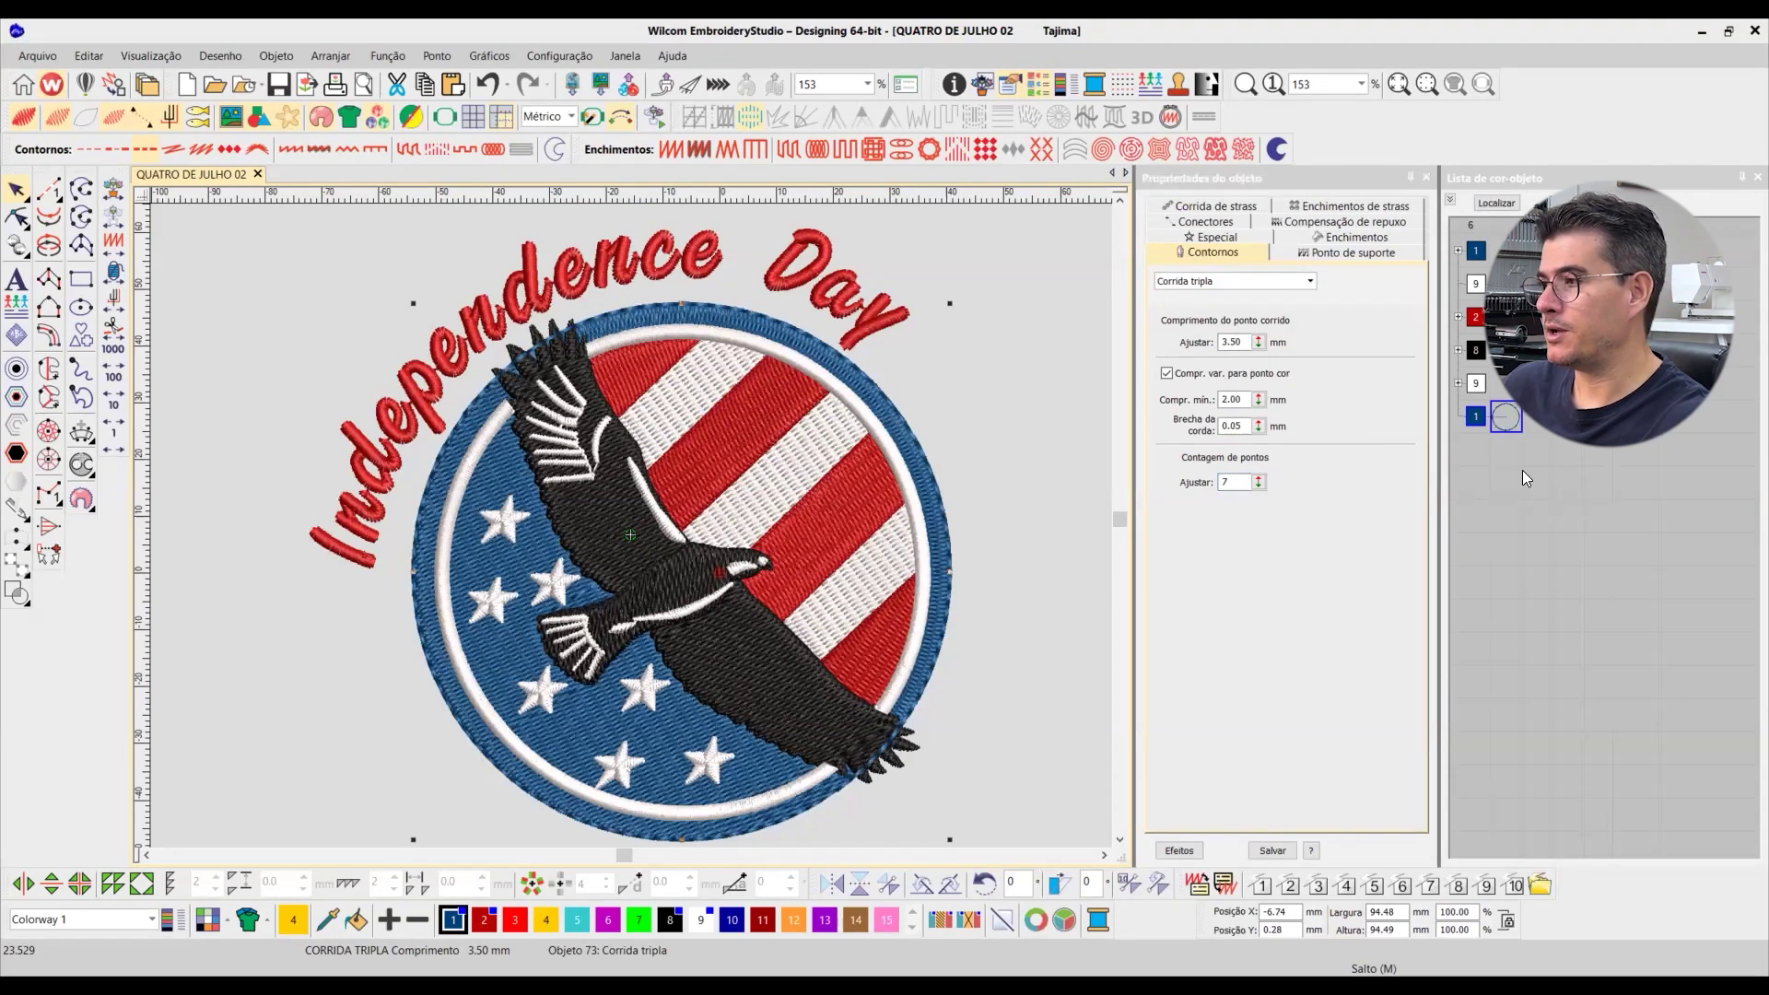
# Step: Move the circle outline up the stitching sequence into the first blue color group
pyautogui.click(1506, 422)
pyautogui.moveTo(1511, 422); pyautogui.dragTo(1501, 276)
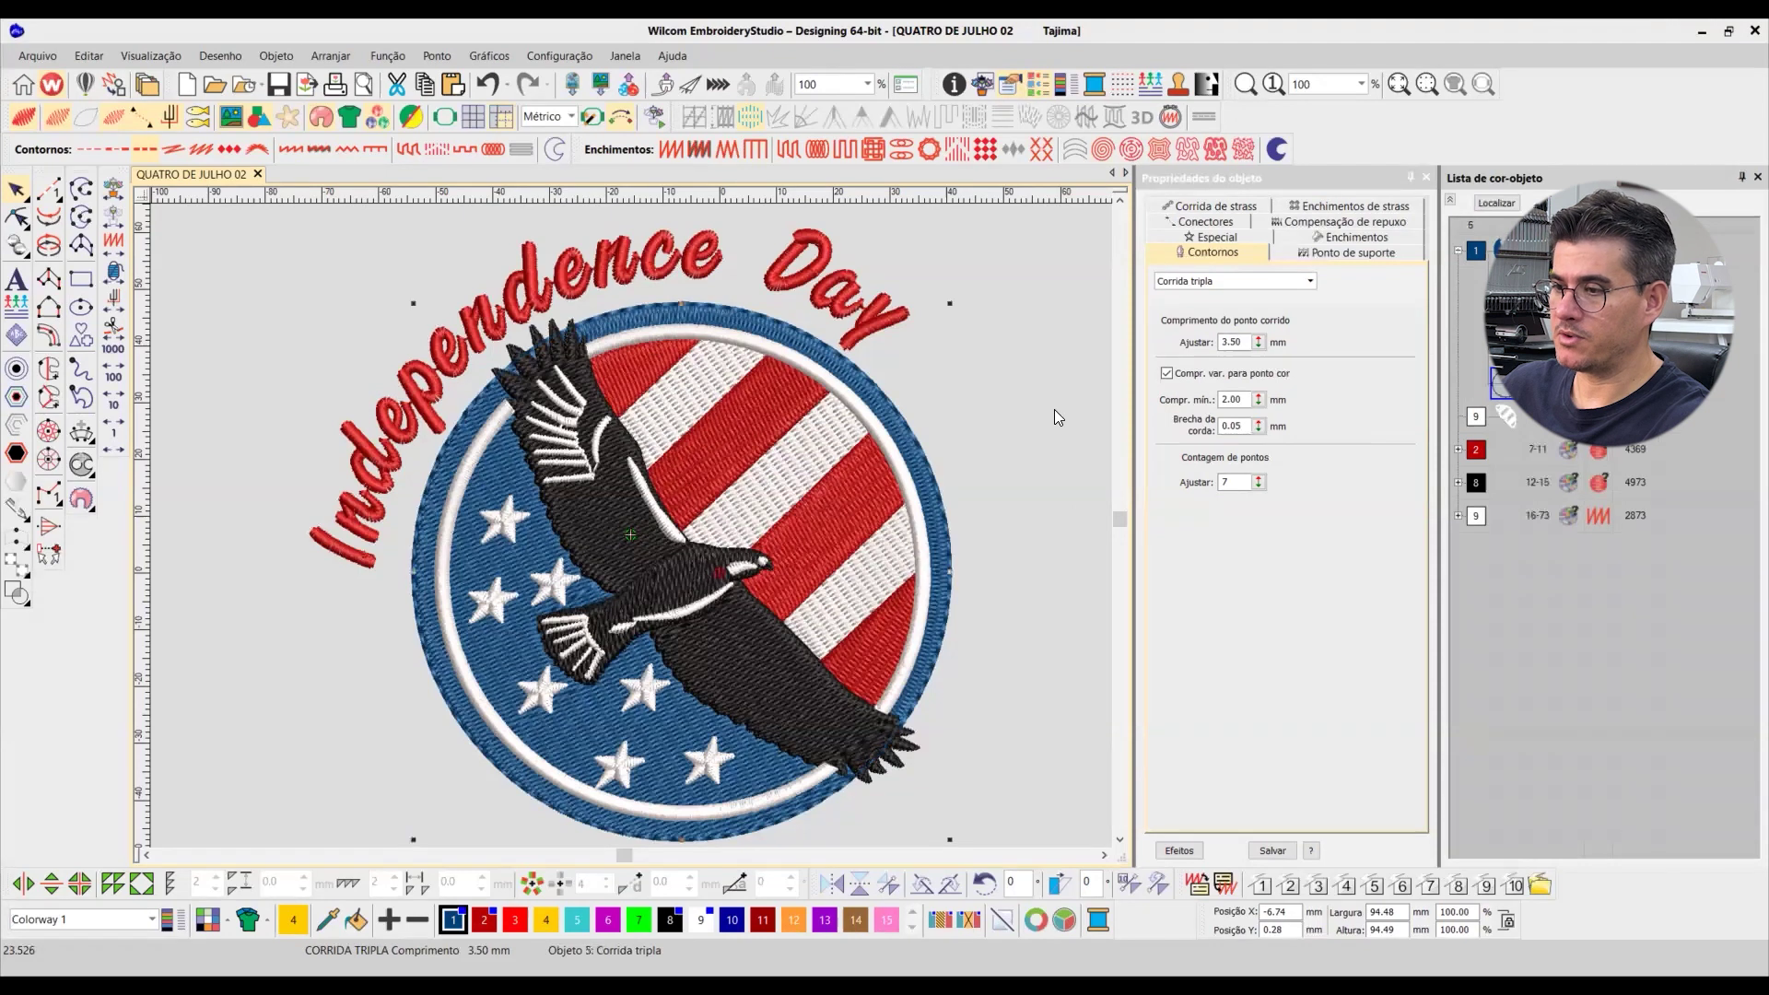
pyautogui.click(1087, 406)
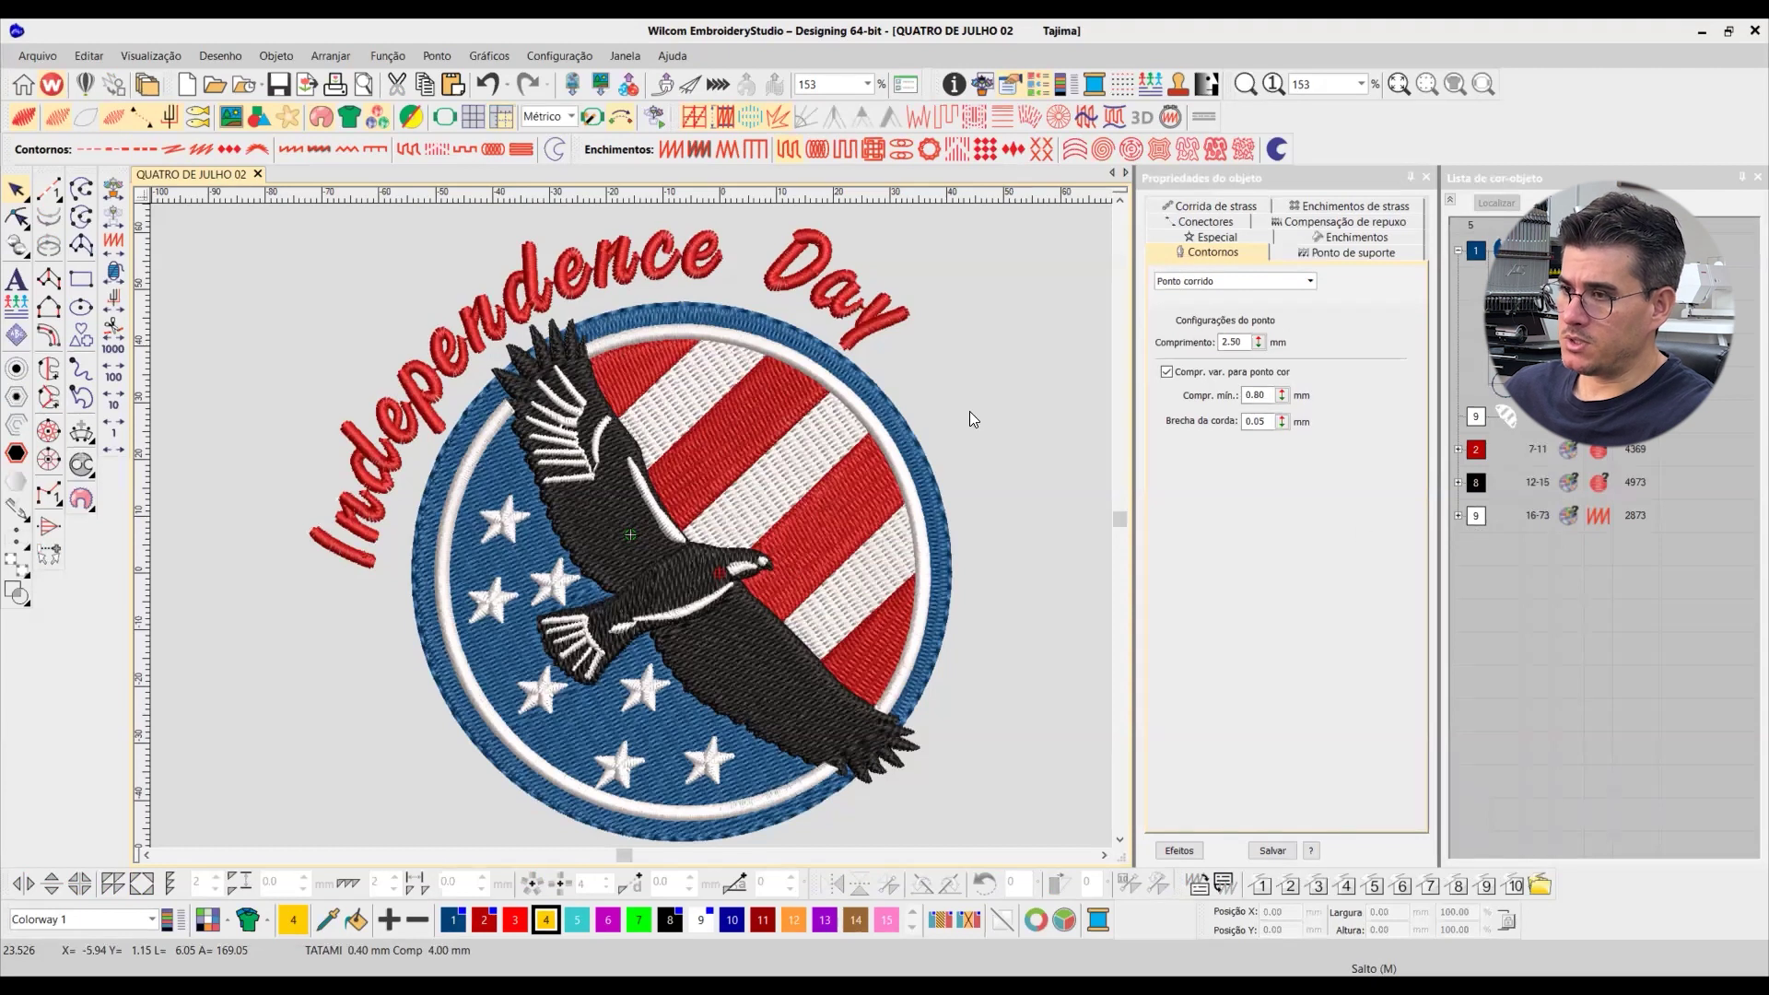
# Step: Move the two white ring segments in the stitching sequence to between the red and the black objects
pyautogui.click(1474, 518)
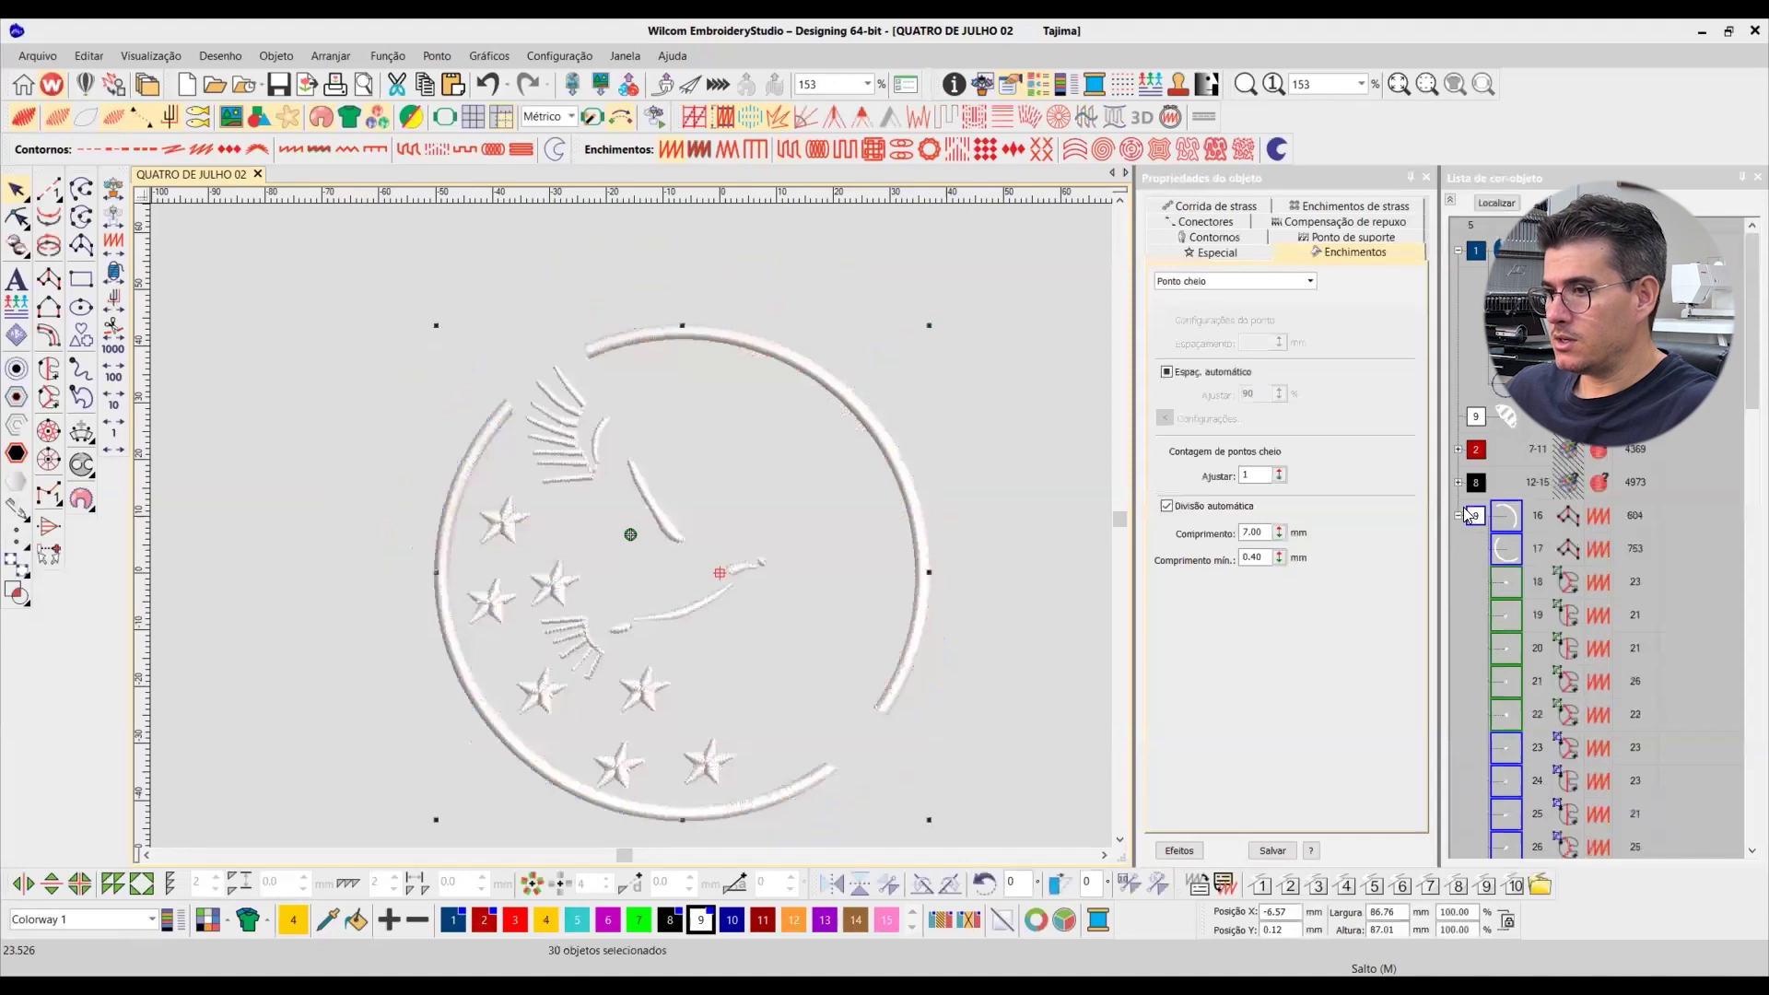
pyautogui.click(1450, 200)
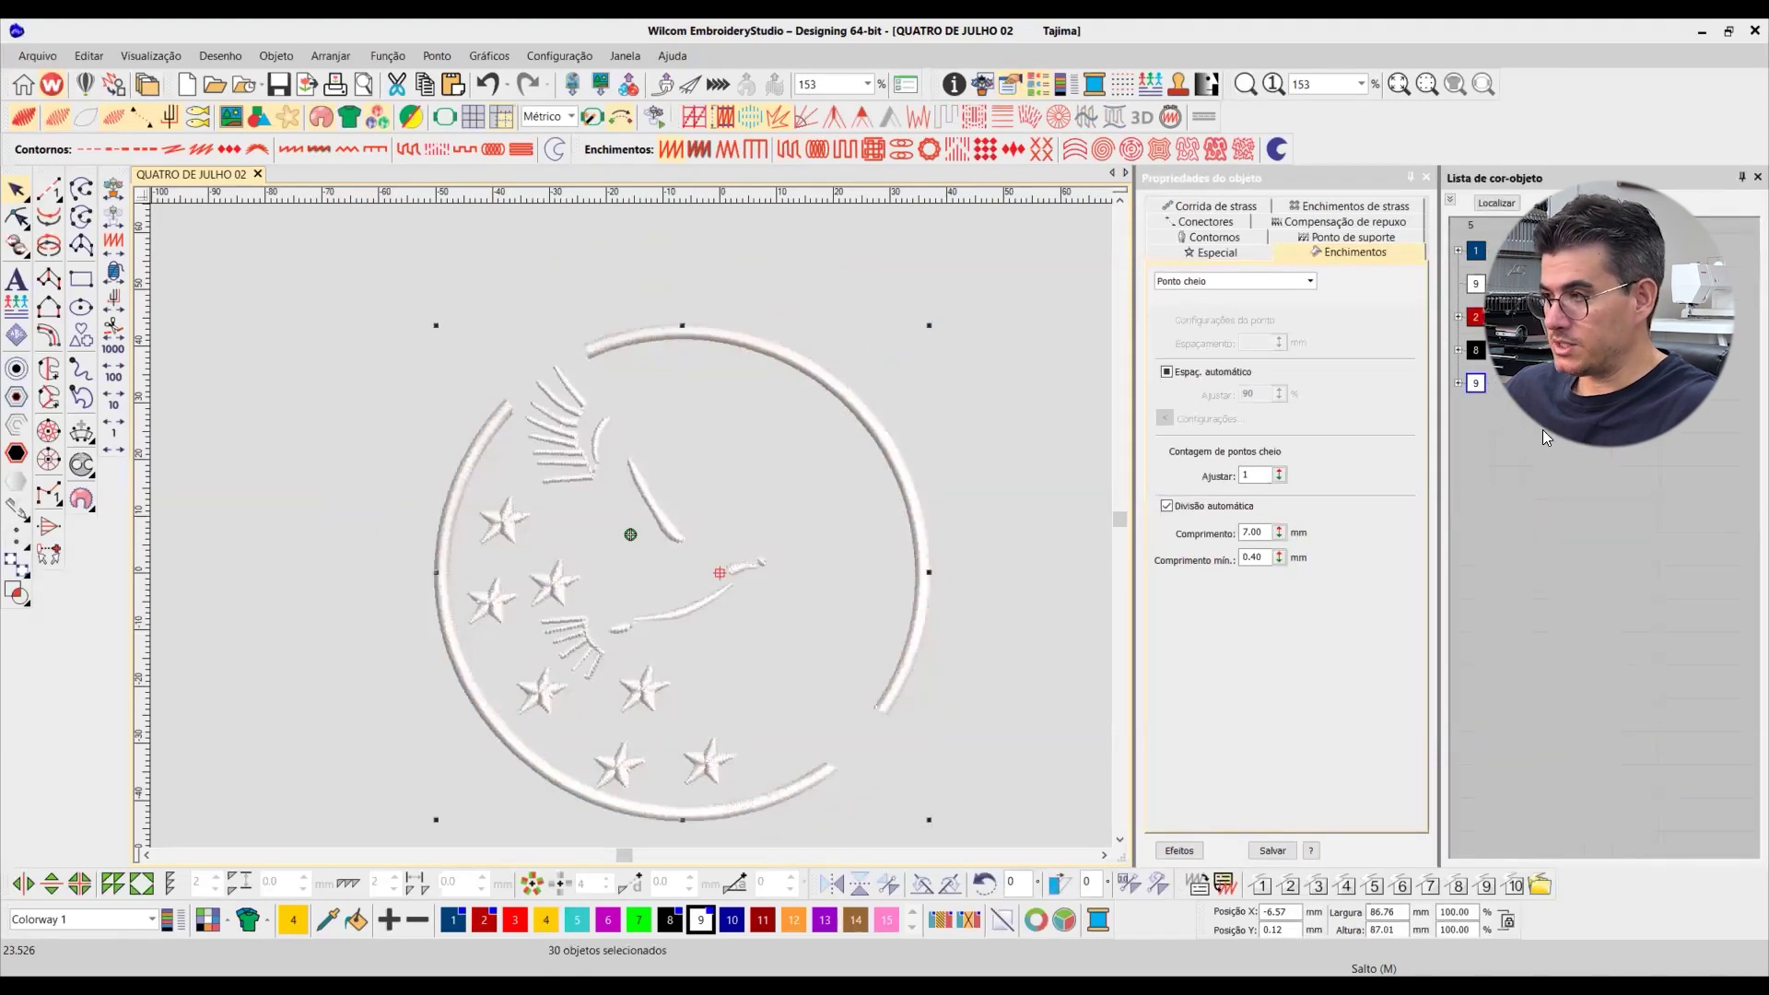
pyautogui.click(984, 399)
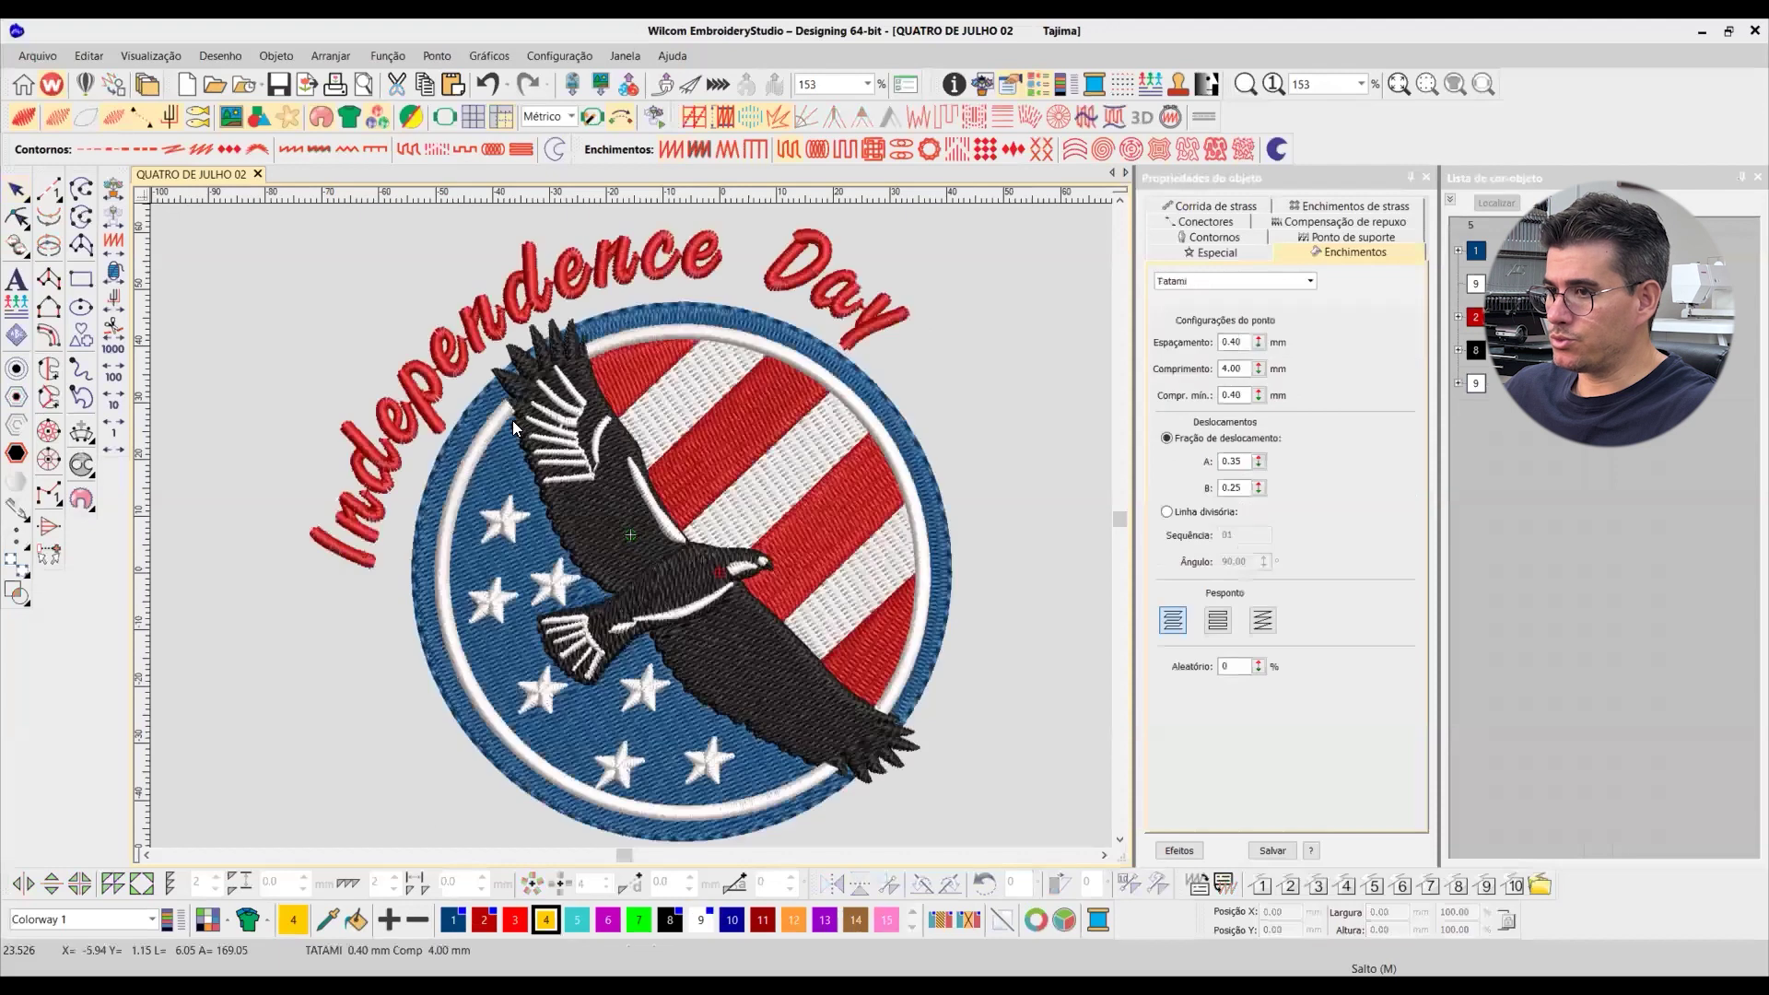
pyautogui.click(658, 337)
pyautogui.keyDown('ctrl'); pyautogui.click(1506, 383); pyautogui.keyUp('ctrl')
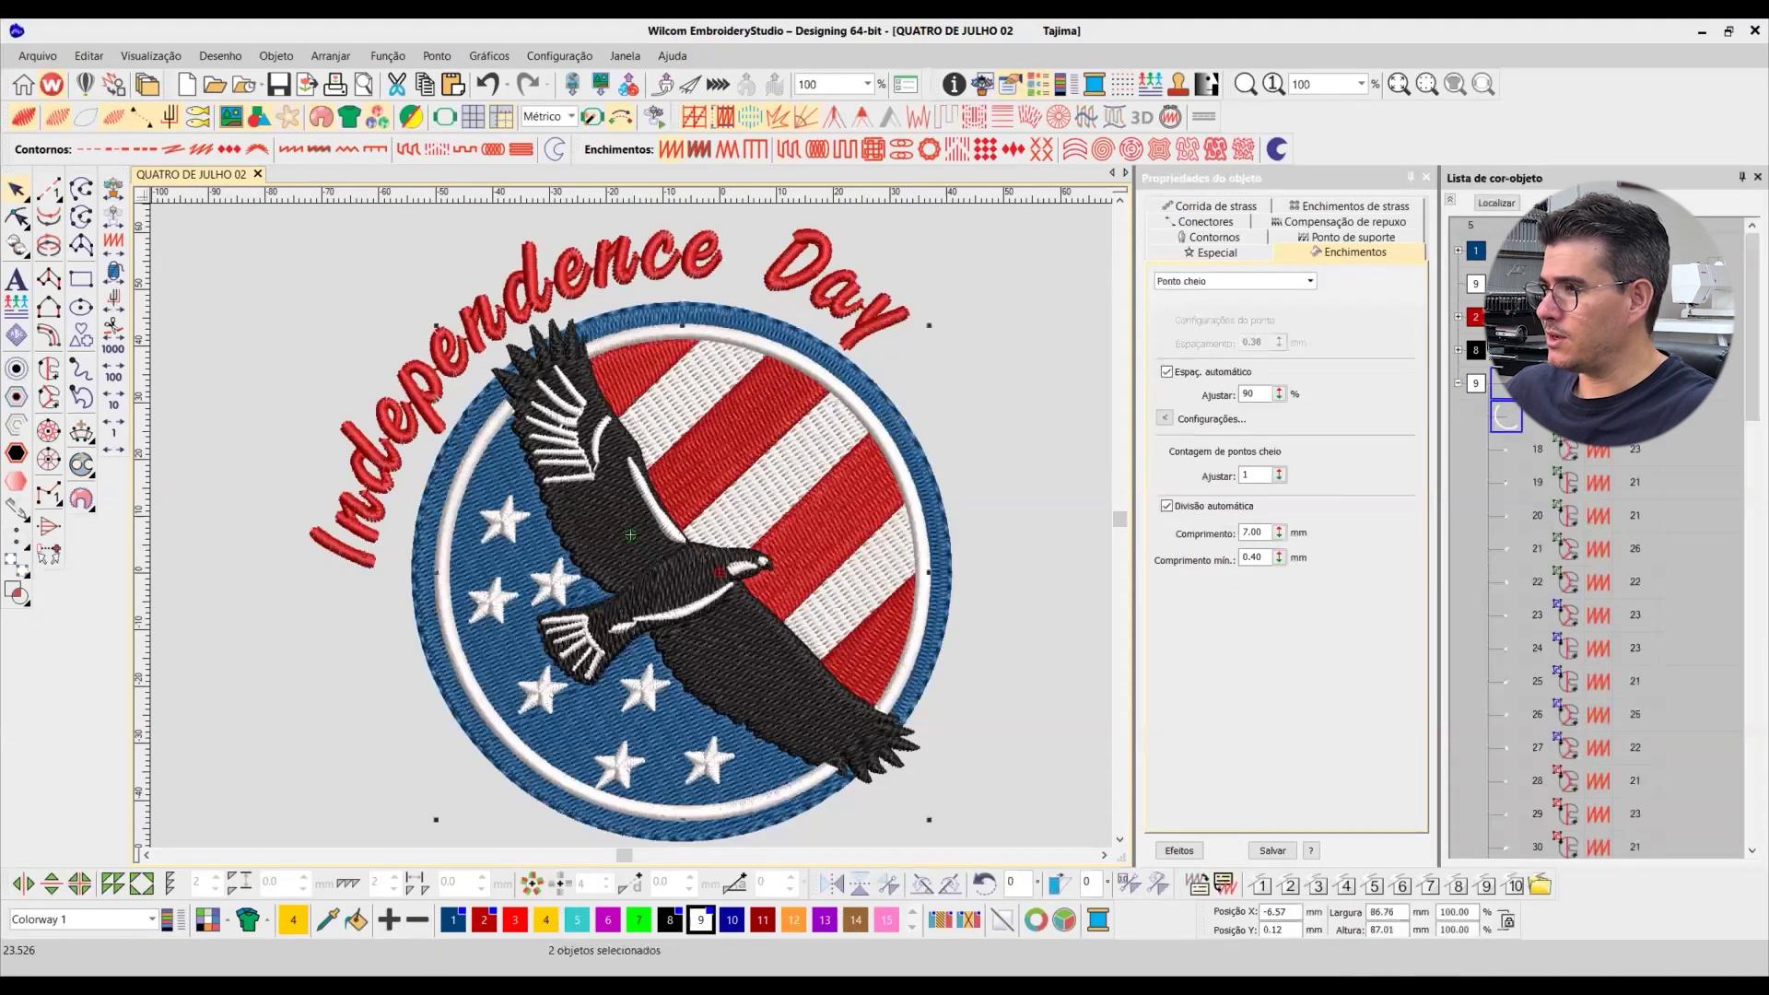
pyautogui.click(983, 372)
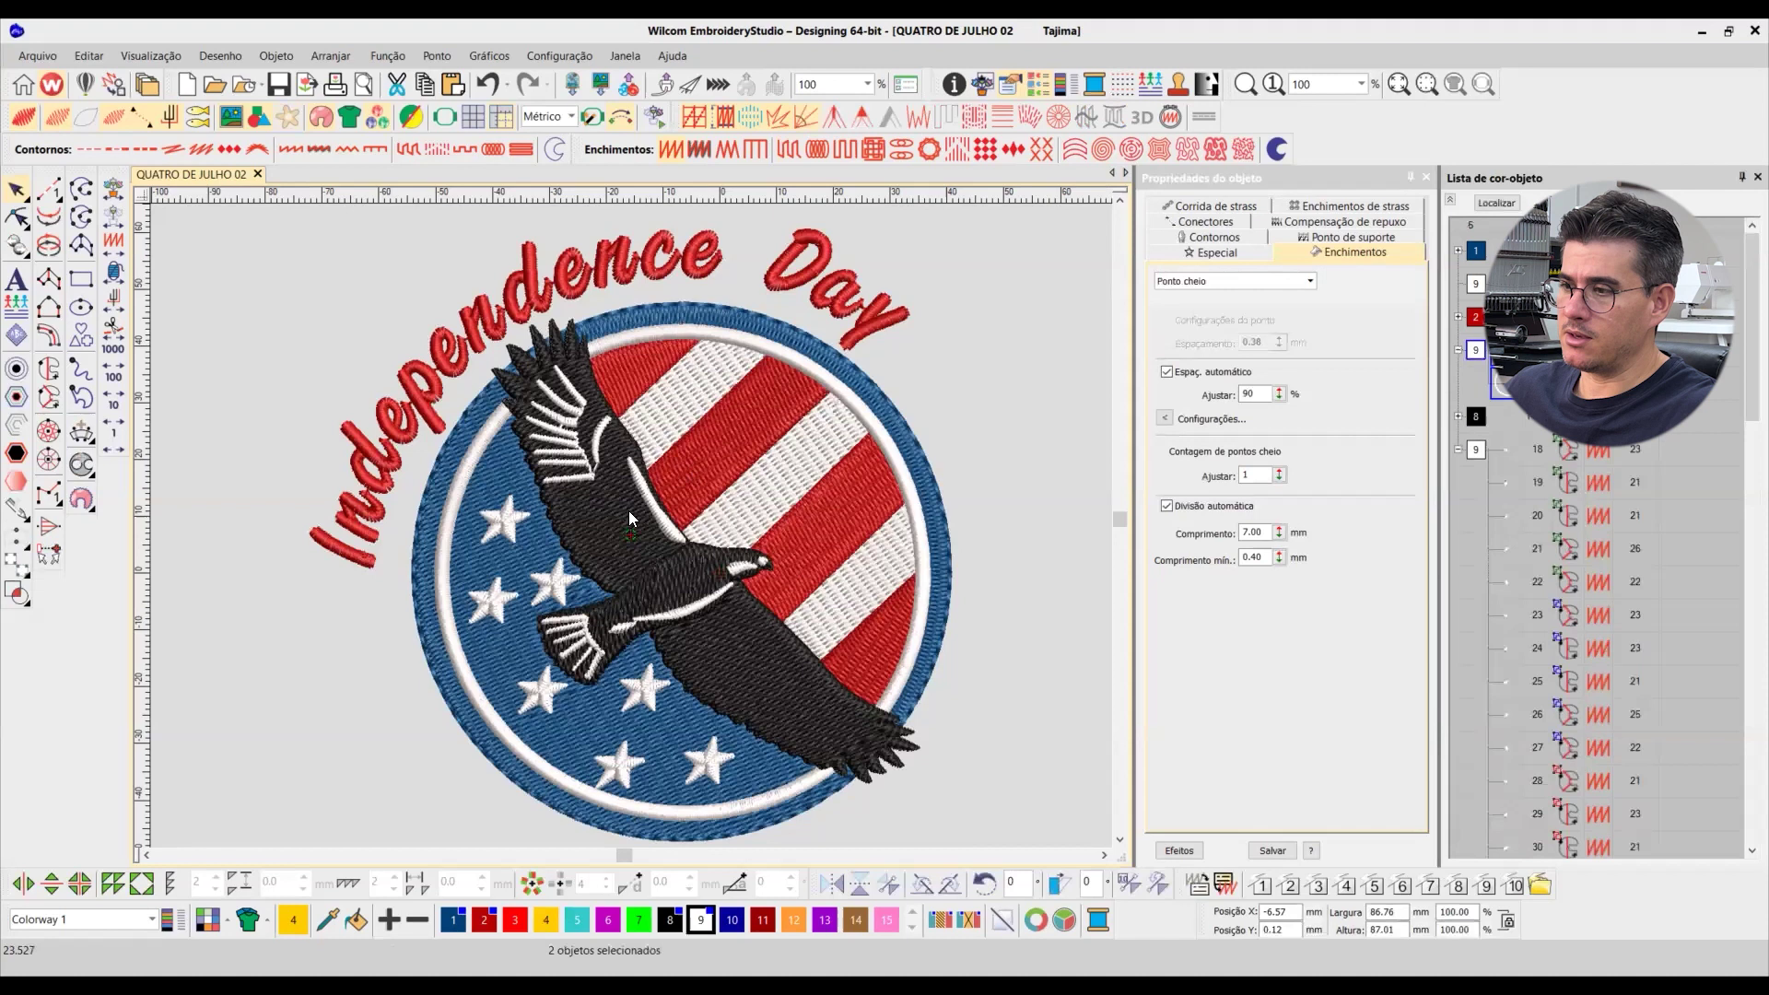
# Step: Reshape the upper end of the left white ring segment so it extends underneath the upper wing's feathers
pyautogui.press('b')
pyautogui.moveTo(645, 446); pyautogui.dragTo(411, 287)
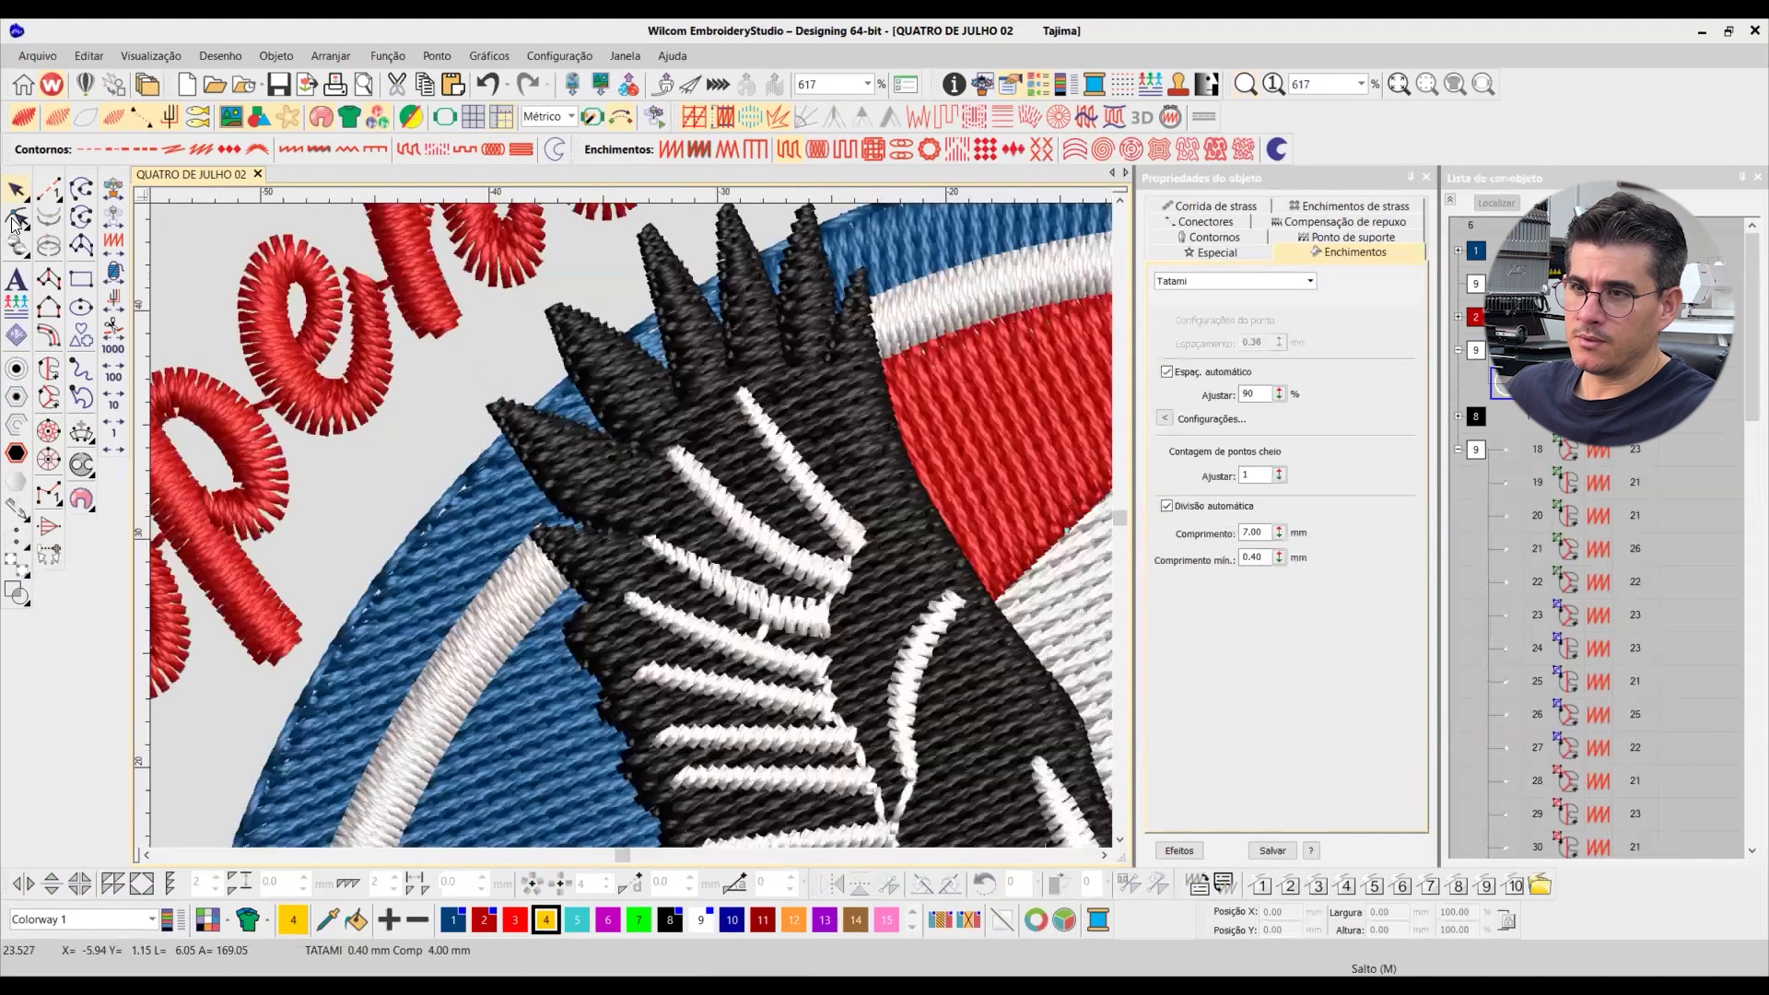
pyautogui.click(15, 219)
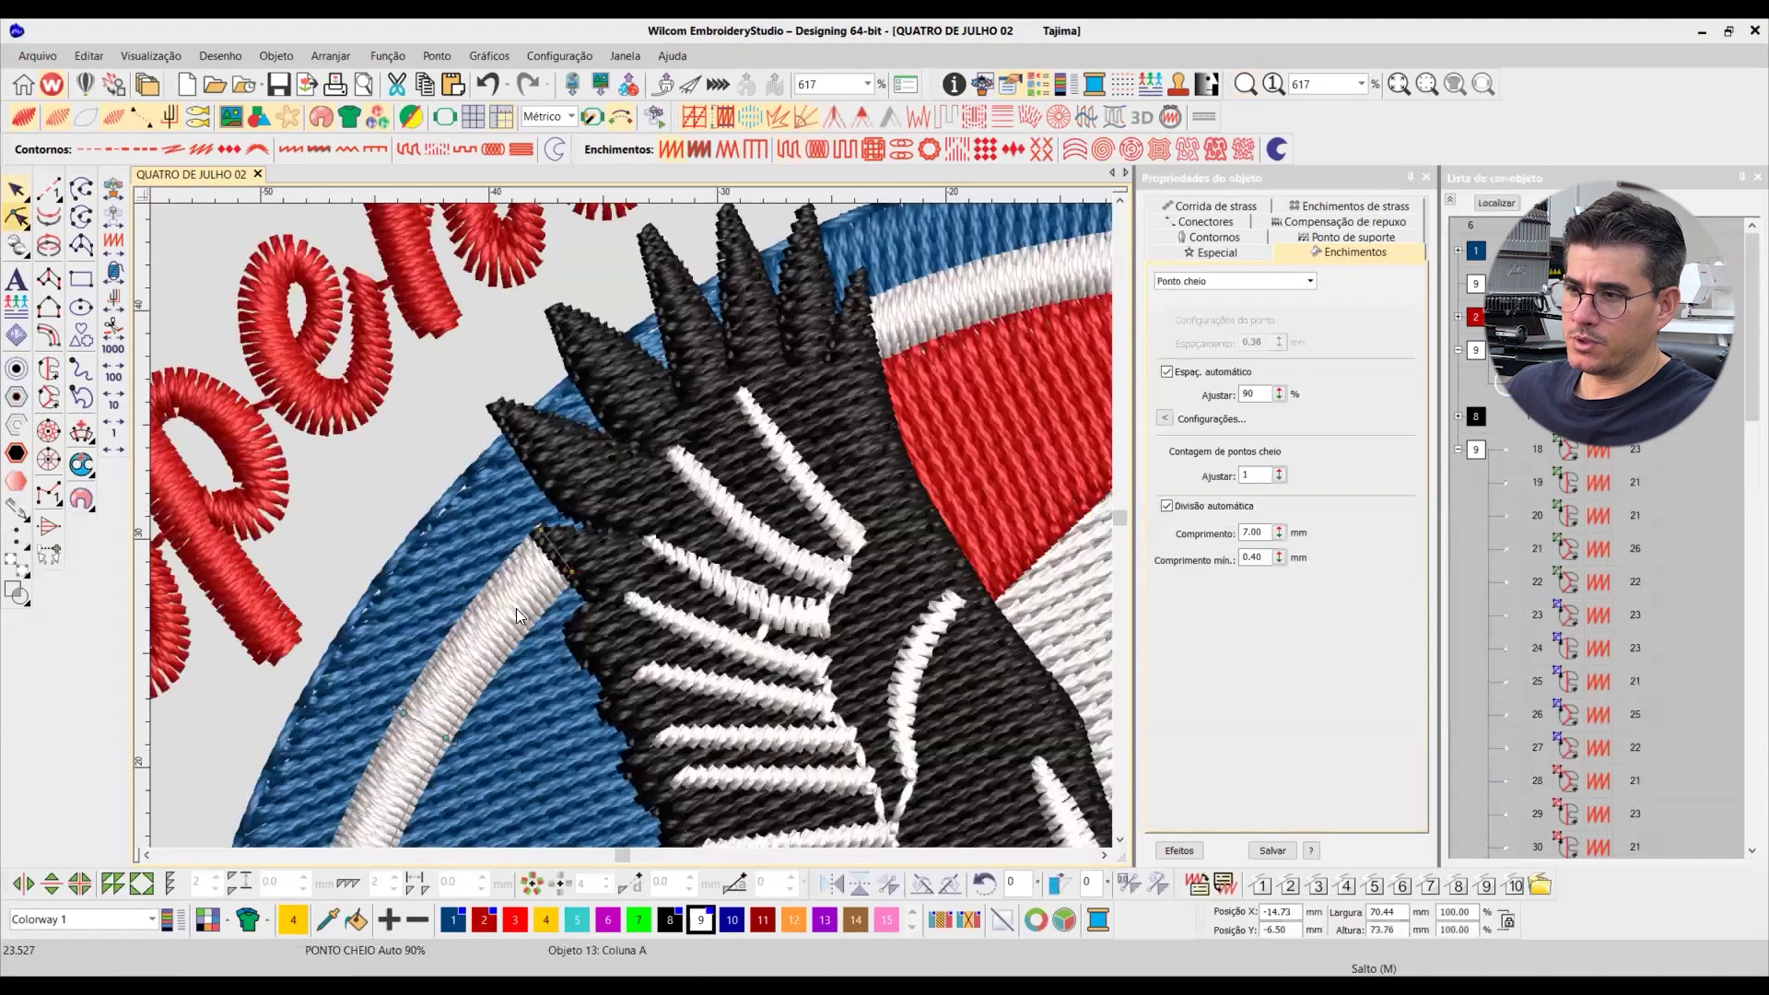
pyautogui.click(573, 577)
pyautogui.click(573, 574)
pyautogui.moveTo(573, 571); pyautogui.dragTo(600, 545)
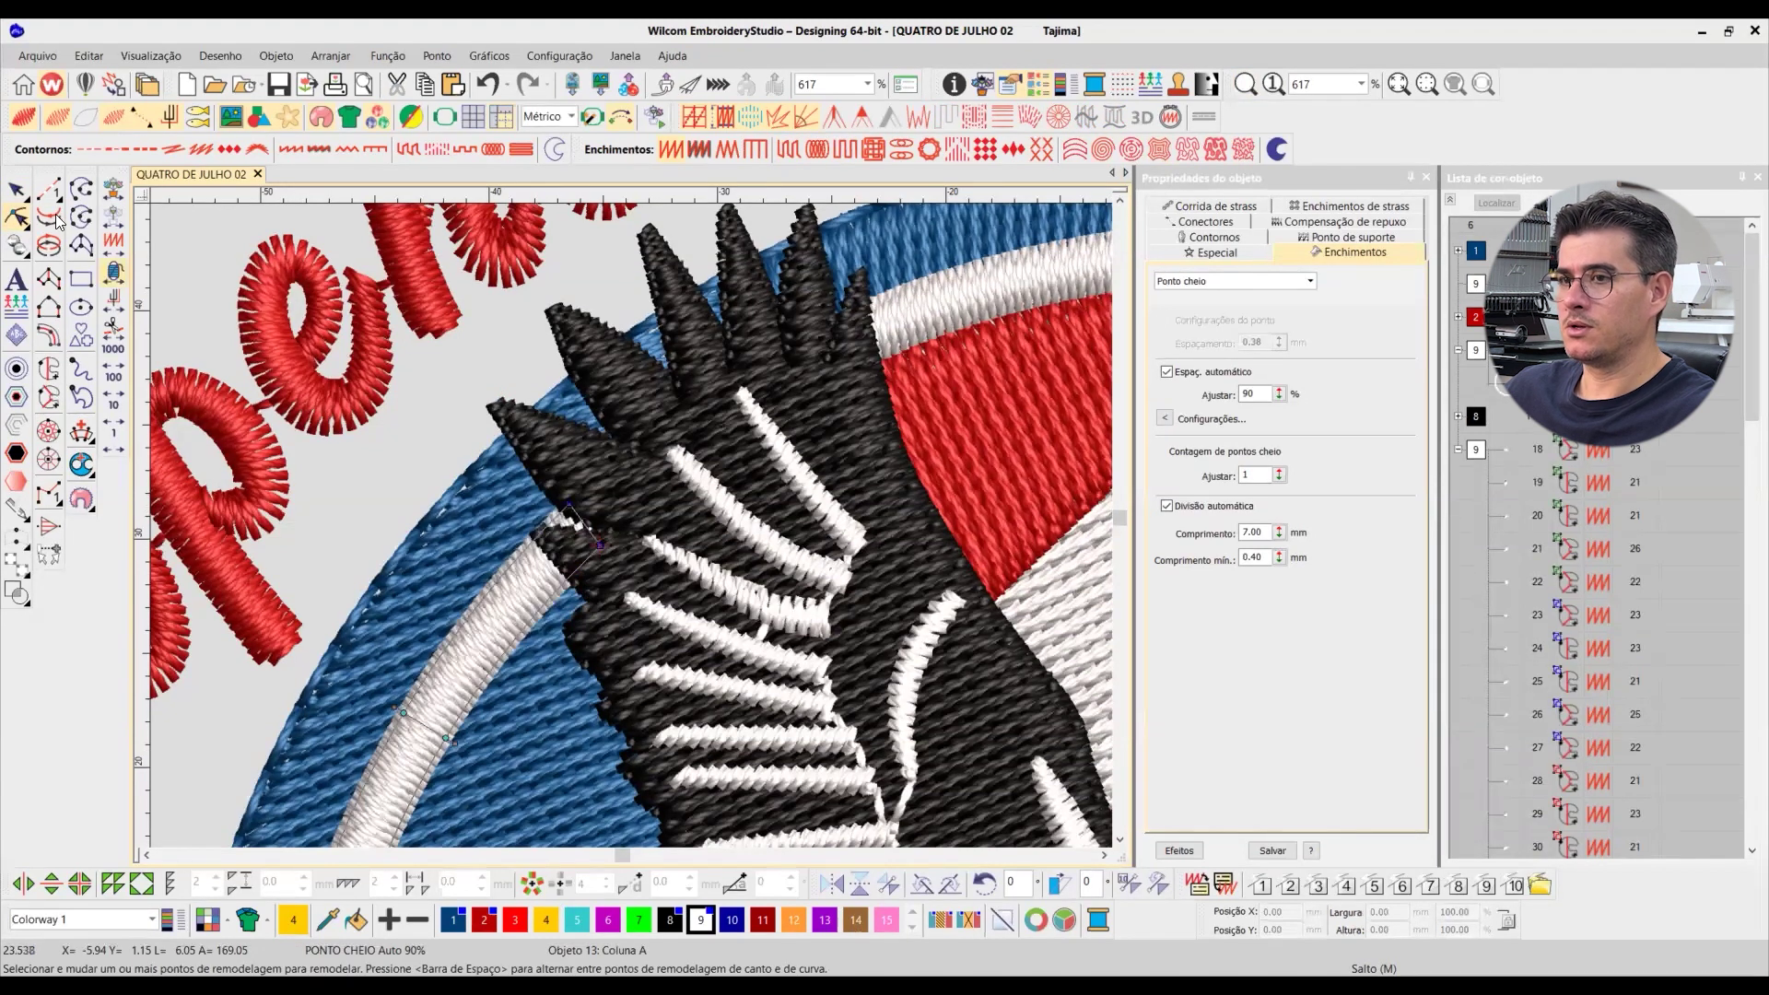
pyautogui.press('Escape')
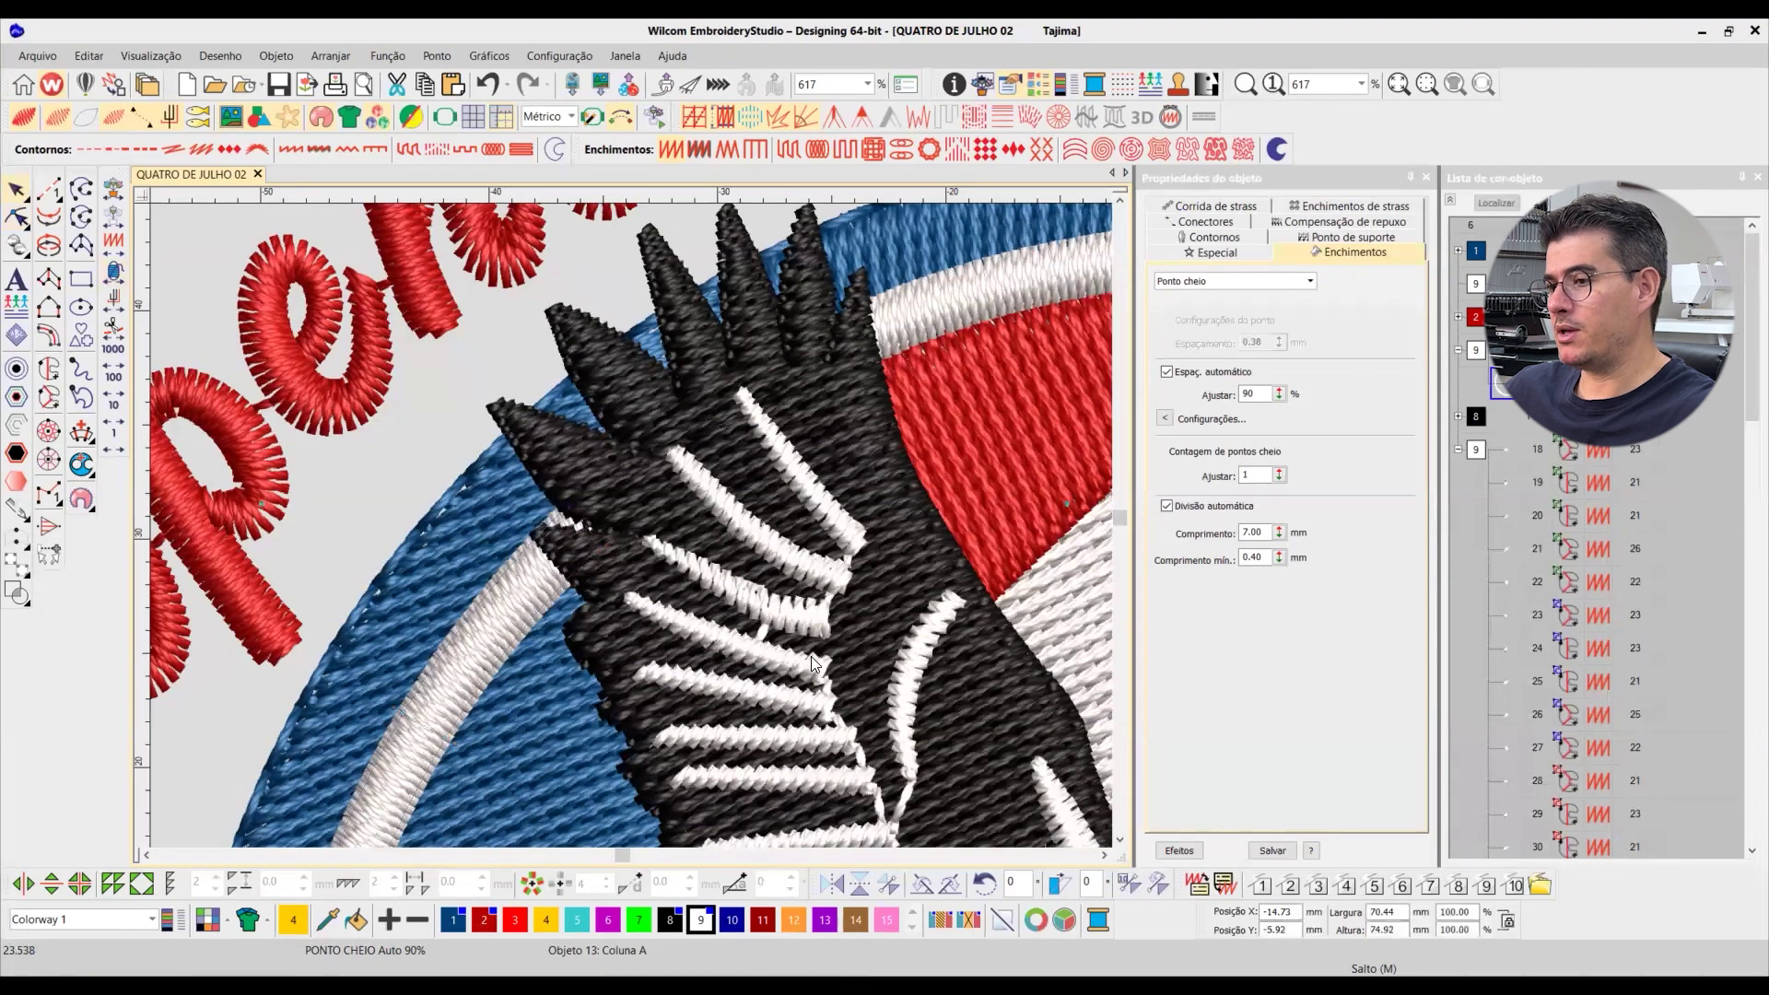
# Step: Examine the lower wing tip where its feathers overlap the white ring and the blue border
pyautogui.click(631, 526)
pyautogui.scroll(-6, 630, 526)
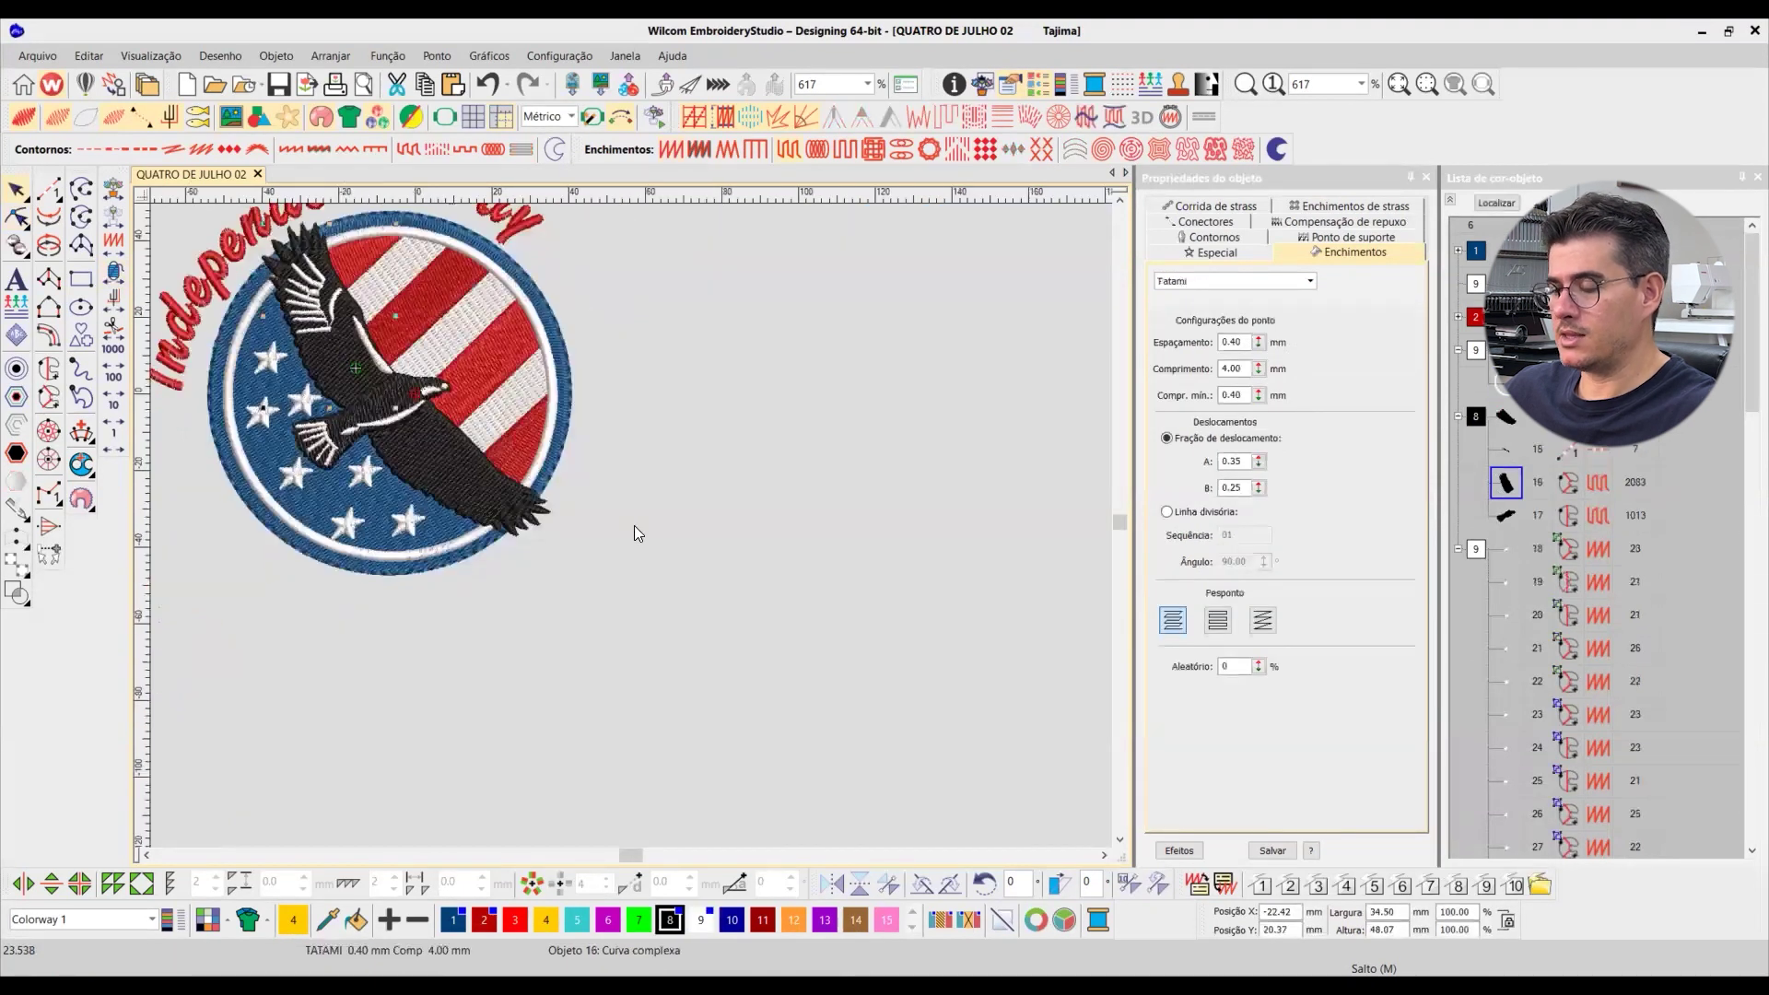
pyautogui.scroll(1, 634, 525)
pyautogui.scroll(1, 898, 717)
pyautogui.press('b')
pyautogui.moveTo(780, 662); pyautogui.dragTo(947, 782)
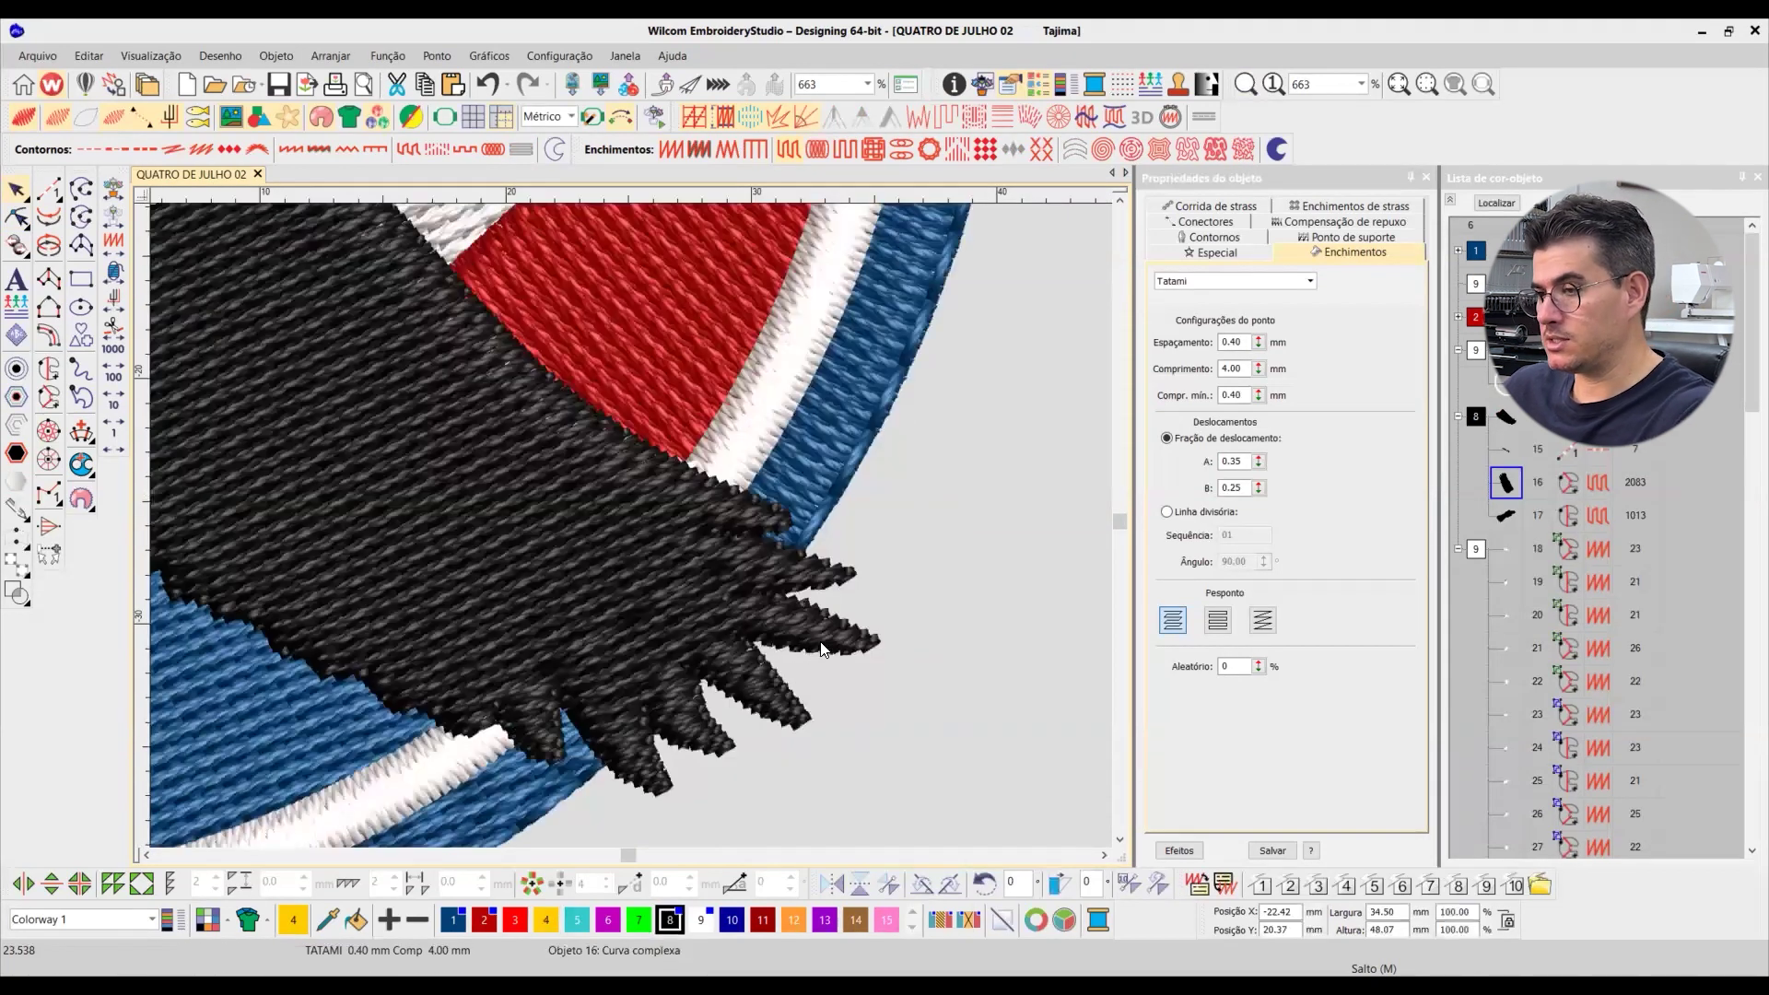
pyautogui.press('v')
pyautogui.click(974, 437)
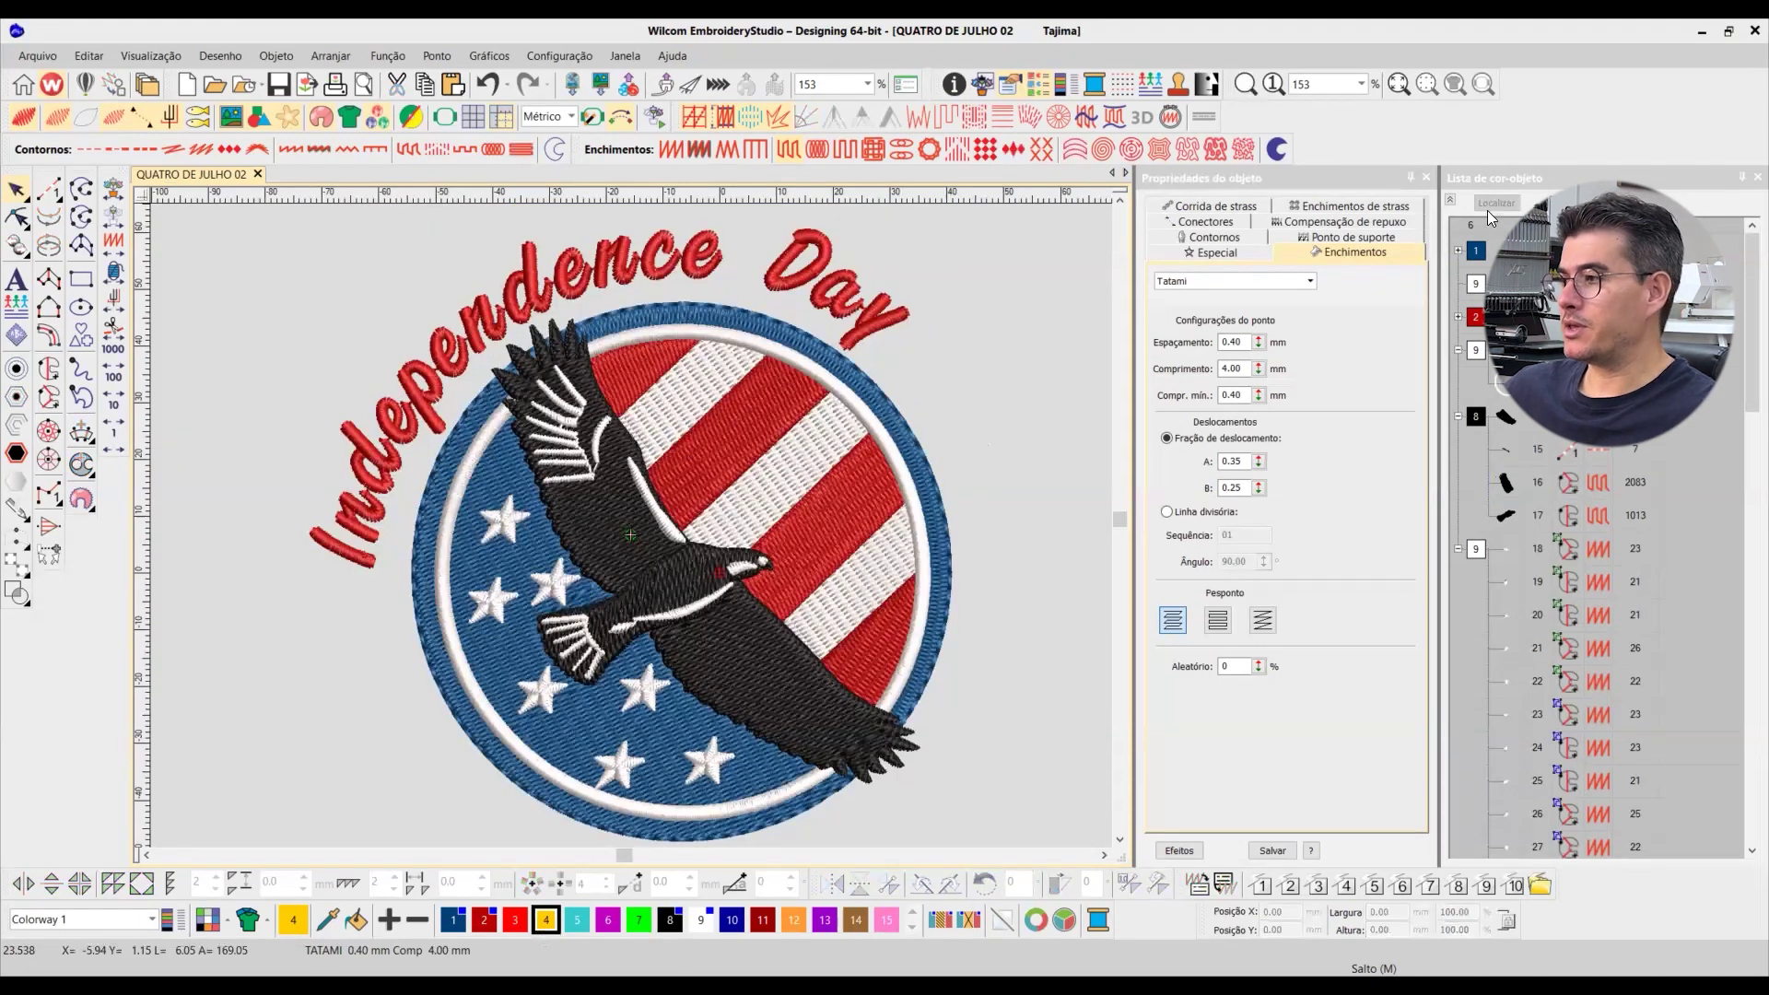
# Step: Collapse the colour groups and examine the blue background fill on its own, including its stitch angle
pyautogui.click(1450, 199)
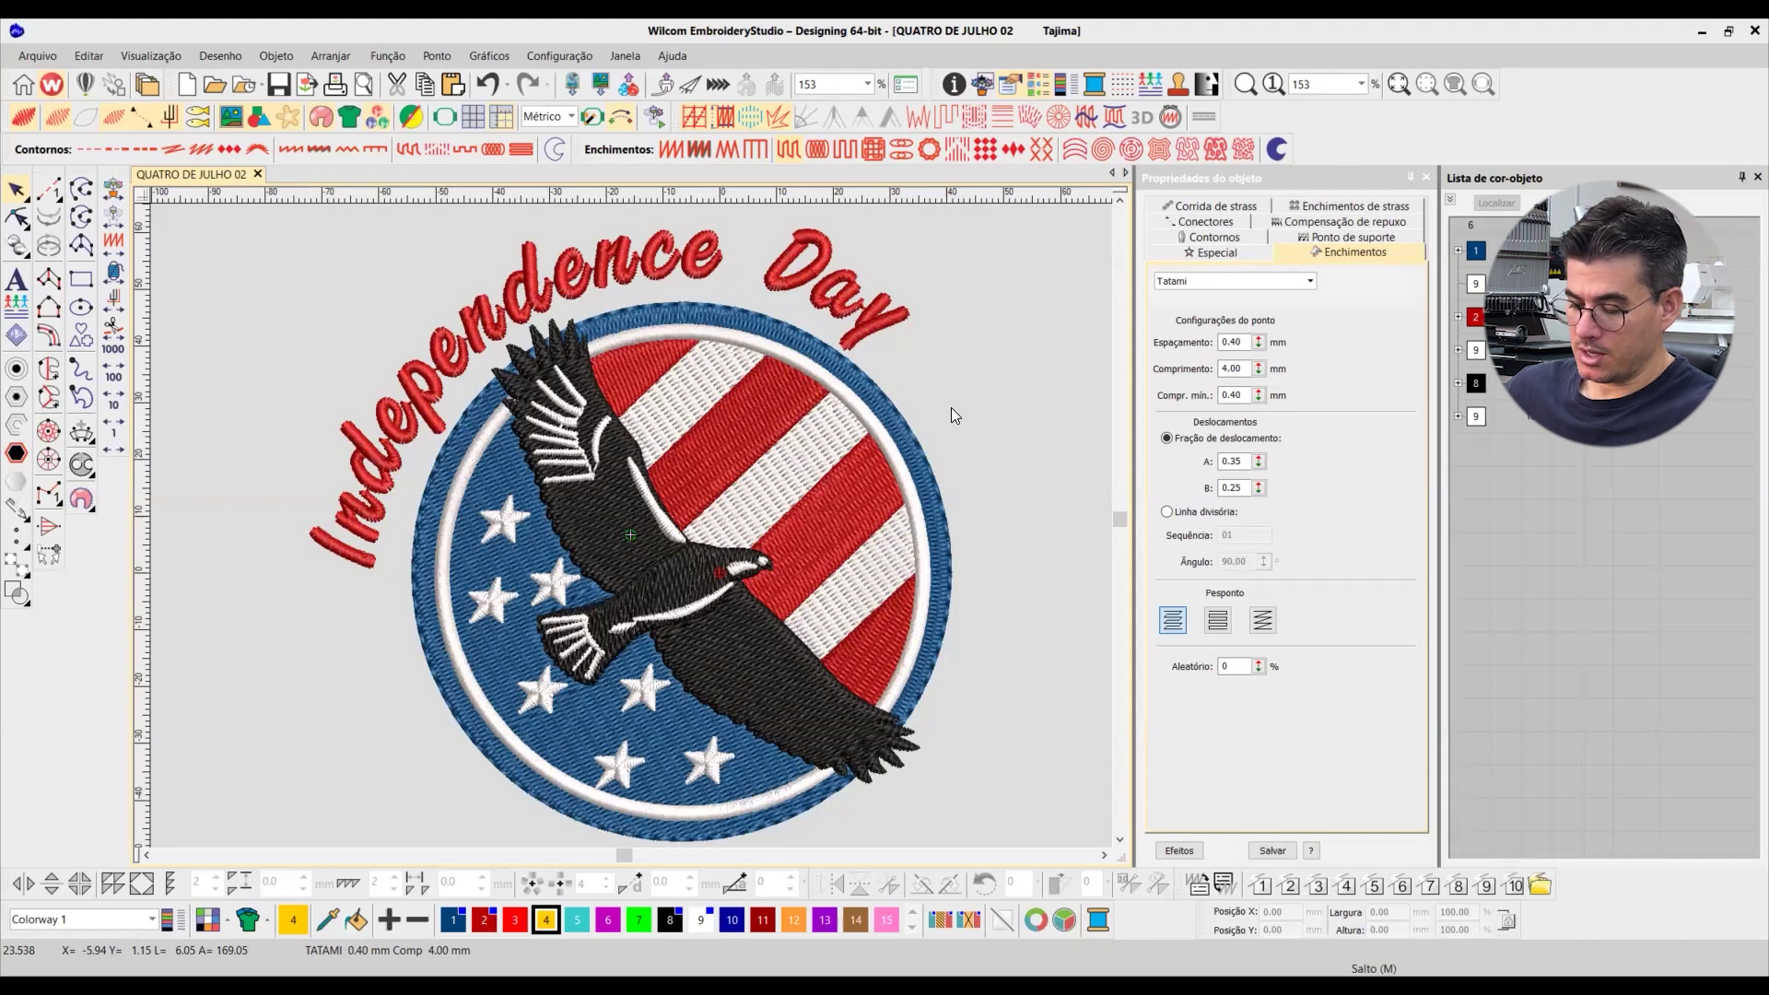
pyautogui.press('z')
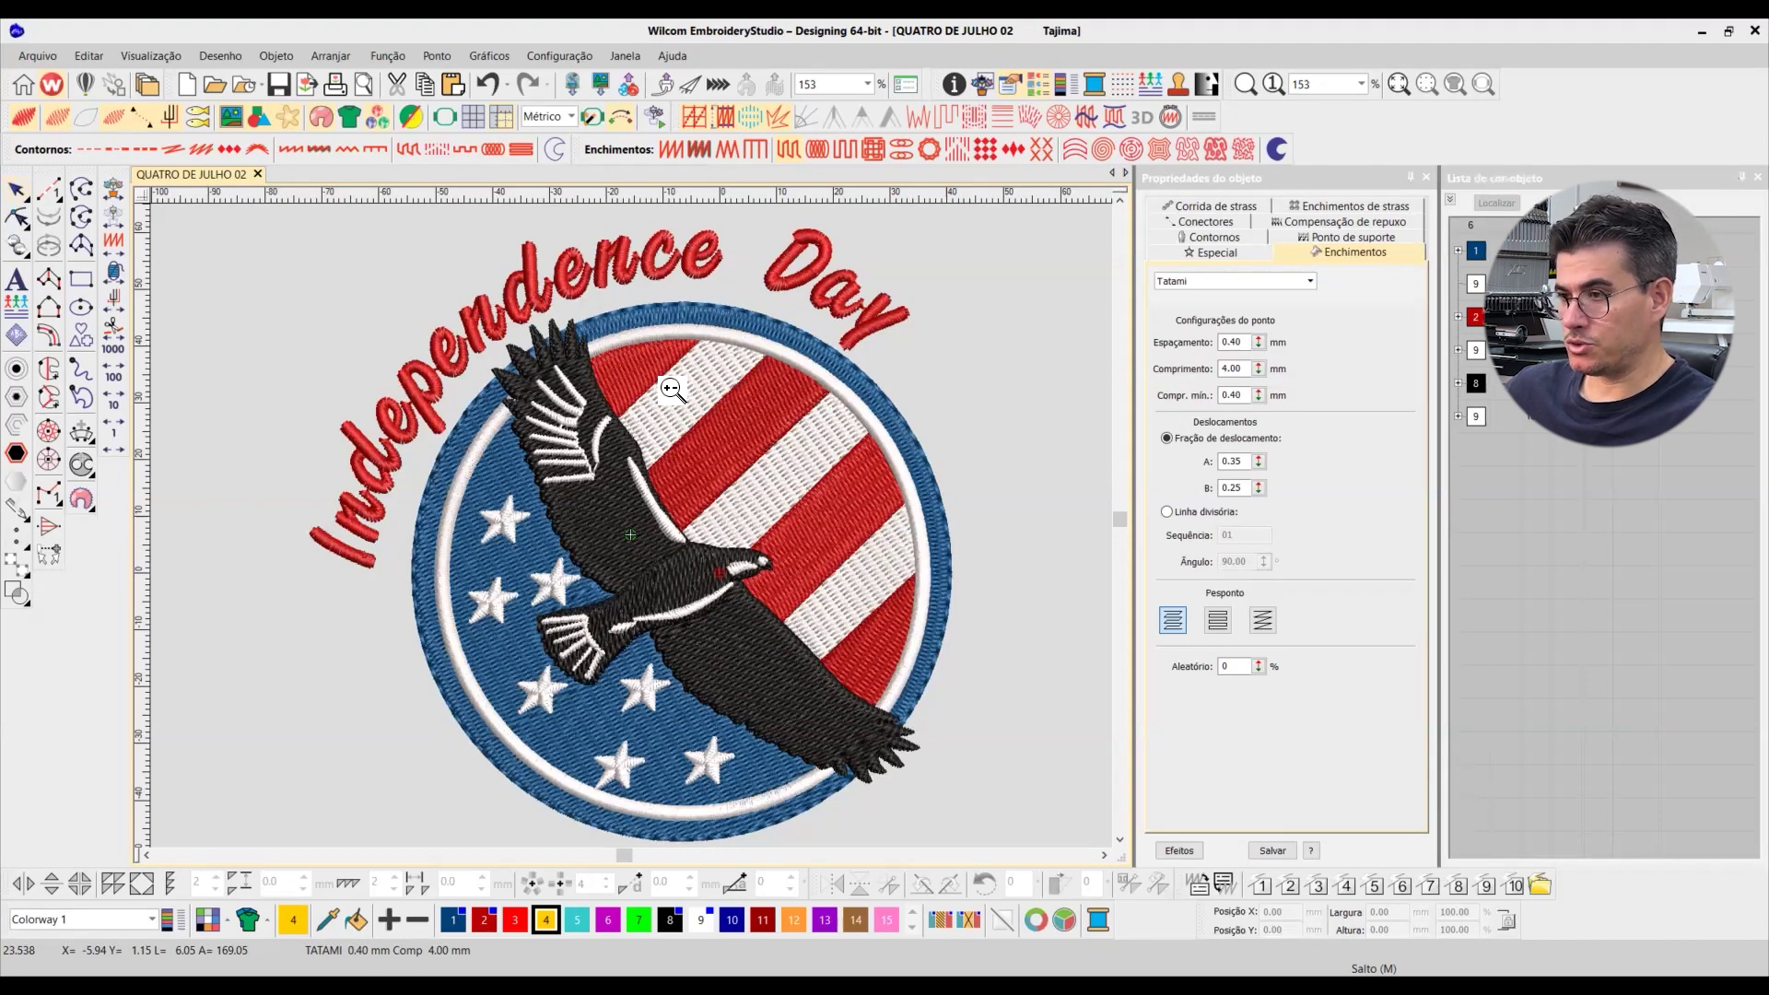
pyautogui.click(759, 514)
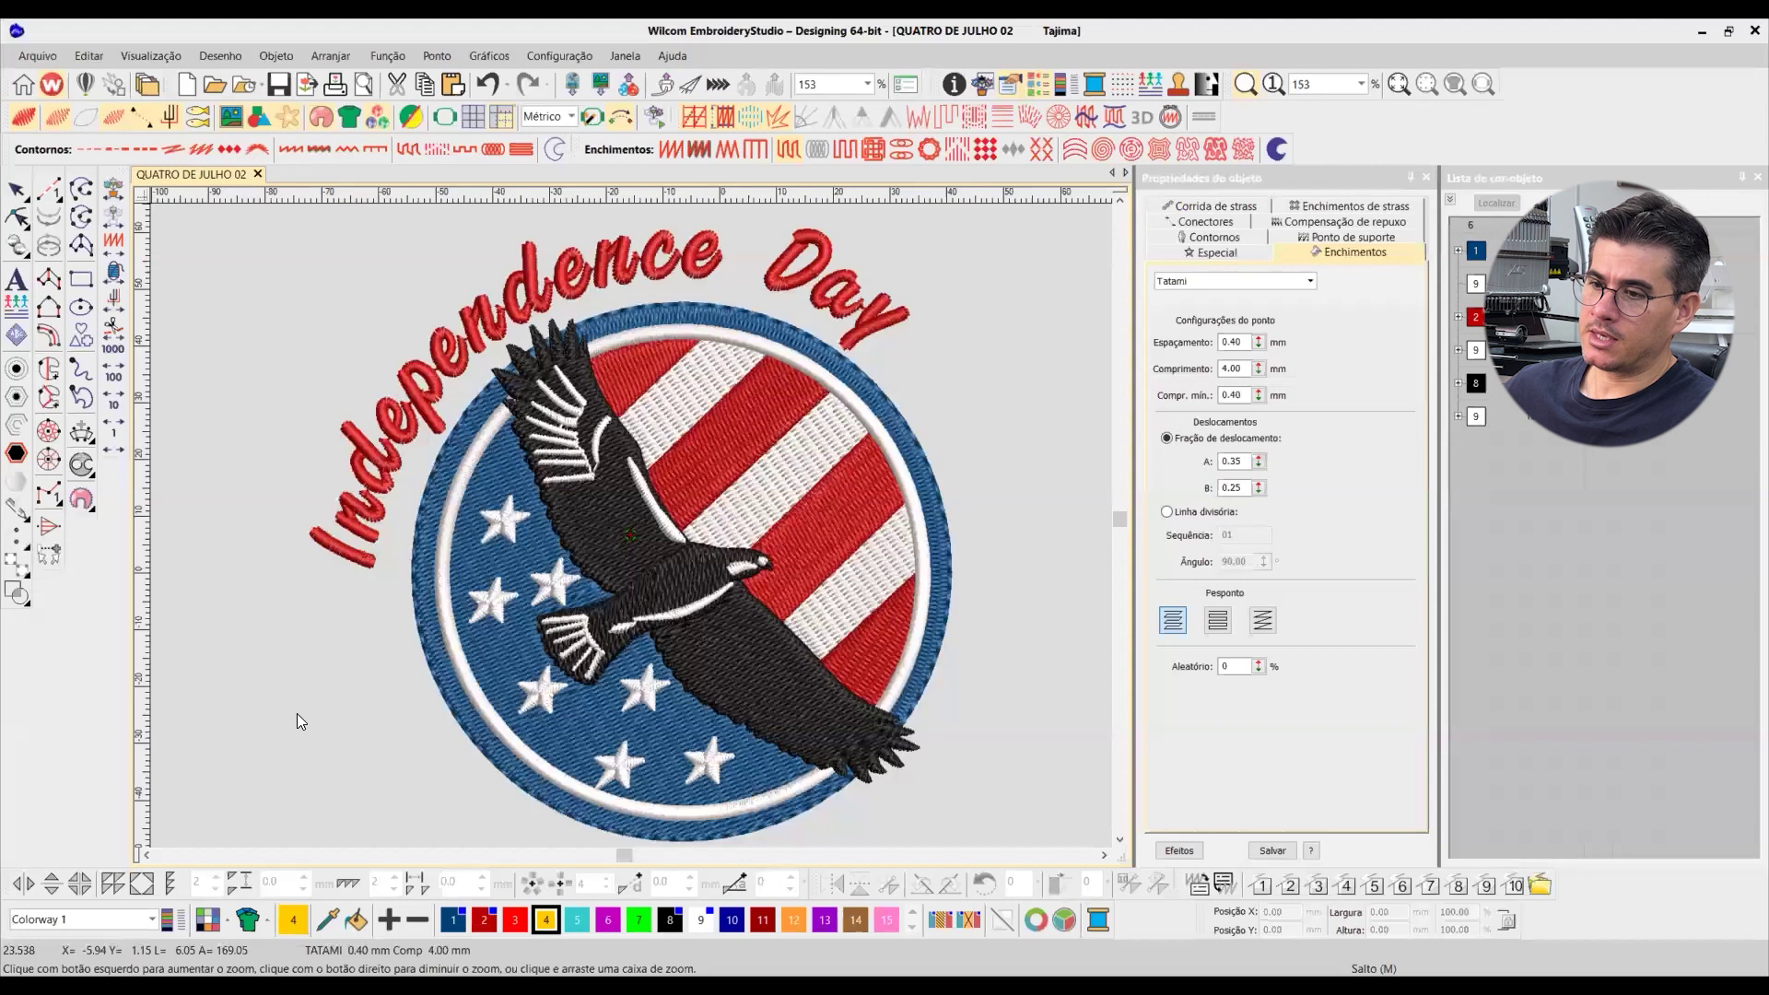
pyautogui.click(279, 715)
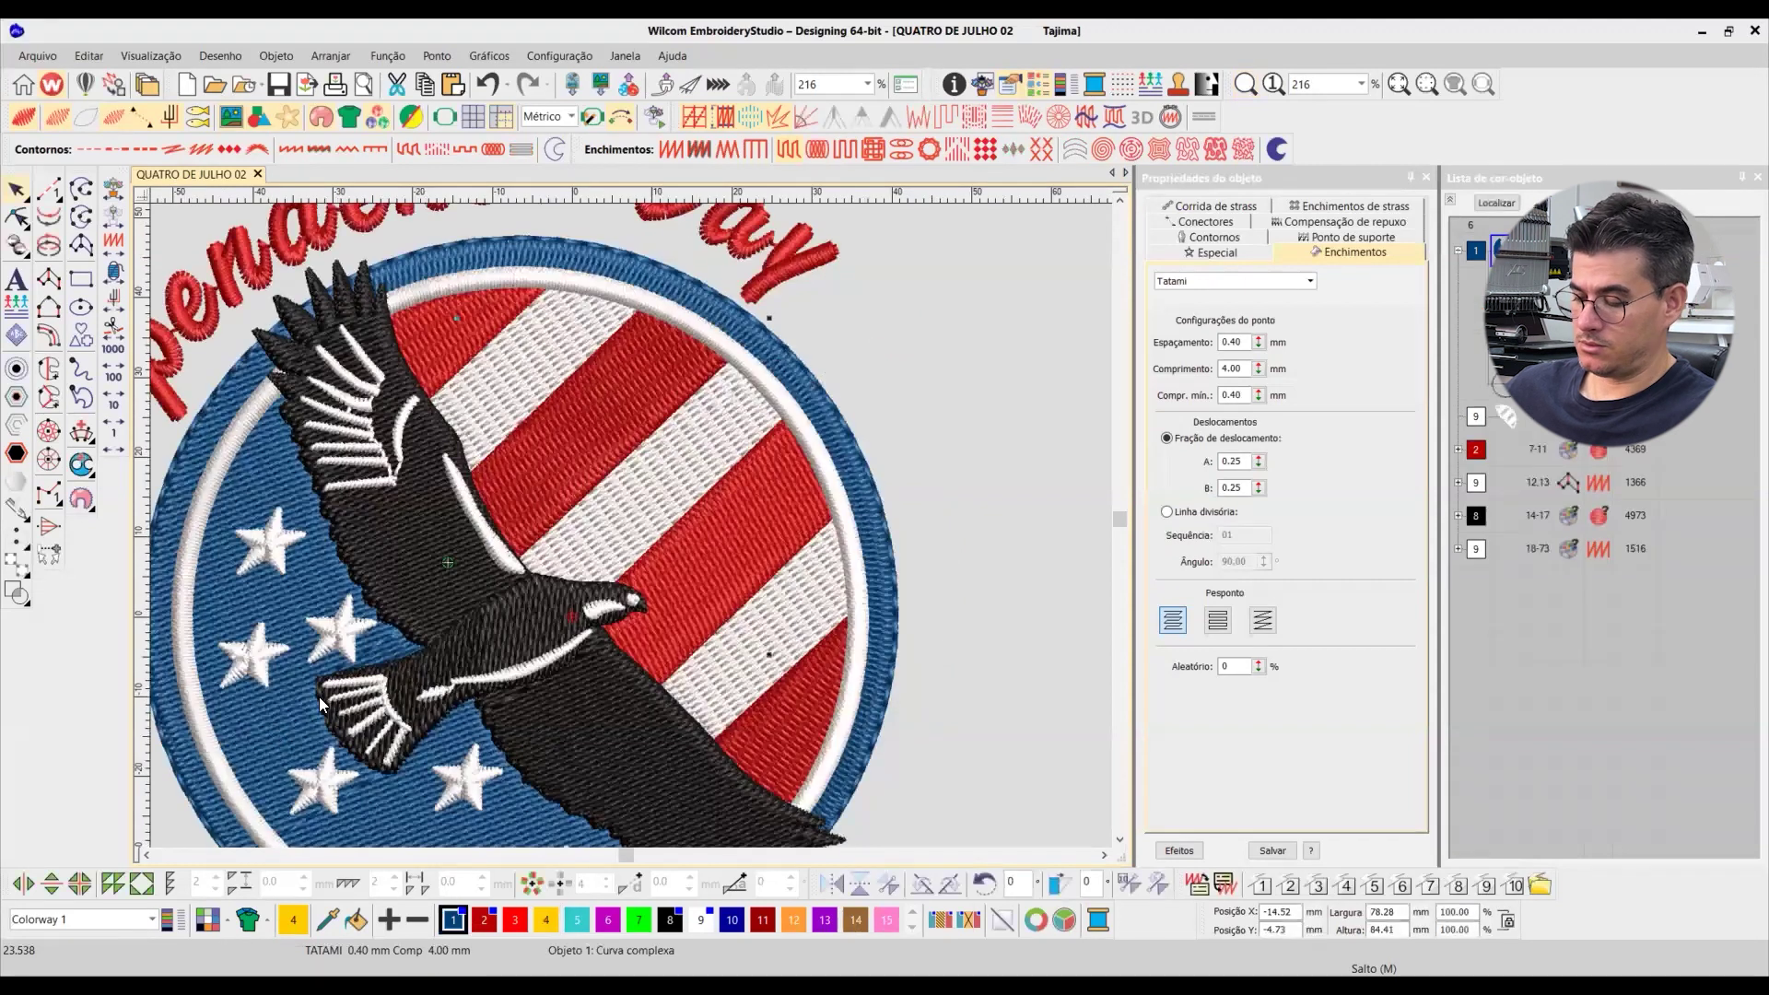
pyautogui.click(18, 217)
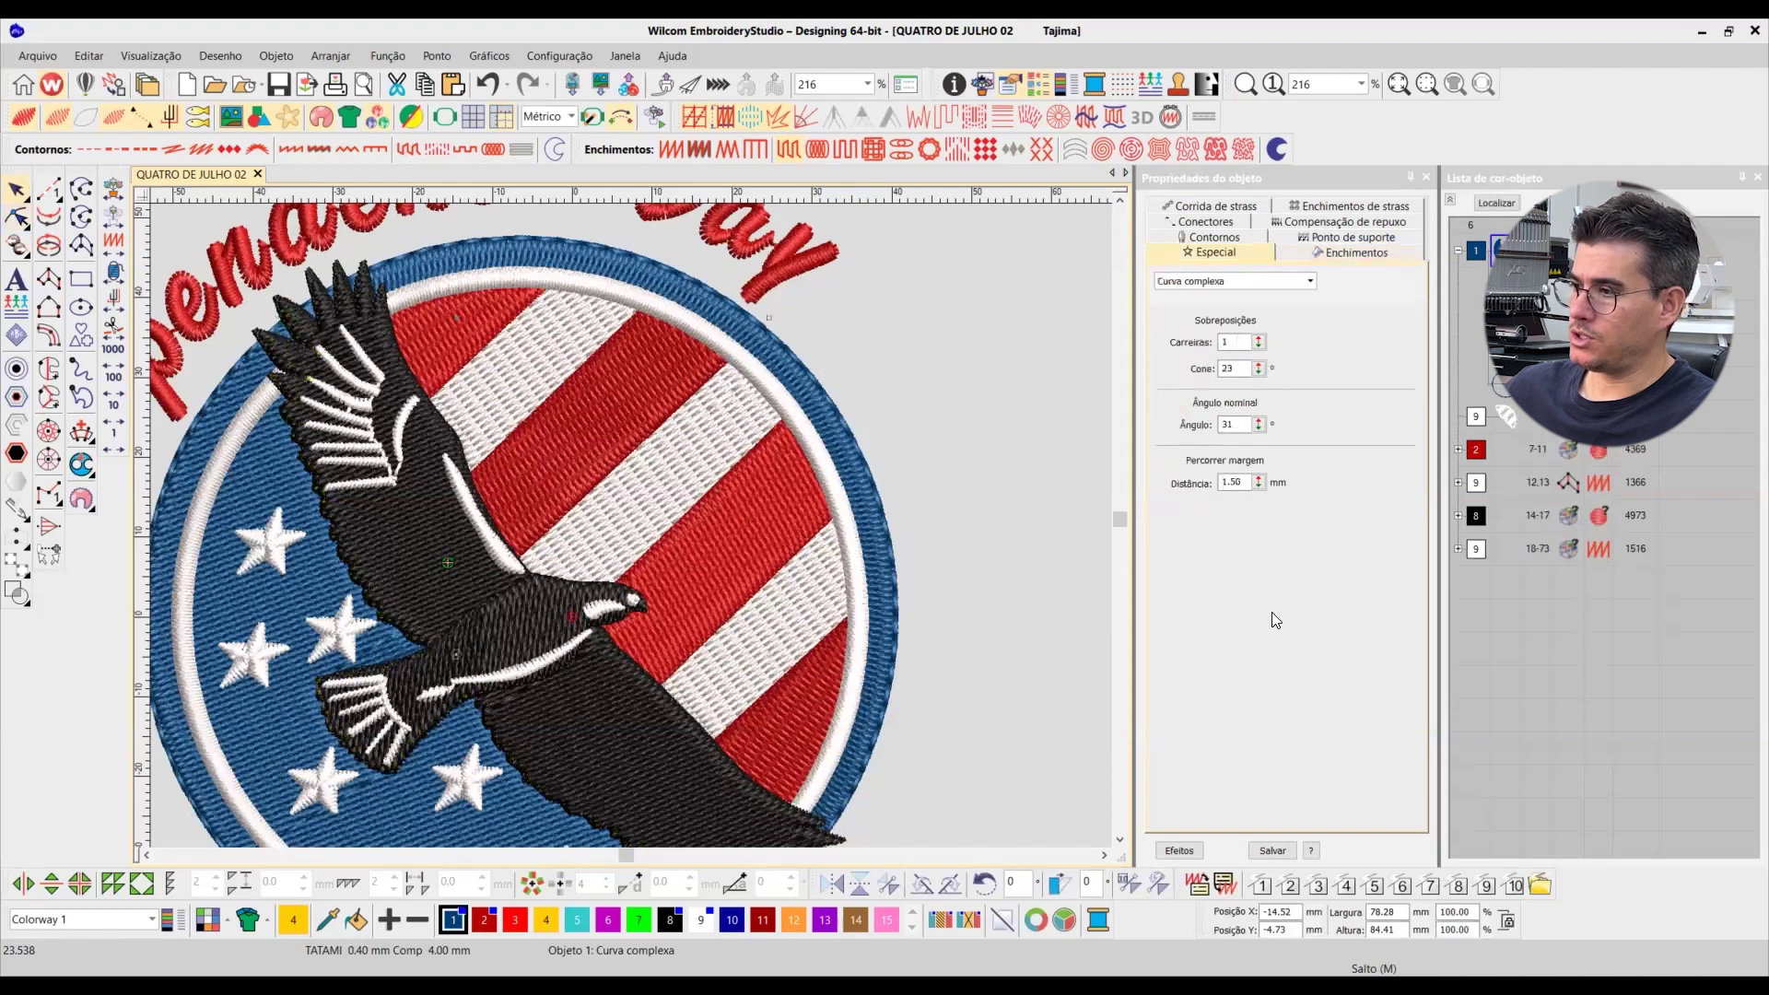
pyautogui.doubleClick(1234, 425)
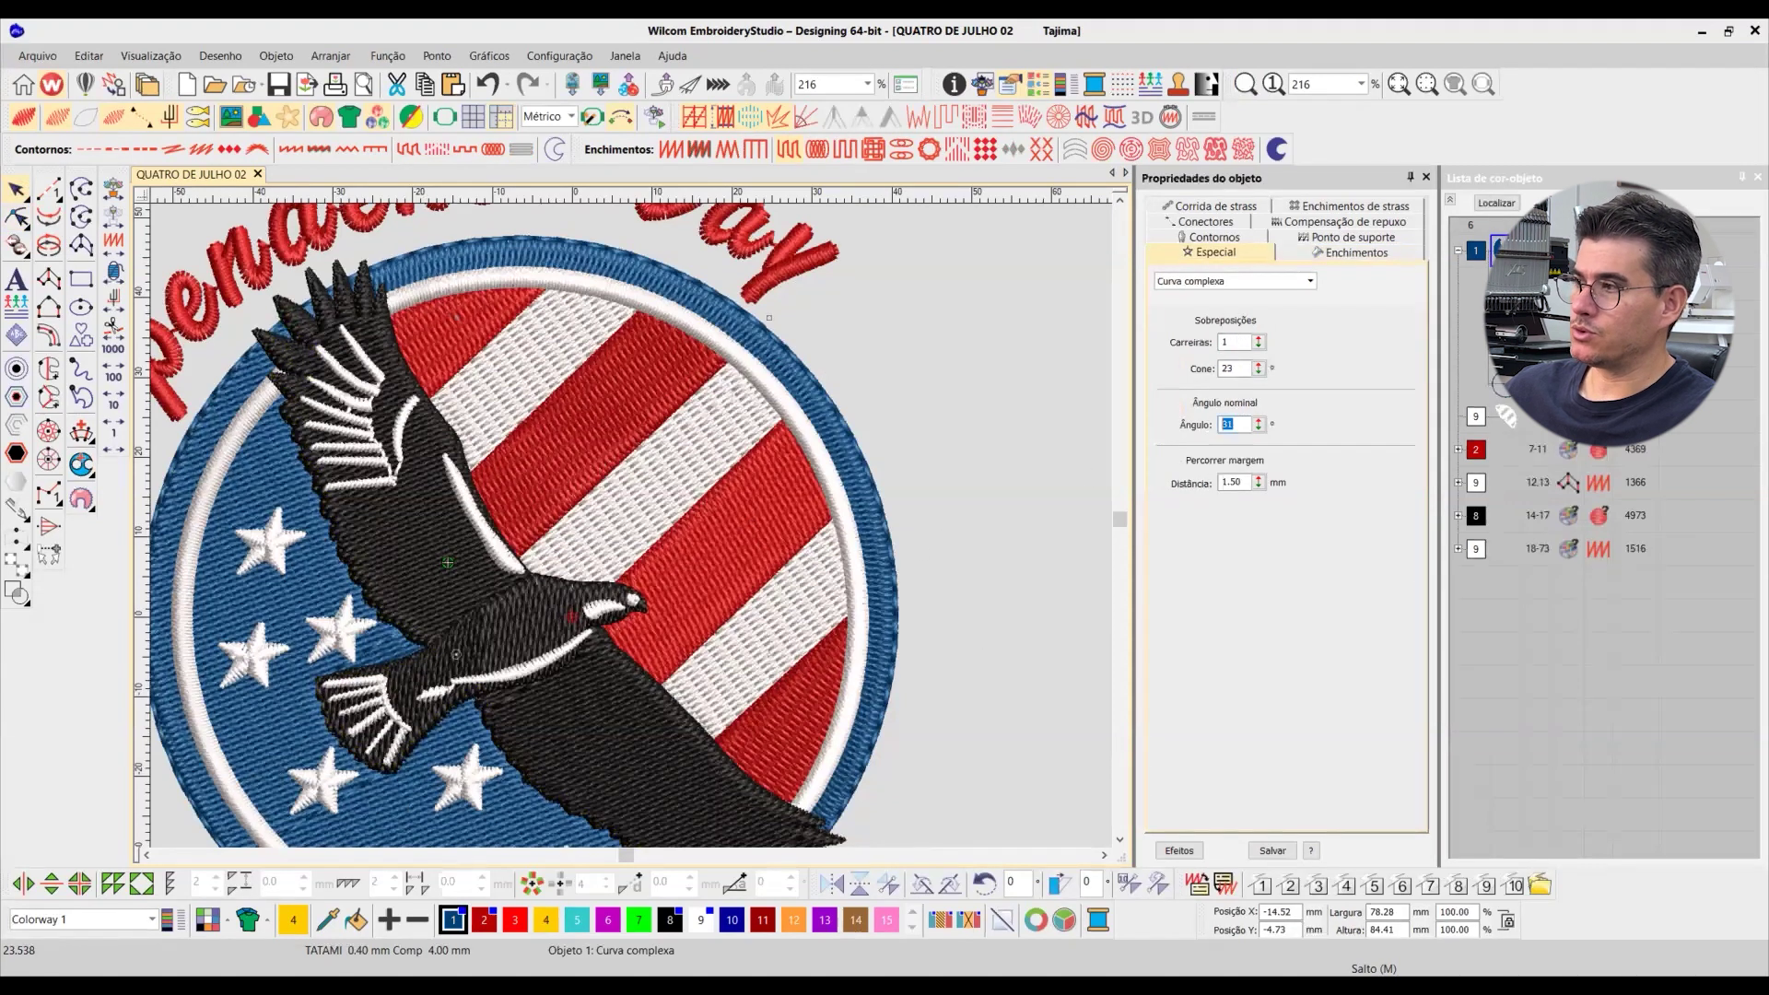
pyautogui.click(1497, 205)
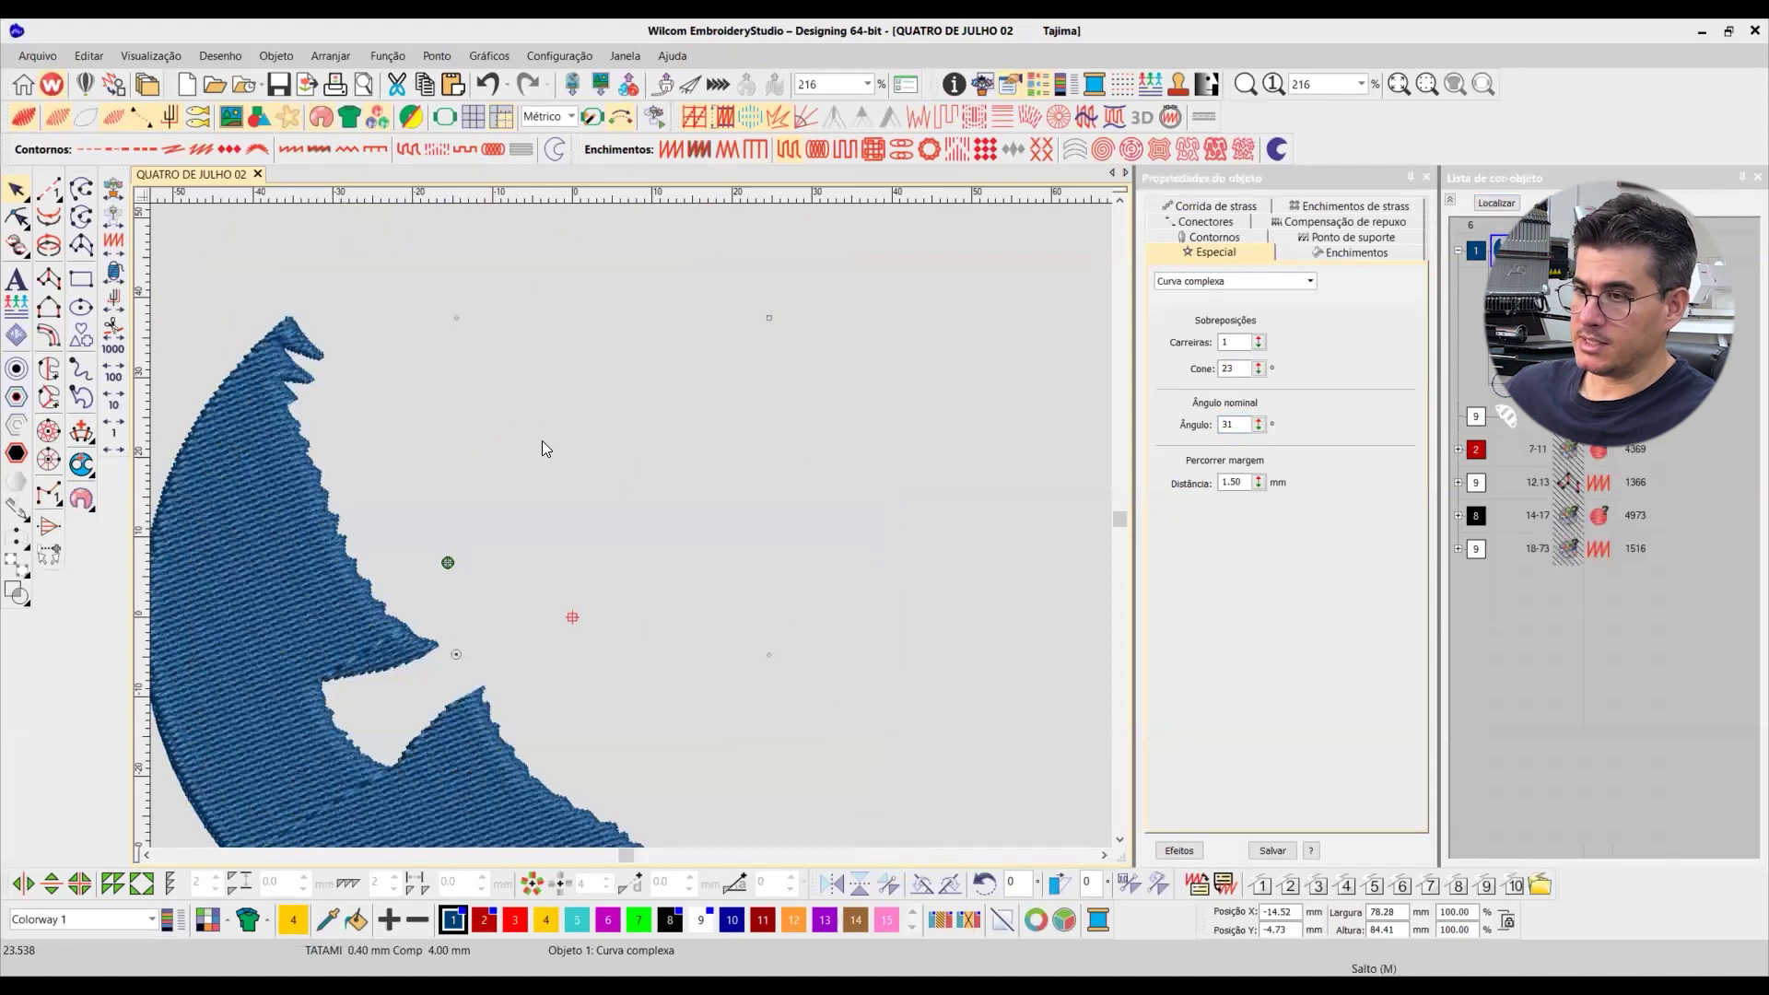
# Step: Compare the stitch angles of the red stripes and the white fill beneath them, and set the white fill's angle to 130°
pyautogui.click(608, 414)
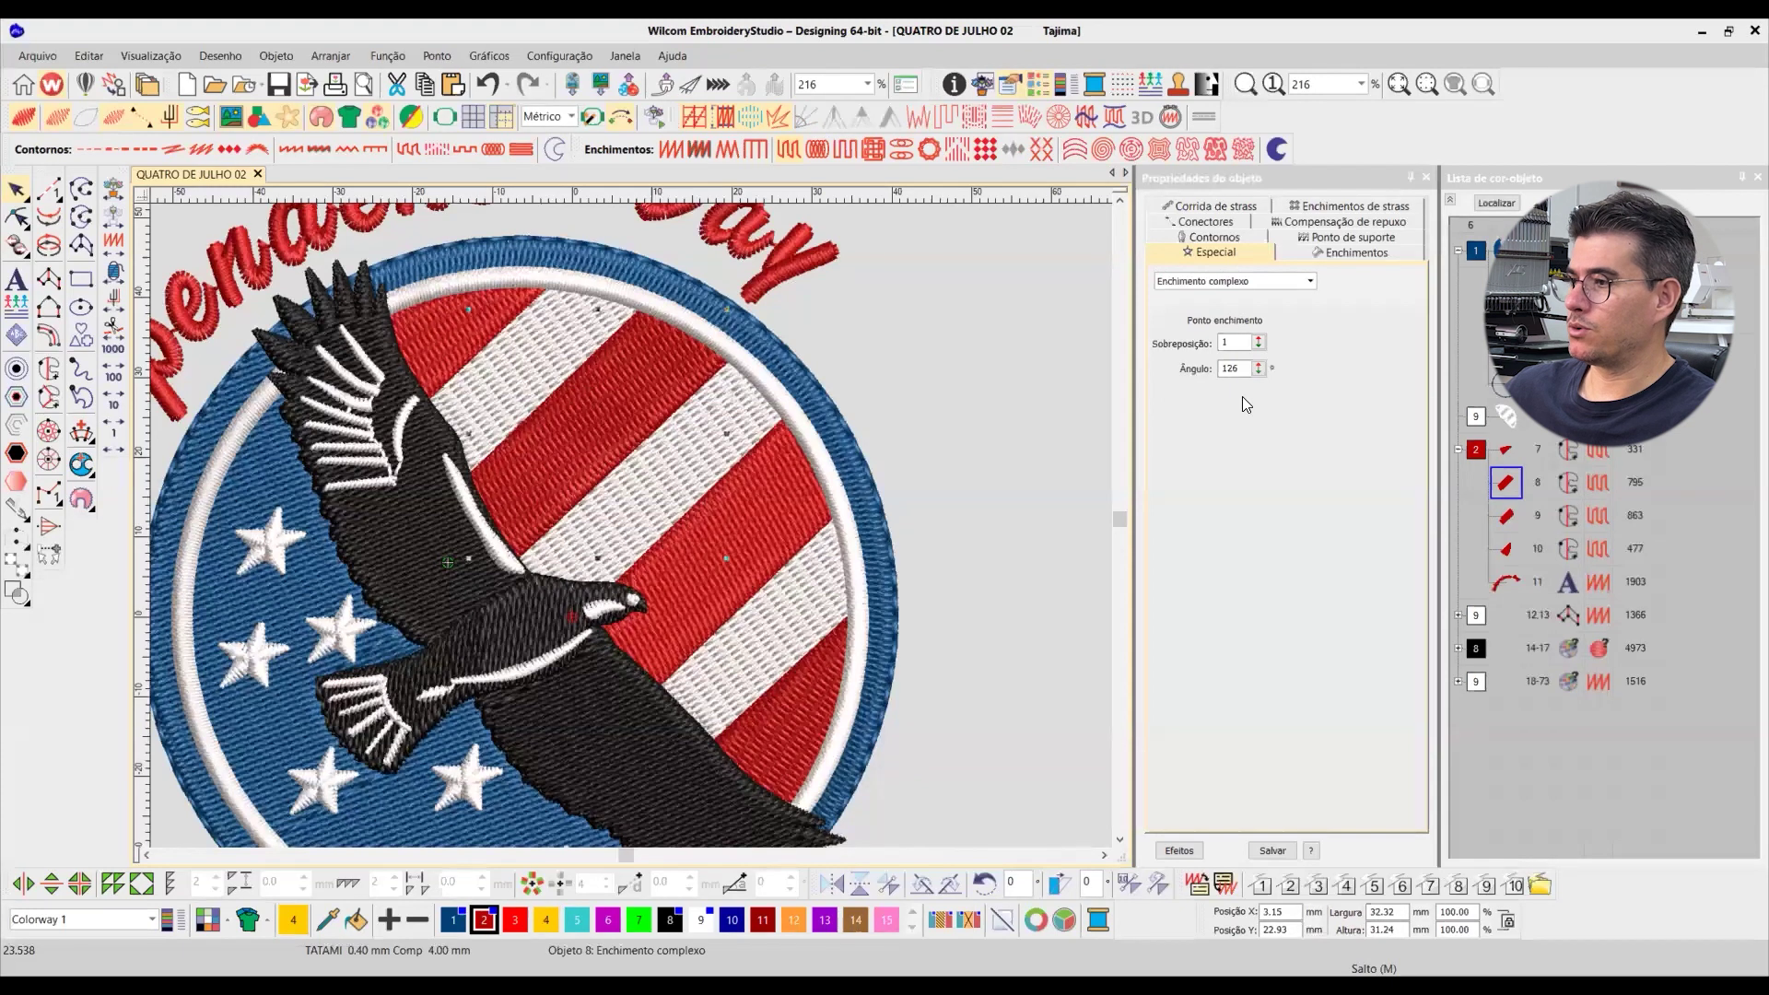
pyautogui.click(635, 422)
pyautogui.press('t')
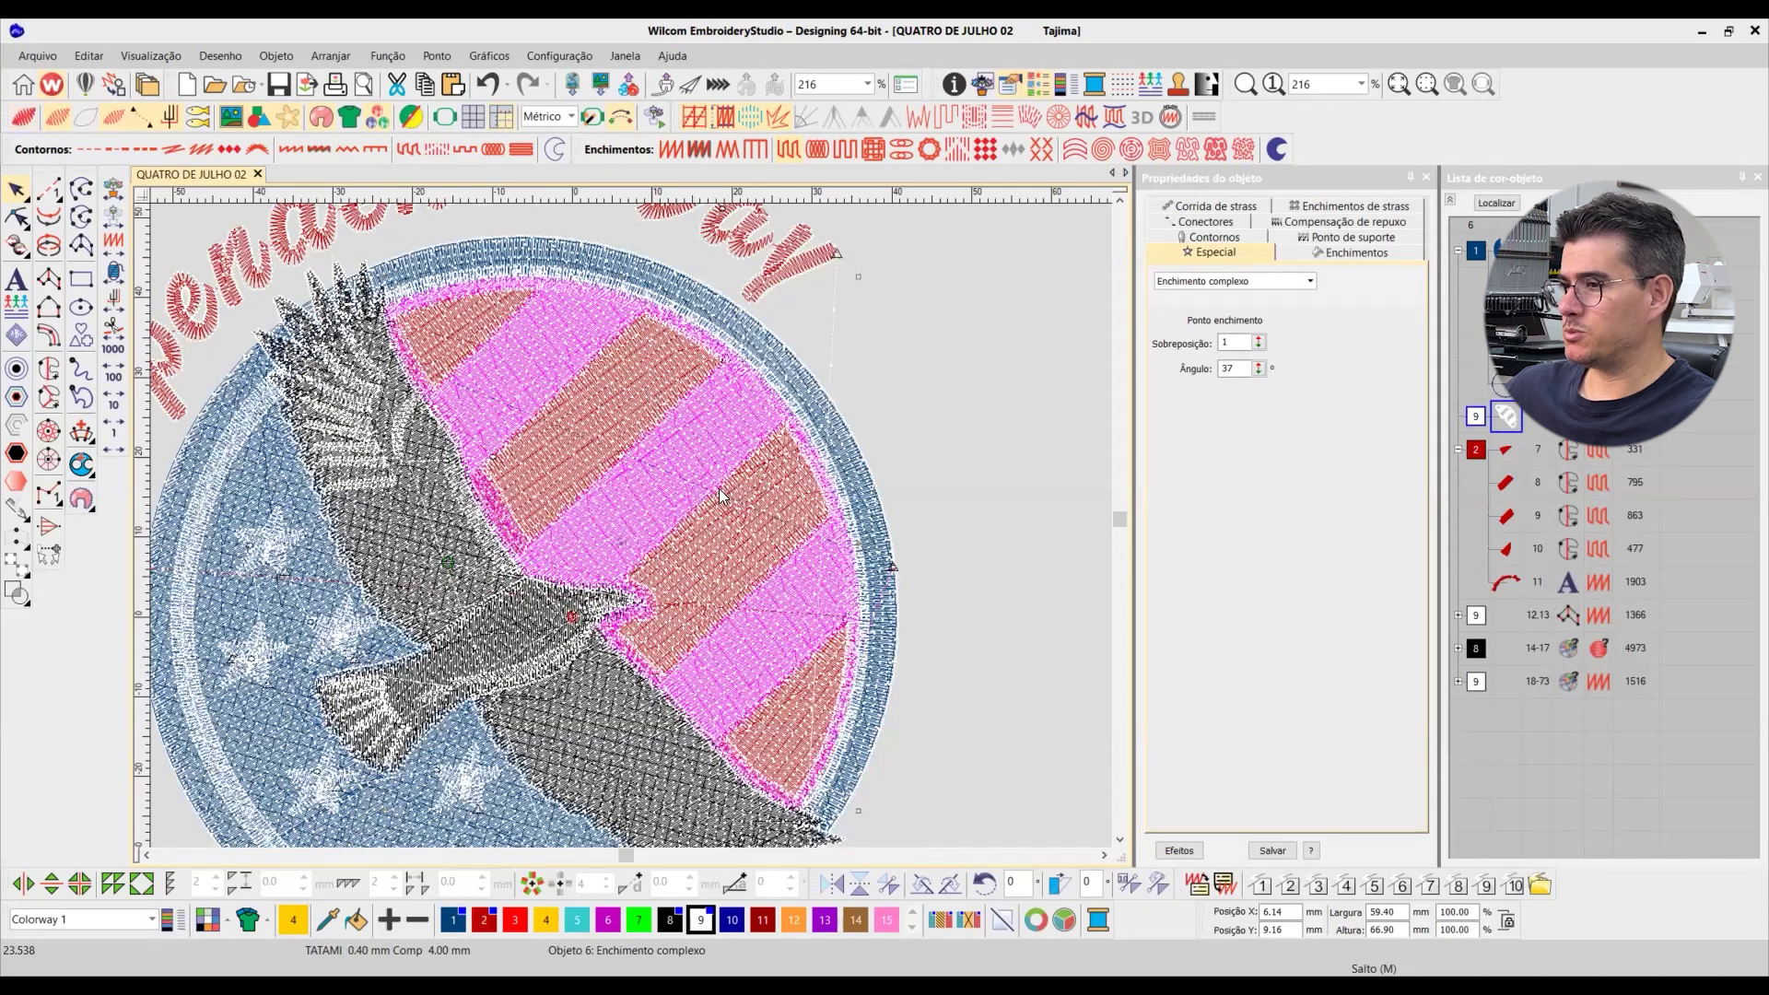
pyautogui.click(755, 507)
pyautogui.click(691, 461)
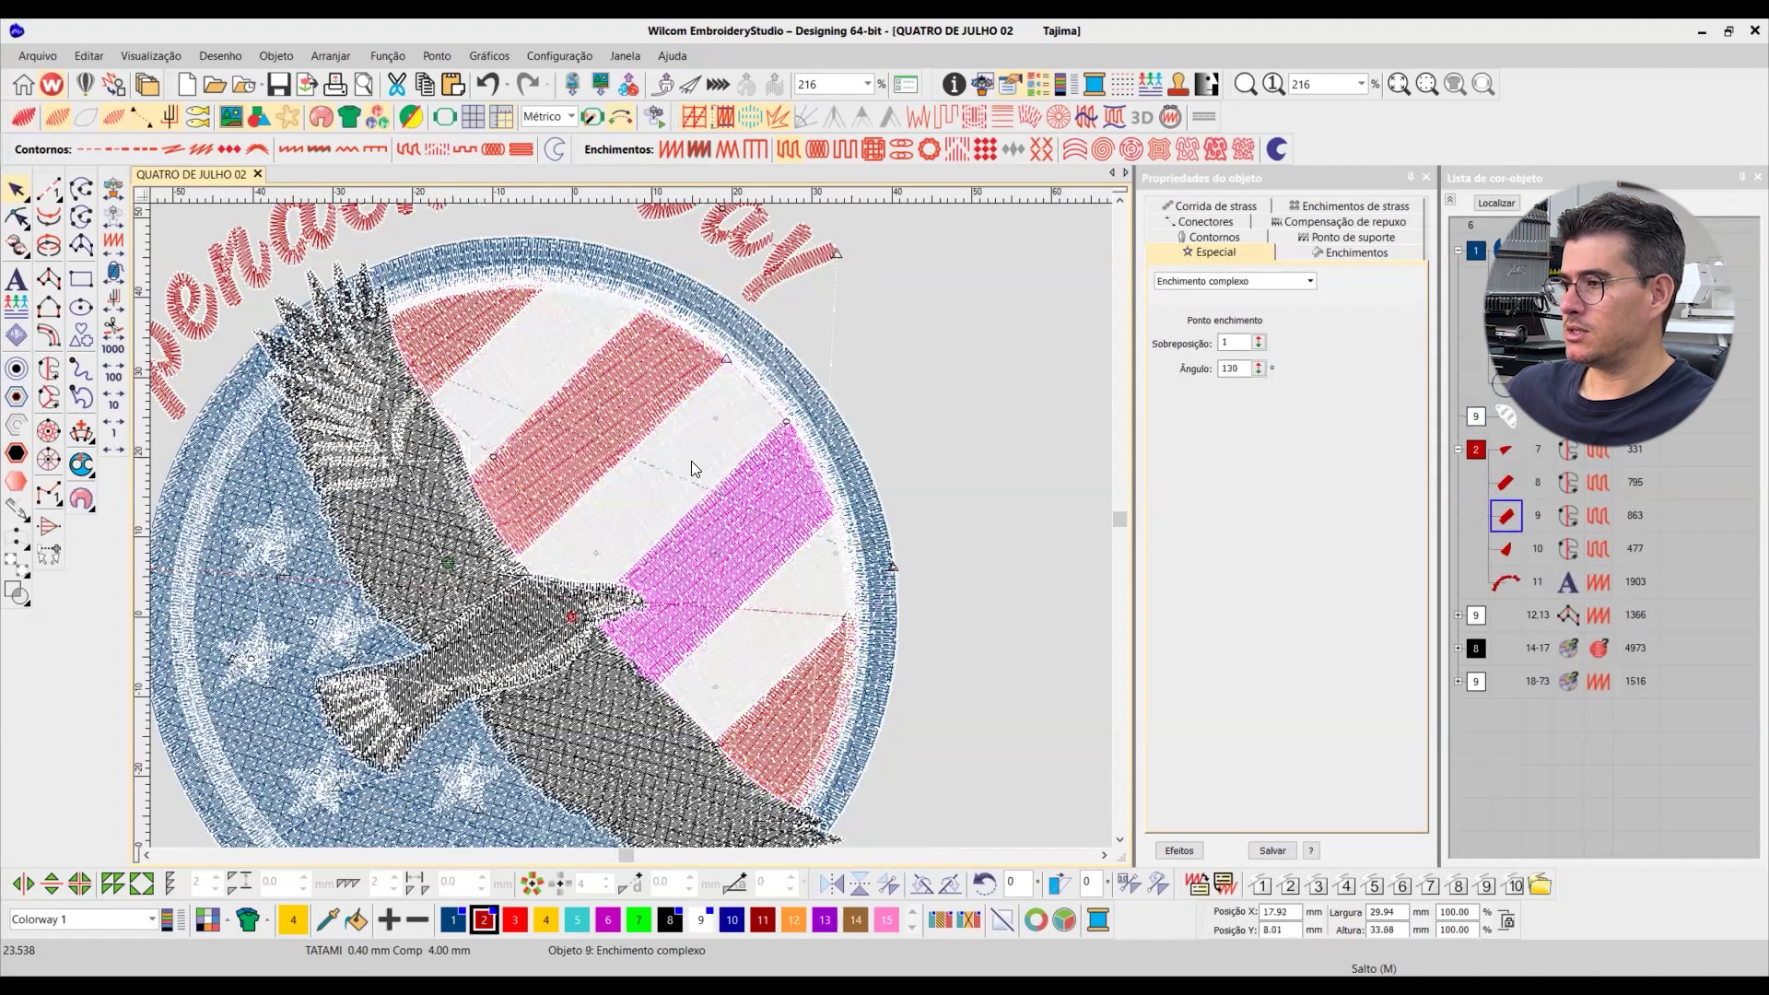
pyautogui.click(691, 460)
pyautogui.click(691, 461)
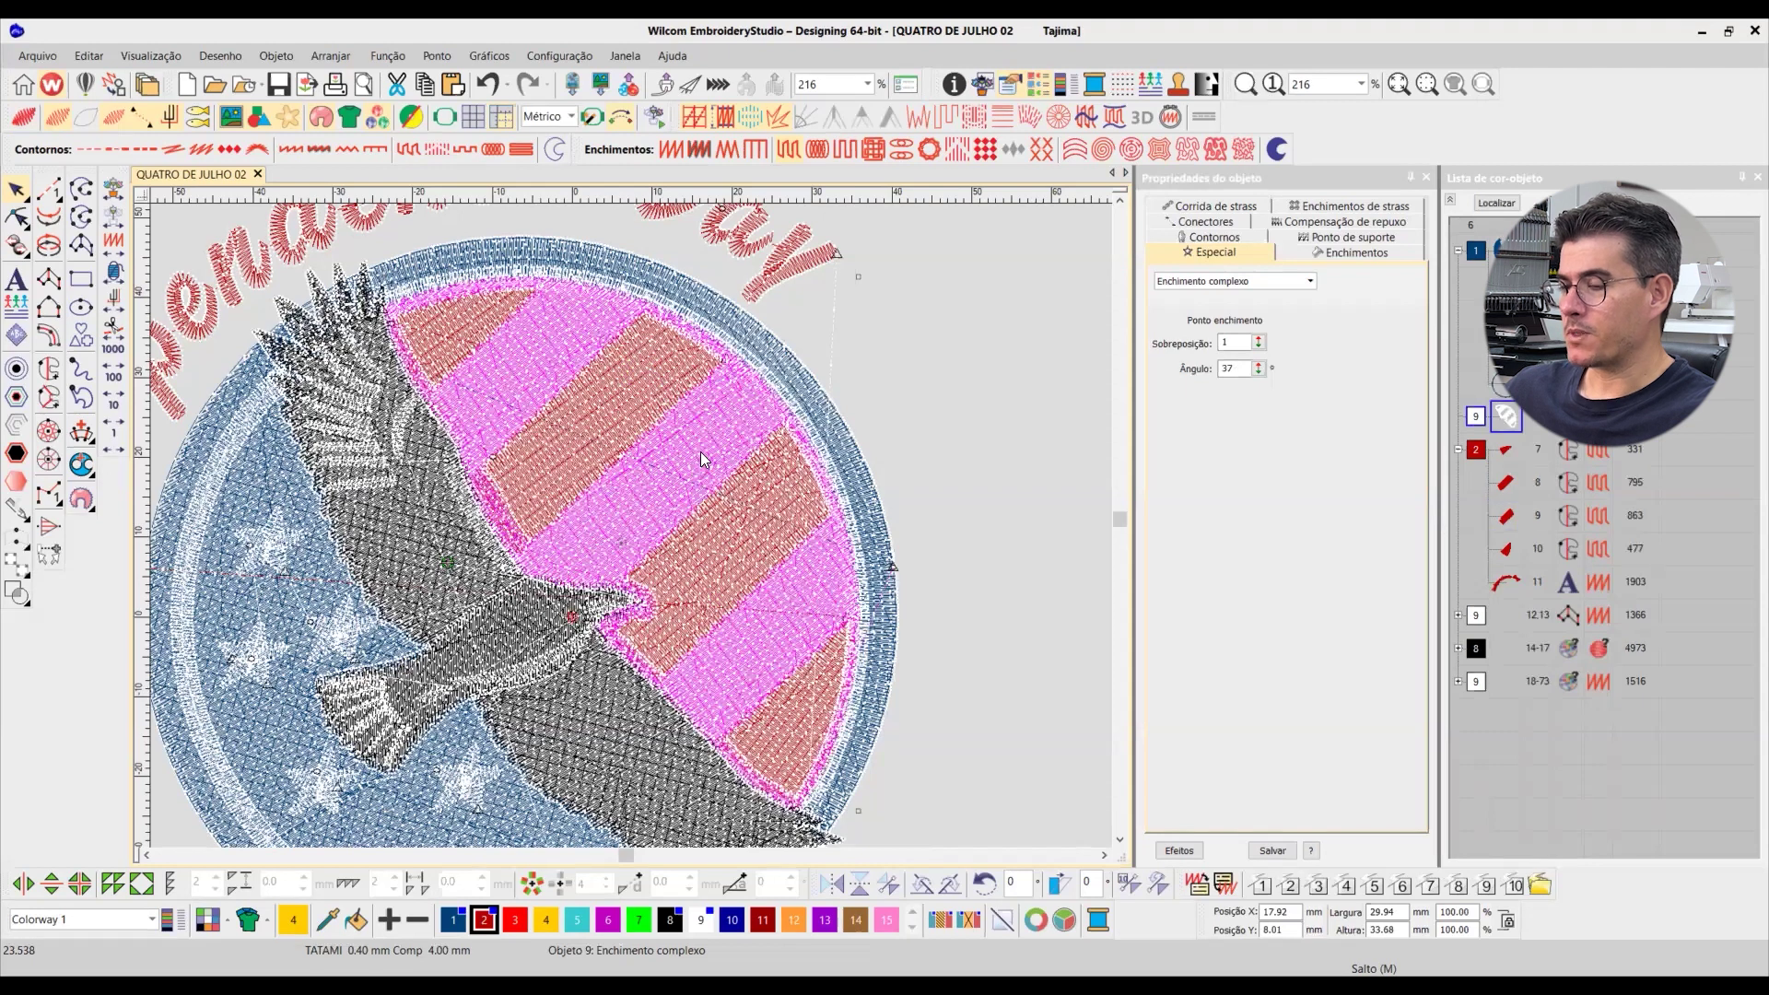
pyautogui.press('t')
pyautogui.press('t')
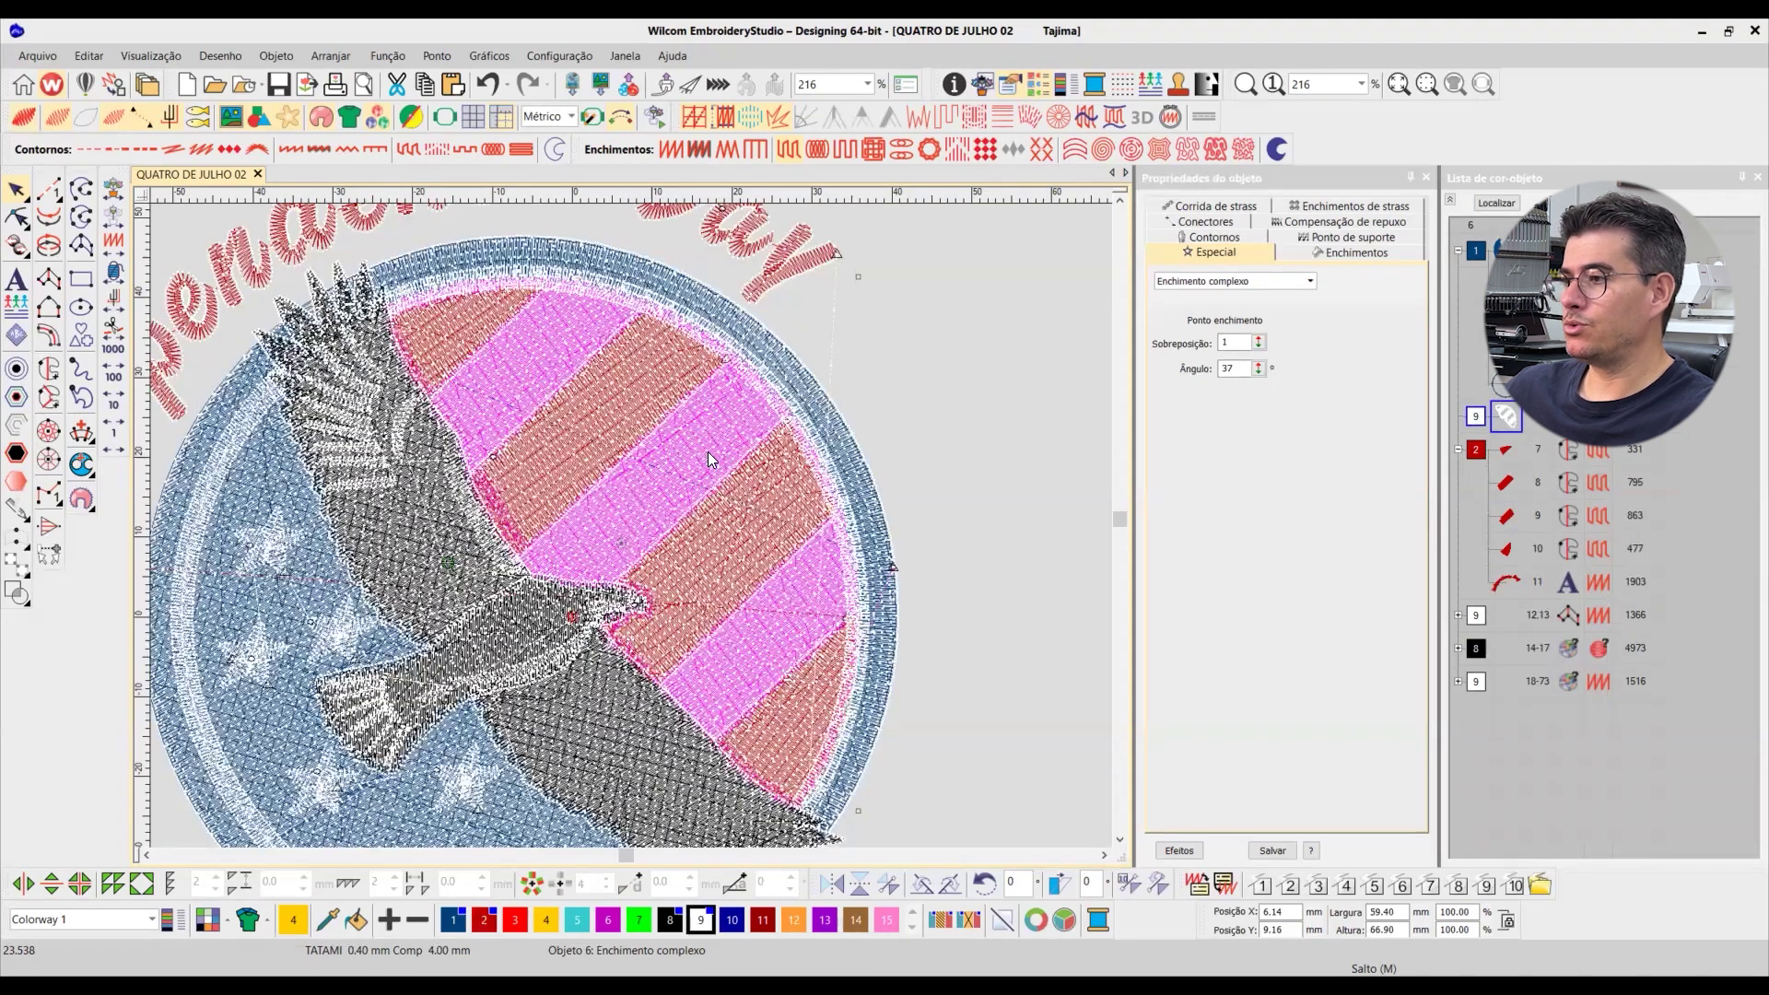
pyautogui.click(751, 536)
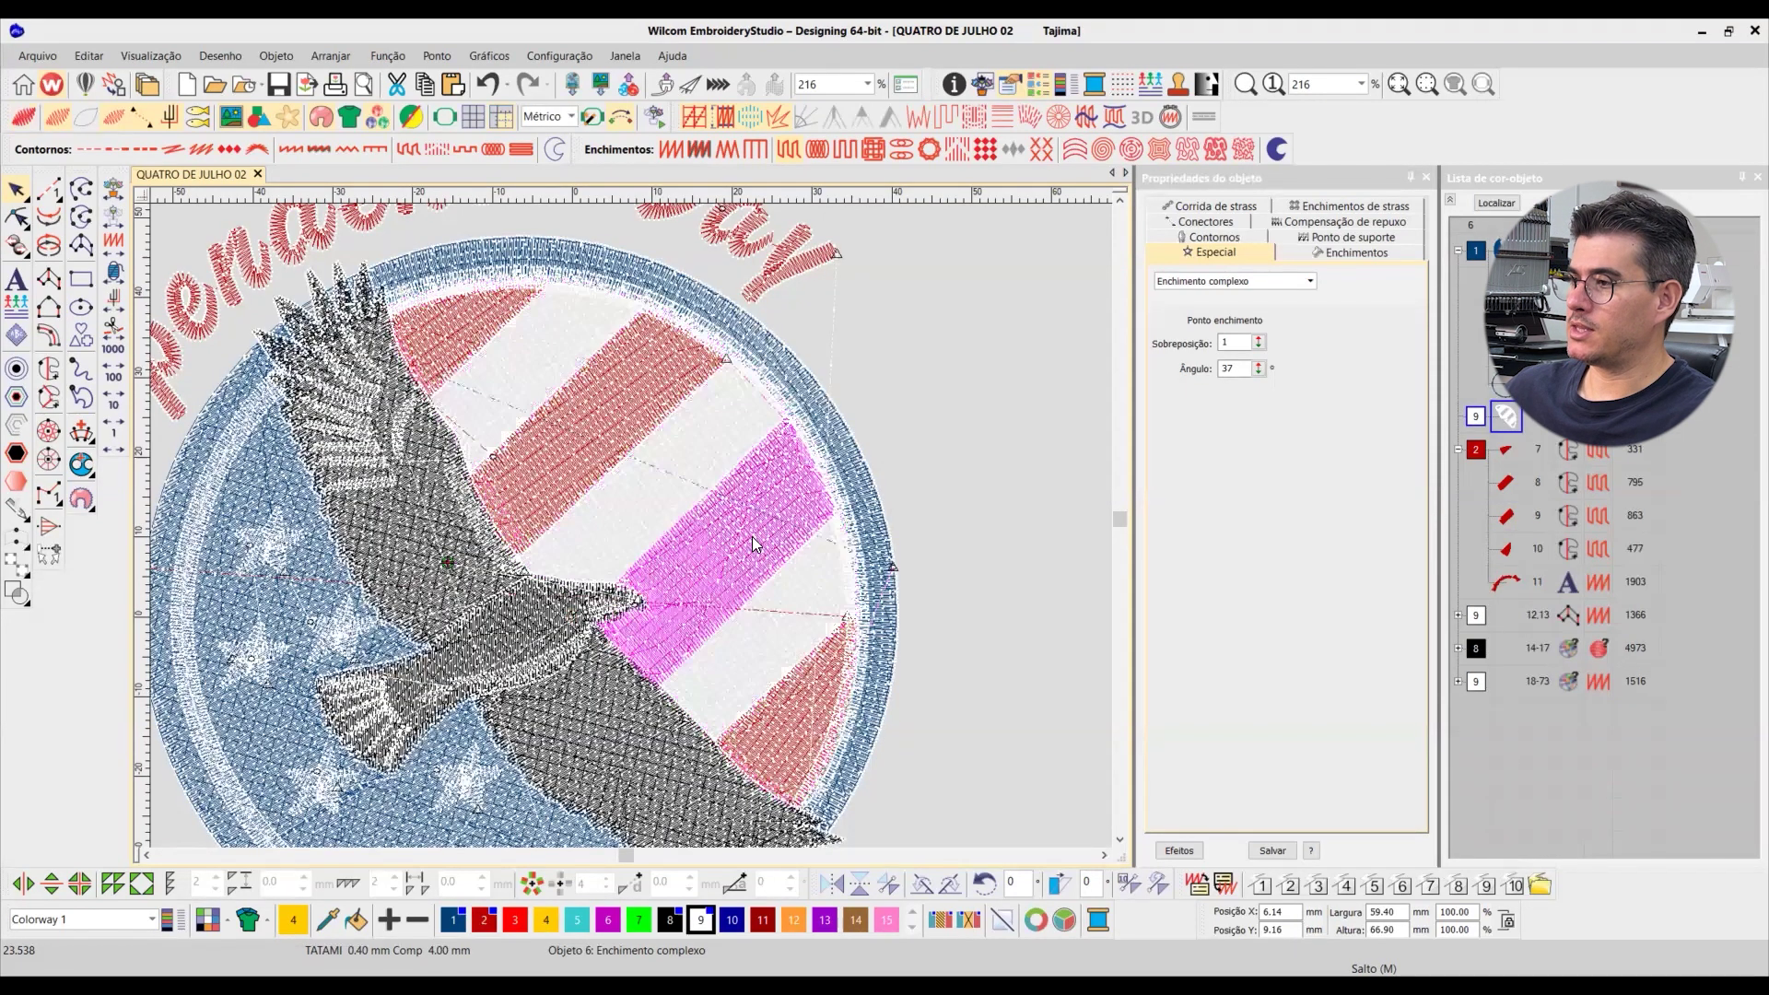
pyautogui.click(691, 453)
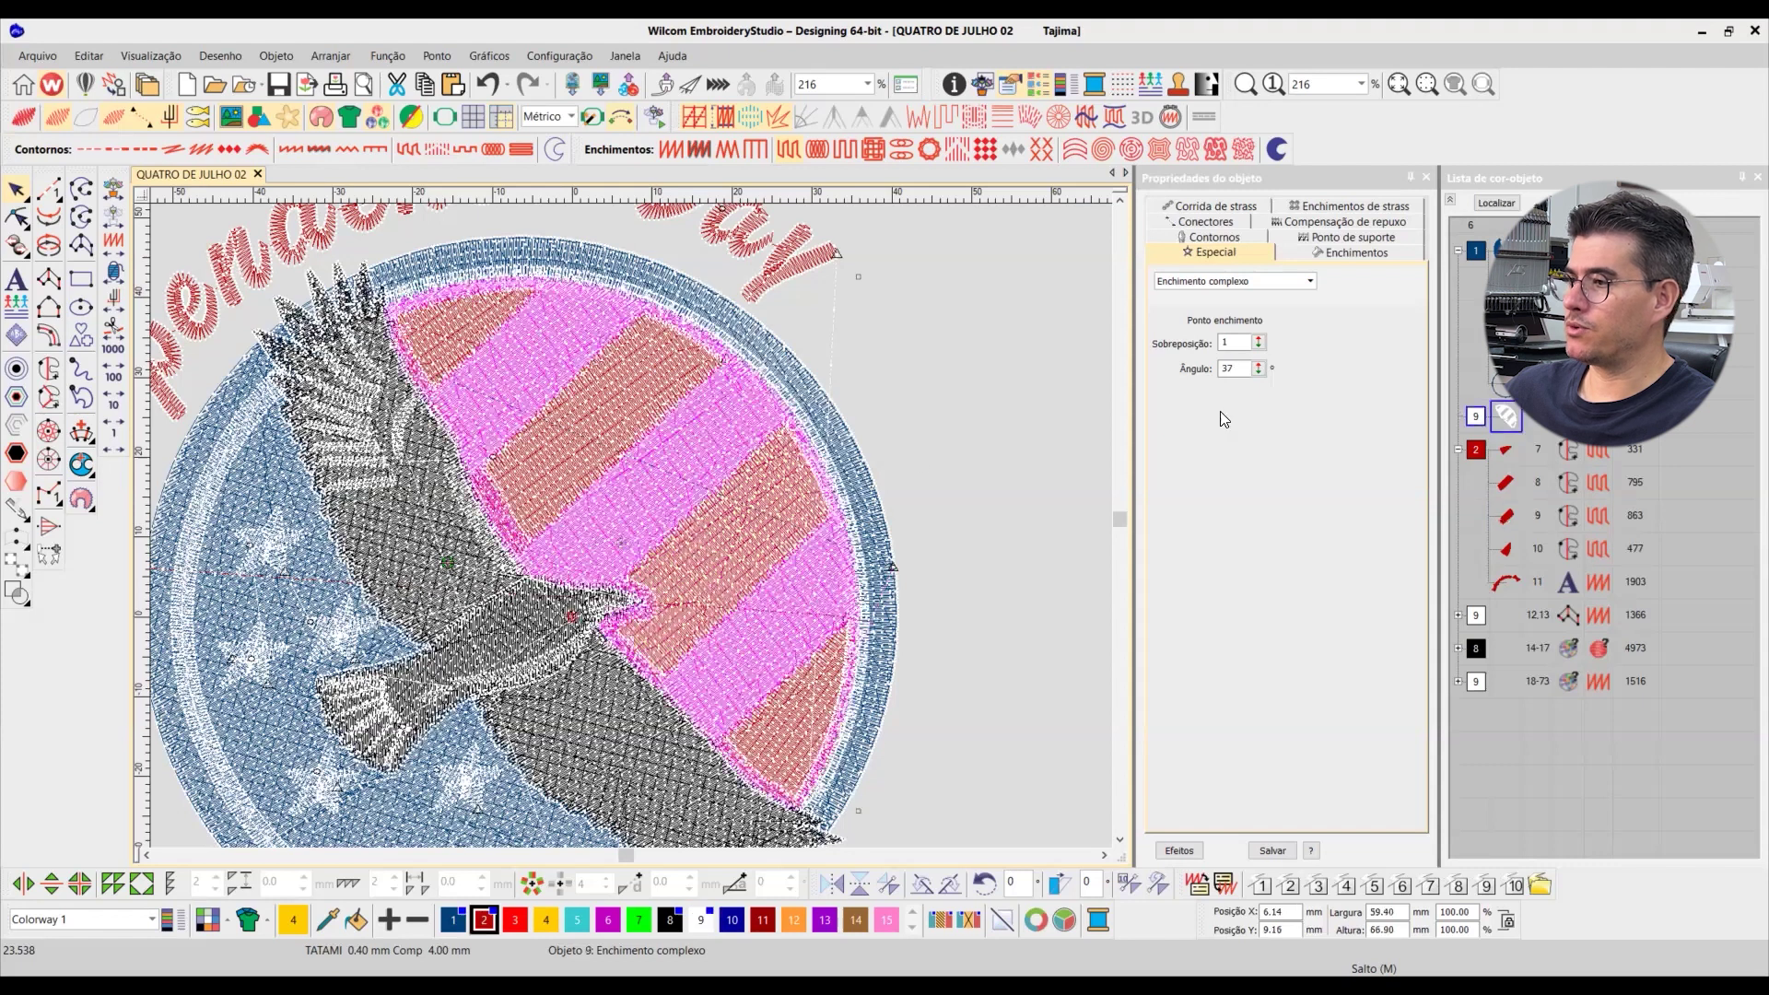
pyautogui.write('130')
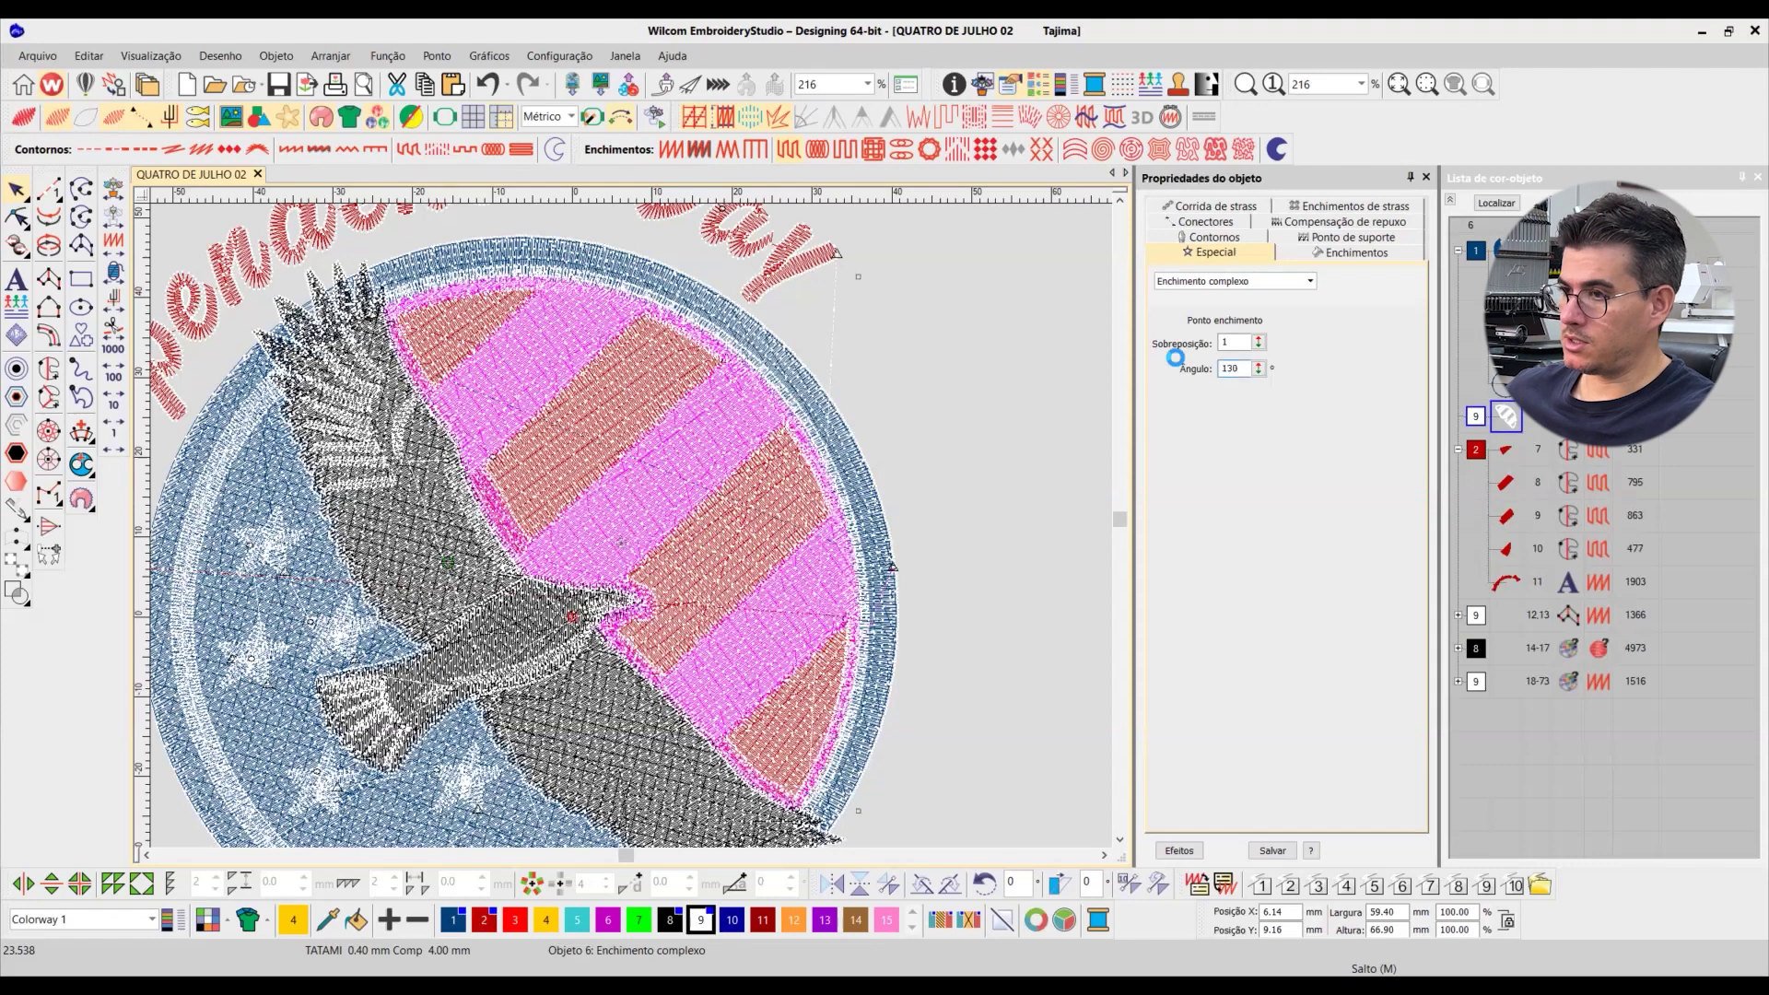
pyautogui.press('Return')
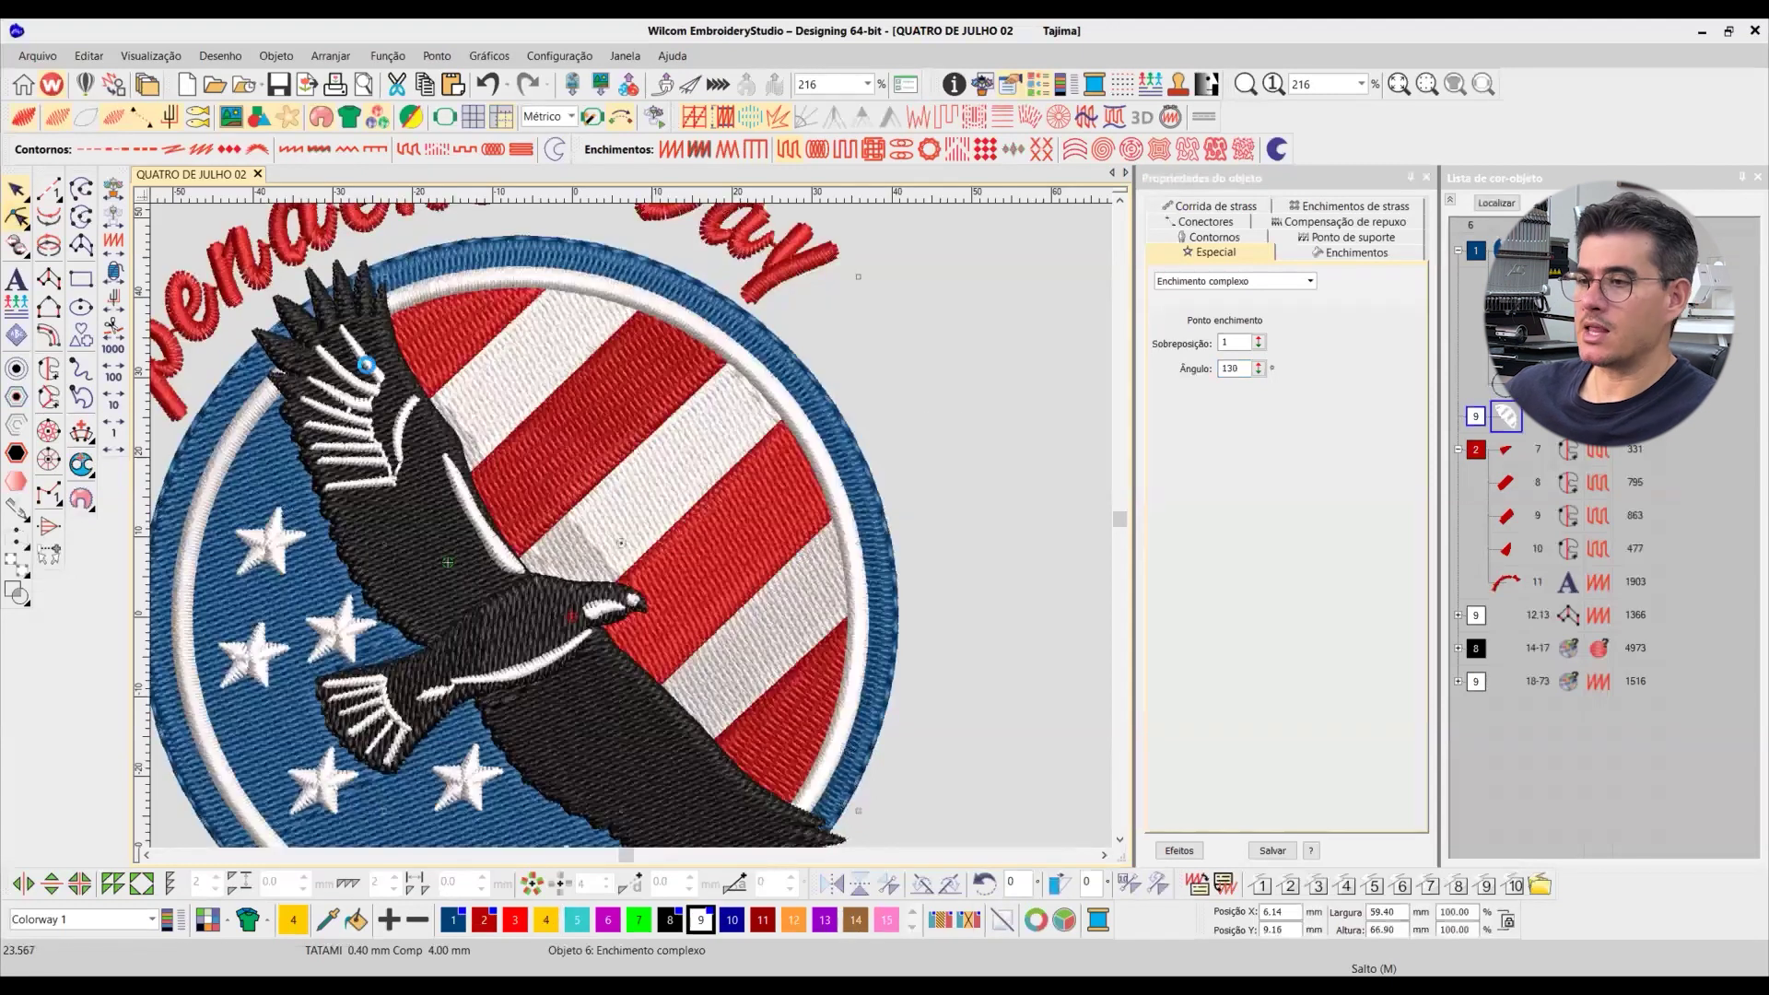
pyautogui.click(707, 581)
pyautogui.press('h')
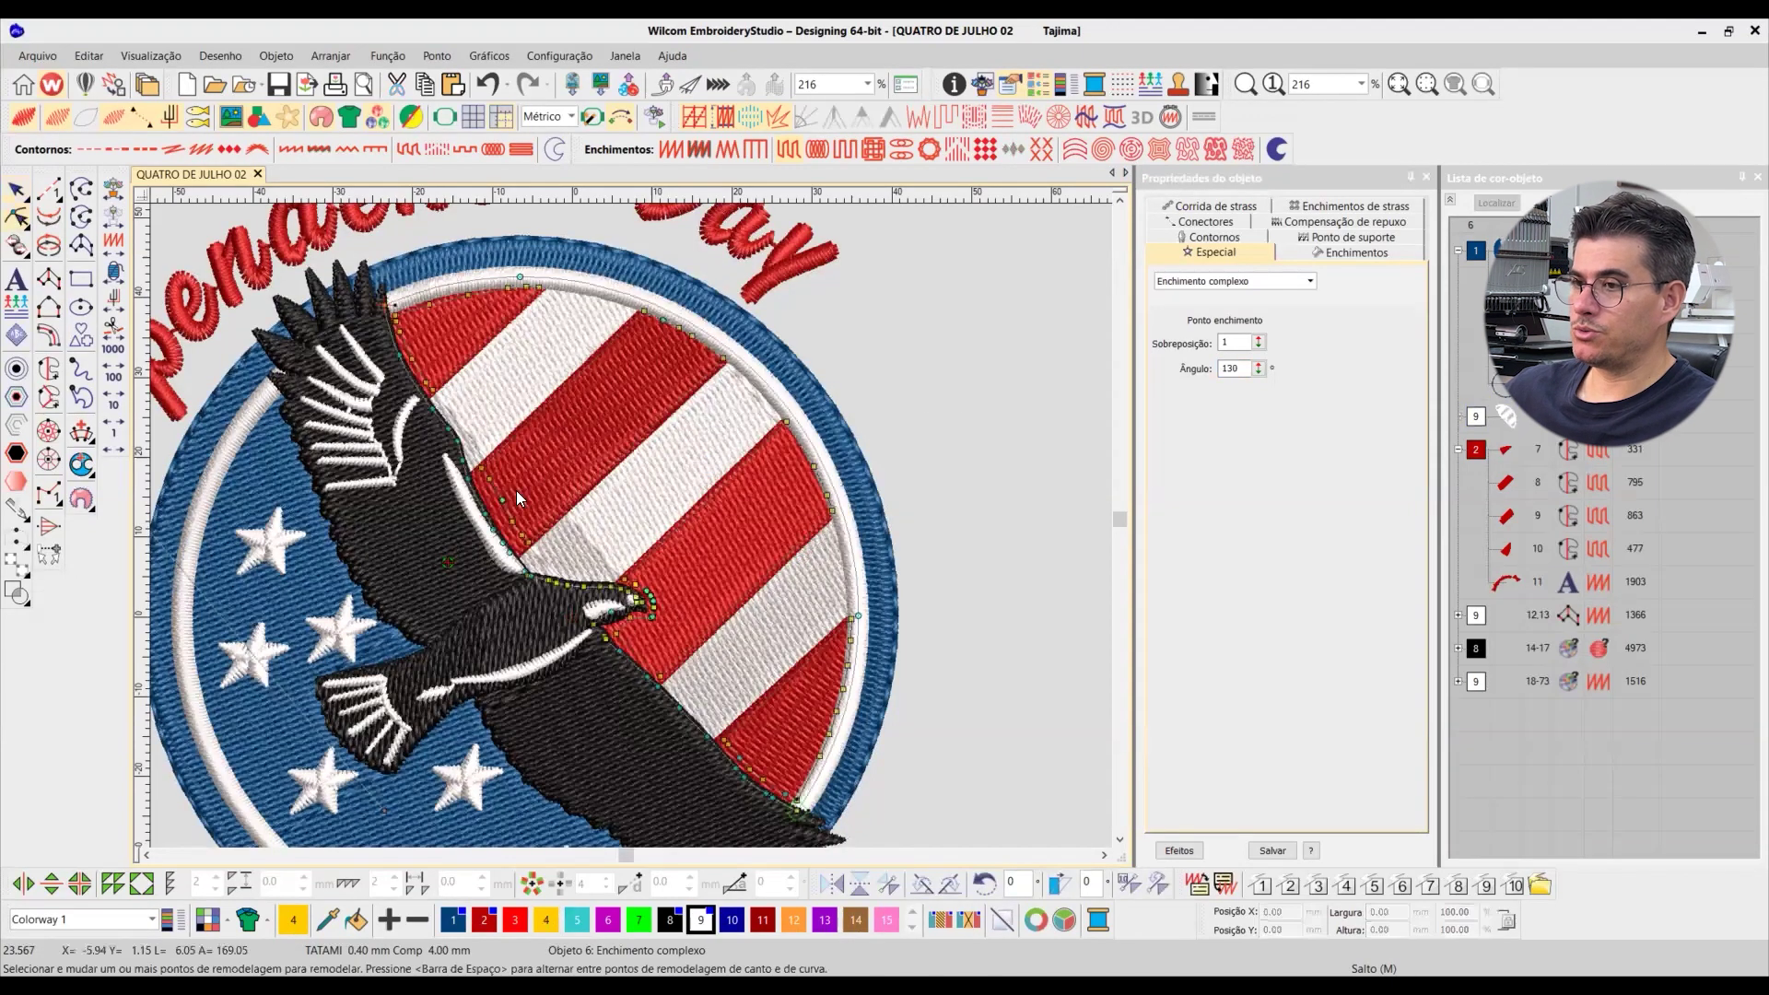
pyautogui.press('Escape')
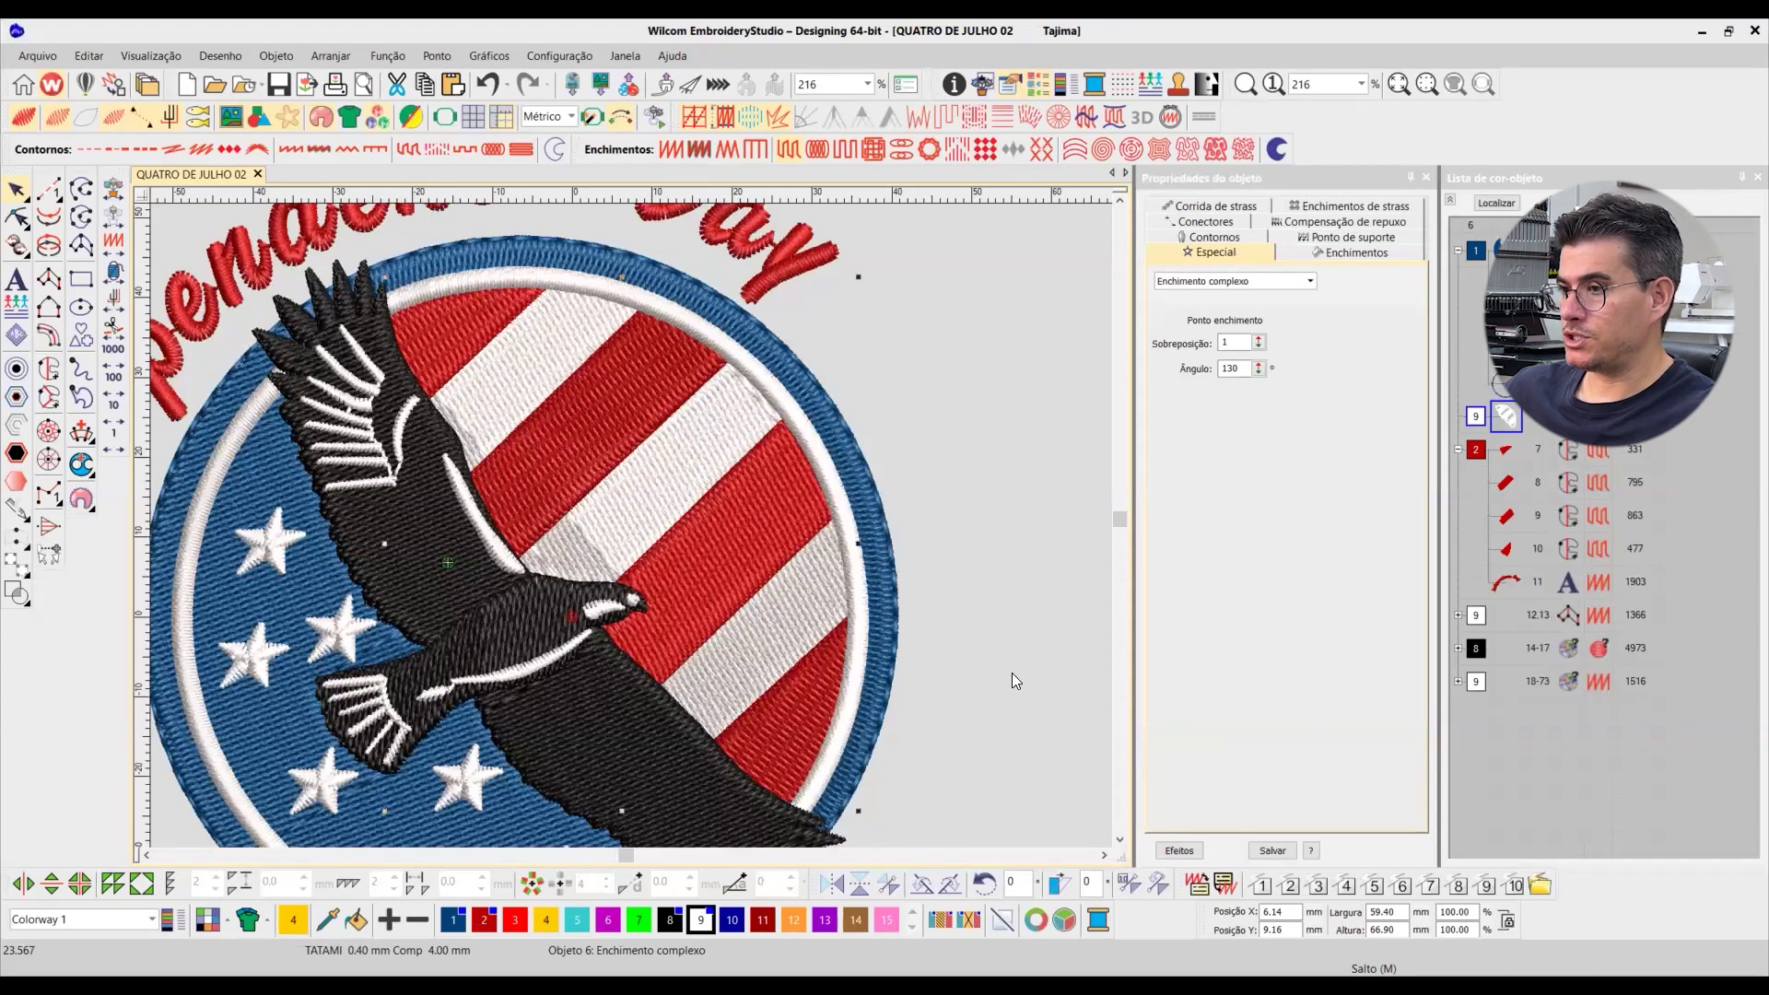
# Step: Open the white fill beneath the red stripes for reshaping and adjust its stitch start or end point beside the upper wing
pyautogui.click(17, 215)
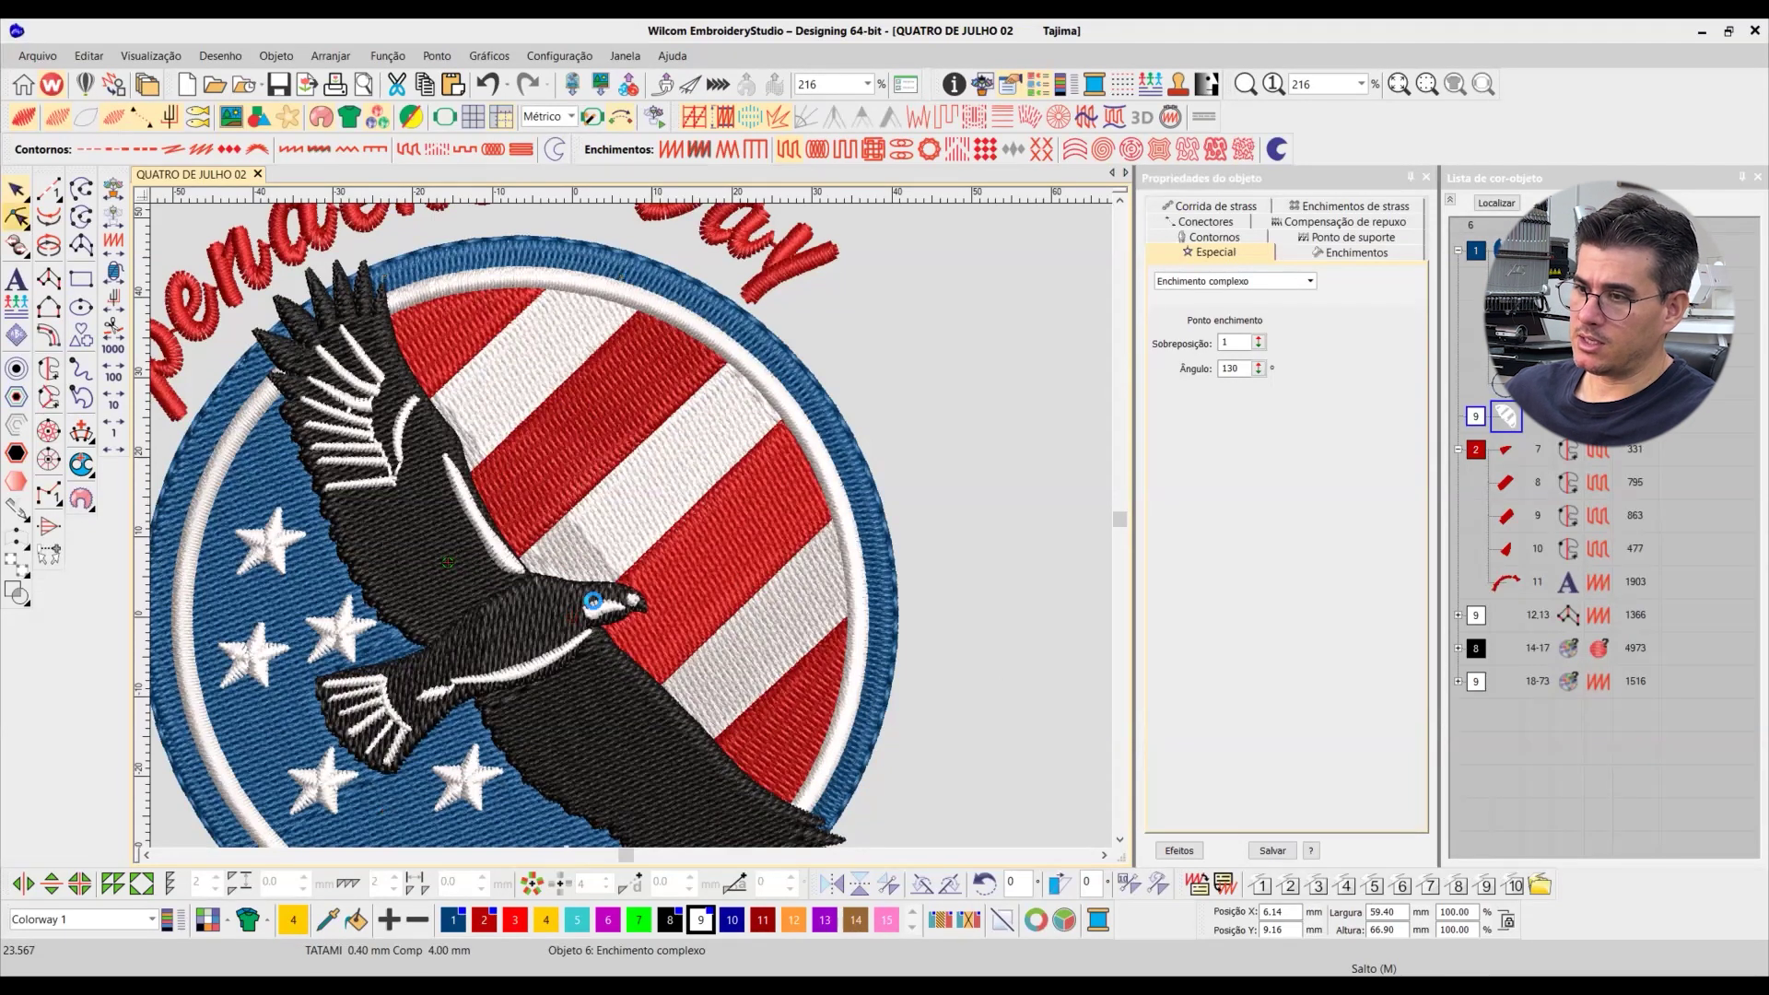
pyautogui.click(624, 589)
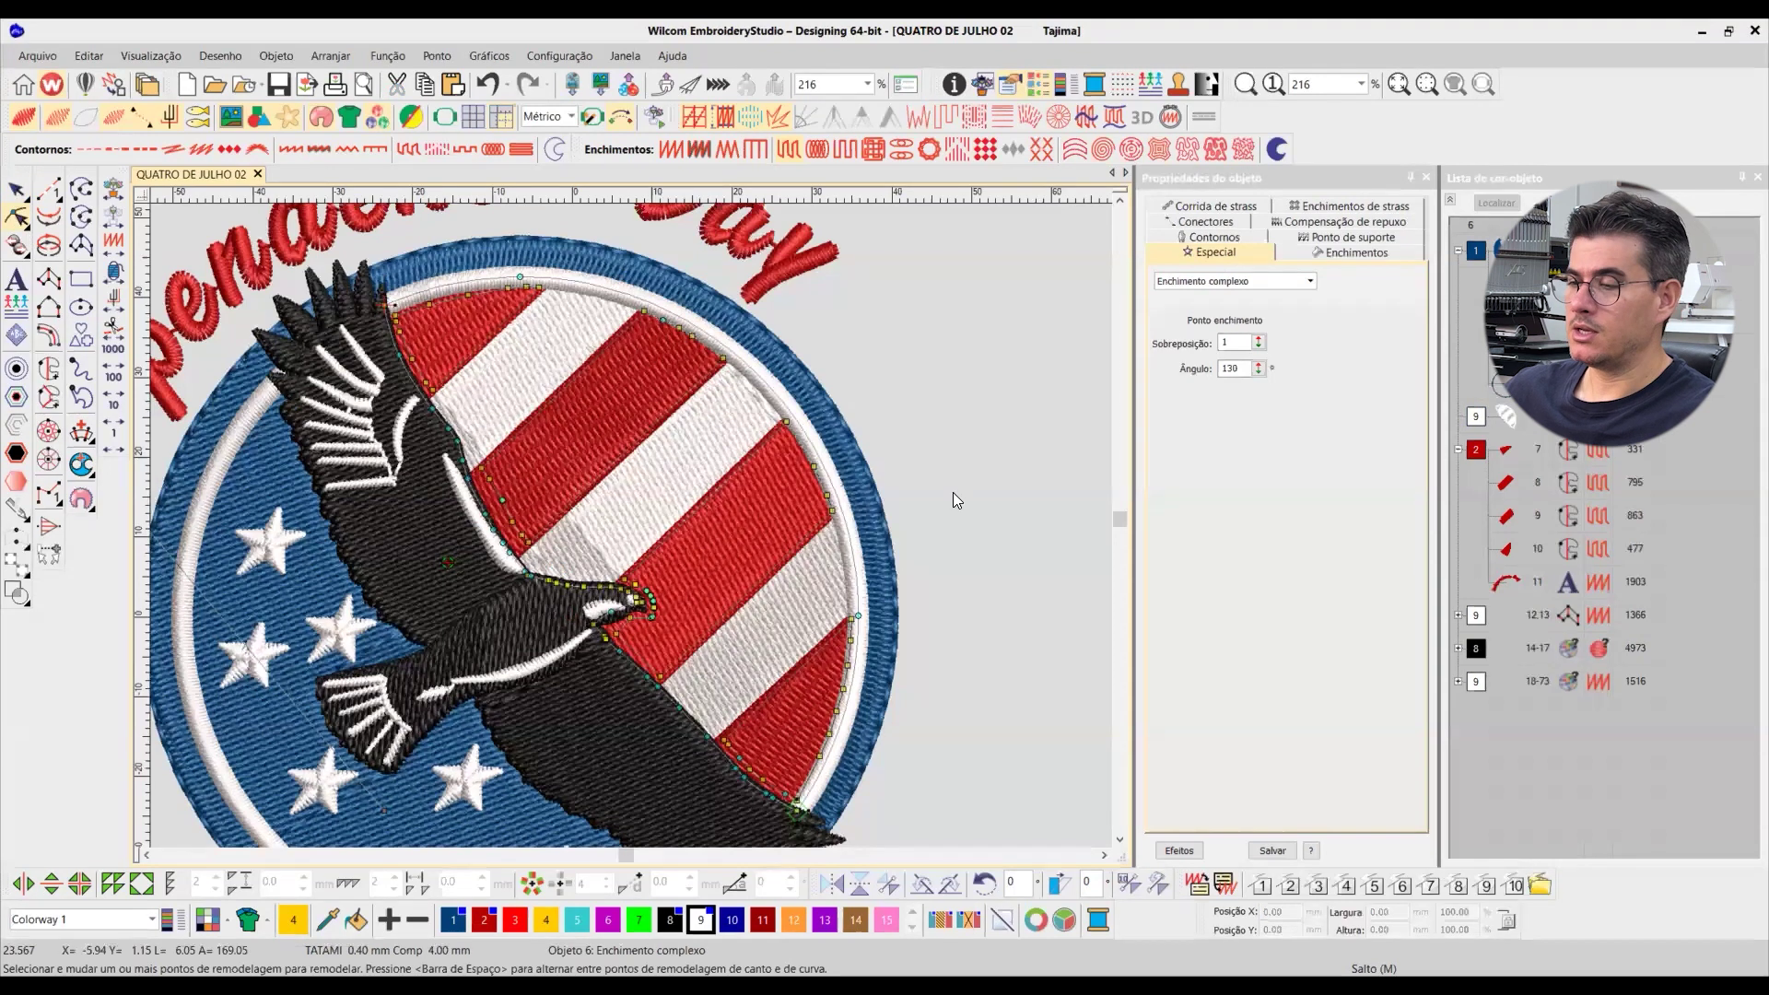
pyautogui.click(26, 221)
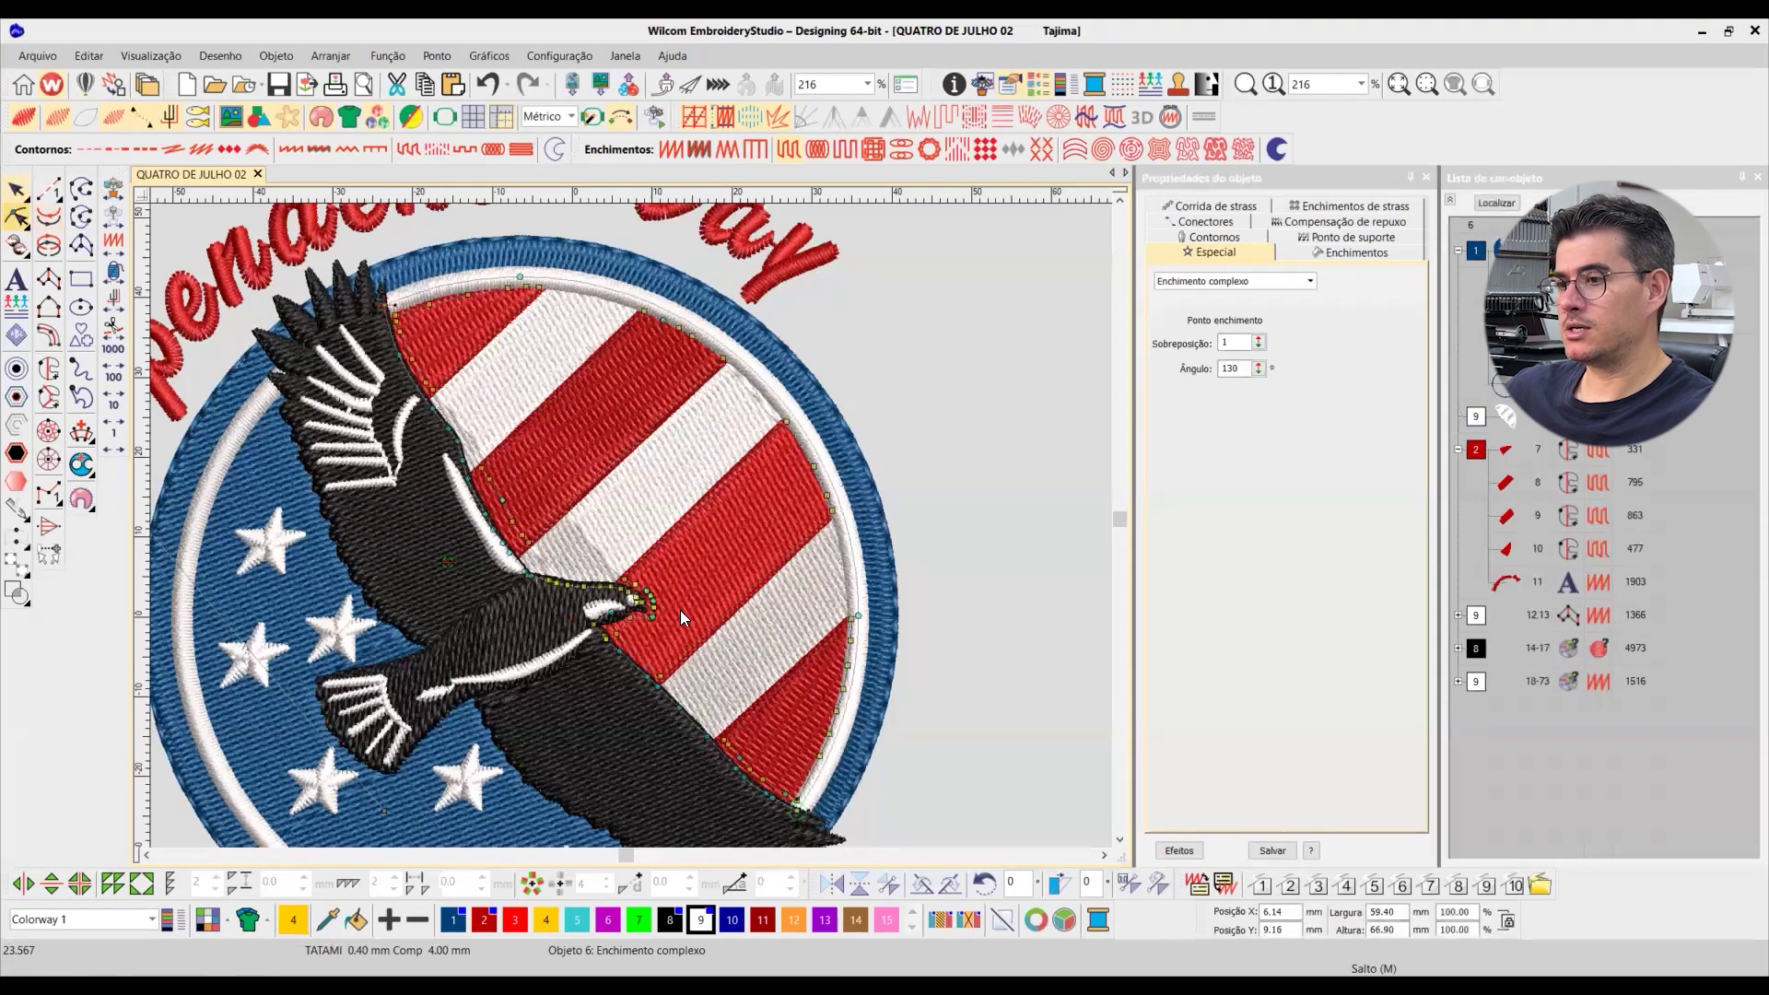
pyautogui.scroll(-2, 631, 525)
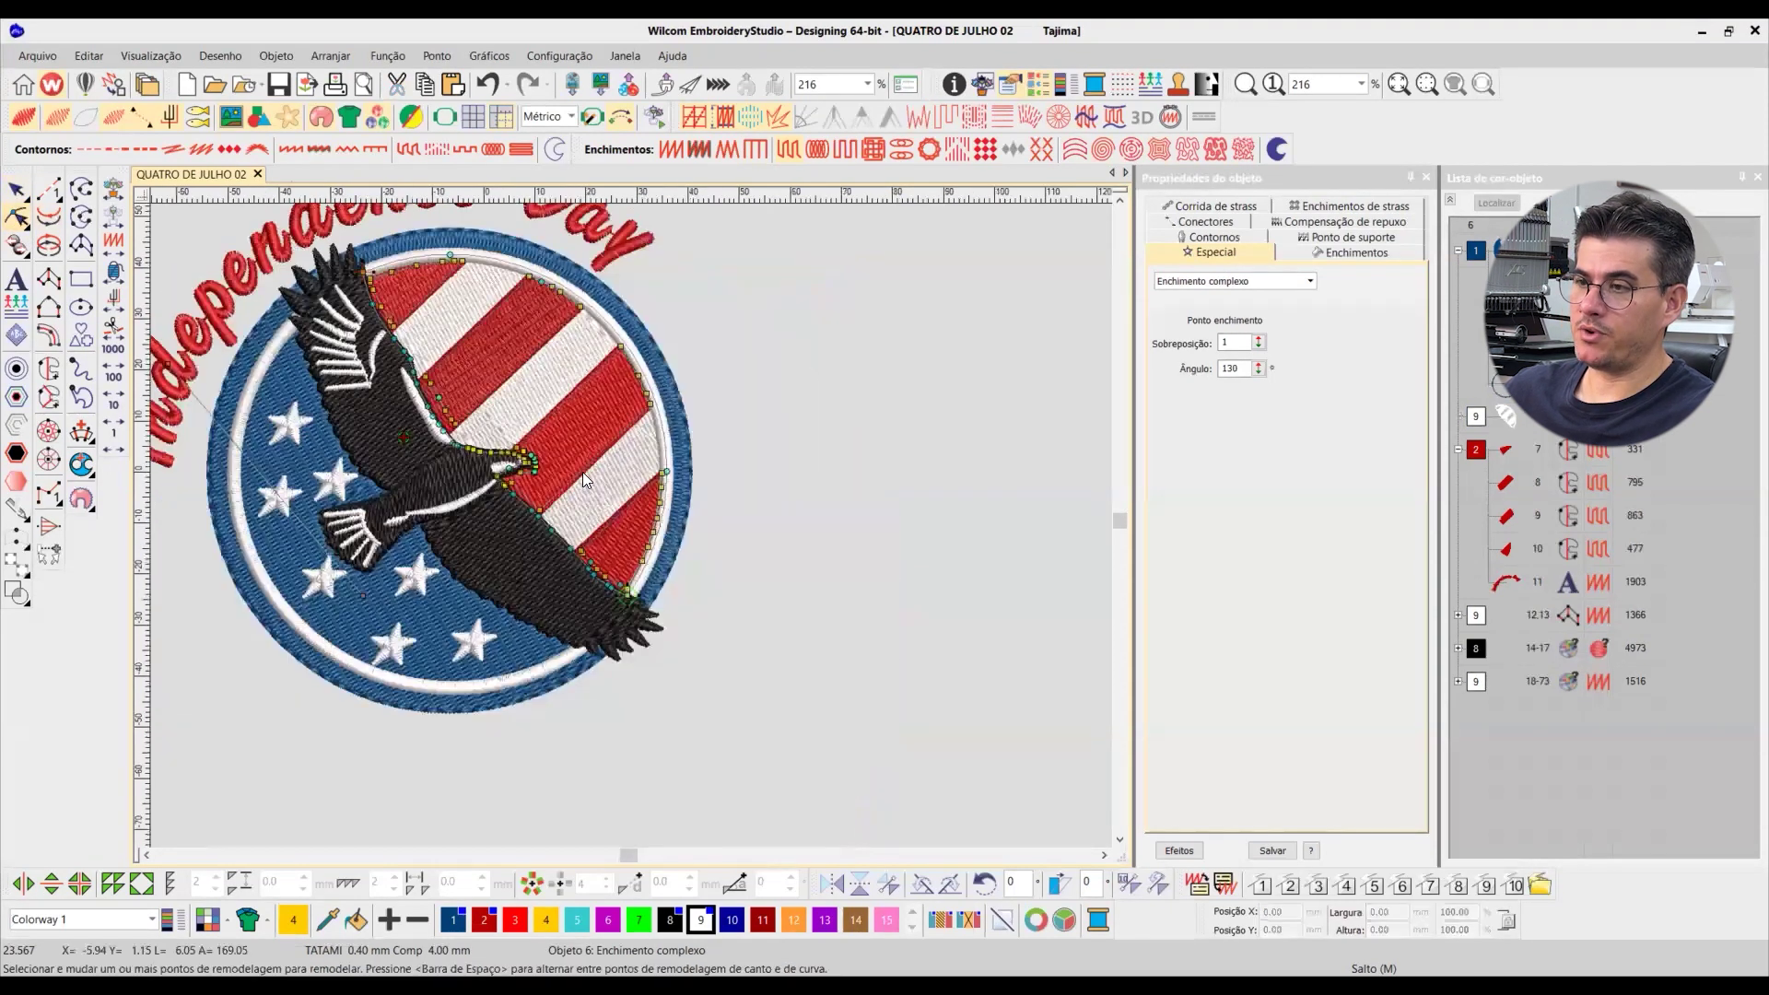
pyautogui.scroll(-2, 608, 486)
pyautogui.scroll(2, 680, 608)
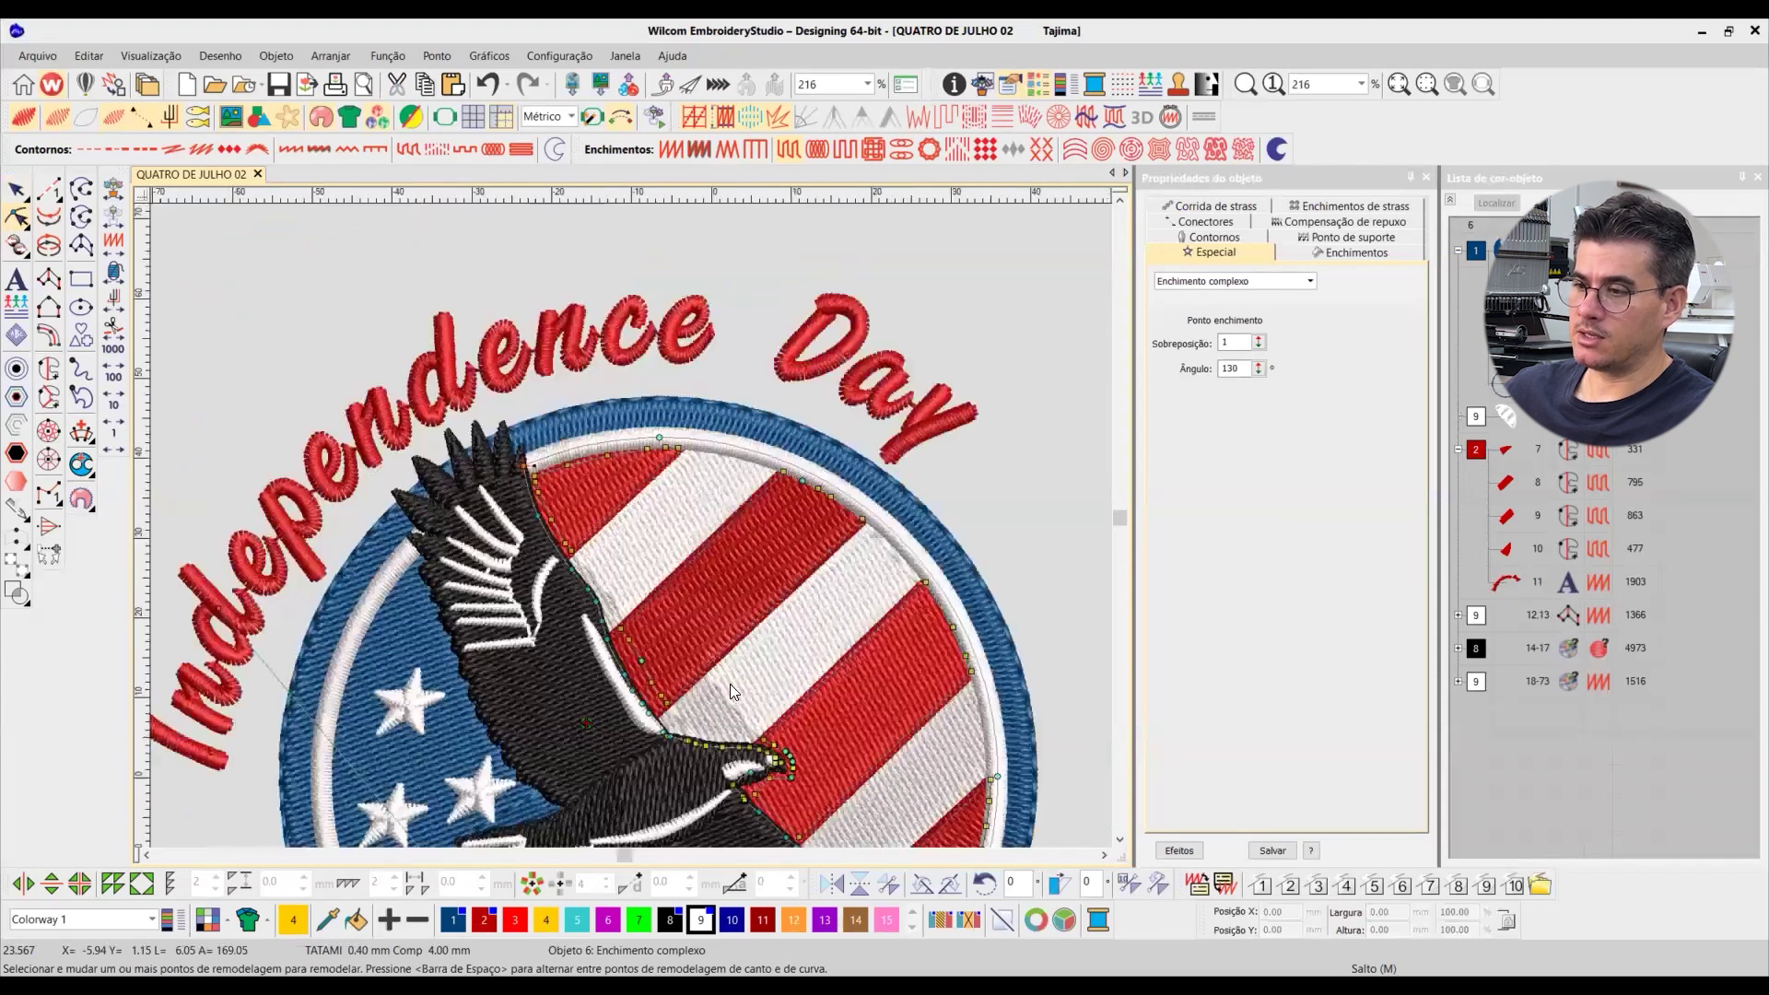
pyautogui.click(533, 466)
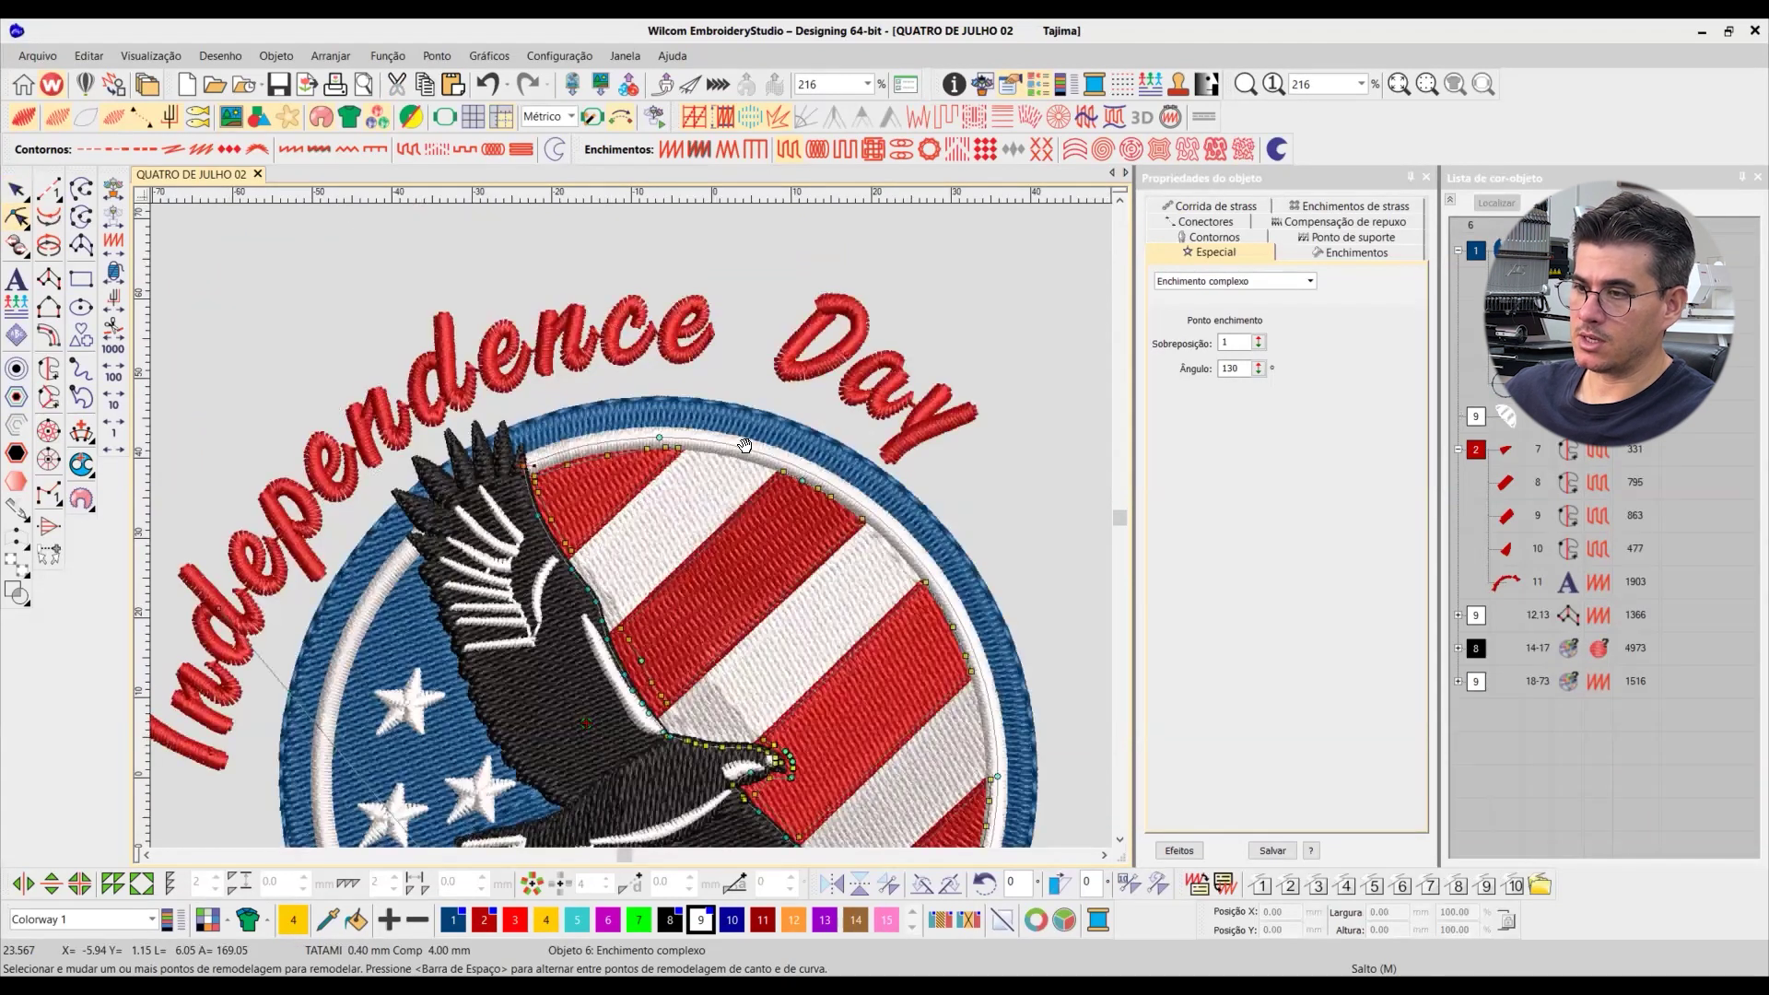
pyautogui.click(1114, 839)
pyautogui.click(1115, 839)
pyautogui.click(1115, 839)
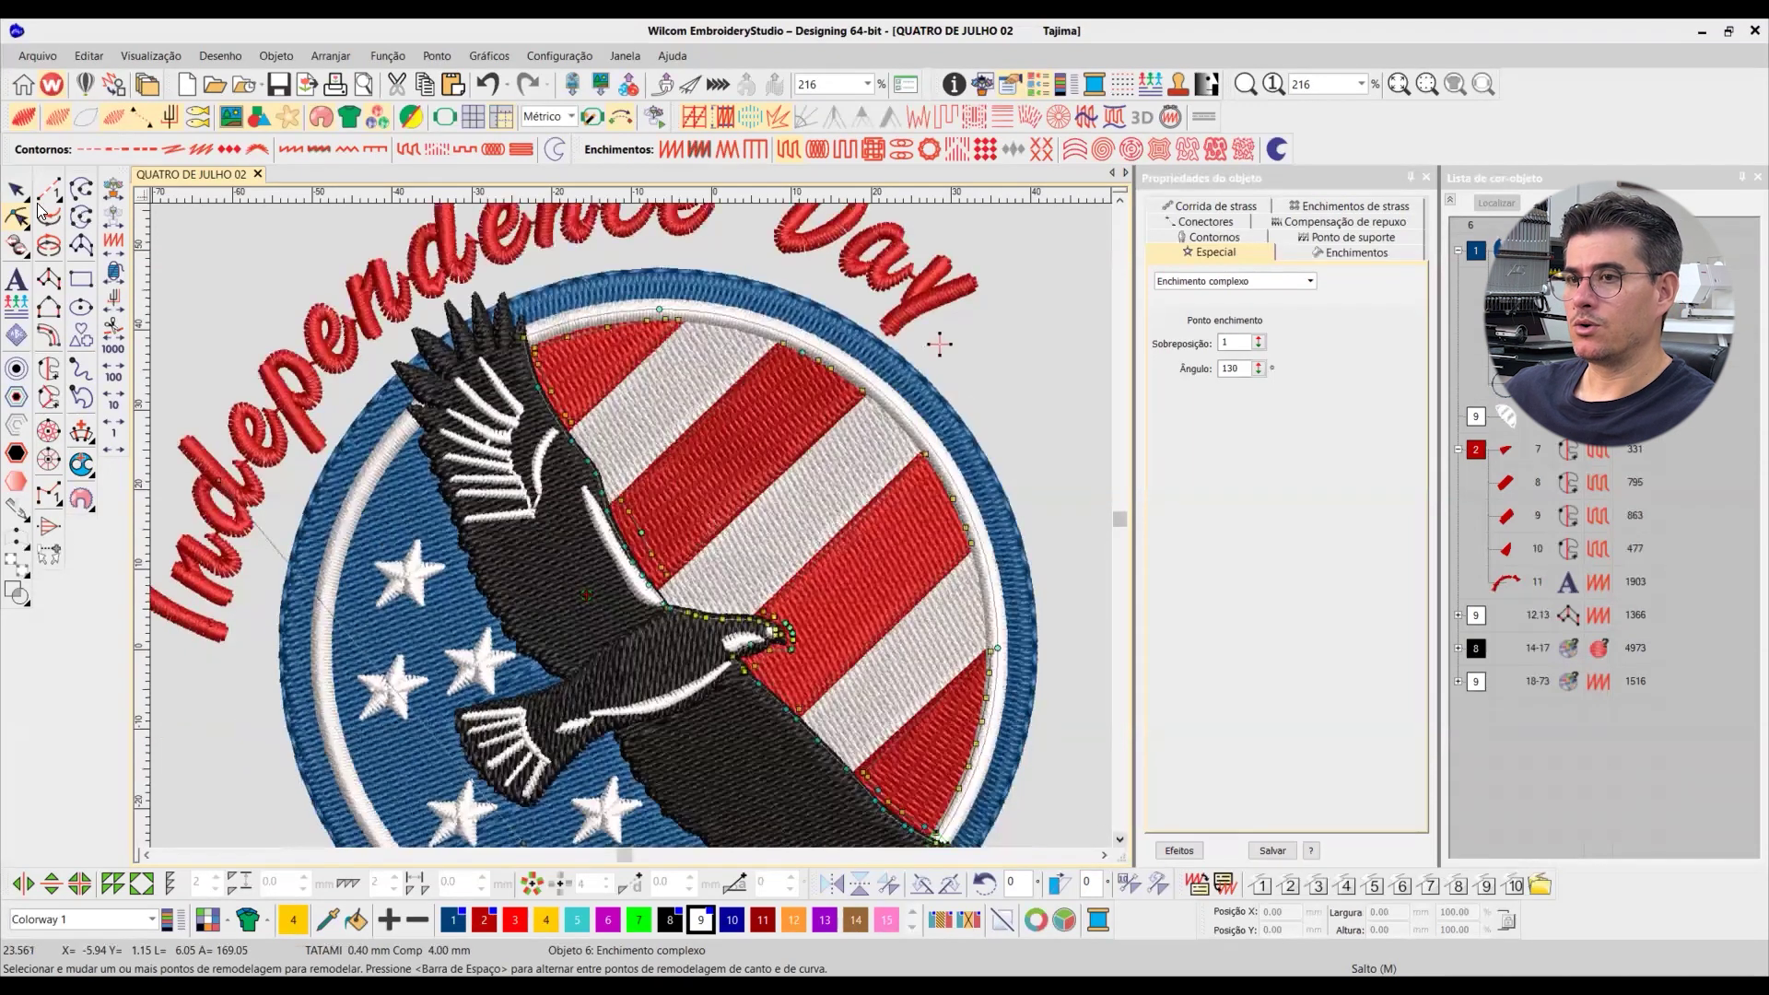